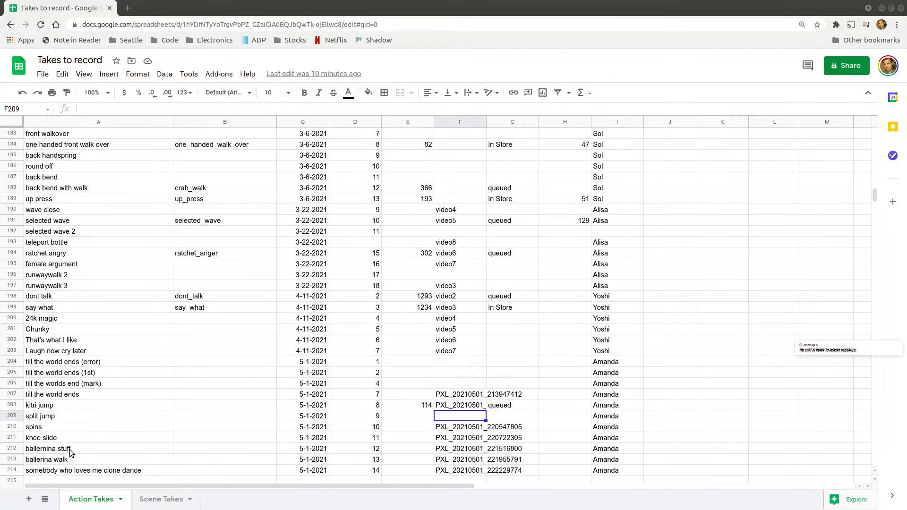
Pick the spins take in the spreadsheet, then switch to Godot and run the Hacktop Processor project
left_click(80, 428)
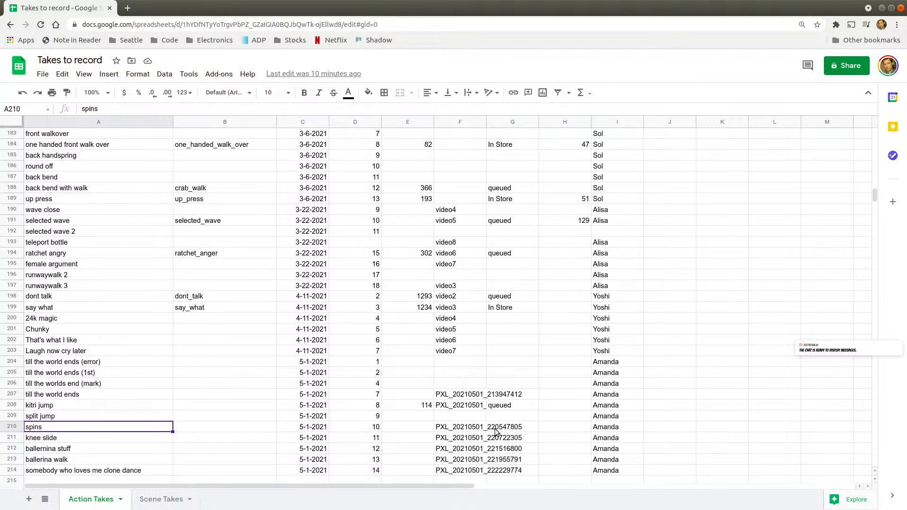
key("alt+Tab")
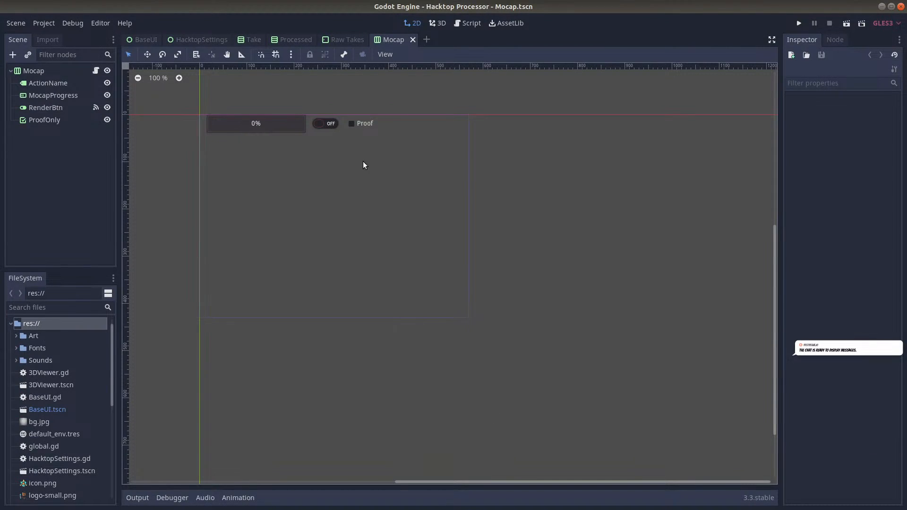
key("F5")
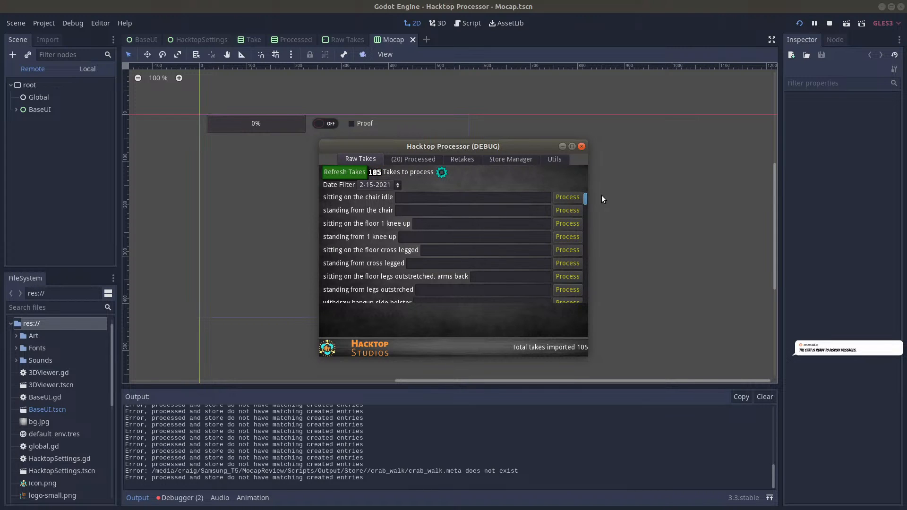
Name the spins take "spins" in the raw takes list and process it
left_click_drag(585, 199, 573, 313)
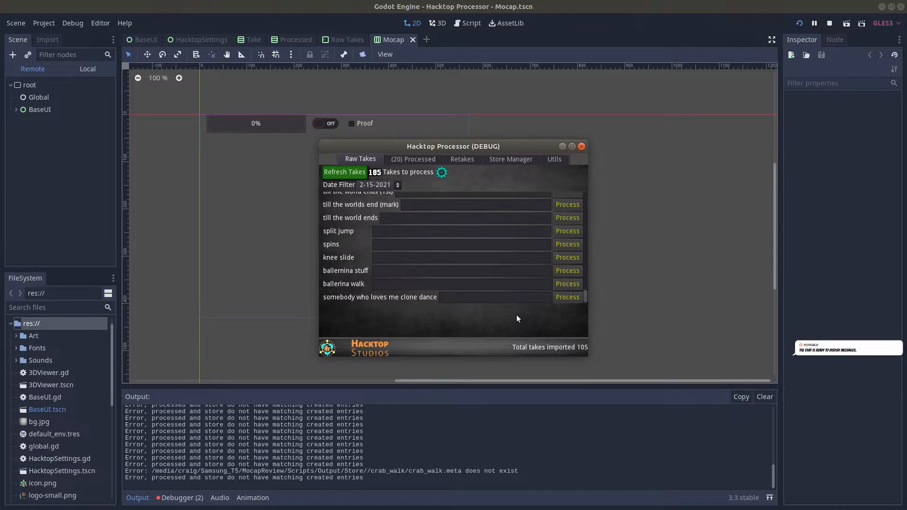
left_click(388, 271)
left_click(413, 244)
type("spins")
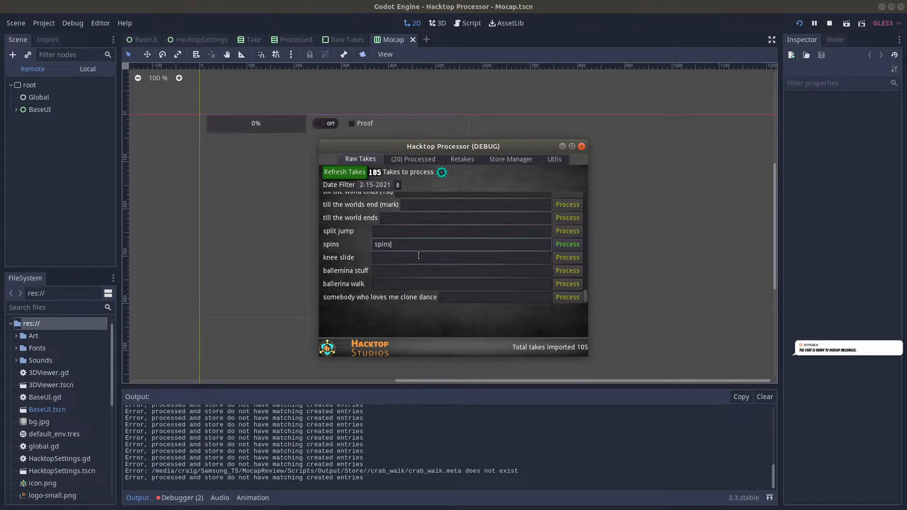
left_click(565, 245)
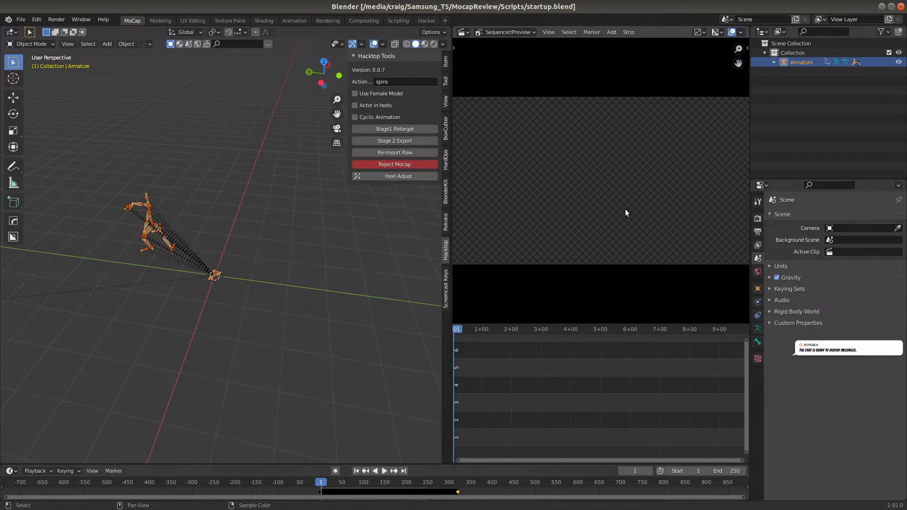
Start adding a movie strip to the video sequencer and browse to the Actors/silcondancer folder
left_click(550, 33)
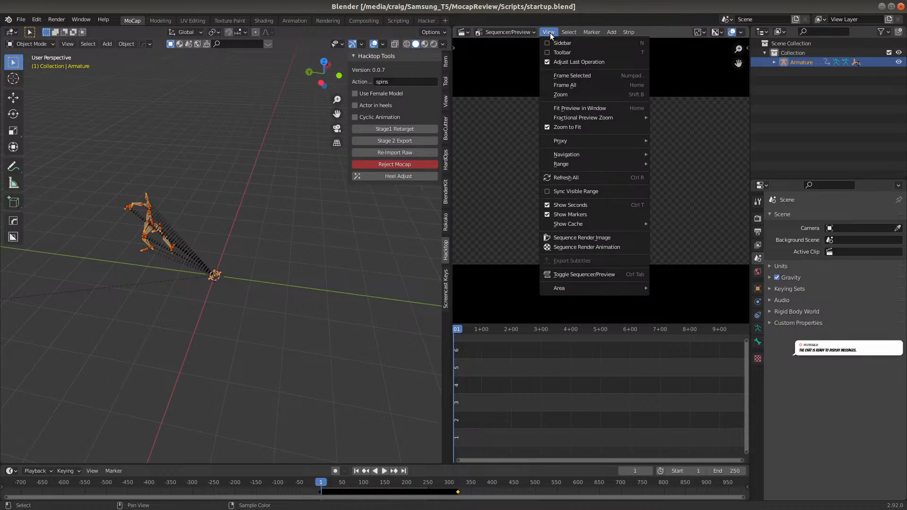
mouse_move(610, 33)
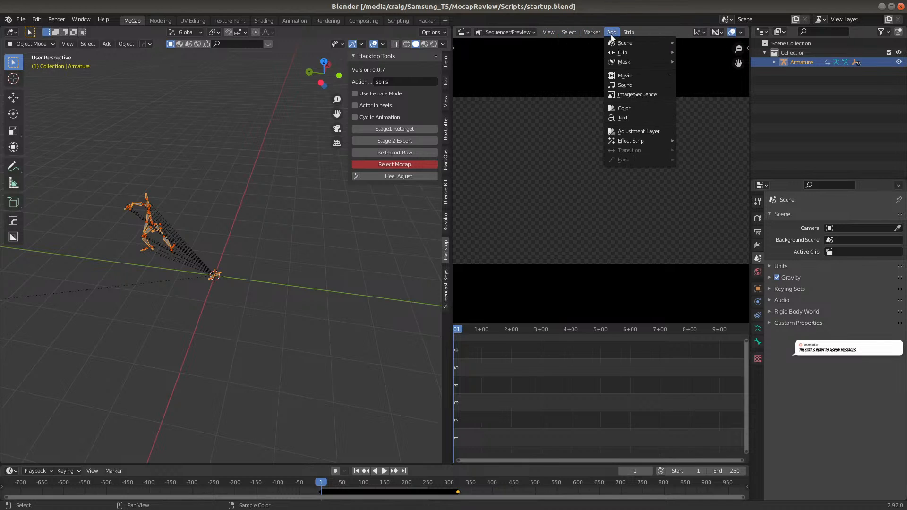
left_click(627, 76)
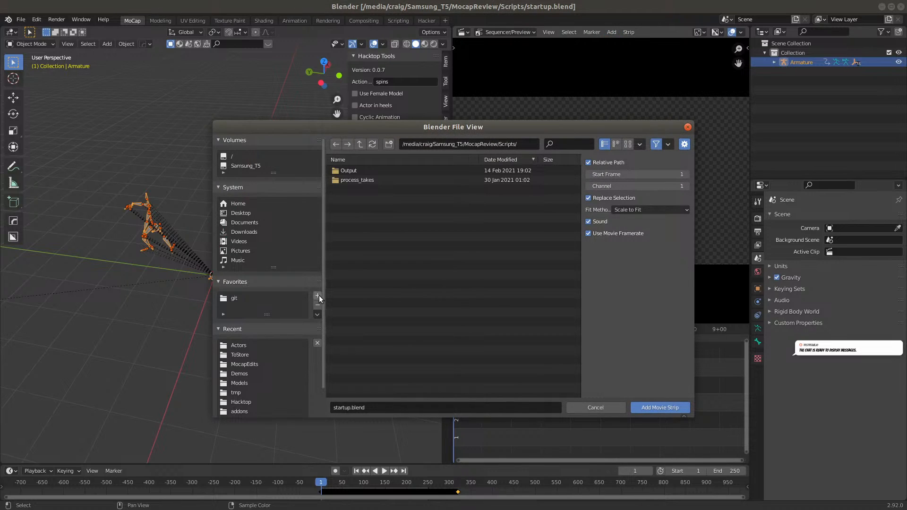
left_click(248, 347)
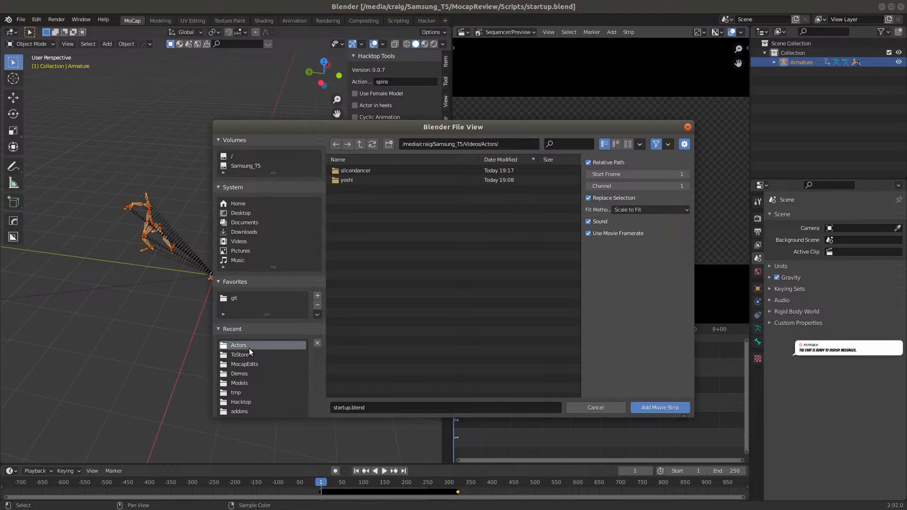
double_click(367, 169)
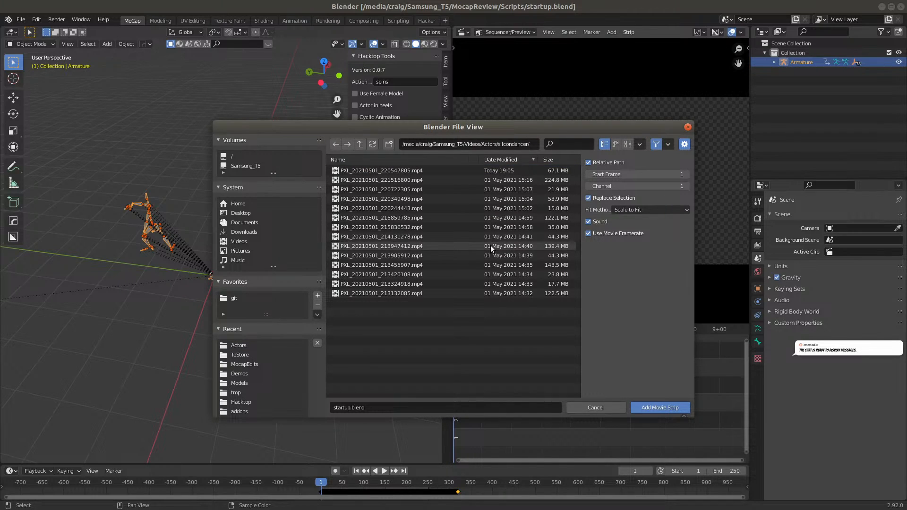
Check the spins take's video name in the spreadsheet and select PXL_20210501_220547805.mp4 in Blender's file browser
key("alt+Tab")
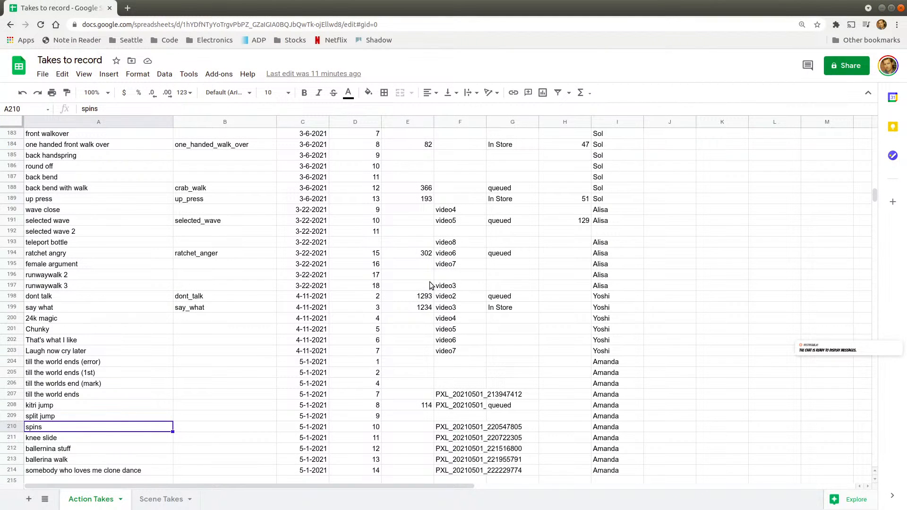
left_click(508, 430)
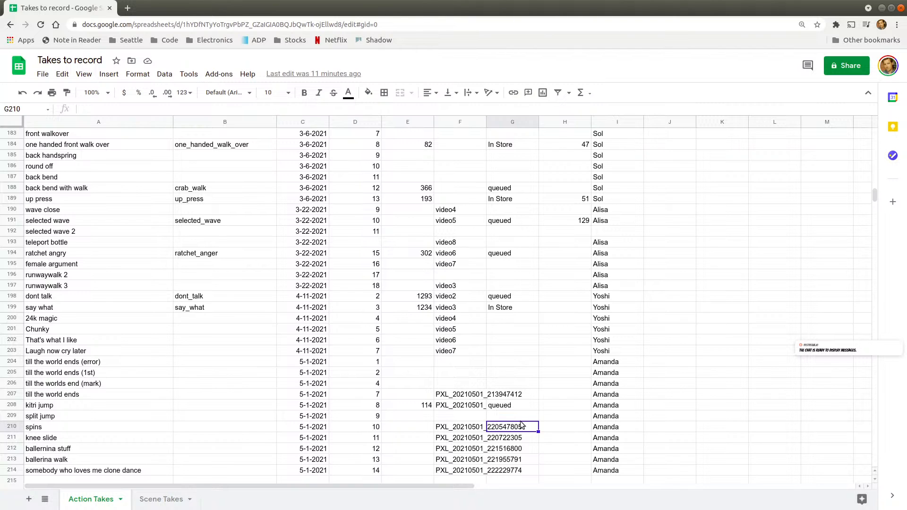
key("alt+Tab")
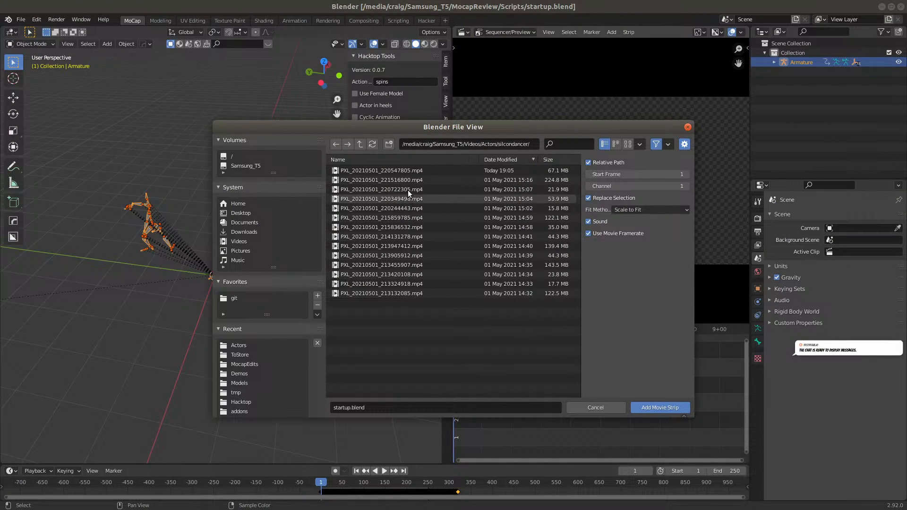
left_click(400, 170)
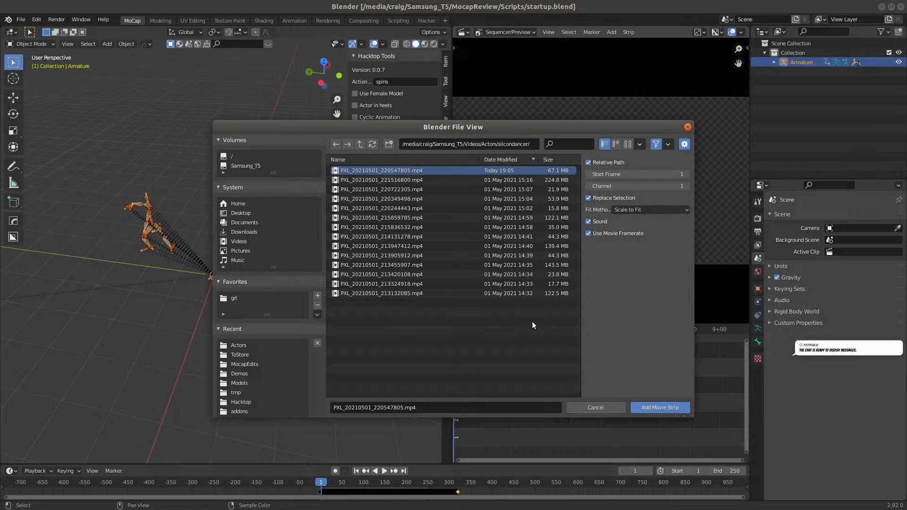
key("alt+Tab")
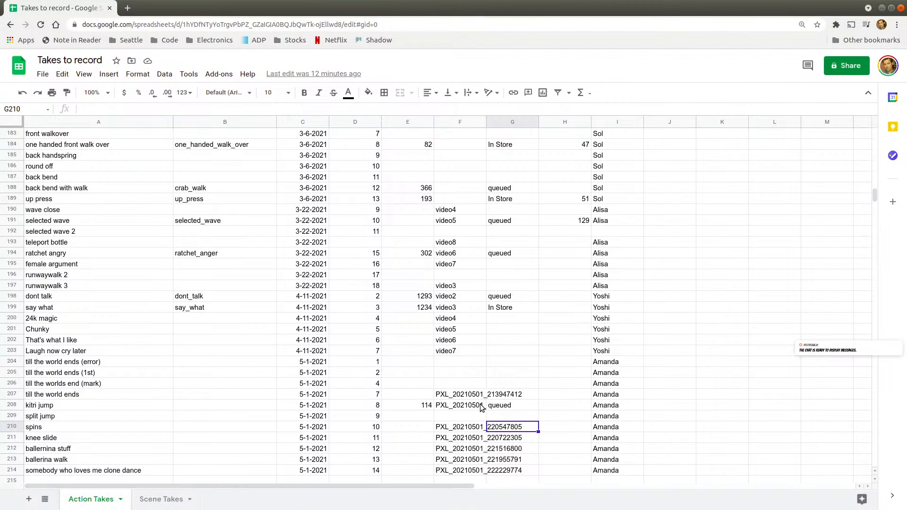
key("alt+Tab")
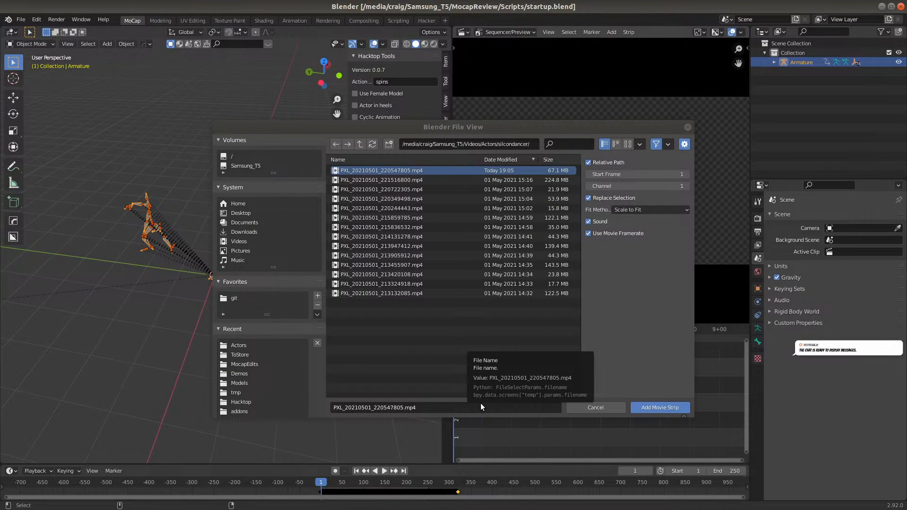
Switch to the terminal and play PXL_20210501_220547805.mp4 with mplayer
key("alt+Tab")
type("mplayer")
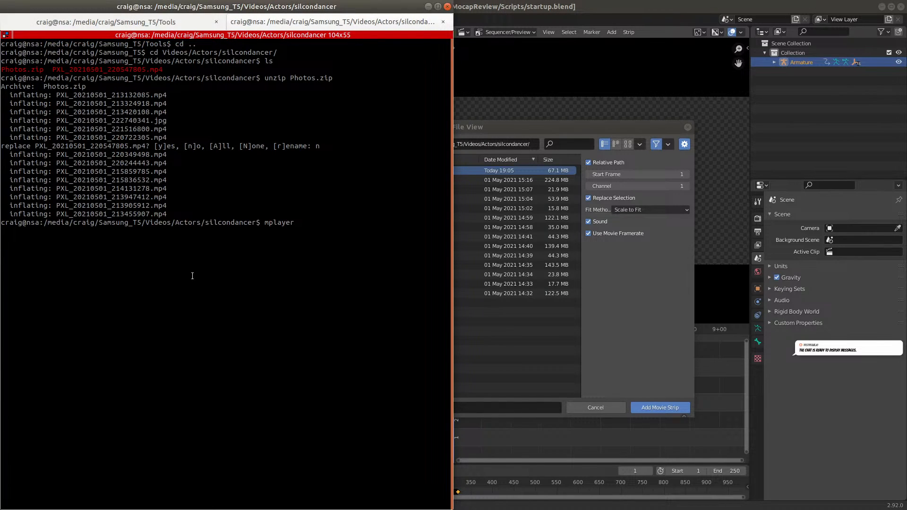
left_click_drag(145, 144, 35, 145)
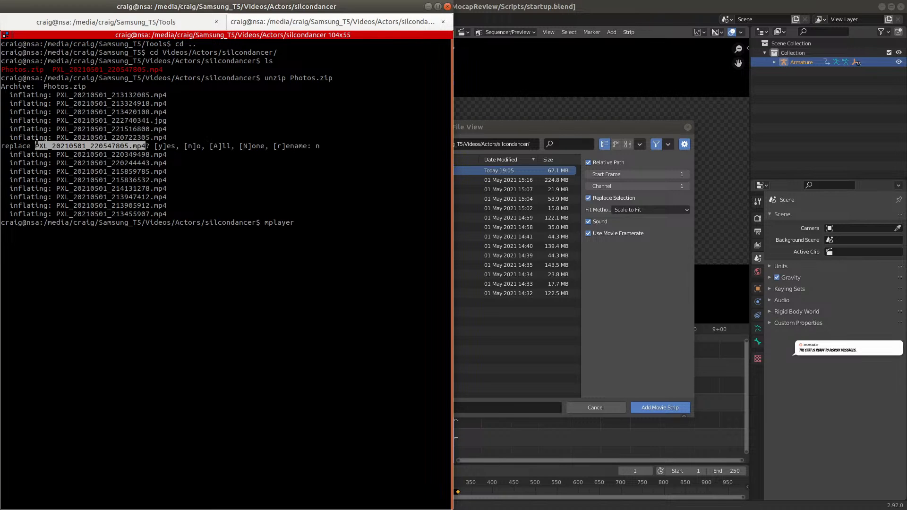
middle_click(199, 125)
key("Return")
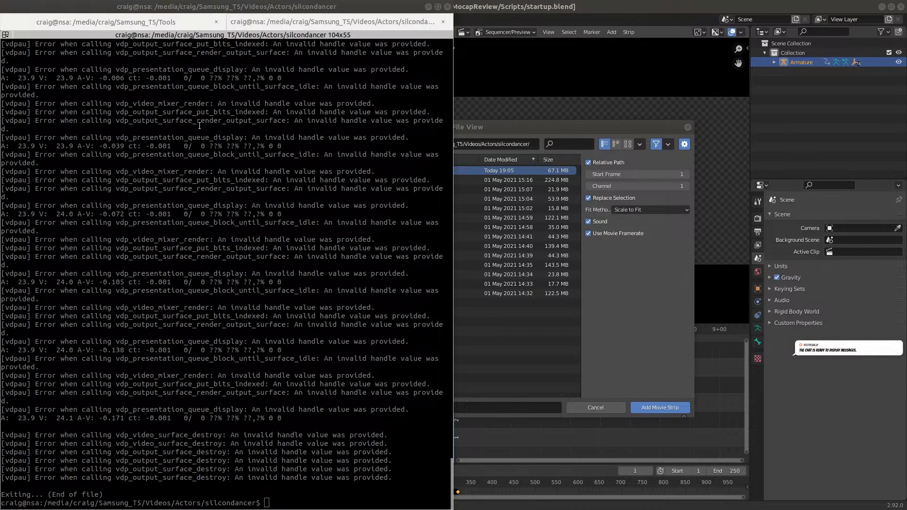
Play PXL_20210501_220547805.mp4 with vlc from the terminal, skip ahead to about 00:08, and close the player
left_click(230, 271)
type("vlc")
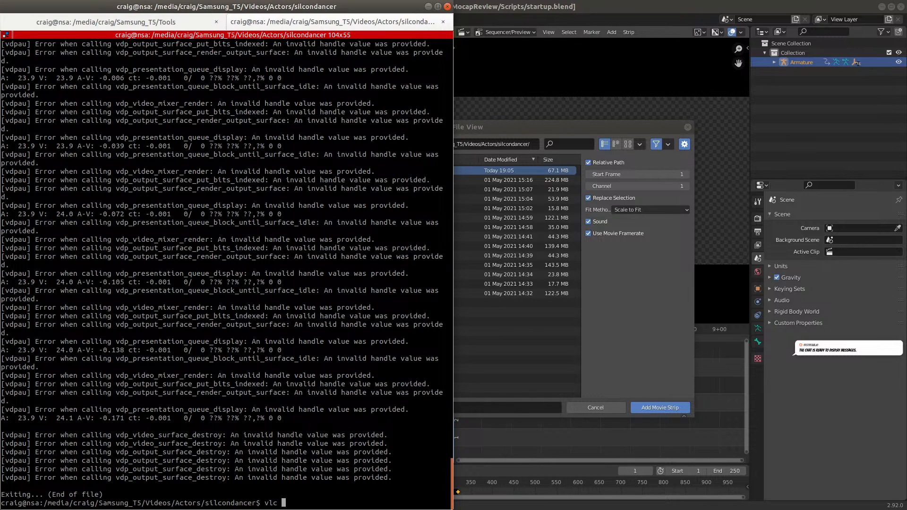
type("PXL_20210501_220547805.mp4")
key("Return")
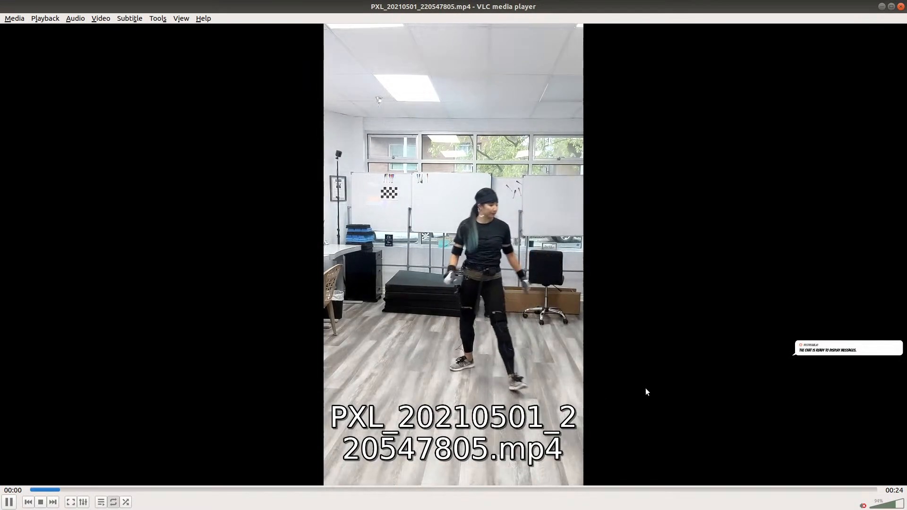
left_click(333, 490)
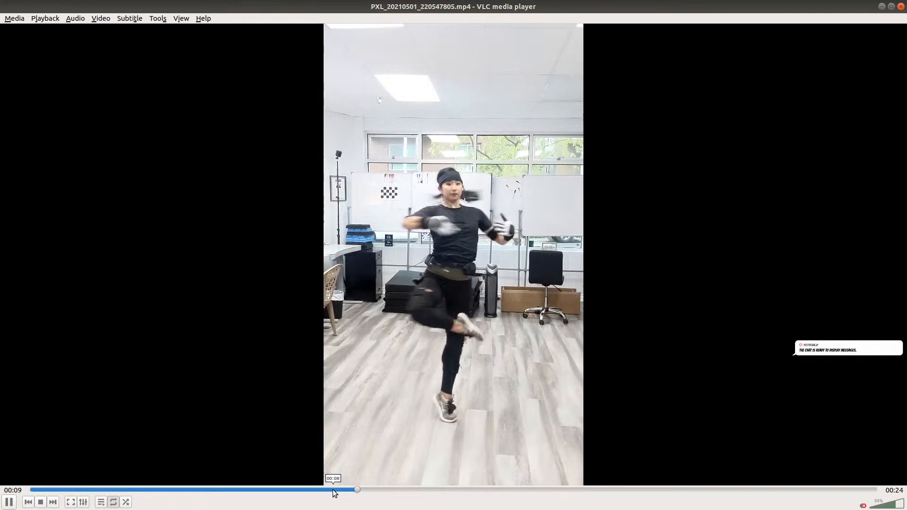
left_click(901, 6)
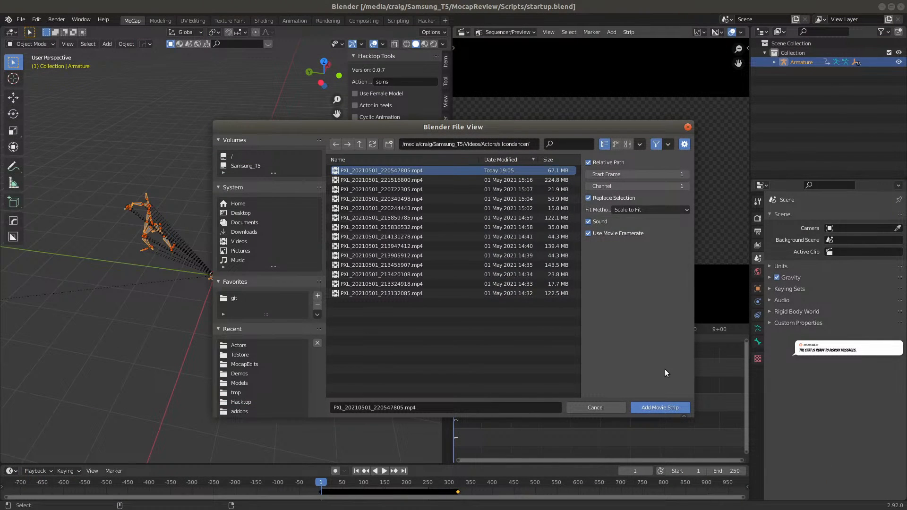
Add PXL_20210501_220547805.mp4 as a movie strip and return to the MoCap workspace to view it
left_click(659, 408)
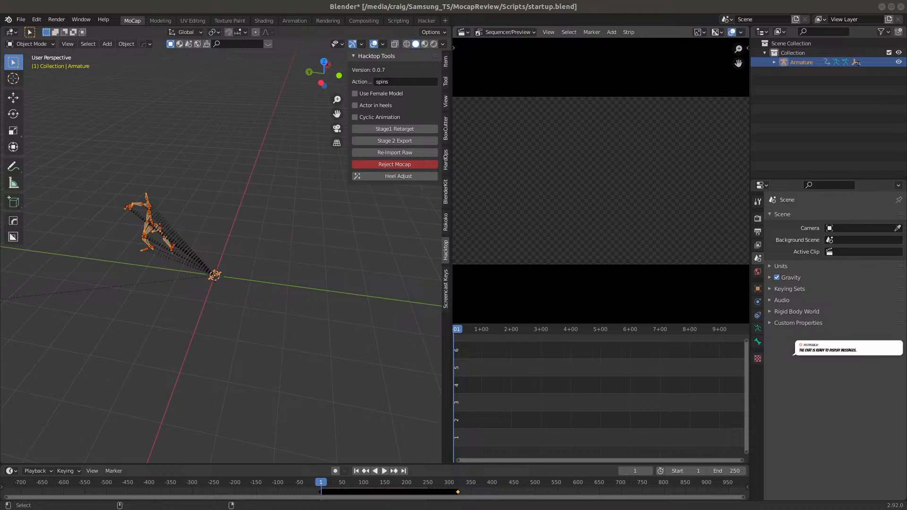
key("alt+Tab")
key("ctrl+Page_Up")
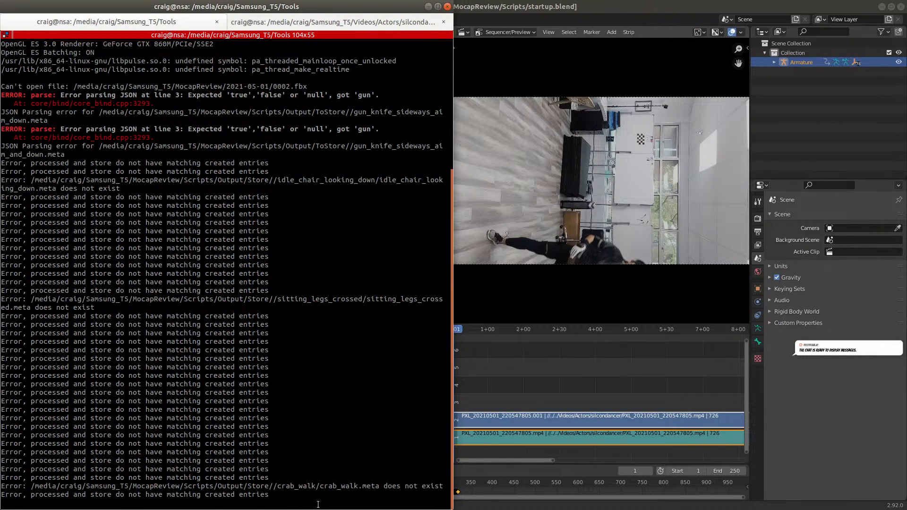
left_click(615, 48)
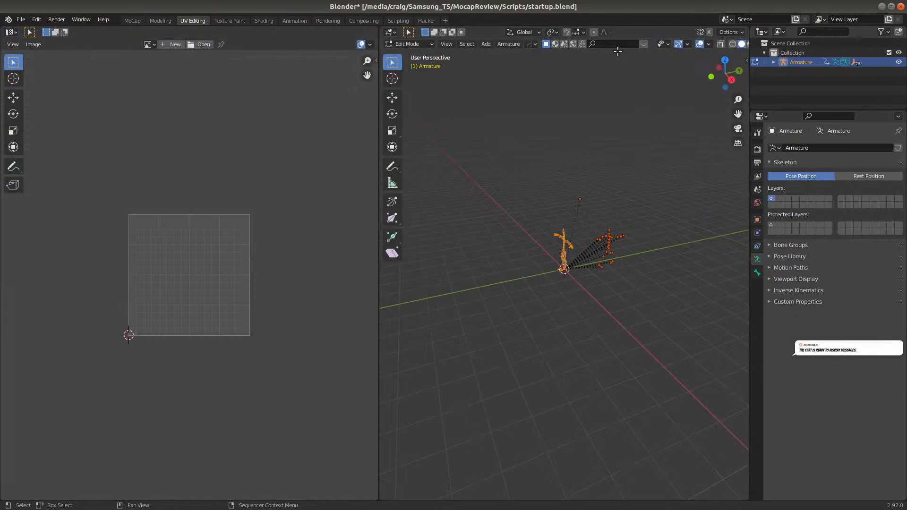
left_click(132, 20)
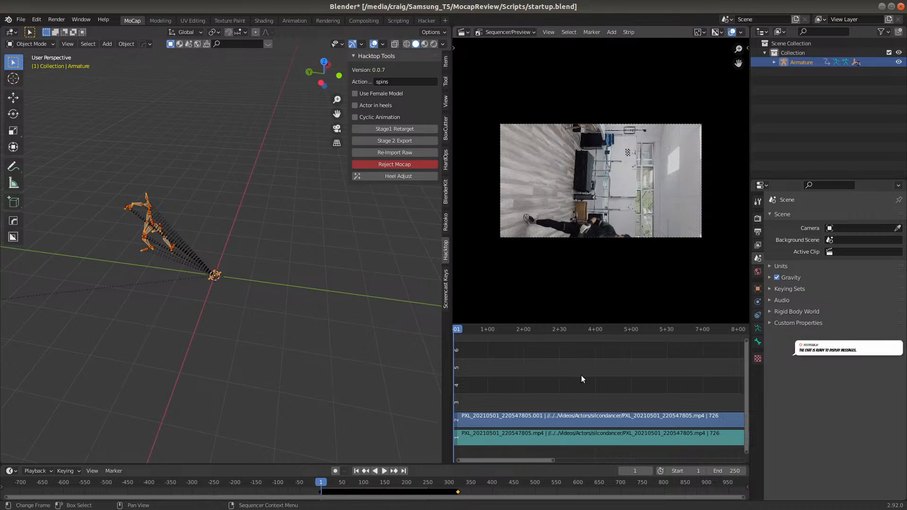
Delete both the video and audio strips of PXL_20210501_220547805.mp4 from the sequencer
left_click(500, 440)
key("Delete")
left_click(503, 420)
key("Delete")
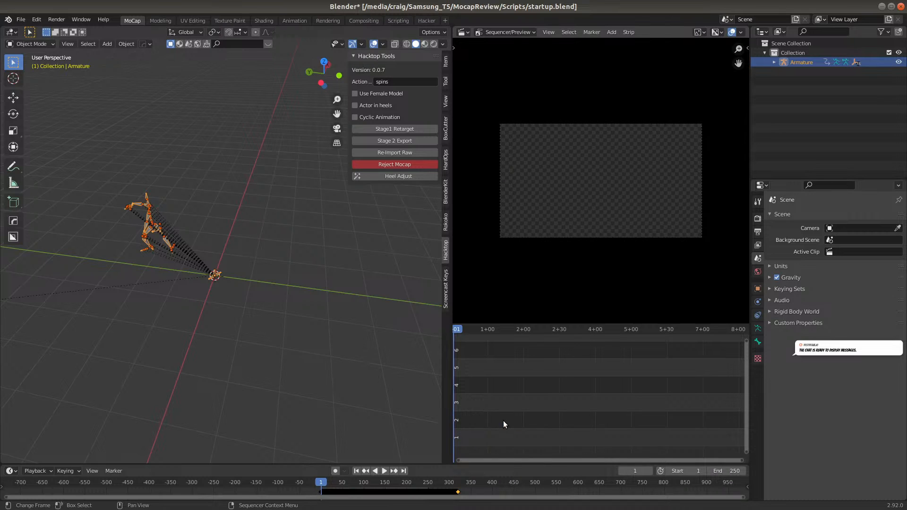
Switch to the terminal session in the silcondancer folder and list its files
key("alt+Tab")
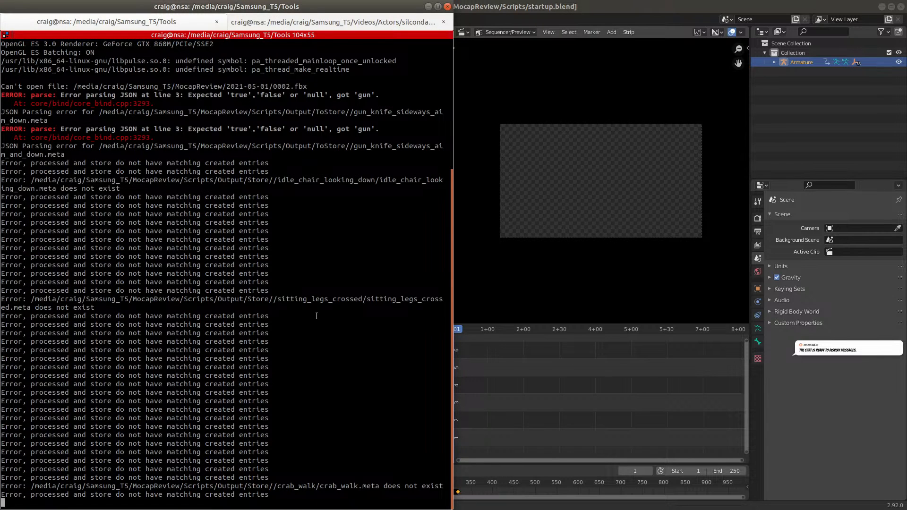
left_click(295, 21)
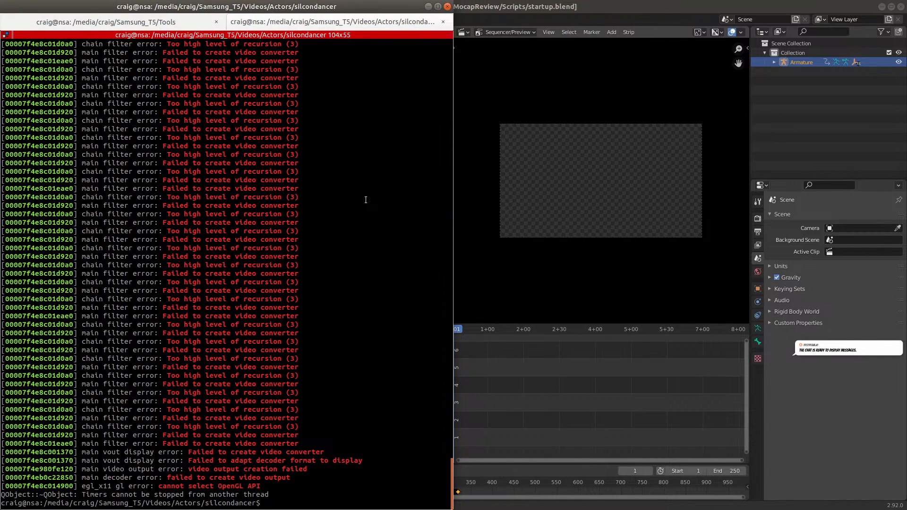
type("ls")
key("Return")
Convert PXL_20210501_220547805.mp4 to spins.mp4 with ffmpeg
type("ffmpeg -i")
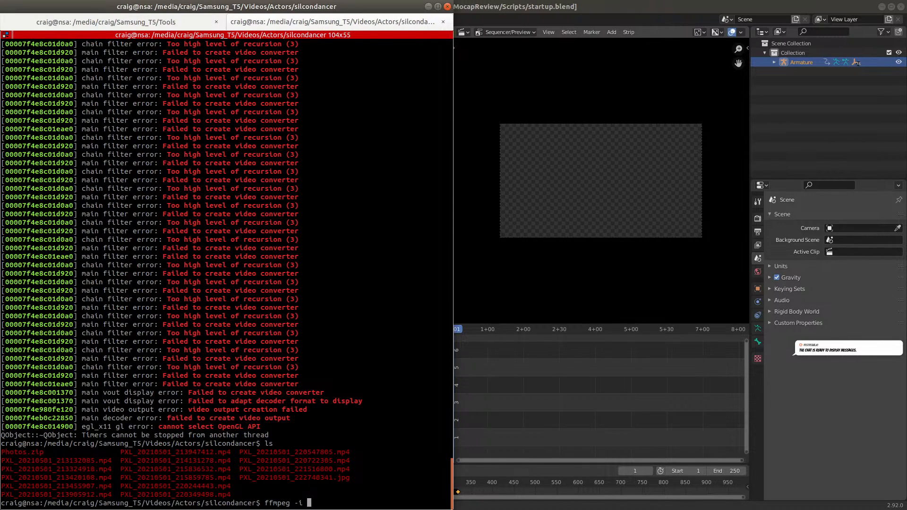
middle_click(412, 298)
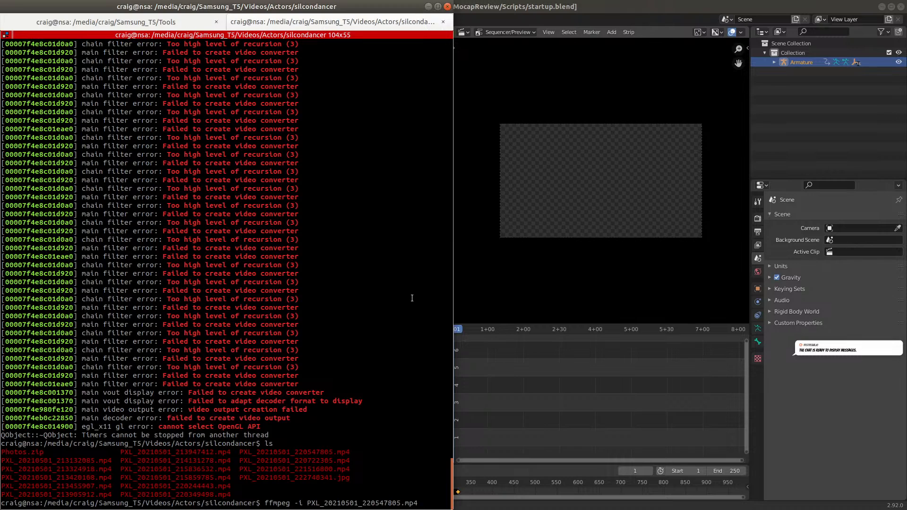
type("spins.mp4")
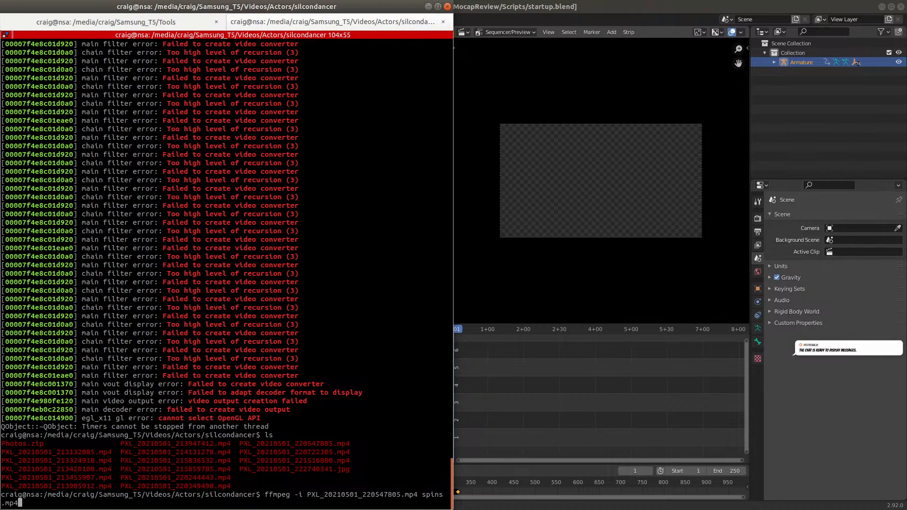
key("Return")
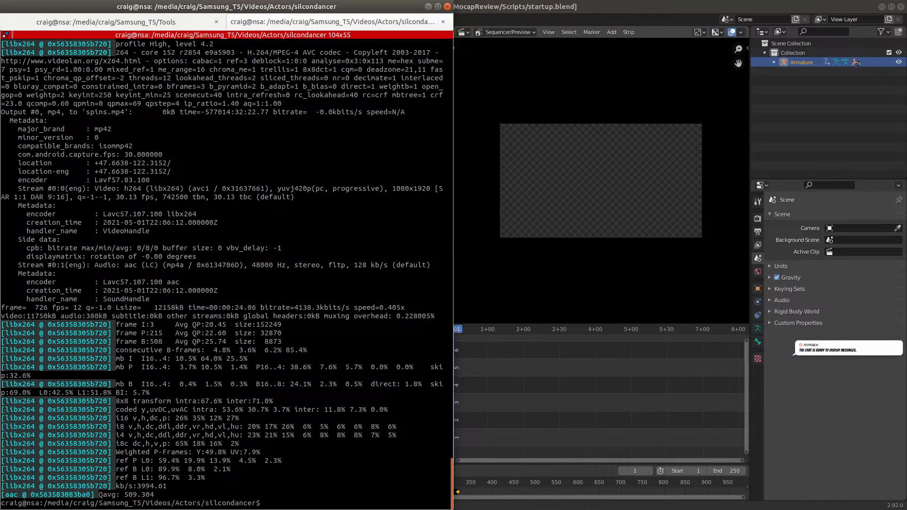
Switch back to Blender, add spins.mp4 to the sequencer as a movie strip, and delete its audio strip
left_click(602, 14)
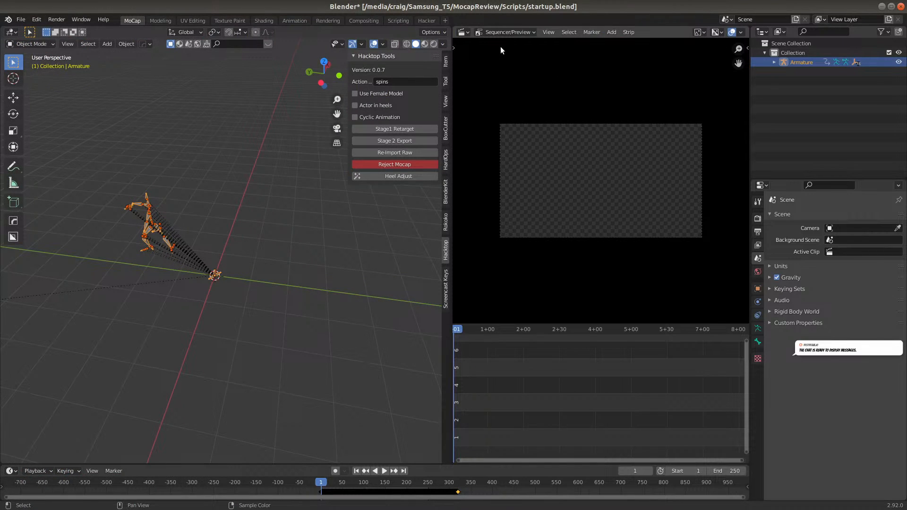
left_click(611, 32)
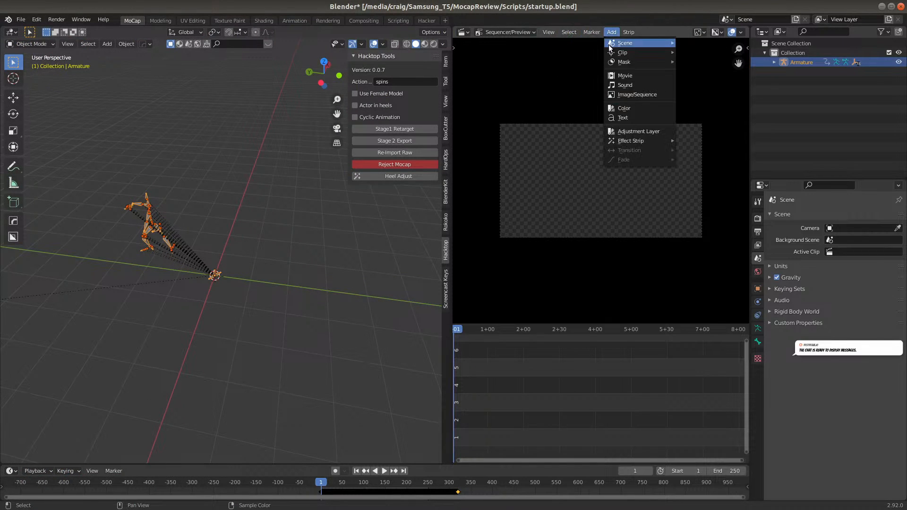
left_click(625, 76)
left_click(354, 170)
left_click(661, 408)
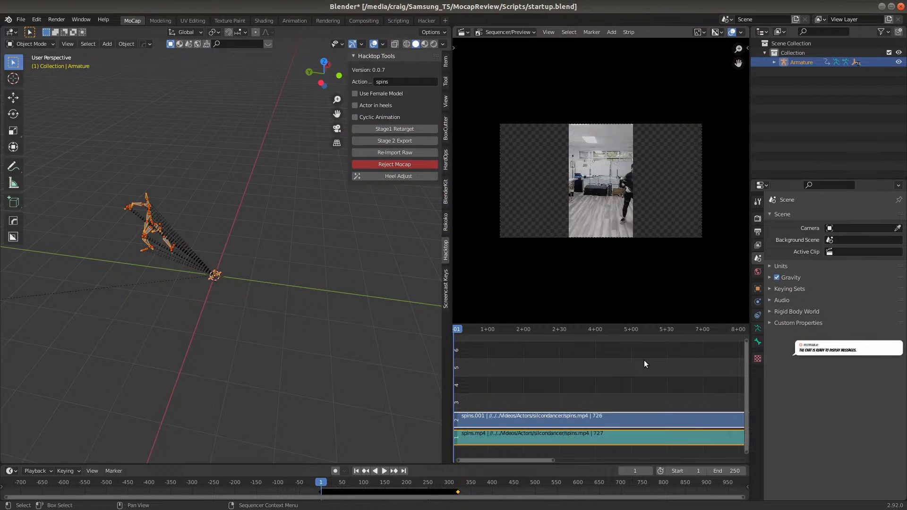
scroll(614, 225, "up", 2)
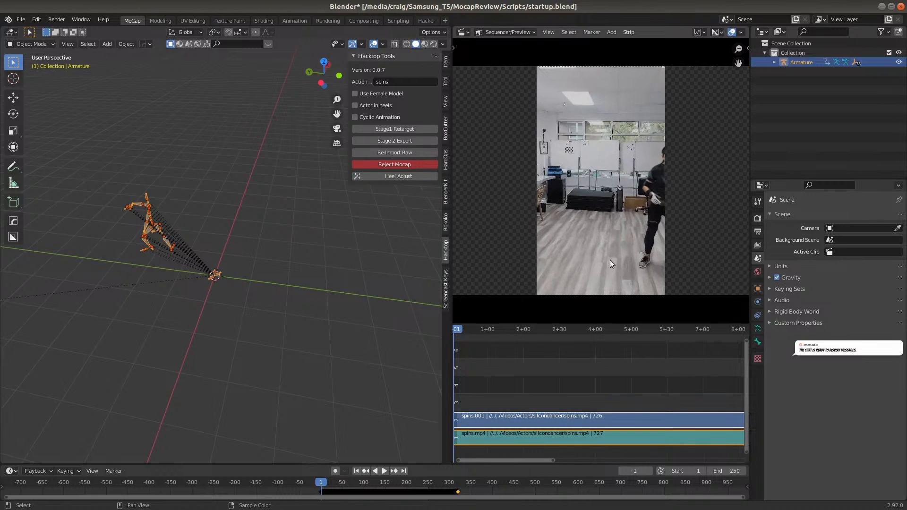
left_click(549, 437)
key("Delete")
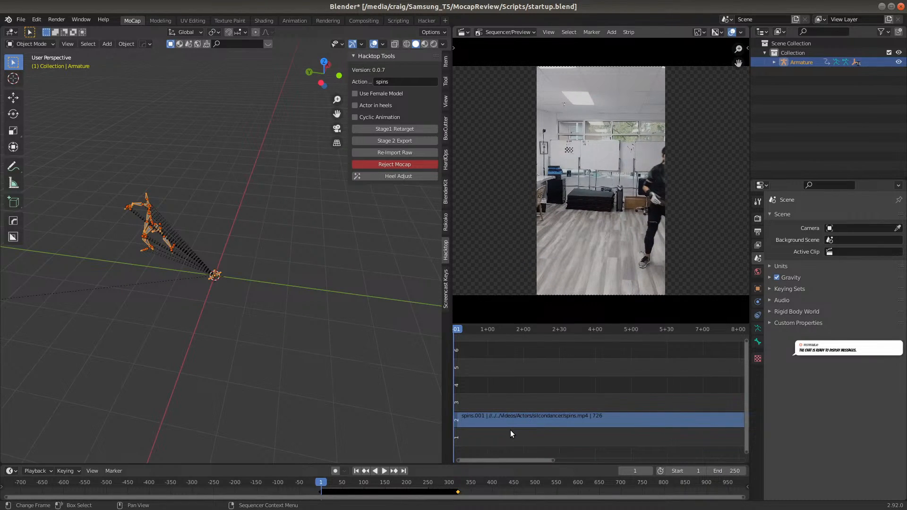
Play the animation with the video, then split the spins video strip at frame 210 and delete the part before it
middle_click_drag(148, 329, 254, 303)
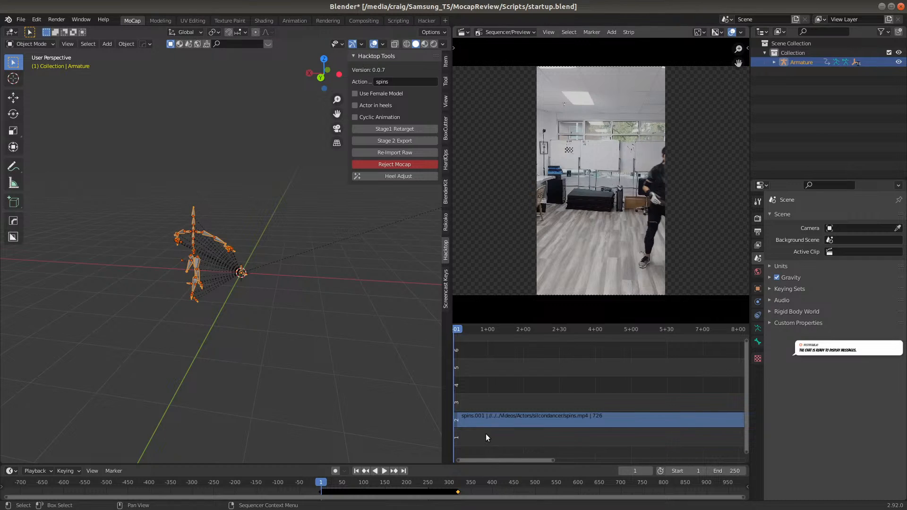
key("space")
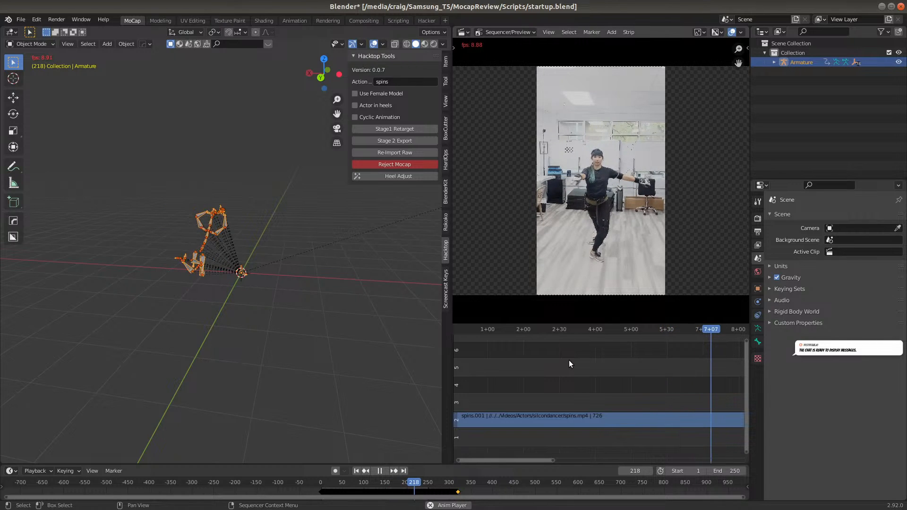
key("space")
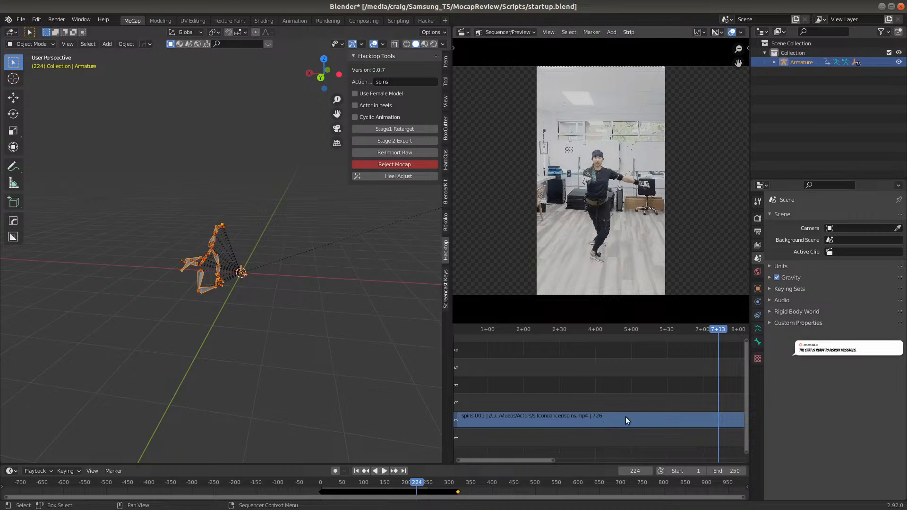
left_click(701, 330)
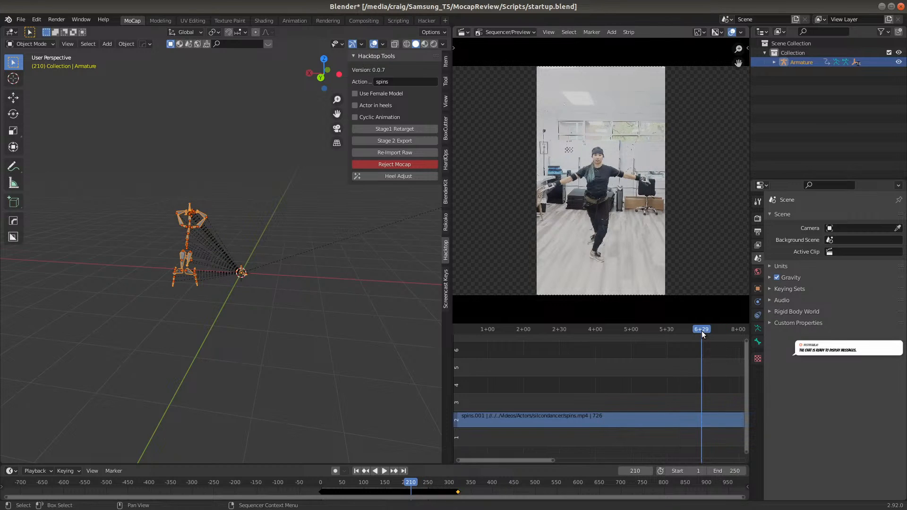
left_click(721, 419)
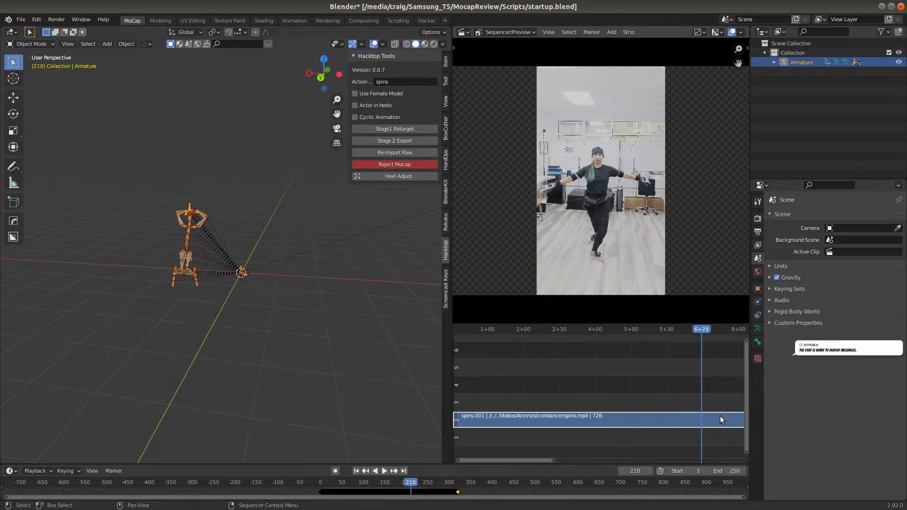
key("k")
left_click(637, 427)
key("Delete")
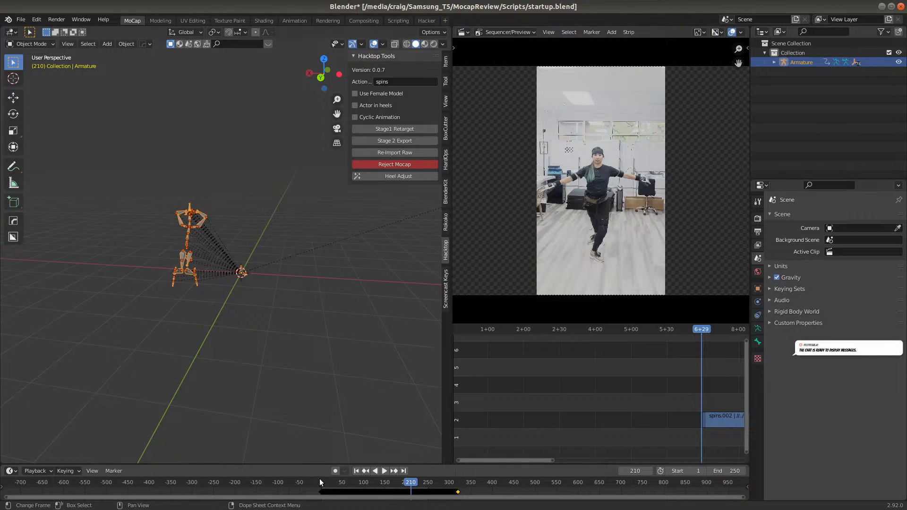
Return to frame 1 and move the remaining spins video strip to channel 1, starting at about that frame
left_click(356, 471)
key("g")
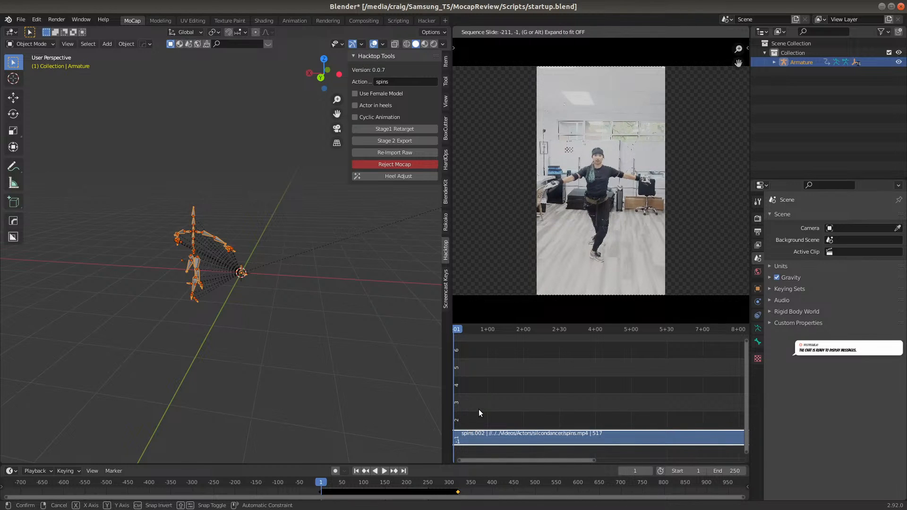
left_click(494, 461)
left_click_drag(493, 461, 483, 460)
left_click(525, 433)
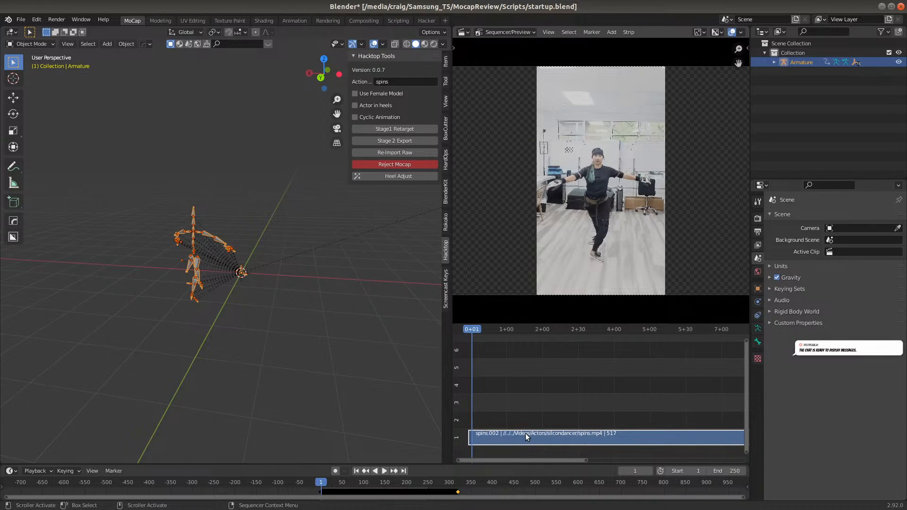
Slide the spins video strip by exactly -11 frames to align it with the mocap
key("g")
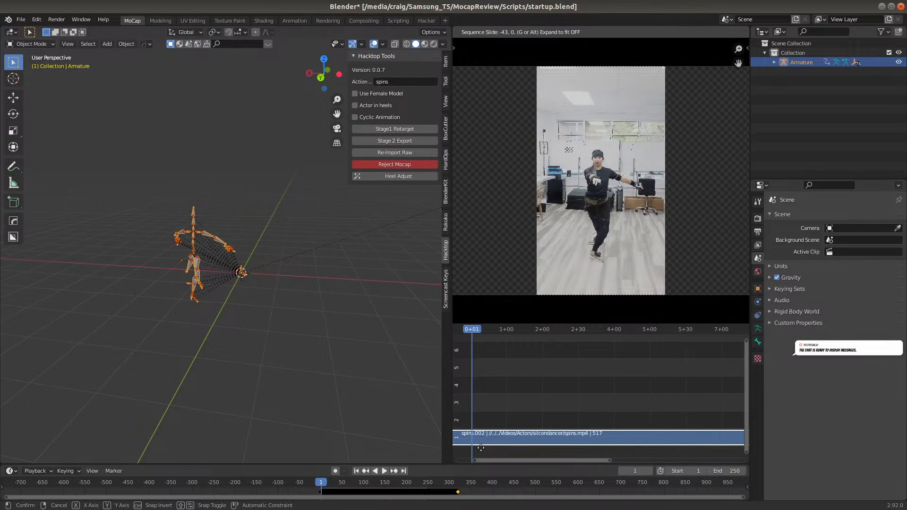
type("-1")
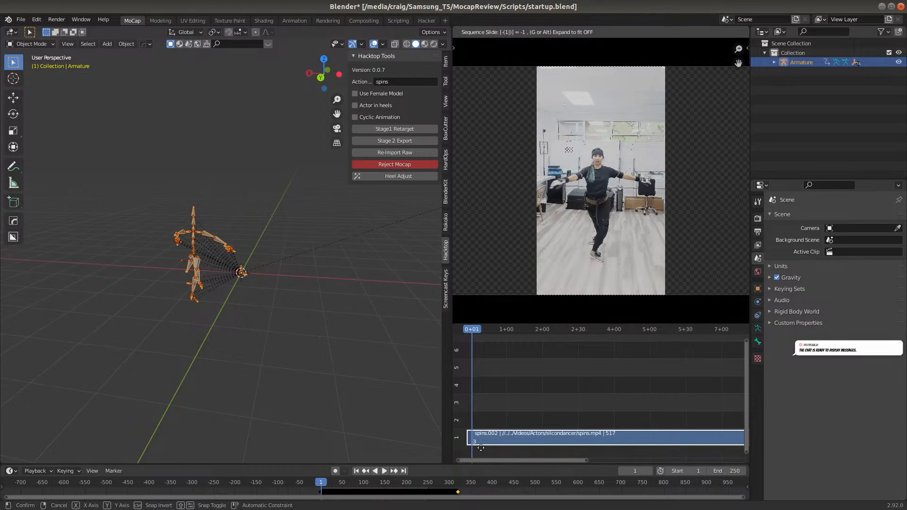
type("1")
key("Return")
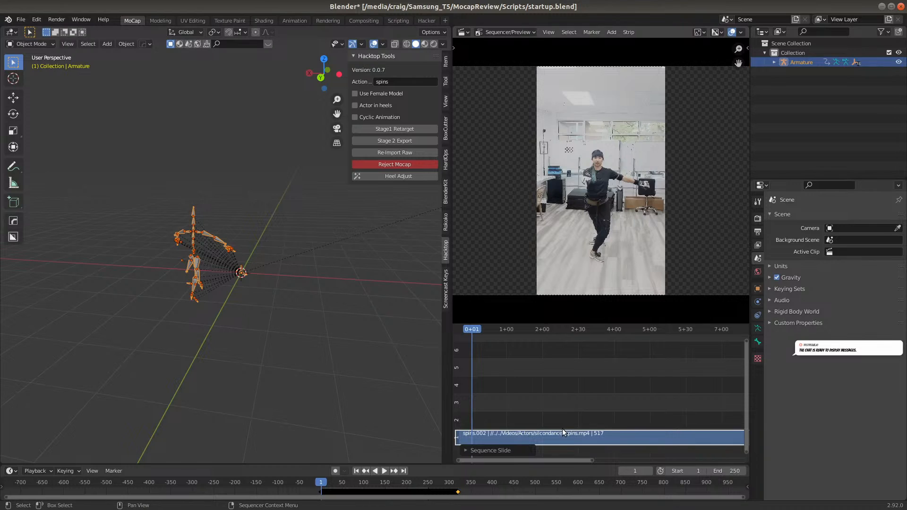
Add a Speed Control effect to the spins video strip and set its Multiply Speed to 1.2
key("shift+a")
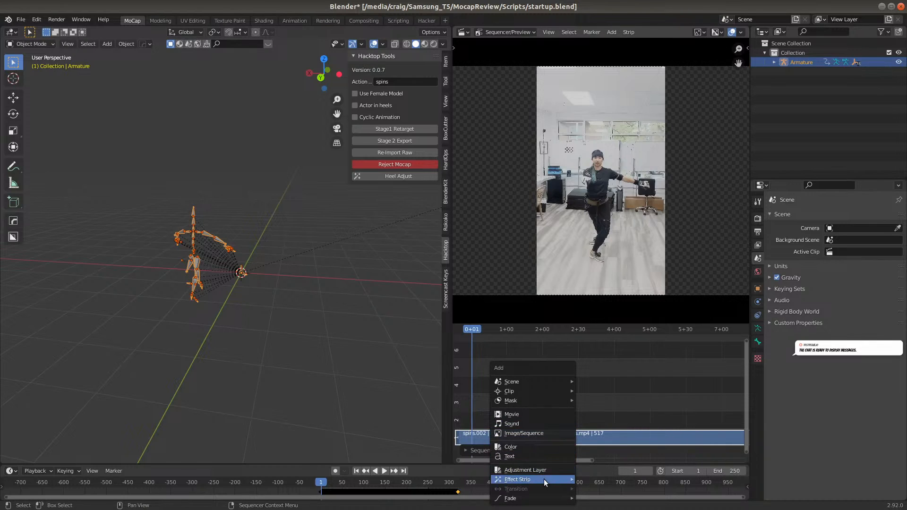
mouse_move(544, 476)
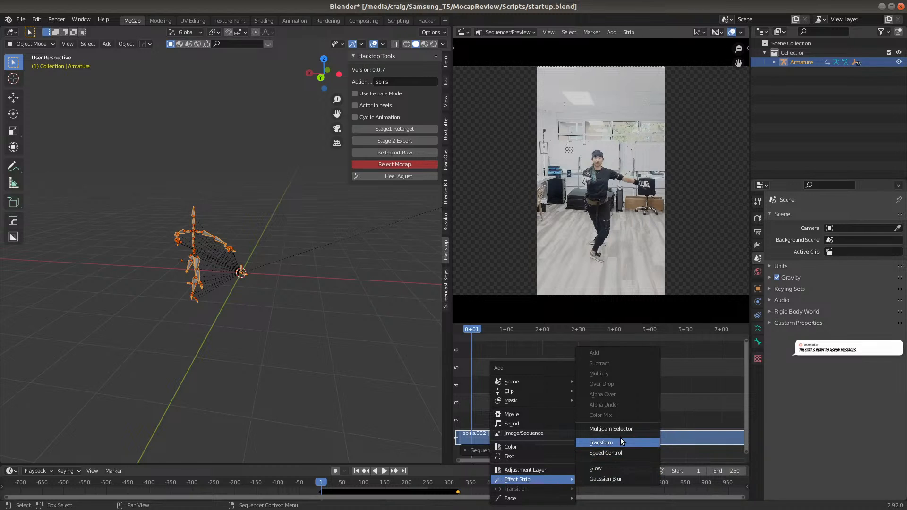
left_click(622, 453)
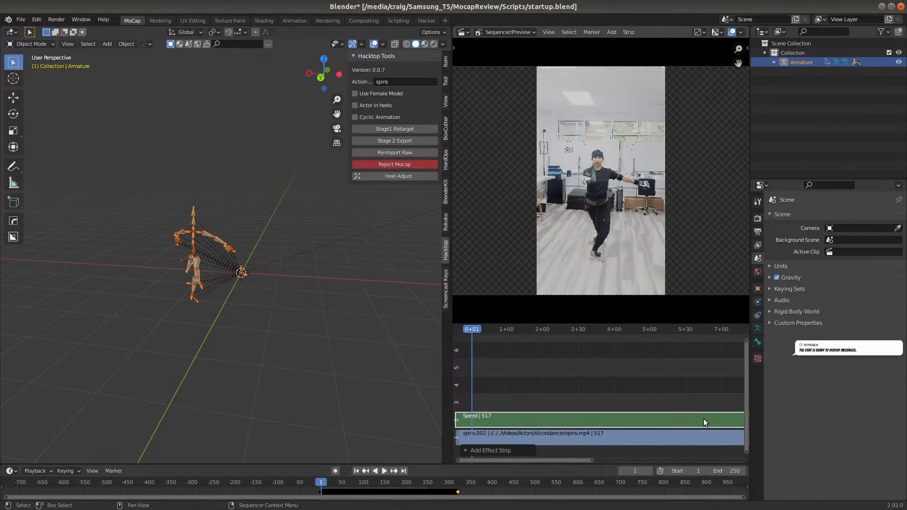
key("n")
left_click(696, 95)
type("1.2")
key("Return")
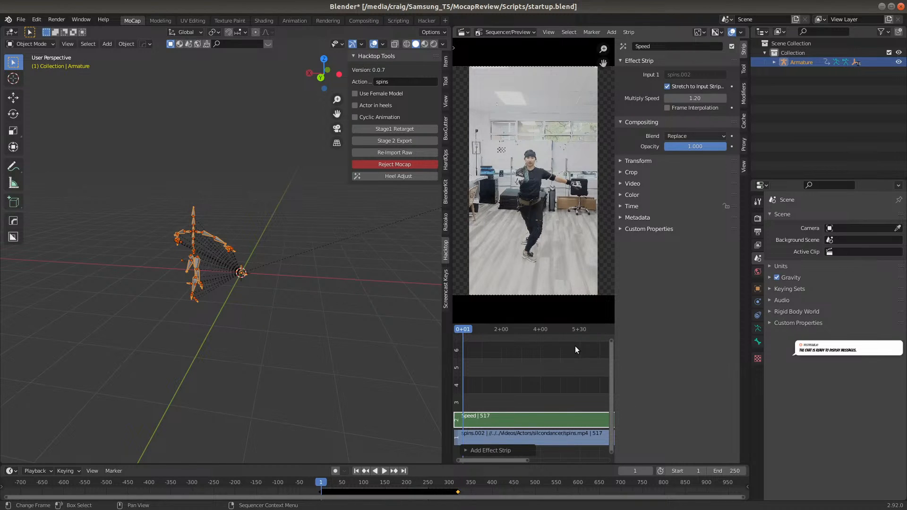
key("n")
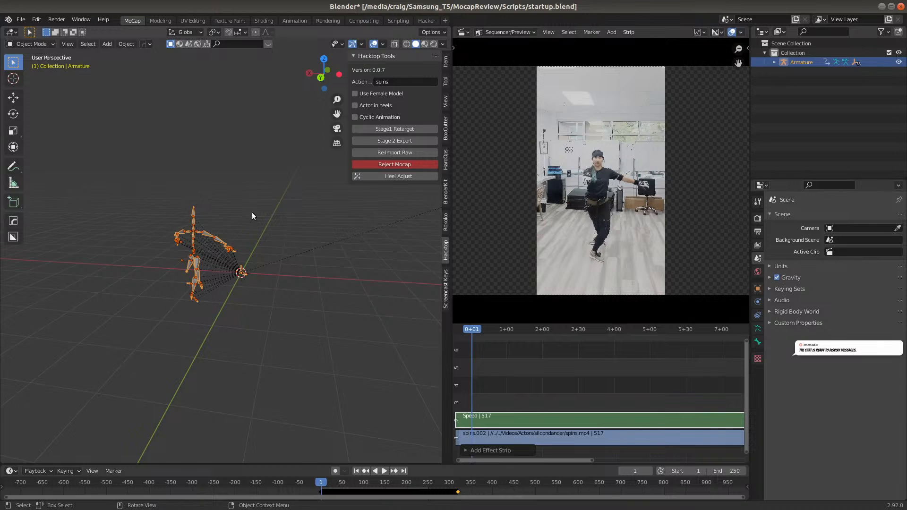
Run the Stage 1 retarget with Use Female Model enabled and view the retargeted figure up close from the back
left_click(370, 92)
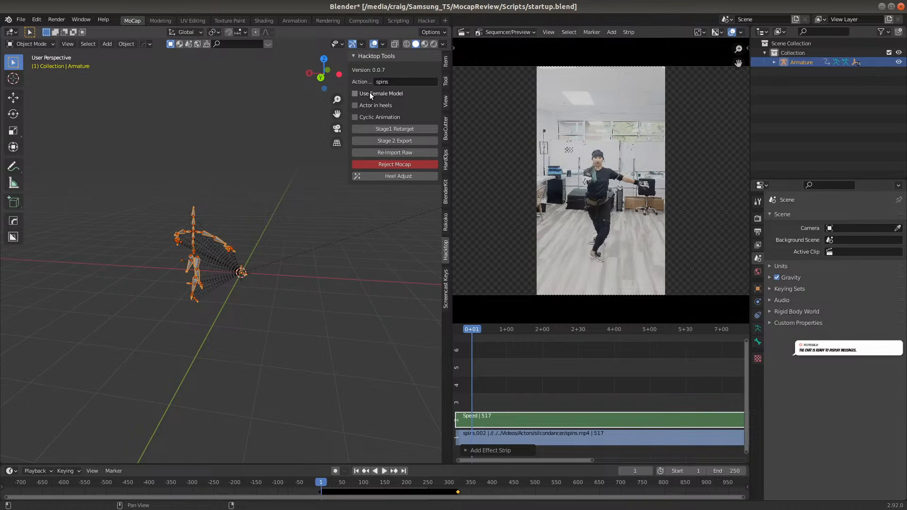
left_click(398, 128)
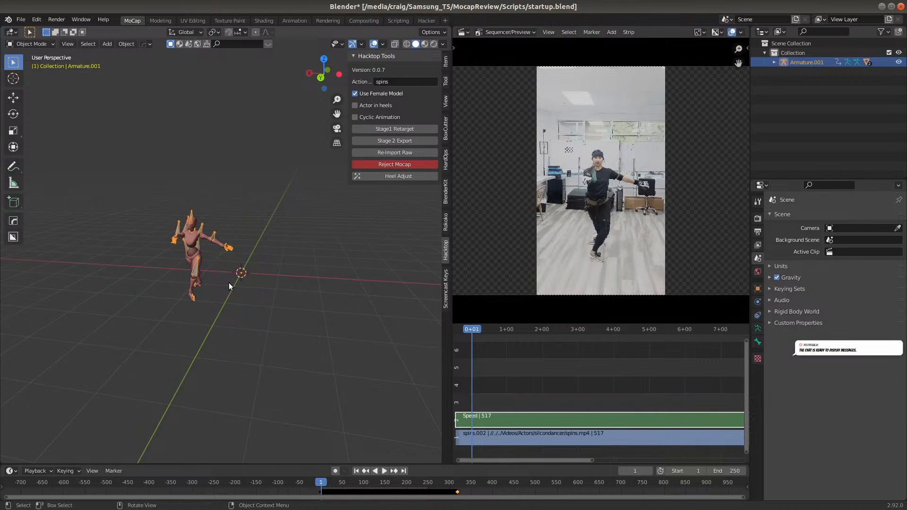
key("KP_1")
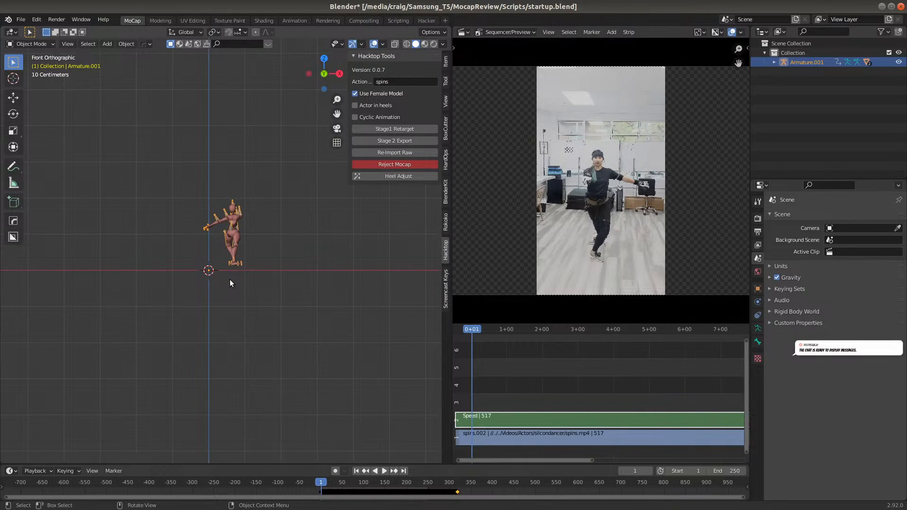
key("KP_3")
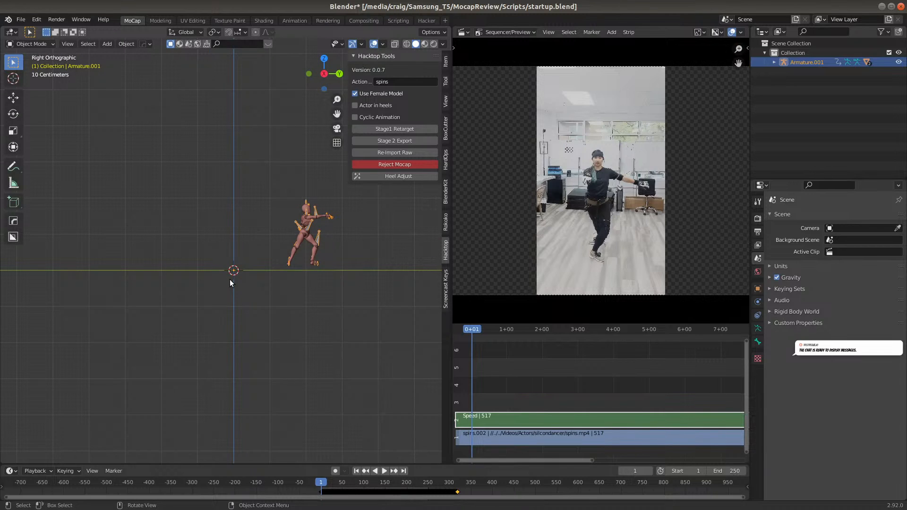
key("KP_1")
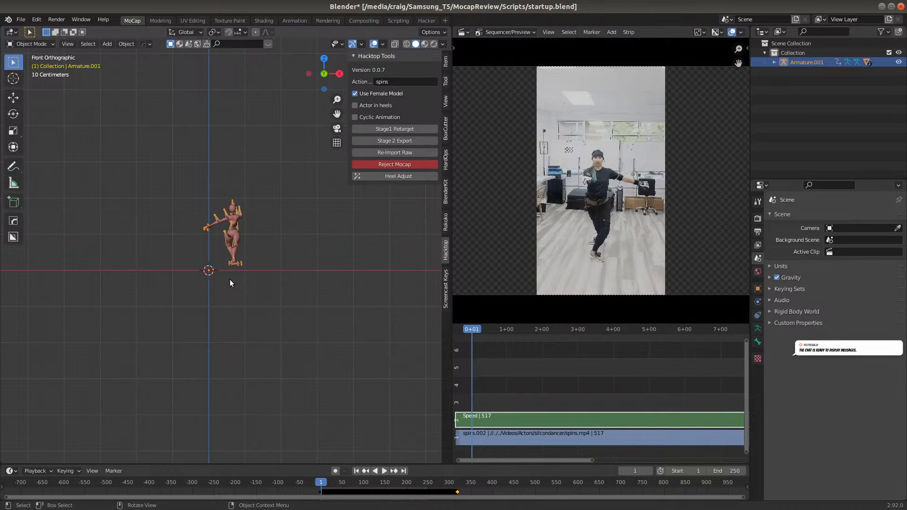
key("ctrl+KP_1")
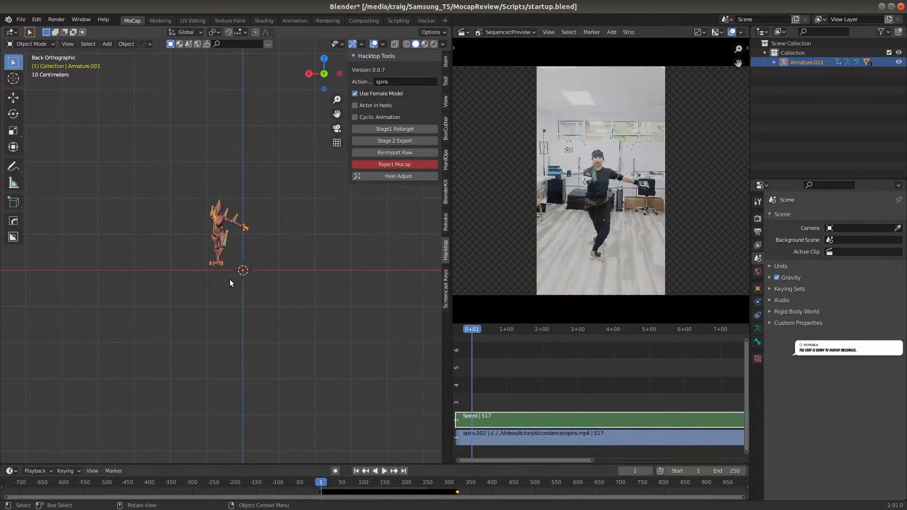
scroll(177, 230, "up", 6)
middle_click_drag(226, 225, 265, 293, "shift")
scroll(265, 293, "up", 2)
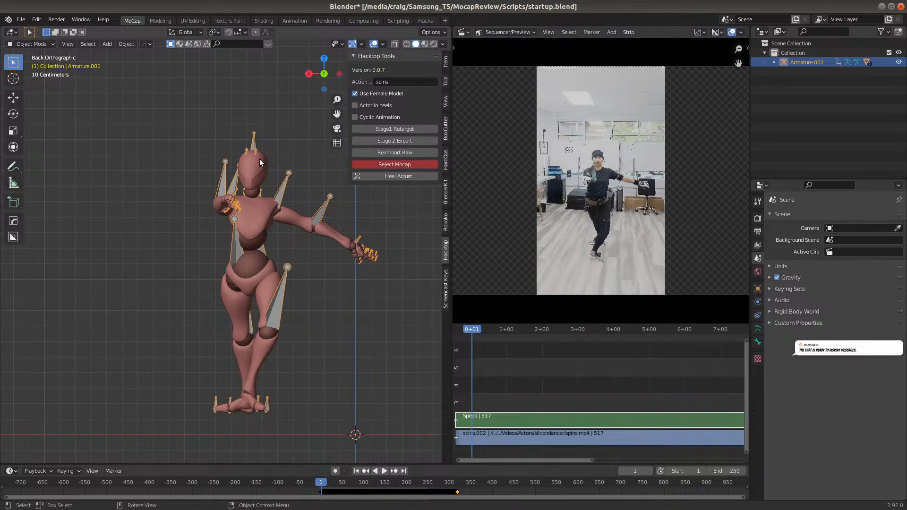
In the Animation workspace, push the retargeted action down to an NLA strip and set the action blending to Combine
left_click(286, 22)
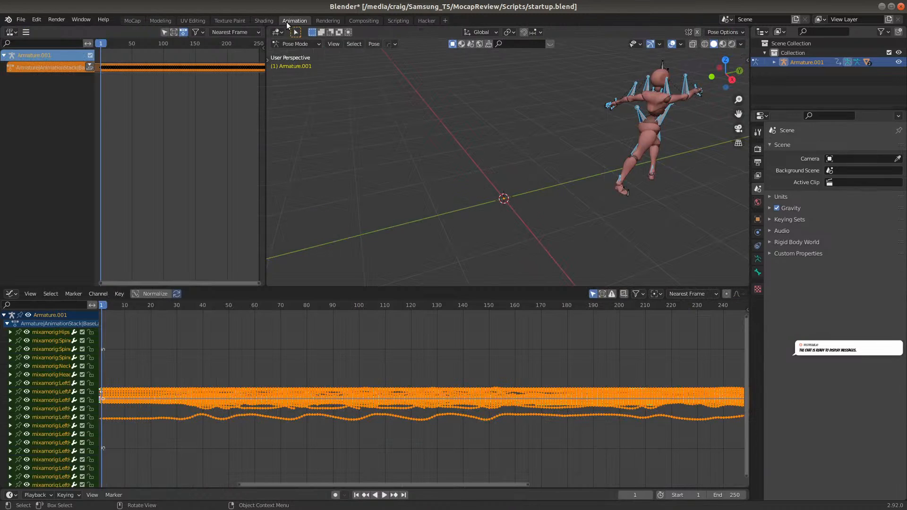
left_click(90, 66)
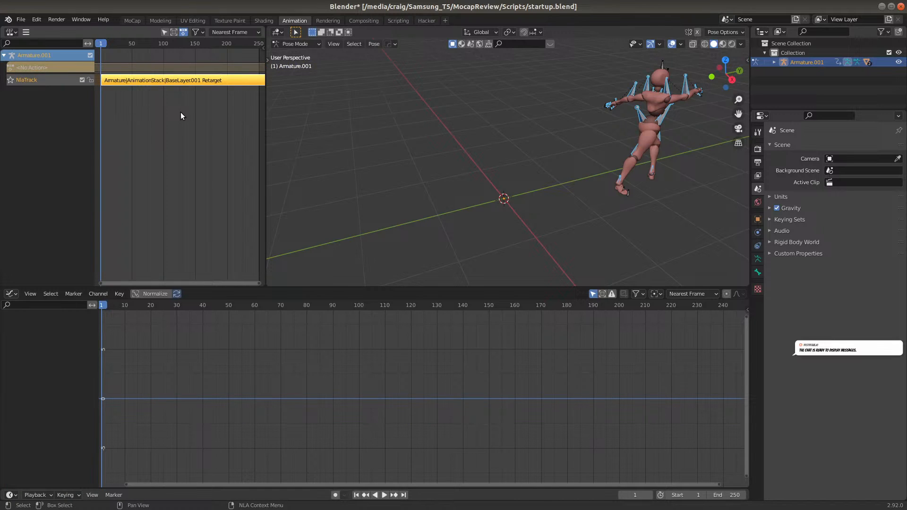
key("n")
left_click(226, 87)
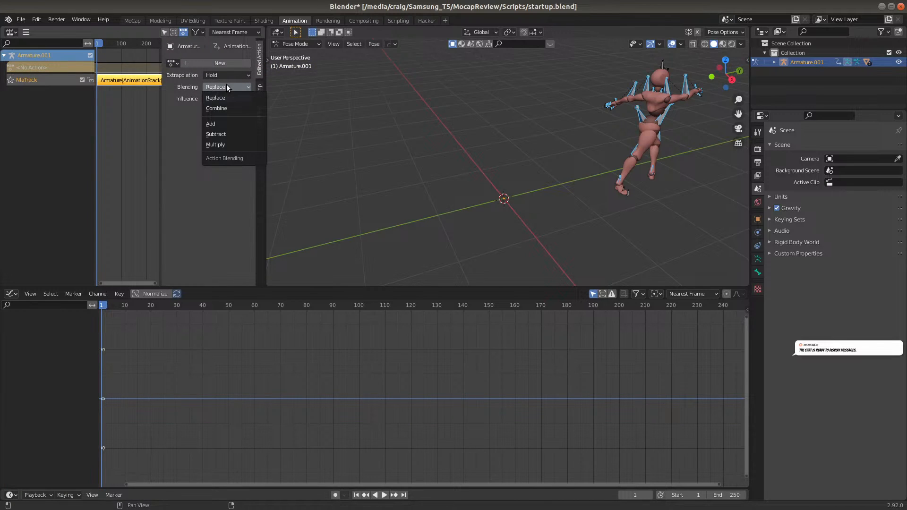
left_click(228, 108)
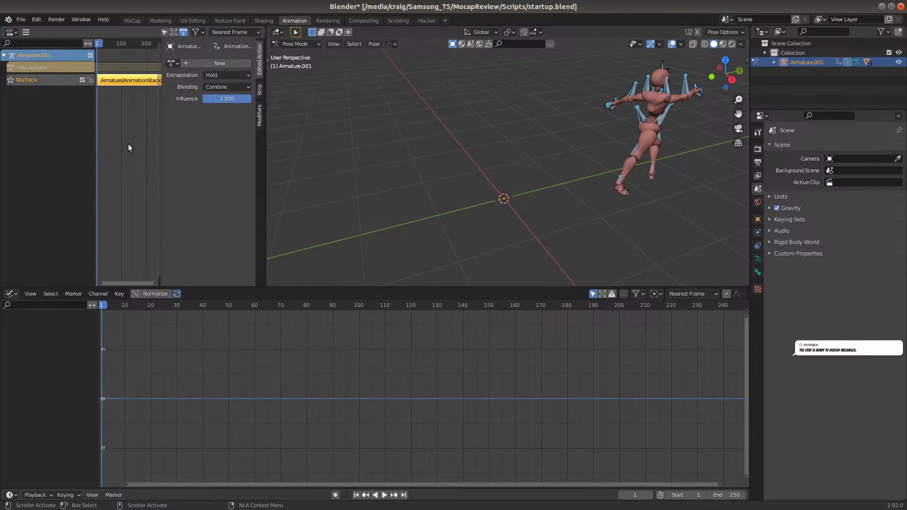
key("n")
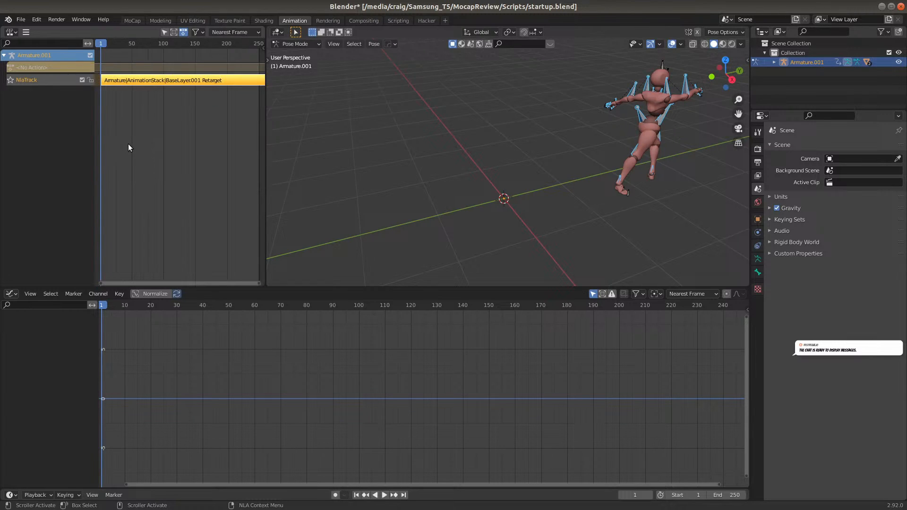
Return to the MoCap workspace and switch the retargeted armature to Pose Mode
left_click(134, 20)
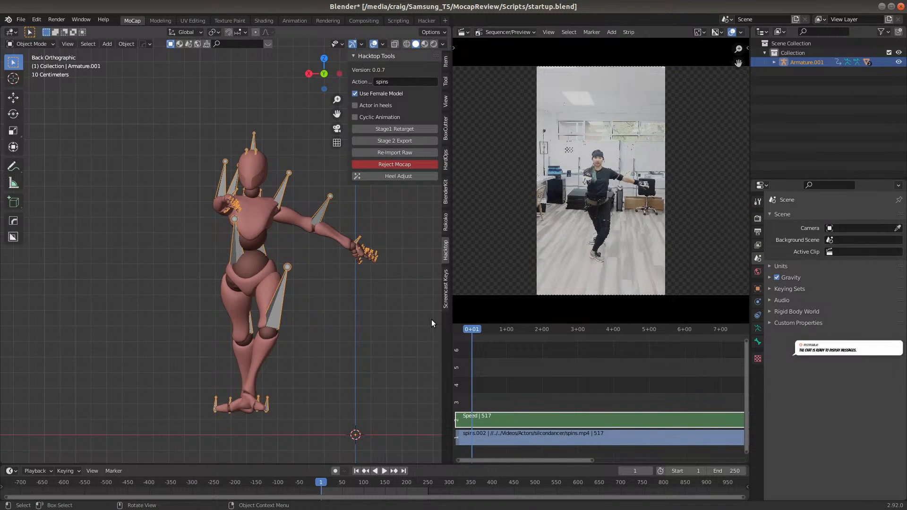
left_click(46, 45)
left_click(29, 73)
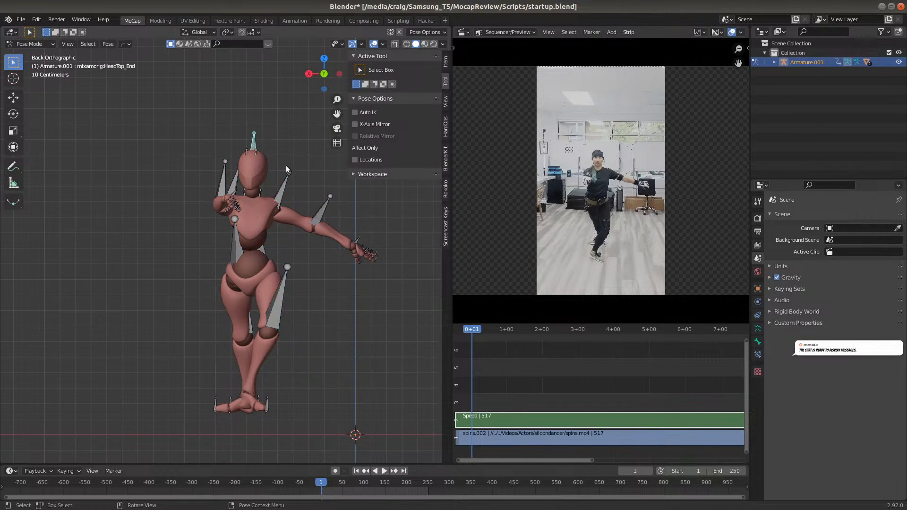
Enable In Front in the armature's Viewport Display so its bones show through the body mesh
left_click(758, 328)
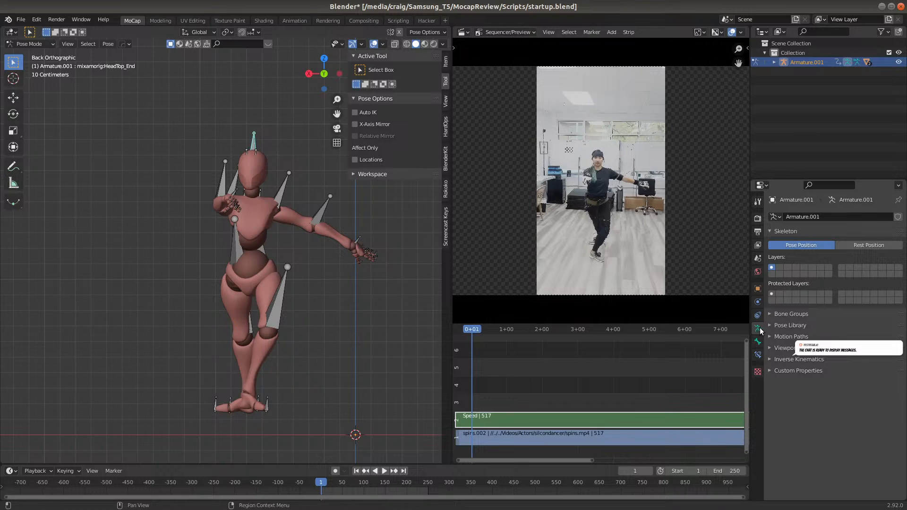
left_click(768, 348)
left_click(831, 416)
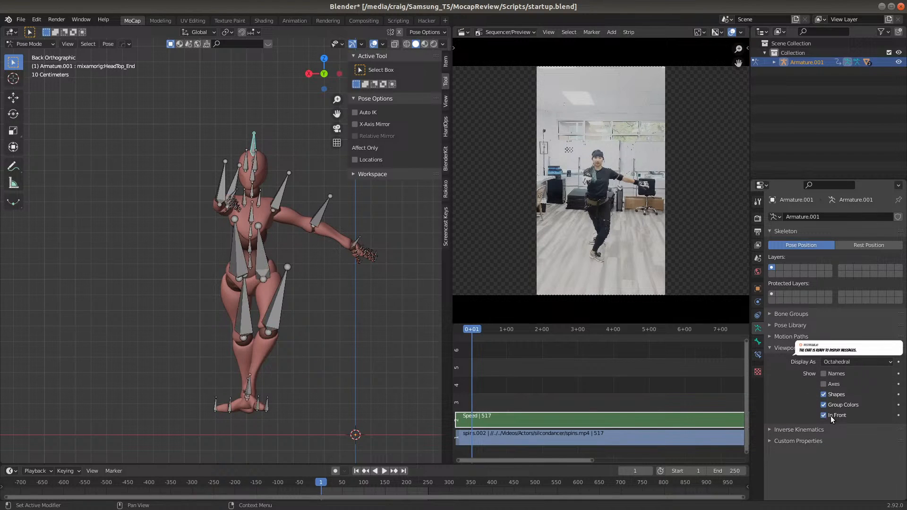
At frame 1, lower the Hips bone about 0.16 m along global Z so the feet meet the ground, and keyframe it
left_click(250, 265)
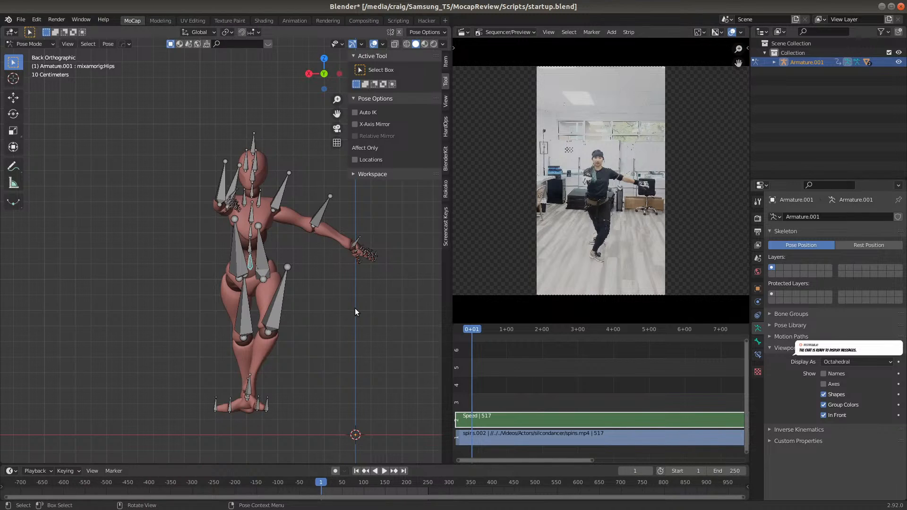
key("g")
key("z")
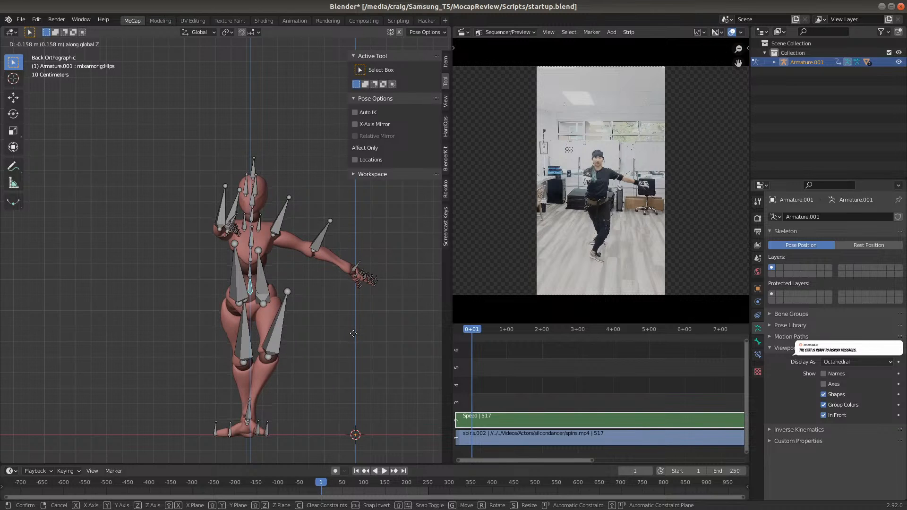
left_click(351, 335)
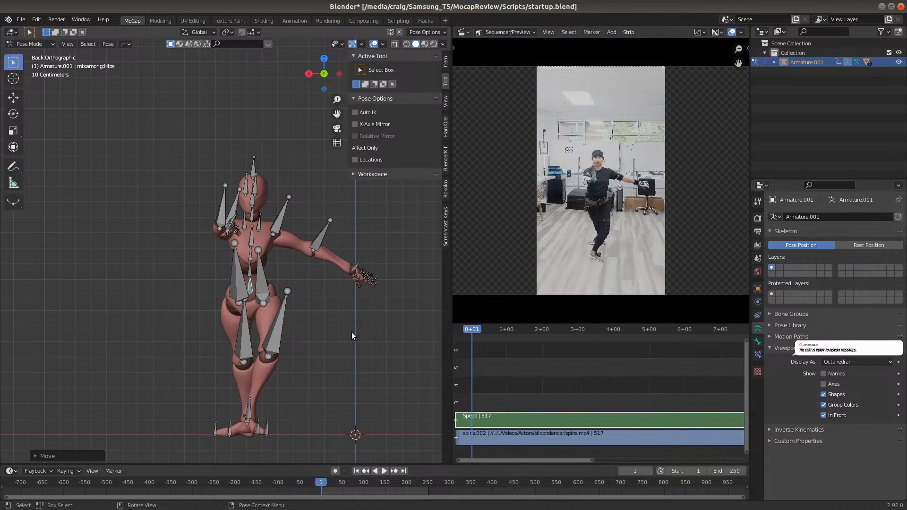
key("i")
left_click(351, 332)
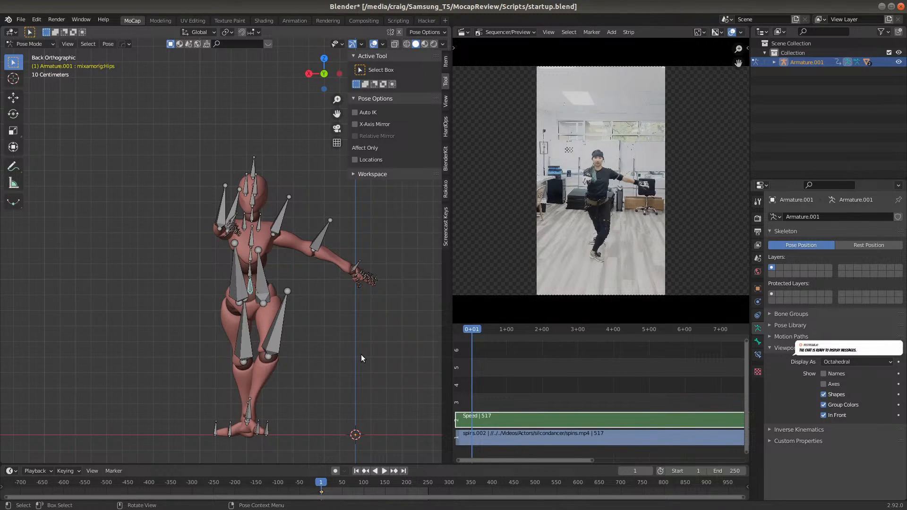
Play through the opening spins and compare the figure's foot height and timing with the reference video
left_click(333, 483)
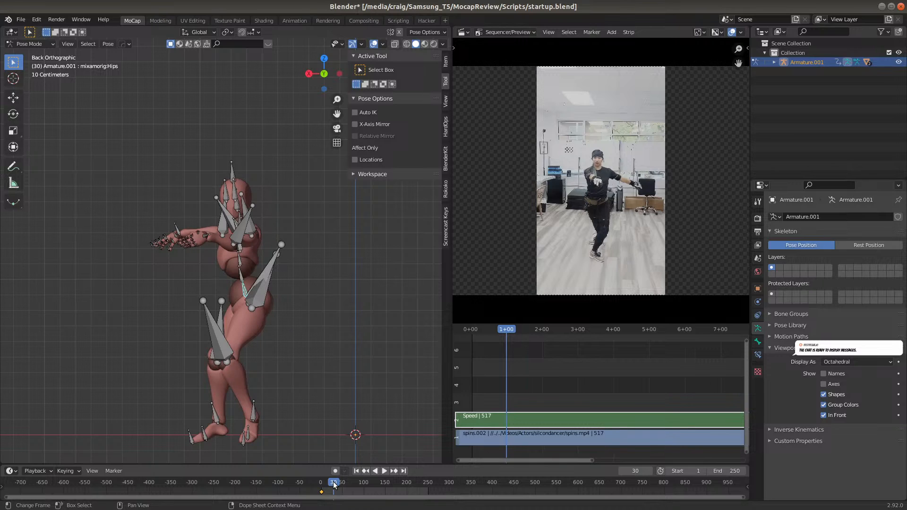
key("space")
left_click(359, 484)
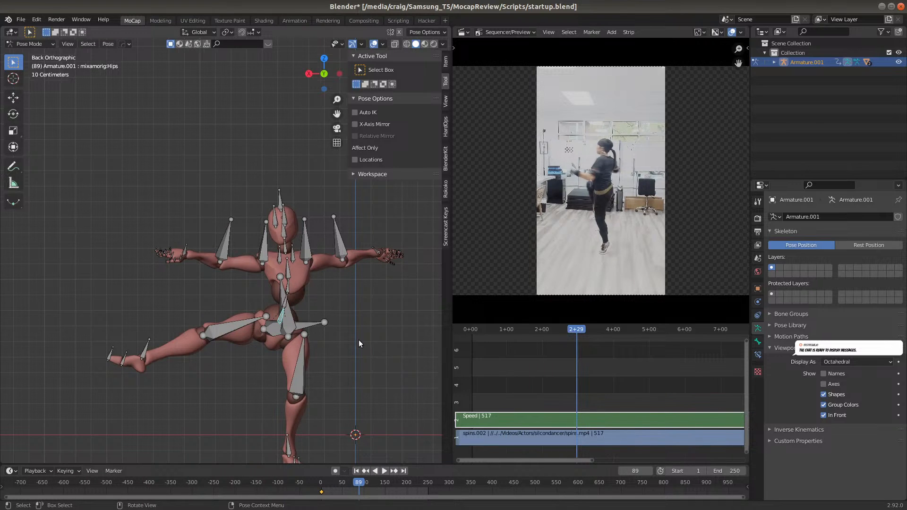
scroll(358, 339, "down", 4)
scroll(340, 336, "up", 3)
middle_click_drag(323, 340, 322, 274, "shift")
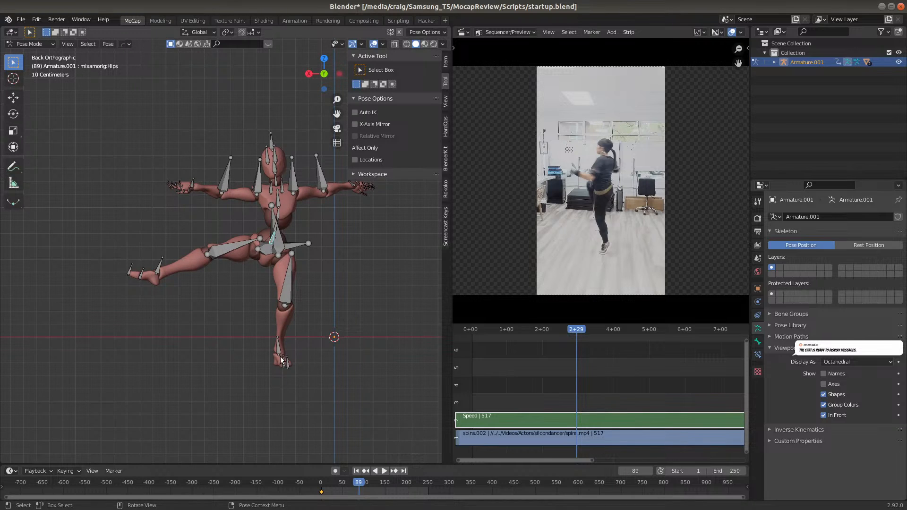
left_click(321, 482)
key("space")
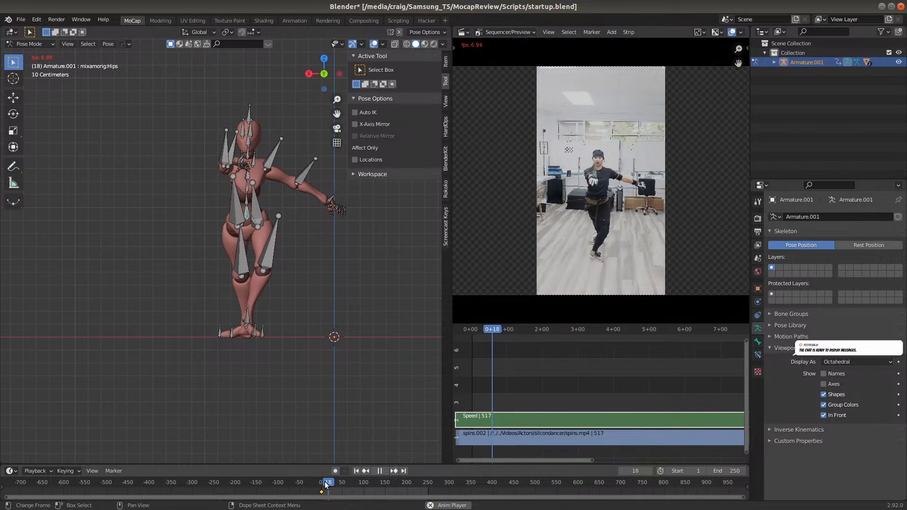
key("space")
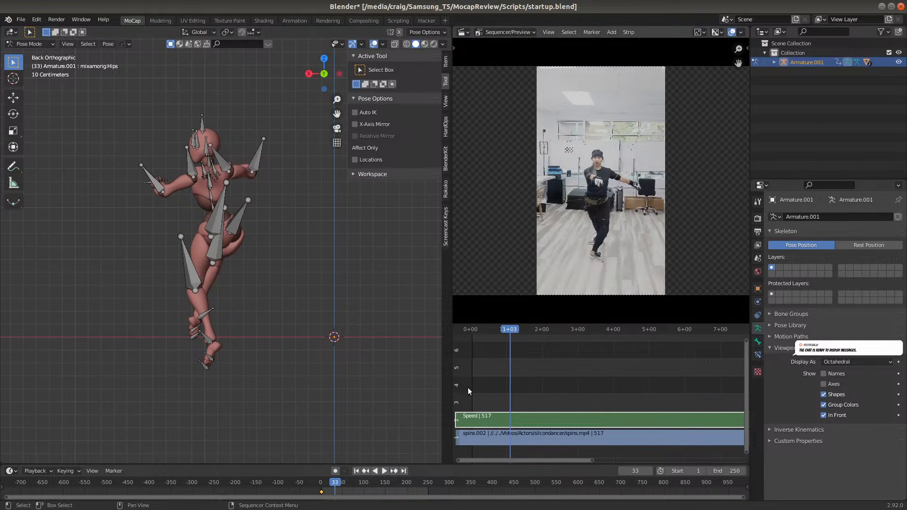
Slide the spins video strip about 16 frames earlier in the sequencer to match the figure's motion
left_click(537, 437)
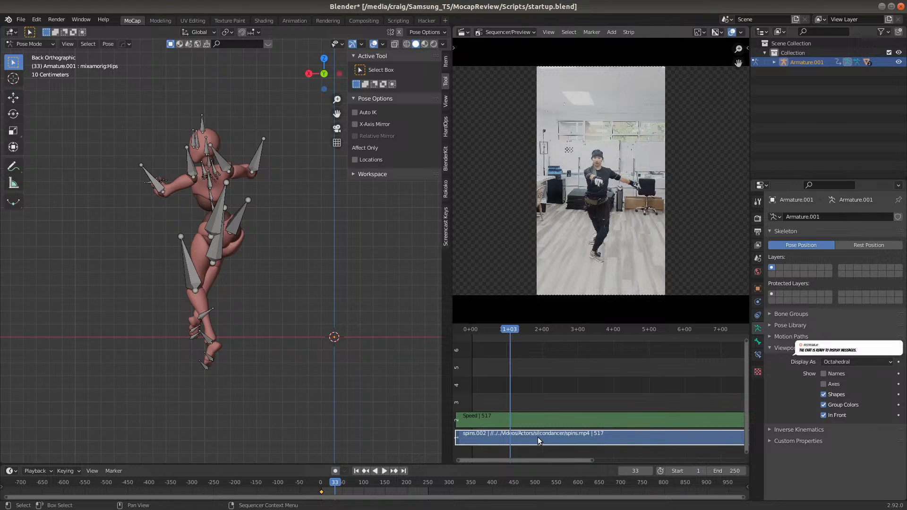
key("g")
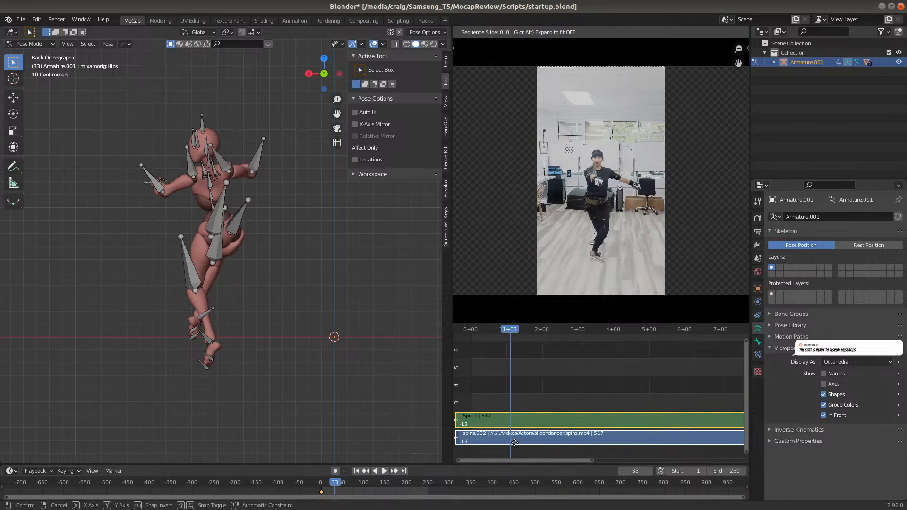
type("-20")
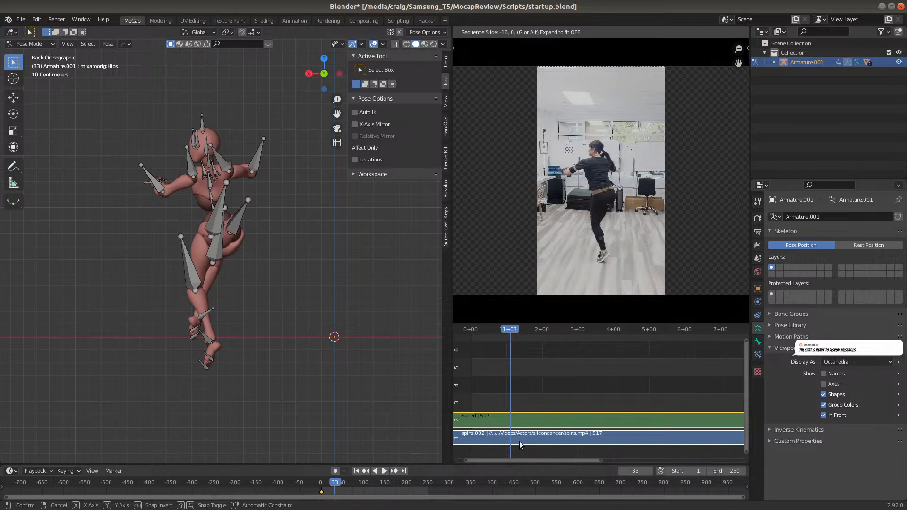
left_click(520, 443)
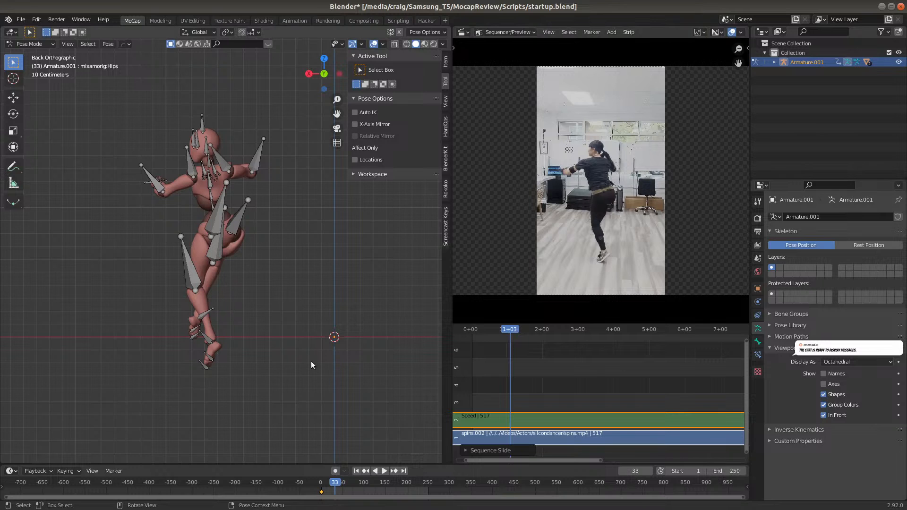
Play the synced take to find where it should stop, and set the scene's end frame to 162
key("space")
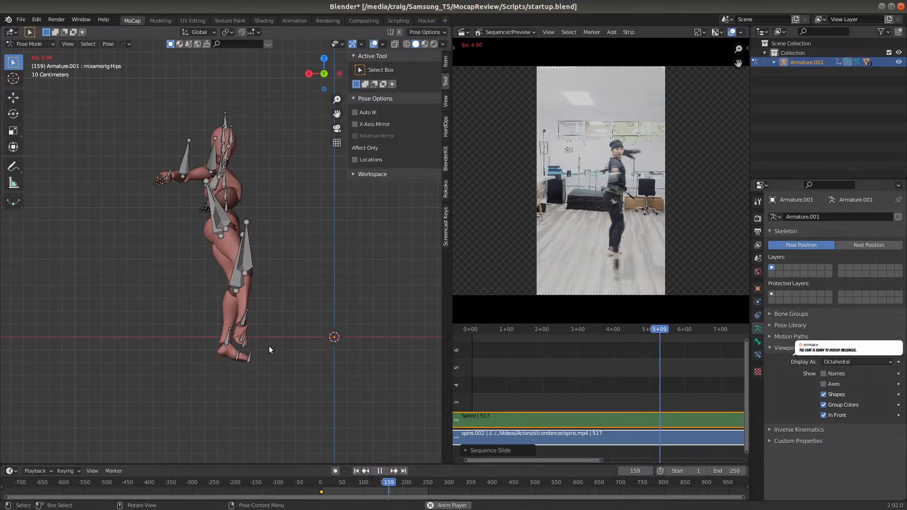
key("space")
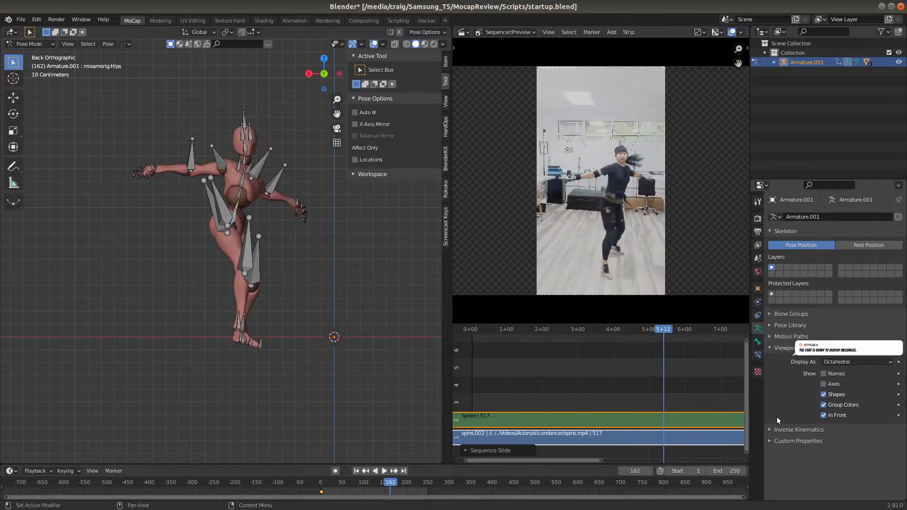
double_click(728, 471)
type("162")
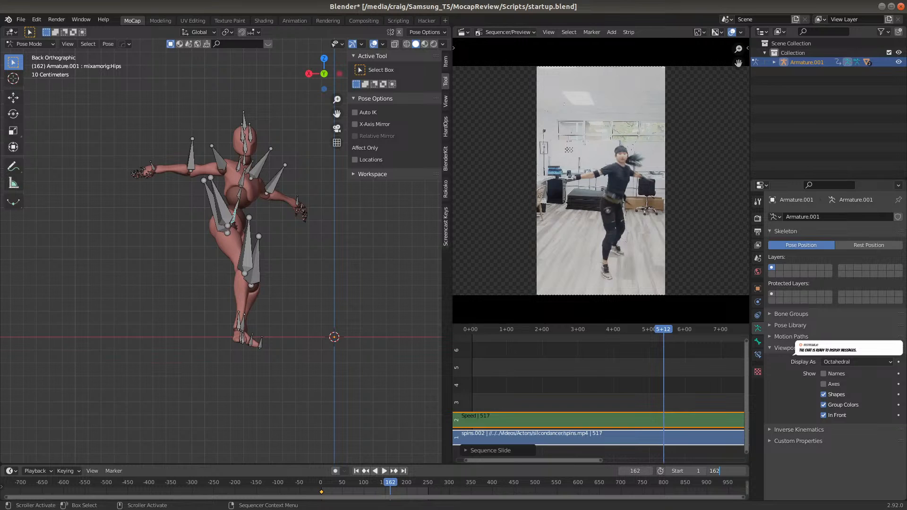
key("Return")
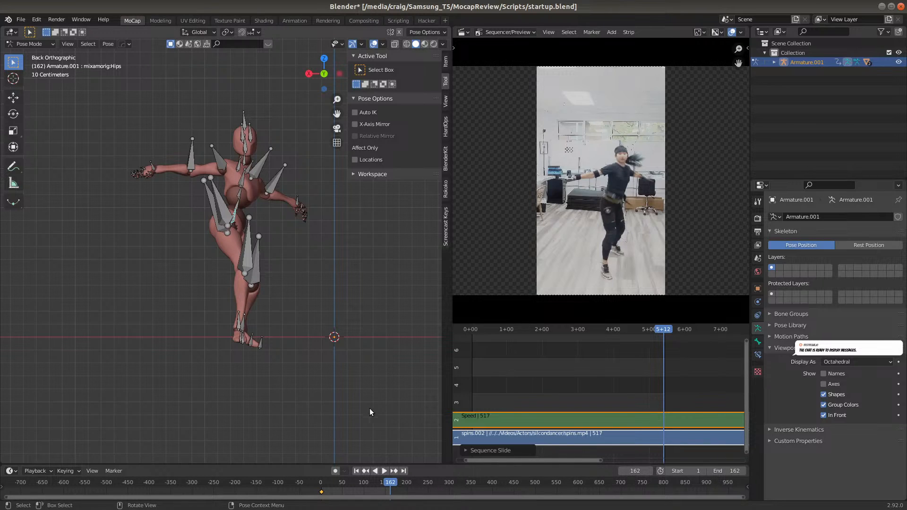
At frame 35, raise the Hips bone about 0.3 m along global Z to ground the standing foot, and insert a Location keyframe
left_click(336, 485)
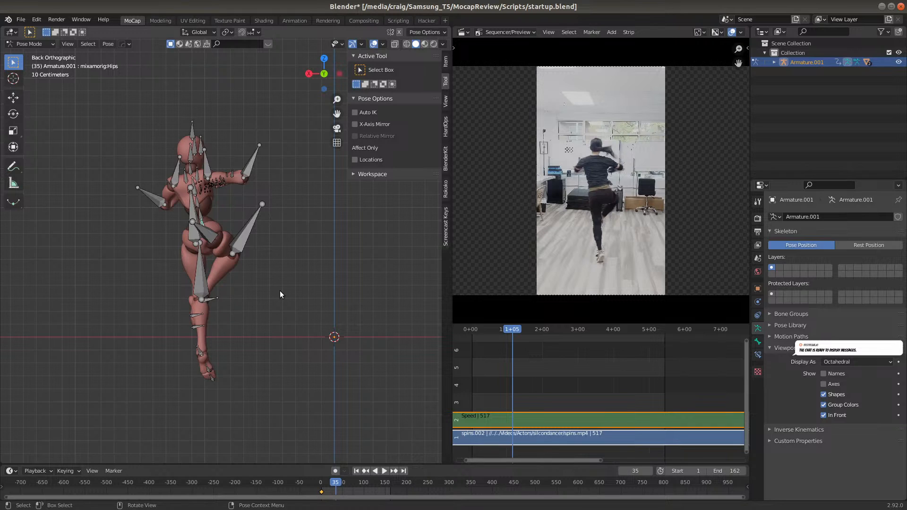
key("g")
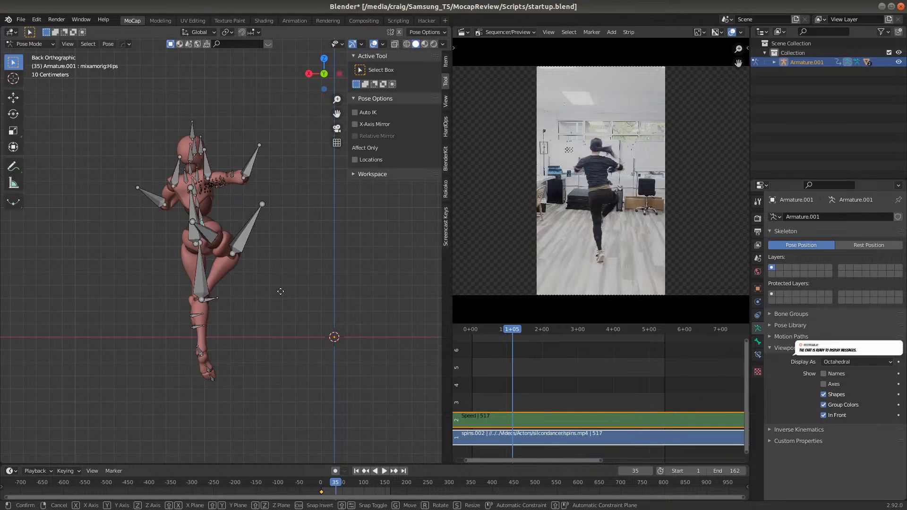
key("z")
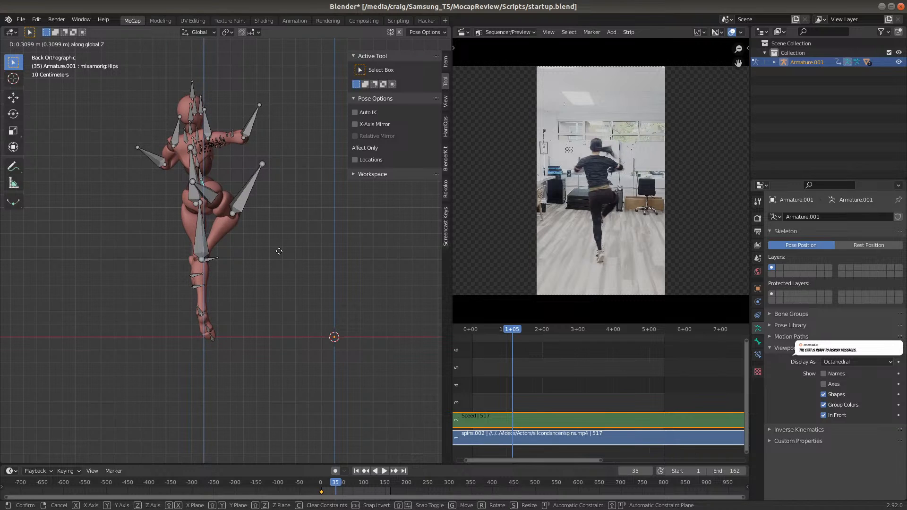
left_click(278, 255)
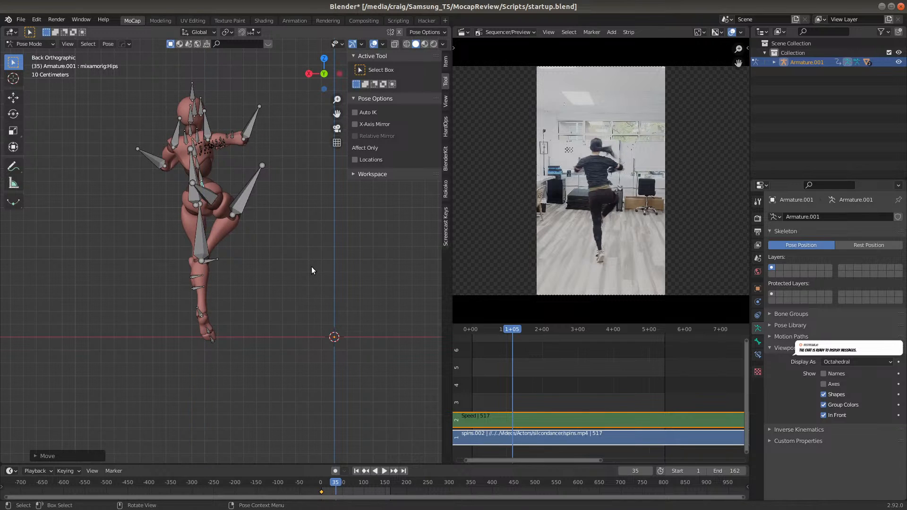
key("i")
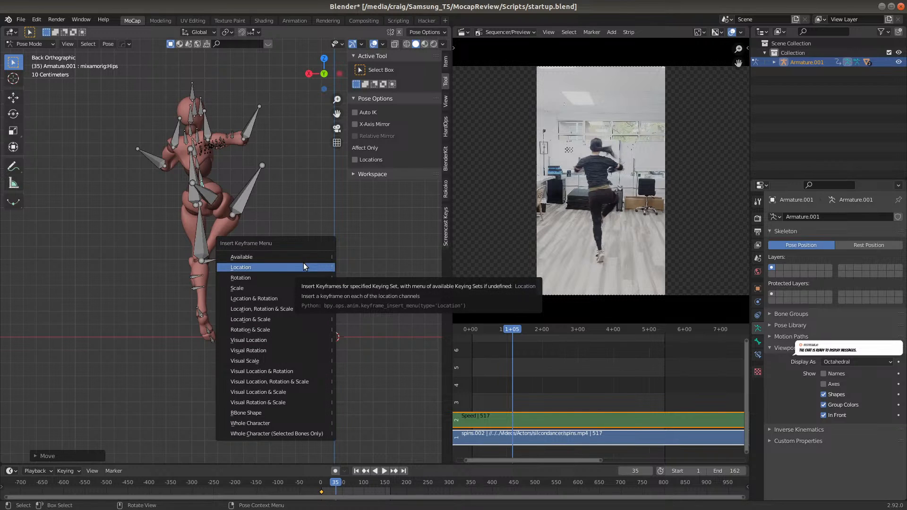
left_click(302, 266)
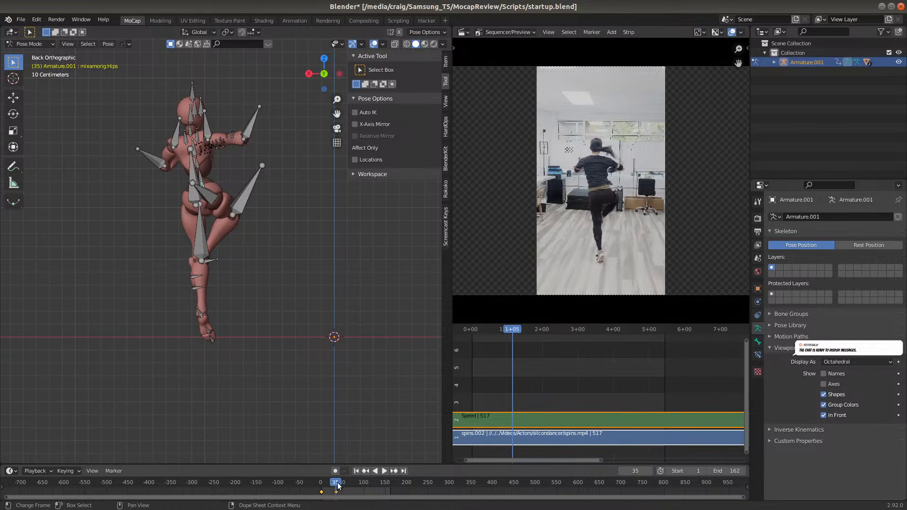
At frame 24, lower the Hips bone about 0.25 m along global Z to the ground, and insert a Location keyframe
left_click_drag(335, 483, 319, 483)
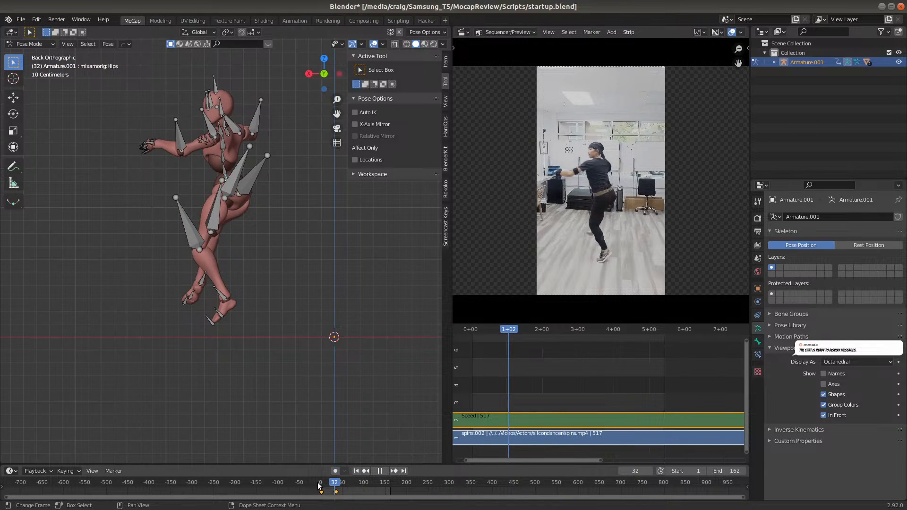
left_click(325, 487)
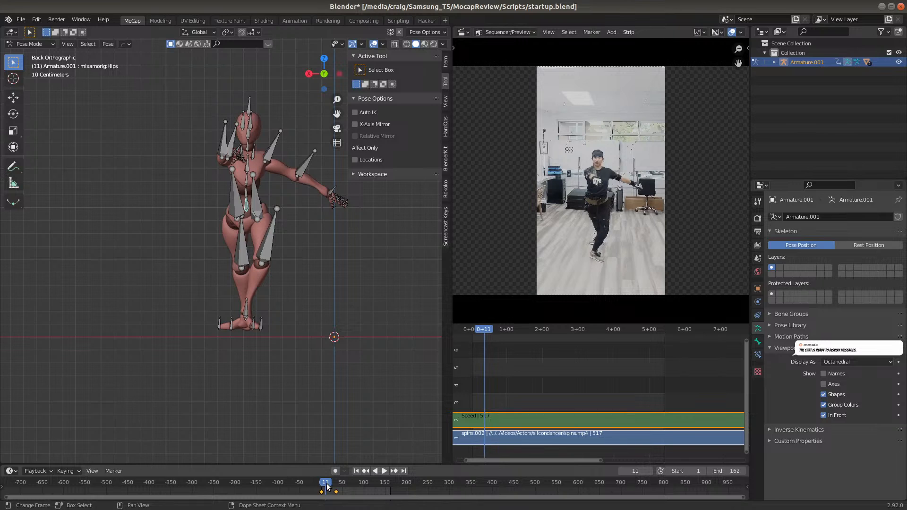
left_click(327, 486)
key("space")
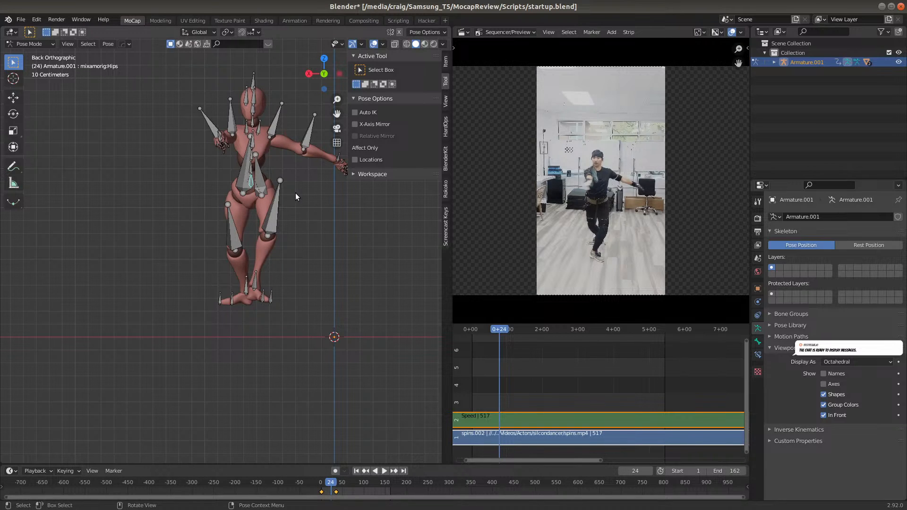
key("g")
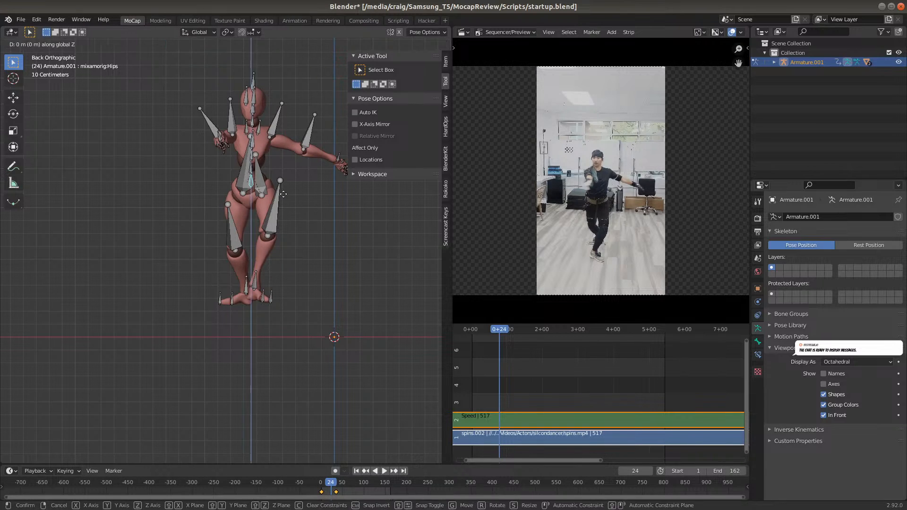
key("z")
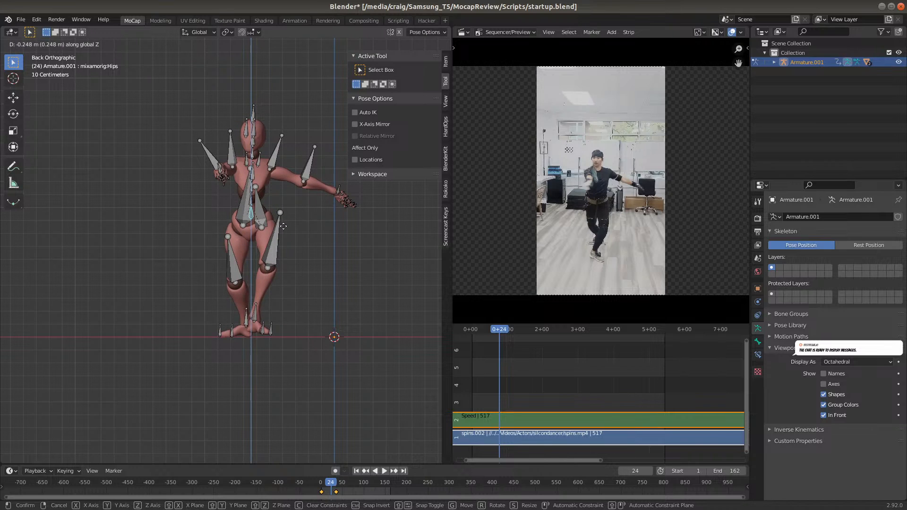
left_click(283, 226)
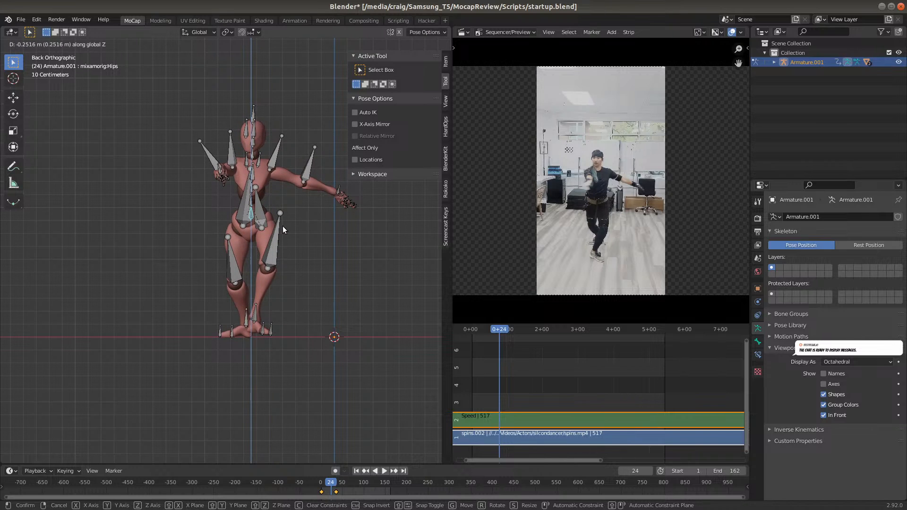
key("i")
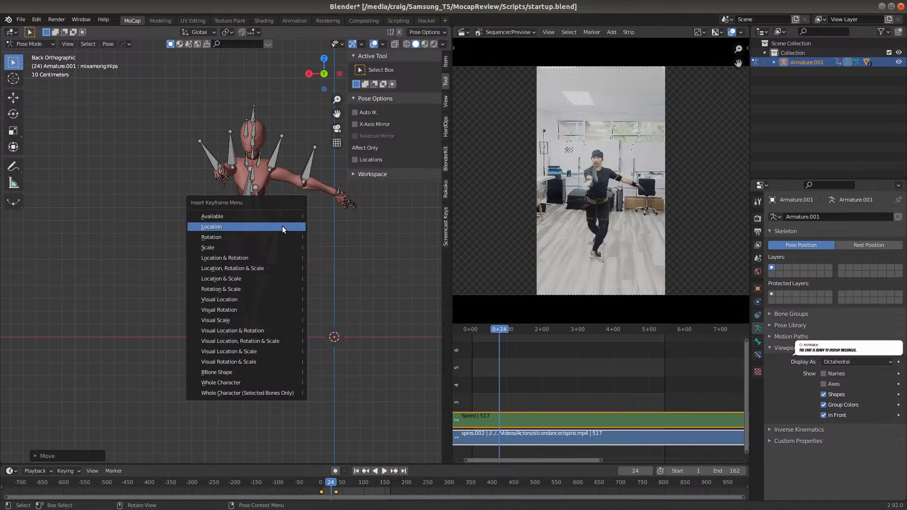
left_click(282, 226)
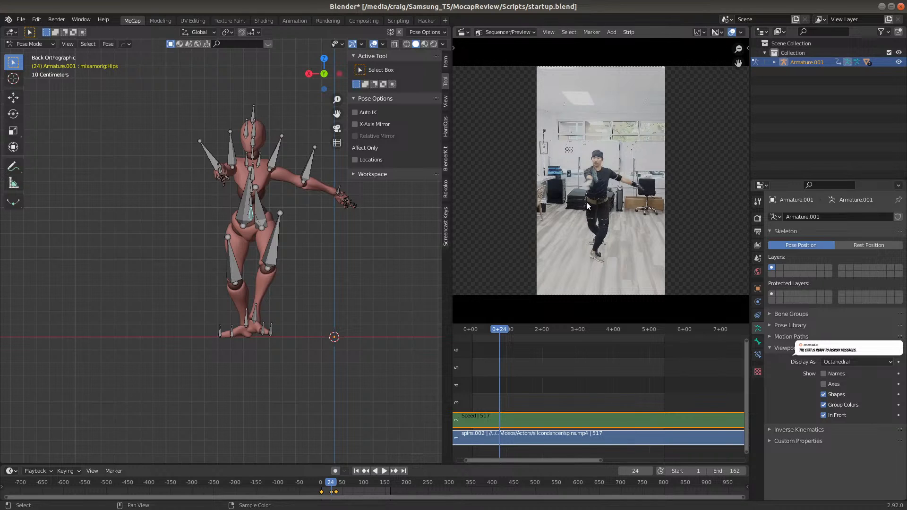
Enlarge the reference video preview and replay the opening frames to check the corrected hip height against it
scroll(593, 207, "up", 2)
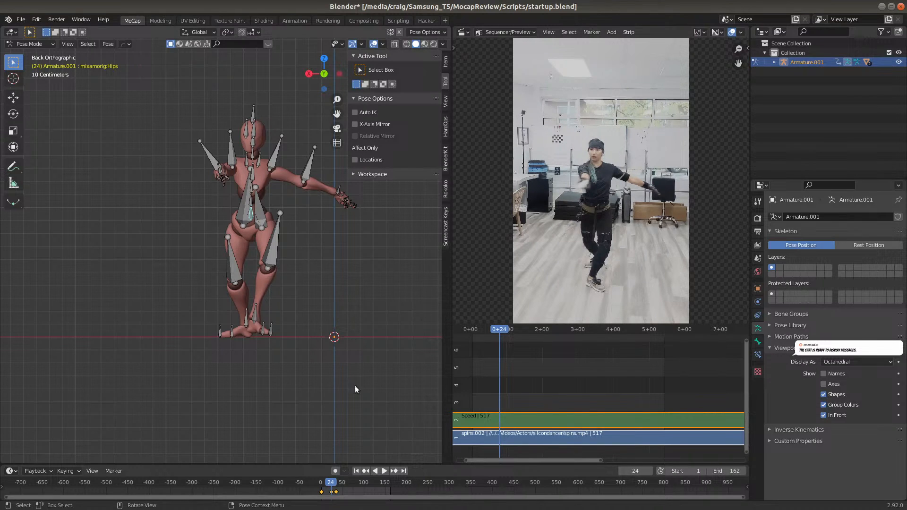
left_click(324, 482)
key("space")
key("space")
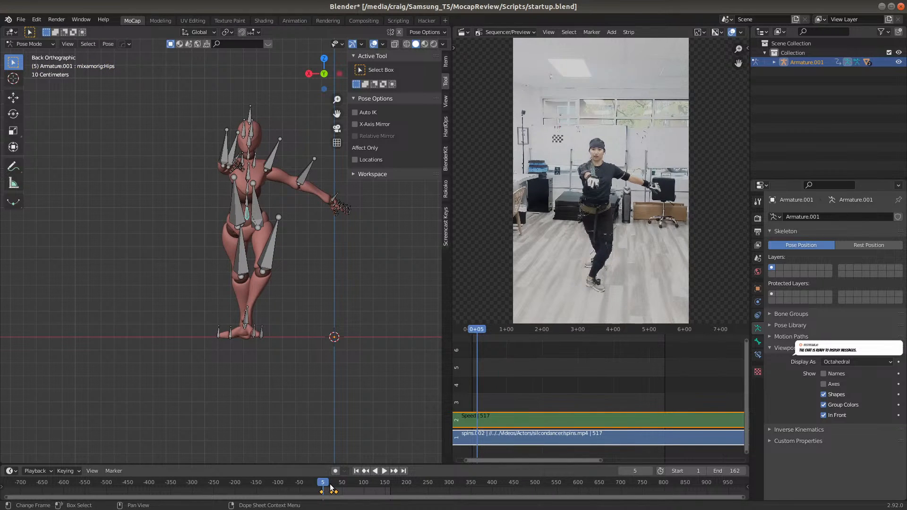
Scrub and play the opening frames up to 36, and compare the figure's sideways position at the frame 24 and 35 keyframes
left_click(330, 484)
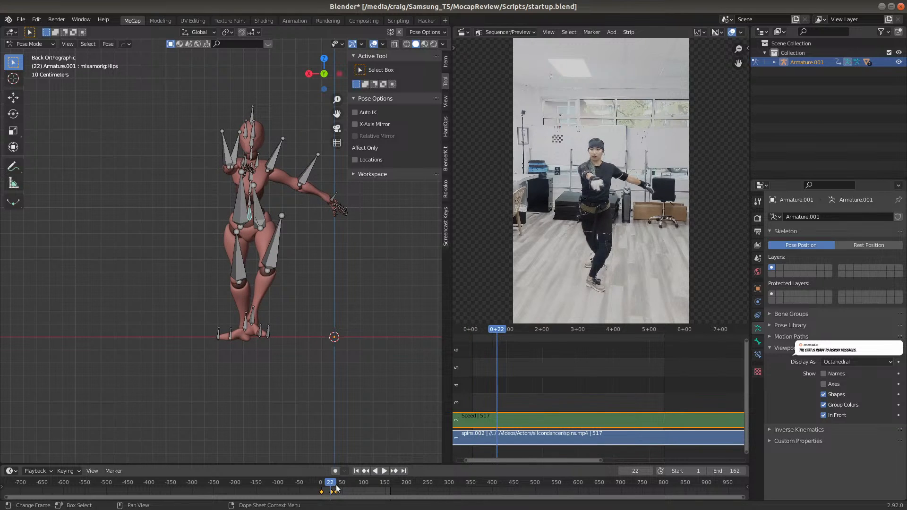
left_click(336, 487)
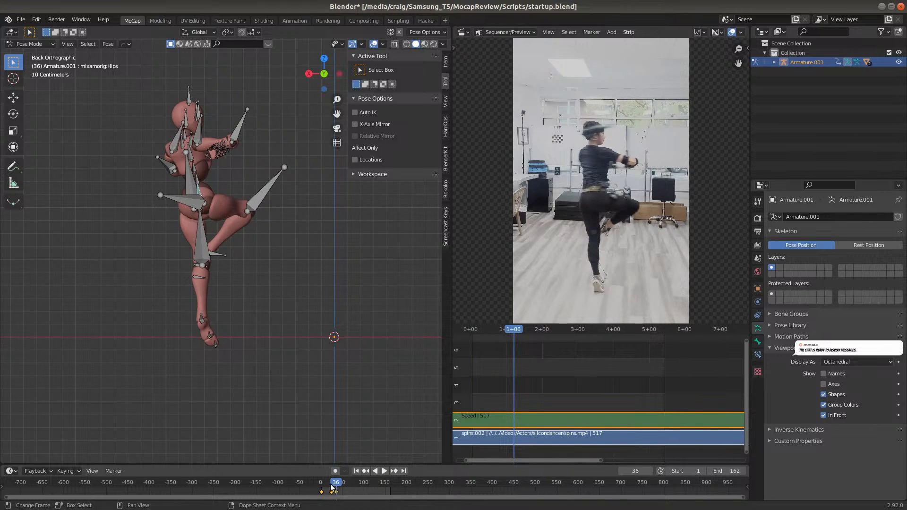
left_click(330, 487)
left_click_drag(329, 486, 332, 486)
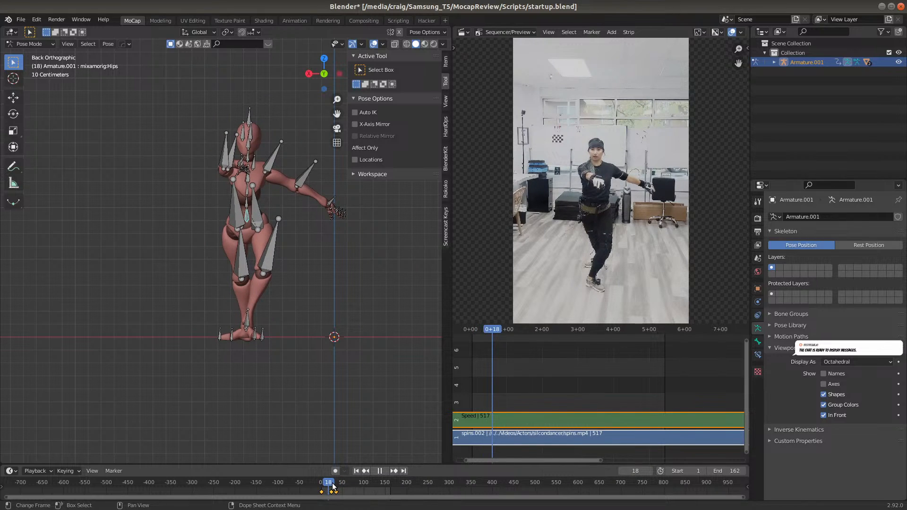
key("space")
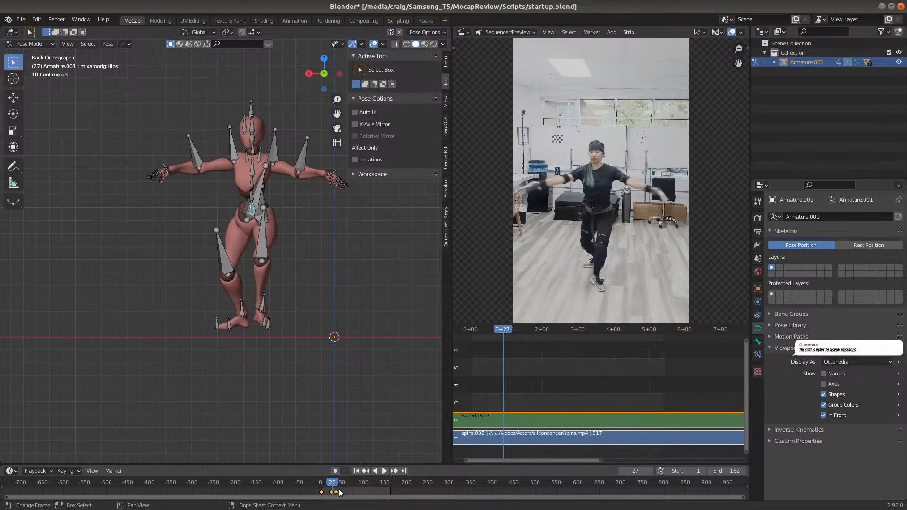
scroll(340, 486, "up", 10)
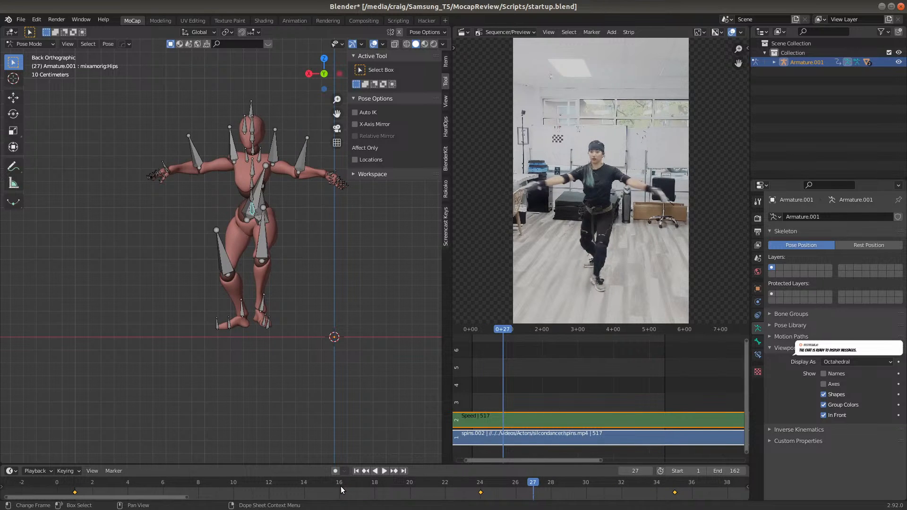
left_click(480, 486)
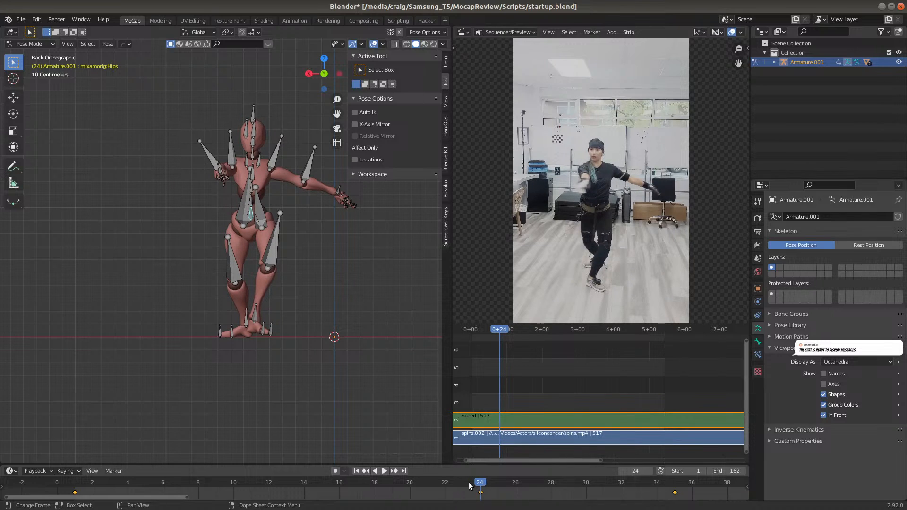
left_click(676, 485)
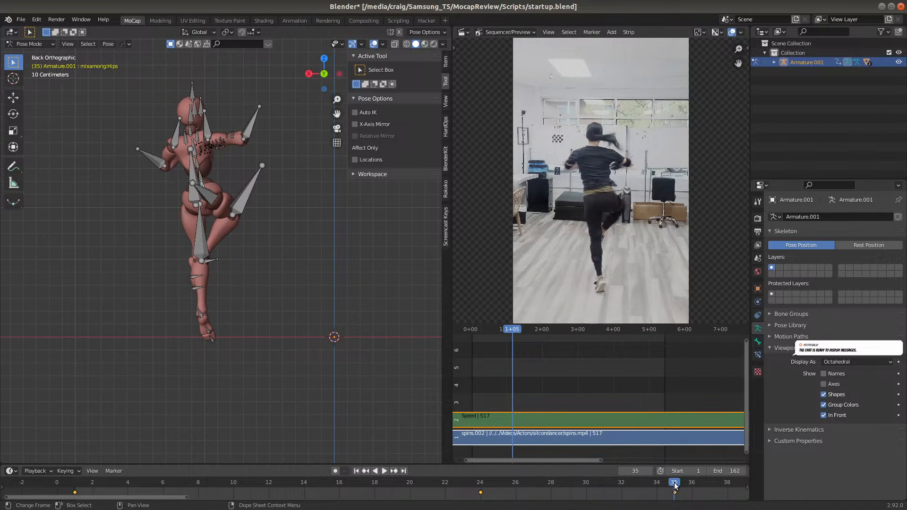
key("g")
key("x")
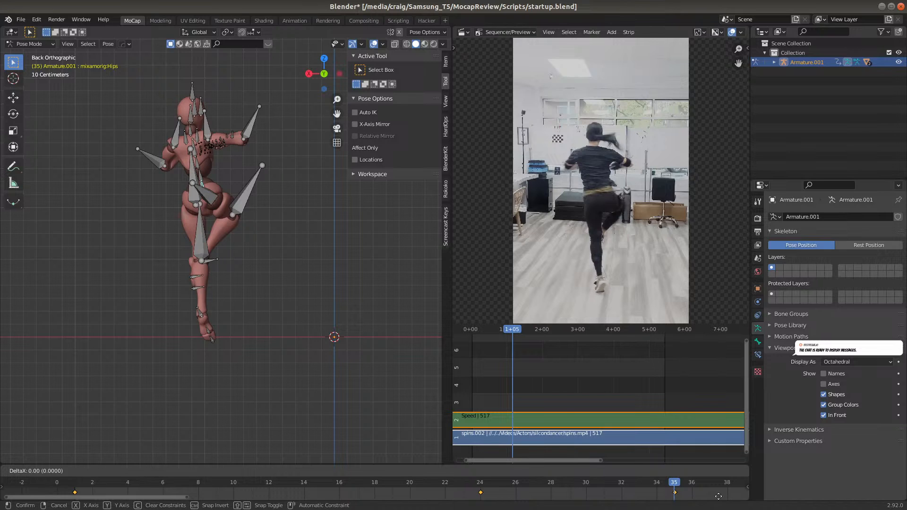
right_click(50, 484)
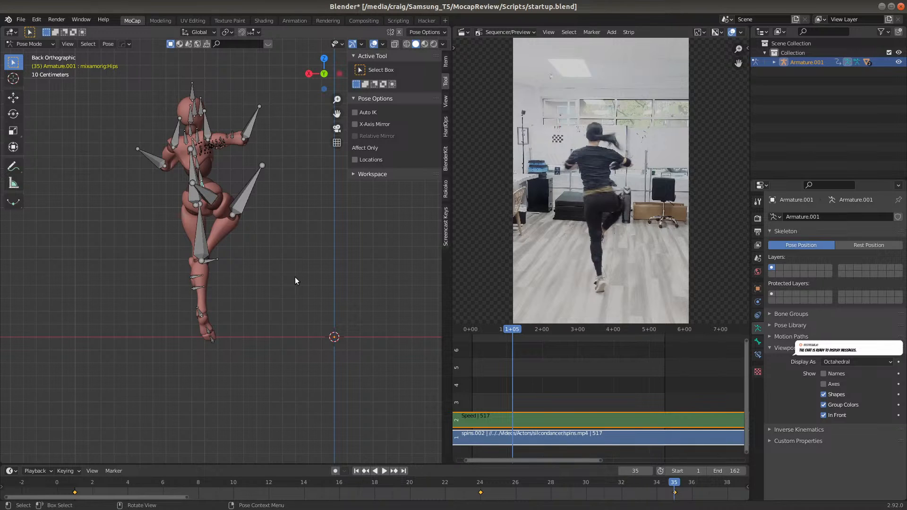
At frame 35, move the Hips bone about 0.4 m along negative global X, insert a Location keyframe, and display the bone's transform values
left_click(479, 482)
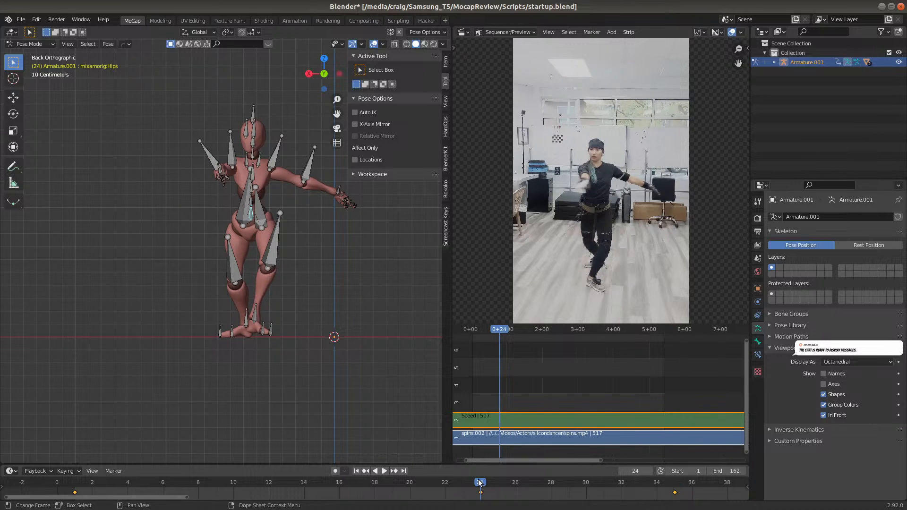
left_click(675, 480)
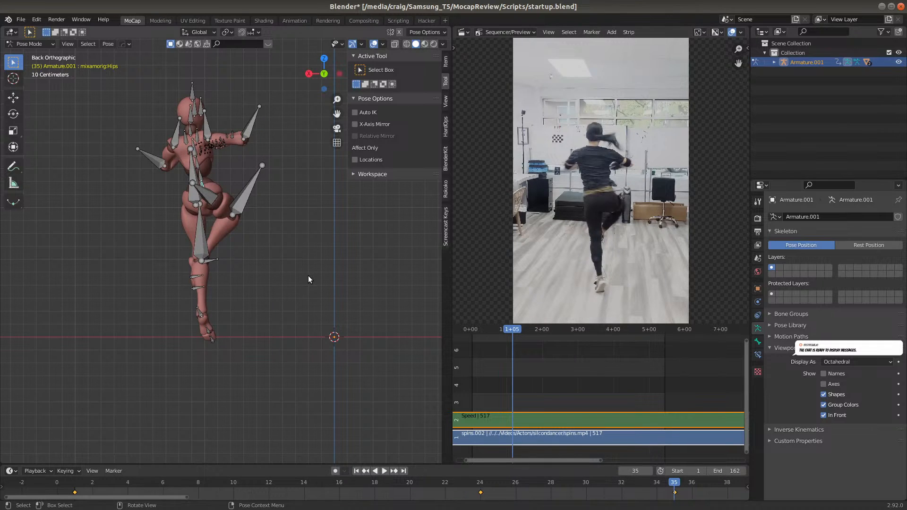
key("g")
key("x")
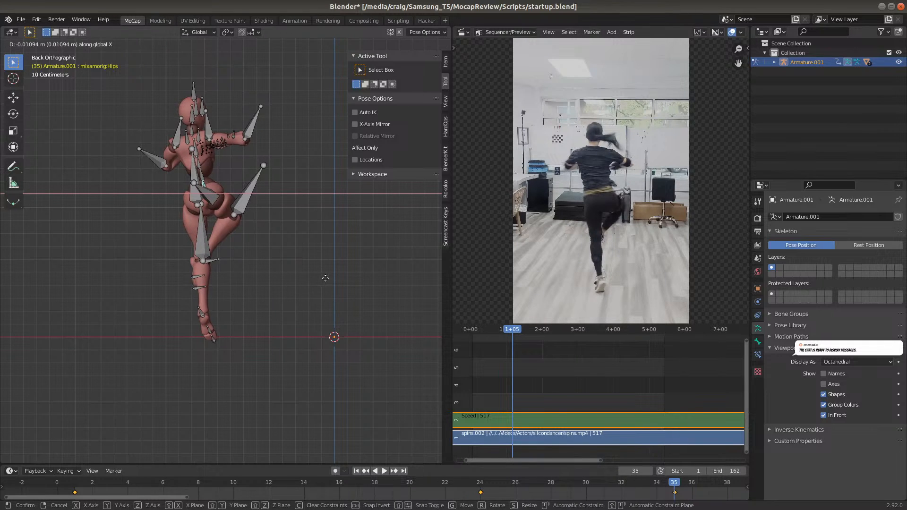
left_click(360, 268)
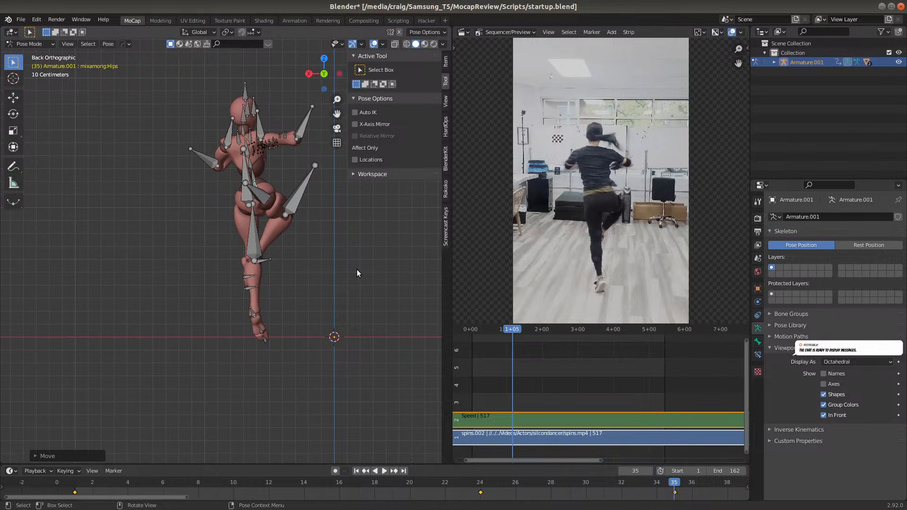
key("i")
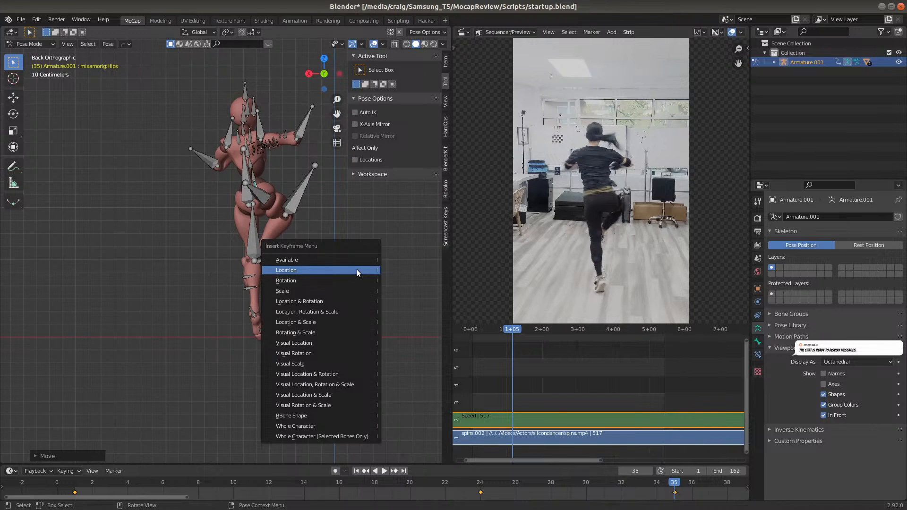
left_click(356, 269)
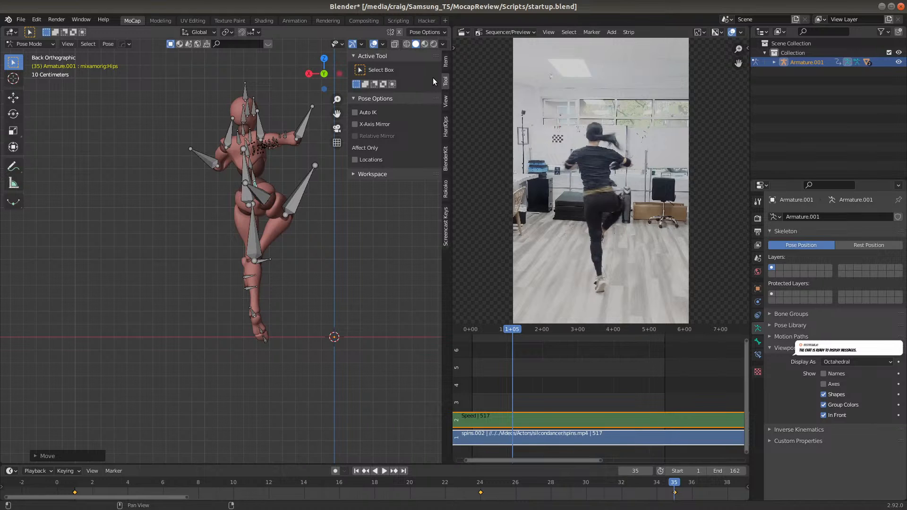
left_click(446, 61)
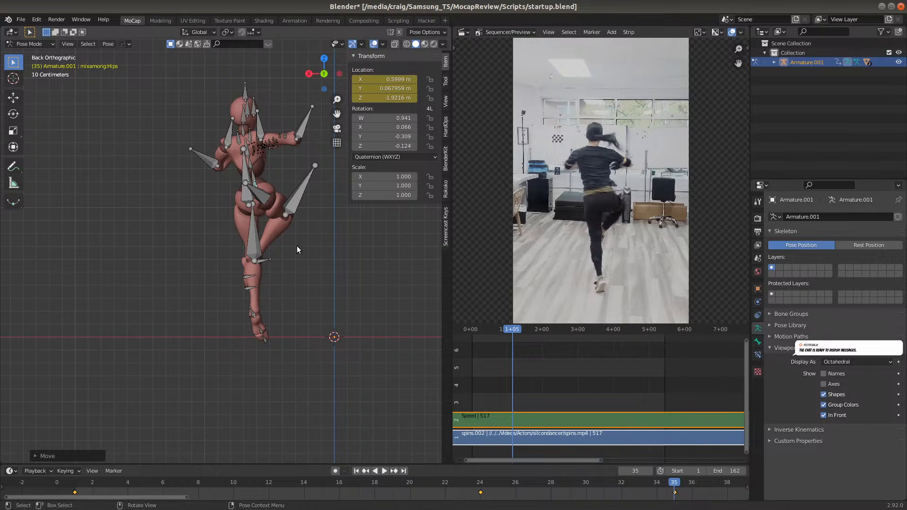
key("i")
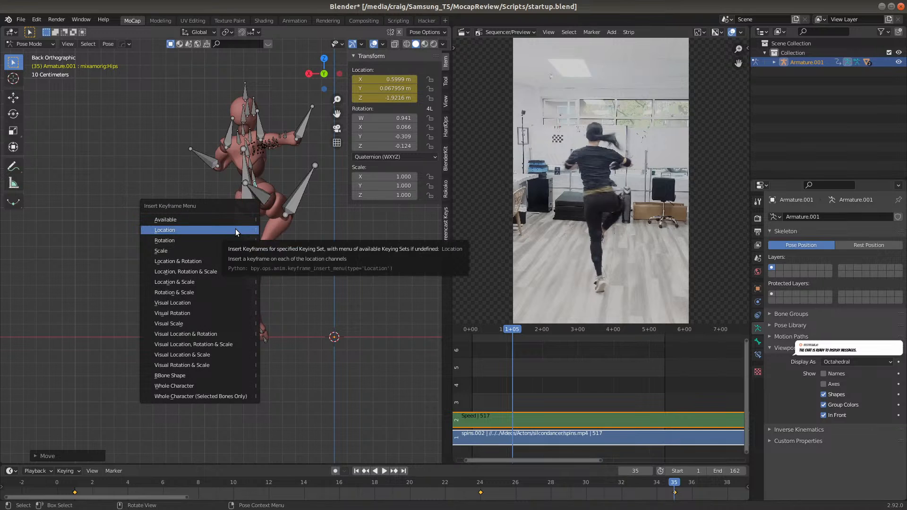
left_click(235, 228)
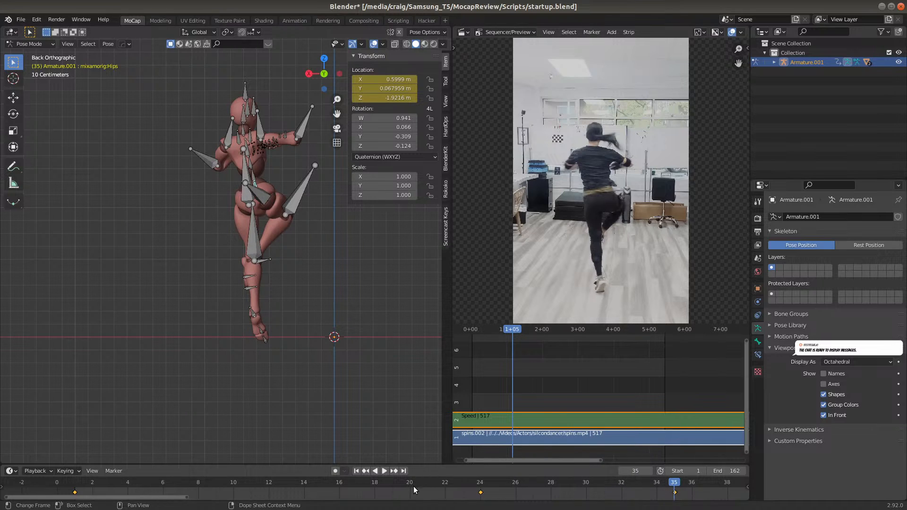
At frame 30, shift the Hips bone about 0.1 m along positive global X and 0.11 m down global Z, and insert a Location keyframe
left_click(480, 486)
key("space")
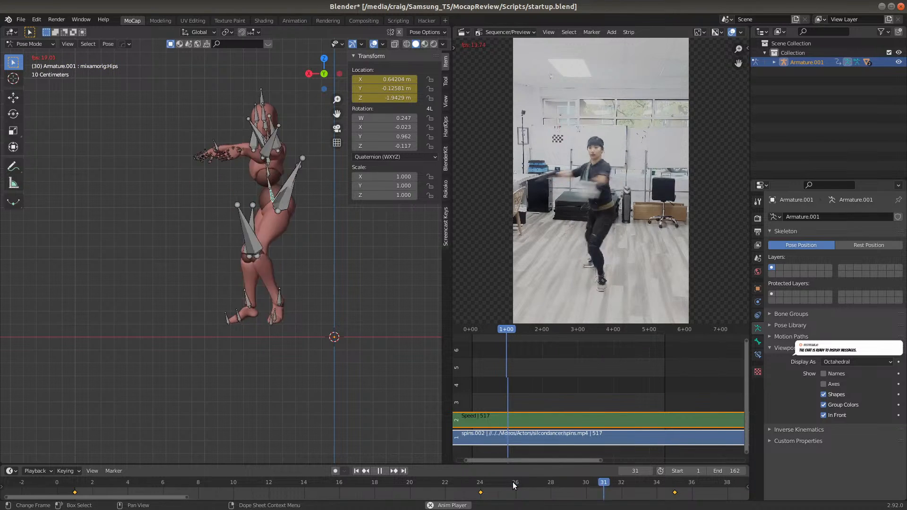
left_click(556, 480)
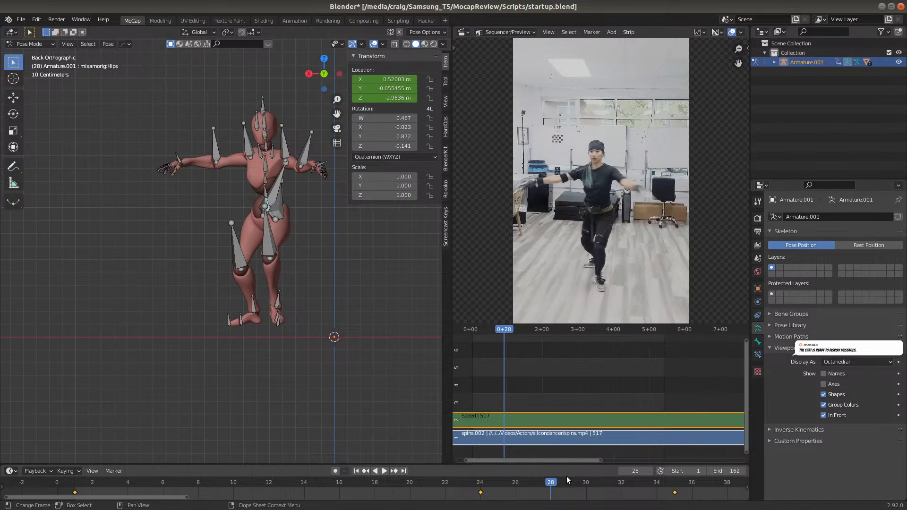
left_click(579, 481)
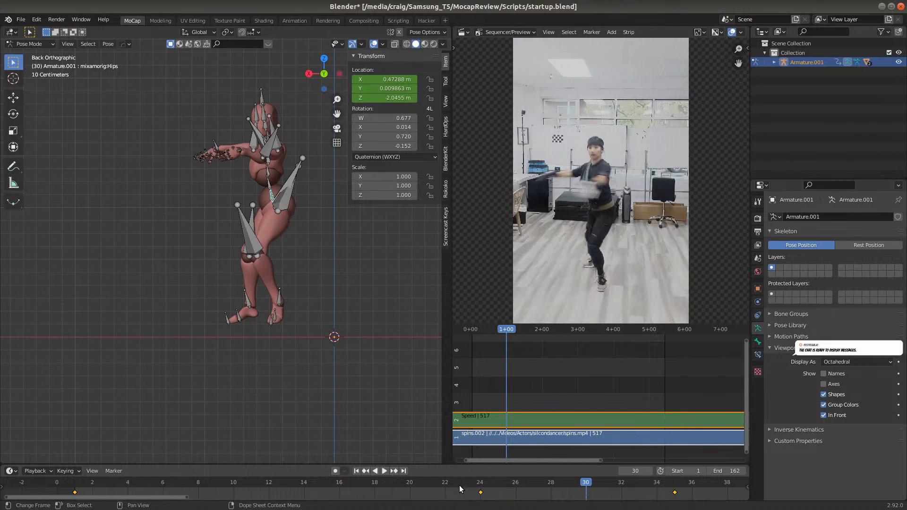
left_click(481, 482)
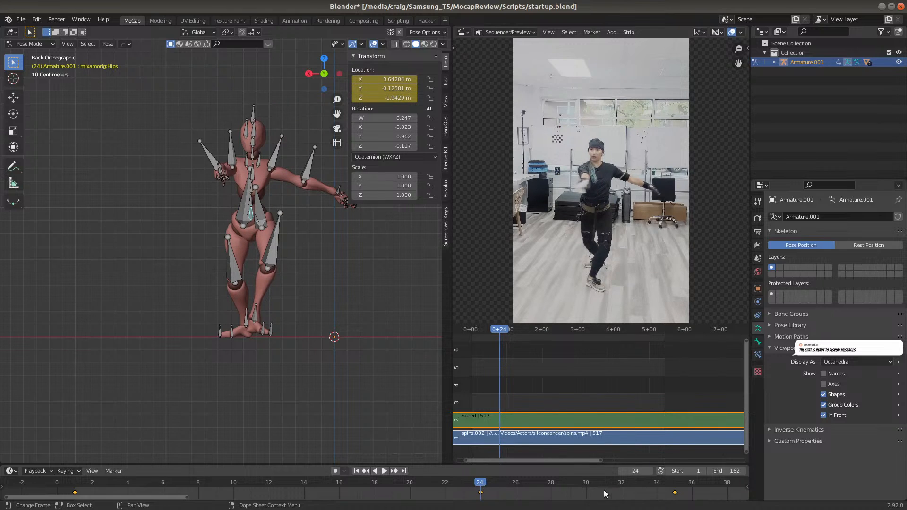
left_click(584, 483)
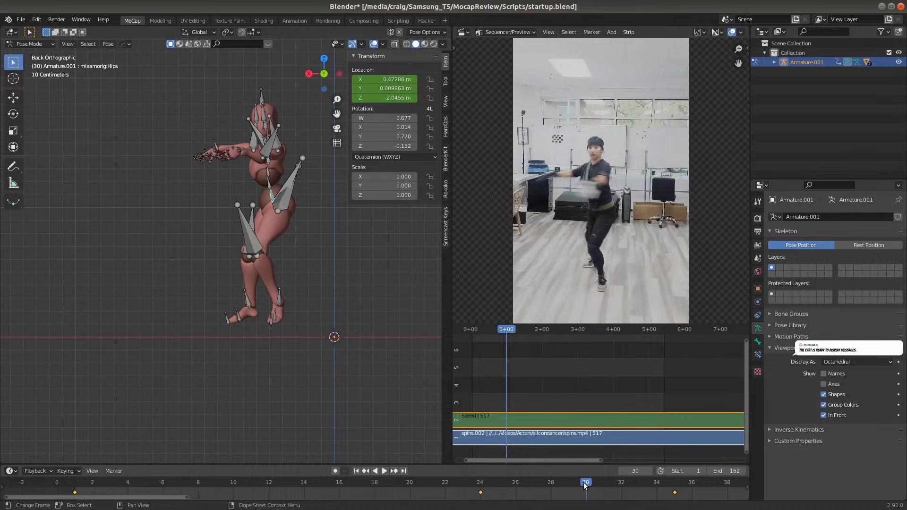
key("g")
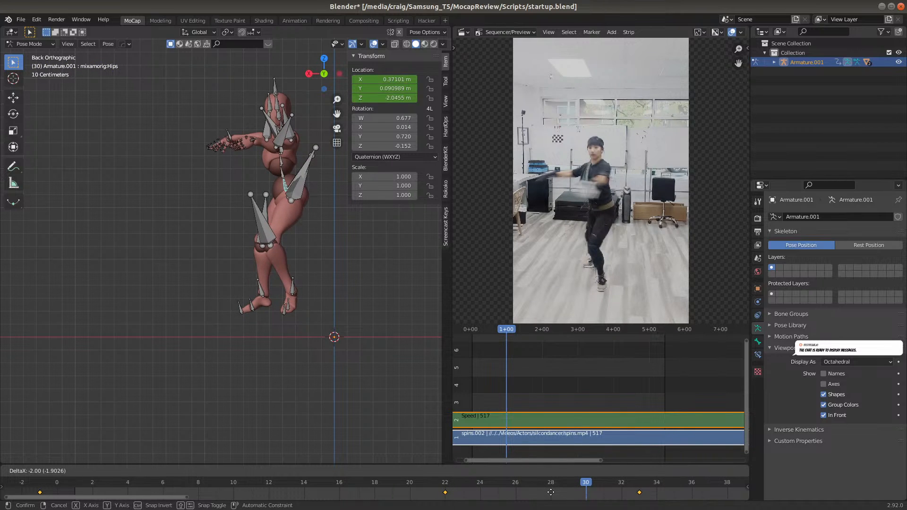
key("Escape")
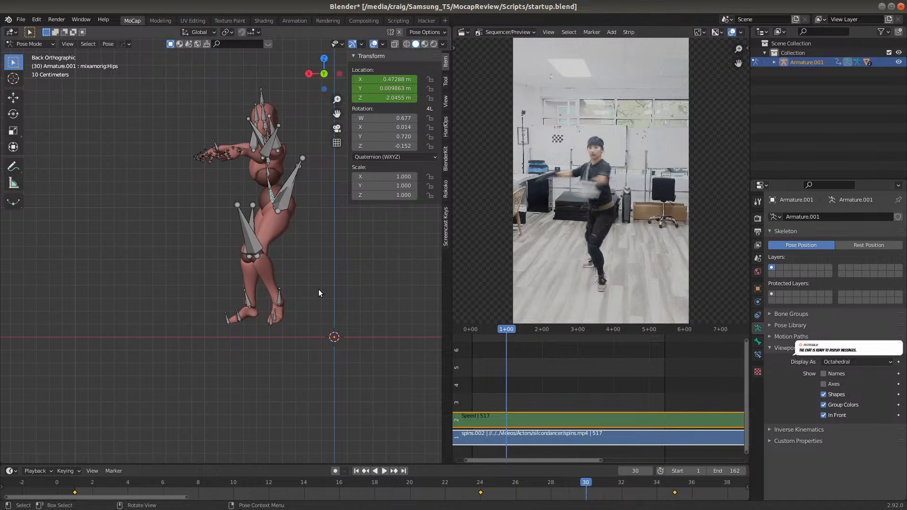
key("g")
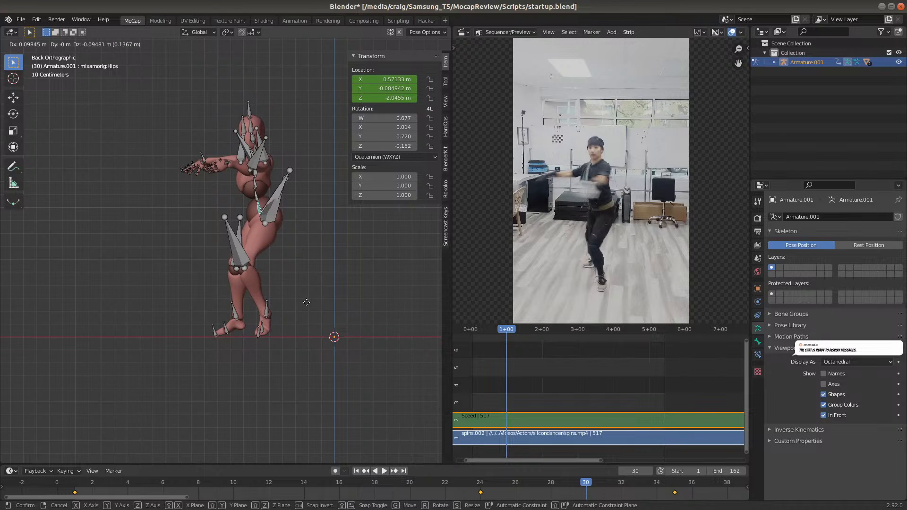
left_click(305, 307)
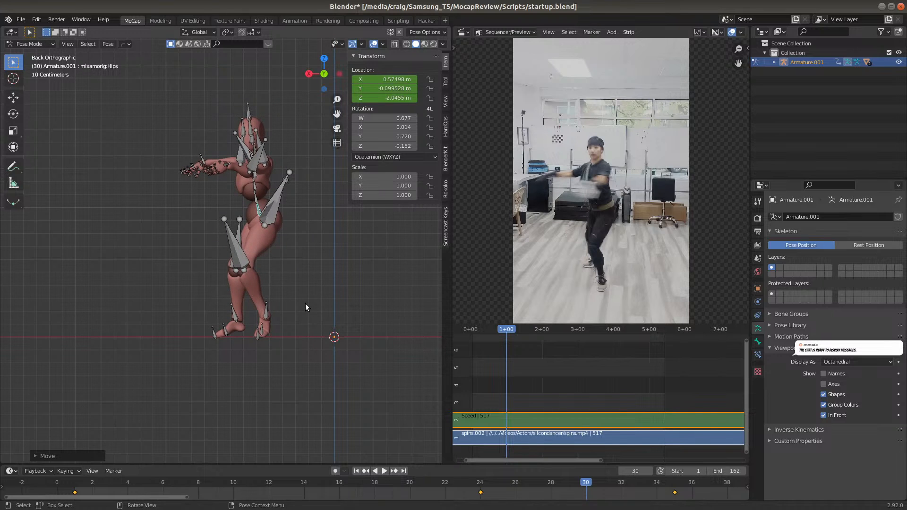
key("i")
left_click(305, 303)
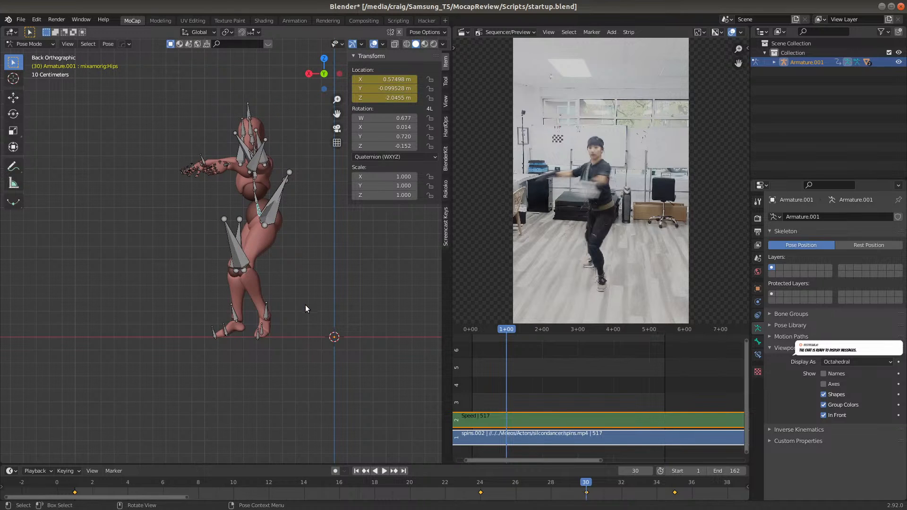
Scrub frames 15 to 34 and replay from near the start to frame 40 to check the hip corrections against the reference video
left_click(330, 483)
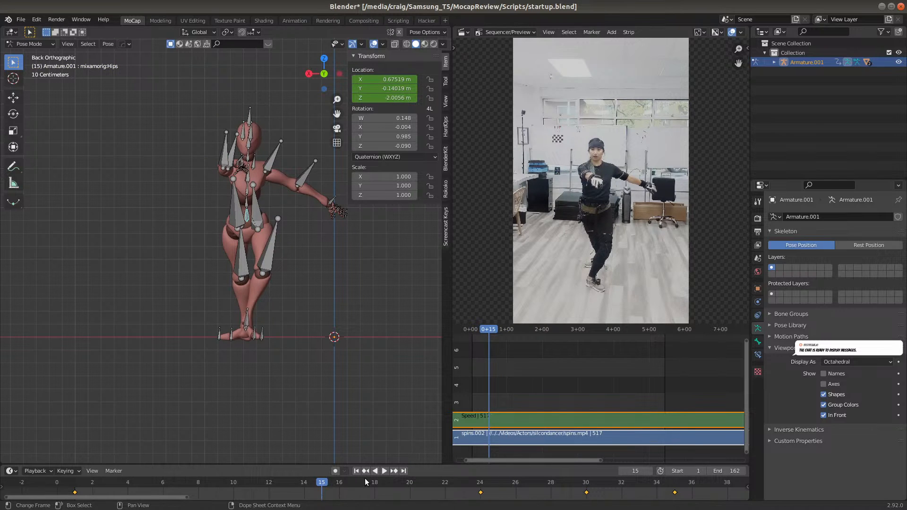
left_click(374, 480)
left_click(426, 479)
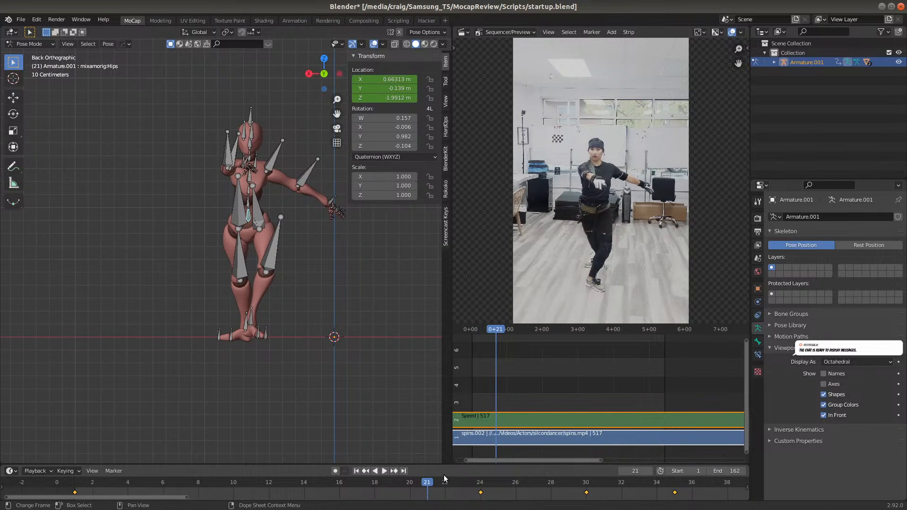
left_click(511, 485)
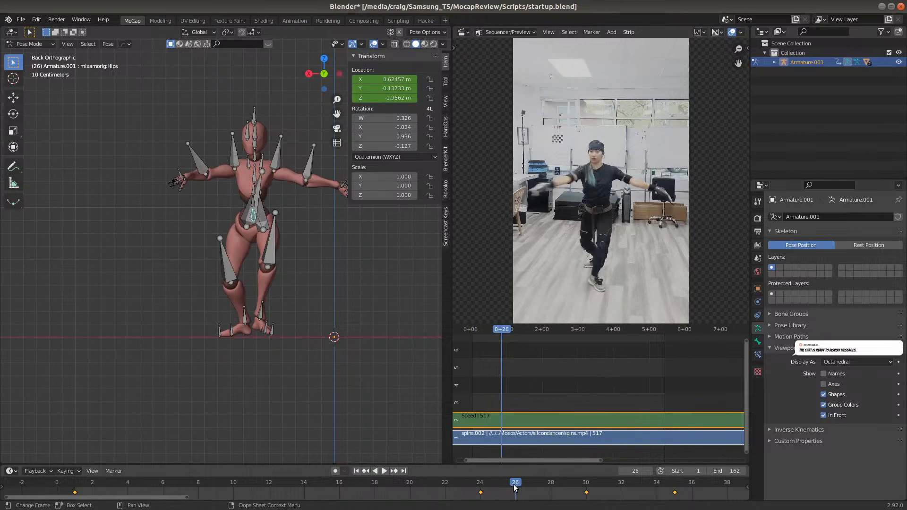
left_click(628, 483)
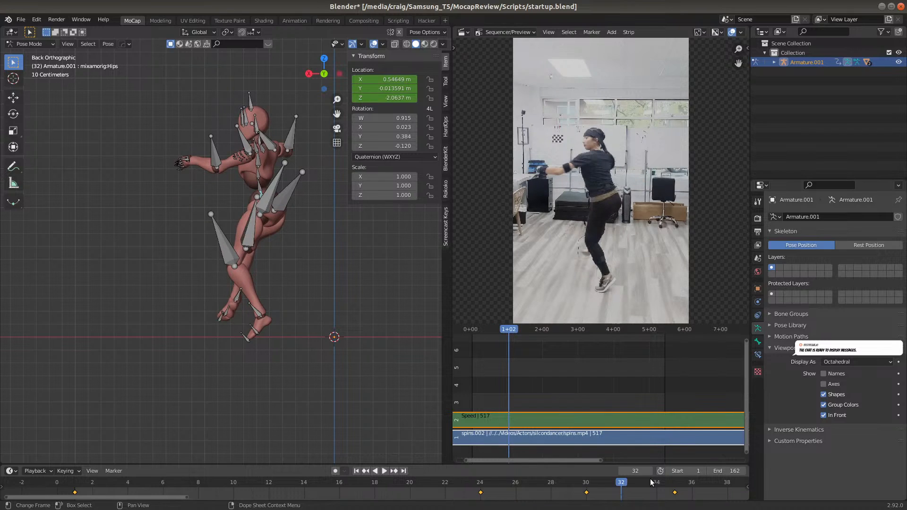
left_click_drag(648, 480, 659, 484)
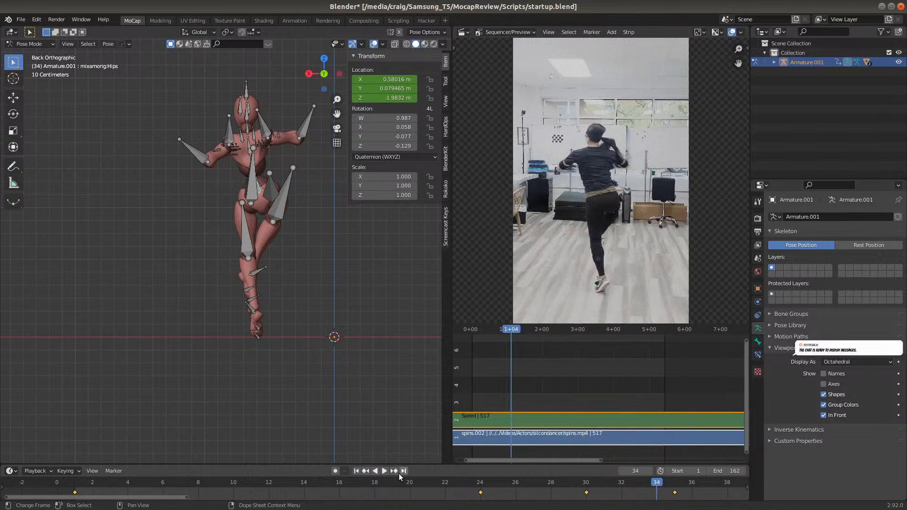
left_click(151, 482)
key("space")
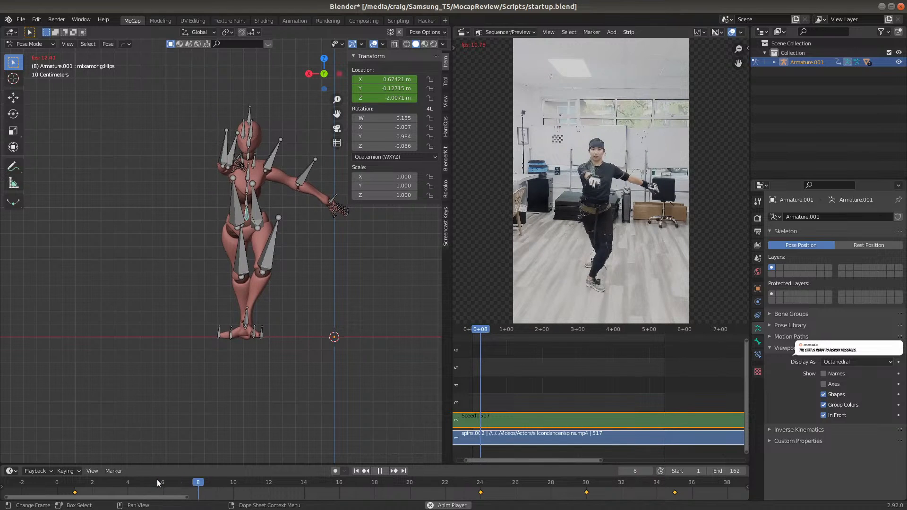
key("space")
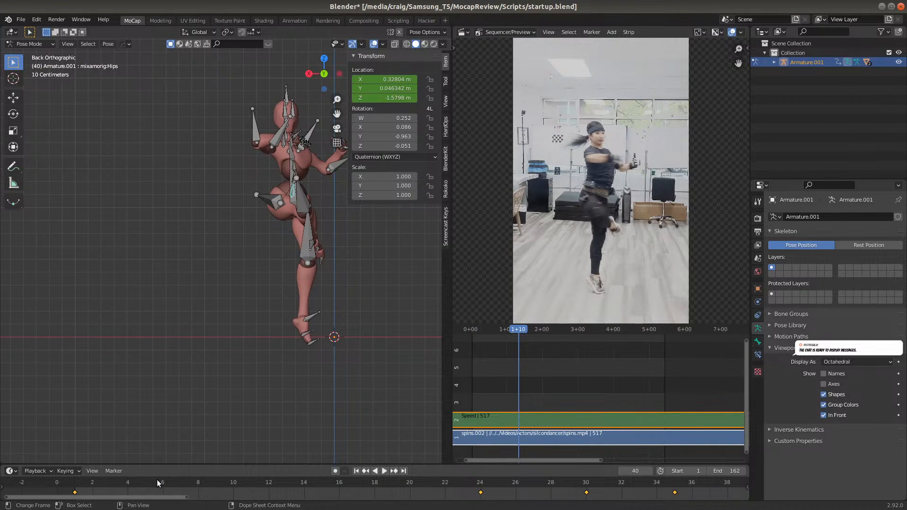
At frame 40, move the Hips bone about 0.32 m along positive global X and insert a Location keyframe
scroll(559, 483, "down", 2)
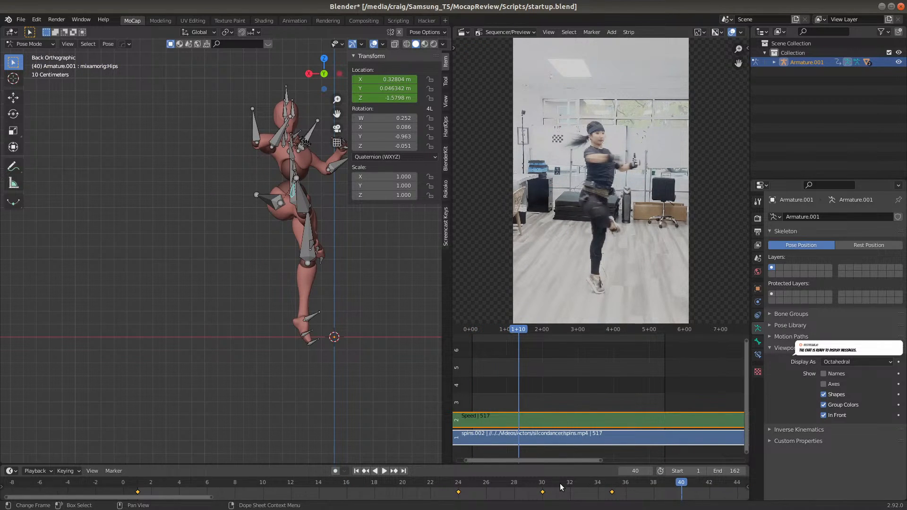
middle_click_drag(603, 493, 219, 489)
left_click(245, 482)
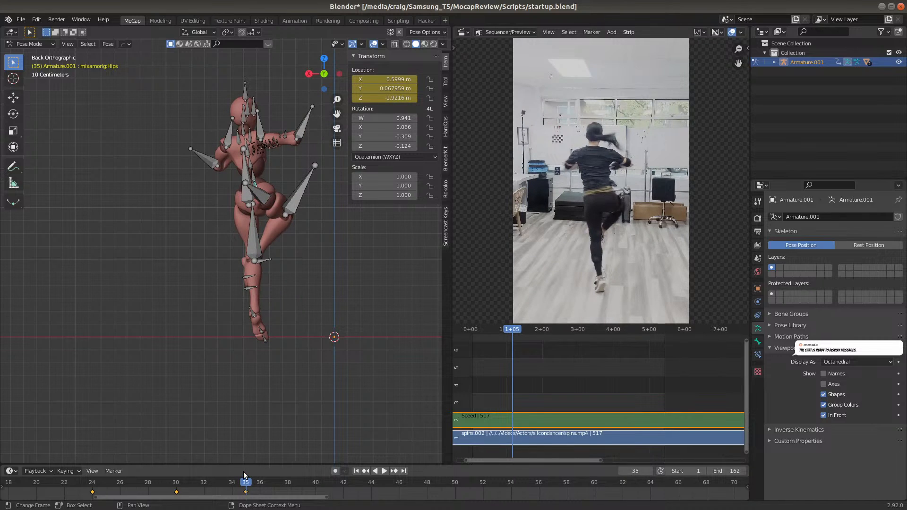
left_click(316, 484)
key("space")
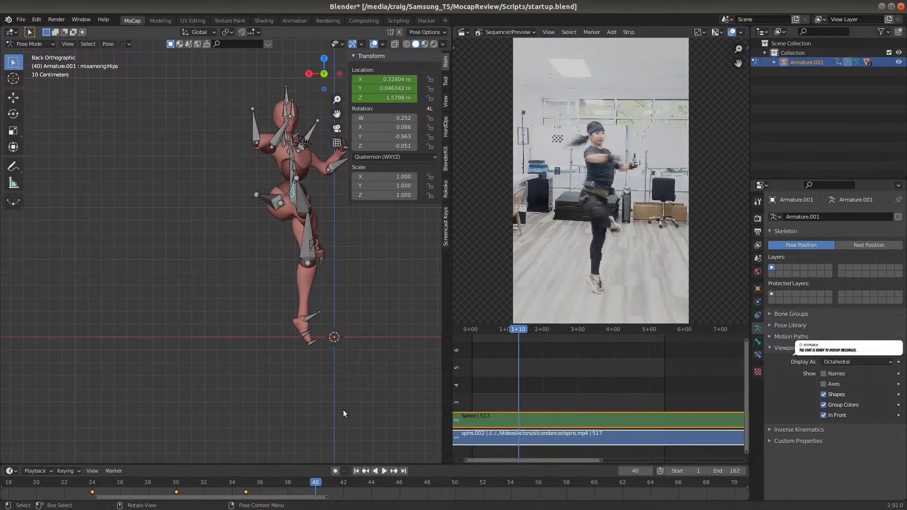
key("g")
key("x")
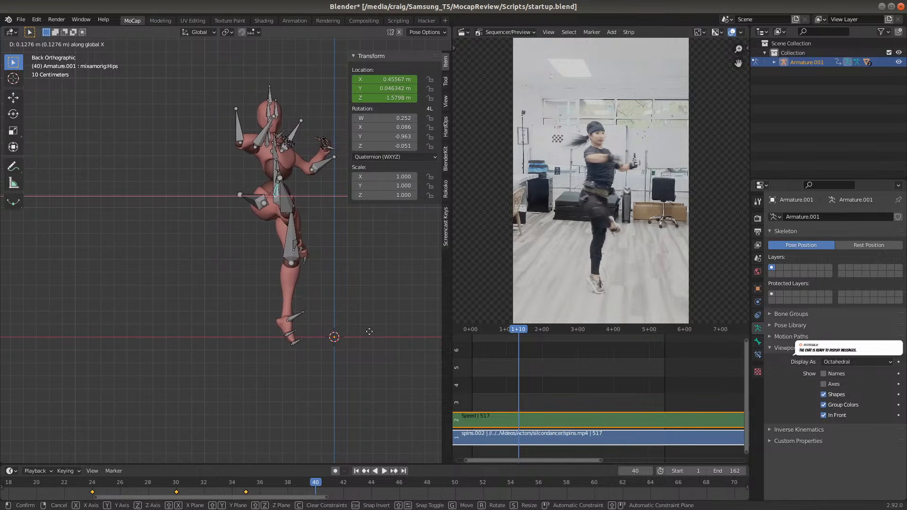
left_click(345, 336)
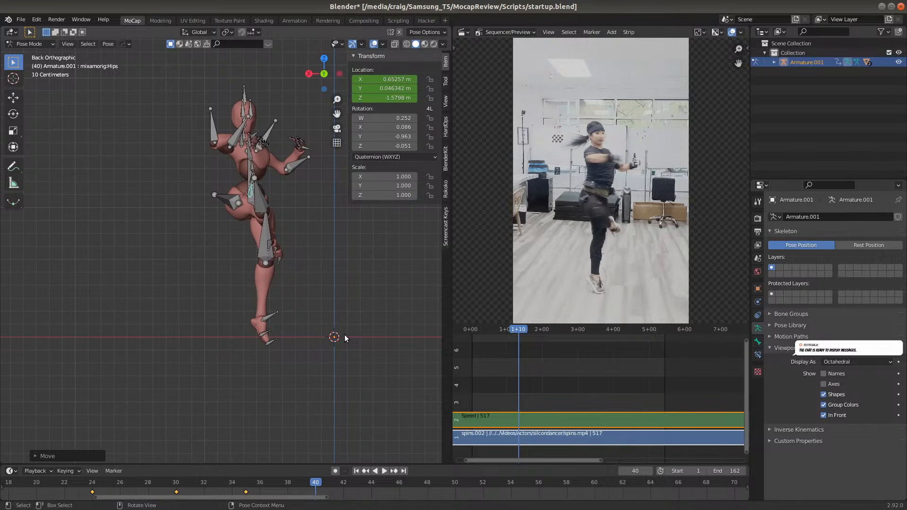
key("i")
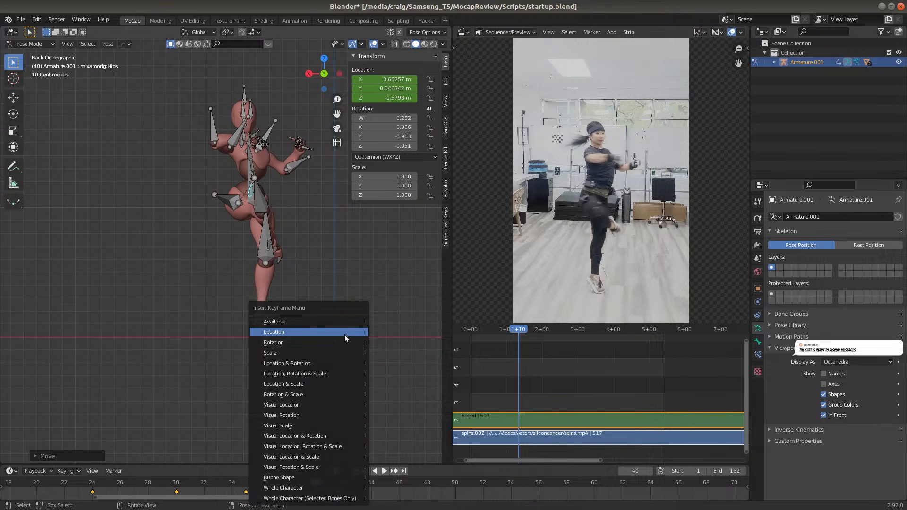
left_click(344, 334)
Play from frame 35 and compare the figure's sideways position at the frame 30, 35 and 40 keyframes
left_click(245, 484)
key("space")
key("space")
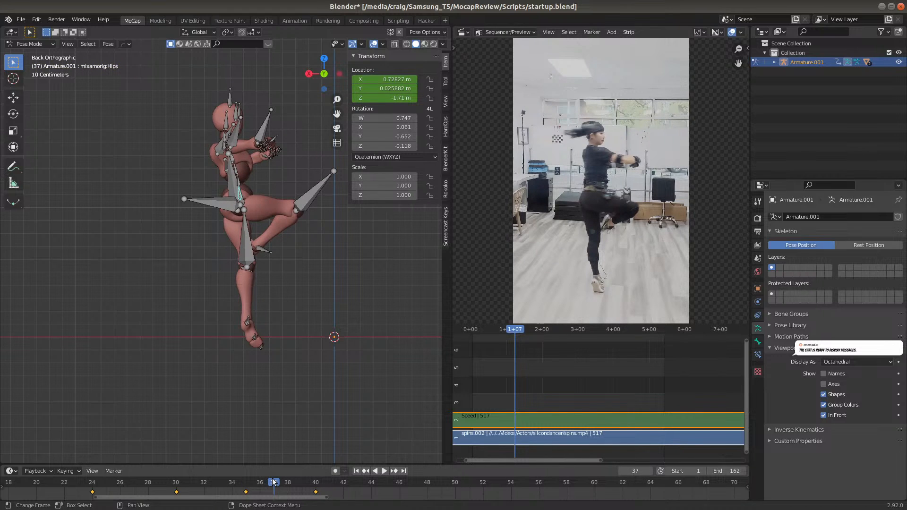
left_click(179, 484)
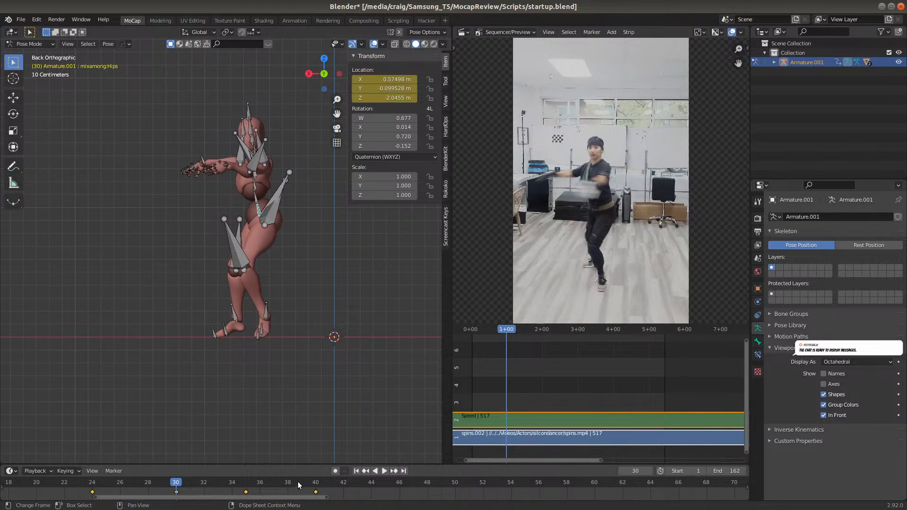
left_click(314, 482)
left_click(245, 483)
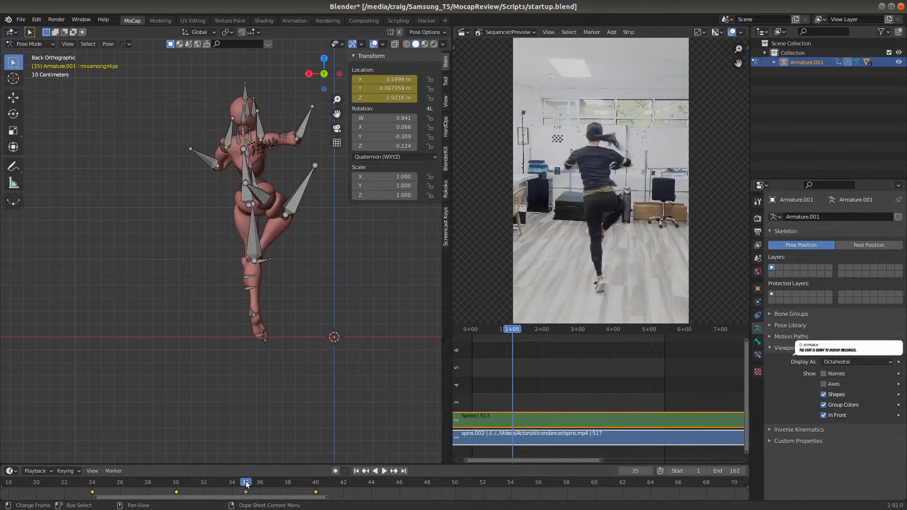
left_click(315, 483)
At frame 45, lower the Hips bone about 0.04 m along global Z and insert a Location keyframe
key("space")
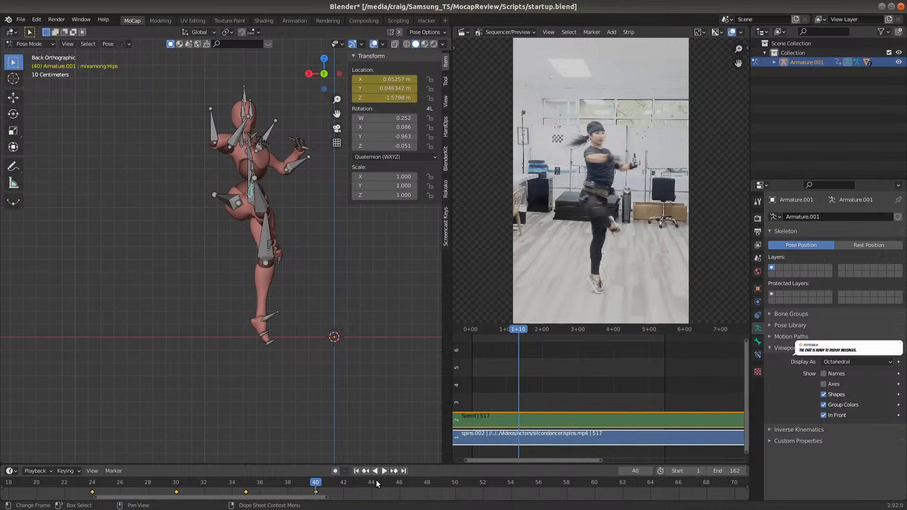
key("space")
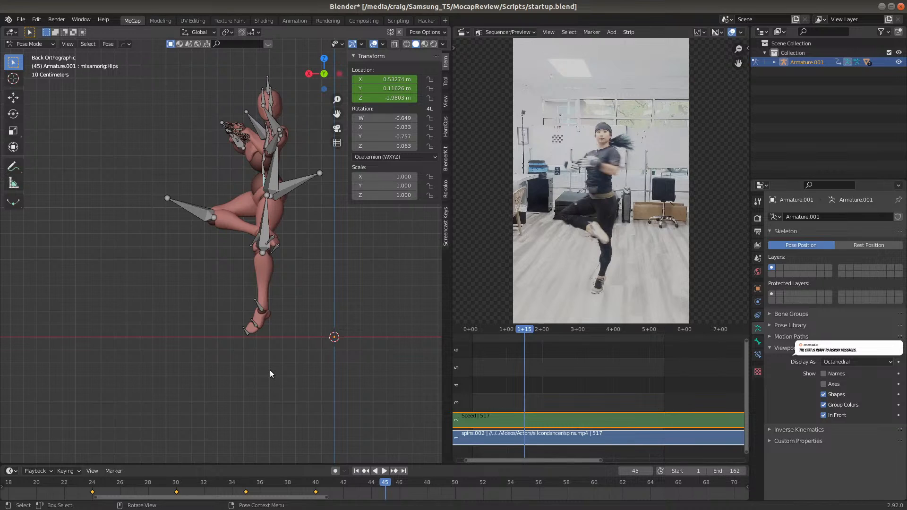
key("g")
key("z")
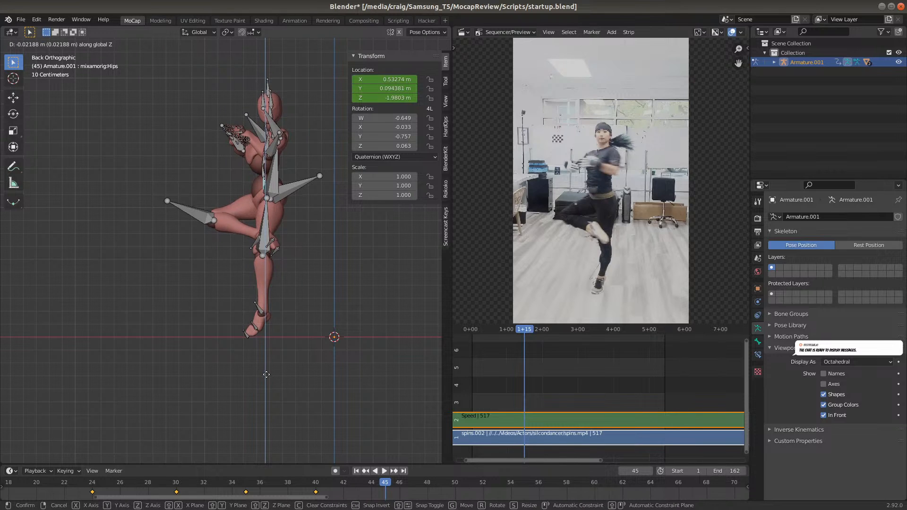
left_click(265, 376)
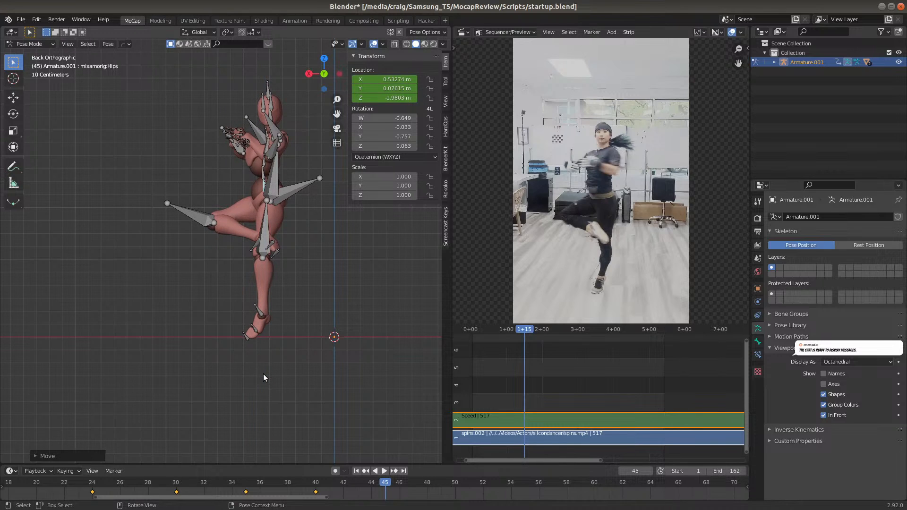
key("i")
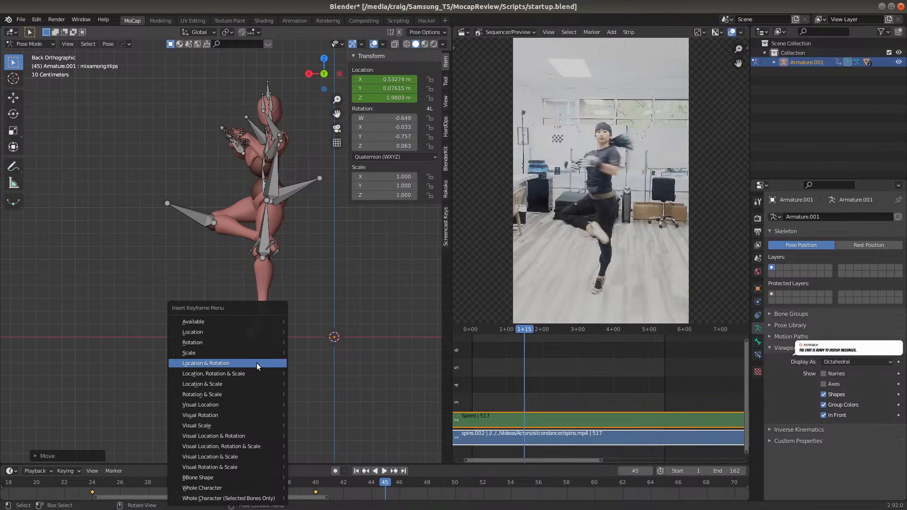
left_click(250, 332)
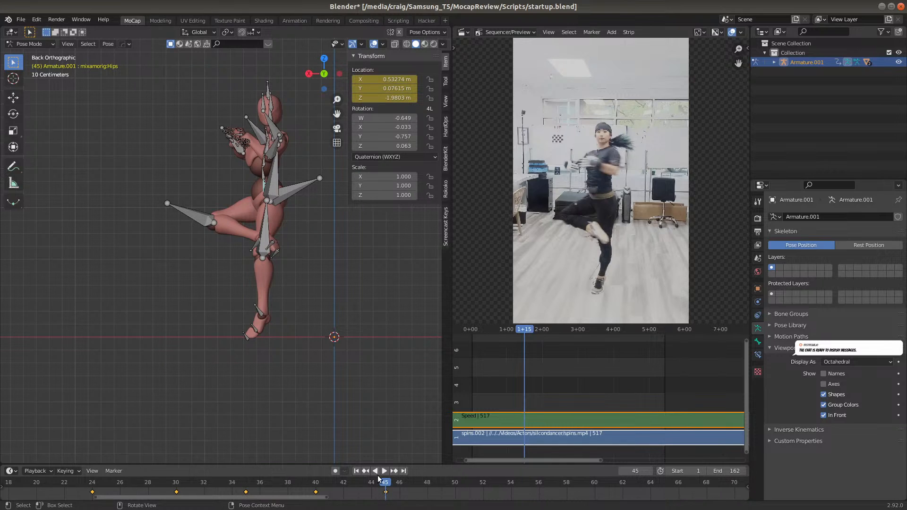
Compare frames 45 and 49, and at frame 50 move the Hips bone about 0.32 m along negative global X and insert a Location keyframe
left_click(439, 484)
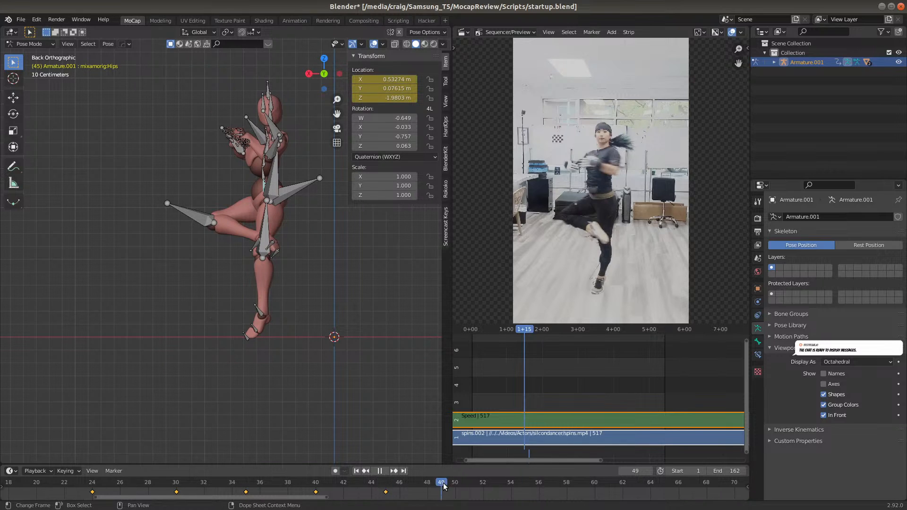
left_click(386, 484)
left_click(457, 481)
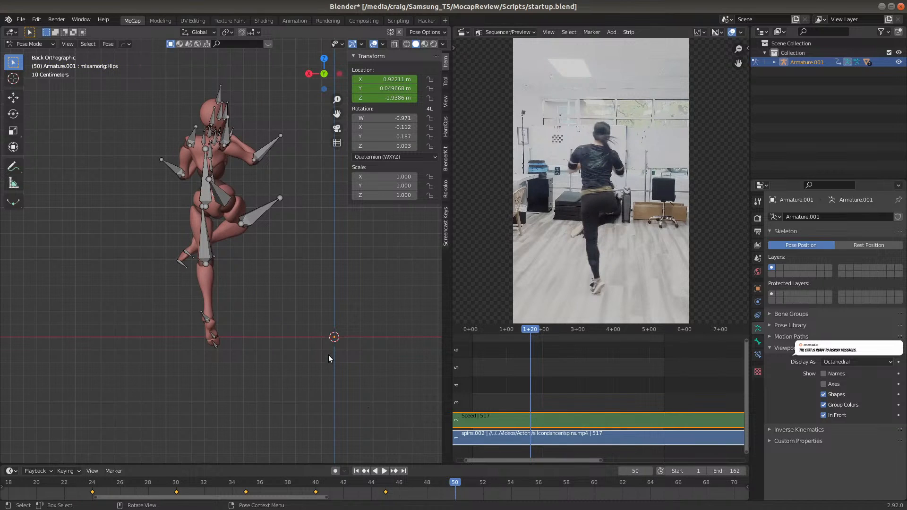
key("g")
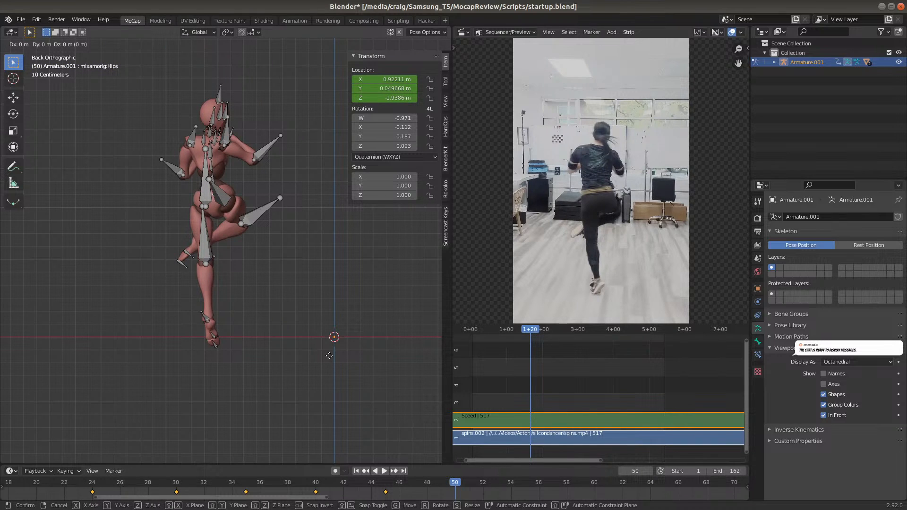
key("x")
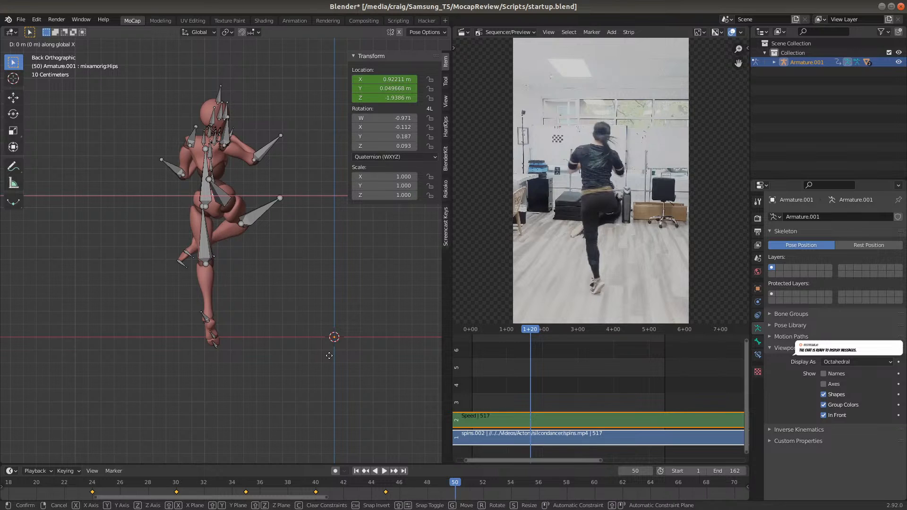
left_click(372, 358)
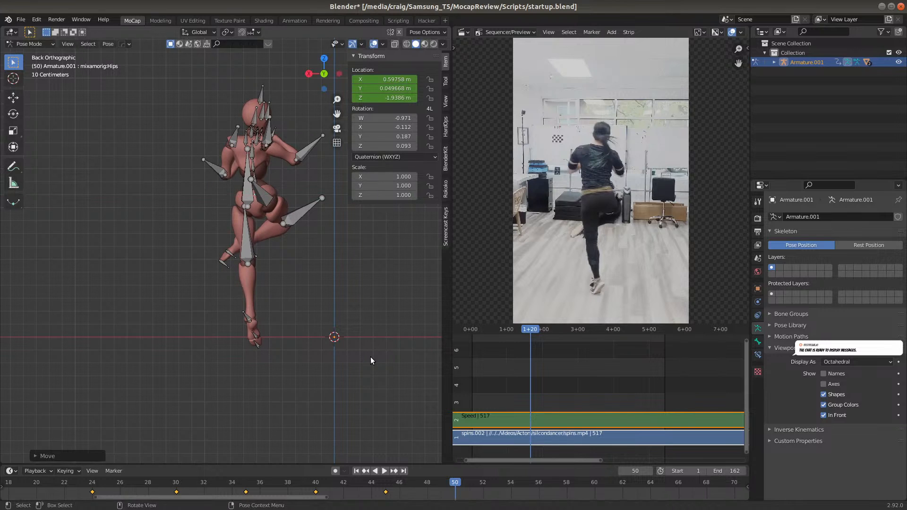
key("i")
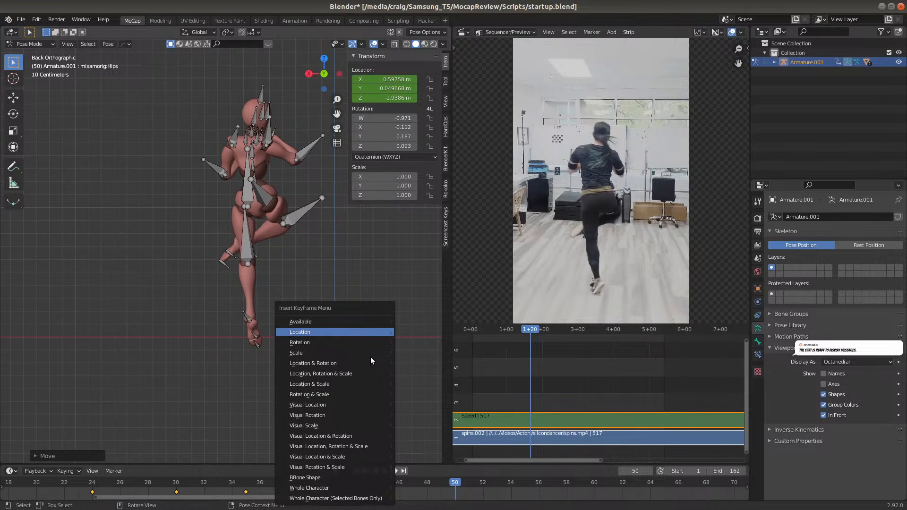
left_click(363, 331)
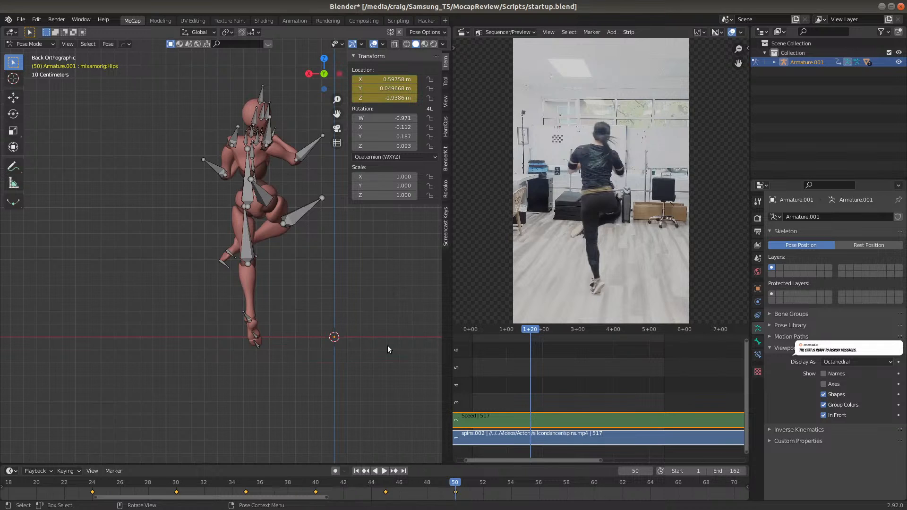
Check frames 52 to 56, and at frame 54 shift the Hips bone about 0.18 m along positive global X and insert a Location keyframe
left_click(539, 482)
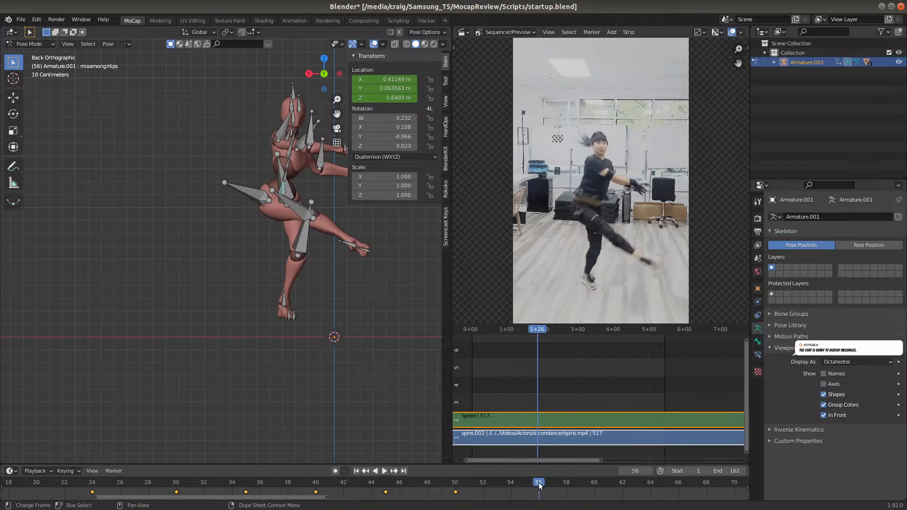
left_click(513, 483)
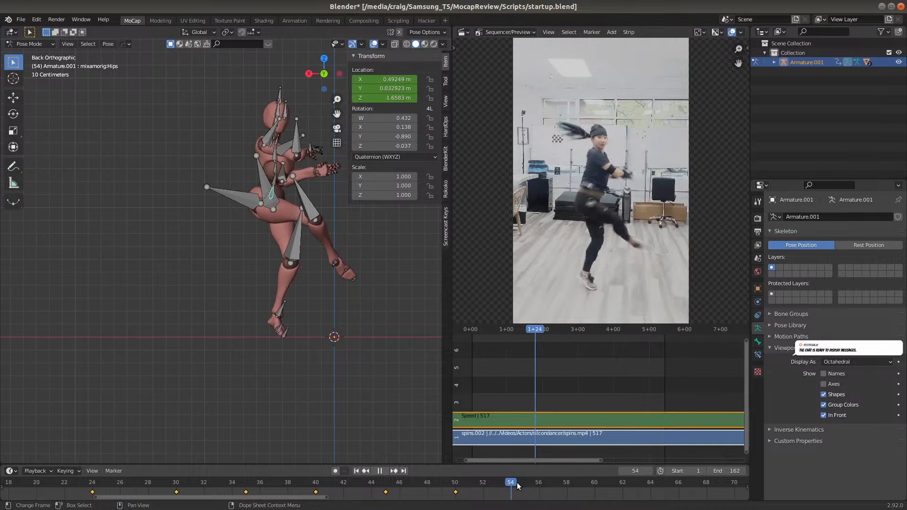
left_click(485, 485)
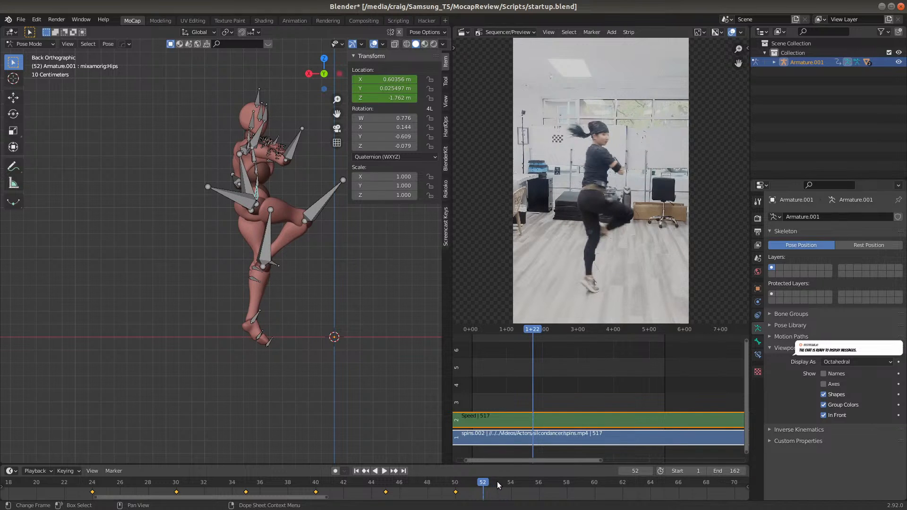
left_click(509, 482)
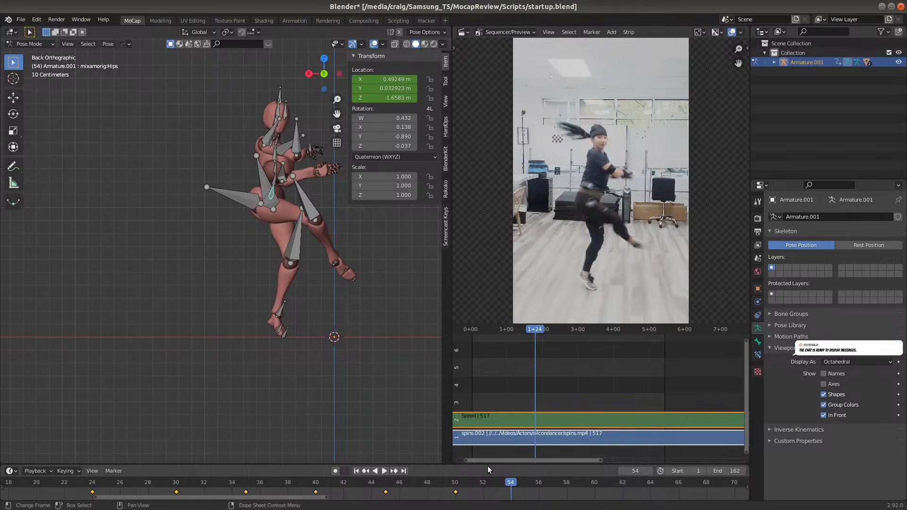
key("g")
key("x")
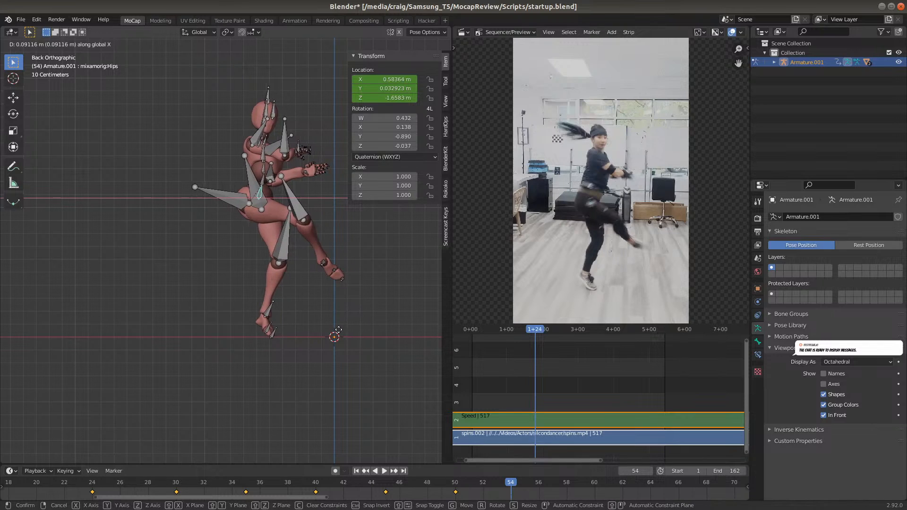
left_click(333, 336)
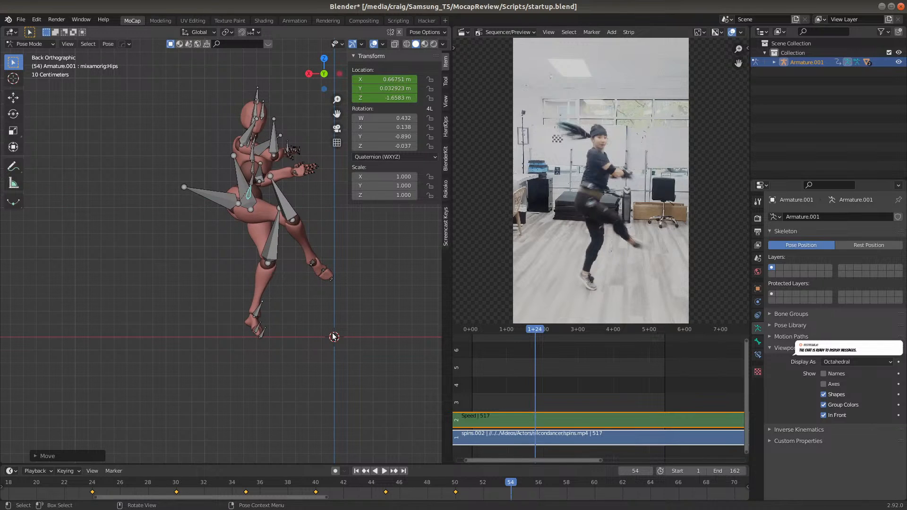
key("i")
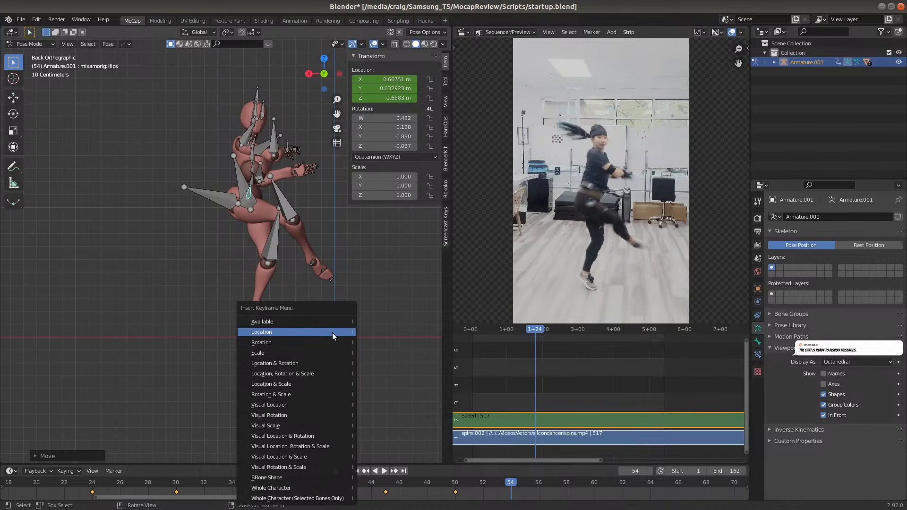
left_click(332, 332)
At frame 58, move the Hips bone about 0.23 m along positive global X and 0.12 m down global Z, and insert a Location keyframe
left_click(569, 484)
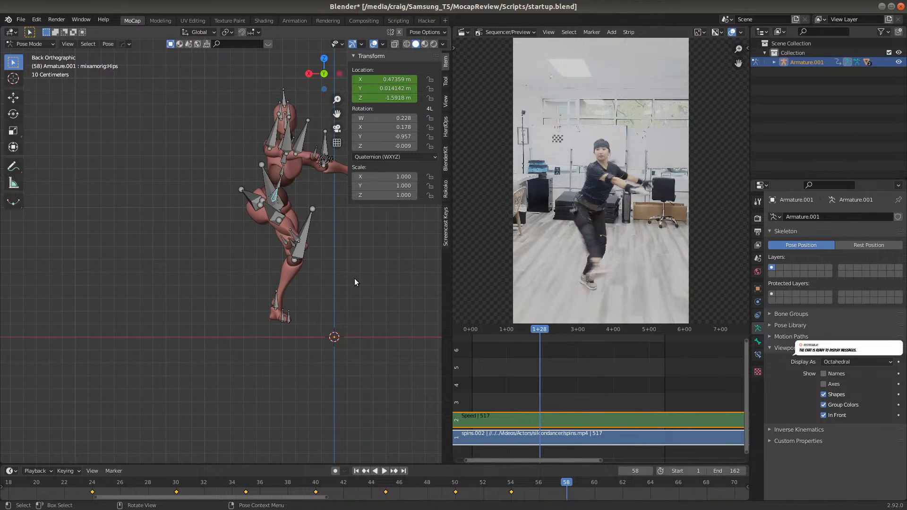
key("g")
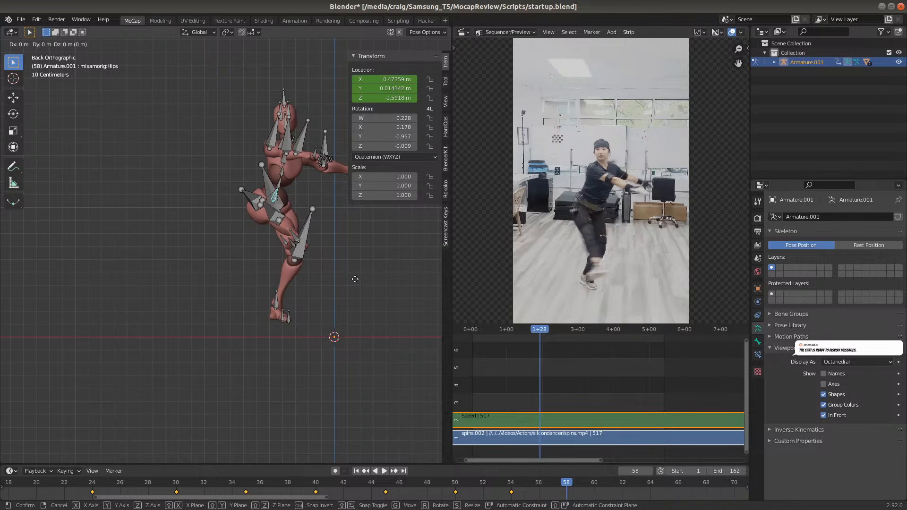
left_click(325, 295)
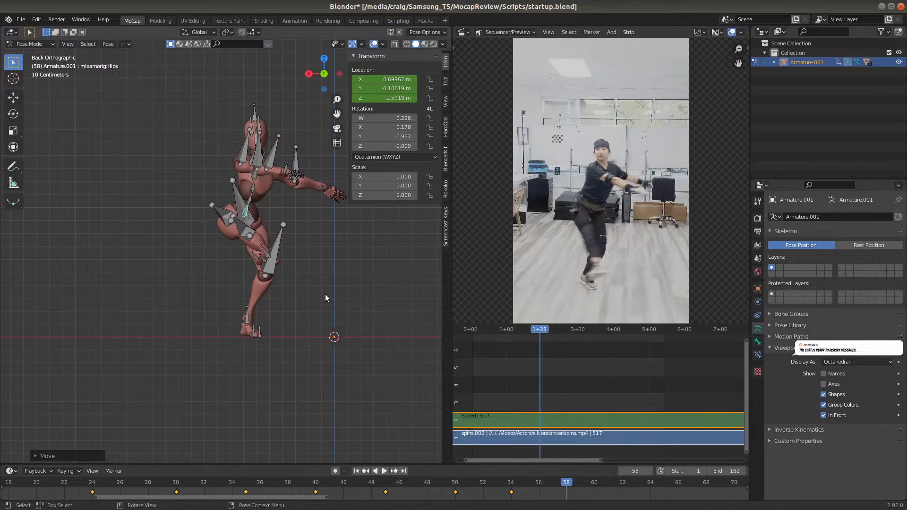
key("i")
left_click(324, 294)
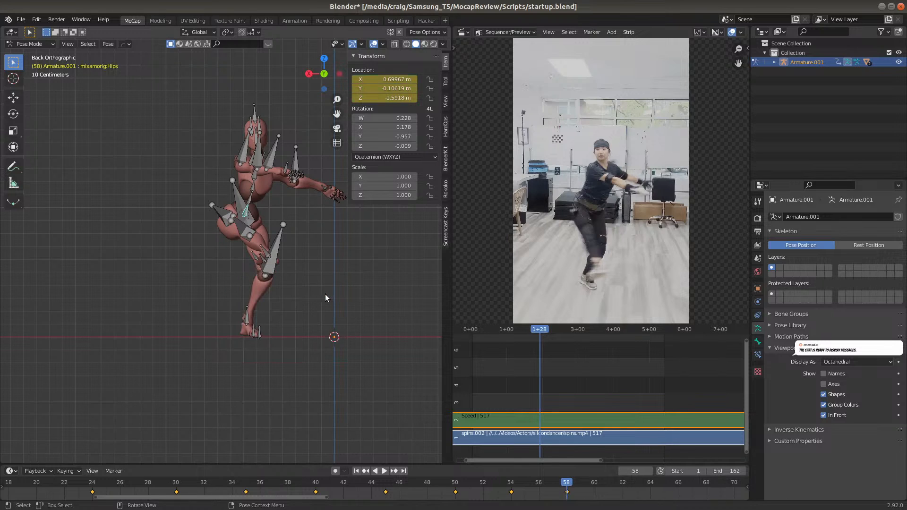
At frame 64, move the Hips bone about 0.04 m along positive global X and 0.31 m up global Z, and insert a Location keyframe
left_click(652, 482)
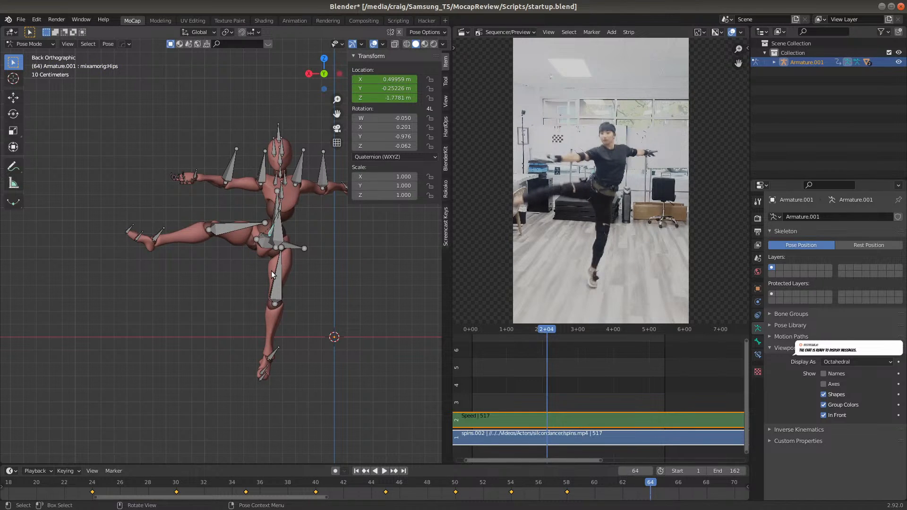
key("g")
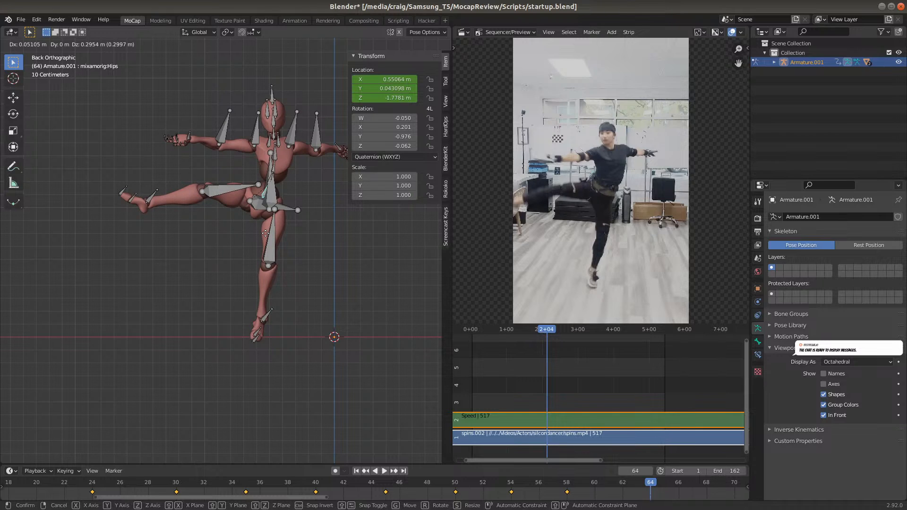
left_click(266, 232)
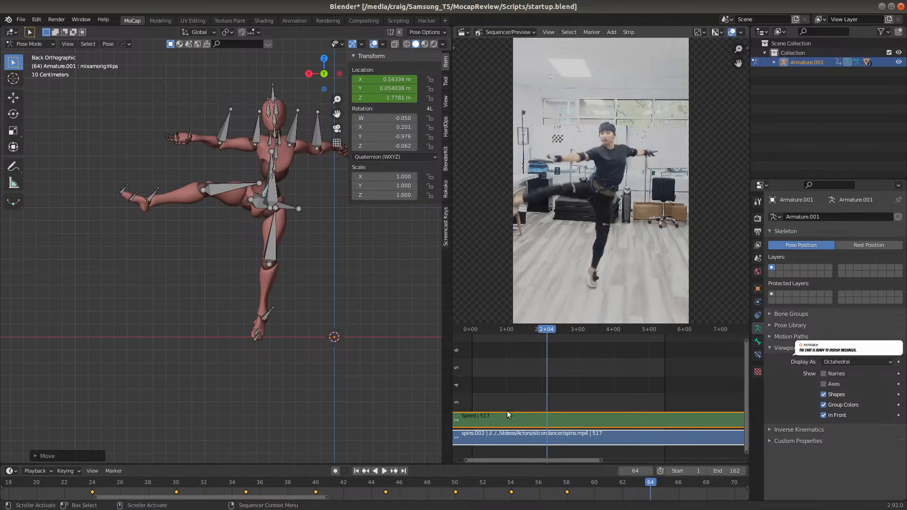
key("i")
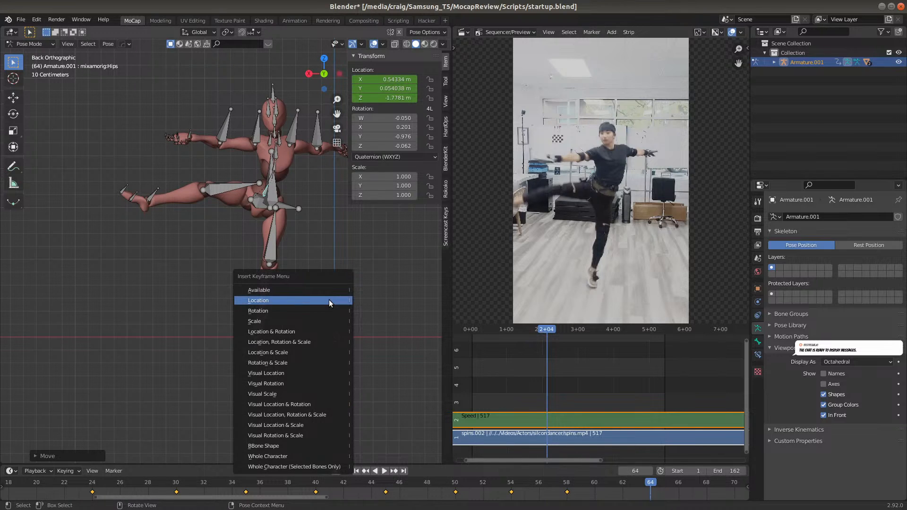
left_click(328, 299)
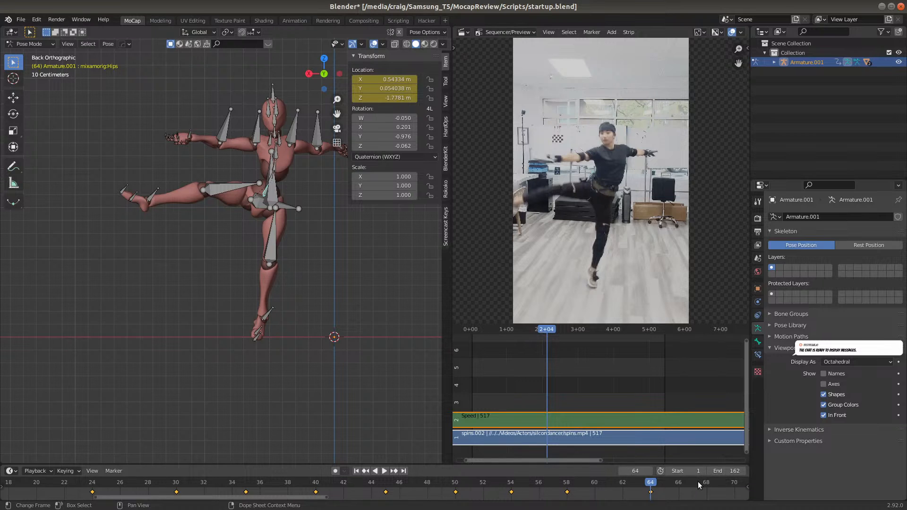
At frame 56, move the Hips bone about 0.02 m along negative global X and 0.07 m down global Z, and insert a Location keyframe
key("shift+ctrl+space")
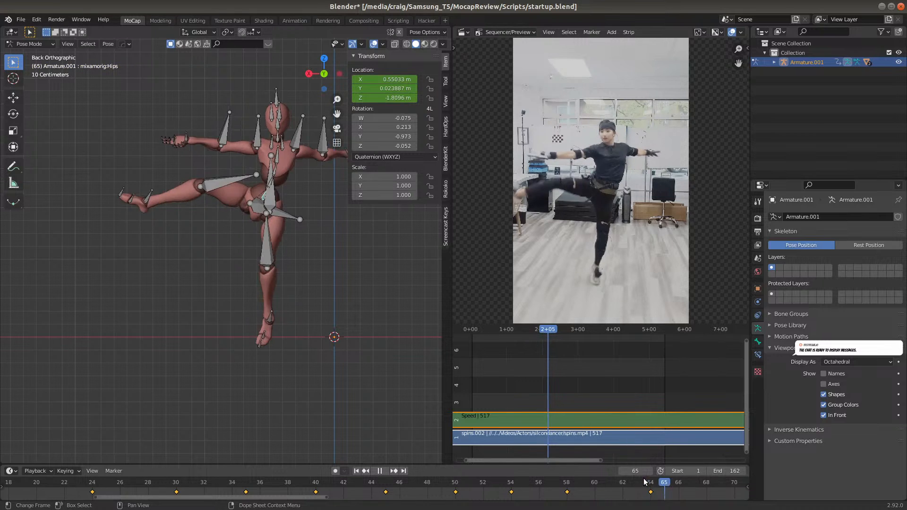
mouse_move(521, 481)
left_mouse_down()
mouse_move(467, 483)
mouse_move(563, 469)
mouse_move(501, 480)
mouse_move(536, 472)
left_mouse_up()
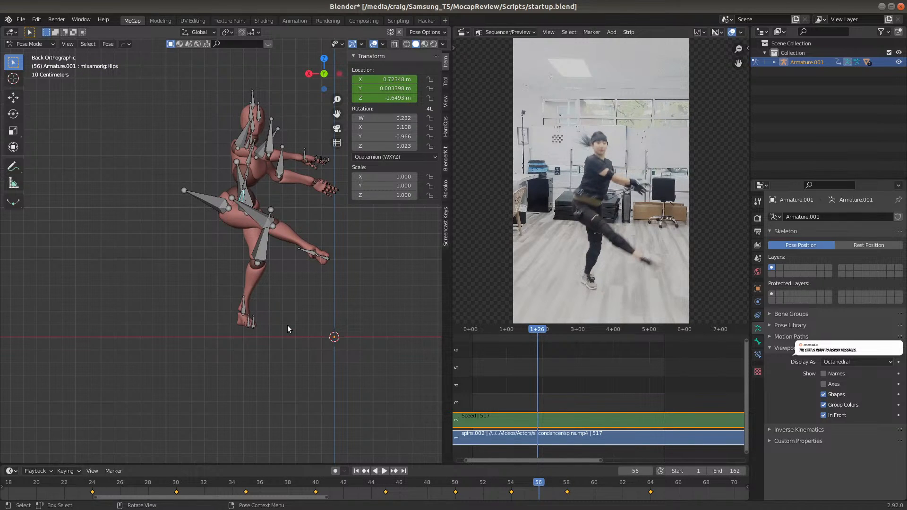
key("g")
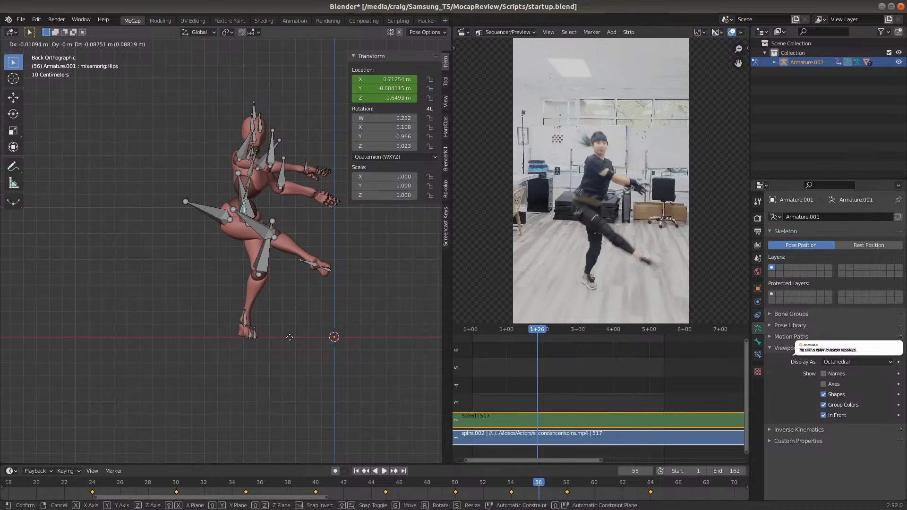
left_click(291, 335)
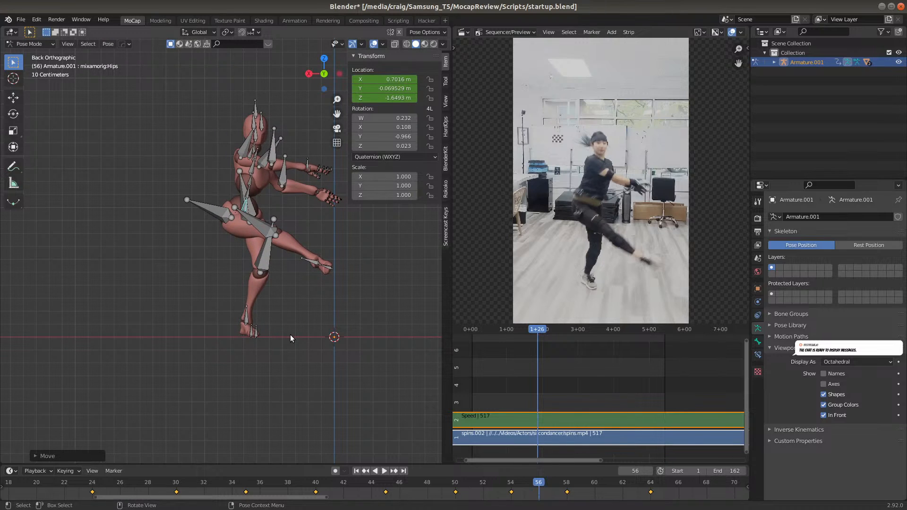
key("i")
left_click(290, 335)
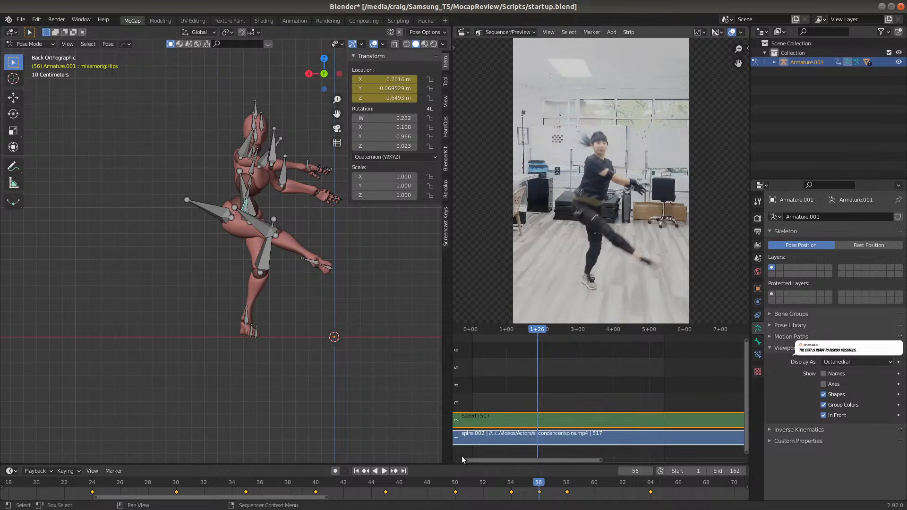
Step through the frames up to 64 to check the planted foot's position between the new hip keyframes
left_click(469, 482)
left_click(498, 484)
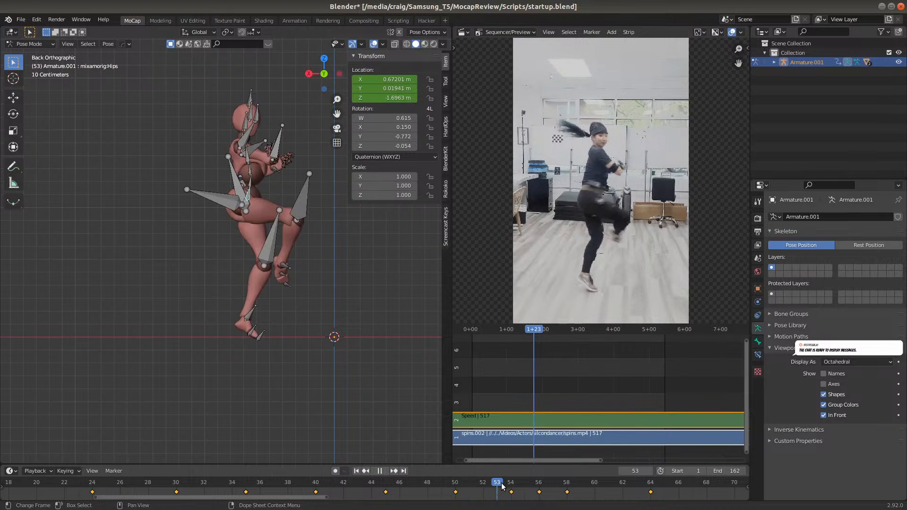
left_click(518, 484)
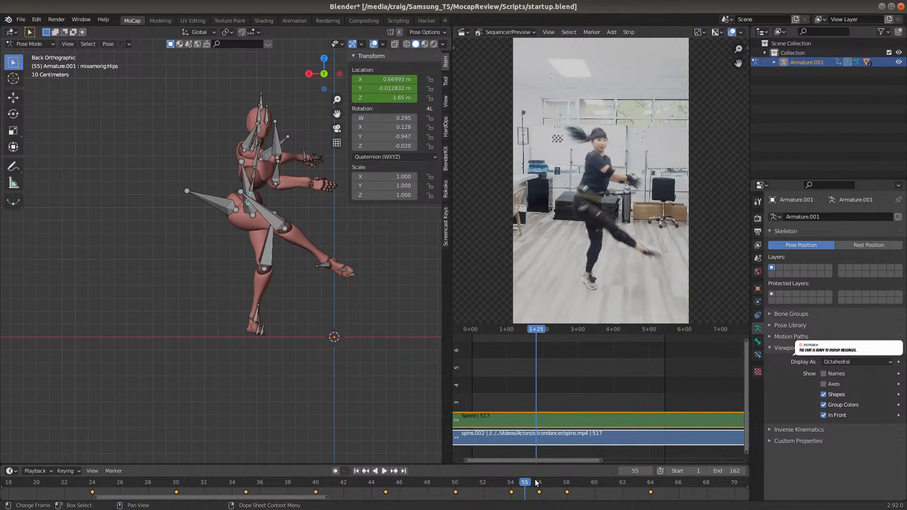
left_click(539, 482)
left_click(553, 484)
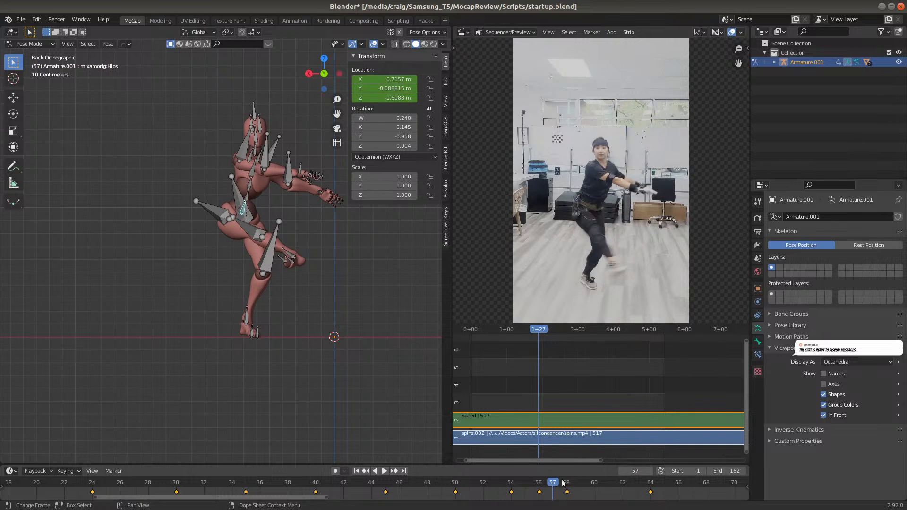
left_click(582, 477)
left_click(608, 481)
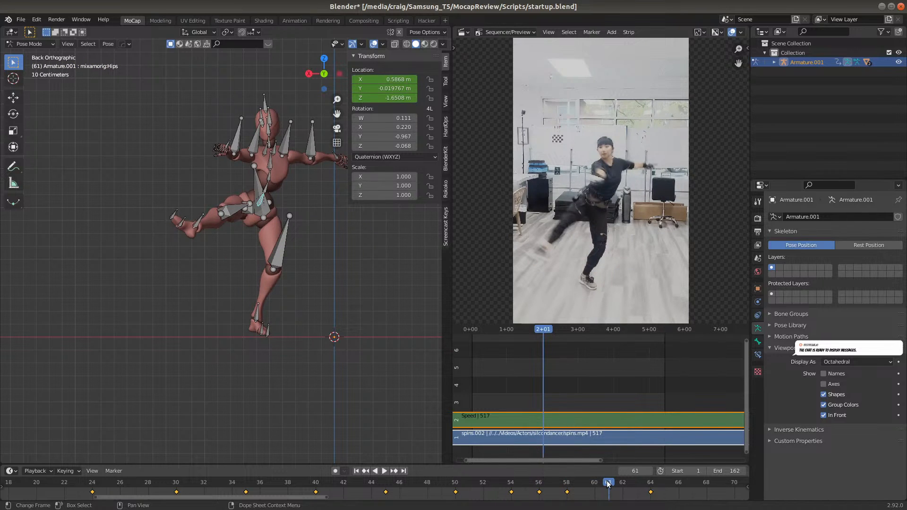
left_click_drag(624, 481, 627, 480)
left_click(650, 482)
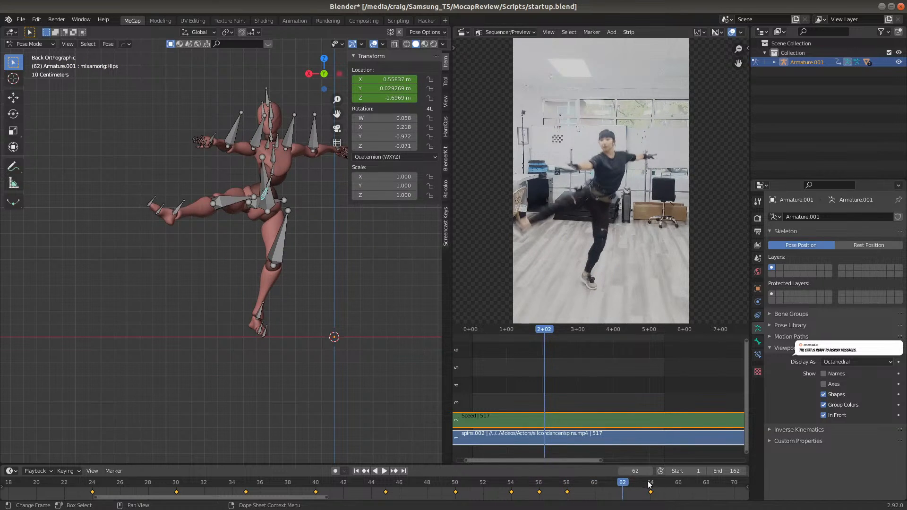
Play the take from frame 38 to review the corrected hip motion against the reference video
left_click(286, 482)
key("space")
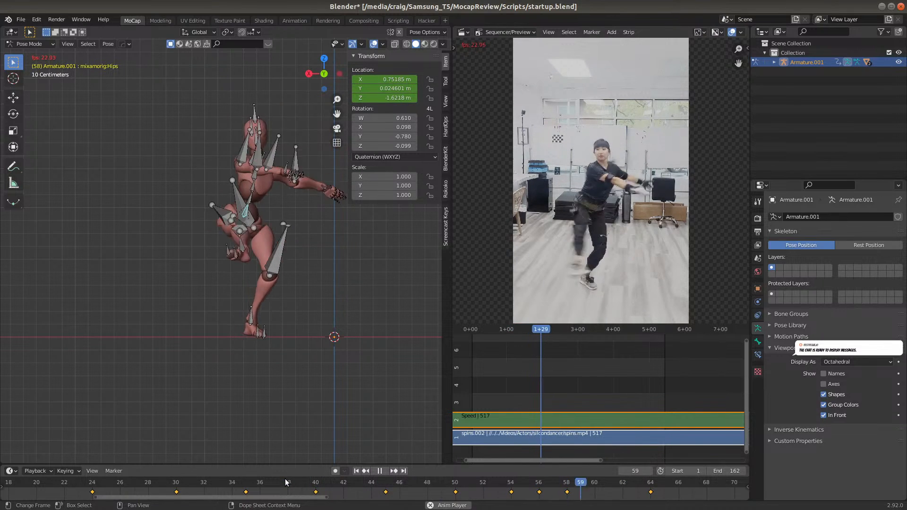
key("space")
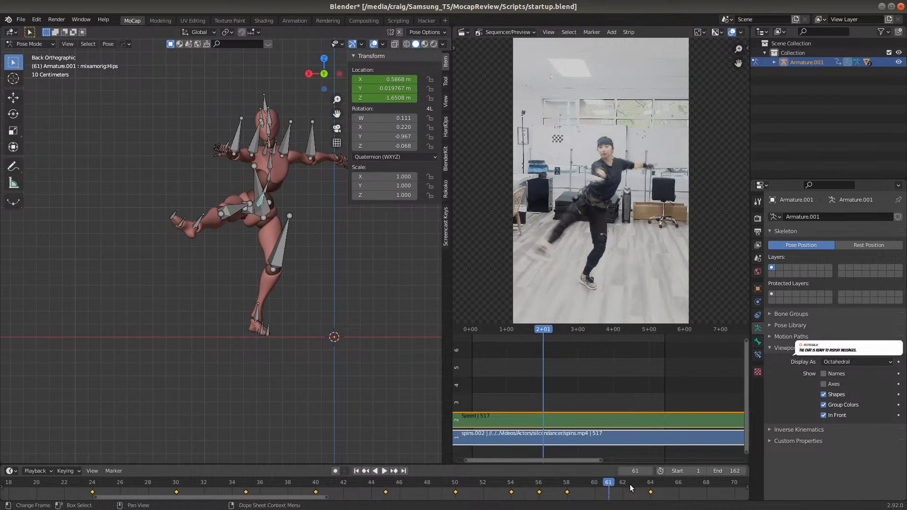
middle_click_drag(637, 490, 199, 492)
key("space")
key("space")
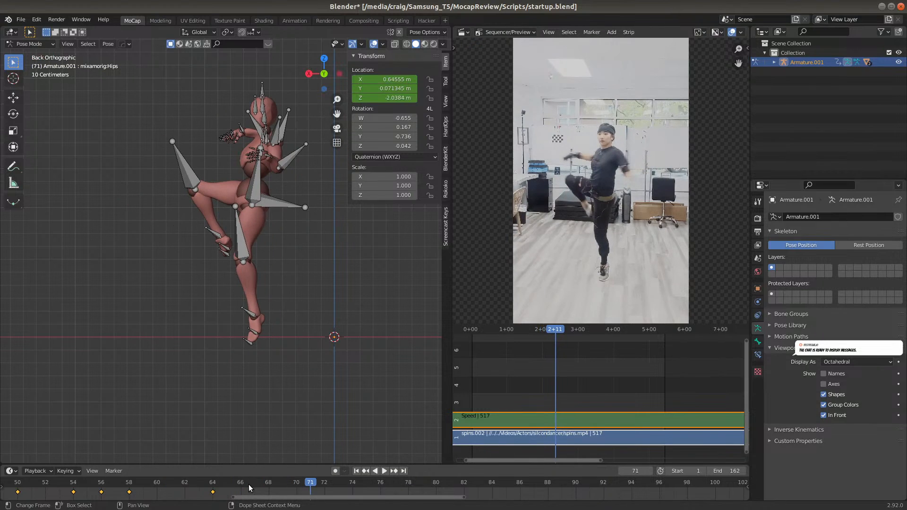
At frame 70, move the Hips bone about 0.03 m along positive global X and 0.07 m up global Z, and insert a Location keyframe
left_click(212, 482)
mouse_move(200, 482)
left_mouse_down()
mouse_move(168, 480)
mouse_move(211, 481)
left_mouse_up()
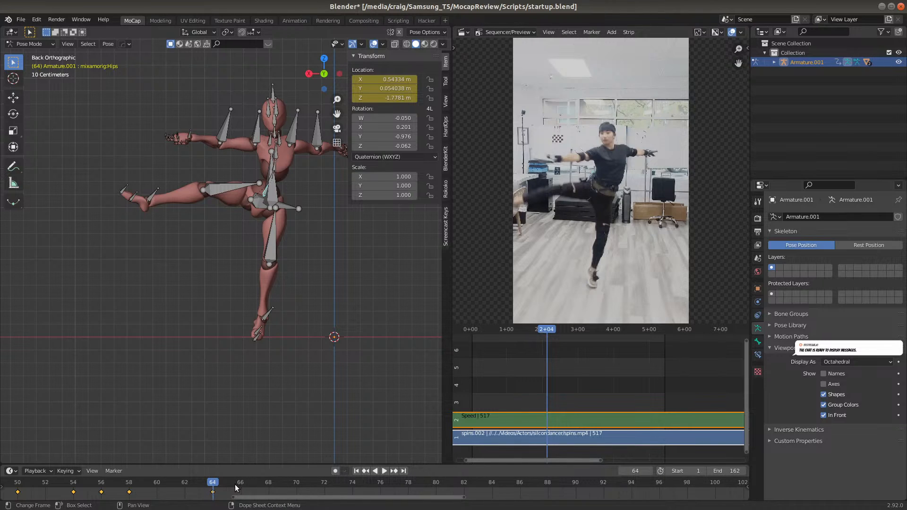
left_click(268, 483)
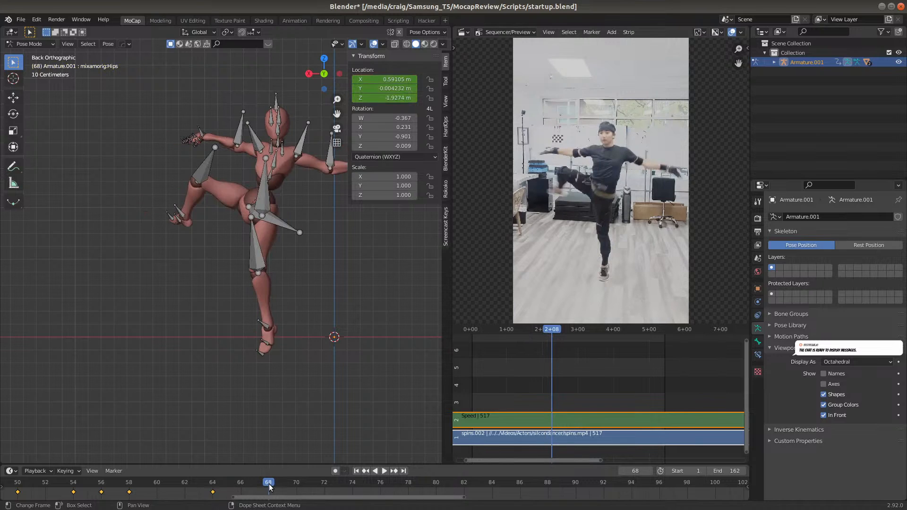
left_click(211, 485)
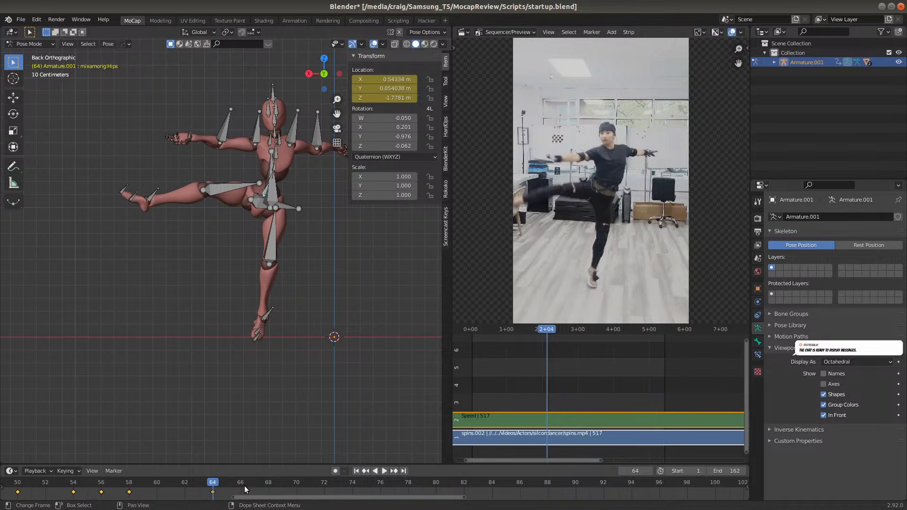
left_click(298, 486)
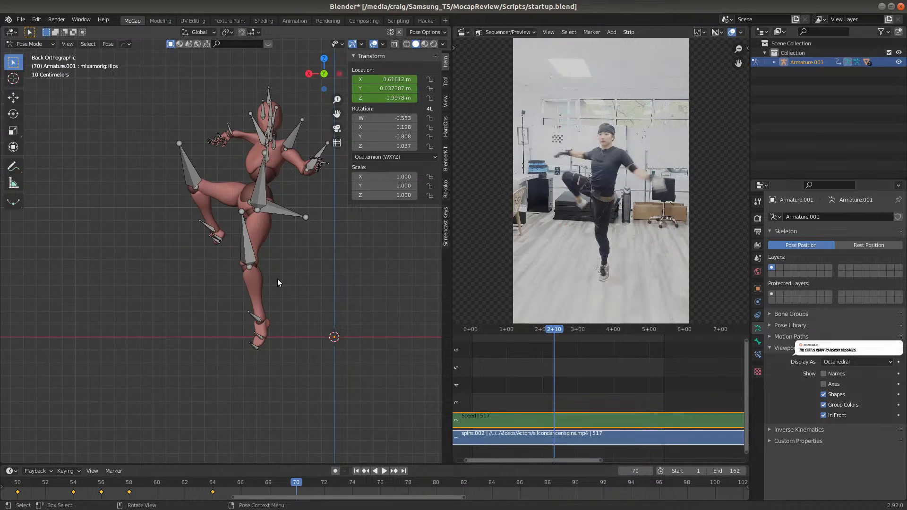
key("g")
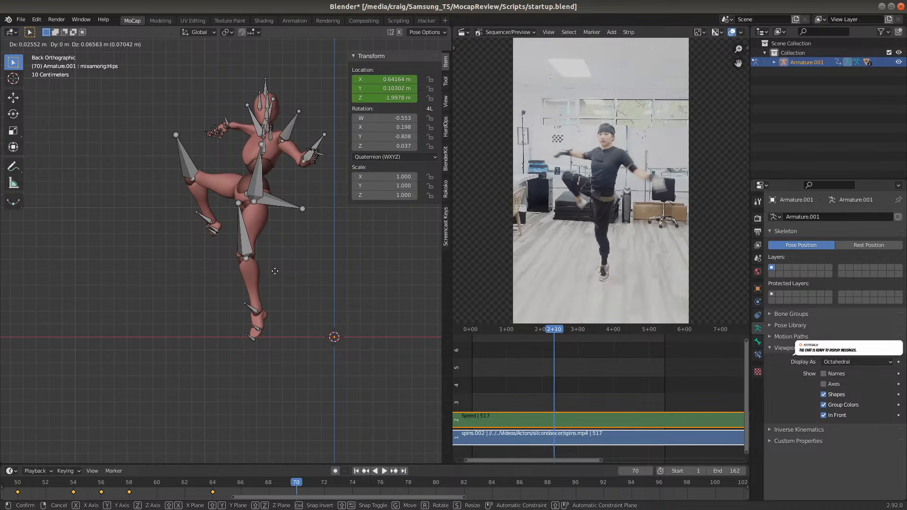
left_click(275, 271)
key("i")
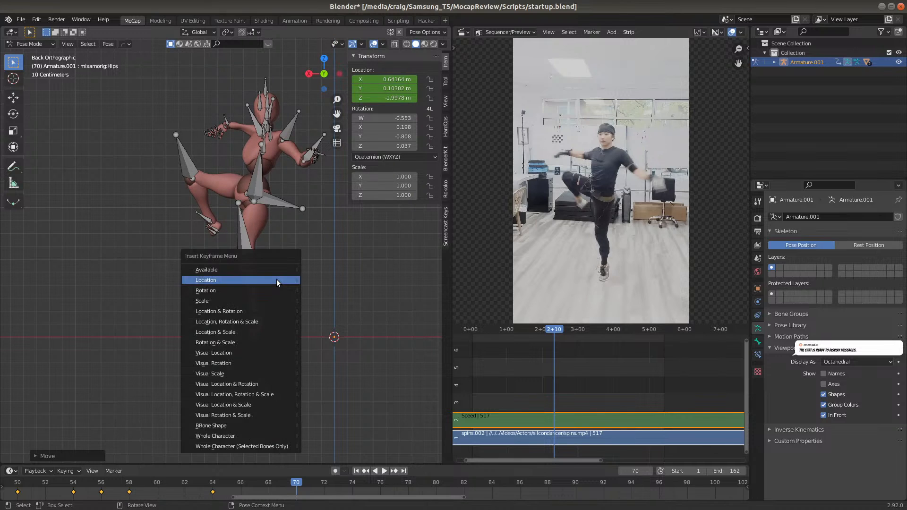
left_click(277, 280)
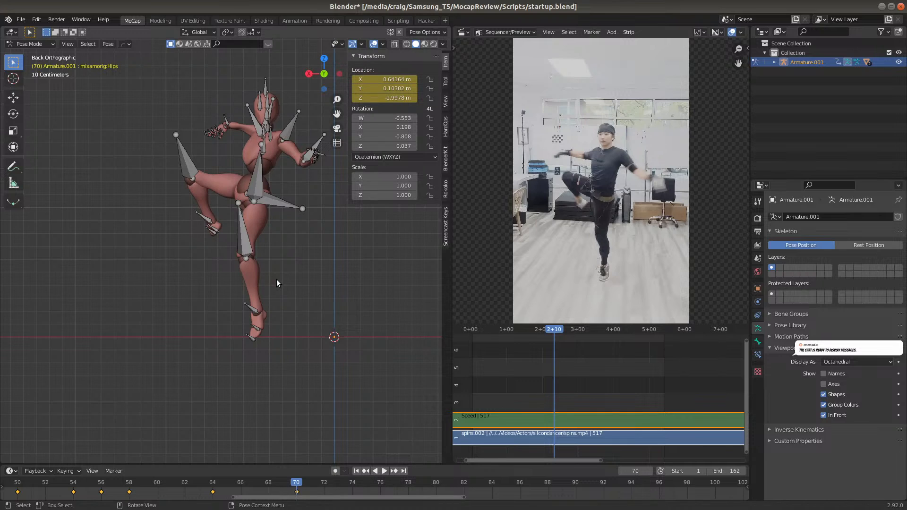
At frame 74, move the Hips bone about 0.24 m along negative global X and 0.11 m down global Z, and insert a Location keyframe
left_click(354, 480)
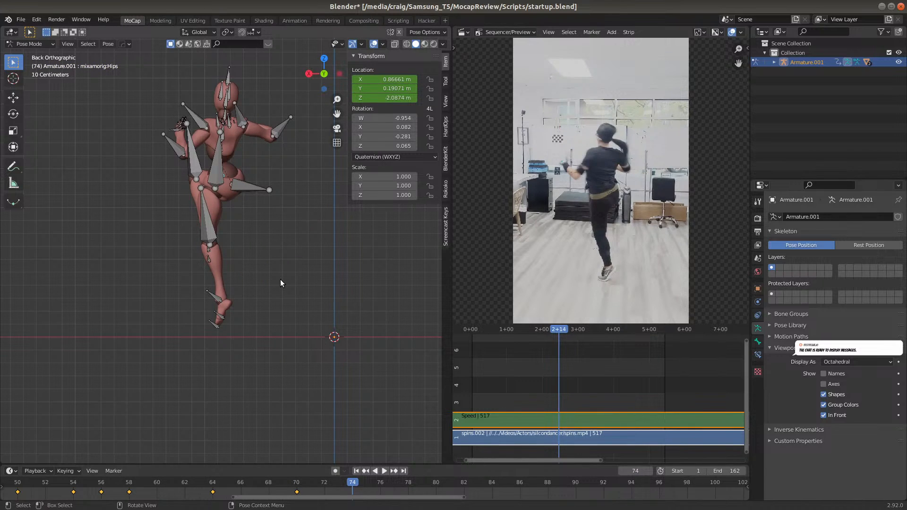
key("g")
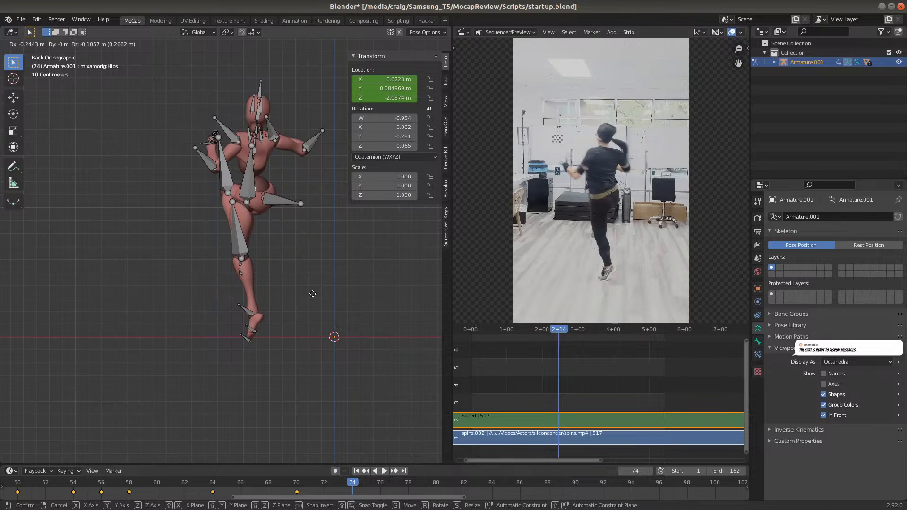
left_click(313, 298)
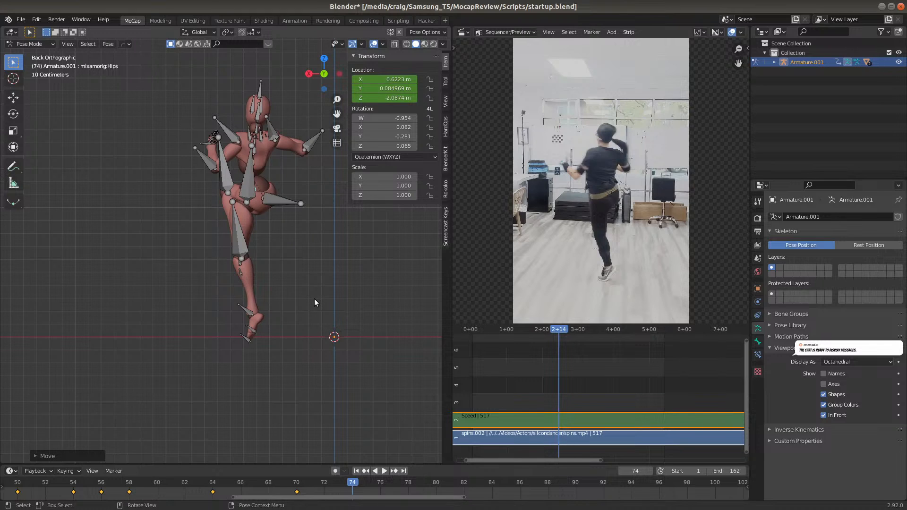
key("i")
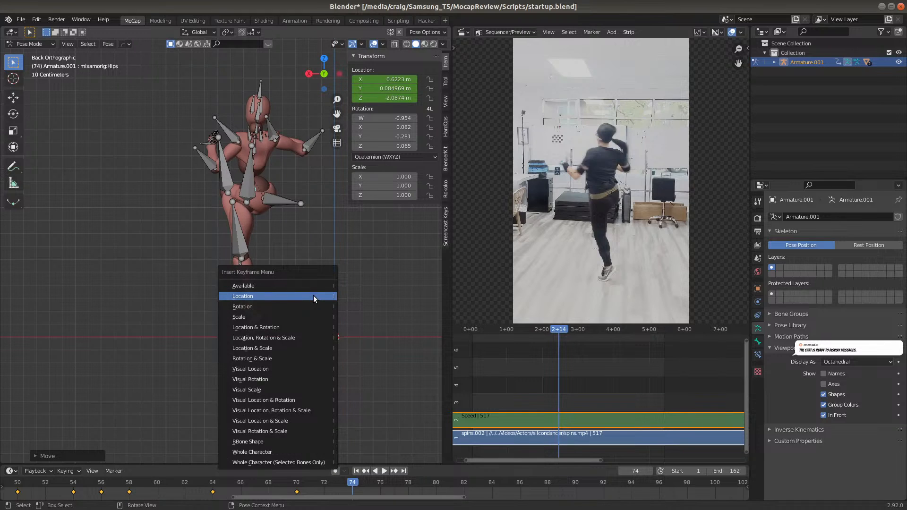
left_click(314, 296)
At frame 78, move the Hips bone about 0.12 m along negative global X and 0.04 m down global Z, and insert a Location keyframe
left_click_drag(337, 484, 298, 482)
left_click(353, 483)
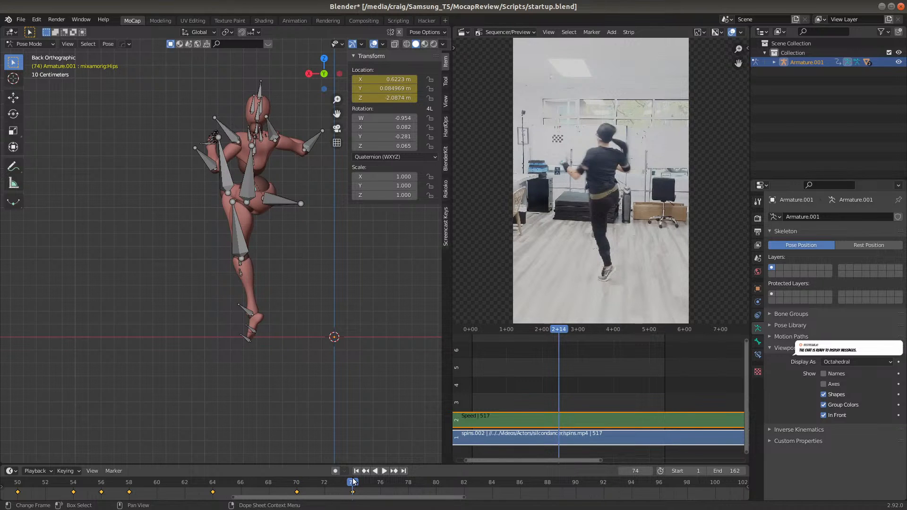
left_click(408, 484)
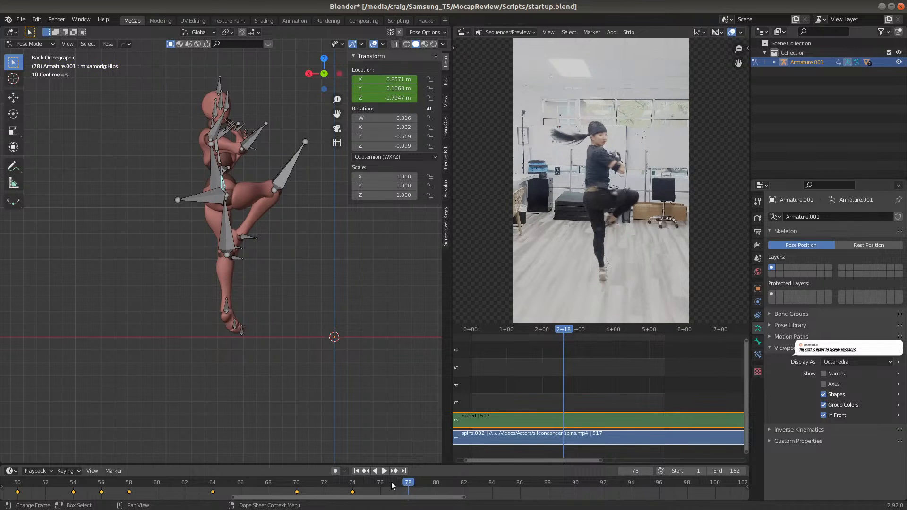
left_click(355, 485)
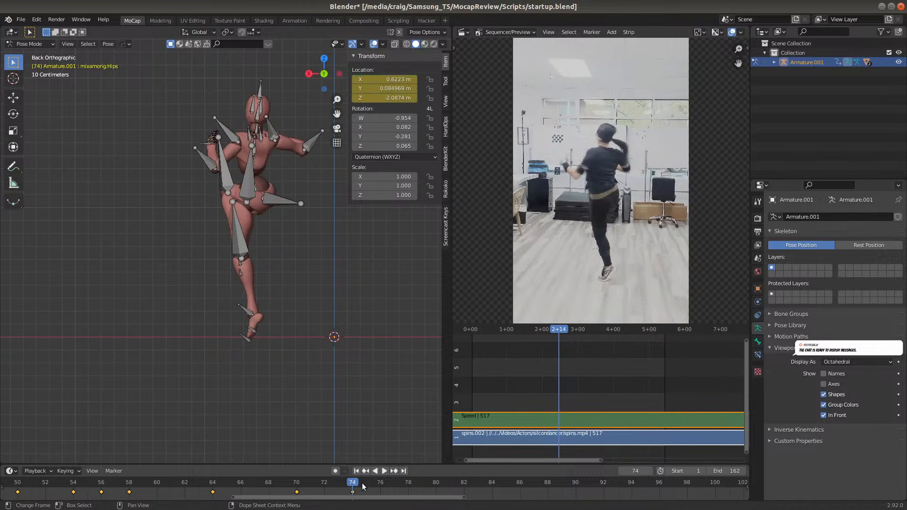
left_click(409, 483)
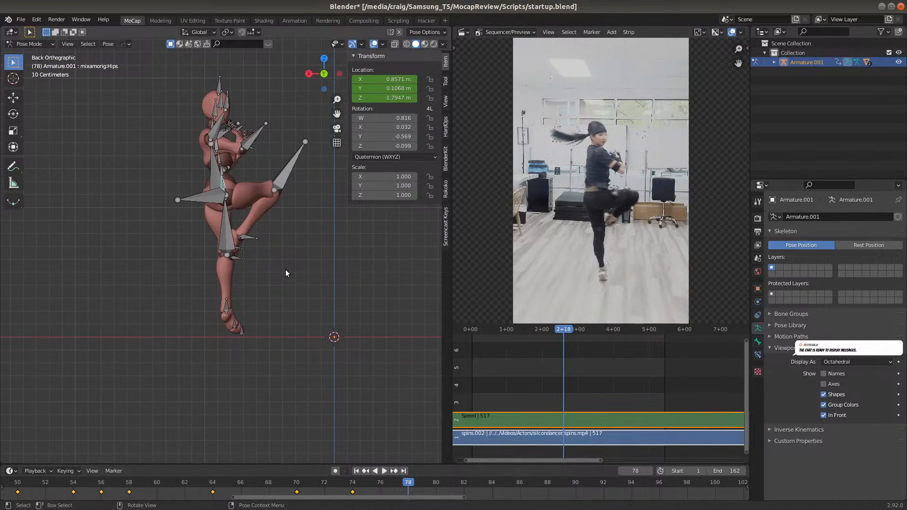
key("g")
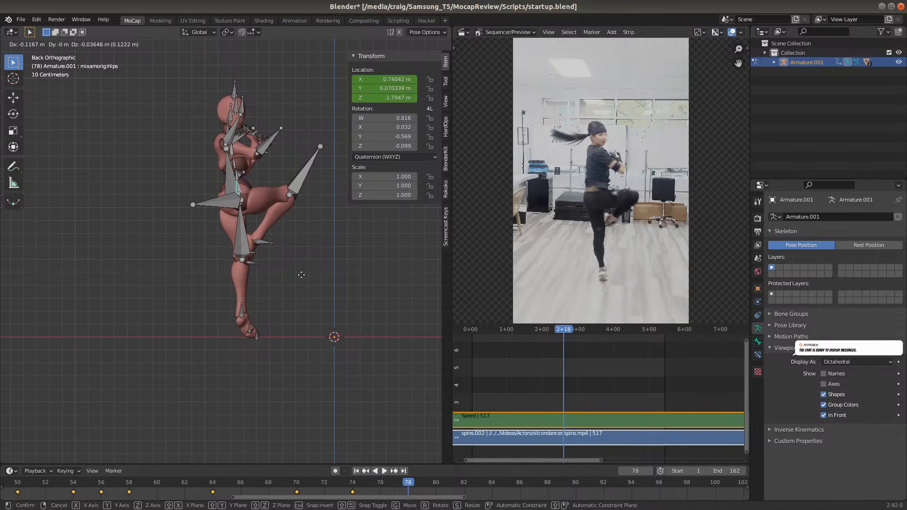
left_click(302, 274)
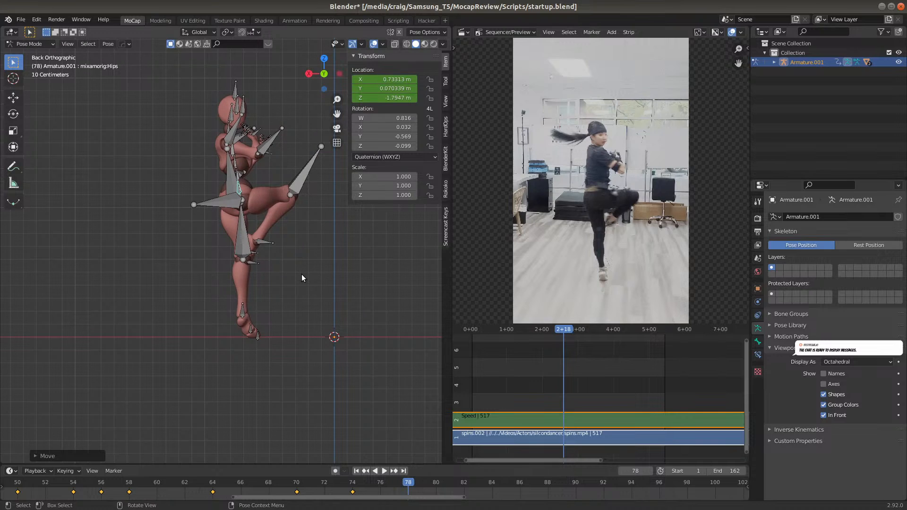
key("i")
left_click(301, 274)
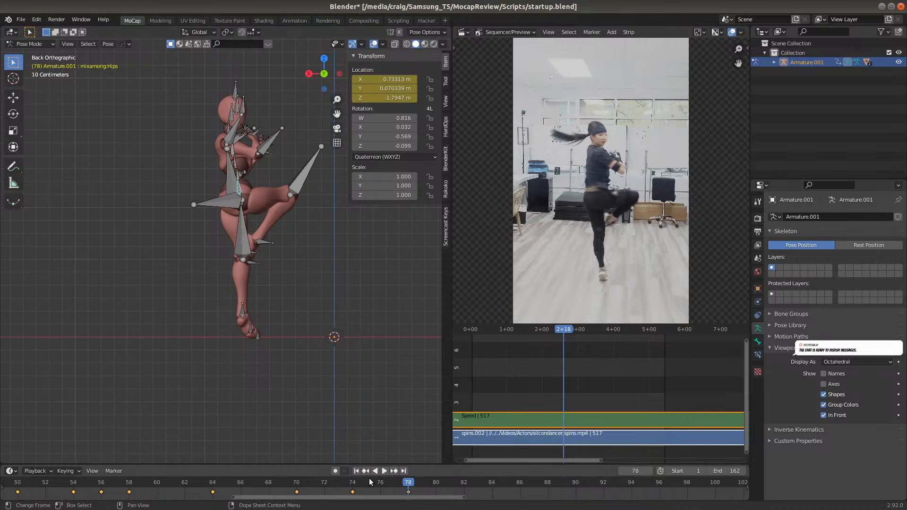
At frame 82, move the Hips bone about 0.25 m along positive global X and 0.22 m down global Z, and insert a Location keyframe
left_click(382, 485)
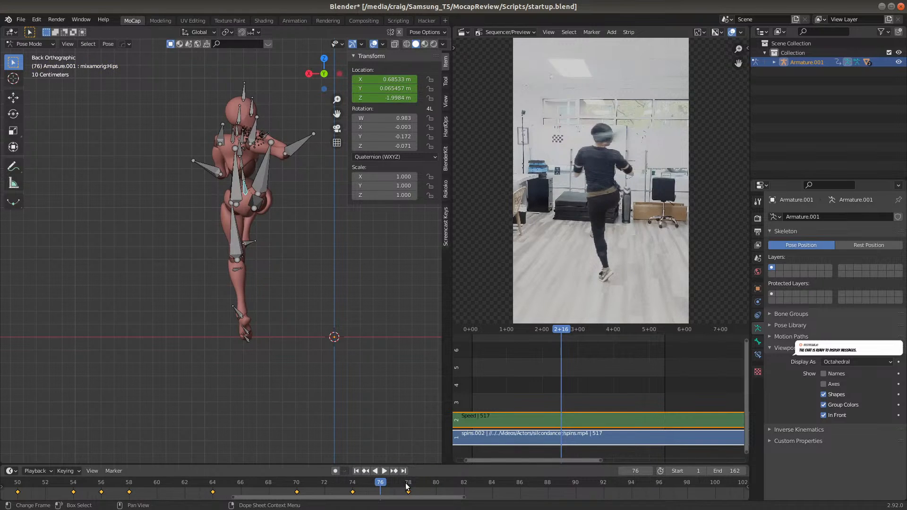
left_click(407, 487)
left_click(351, 483)
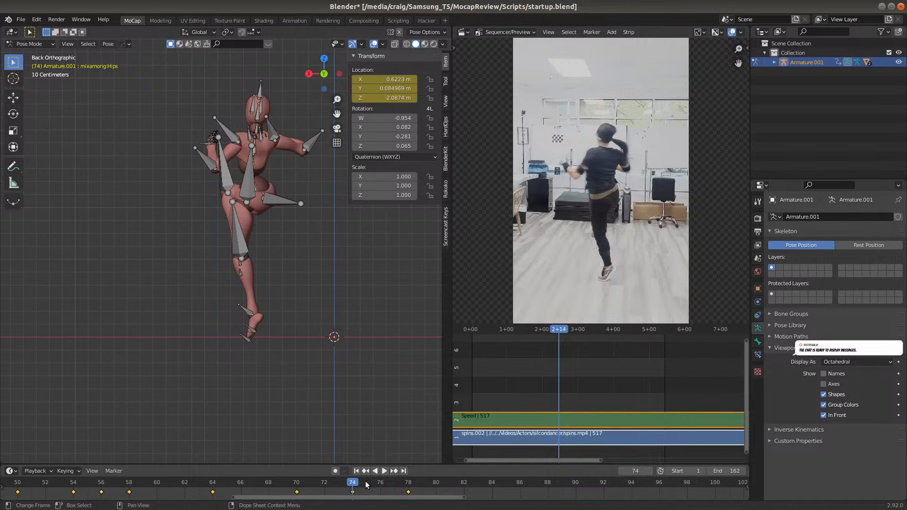
left_click(408, 486)
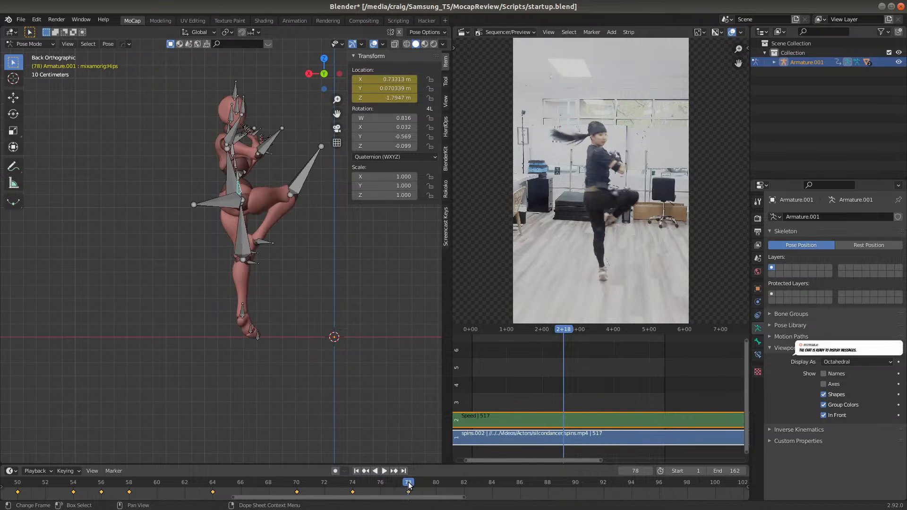
left_click(464, 484)
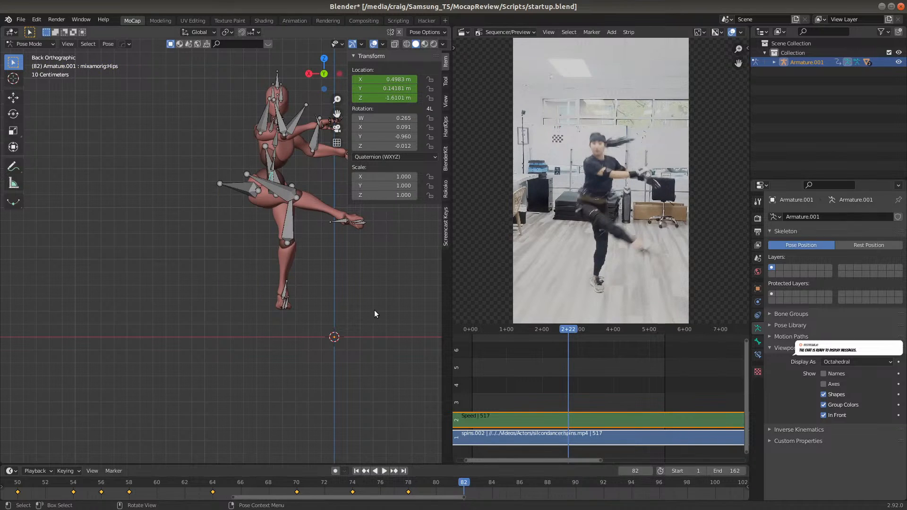
key("g")
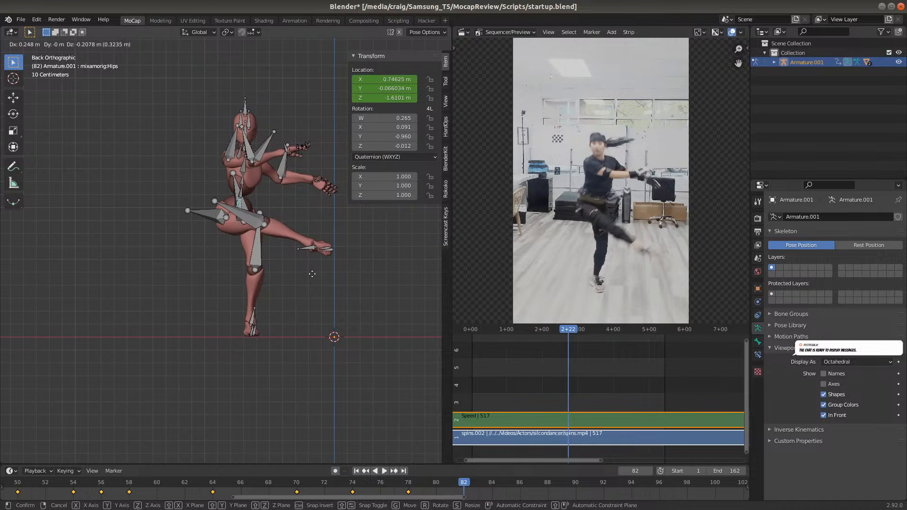
left_click(311, 274)
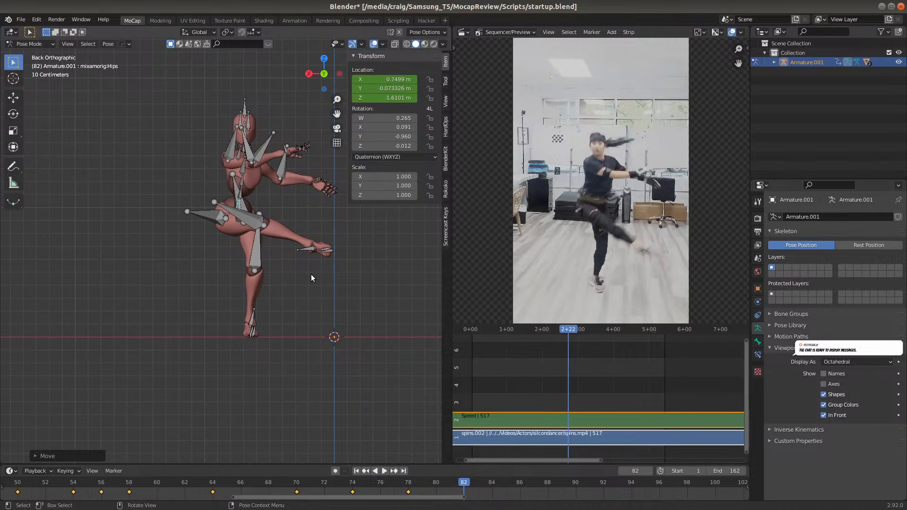
key("i")
left_click(311, 274)
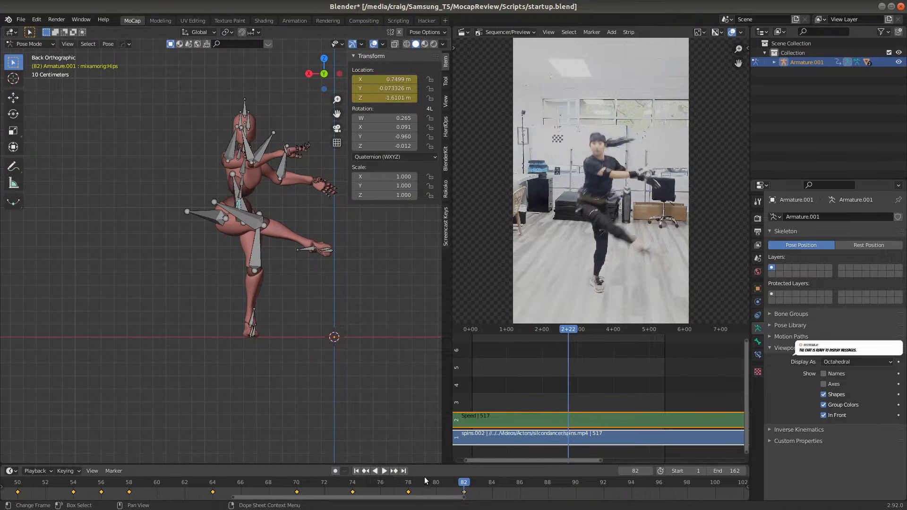
At frame 81, raise the Hips bone about 0.03 m along global Z and insert a Location keyframe
left_click(447, 483)
left_click(419, 486)
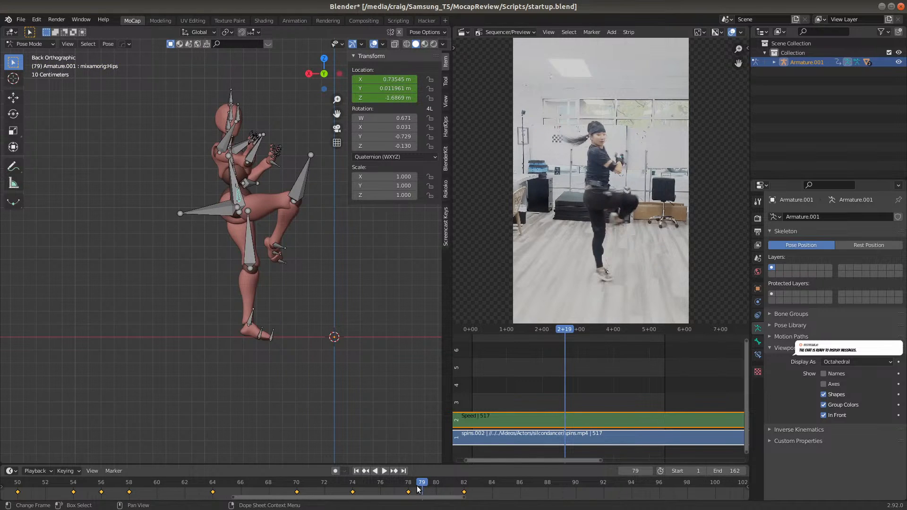
left_click(451, 485)
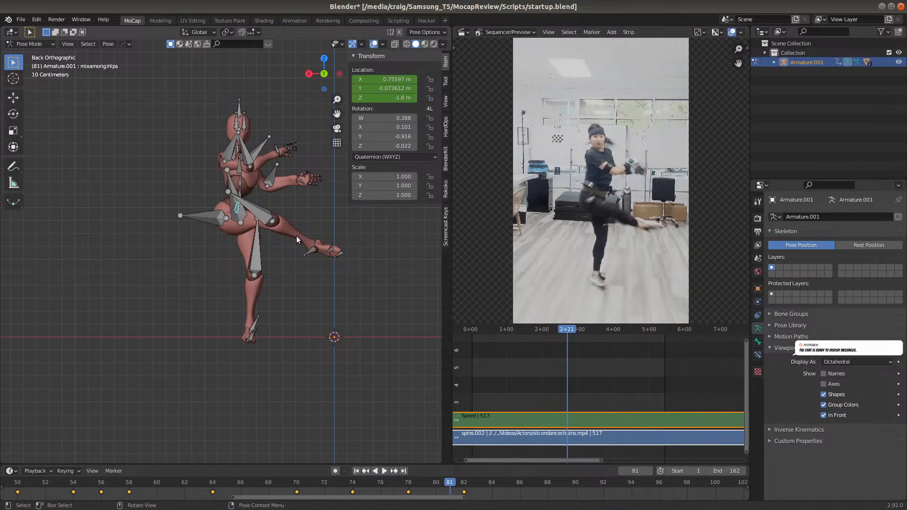
key("g")
key("z")
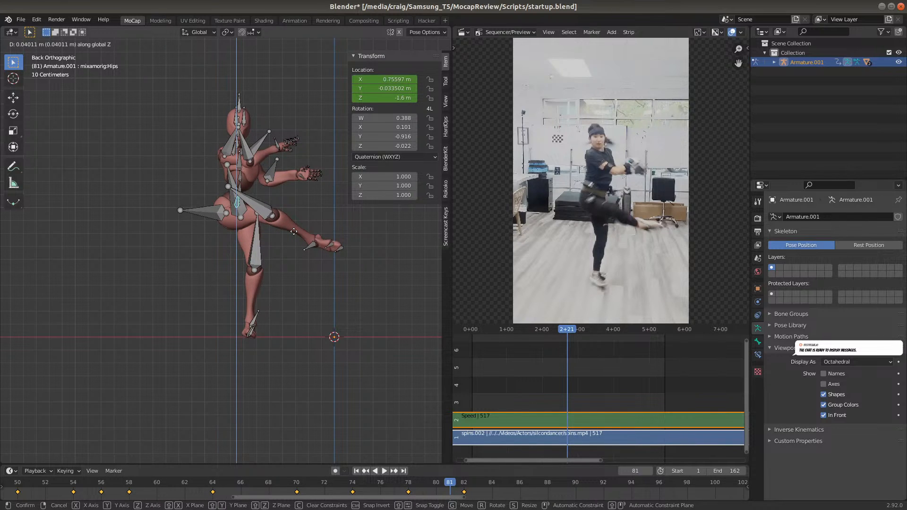
left_click(292, 232)
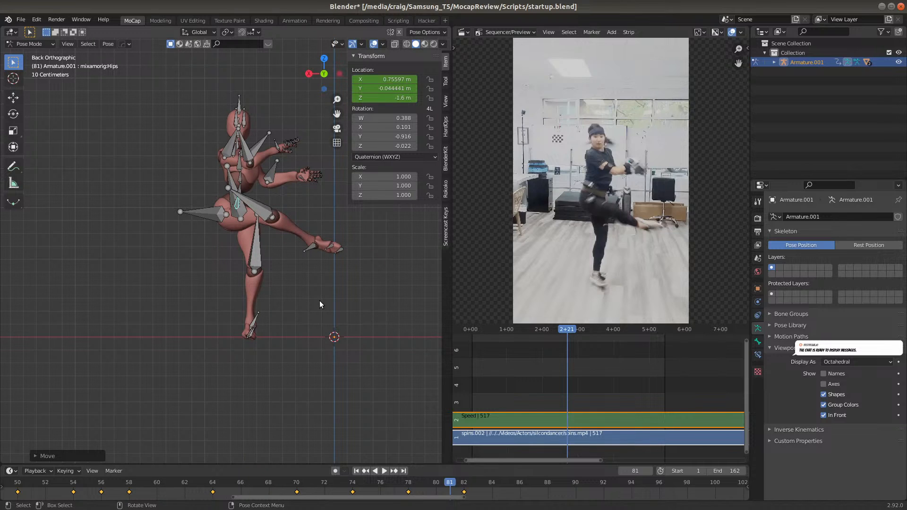
key("i")
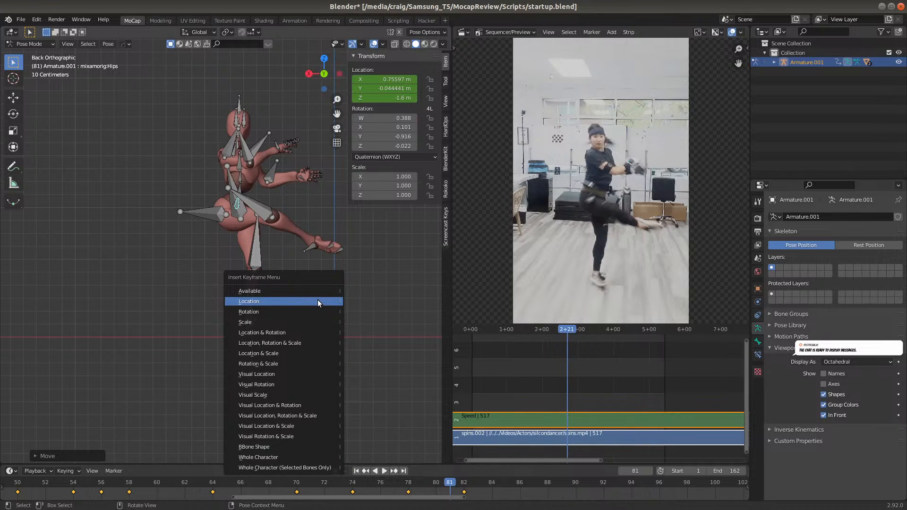
left_click(317, 300)
Play and scrub the take around frames 81 and 82 to check the planted foot between the hip keyframes
key("space")
left_click(460, 483)
left_click(449, 483)
left_click(461, 485)
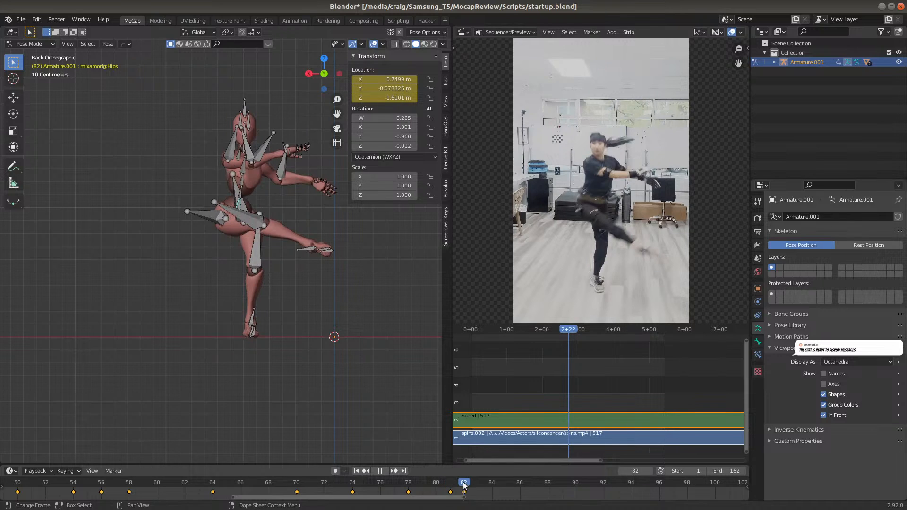
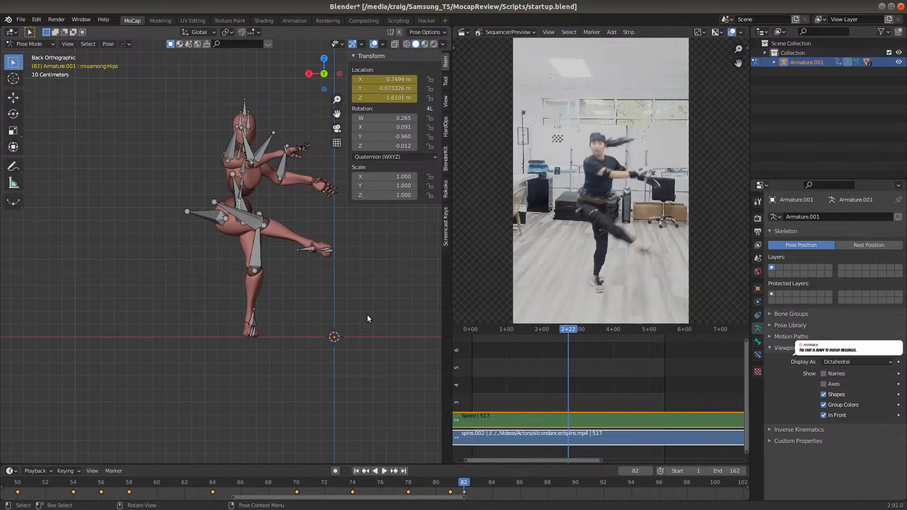
At frame 86, move the Hips bone about 0.25 m along positive global X and 0.07 m down global Z, and insert a Location keyframe
left_click(518, 481)
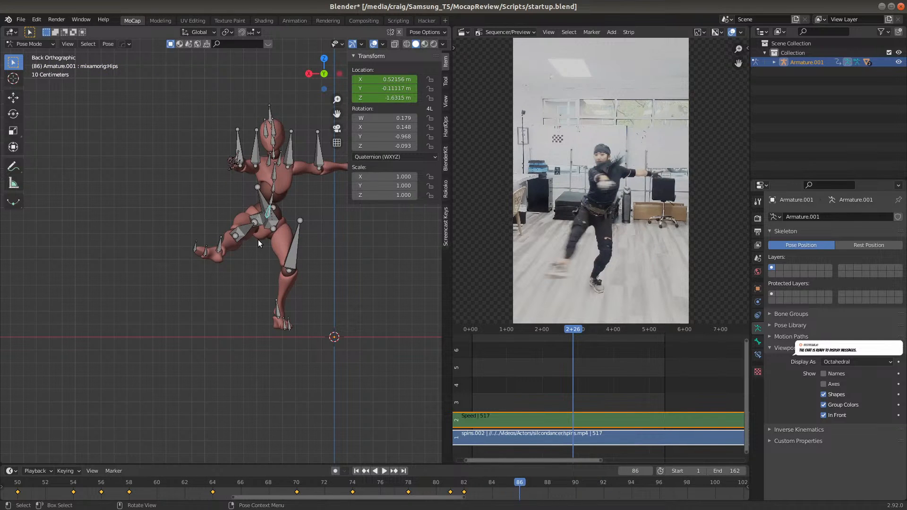
key("g")
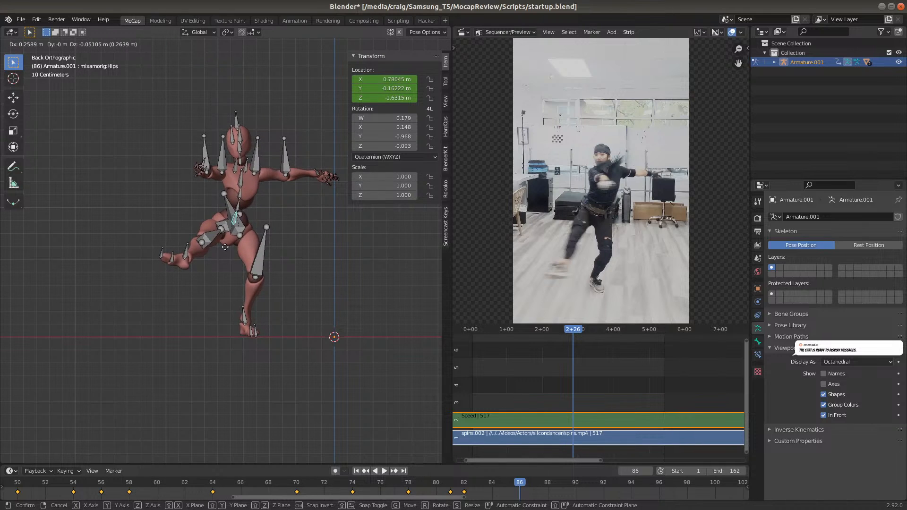
left_click(226, 249)
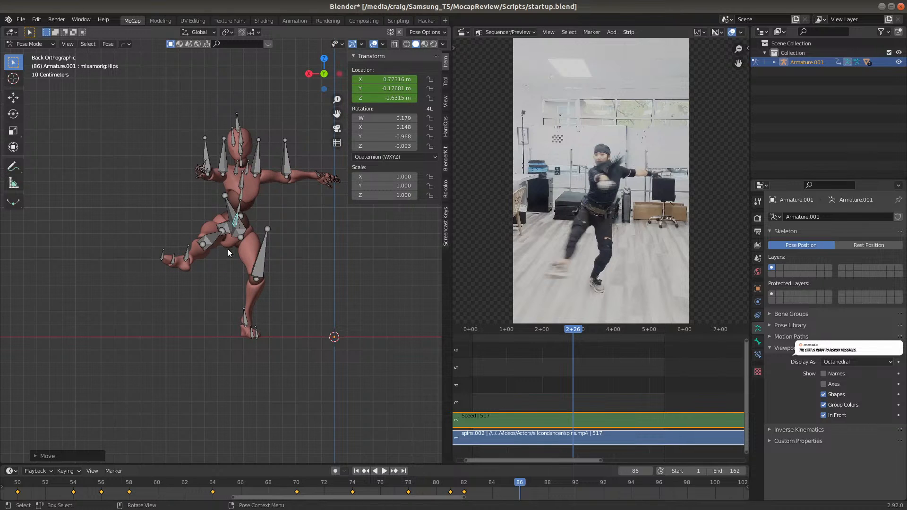
key("k")
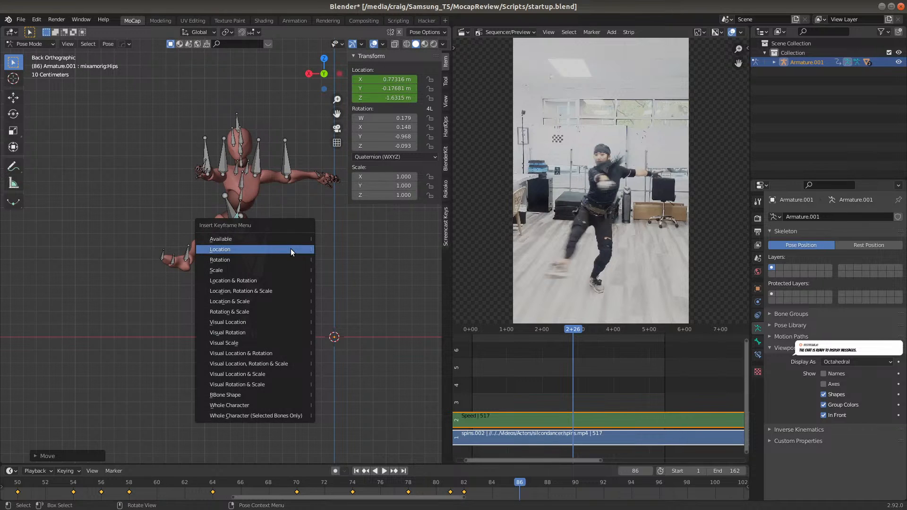
left_click(291, 249)
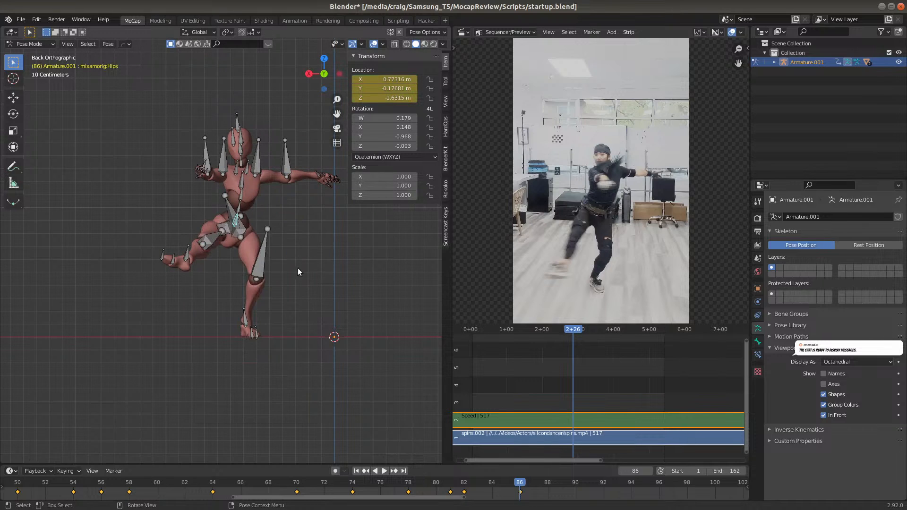
At frame 91, raise the Hips bone about 0.27 m along global Z and insert a Location keyframe
left_click(585, 481)
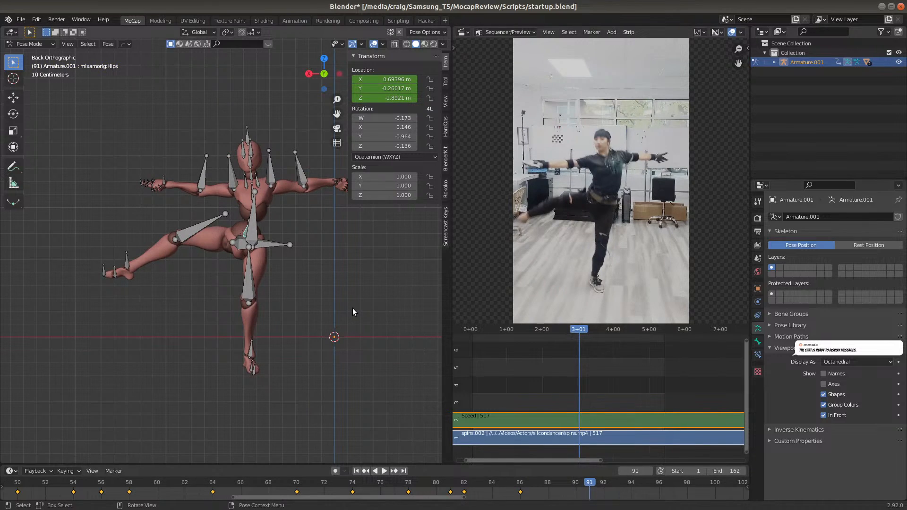
key("g")
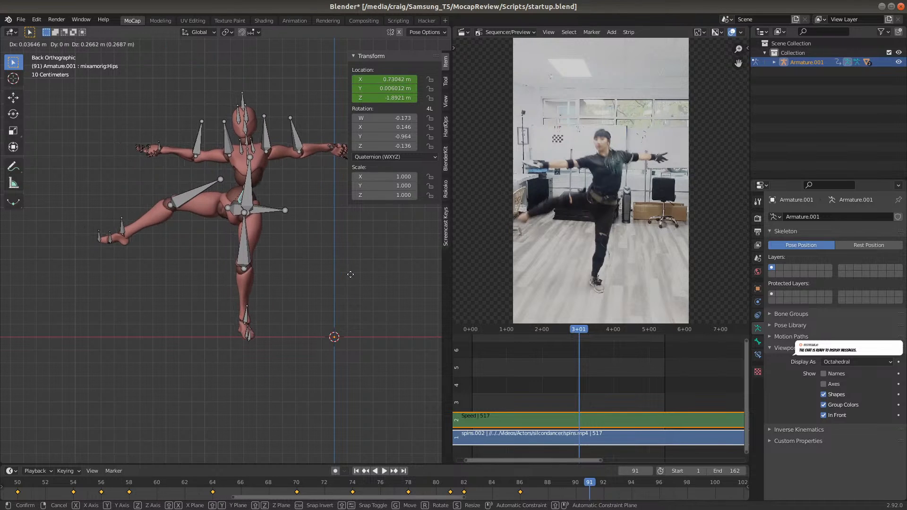
left_click(353, 273)
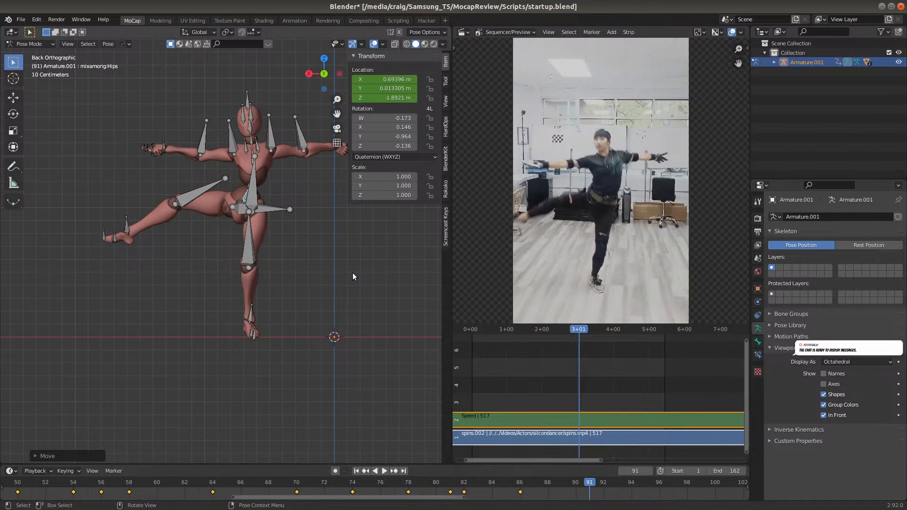
key("k")
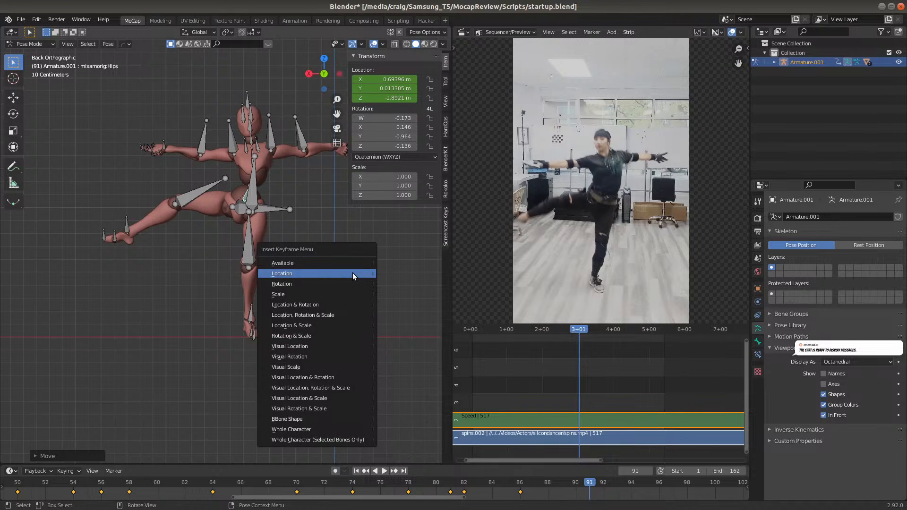
left_click(353, 273)
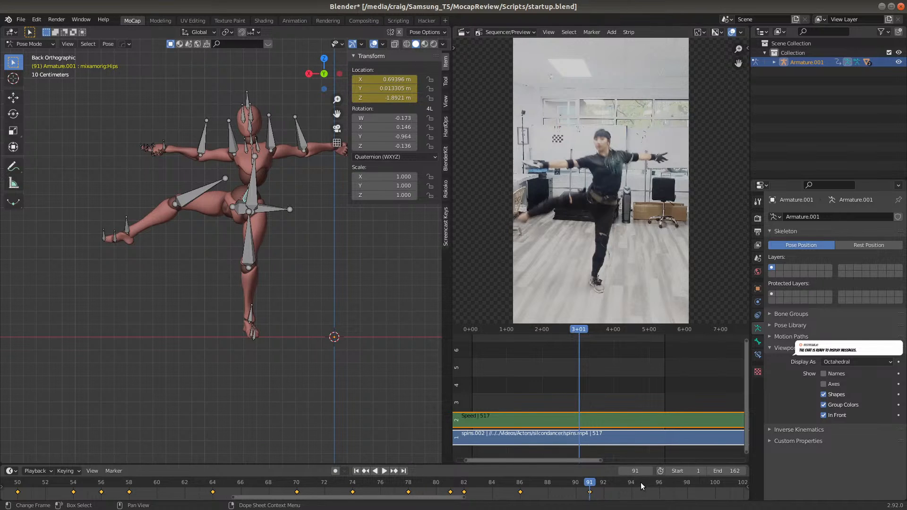
At frame 96, move the Hips bone about 0.32 m along negative global X and 0.12 m up global Z, and insert a Location keyframe
left_click(660, 483)
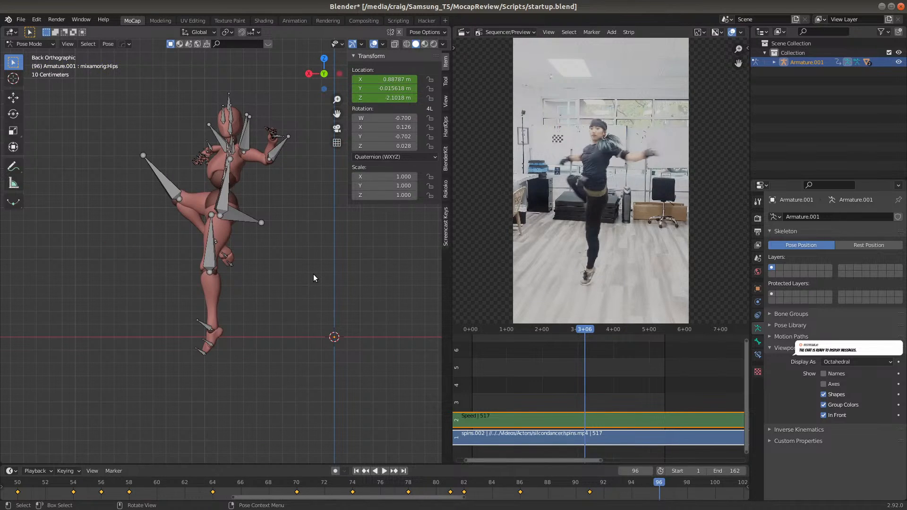
key("g")
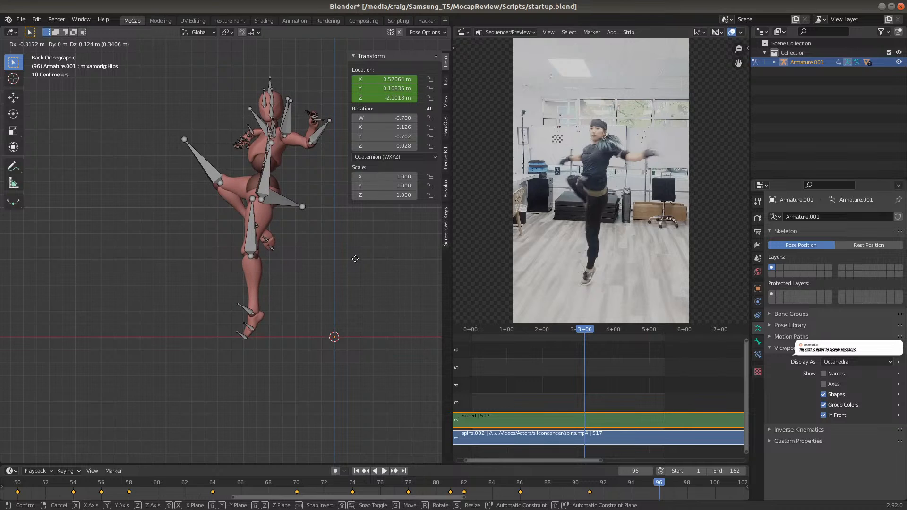
left_click(355, 258)
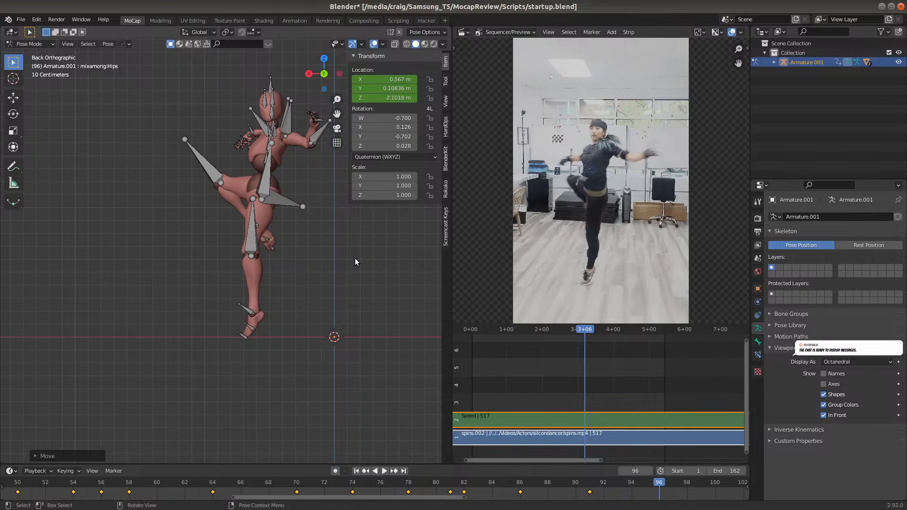
key("i")
left_click(355, 258)
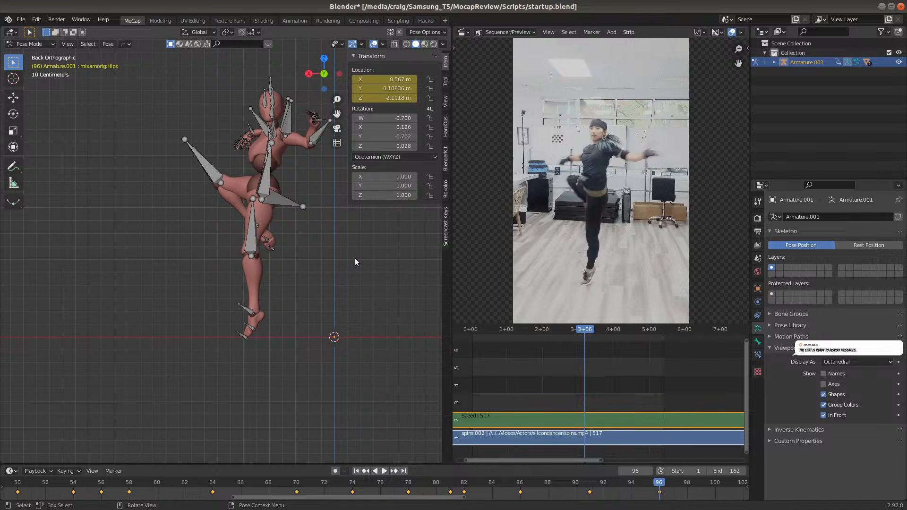
Scrub the take between frames 86, 96 and 102 to compare the planted foot's position
left_click_drag(635, 484, 524, 484)
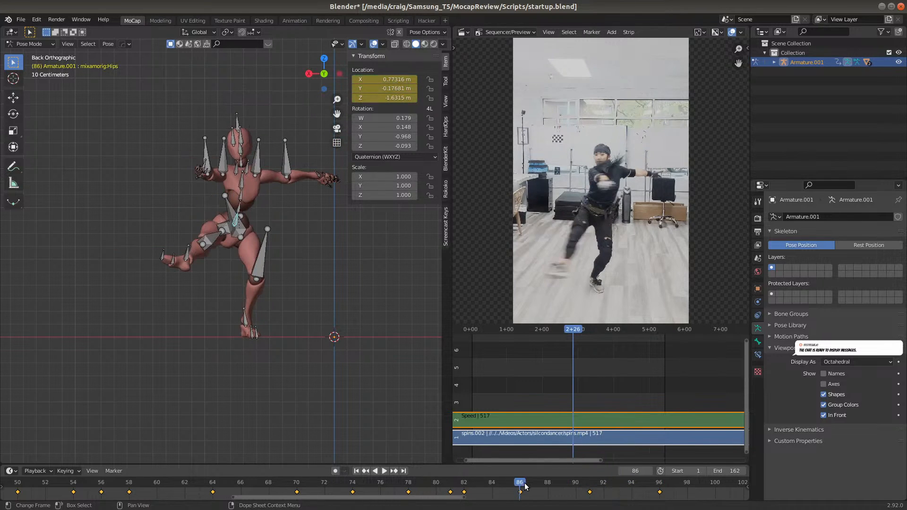
left_click(662, 485)
middle_click_drag(632, 481, 174, 490)
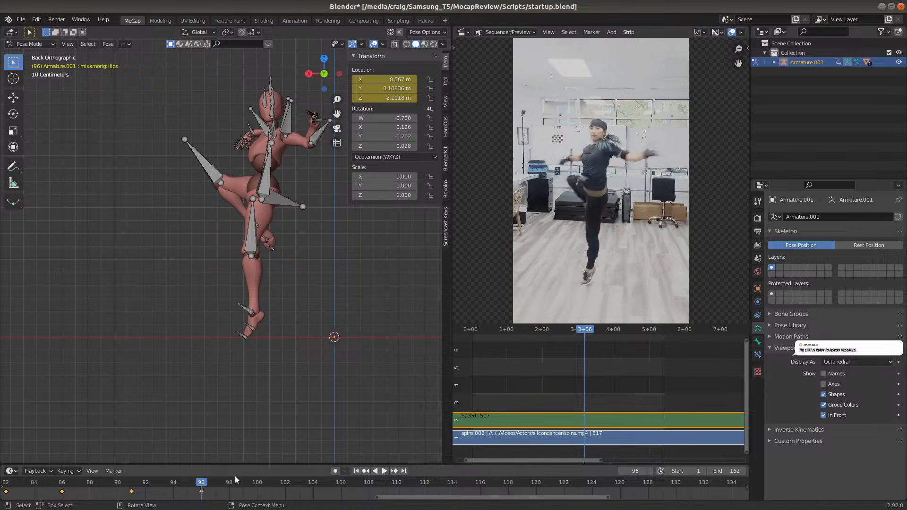
left_click(285, 482)
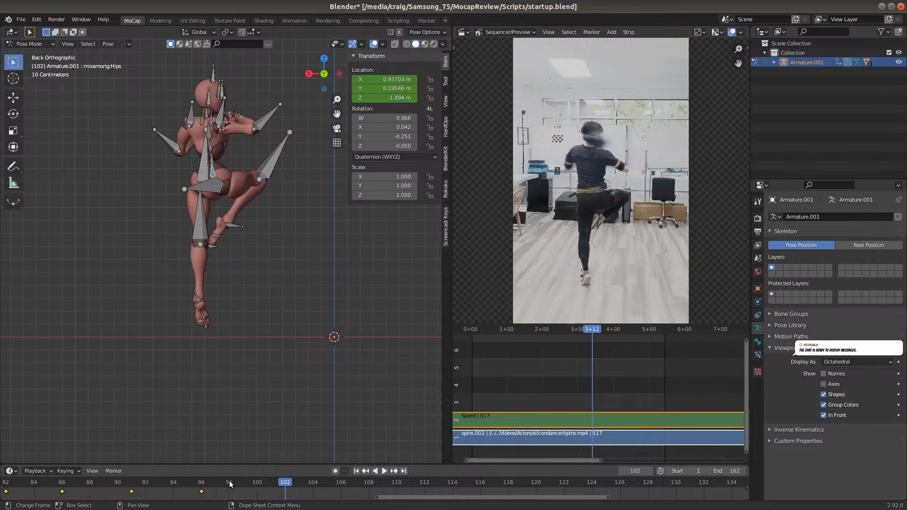
left_click(202, 482)
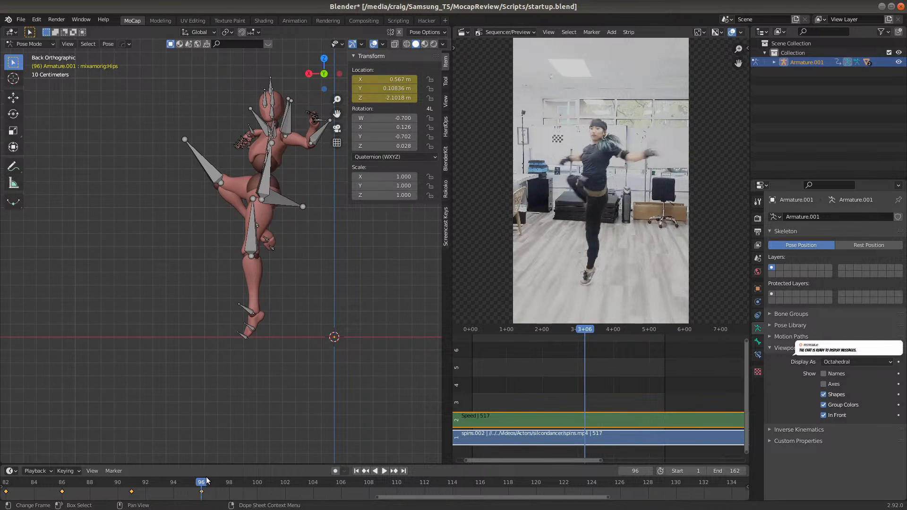
At frame 102, move the Hips bone about 0.37 m along negative global X and 0.07 m down global Z, and insert a Location keyframe
left_click(291, 482)
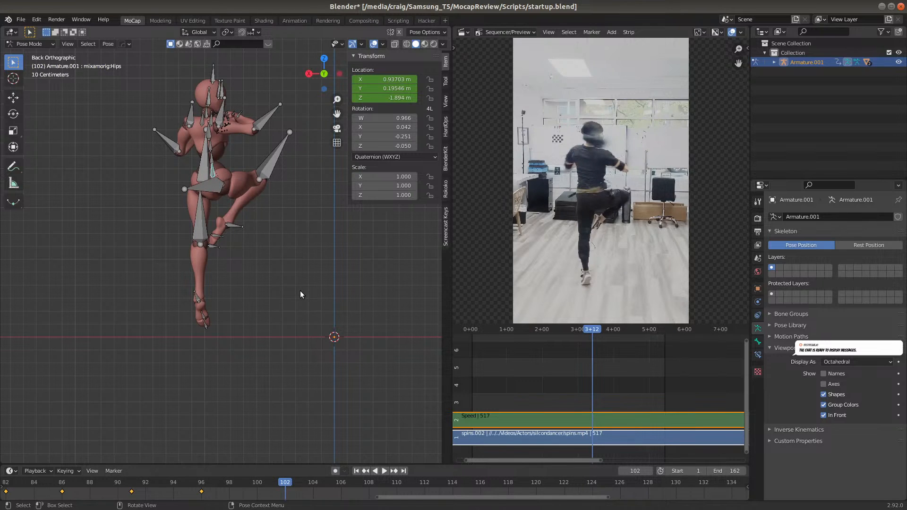
key("g")
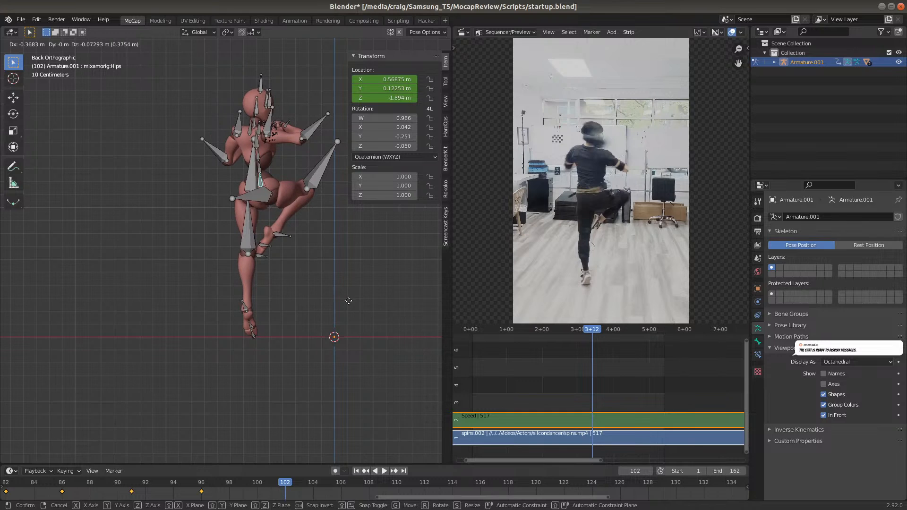
left_click(341, 296)
key("i")
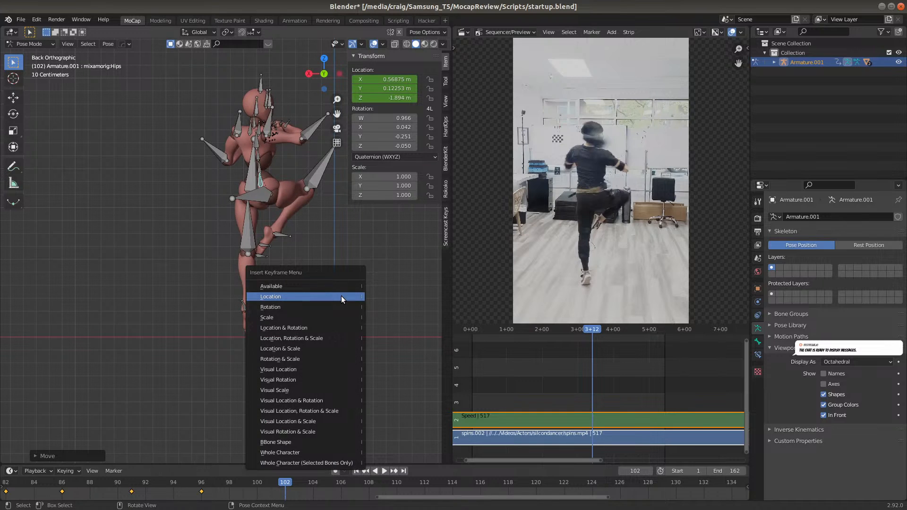
left_click(341, 295)
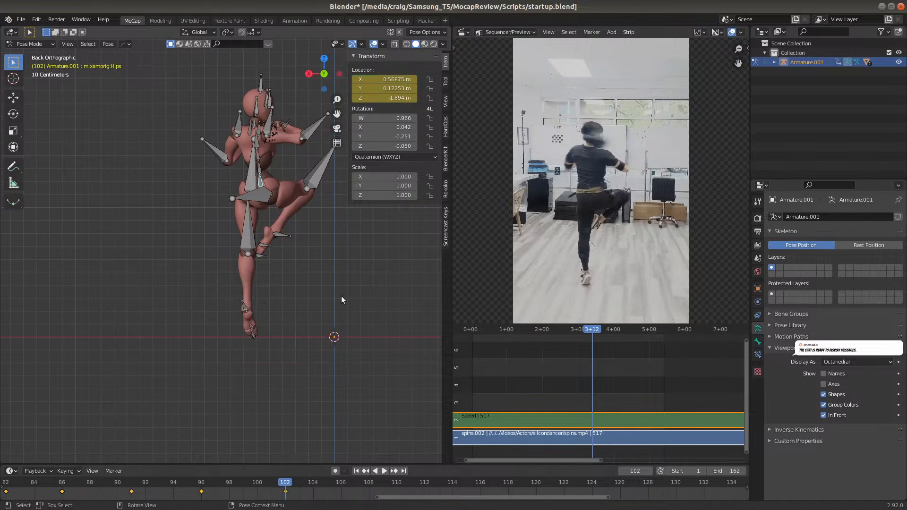
At frame 106, move the Hips bone about 0.30 m along positive global X and 0.03 m down global Z, and insert a Location keyframe
left_click(341, 483)
key("g")
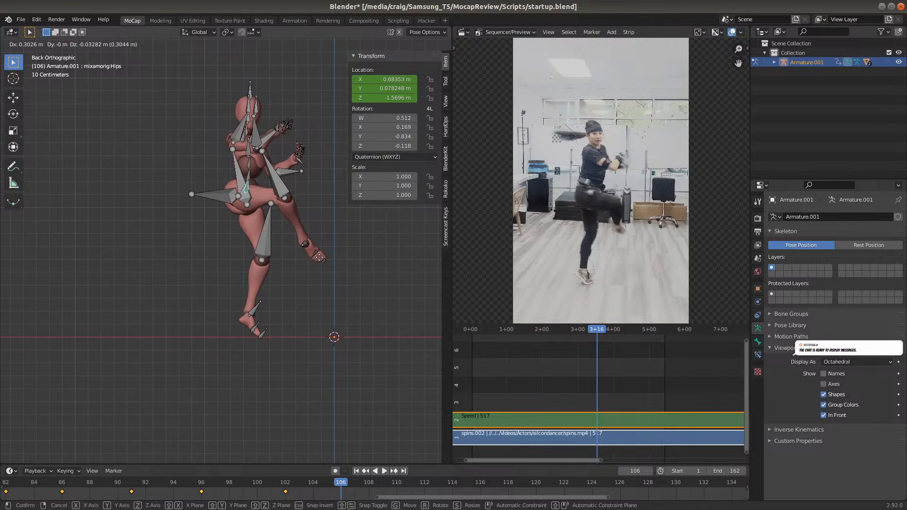
left_click(319, 258)
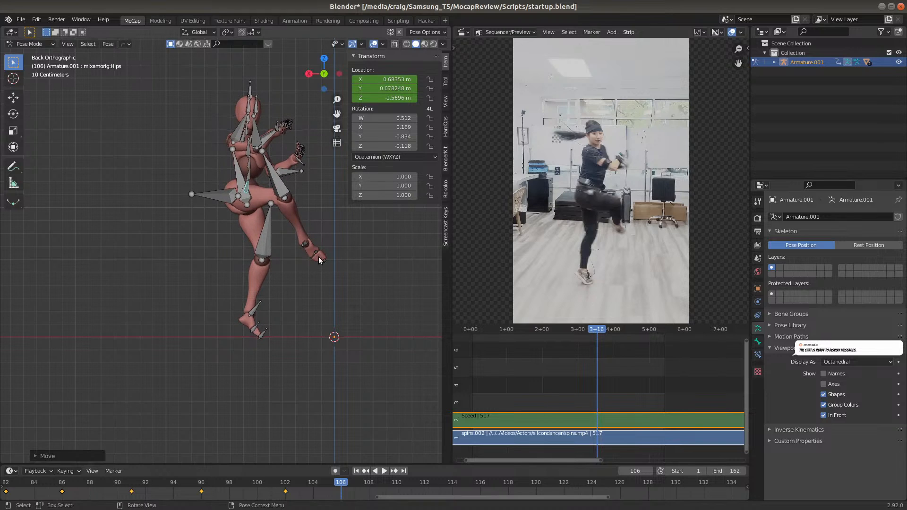
key("i")
left_click(319, 298)
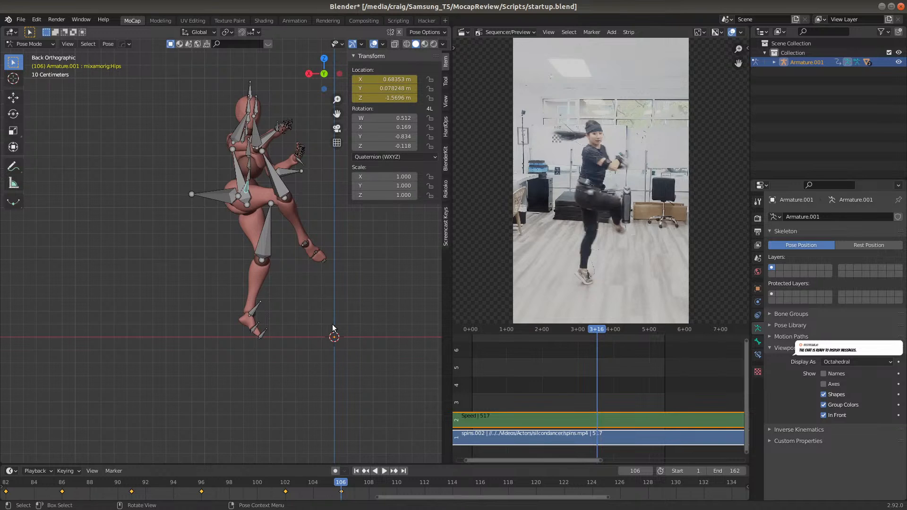
At frame 110, move the Hips bone about 0.36 m along positive global X and 0.19 m down global Z, and insert a Location keyframe
left_click(397, 481)
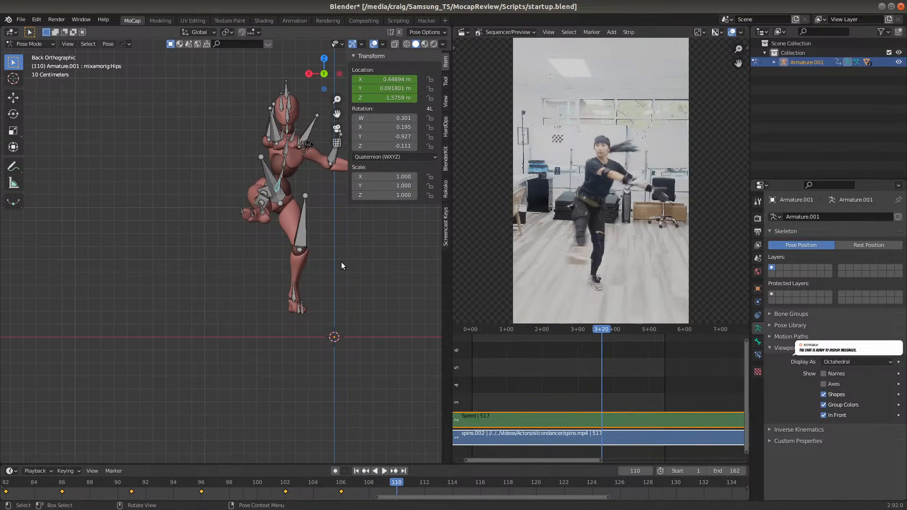
key("g")
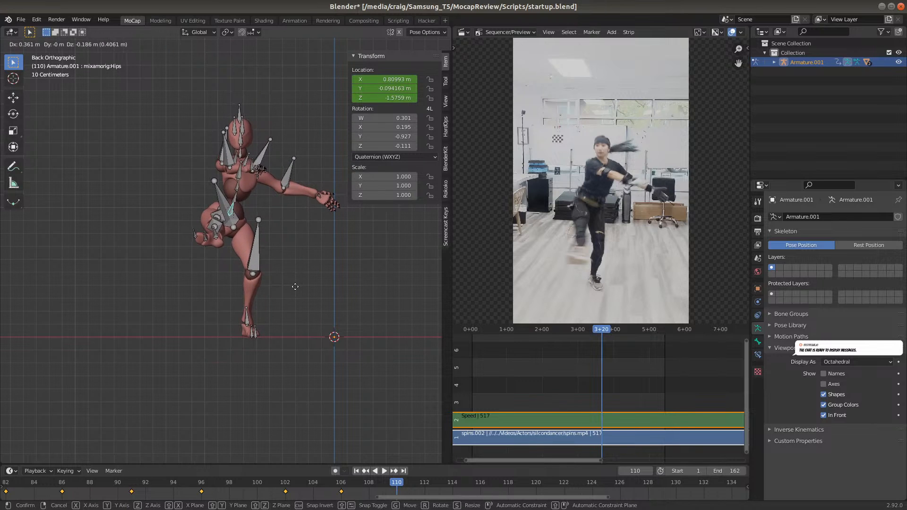
left_click(294, 286)
key("i")
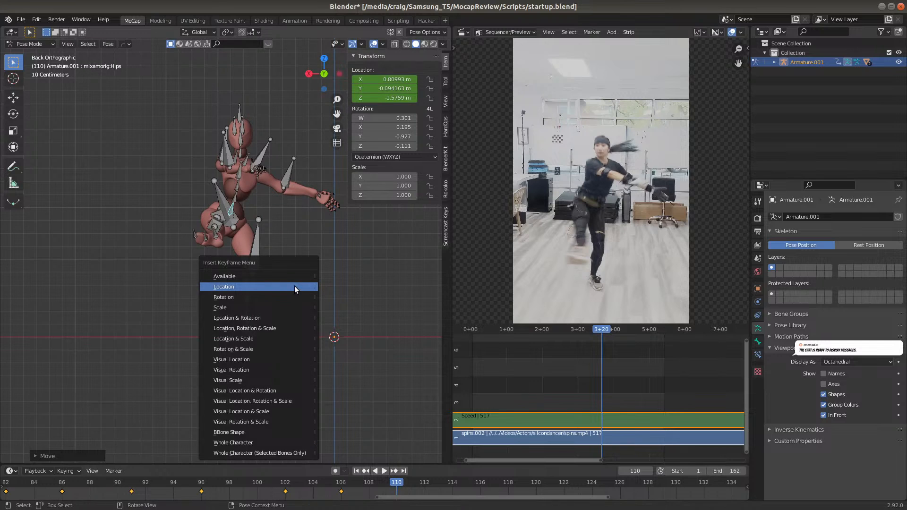
left_click(294, 286)
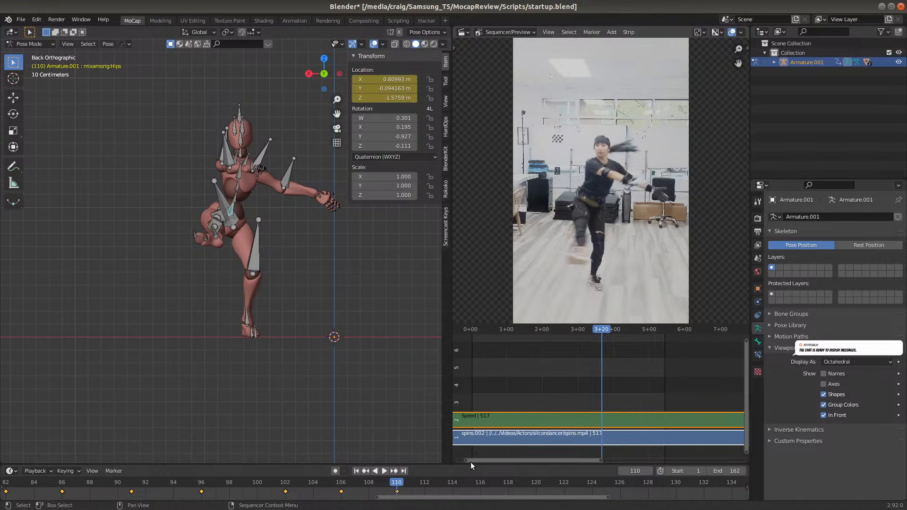
At frame 114, move the Hips bone about 0.07 m along positive global X and 0.08 m up global Z, and insert a Location keyframe
left_click(452, 485)
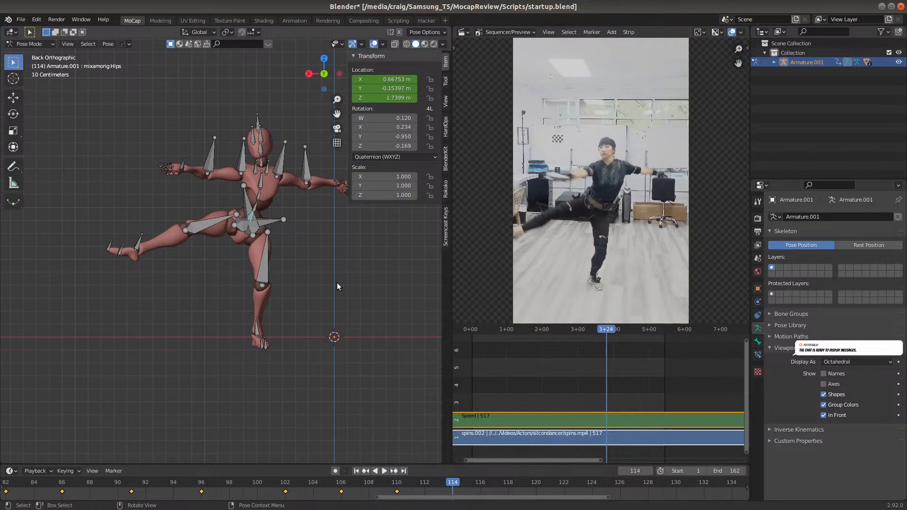
key("g")
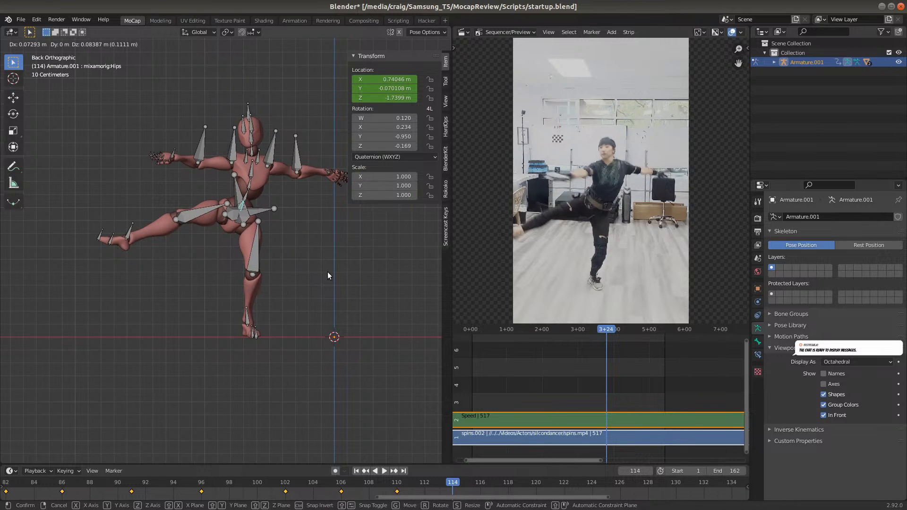
left_click(328, 273)
key("i")
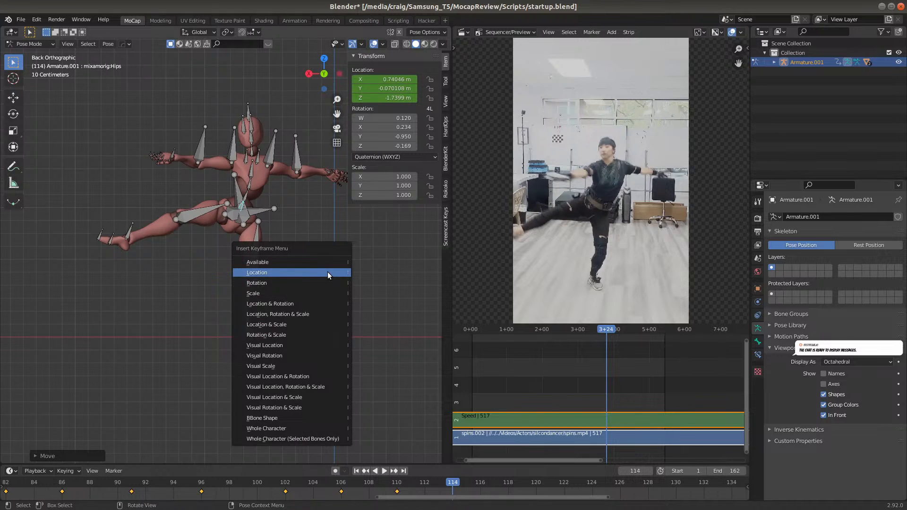
left_click(327, 273)
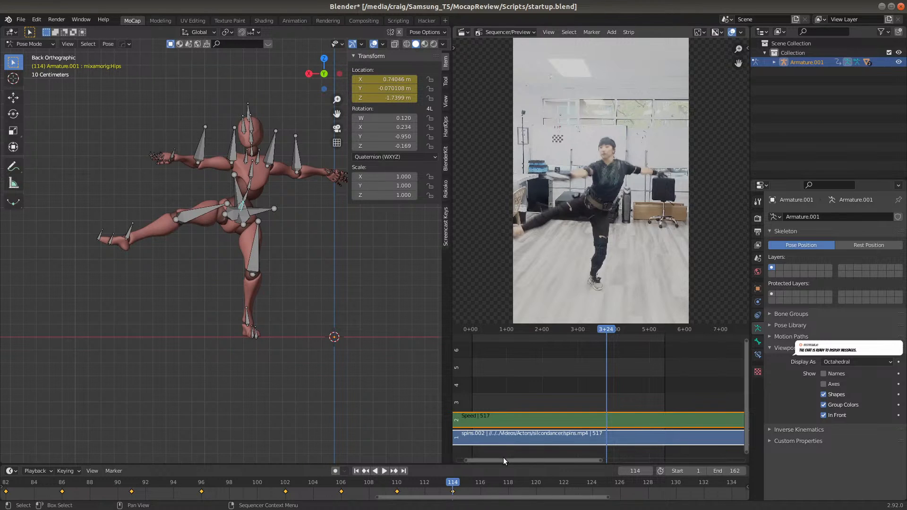
At frame 118, move the Hips bone about 0.09 m along negative global X and 0.18 m up global Z, and insert a Location keyframe
left_click(508, 484)
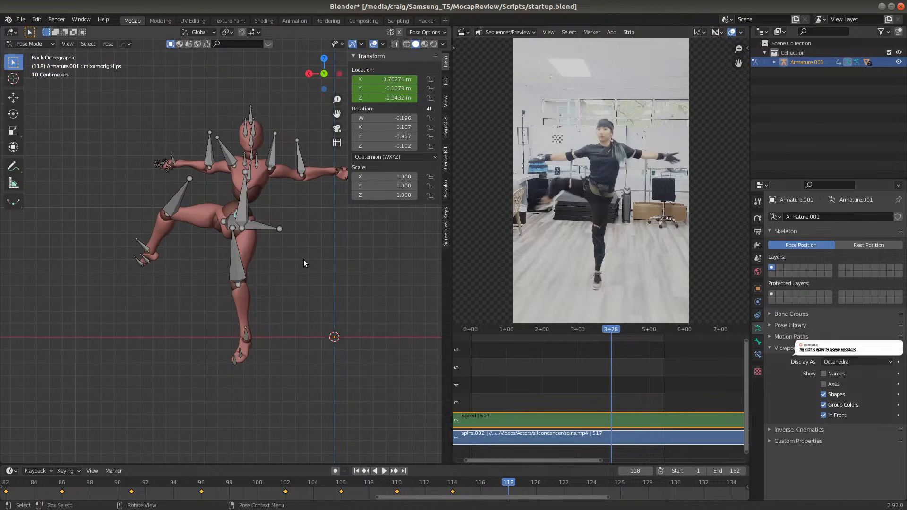
key("g")
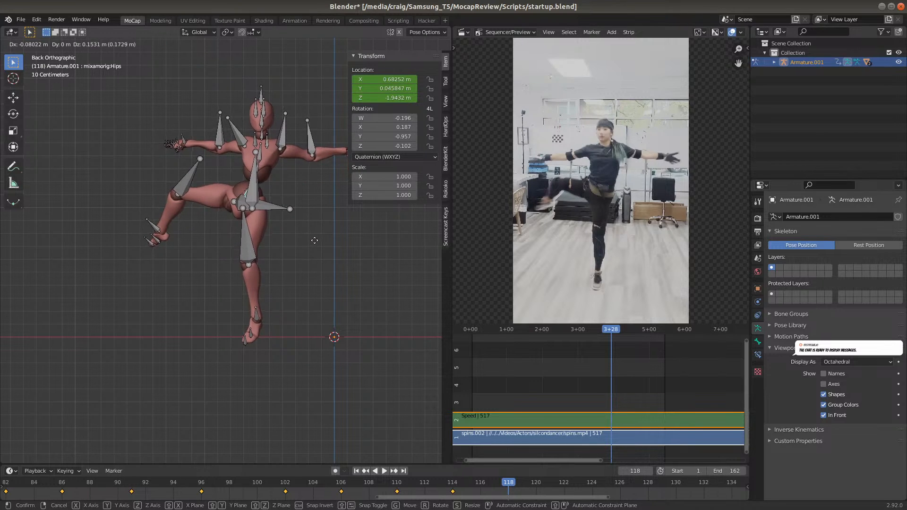
left_click(315, 241)
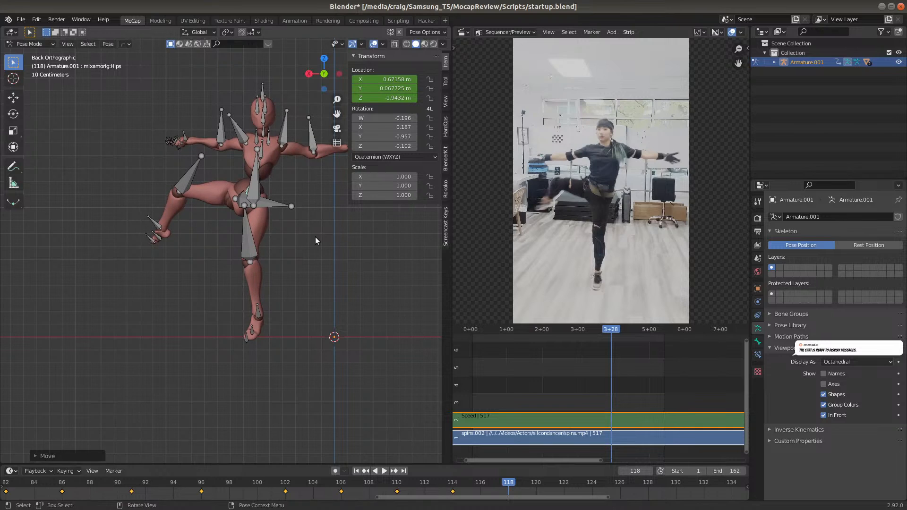
key("i")
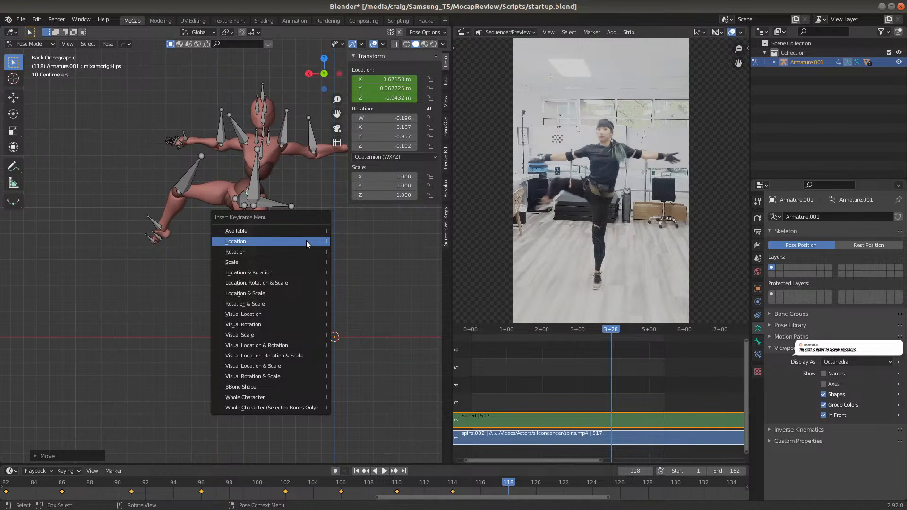
left_click(306, 240)
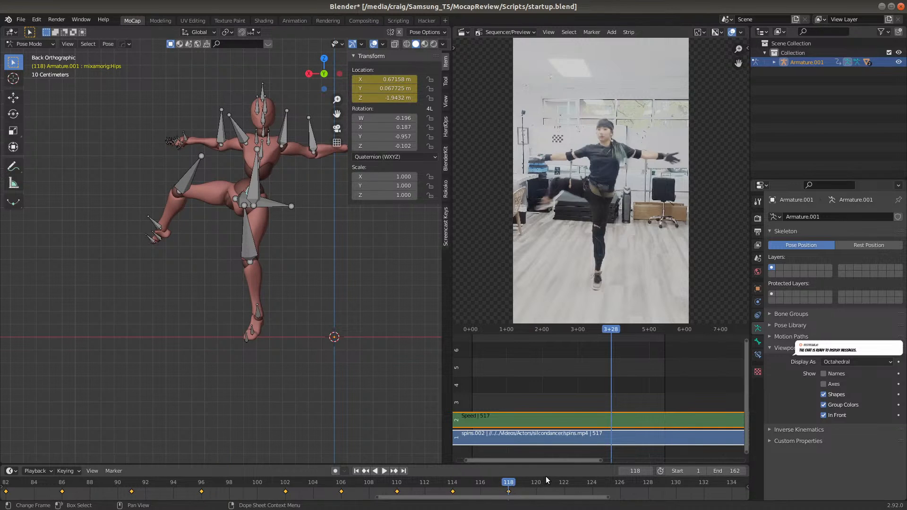
At frame 122, move the Hips bone about 0.19 m along negative global X and 0.05 m up global Z, and insert a Location keyframe
left_click(563, 481)
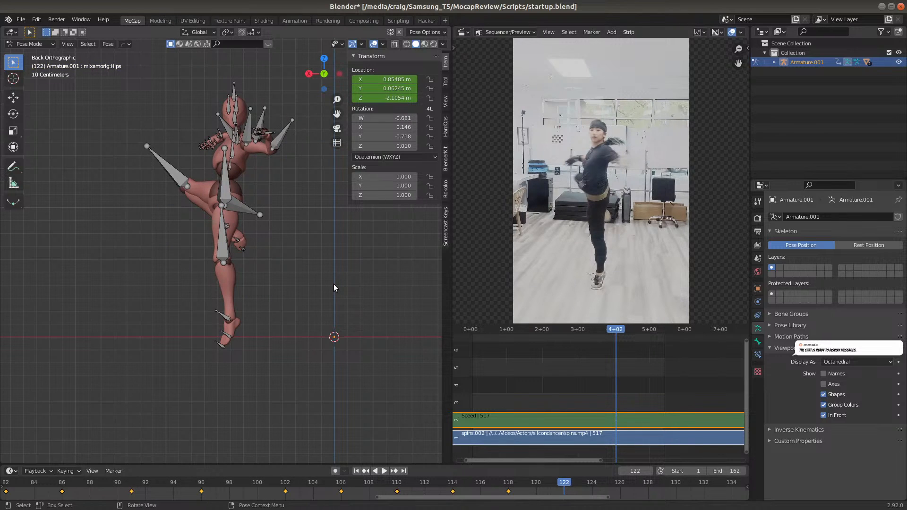
key("g")
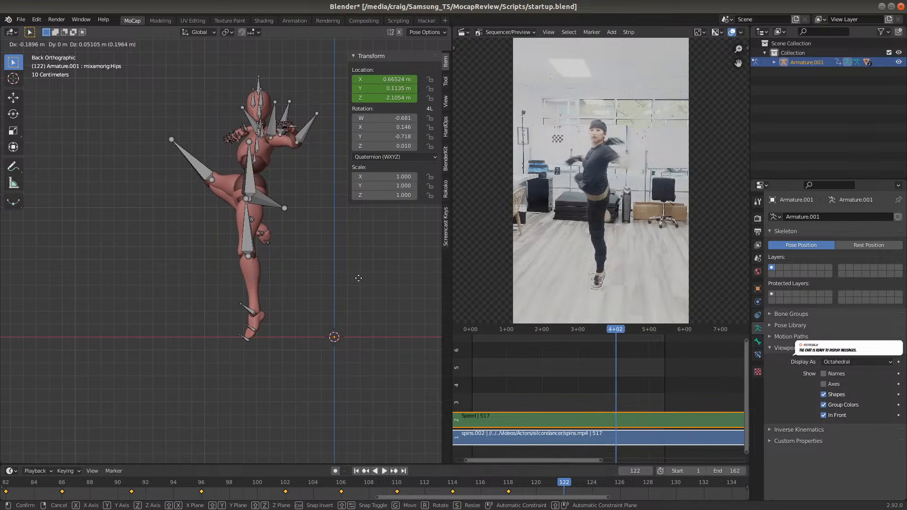
left_click(358, 277)
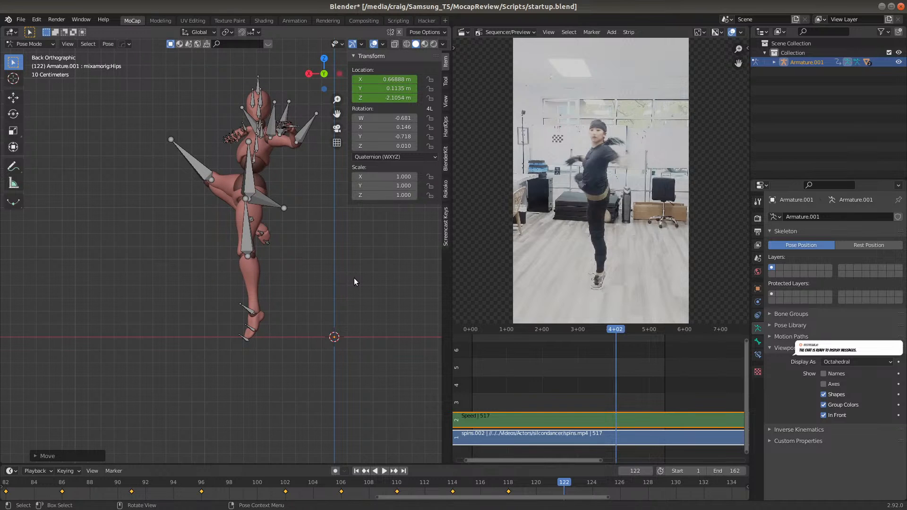
key("i")
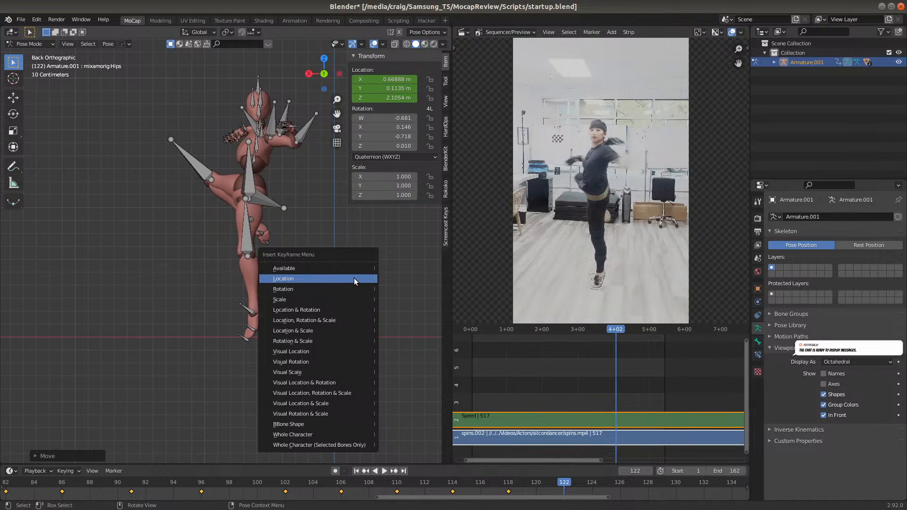
left_click(354, 279)
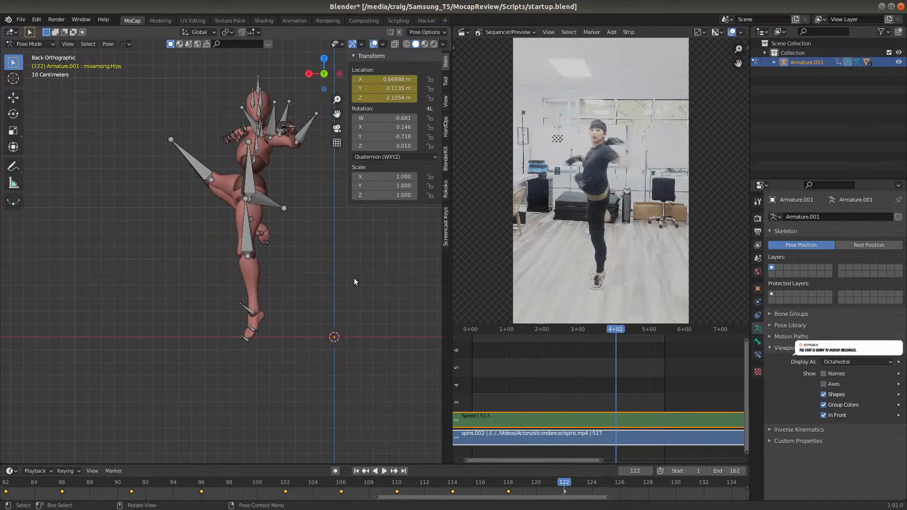
At frame 127, move the Hips bone about 0.38 m along negative global X and 0.04 m down global Z, and insert a Location keyframe
left_click(639, 481)
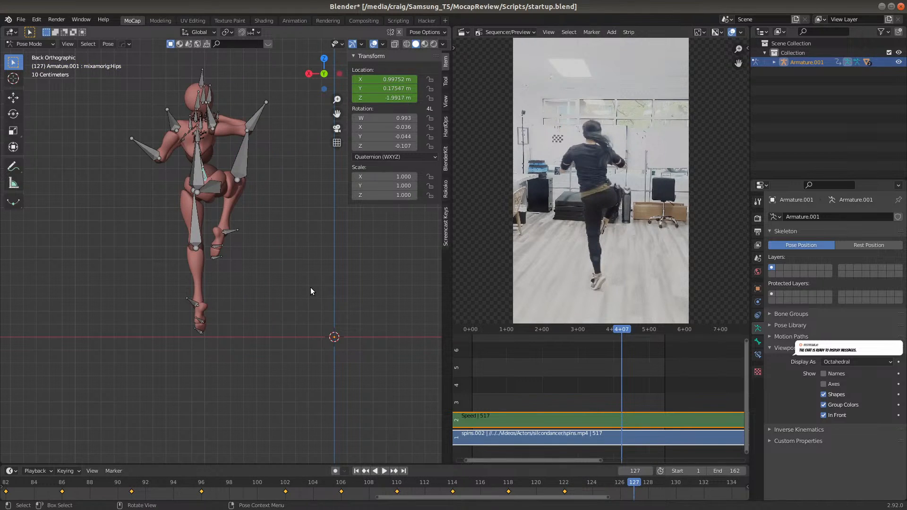
key("g")
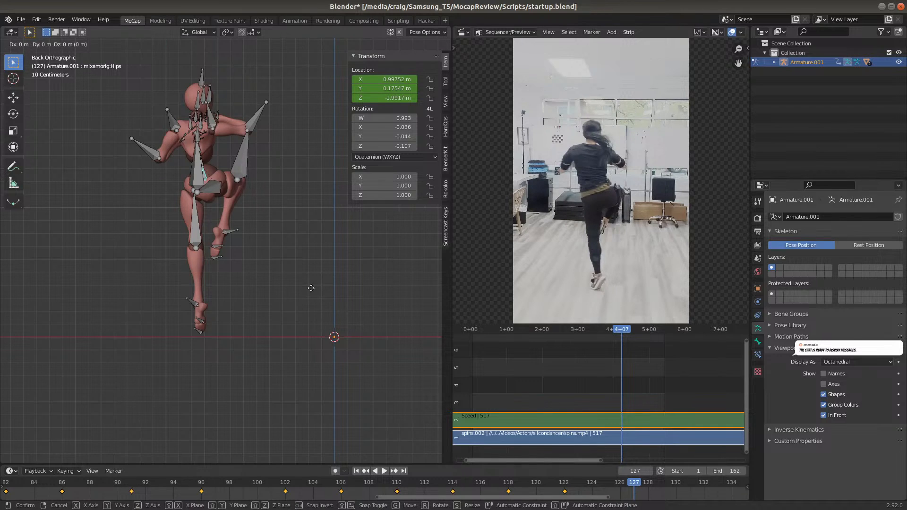
left_click(359, 292)
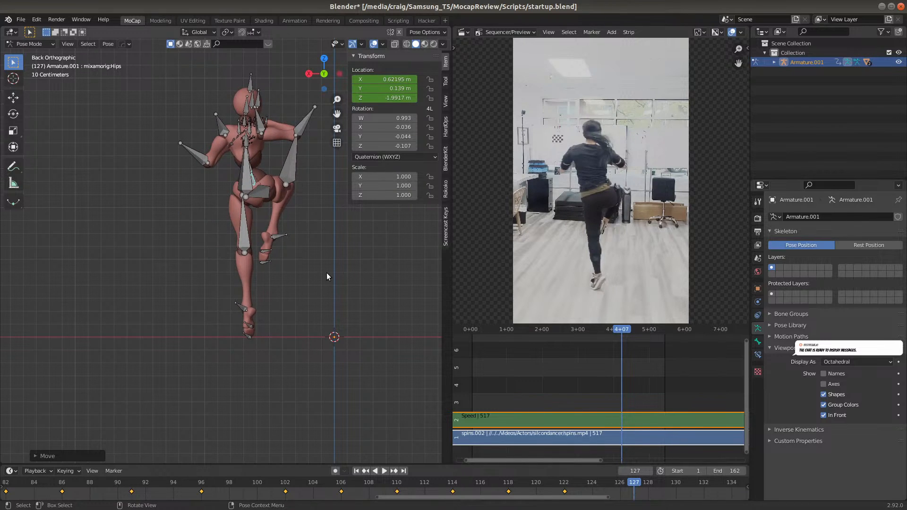
key("i")
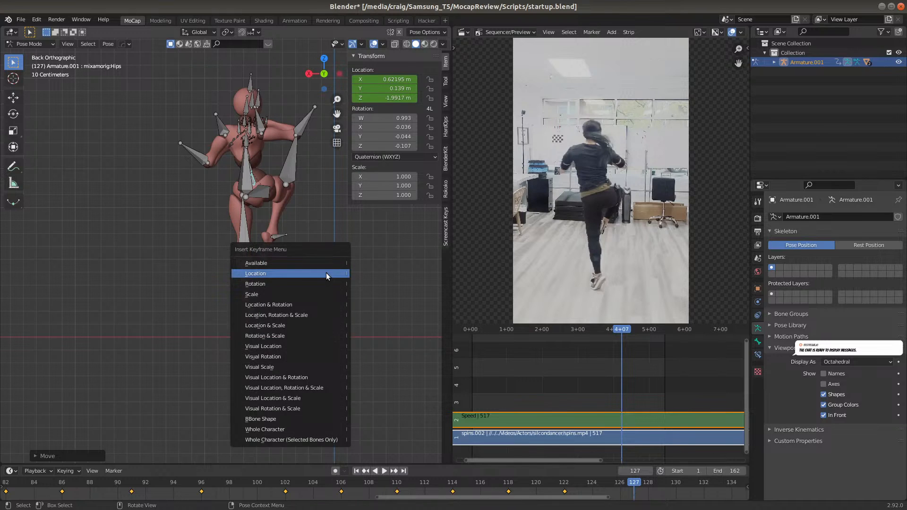
left_click(326, 273)
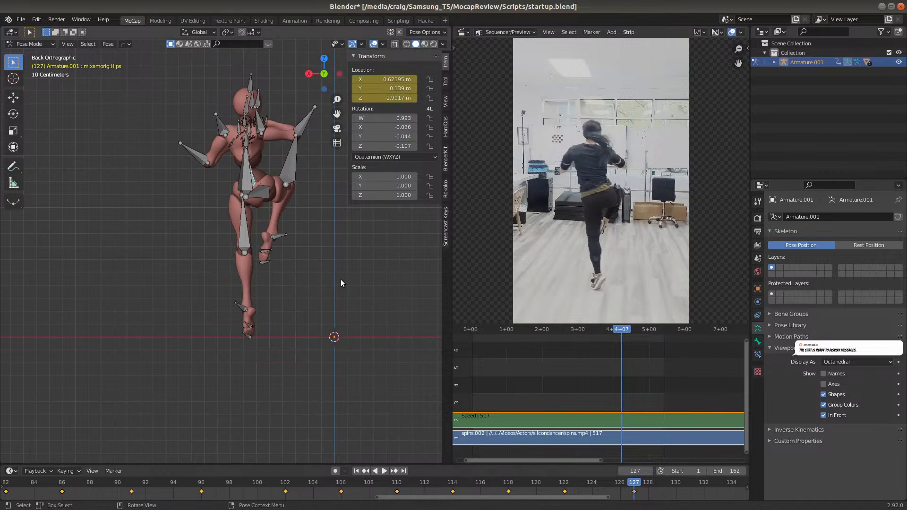
At frame 133, move the Hips bone about 0.25 m along positive global X and 0.30 m down global Z, and insert a Location keyframe
left_click(723, 481)
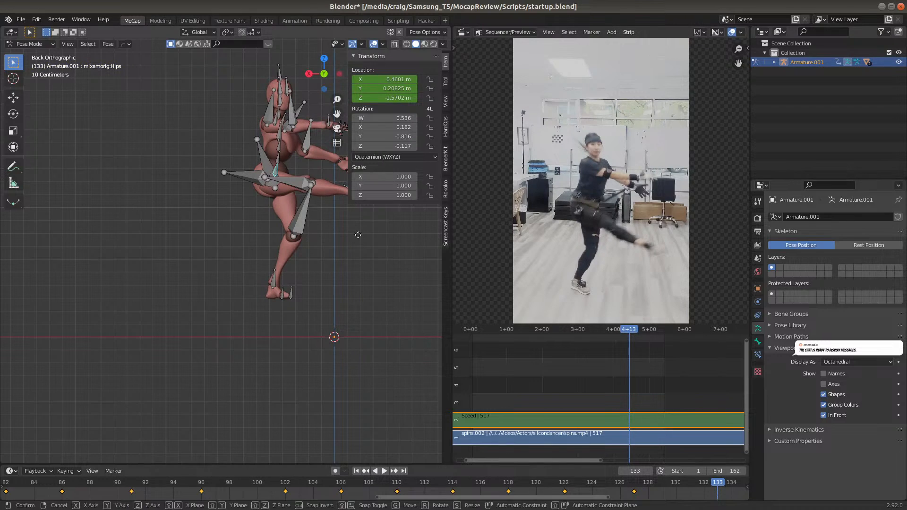
key("g")
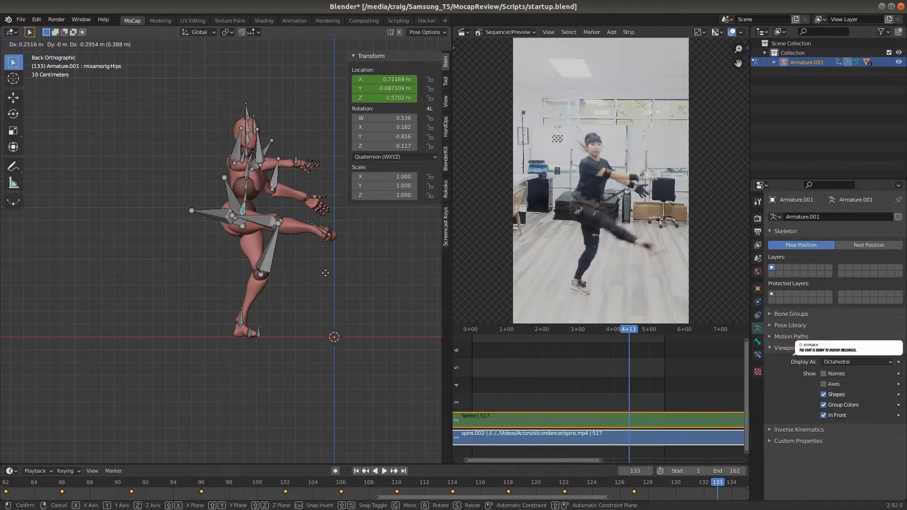
left_click(326, 273)
key("i")
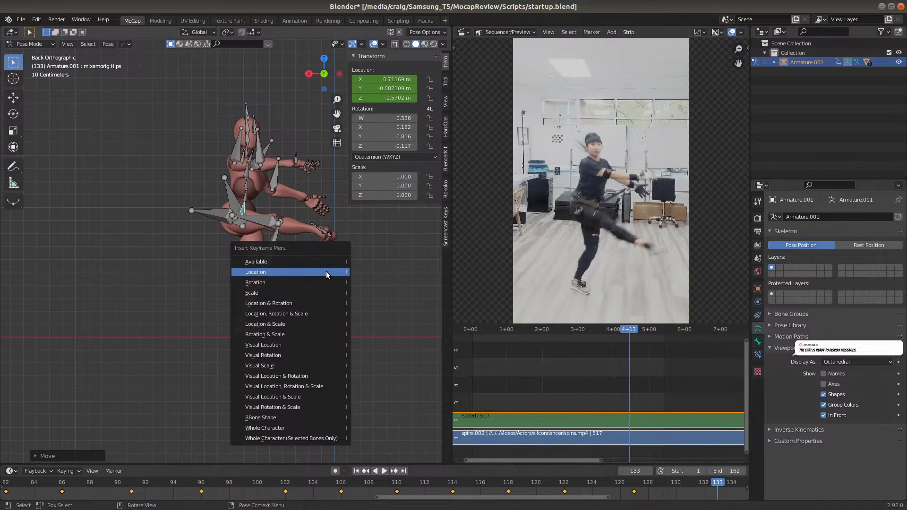
left_click(325, 271)
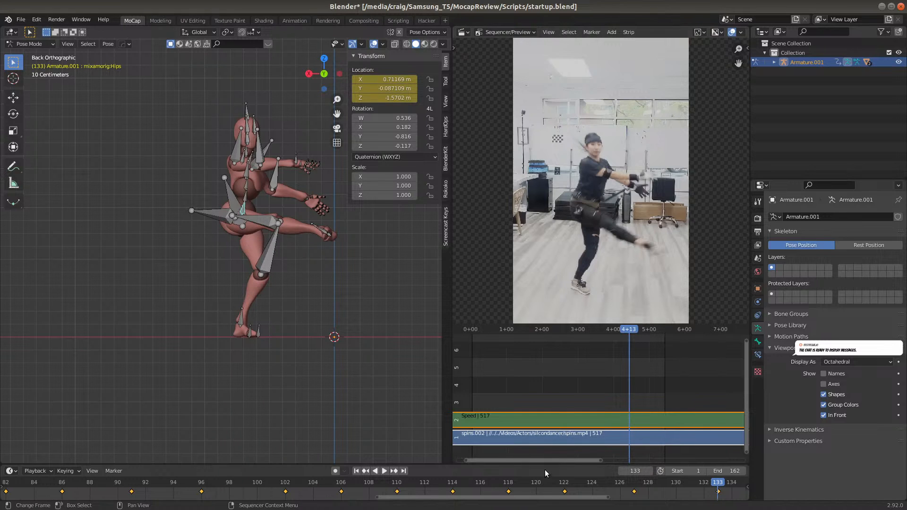
At frame 139, move the Hips bone about 0.19 m along positive global X and 0.24 m up global Z, and insert a Location keyframe
left_click_drag(548, 498, 669, 497)
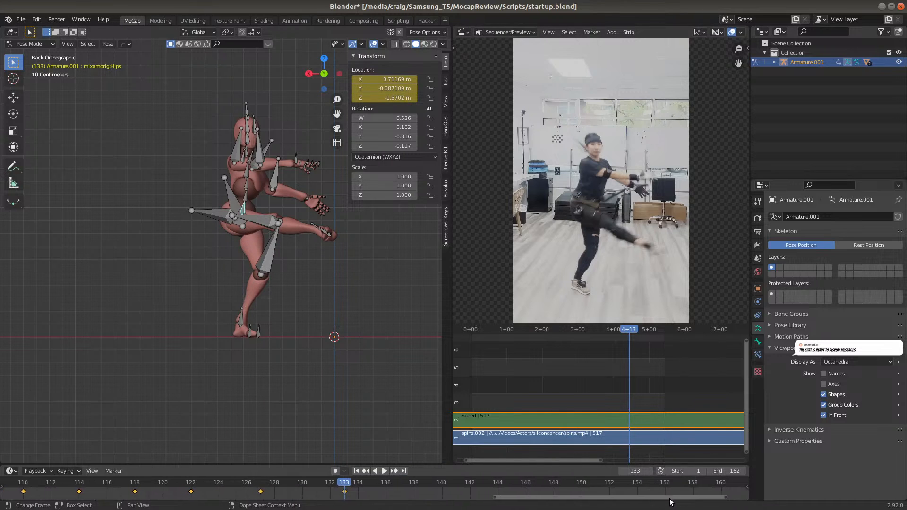
left_click(433, 482)
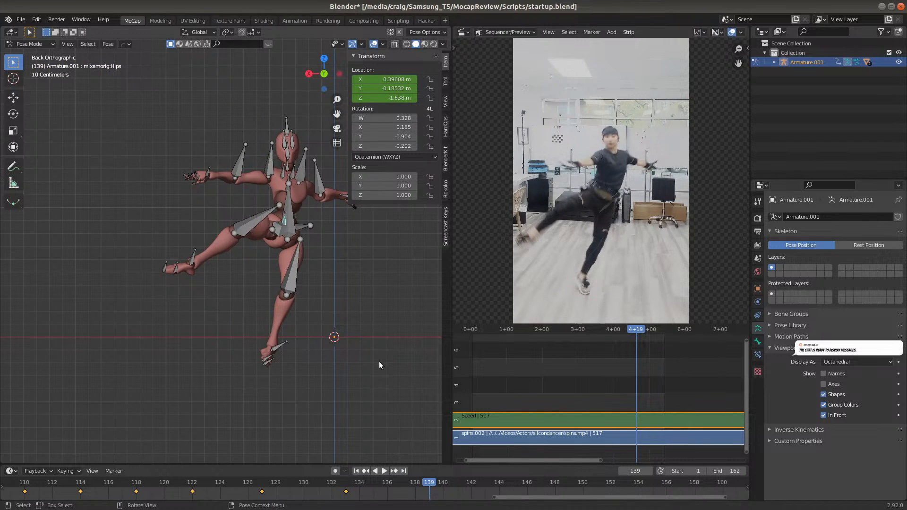
key("g")
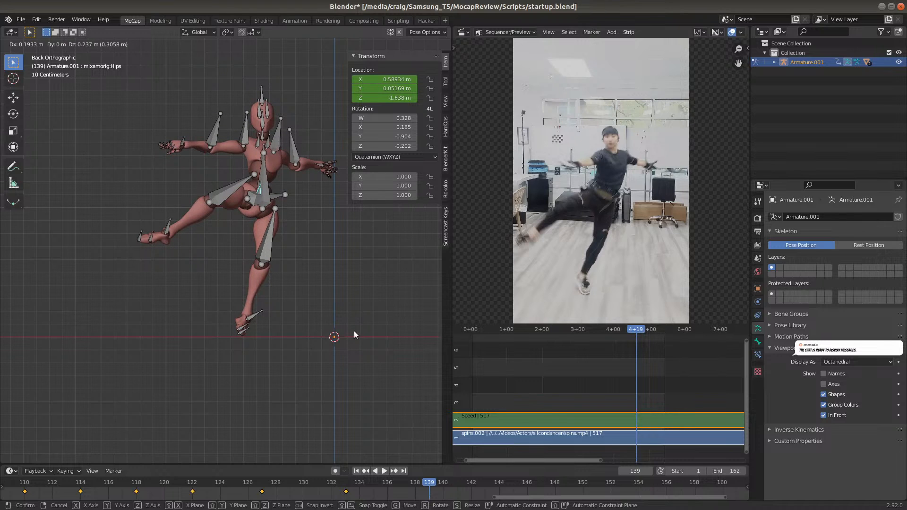
left_click(353, 331)
key("i")
left_click(354, 363)
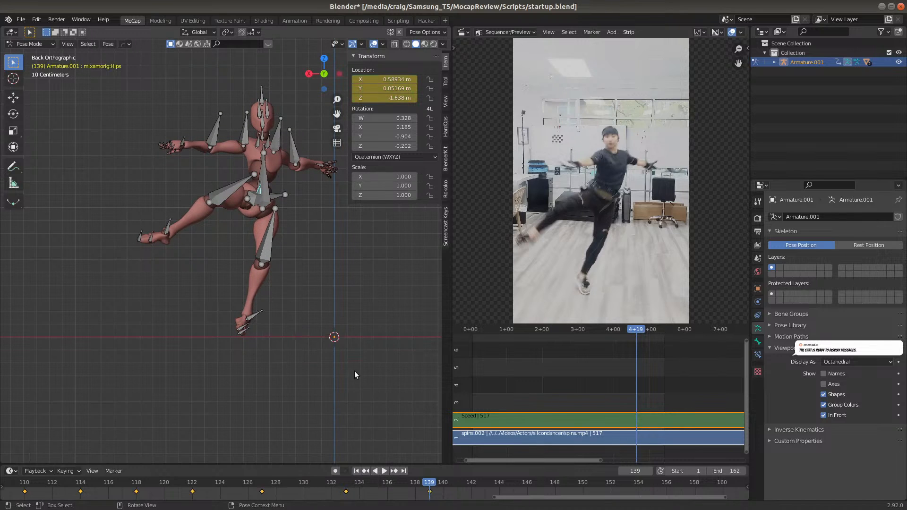
Play back the corrected stretch up to about frame 140 to check the standing foot's grounding and the sideways drift
left_click(402, 483)
key("space")
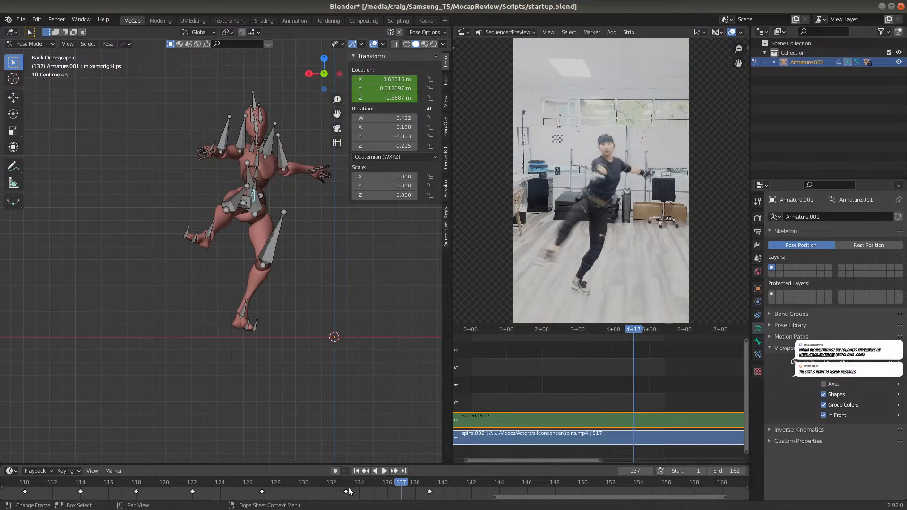
left_click(276, 482)
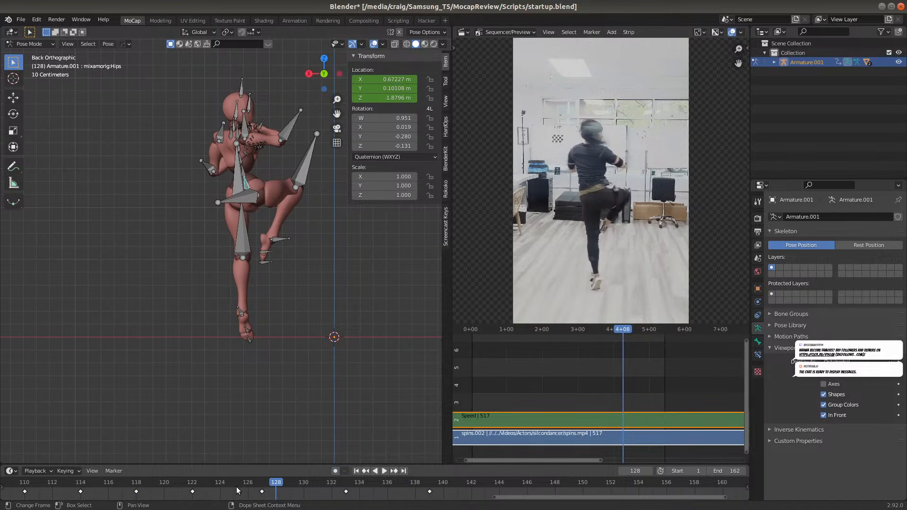
key("space")
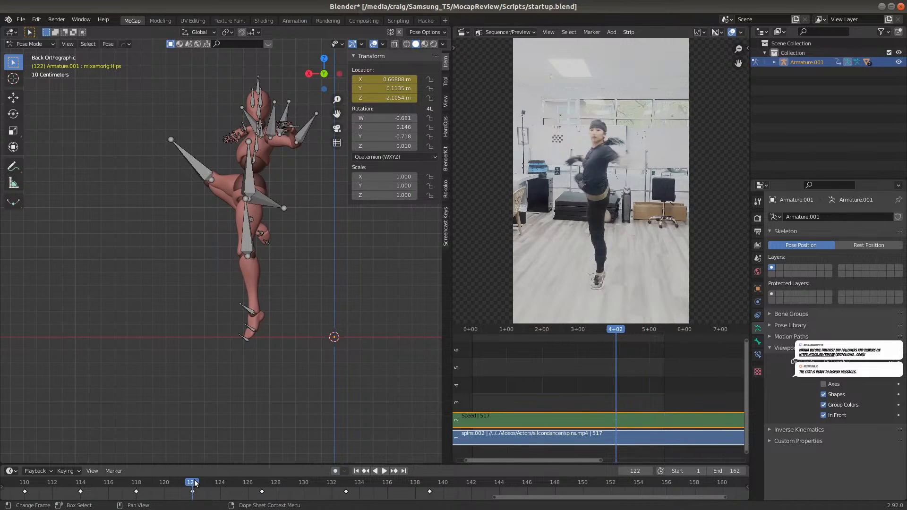
key("space")
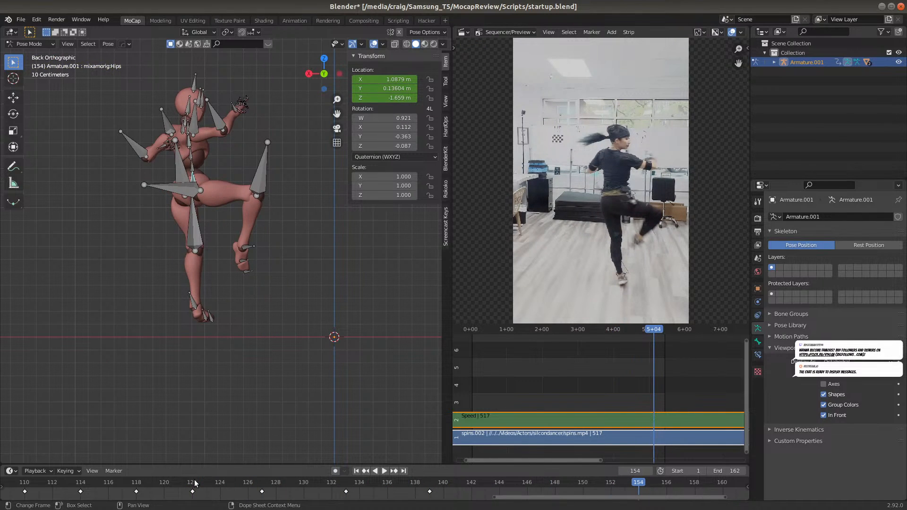
left_click(60, 482)
key("space")
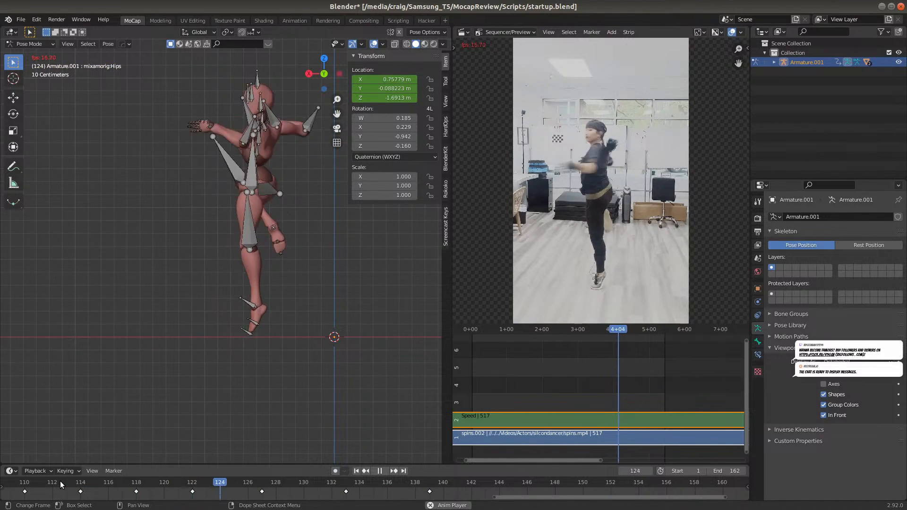
key("space")
key("space")
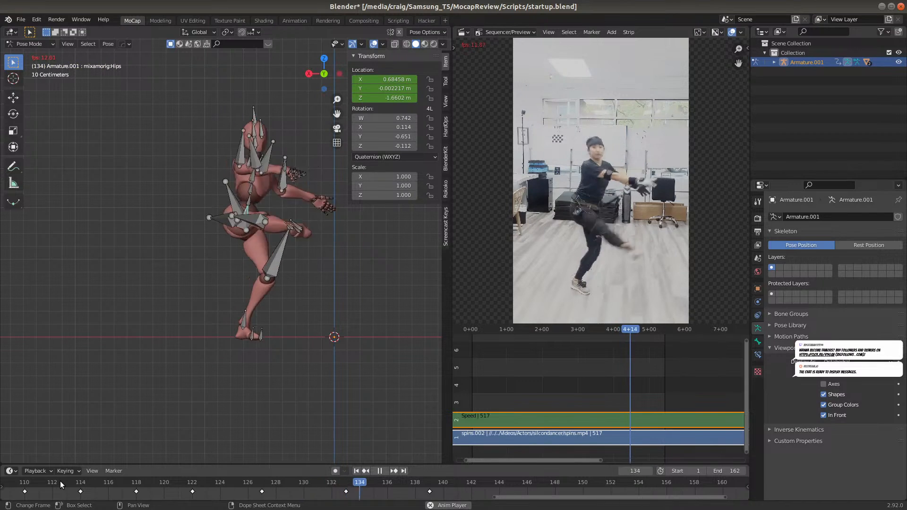
key("space")
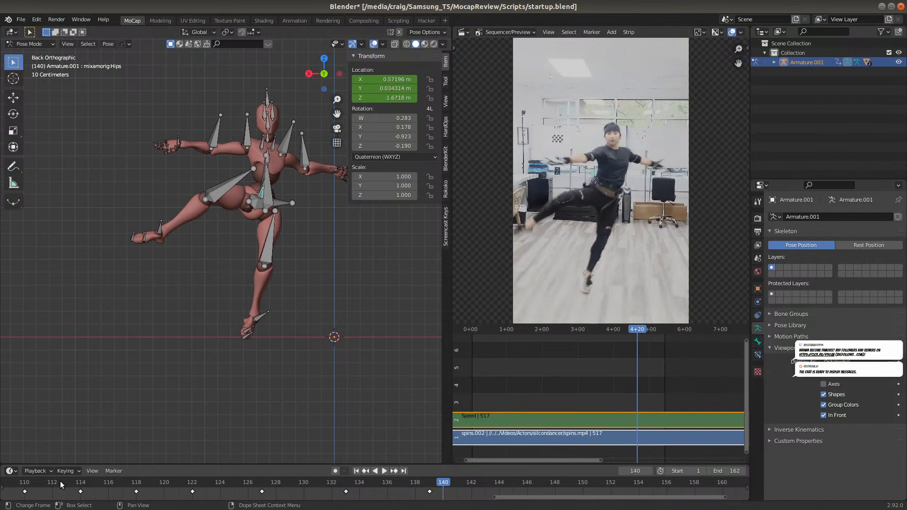
Step back and forth between frames 134 and 139 to examine the foot contact between the last two hip keyframes
left_click(397, 482)
key("space")
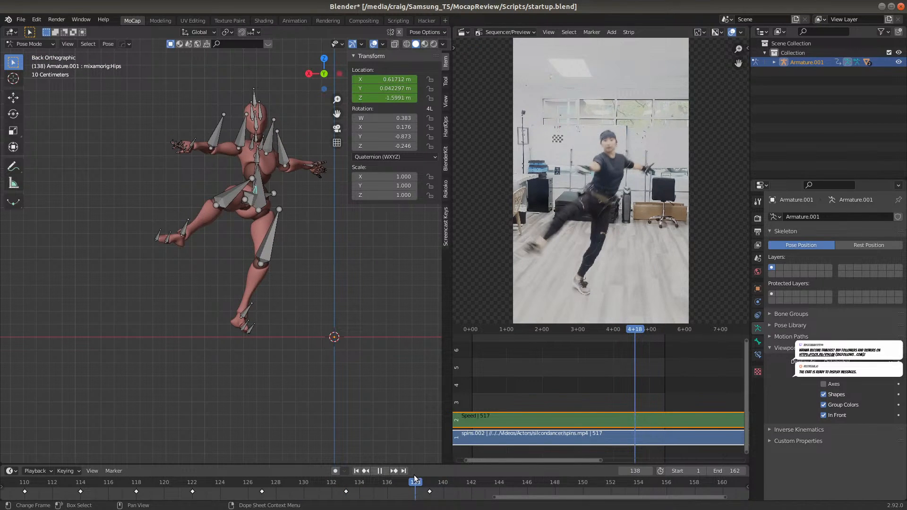
left_click(391, 482)
key("space")
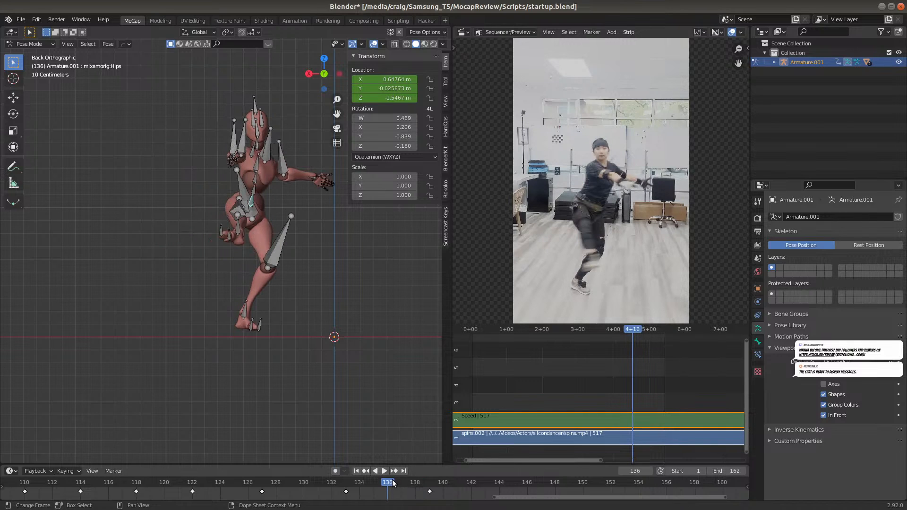
left_click_drag(374, 480, 355, 482)
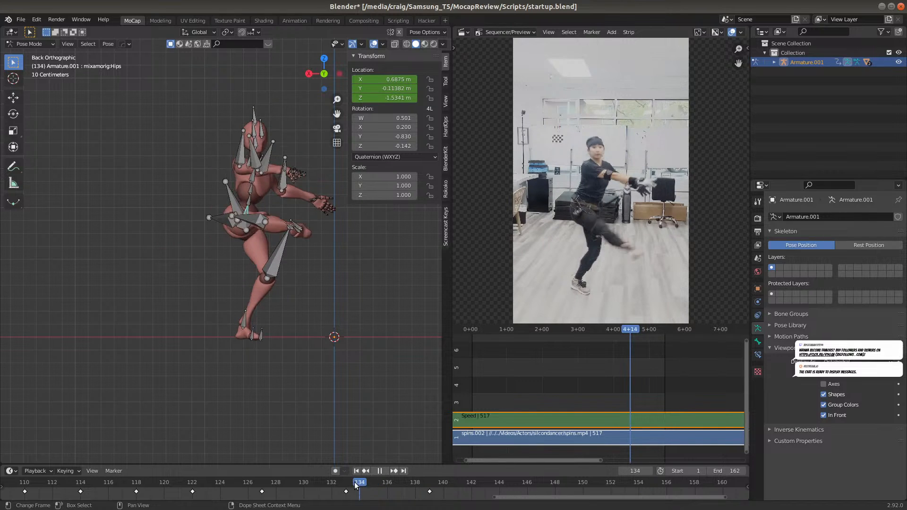
left_click(395, 483)
key("space")
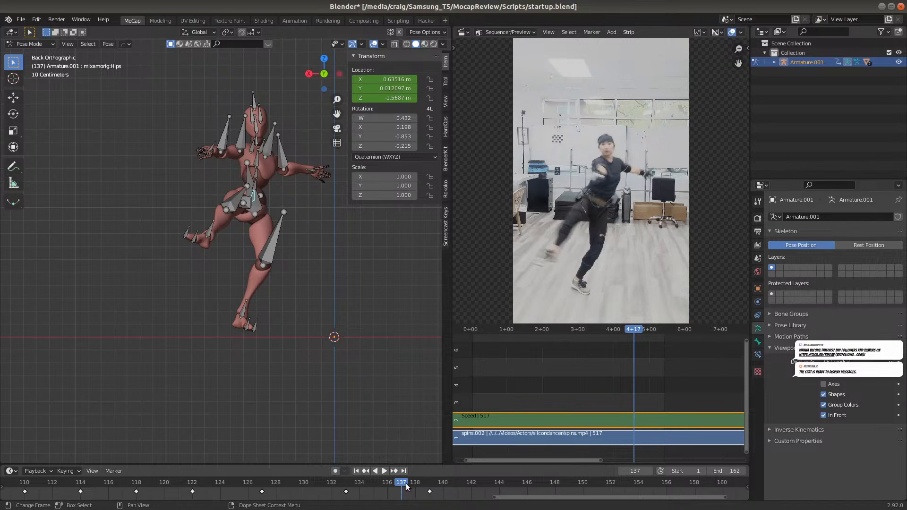
left_click(425, 483)
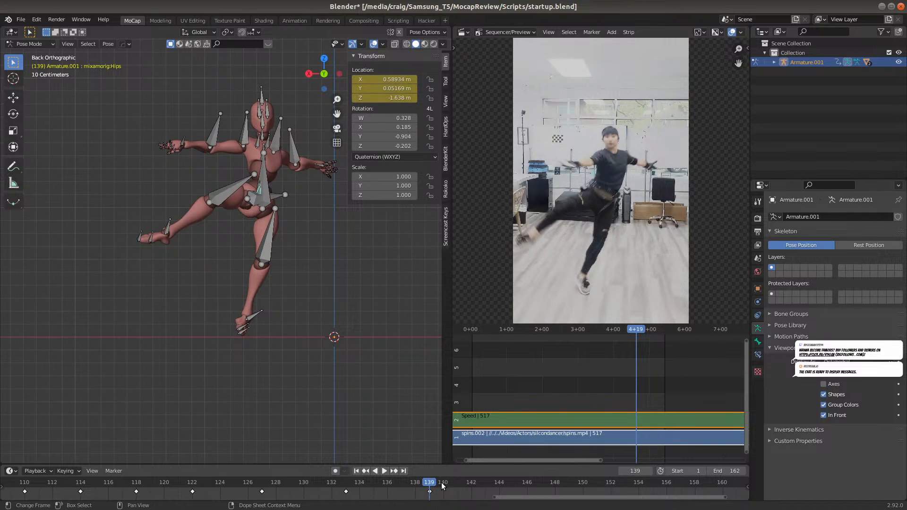
At frame 139, move the Hips bone about 0.07 m along negative global X and 0.015 m down global Z, and insert a Location keyframe
left_click(341, 481)
key("space")
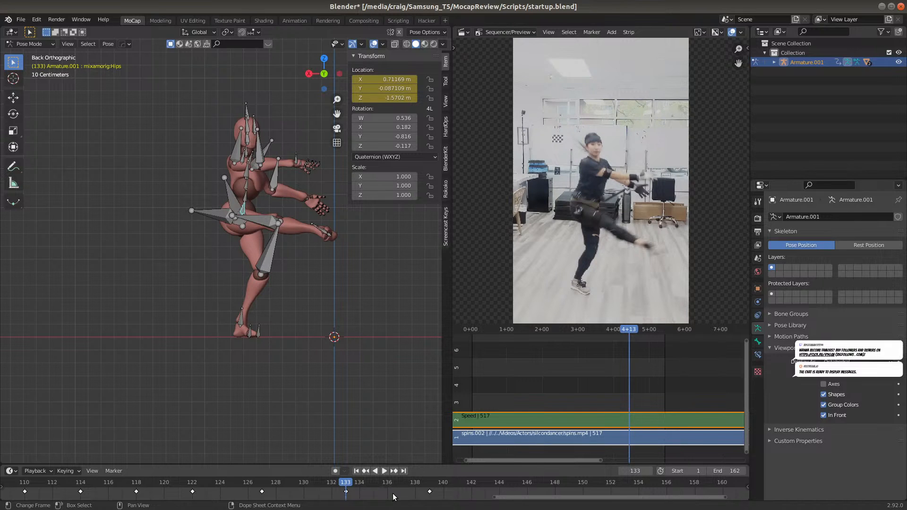
left_click(428, 483)
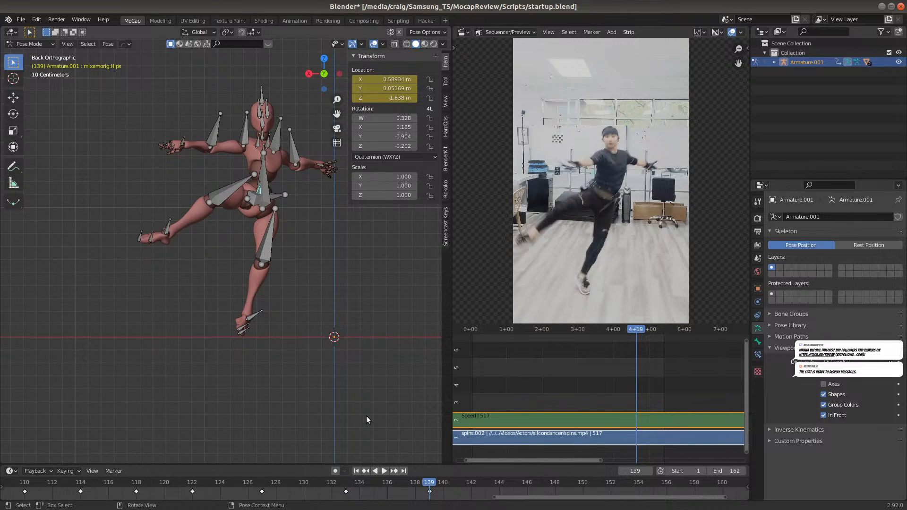
key("g")
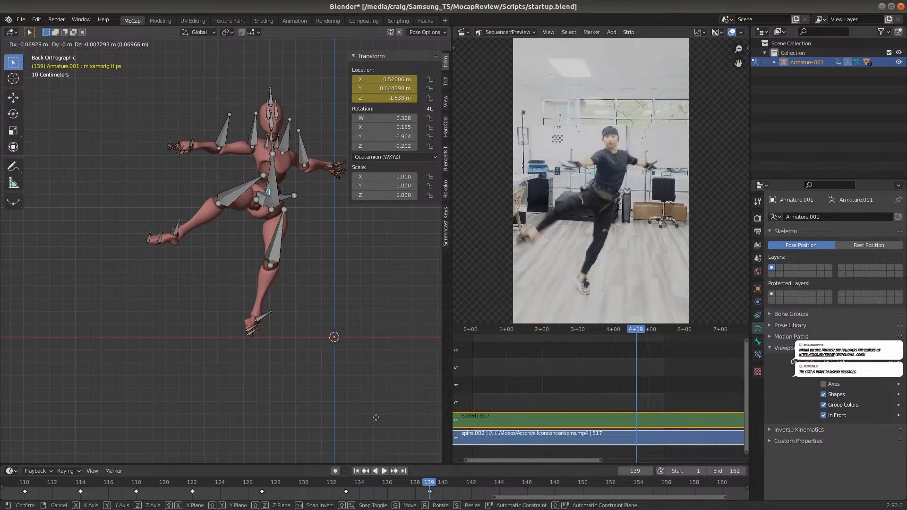
left_click(371, 410)
key("i")
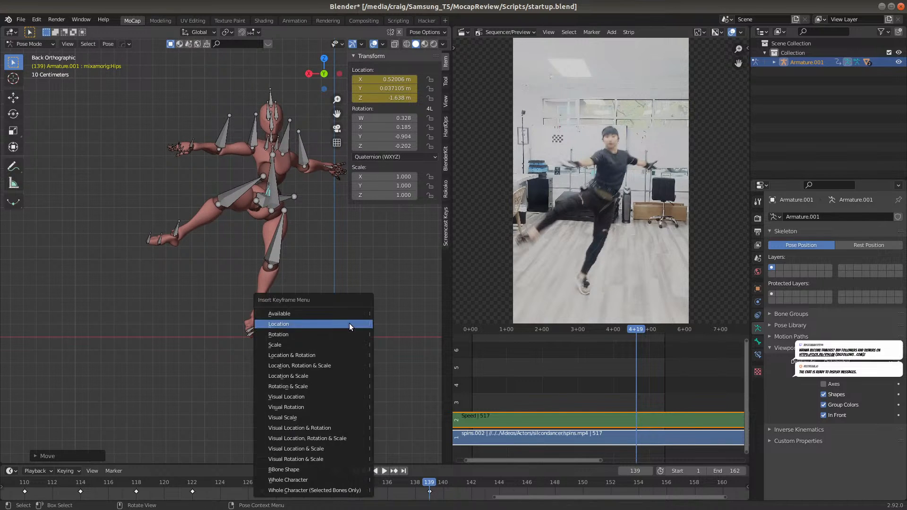
left_click(350, 324)
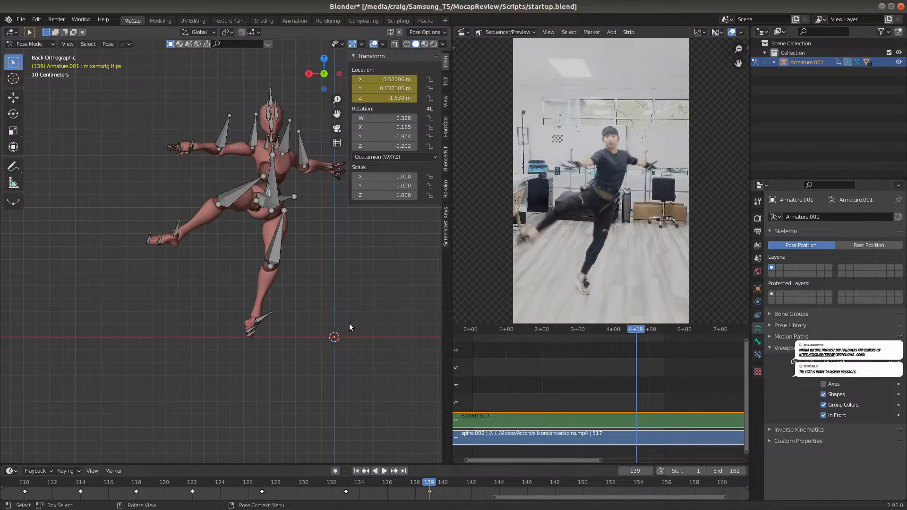
At frame 137, move the Hips bone about 0.02 m along positive global X and 0.03 m down global Z, and insert a Location keyframe
left_click(420, 482)
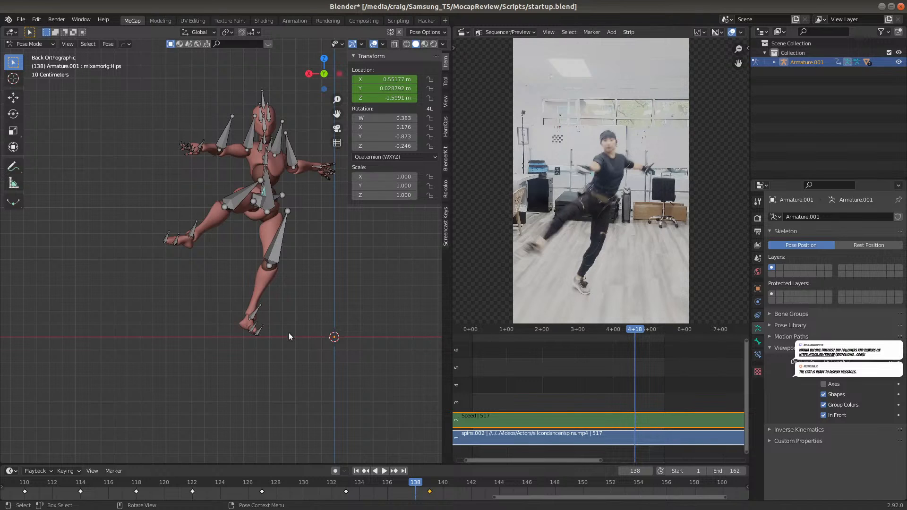
left_click_drag(420, 486, 426, 487)
left_click(417, 487)
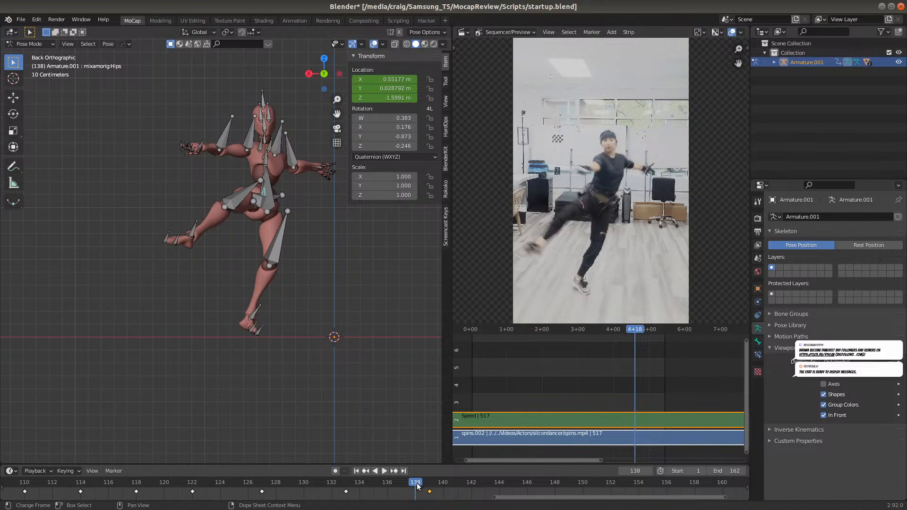
left_click(403, 483)
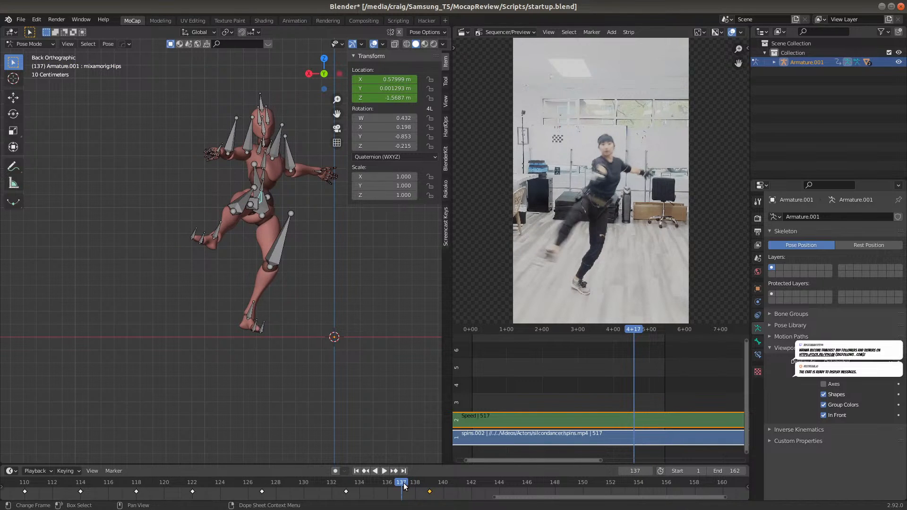
left_click(384, 471)
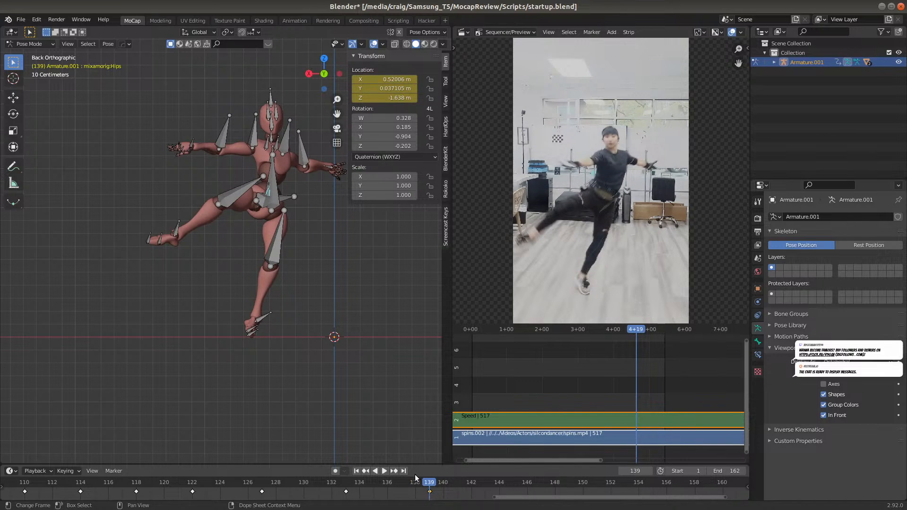
left_click(401, 482)
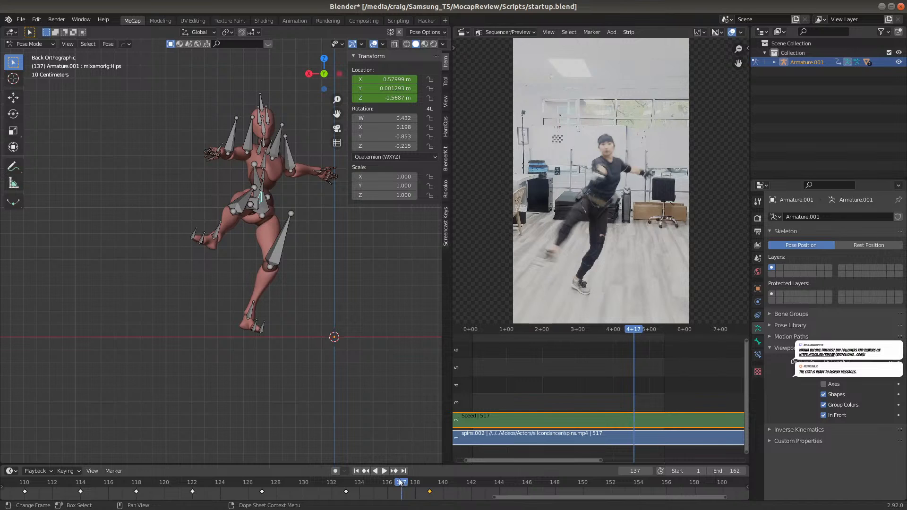
key("g")
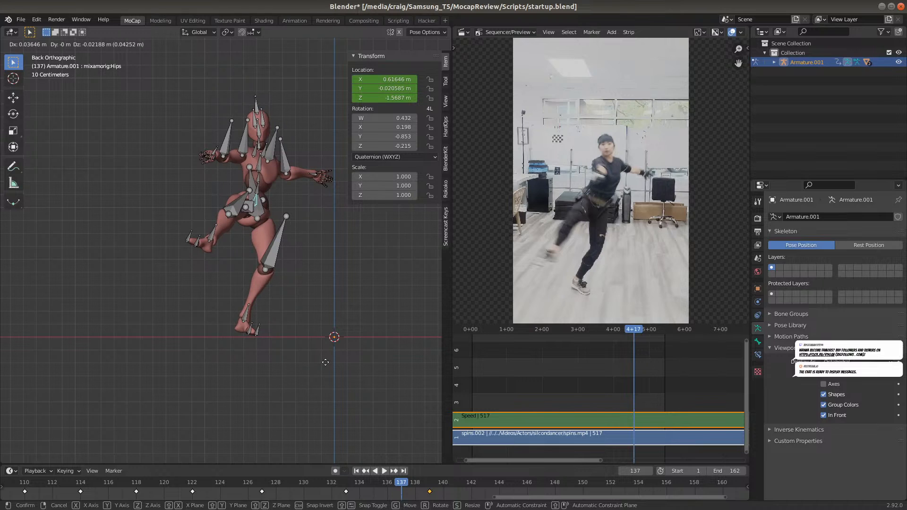
left_click(326, 361)
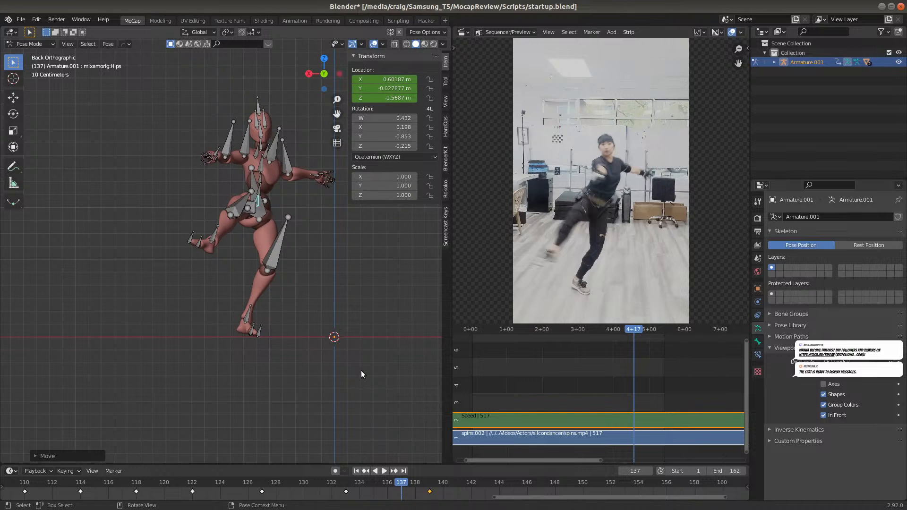
key("i")
left_click(330, 331)
At frame 134, raise the Hips bone about 0.026 m along global Z and insert a Location keyframe
key("Right")
left_click(384, 481)
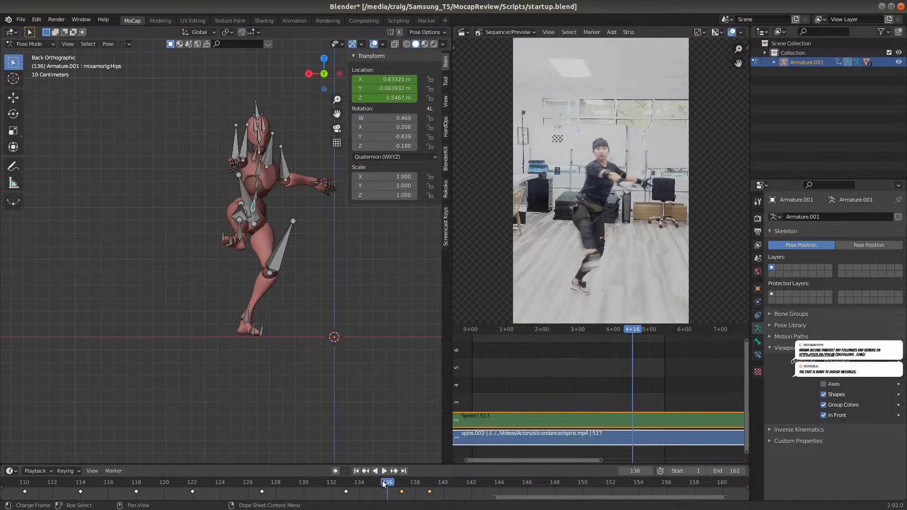
left_click(359, 482)
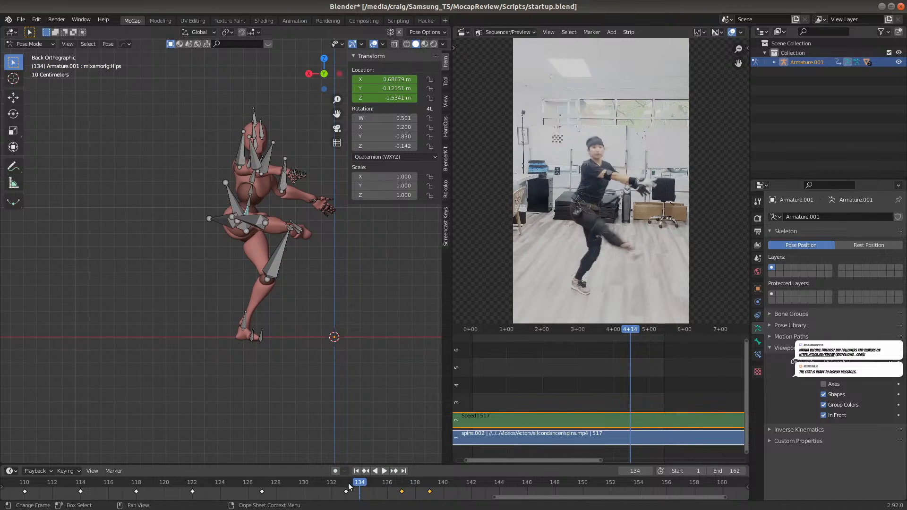
left_click(342, 482)
left_click(361, 484)
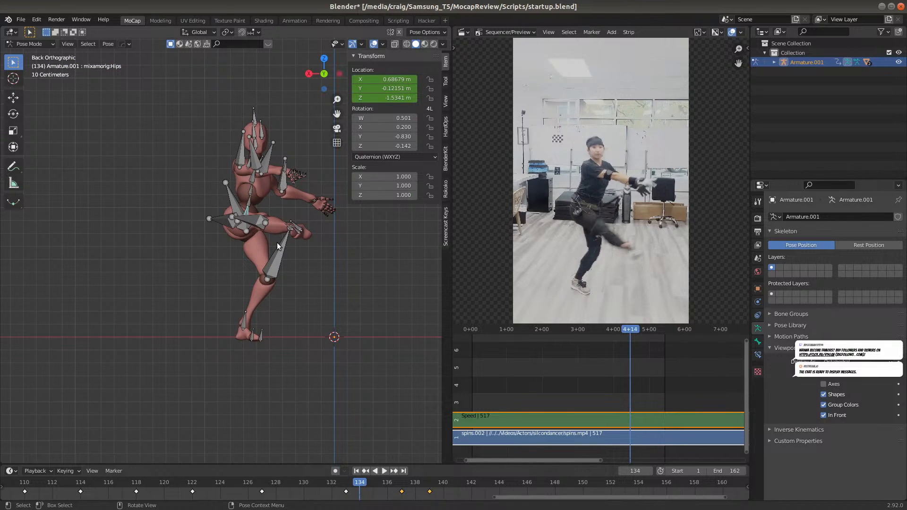
key("g")
key("z")
left_click(294, 298)
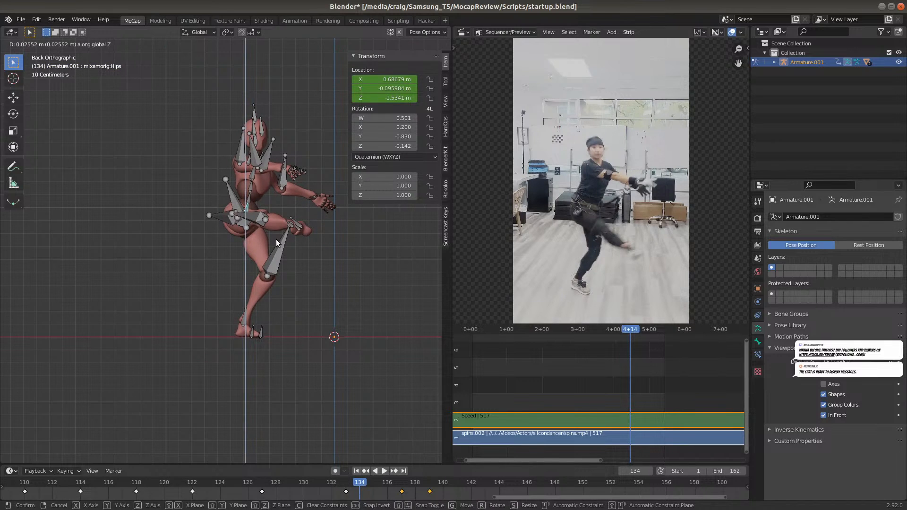
key("i")
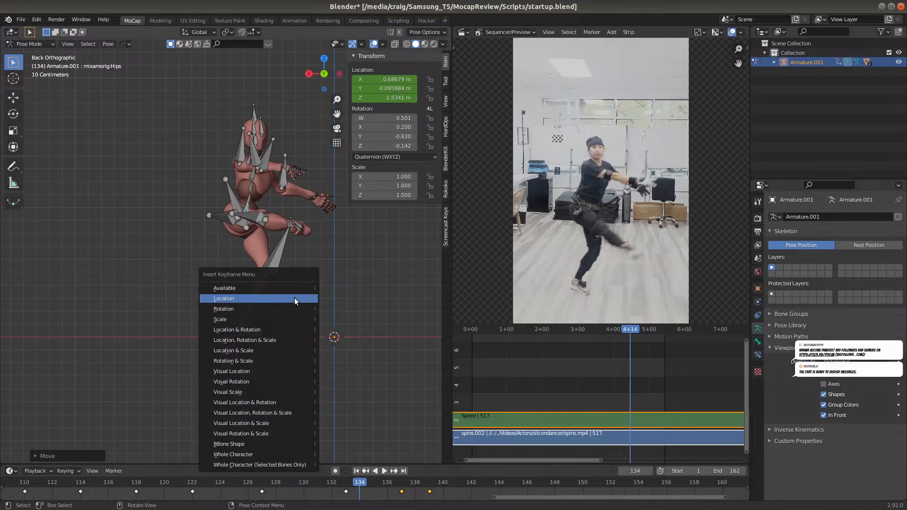
left_click(294, 298)
Compare the standing foot's placement between frames 139 and 146 with the reference video
left_click_drag(527, 497, 557, 493)
left_click(320, 481)
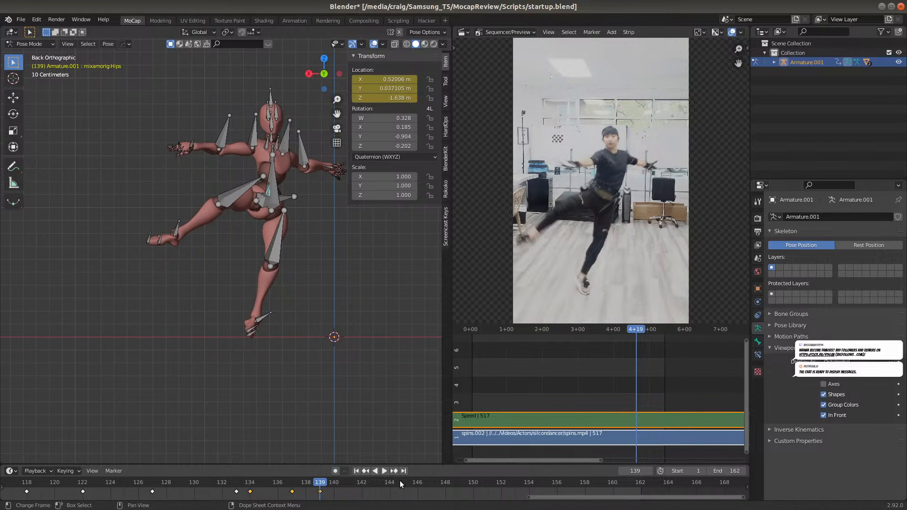
left_click(399, 480)
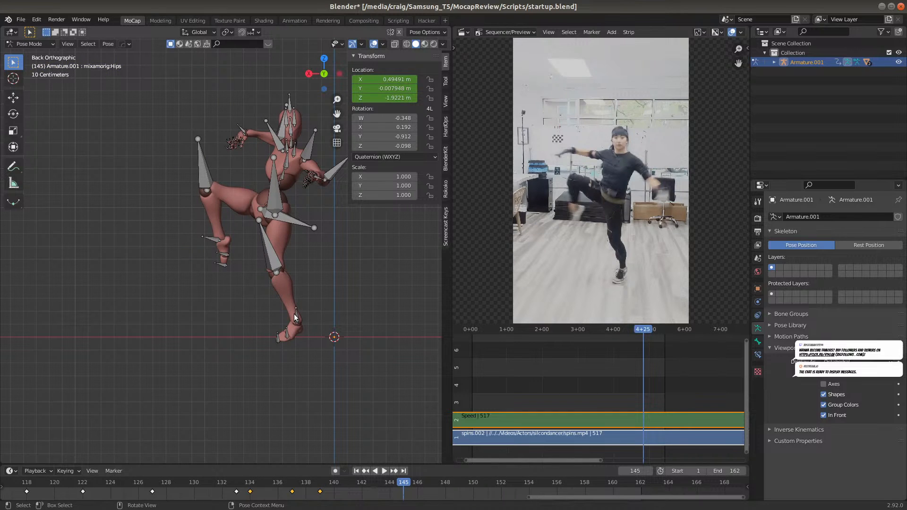
key("g")
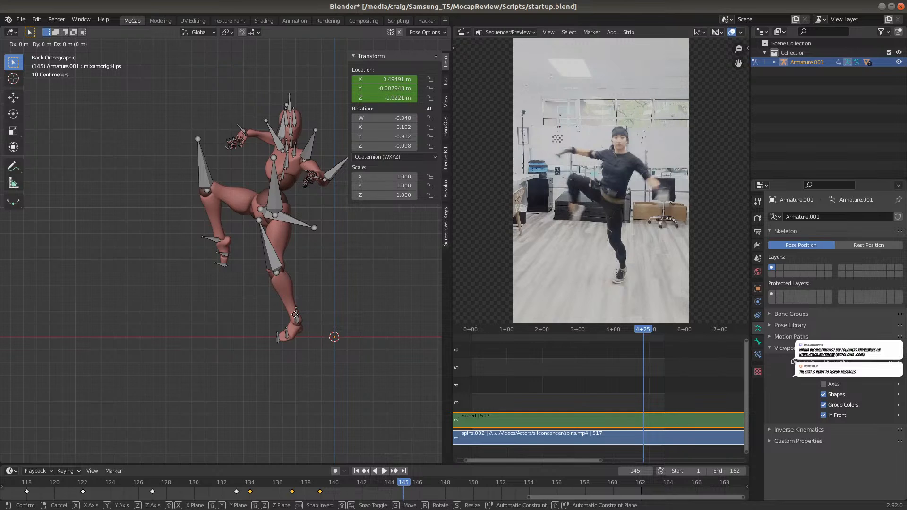
right_click(295, 314)
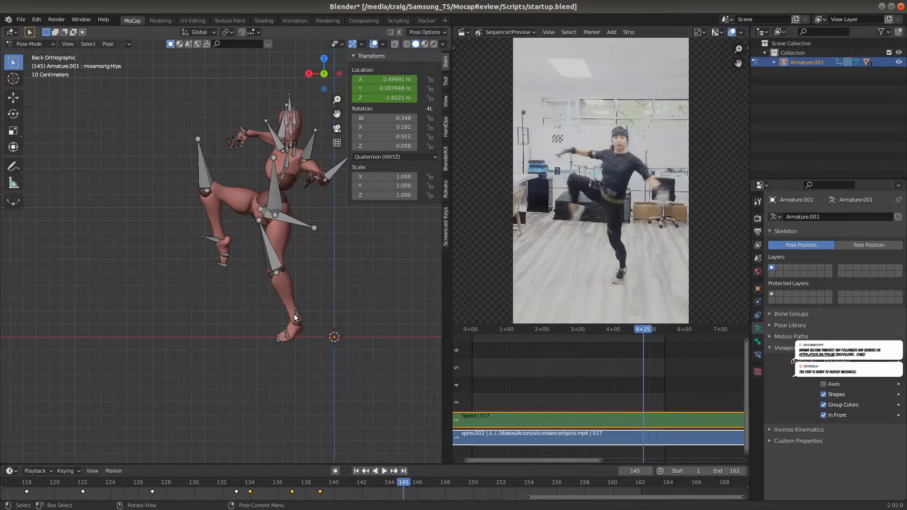
left_click(316, 483)
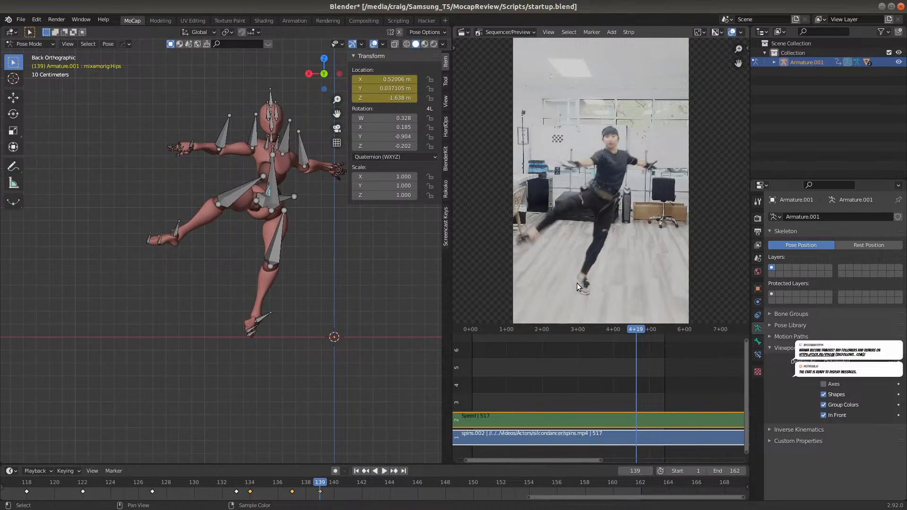
left_click(356, 483)
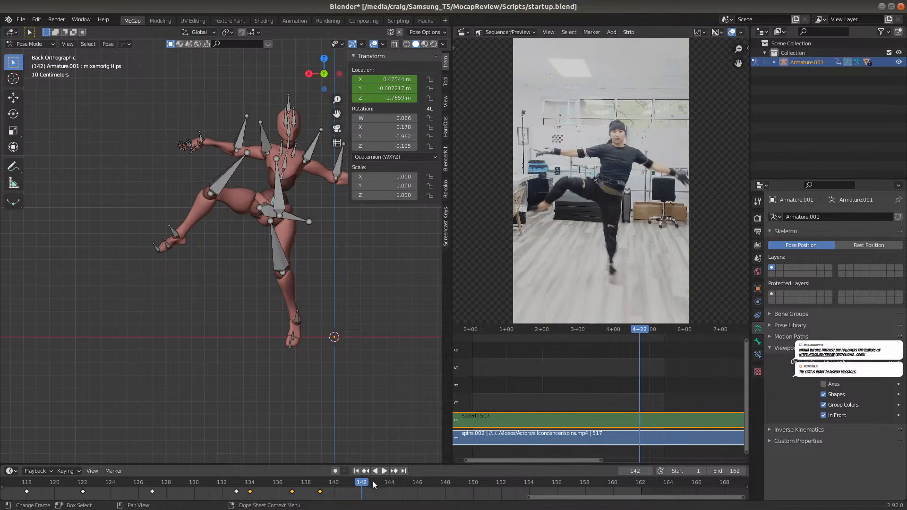
left_click(388, 483)
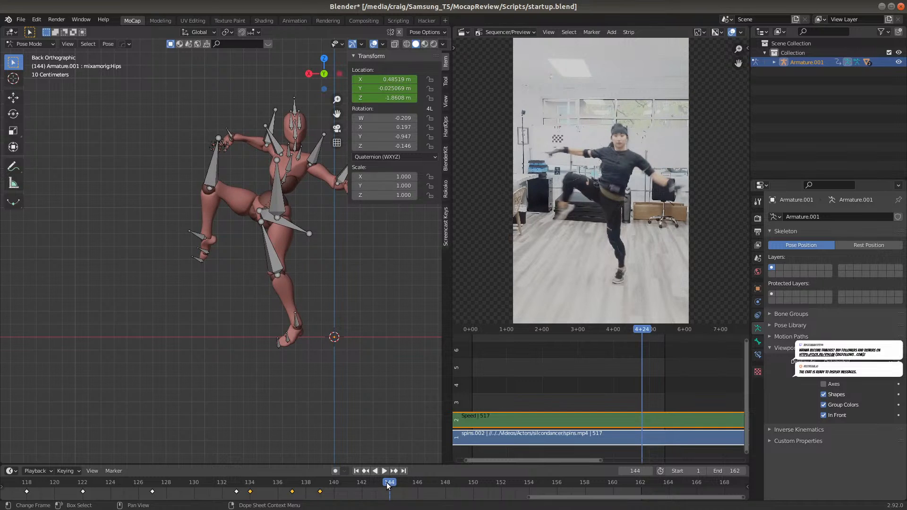
mouse_move(409, 483)
left_mouse_down()
mouse_move(434, 482)
mouse_move(412, 482)
left_mouse_up()
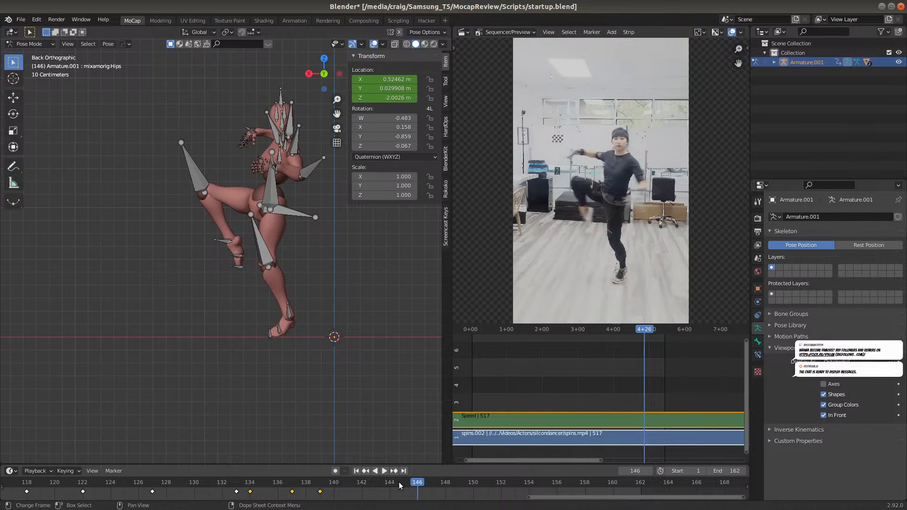
At frame 145, insert a Location keyframe for the Hips bone in its existing position
left_click(398, 482)
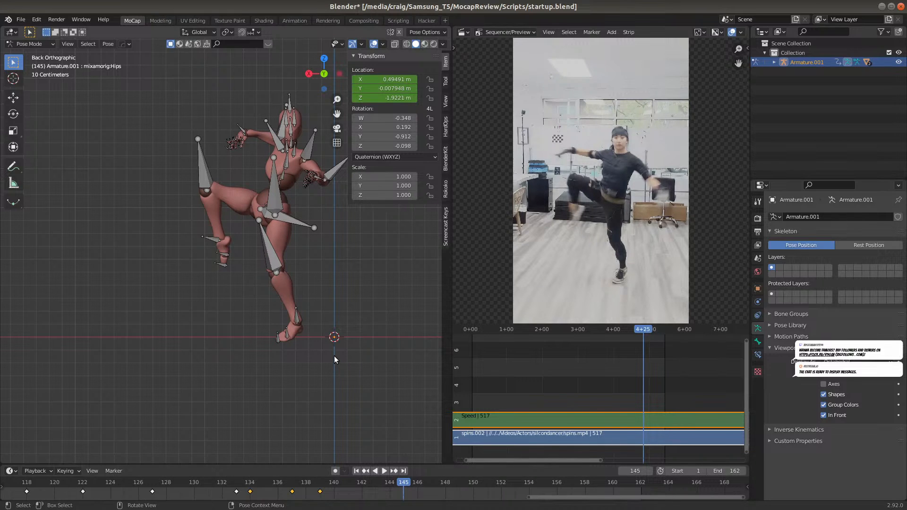
key("i")
left_click(311, 331)
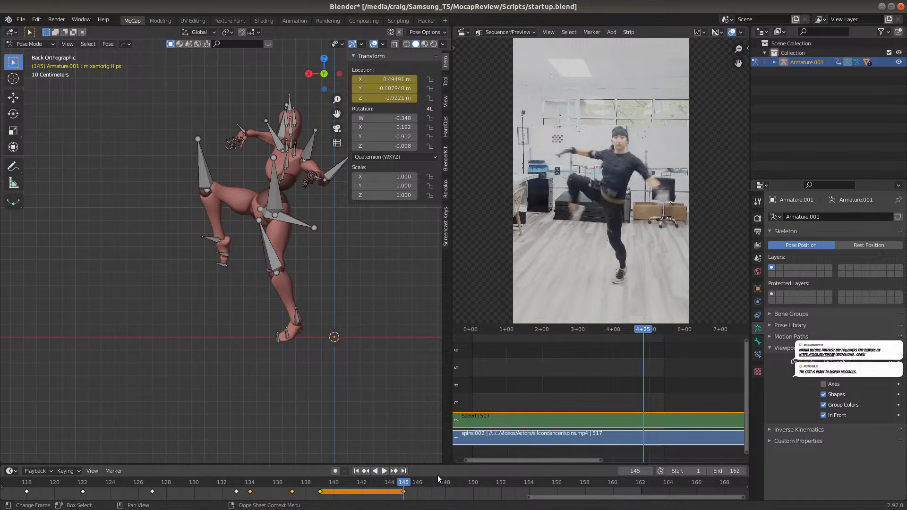
At frame 149, move the Hips bone about 0.39 m along negative global X and 0.05 m down global Z, and insert a Location keyframe
left_click_drag(438, 475, 457, 483)
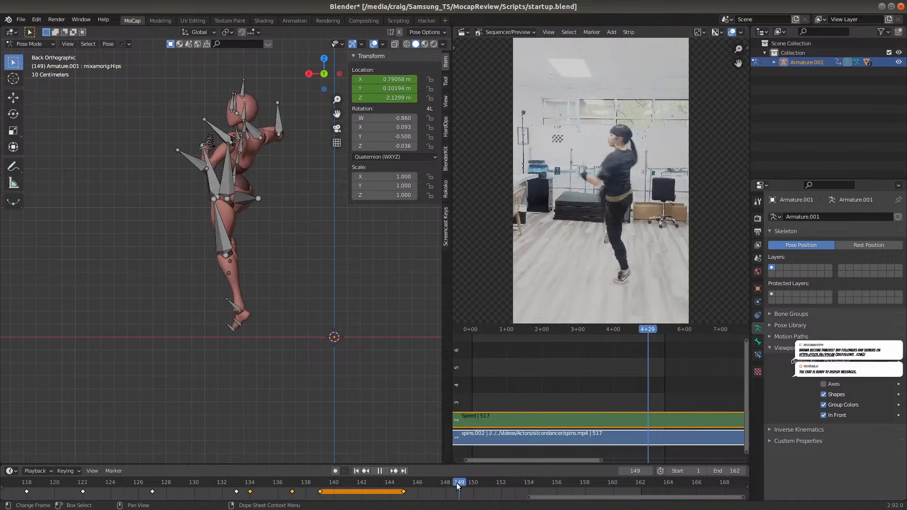
key("g")
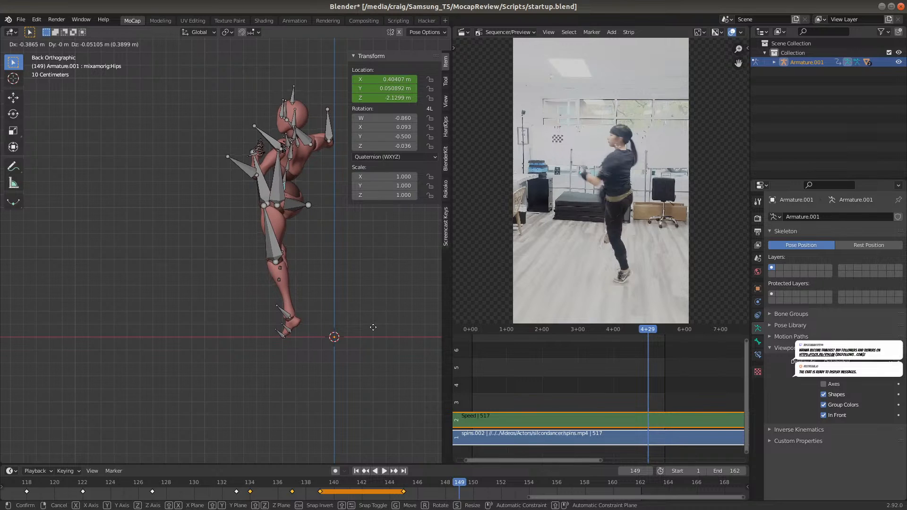
left_click(373, 327)
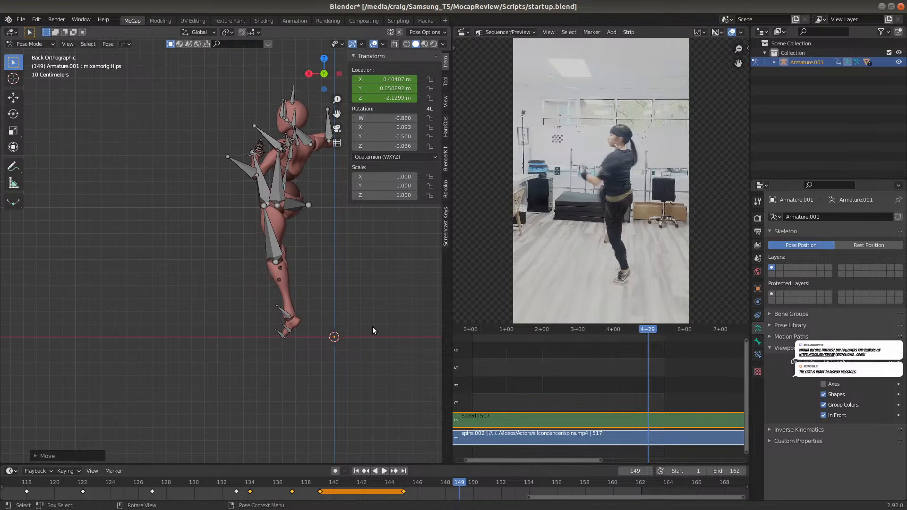
key("i")
left_click(348, 322)
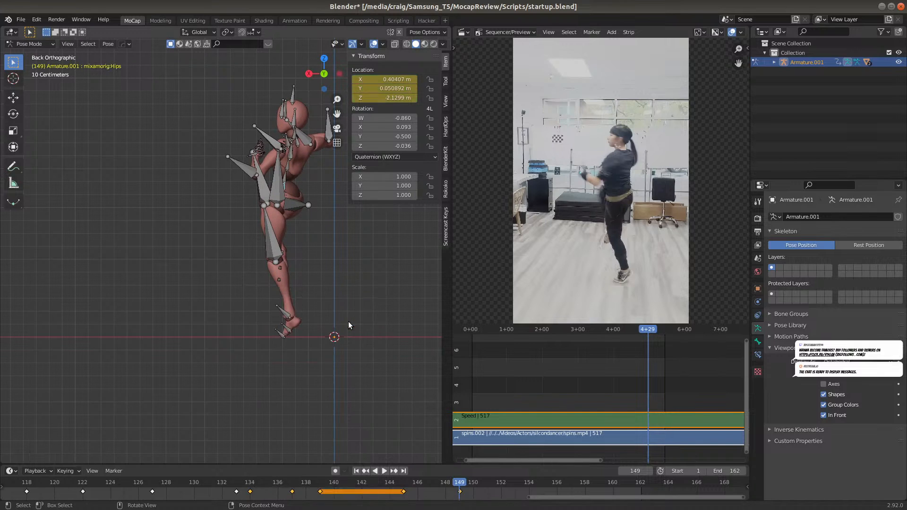
At frame 153, move the Hips bone about 0.19 m along negative global X and 0.04 m down global Z, and insert a Location keyframe
left_click(511, 480)
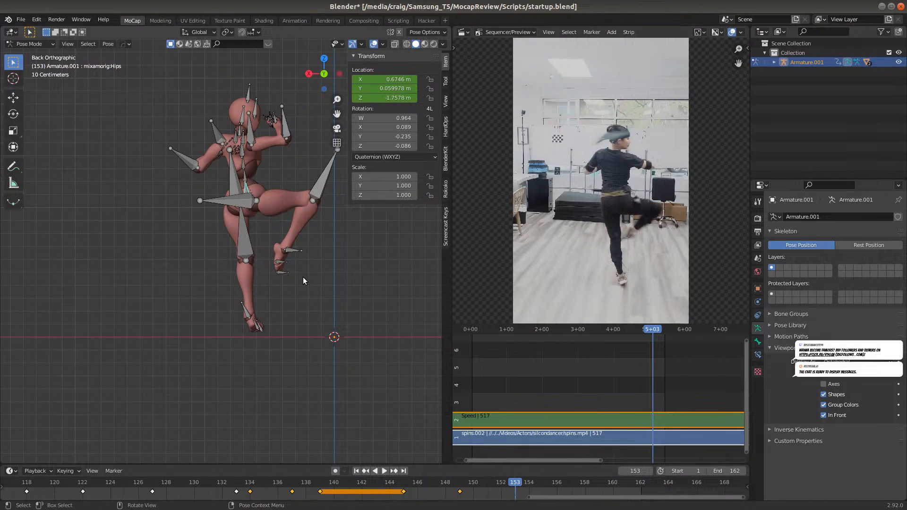
key("g")
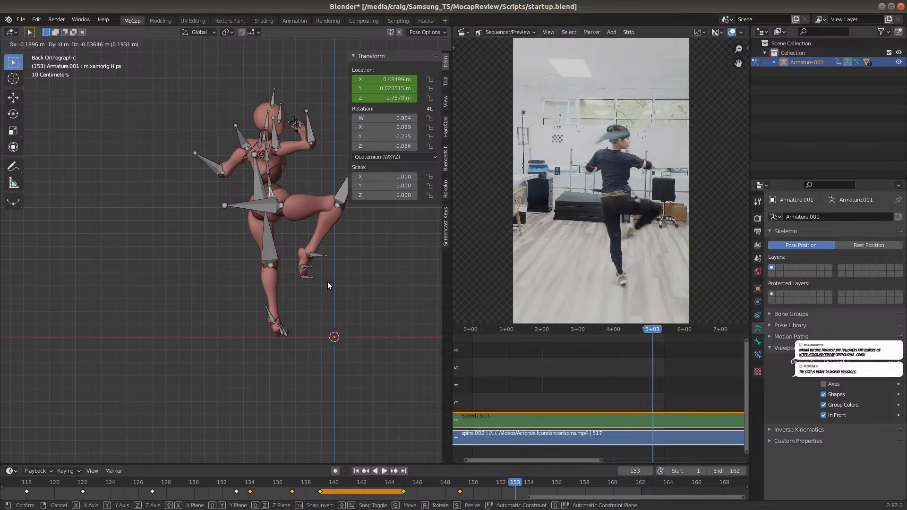
left_click(328, 282)
key("i")
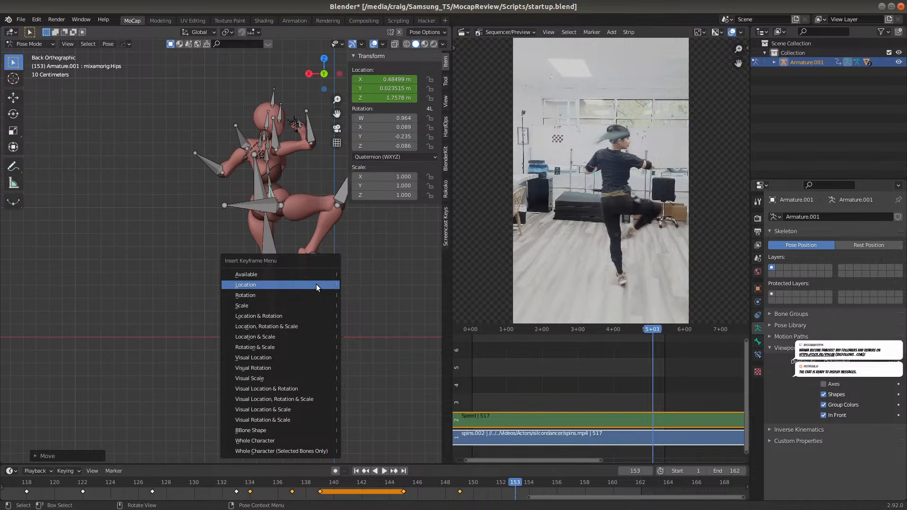
left_click(316, 285)
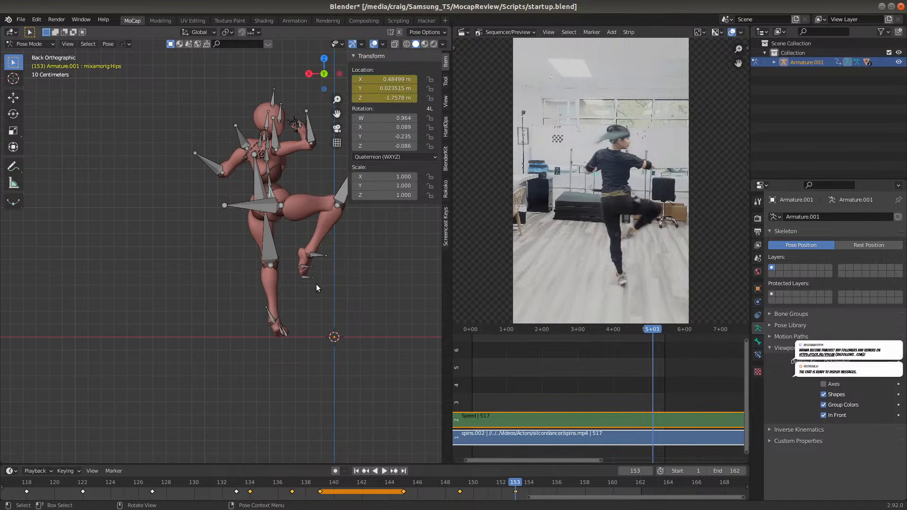
At frame 157, move the Hips bone about 0.23 m along positive global X and 0.08 m down global Z, and insert a Location keyframe
left_click(569, 480)
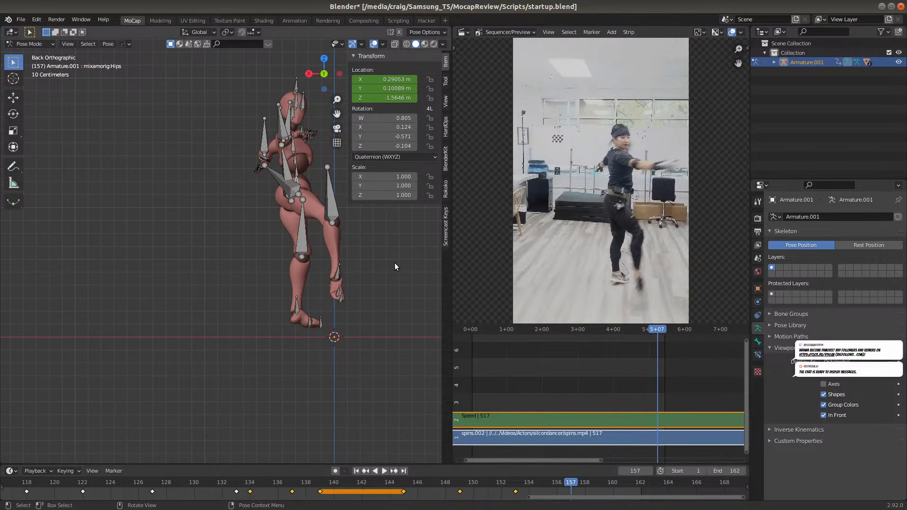
key("g")
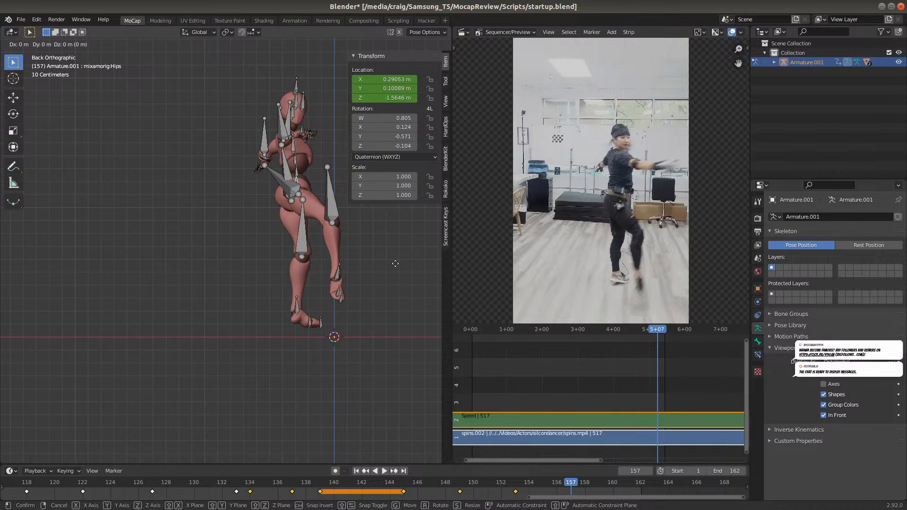
left_click(365, 273)
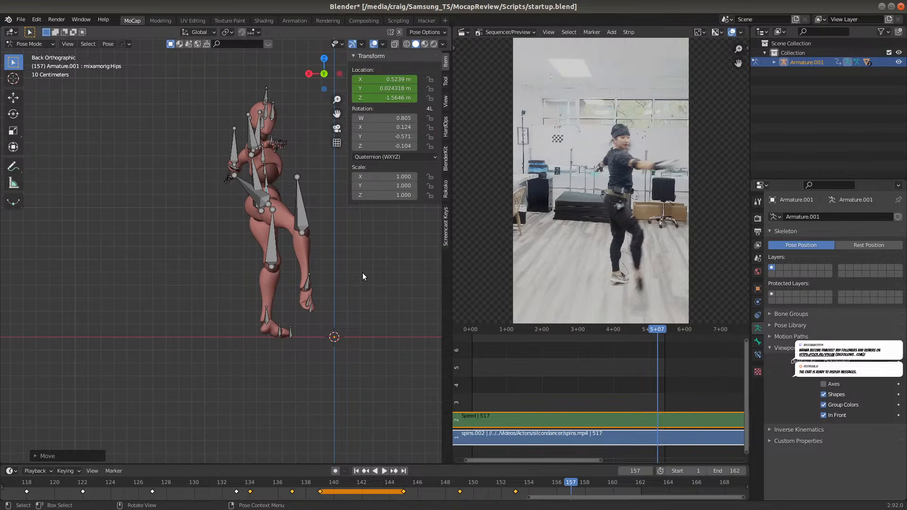
key("i")
left_click(362, 273)
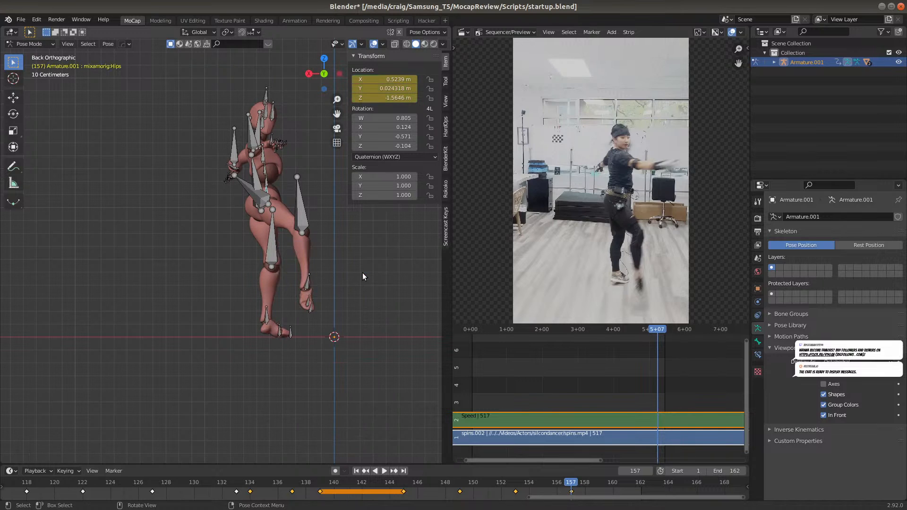
At frame 160, move the Hips bone about 0.04 m along positive global X and 0.09 m down global Z, and insert a Location keyframe
key("space")
key("space")
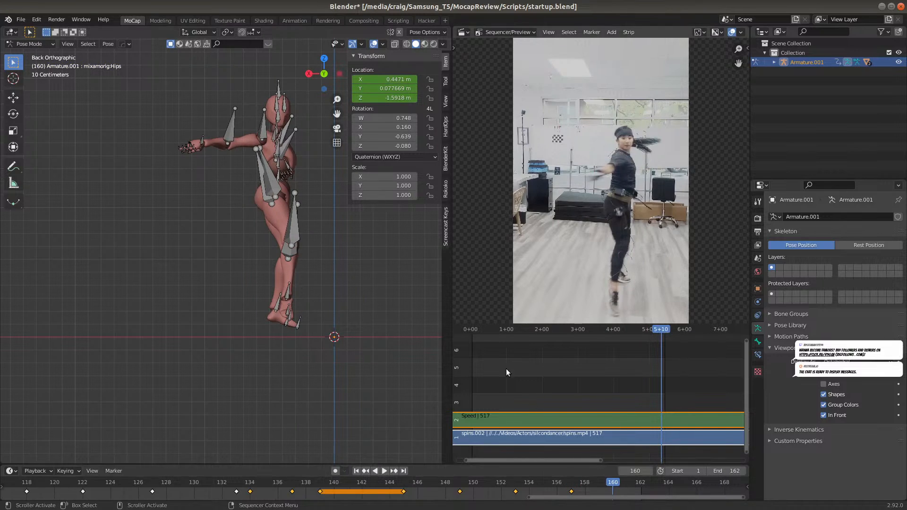
key("g")
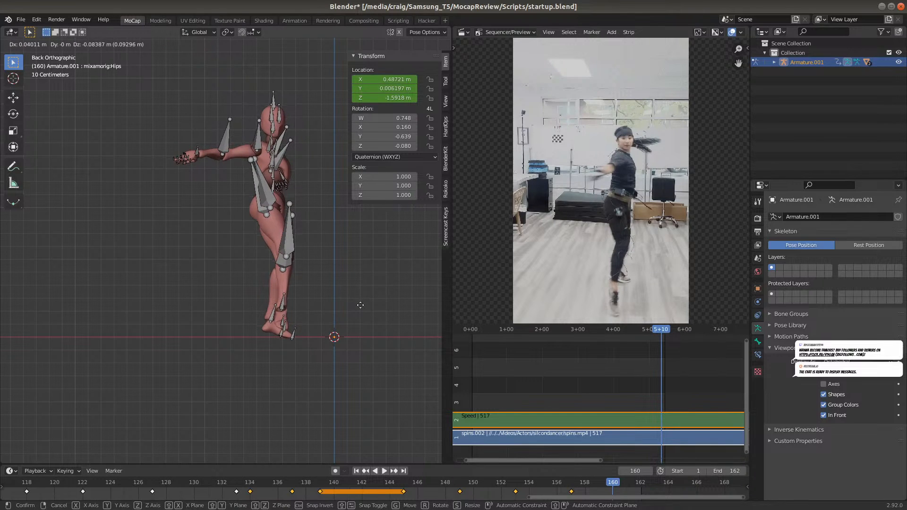
left_click(360, 305)
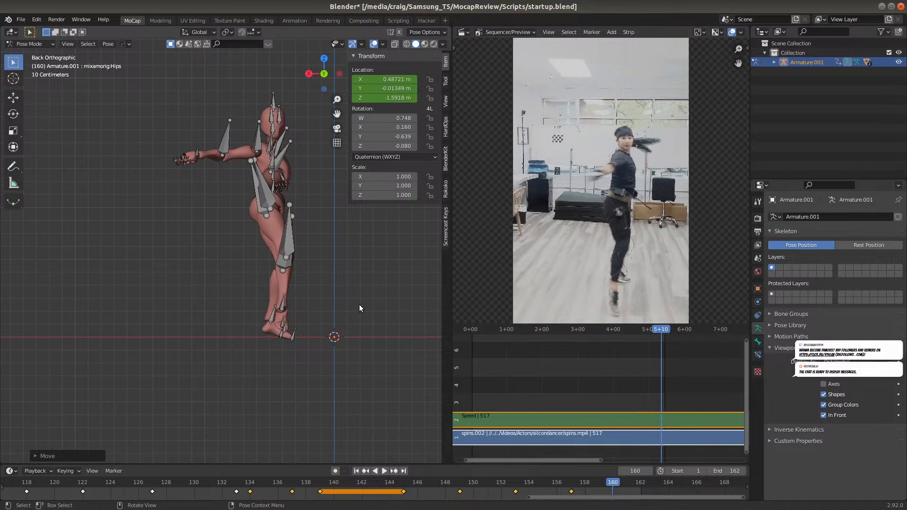
key("i")
left_click(359, 304)
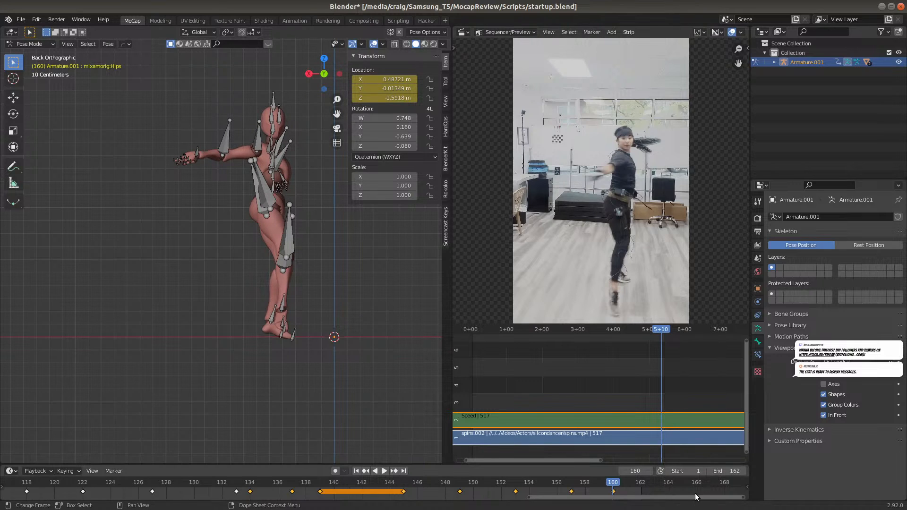
At frame 162, move the Hips bone about 0.08 m along positive global X and 0.07 m down global Z, and insert a Location keyframe
left_click(640, 483)
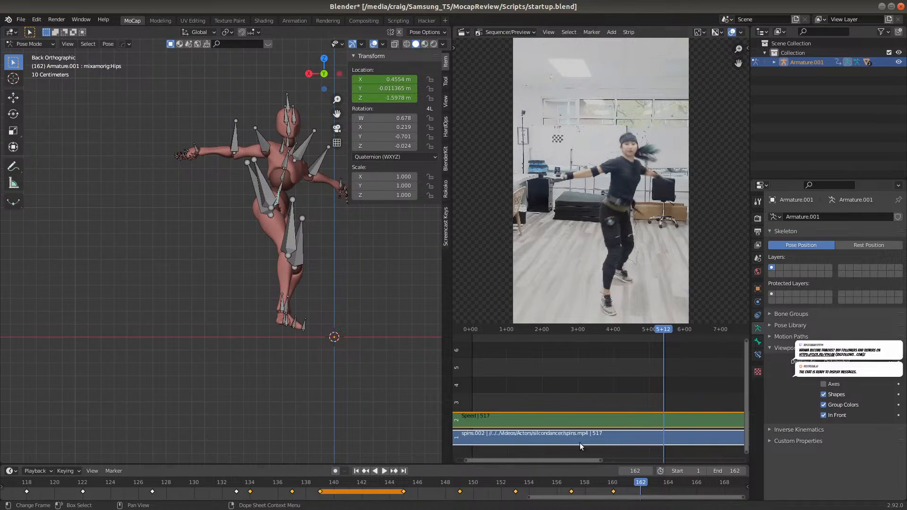
key("g")
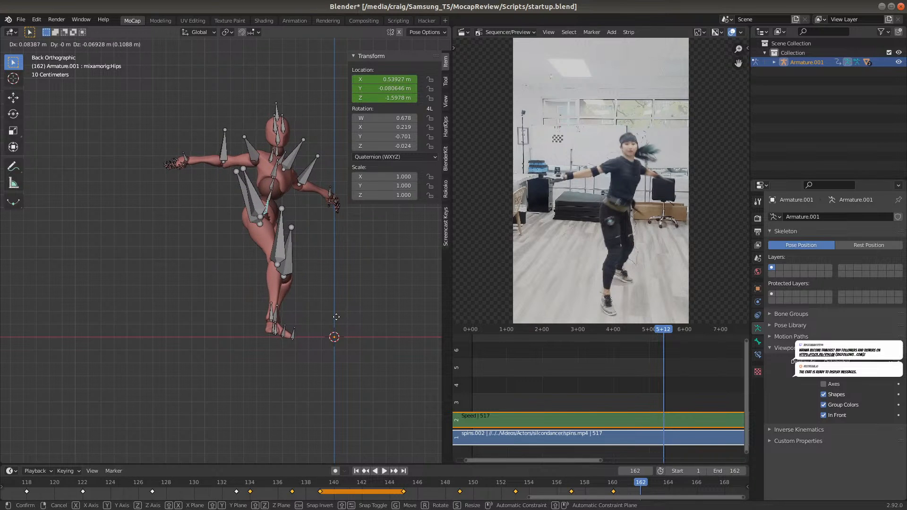
left_click(336, 317)
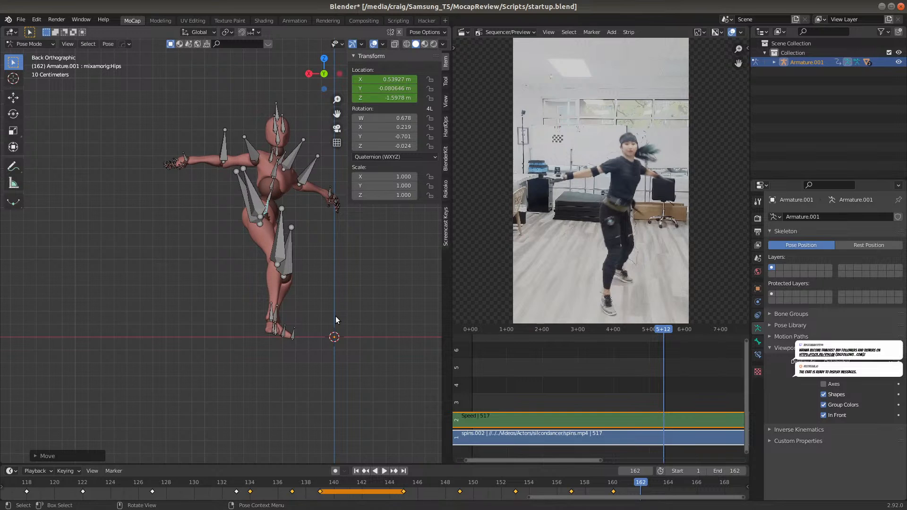
key("i")
left_click(336, 317)
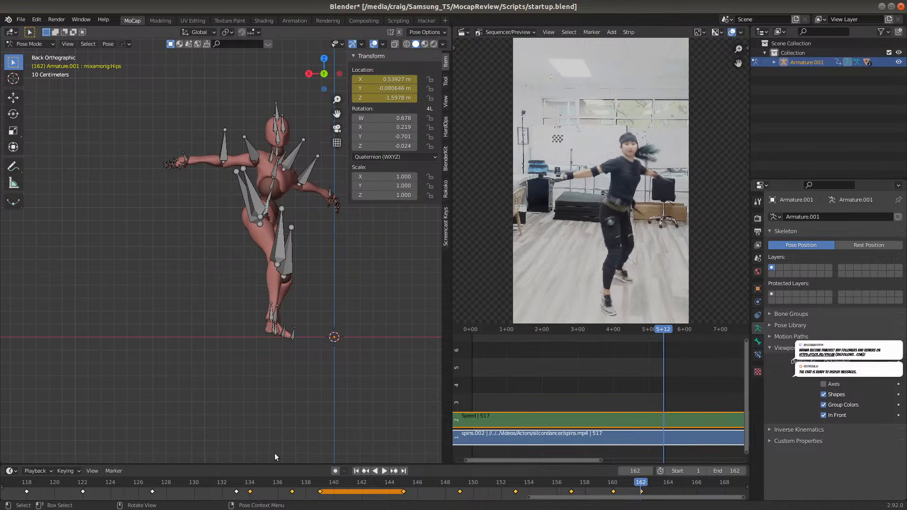
Play back the take, and at frame 124 move the Hips bone about 0.05 m down global Z and insert a Location keyframe
scroll(278, 483, "down", 4)
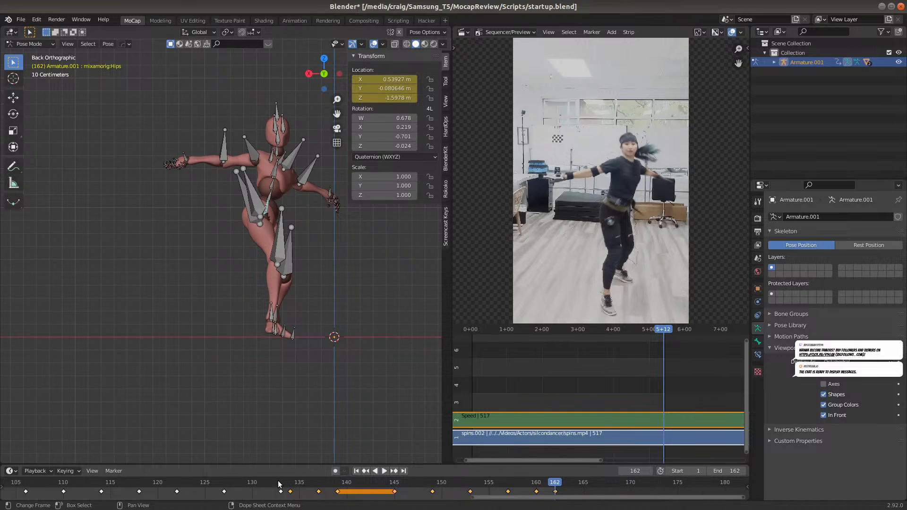
key("space")
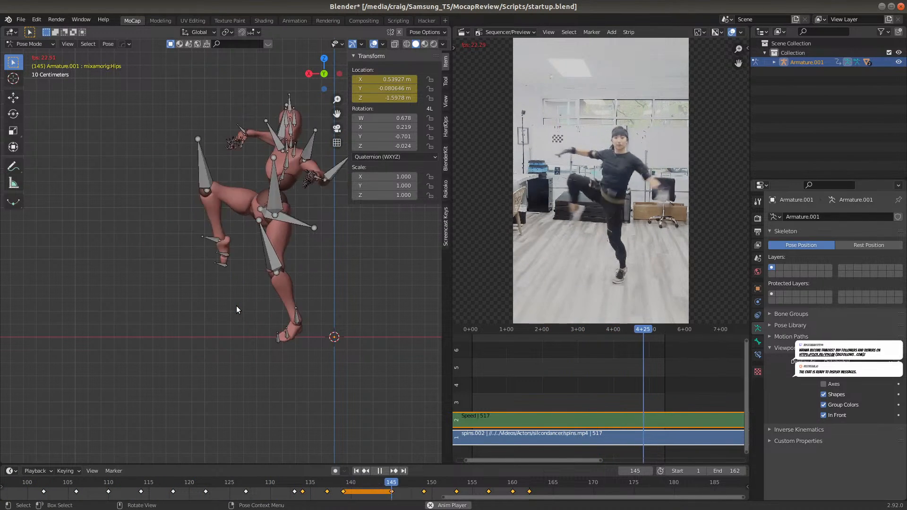
key("space")
key("space")
left_click_drag(416, 480, 222, 449)
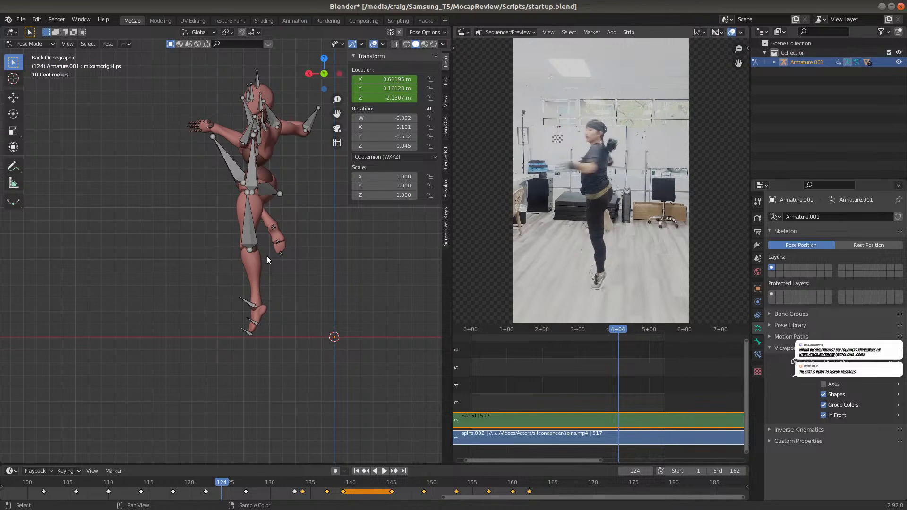
key("g")
key("z")
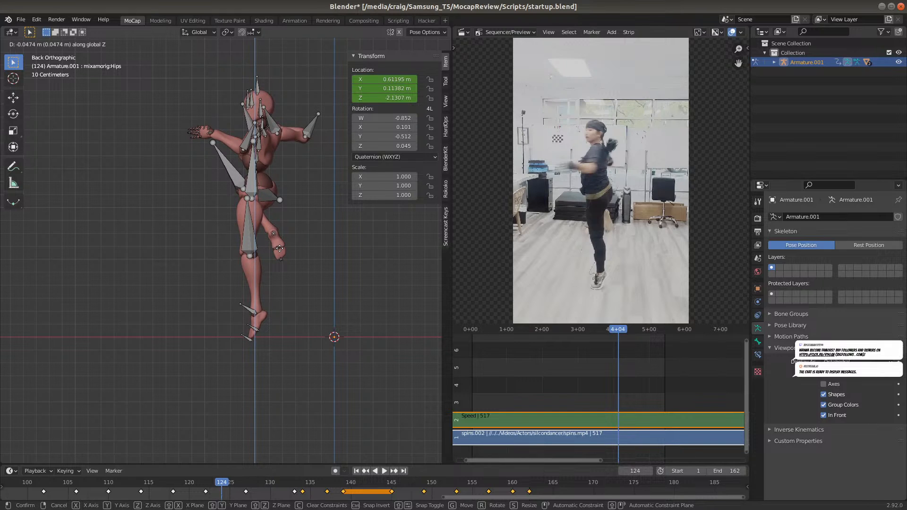
left_click(279, 250)
key("i")
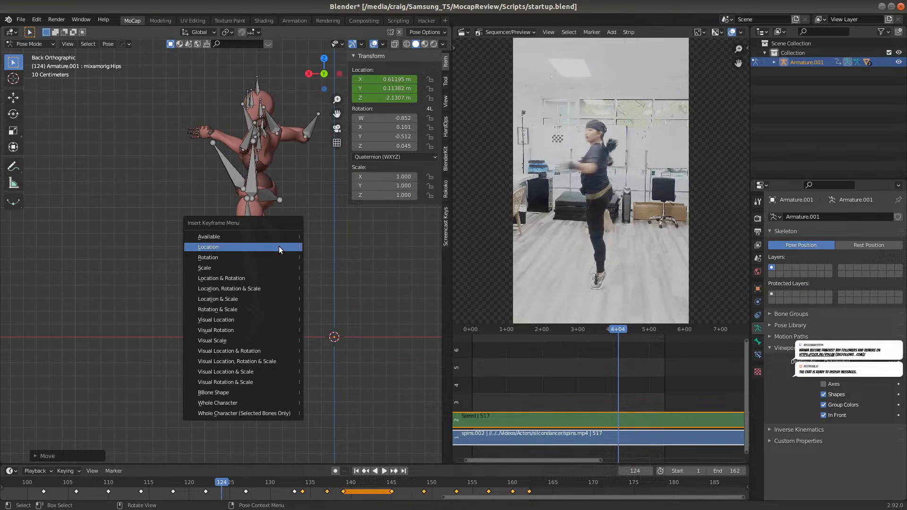
left_click(278, 246)
Play back the corrected take and examine the pose at frame 146 from the back, right and front orthographic views
left_click_drag(219, 487, 273, 482)
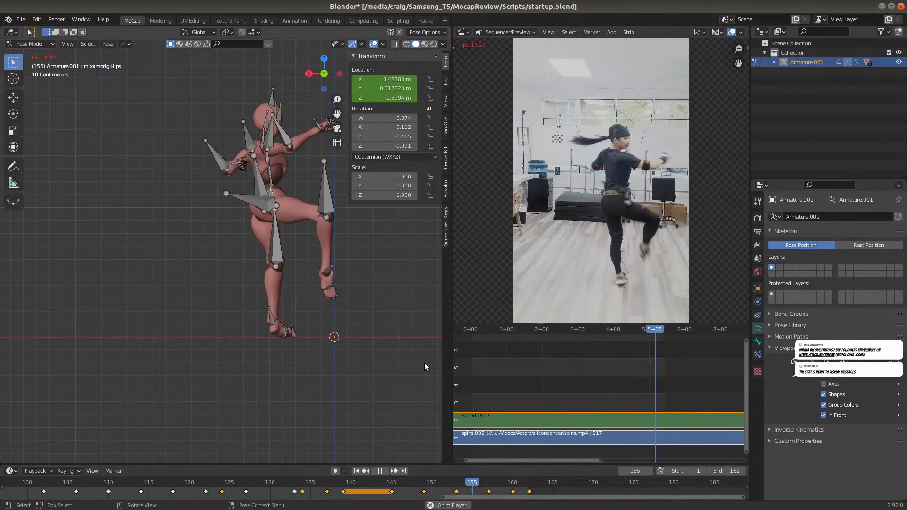
key("space")
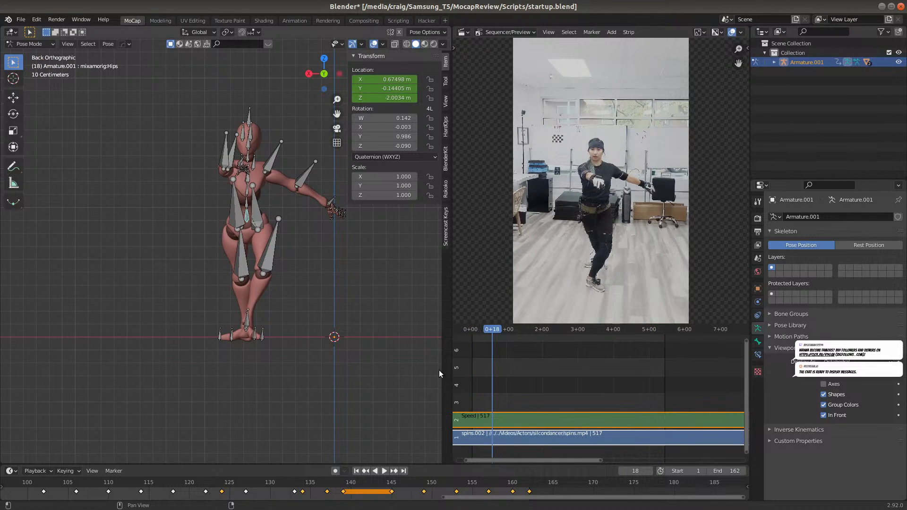
left_click_drag(337, 481, 404, 482)
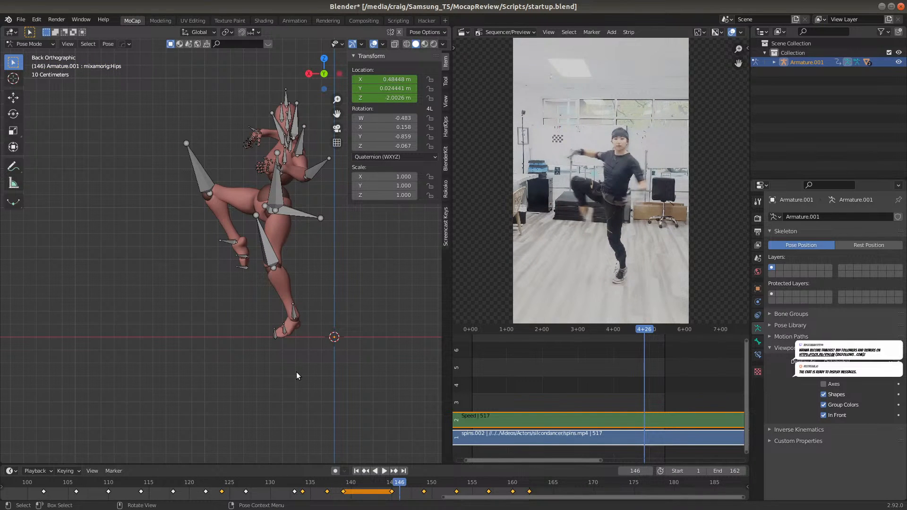
key("KP_3")
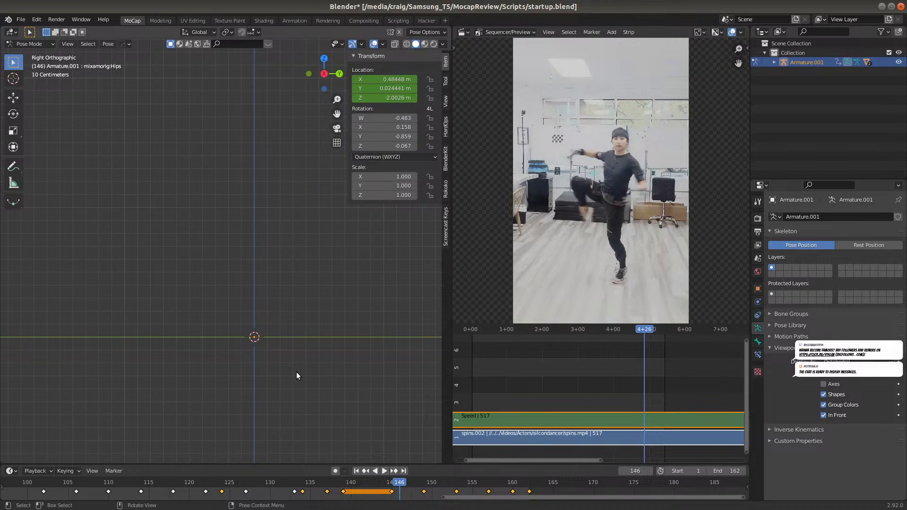
scroll(333, 364, "down", 3)
middle_click_drag(354, 309, 254, 328, "shift")
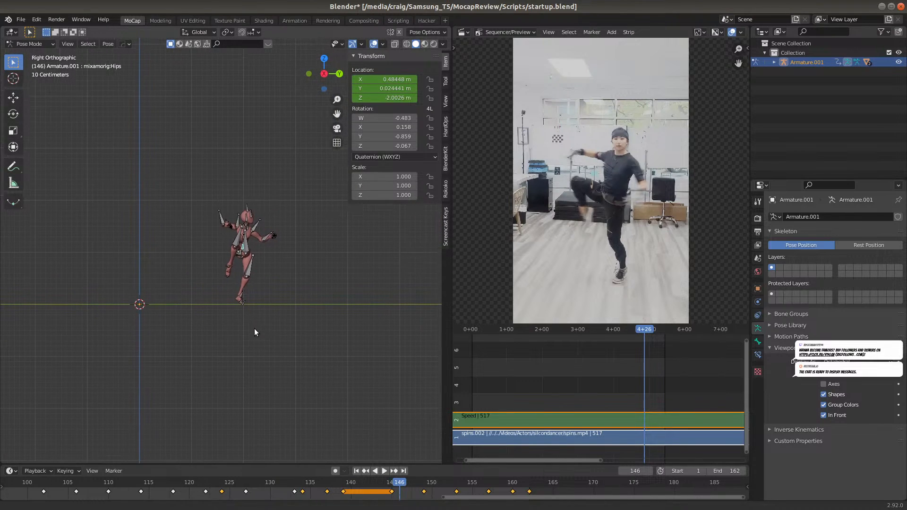
scroll(253, 328, "up", 5)
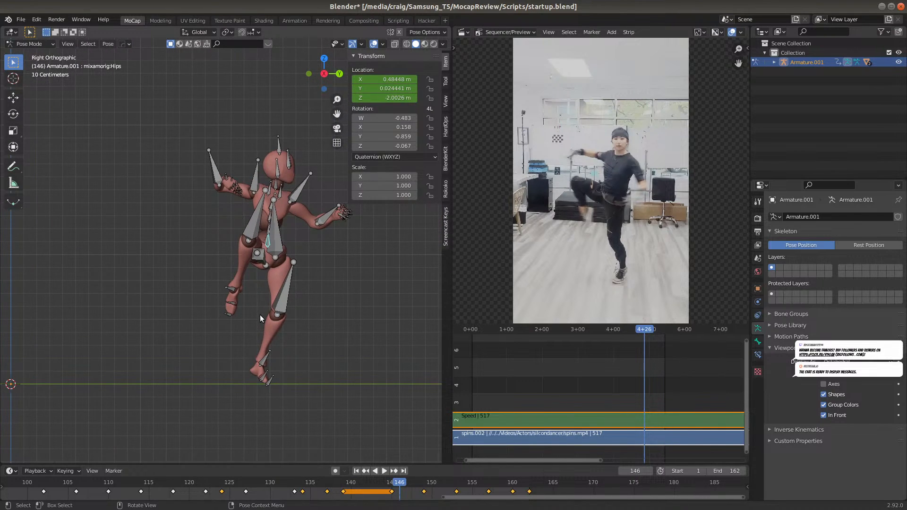
key("KP_1")
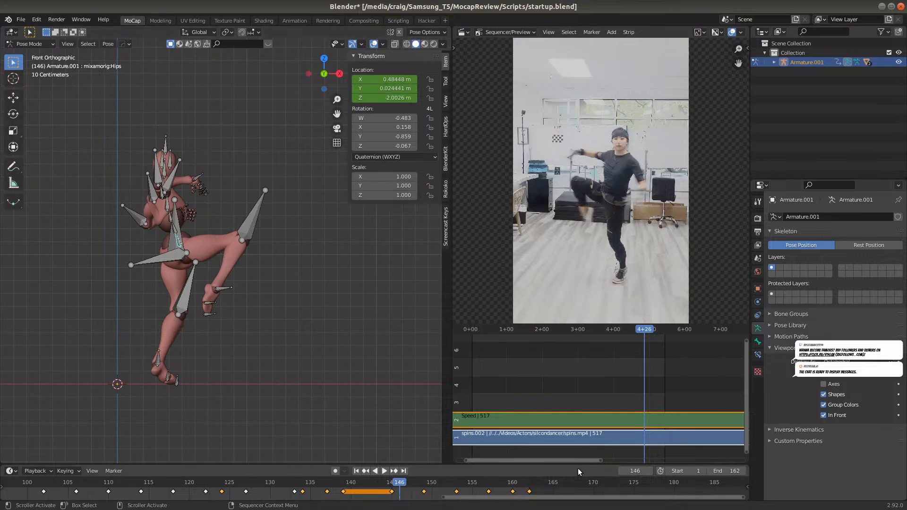
Play the whole take from frame 1 in the front view with all keyframes framed in the timeline, checking the foot placement
left_click(356, 471)
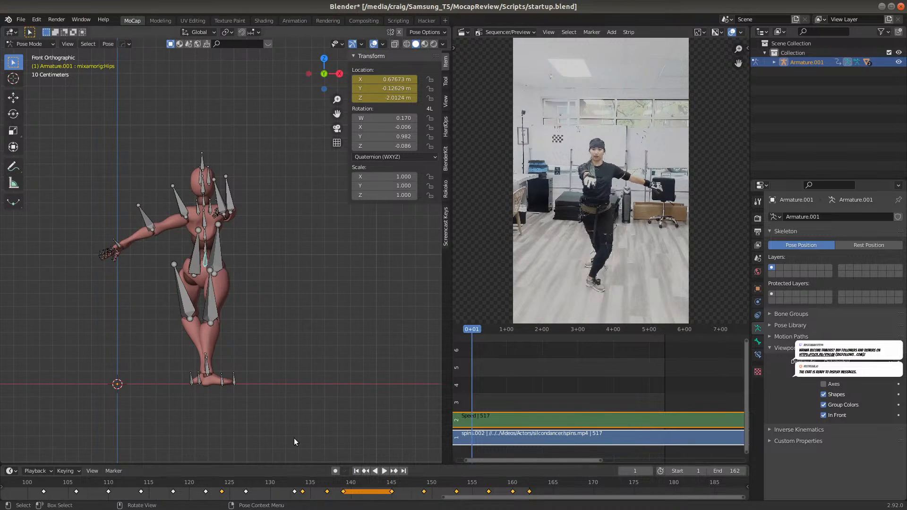
scroll(120, 484, "down", 1)
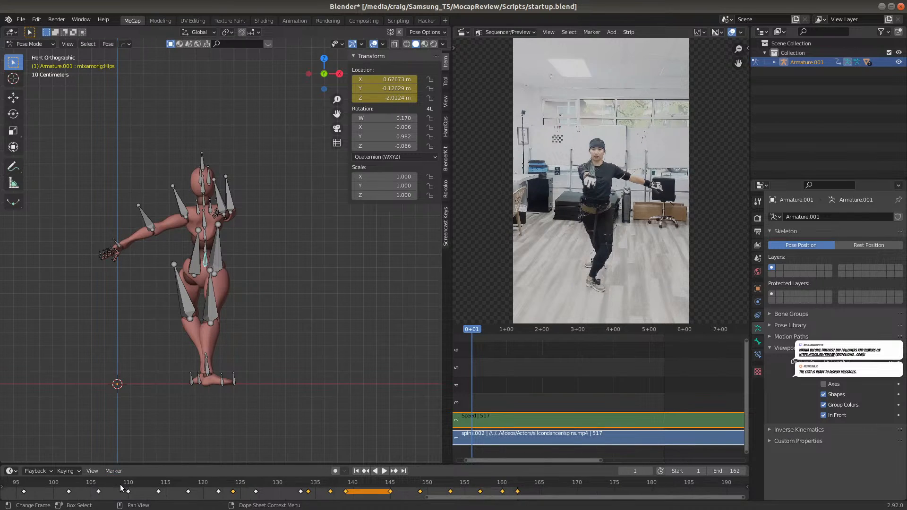
key("Home")
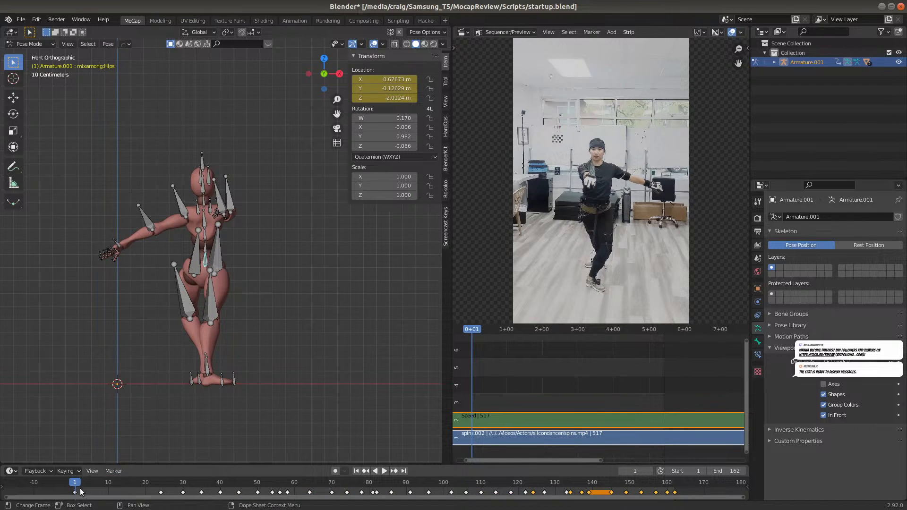
key("space")
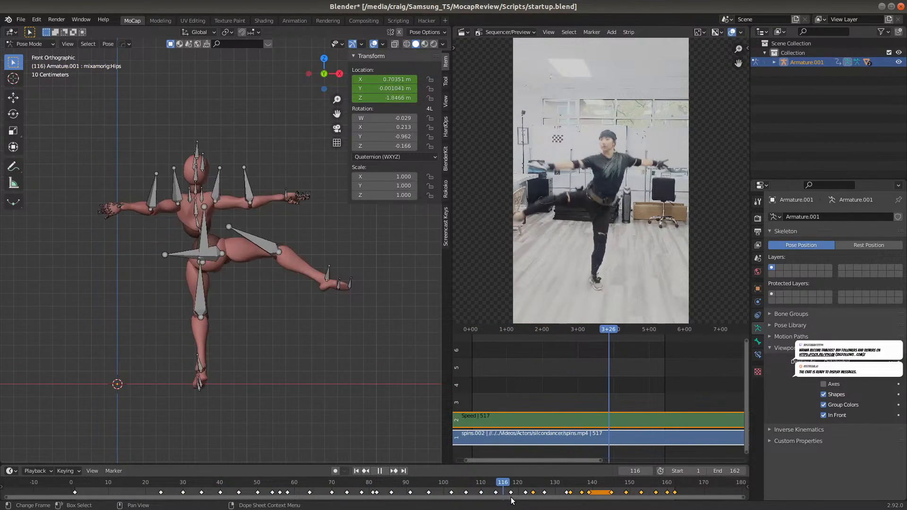
left_click_drag(588, 502, 679, 498)
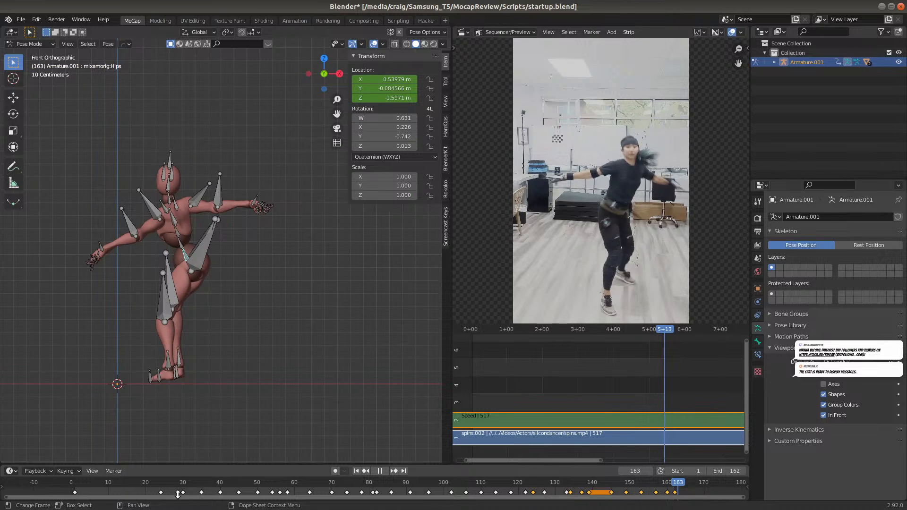
Scrub through the early spins around frames 35 to 53 and replay the take, comparing the balancing foot with the reference video
left_click(89, 482)
left_click_drag(95, 486, 200, 436)
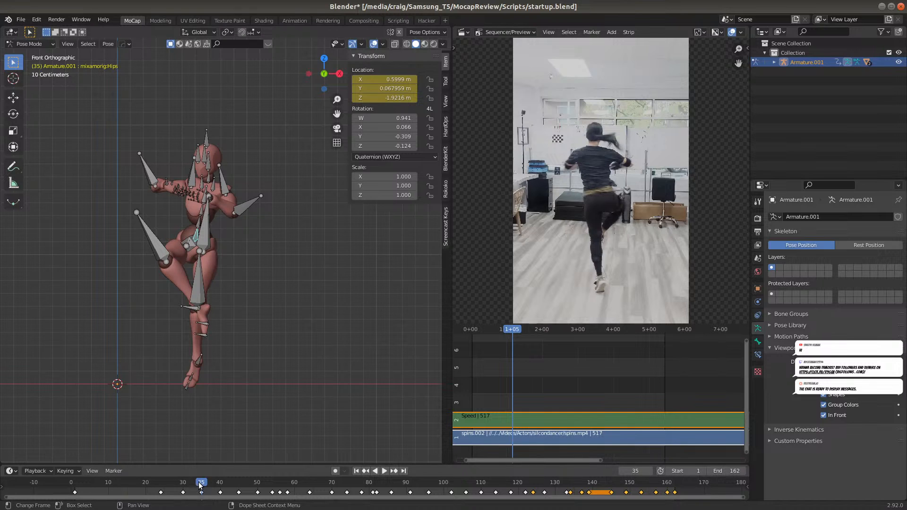
left_click_drag(204, 485, 224, 483)
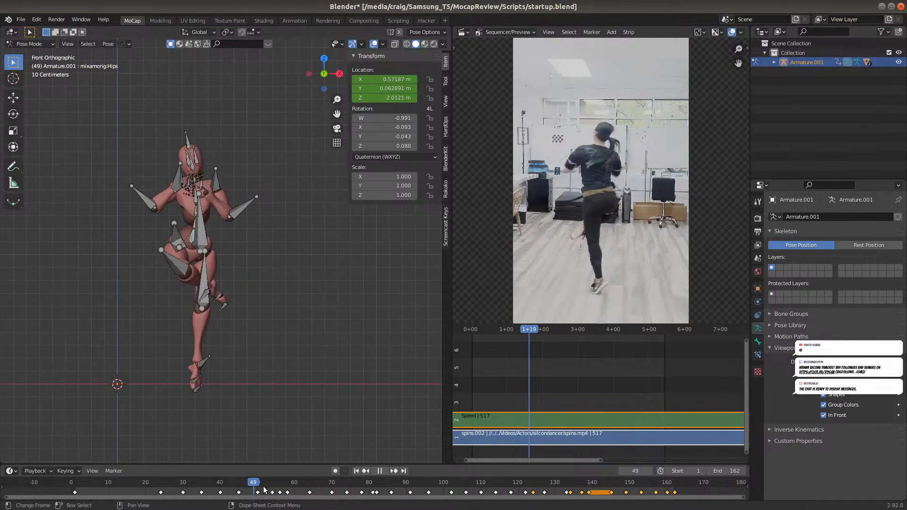
mouse_move(263, 491)
left_mouse_down()
mouse_move(204, 492)
mouse_move(380, 486)
mouse_move(268, 486)
left_mouse_up()
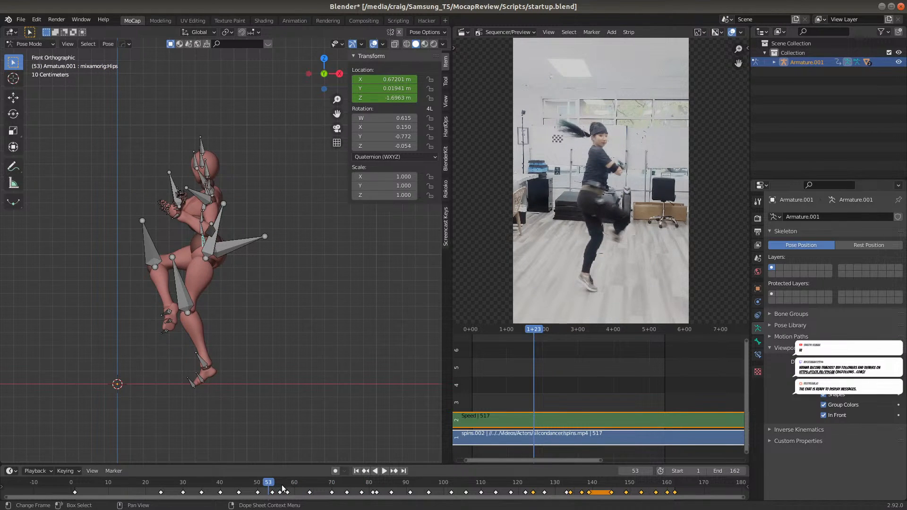
left_click(384, 471)
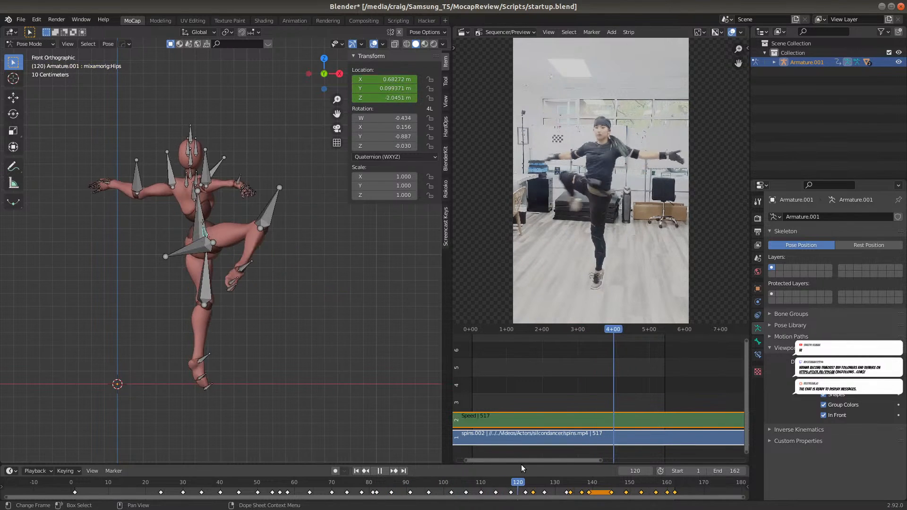
left_click_drag(519, 481, 227, 480)
key("space")
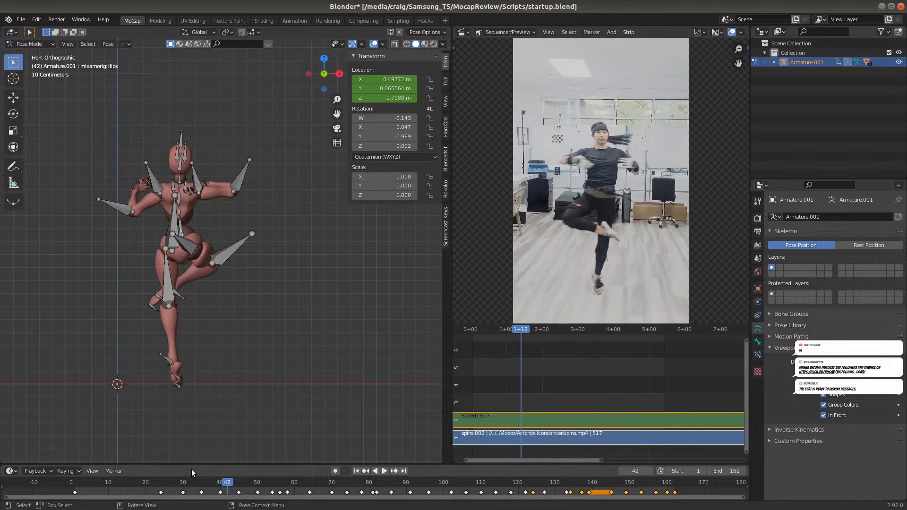
At frame 2, view the model in perspective and turn off the armature's In Front display
left_click(78, 484)
middle_click_drag(284, 329, 213, 350)
left_click(823, 415)
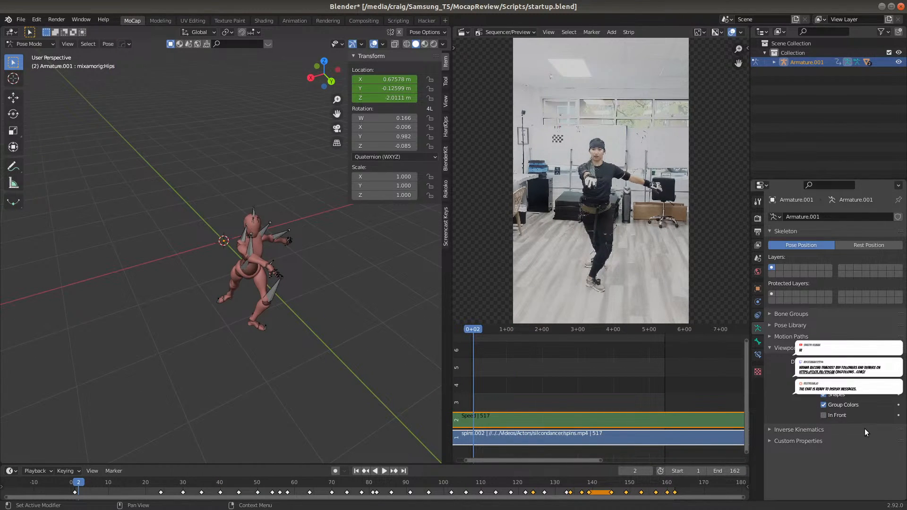
Replay the take in perspective and from frame 1 in the right orthographic view, ending at frame 35 to check the balancing foot
key("space")
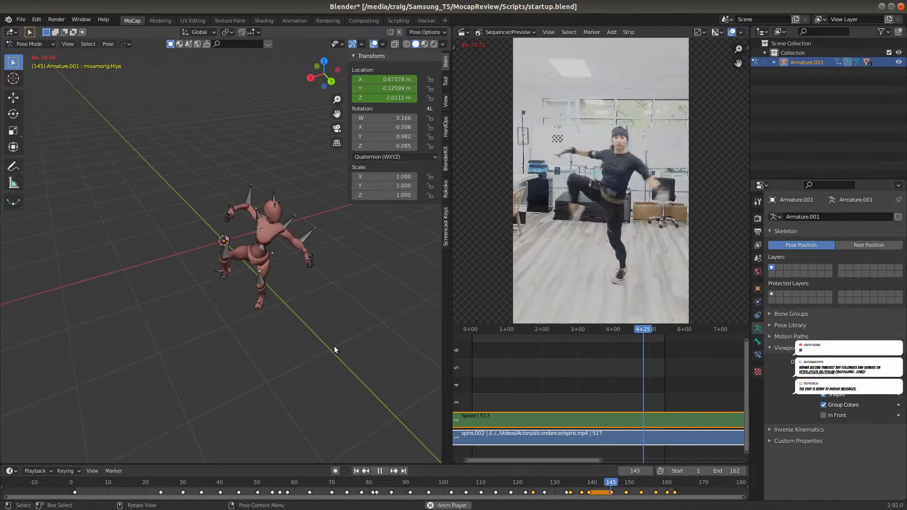
key("space")
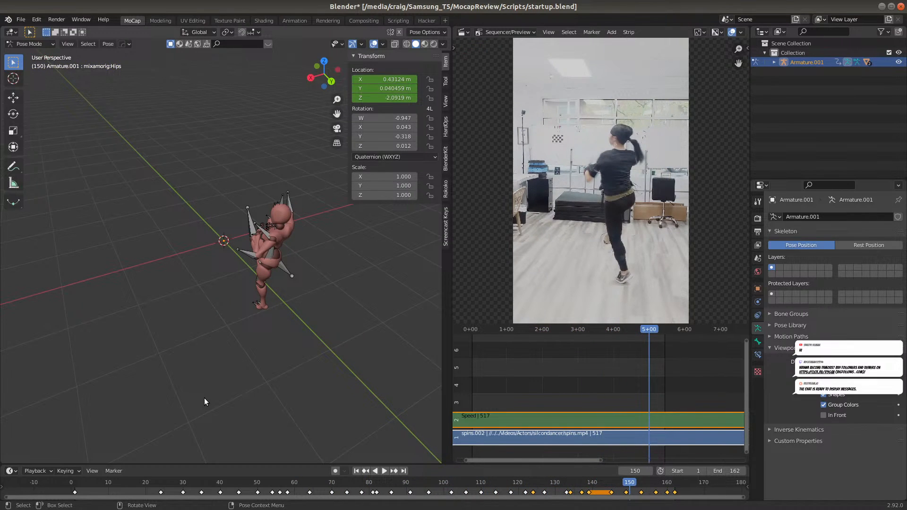
key("KP_3")
left_click(118, 472)
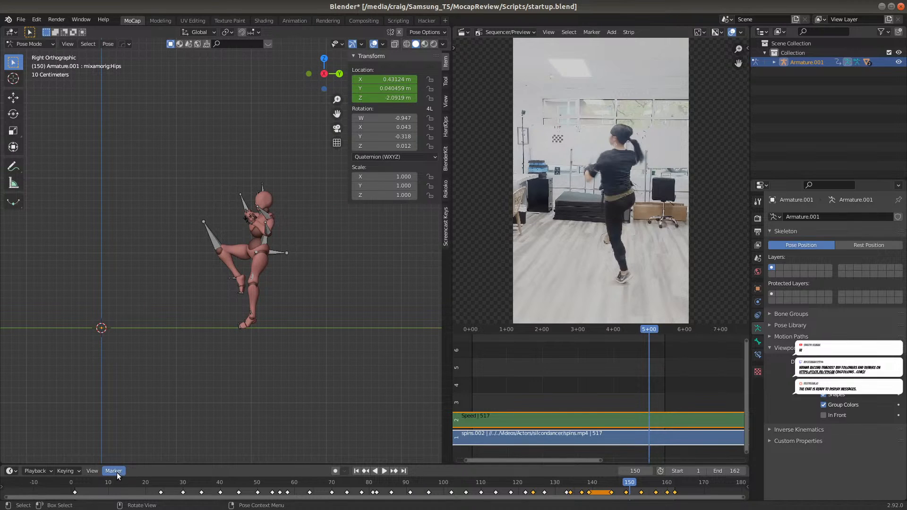
left_click(81, 487)
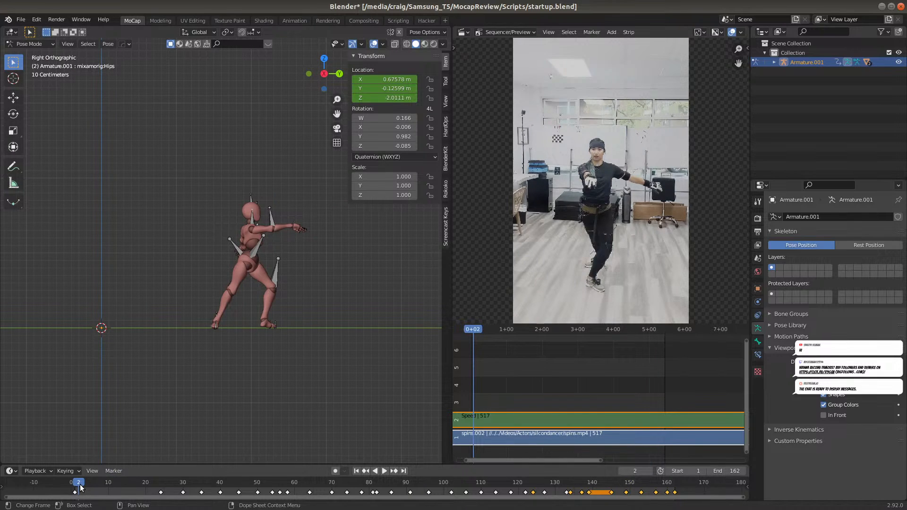
left_click_drag(80, 488, 74, 489)
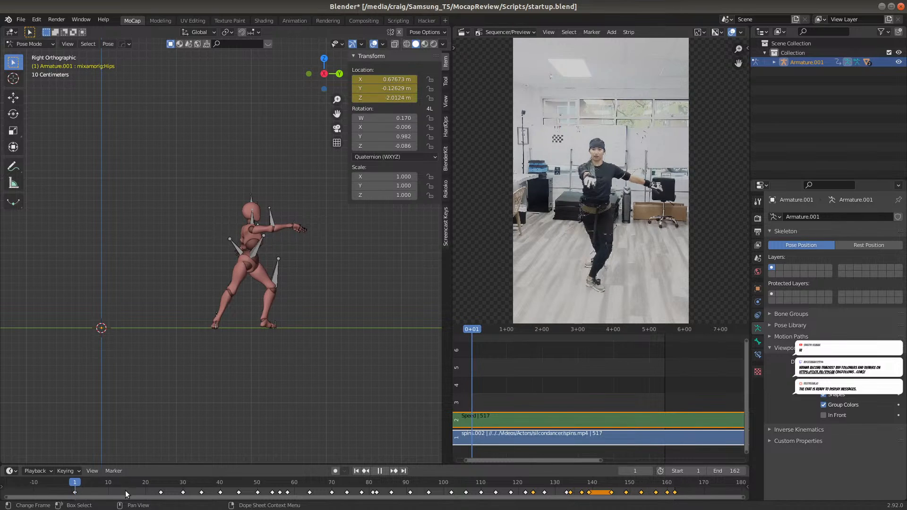
left_click_drag(140, 495, 202, 492)
key("space")
At frame 35, turn the armature's In Front display back on while viewing the whole figure up close
scroll(255, 309, "up", 5)
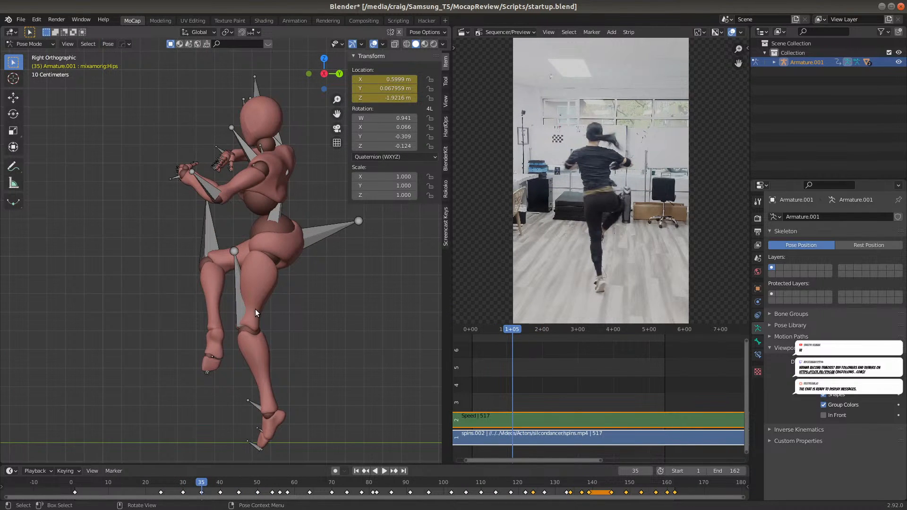
scroll(305, 370, "down", 1)
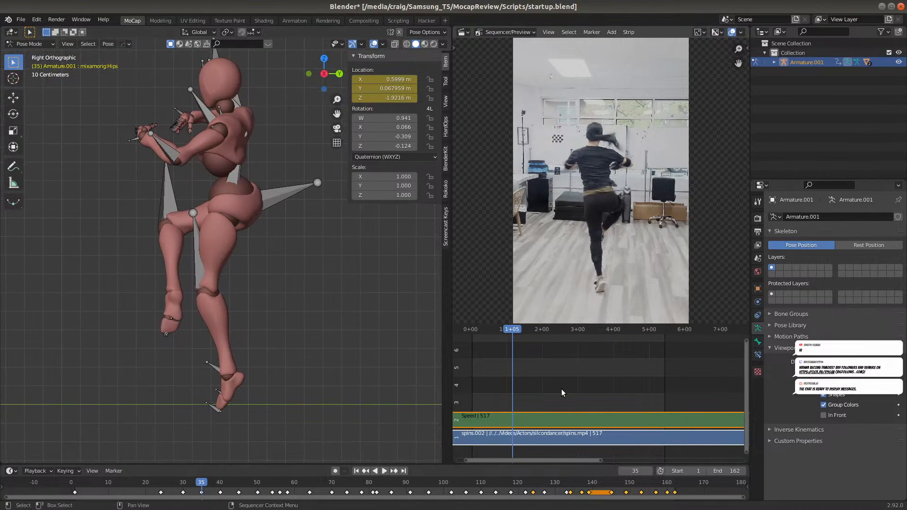
left_click(823, 415)
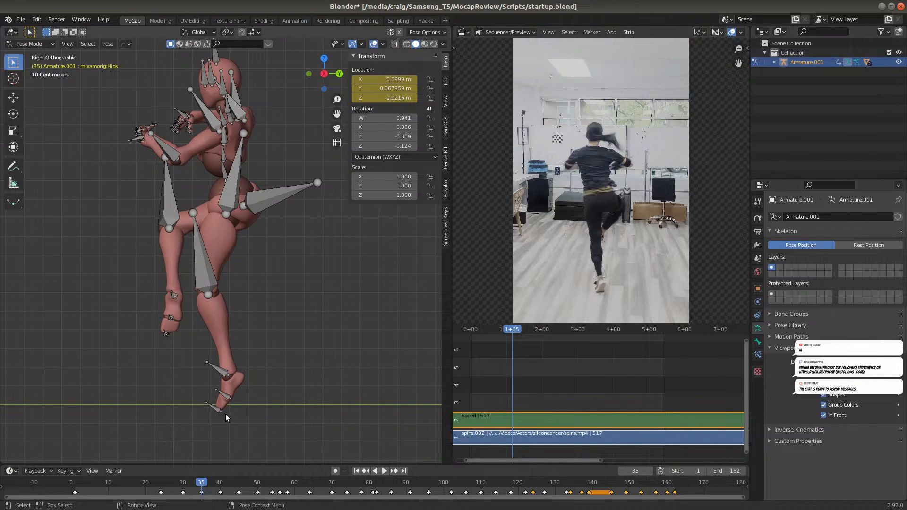
Compare the supporting foot's position at frames 34 and 35 in the right orthographic view against the reference video
mouse_move(204, 484)
left_mouse_down()
mouse_move(222, 483)
mouse_move(197, 485)
left_mouse_up()
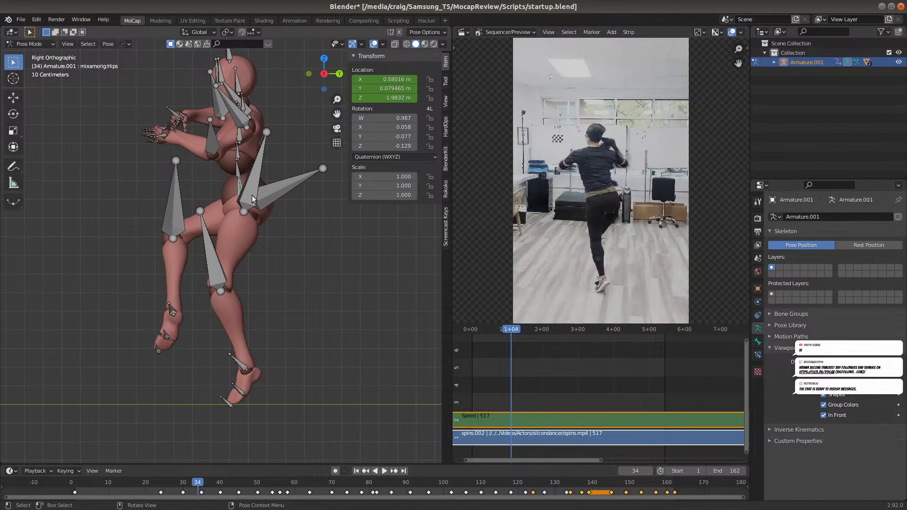
left_click(202, 481)
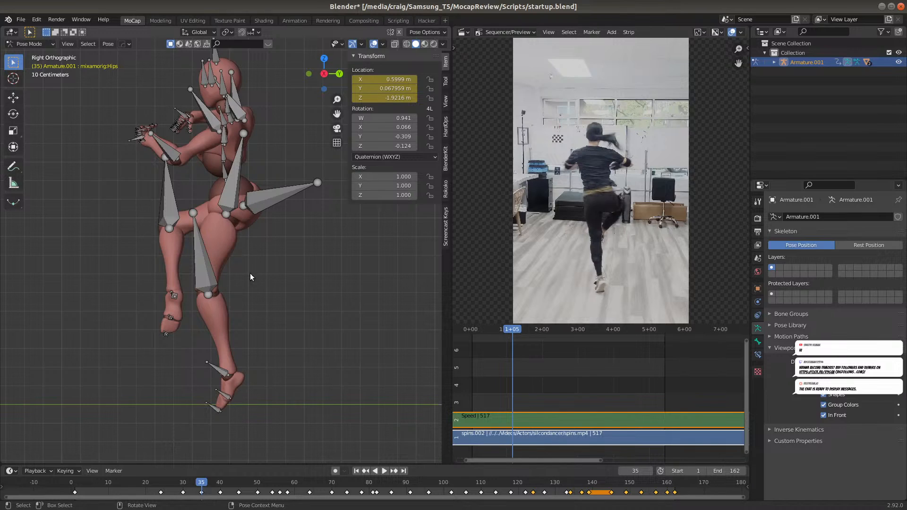
key("space")
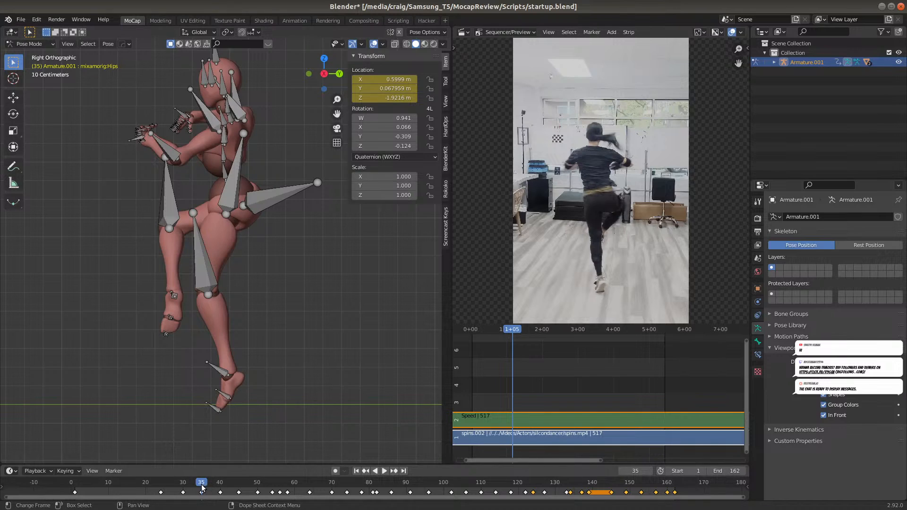
left_click_drag(203, 483, 202, 484)
key("space")
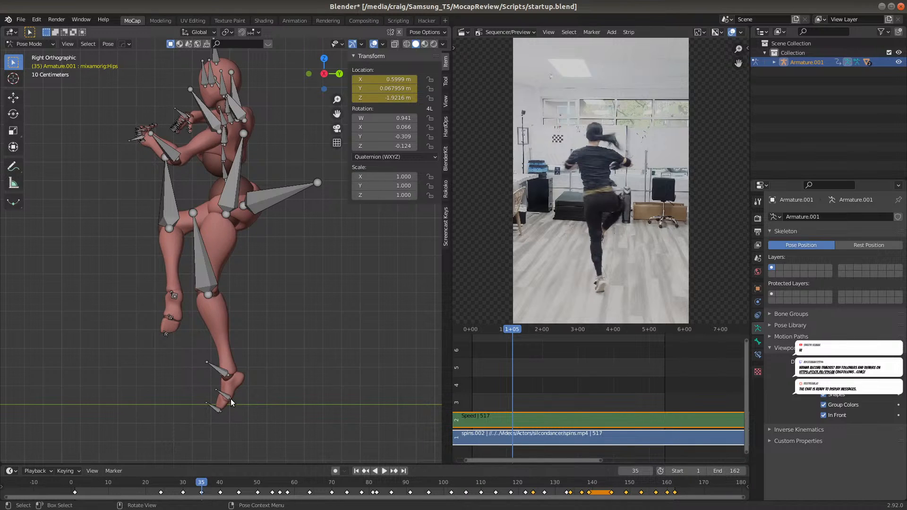
key("space")
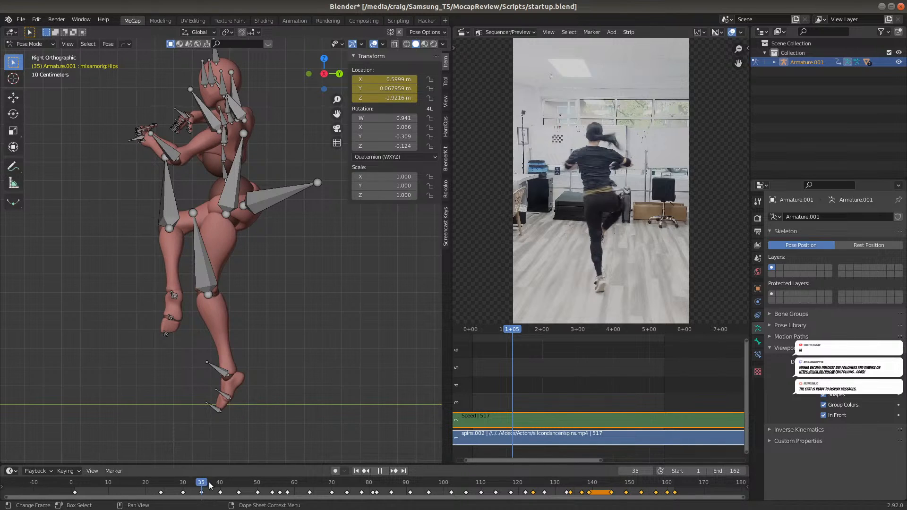
At frame 40, move the hips bone about 0.215 m along global Y and keyframe the new position
key("space")
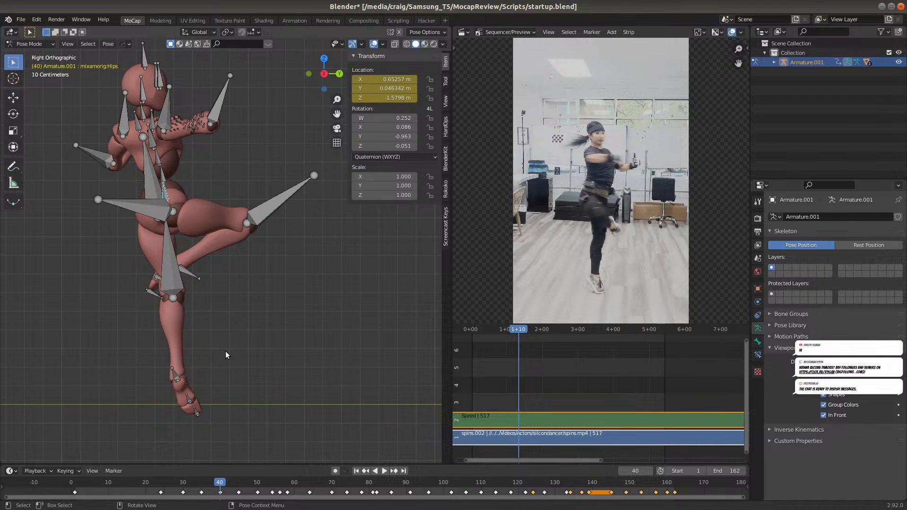
key("g")
key("y")
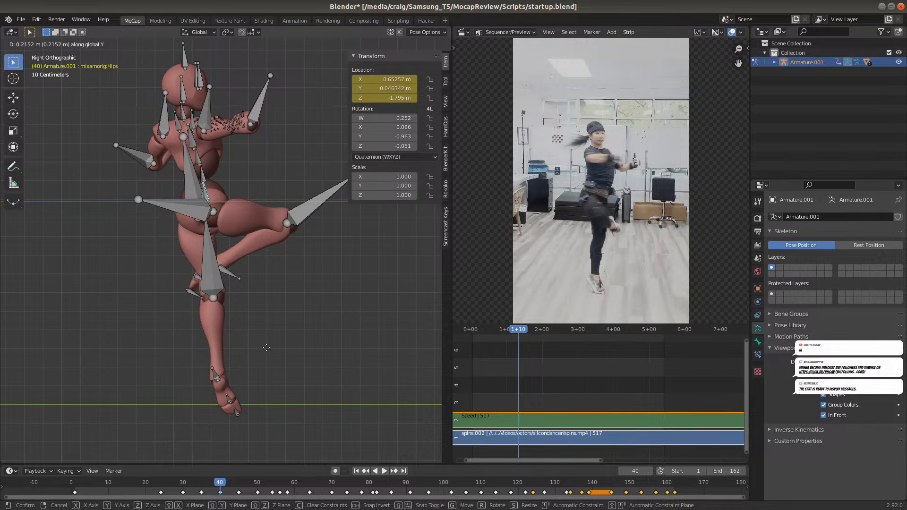
left_click(266, 350)
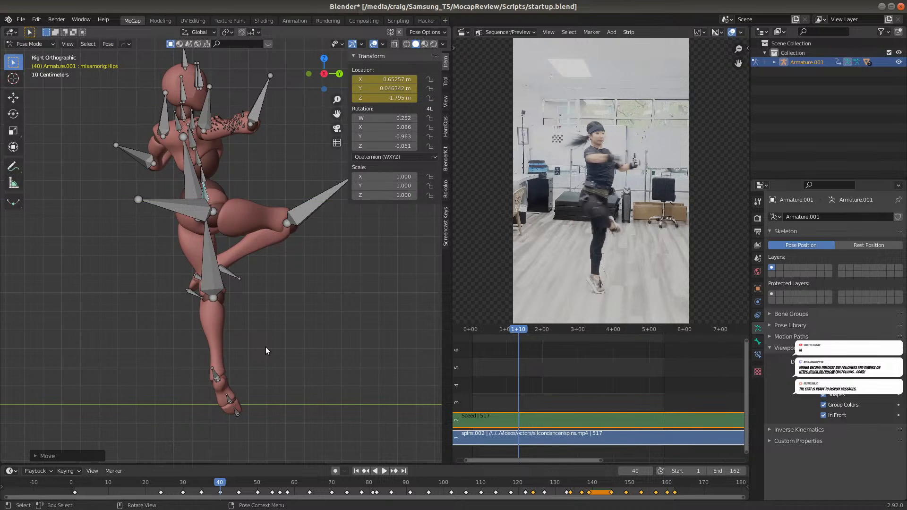
key("i")
left_click(265, 350)
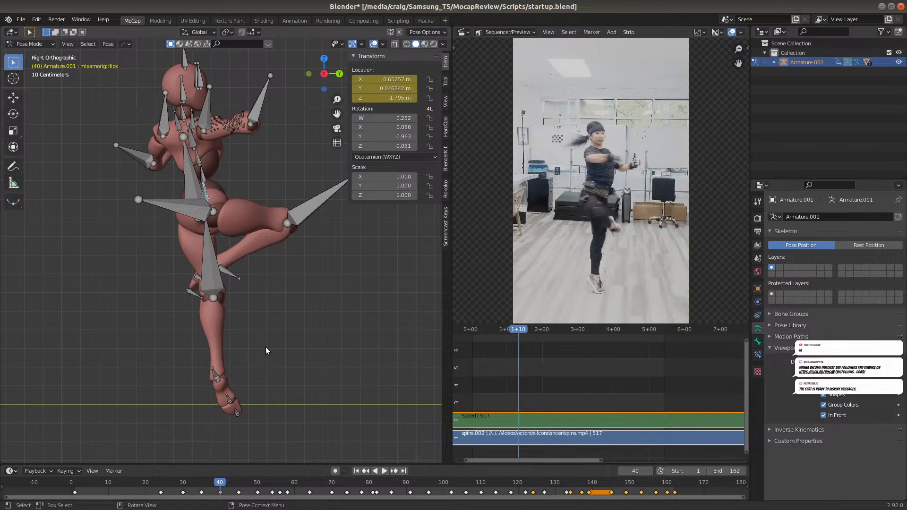
At frame 45, move the hips bone about -0.14 m along global Y and insert a Location keyframe
left_click(238, 485)
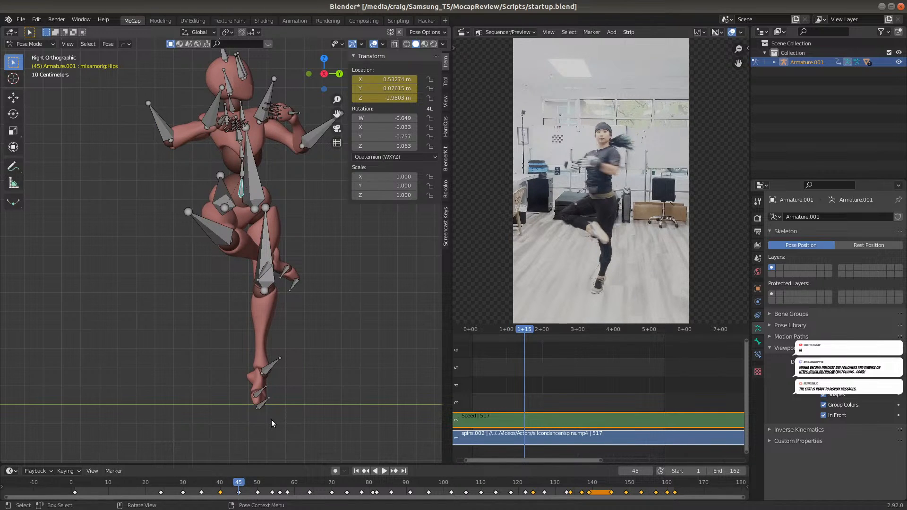
key("g")
key("y")
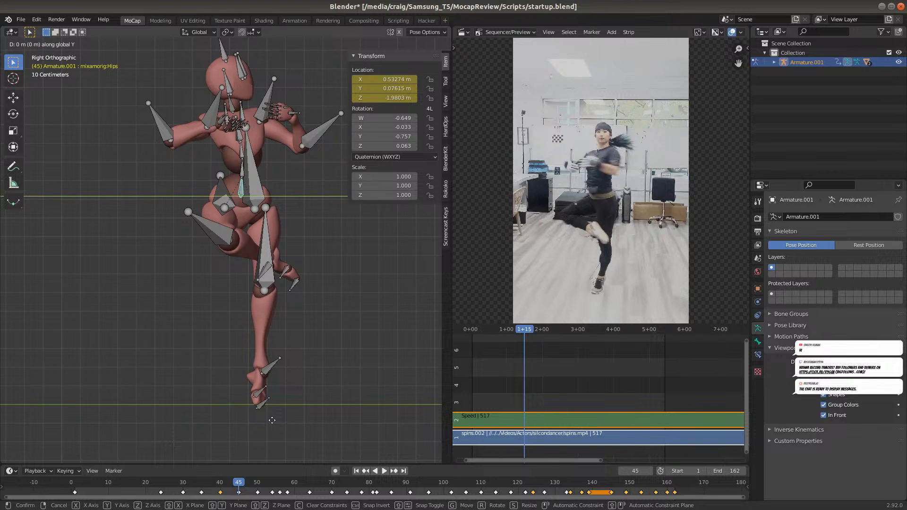
left_click(246, 437)
key("i")
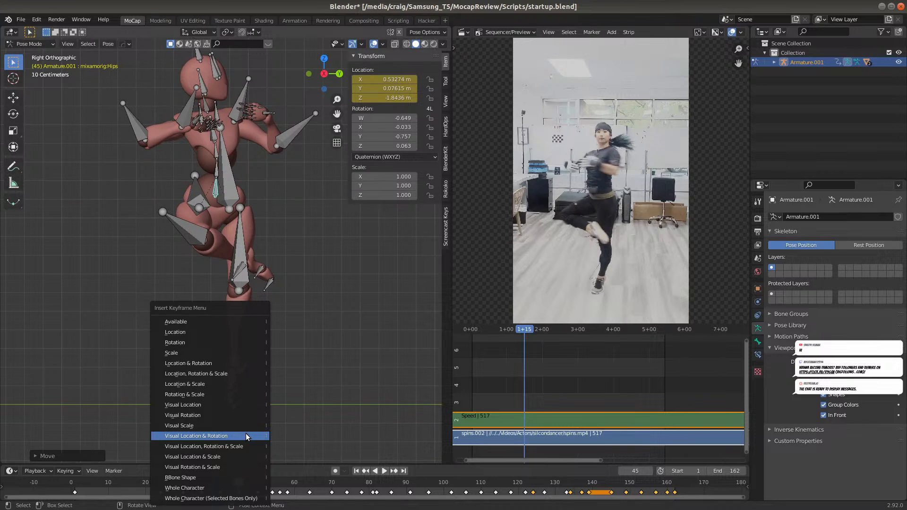
left_click(246, 436)
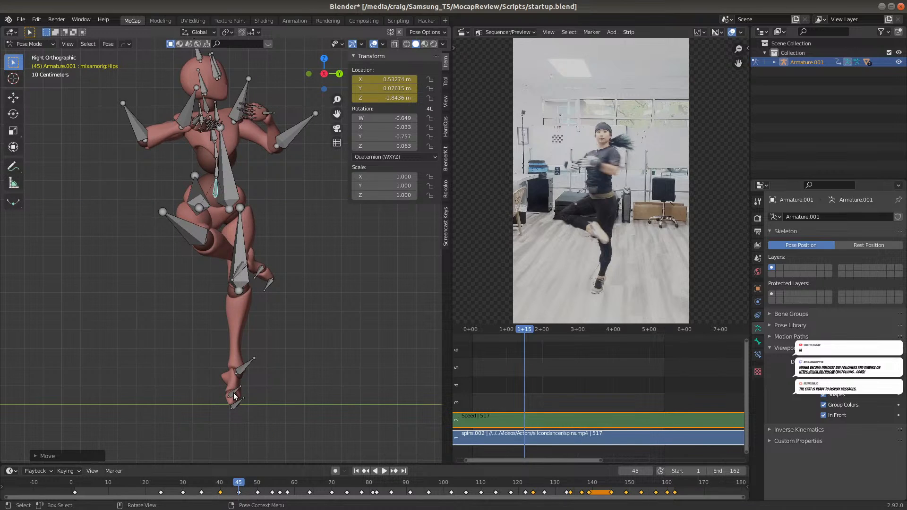
key("i")
left_click(209, 333)
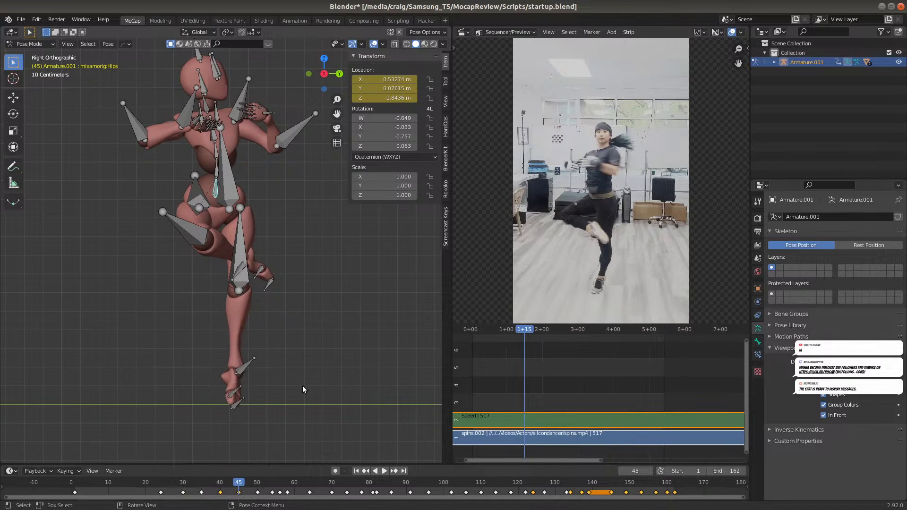
At frame 50, move the hips bone about -0.04 m along global Y and insert a Location keyframe
left_click(257, 484)
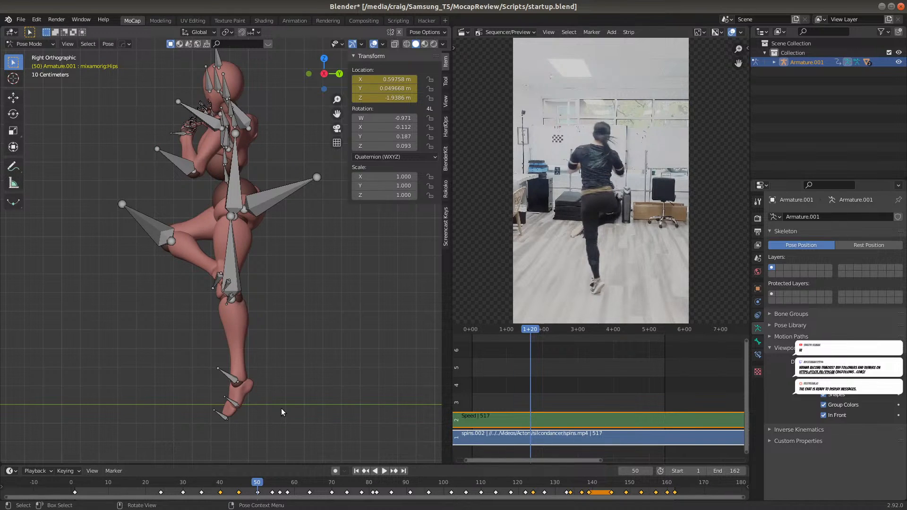
key("g")
key("y")
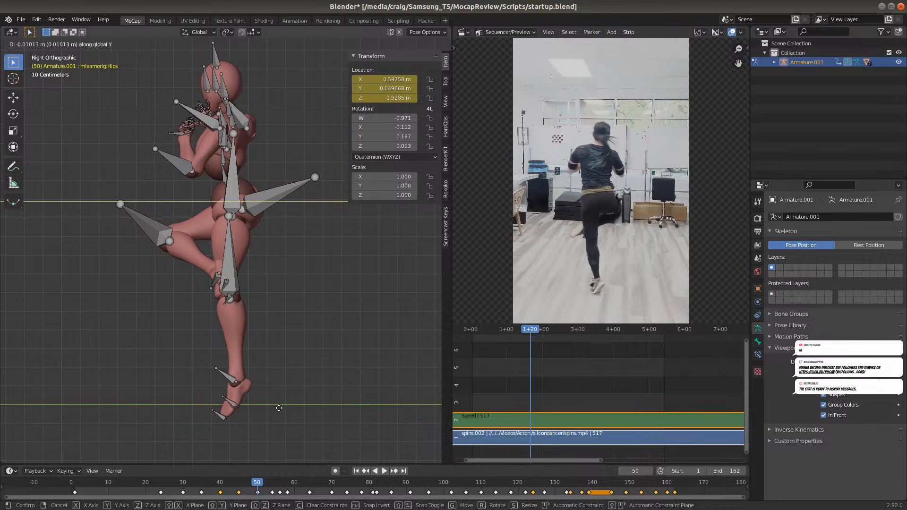
left_click(273, 407)
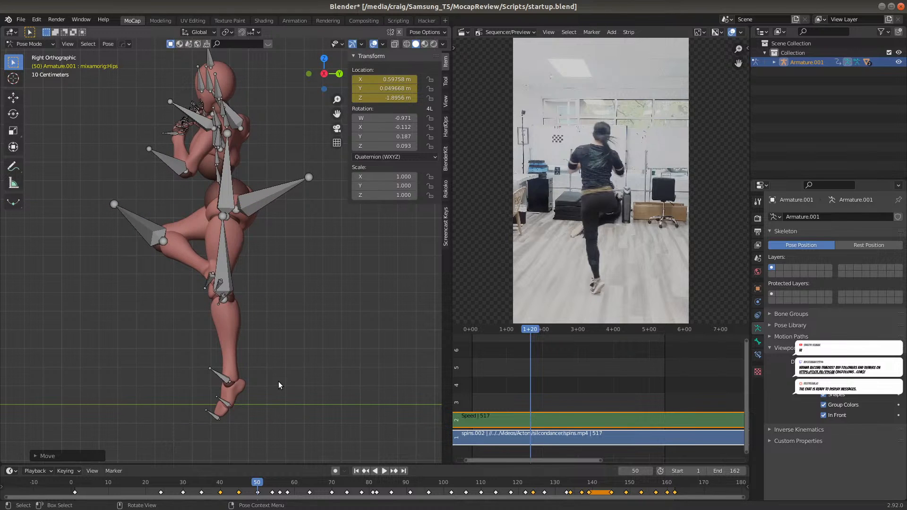
key("i")
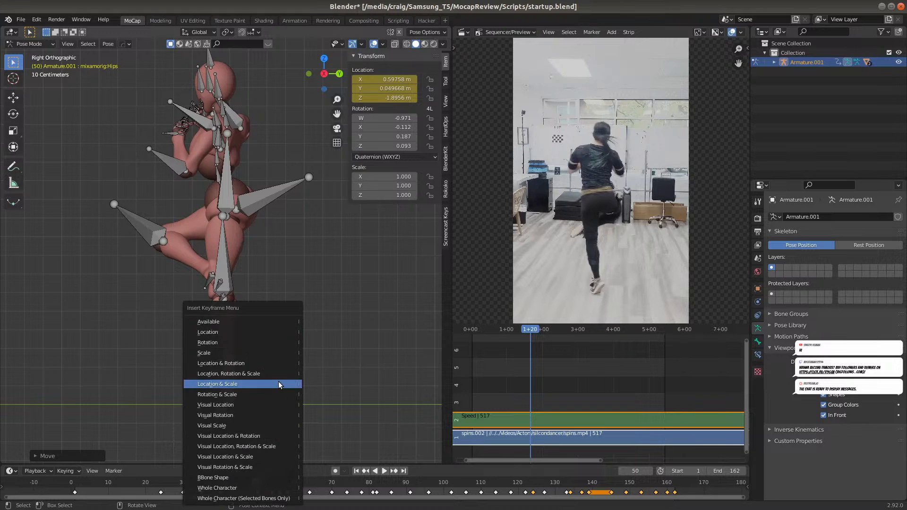
left_click(282, 332)
At frame 54, move the hips bone about 0.27 m along global Y and insert a Location keyframe
left_click(272, 482)
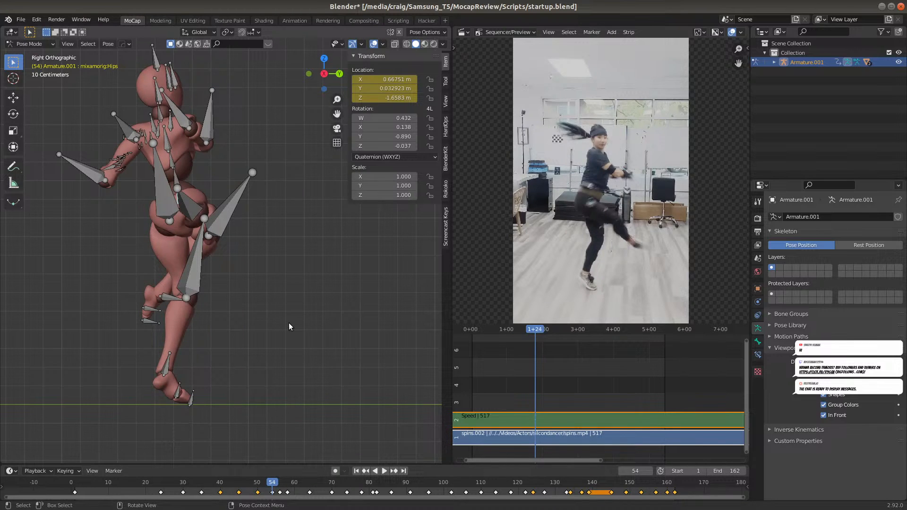
key("g")
key("y")
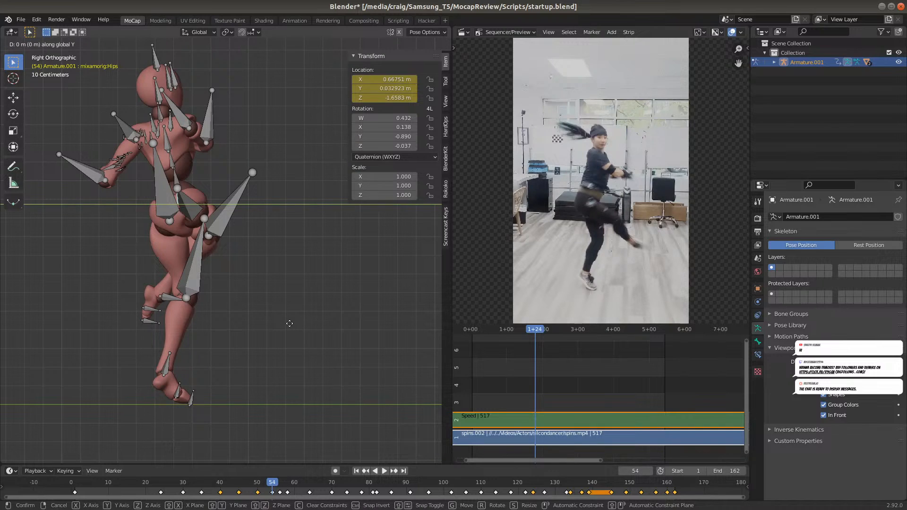
left_click(339, 318)
key("i")
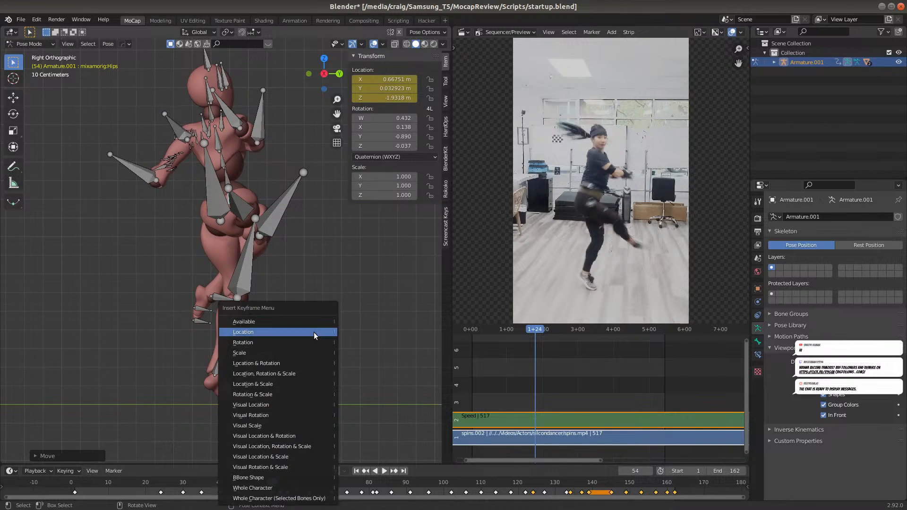
left_click(313, 332)
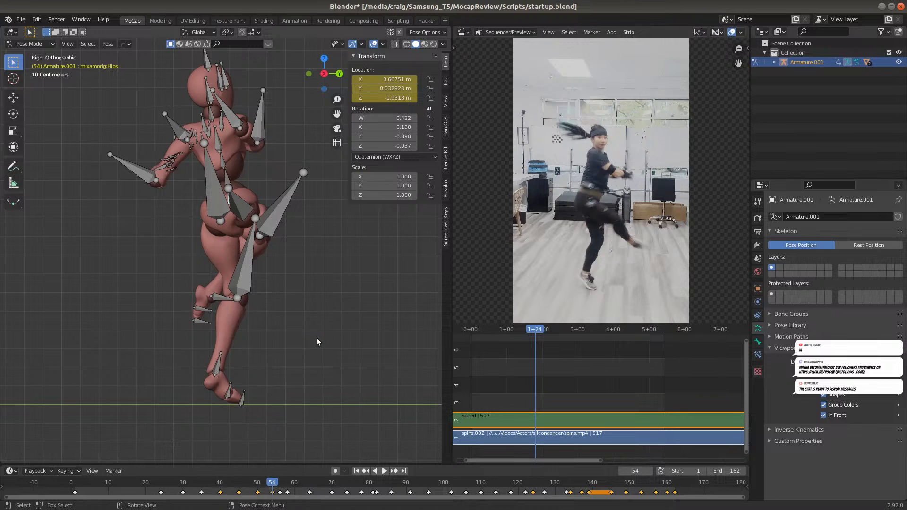
At frame 56, move the hips bone about 0.19 m along global Y and insert a Location keyframe
left_click(280, 482)
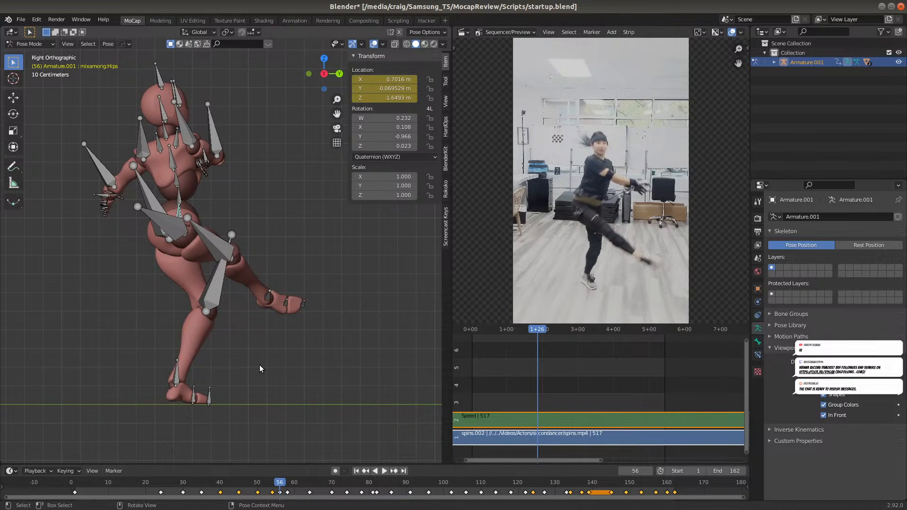
key("g")
key("y")
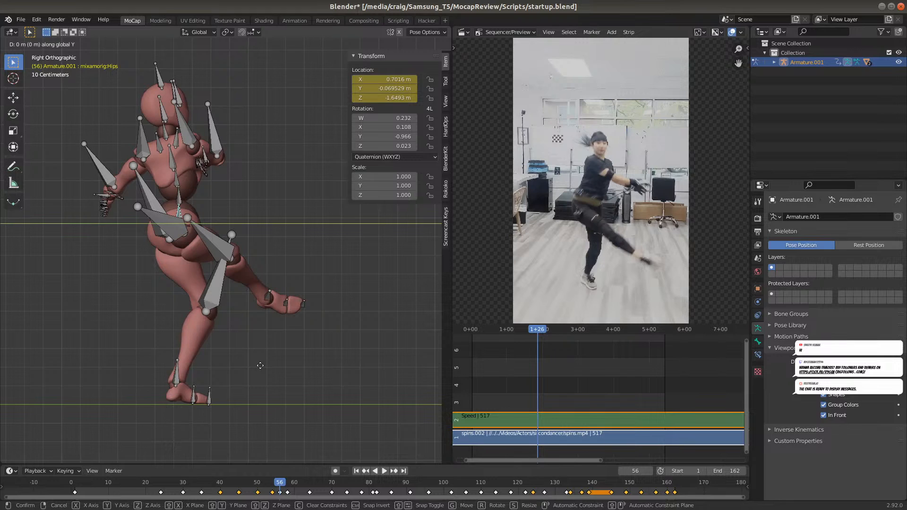
left_click(291, 361)
key("k")
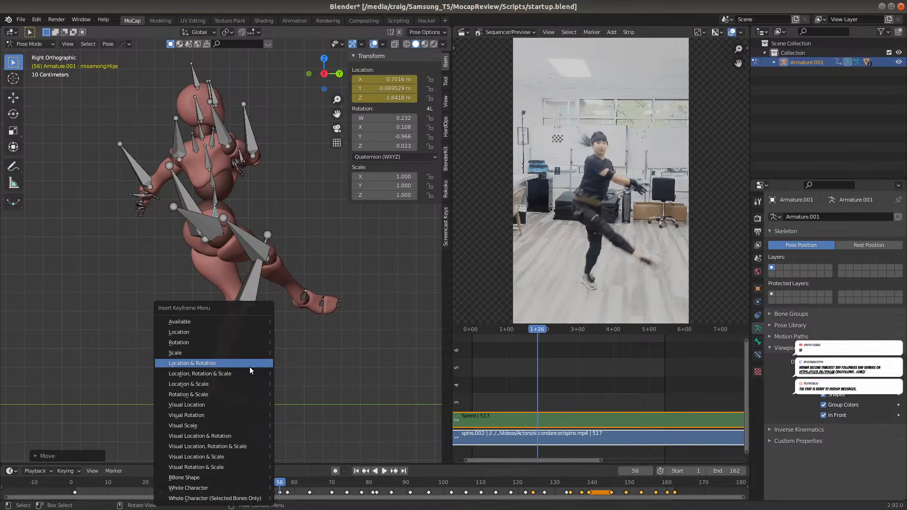
left_click(241, 333)
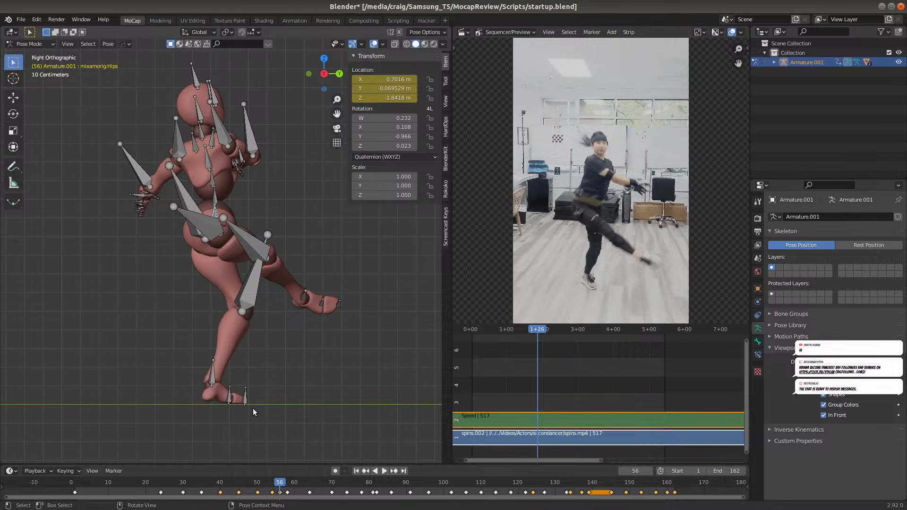
At frame 58, move the hips bone about 0.24 m along global Y and insert a Location keyframe
left_click(286, 482)
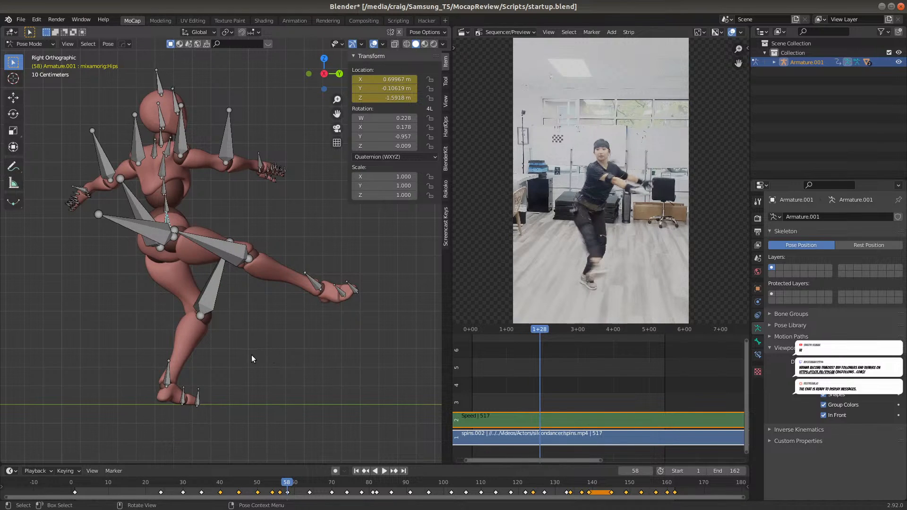
key("g")
key("y")
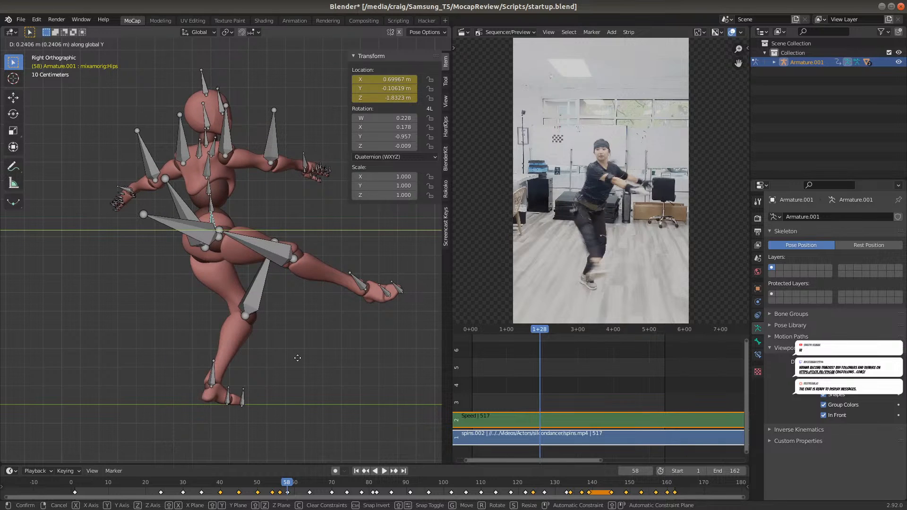
left_click(298, 361)
key("i")
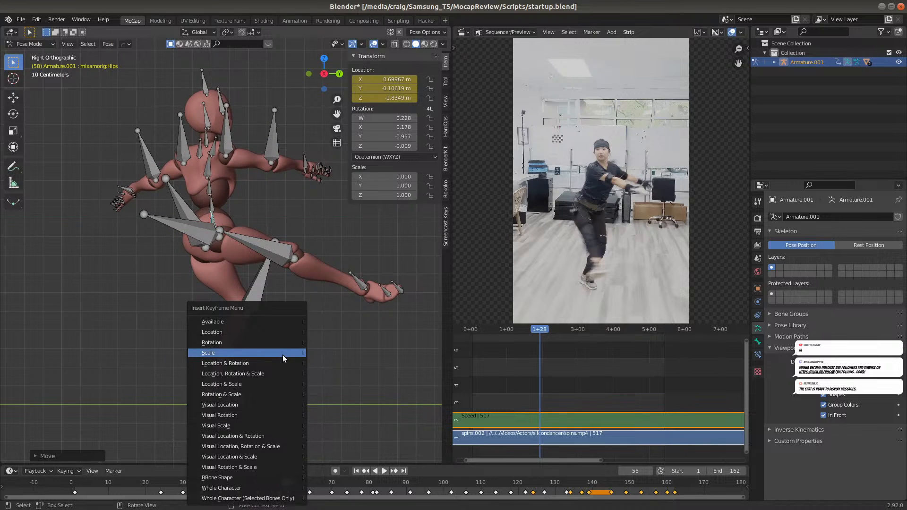
left_click(283, 332)
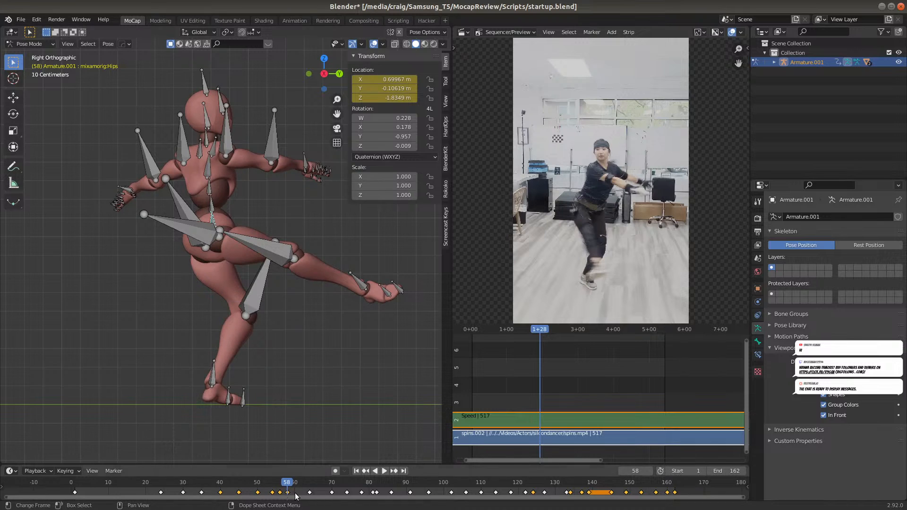
At frame 64, move the hips bone about 0.11 m along global Y and insert a Location keyframe
left_click(309, 486)
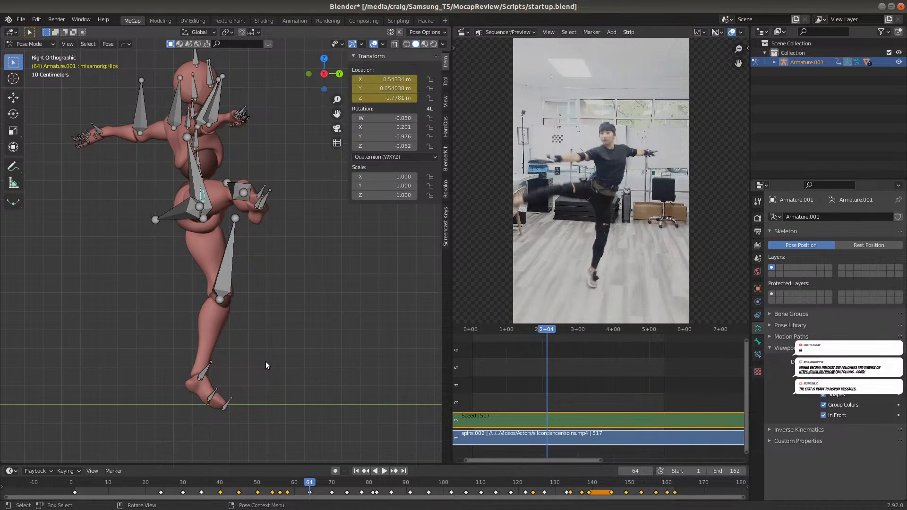
key("g")
key("y")
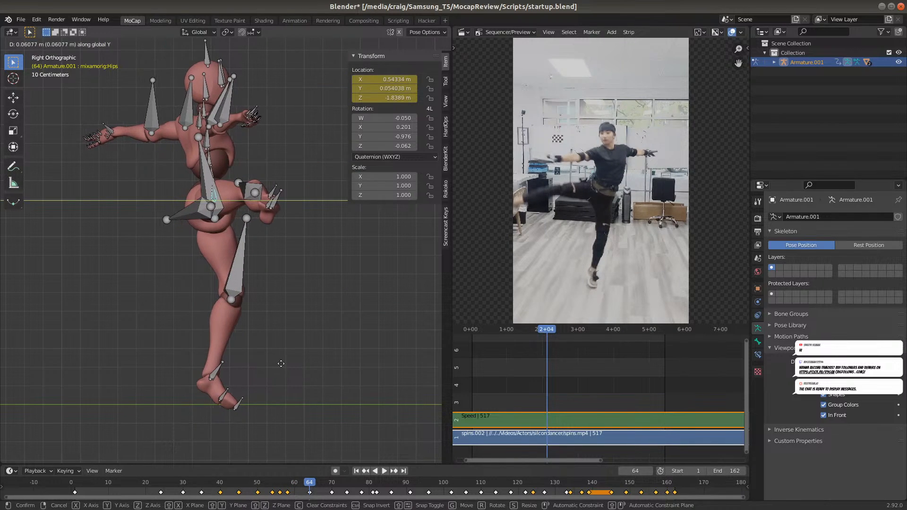
left_click(285, 363)
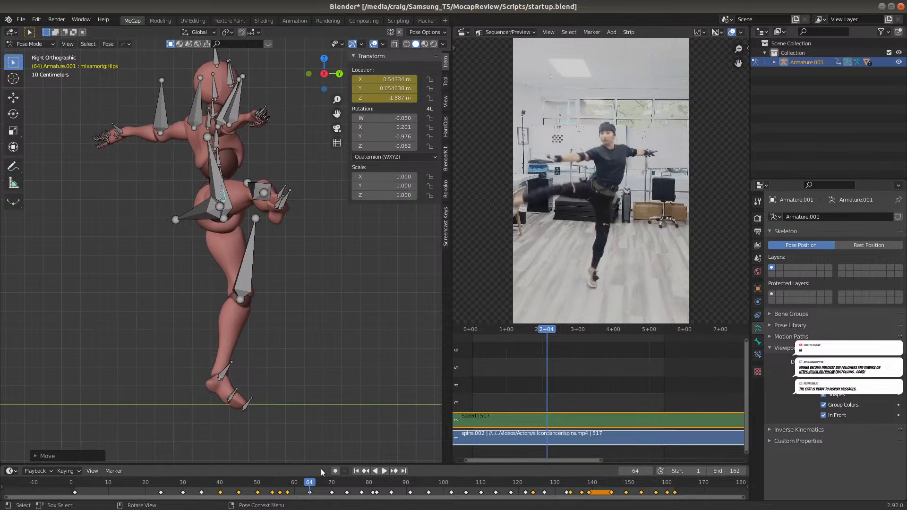
key("i")
left_click(302, 372)
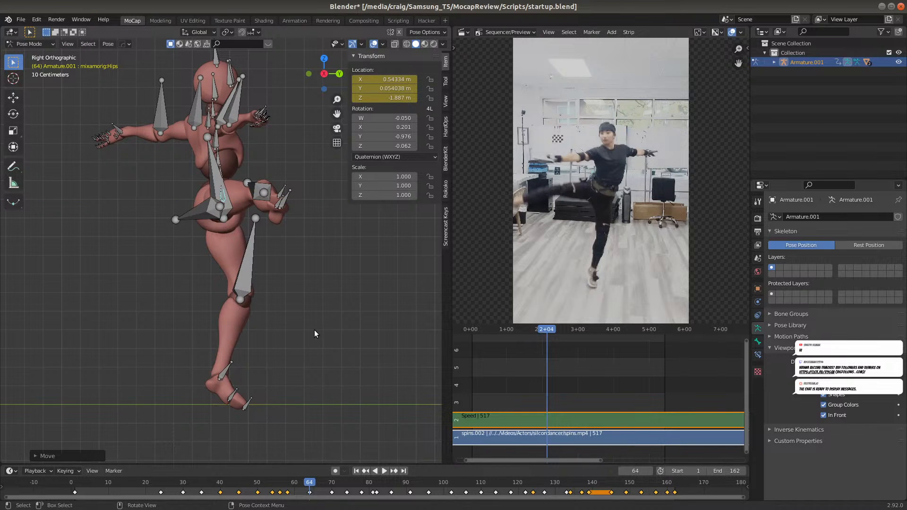
key("i")
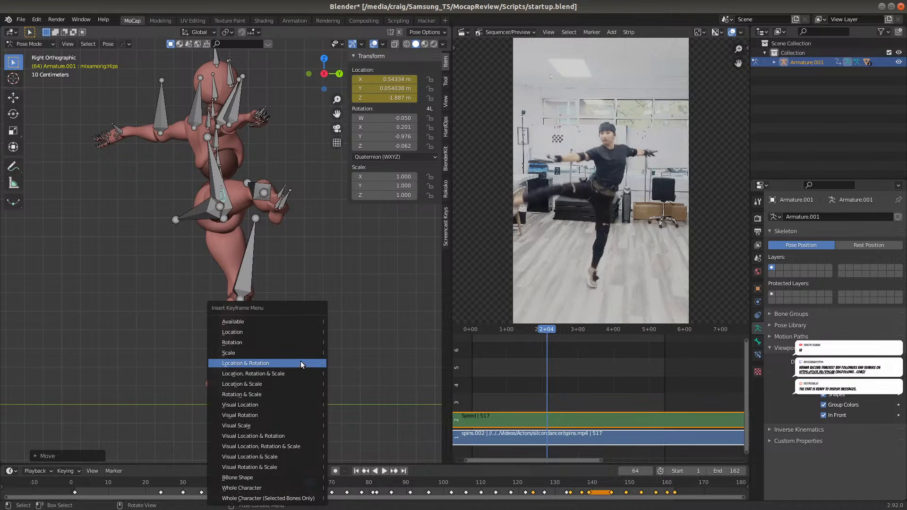
left_click(290, 333)
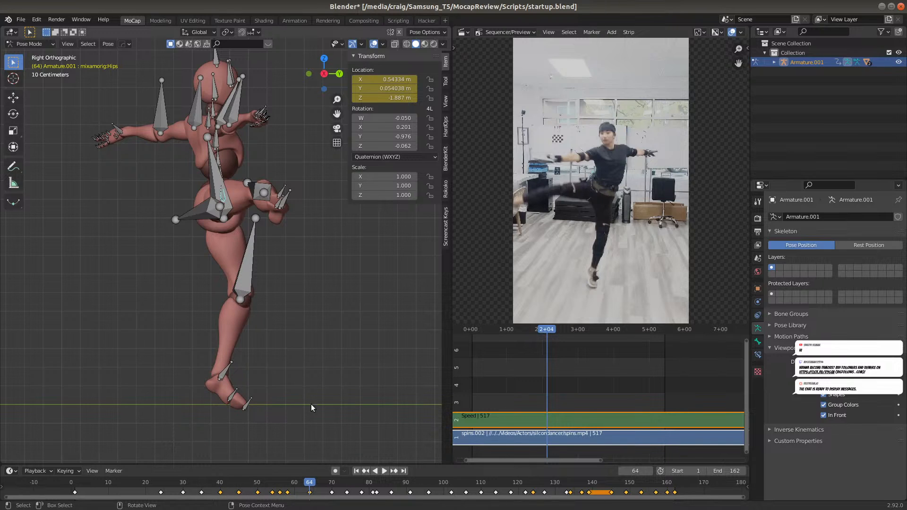
Step past frames 70 and 74 to frame 78, move the hips bone about 0.40 m along global Y and insert a Location keyframe
key("Up")
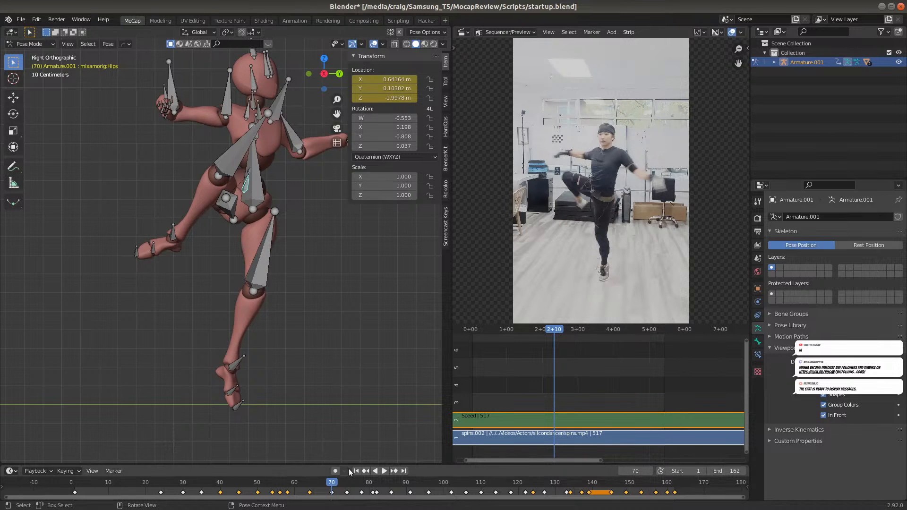
left_click(347, 484)
mouse_move(346, 484)
left_mouse_down()
mouse_move(364, 482)
mouse_move(346, 487)
left_mouse_up()
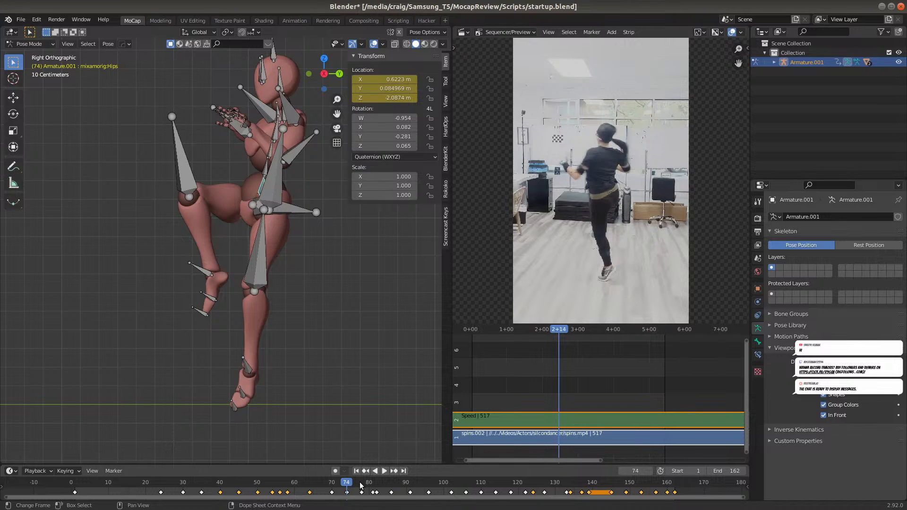
left_click(361, 485)
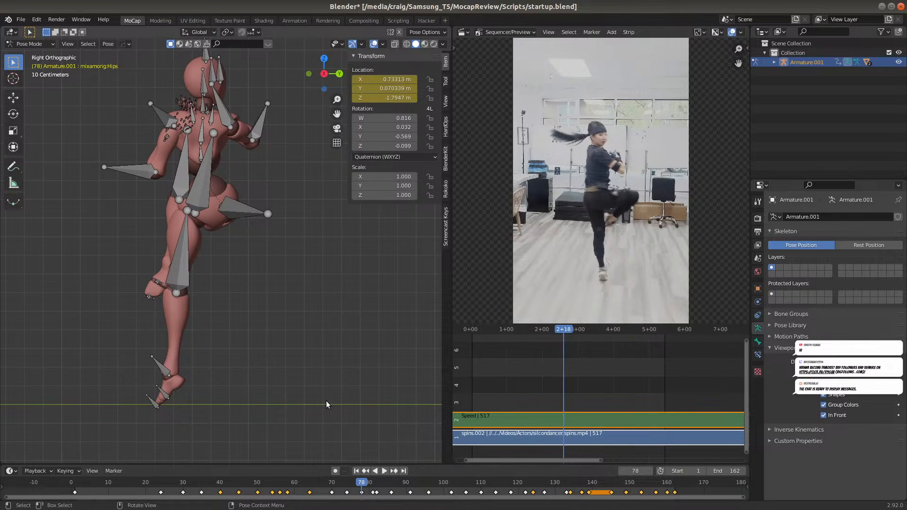
key("g")
key("y")
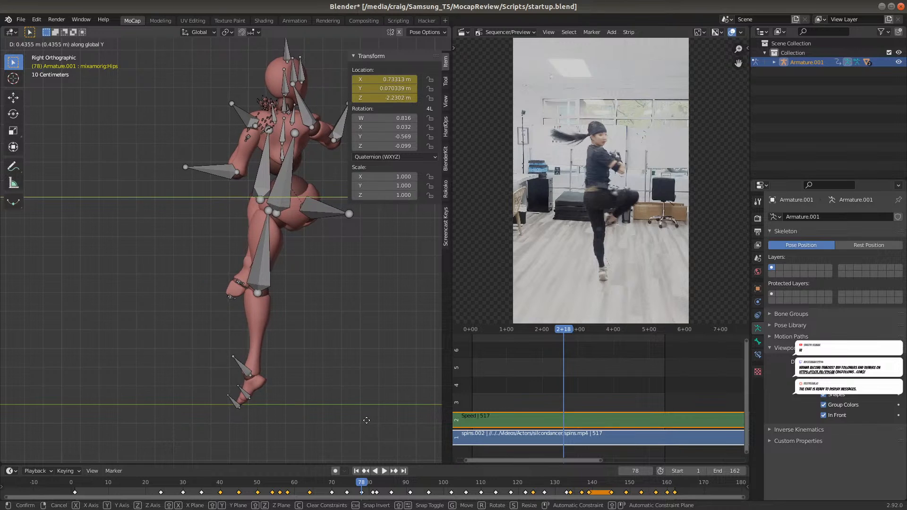
left_click(361, 419)
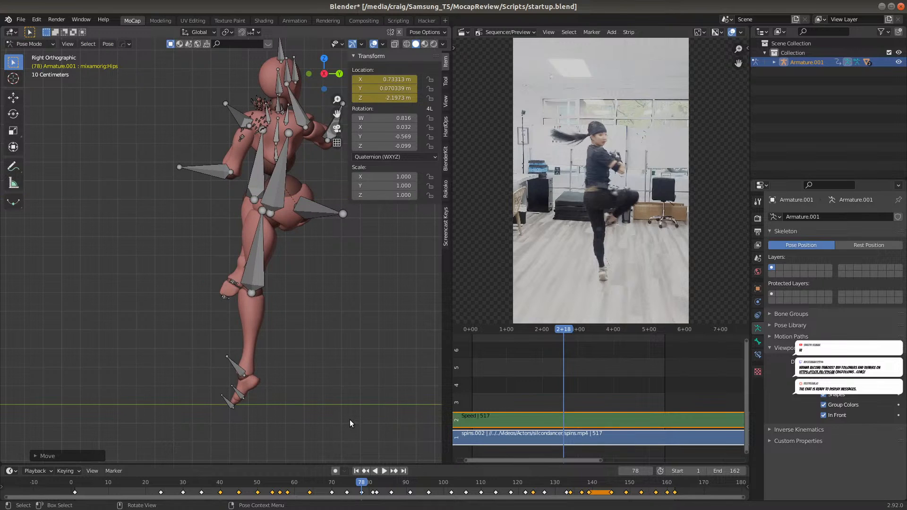
key("i")
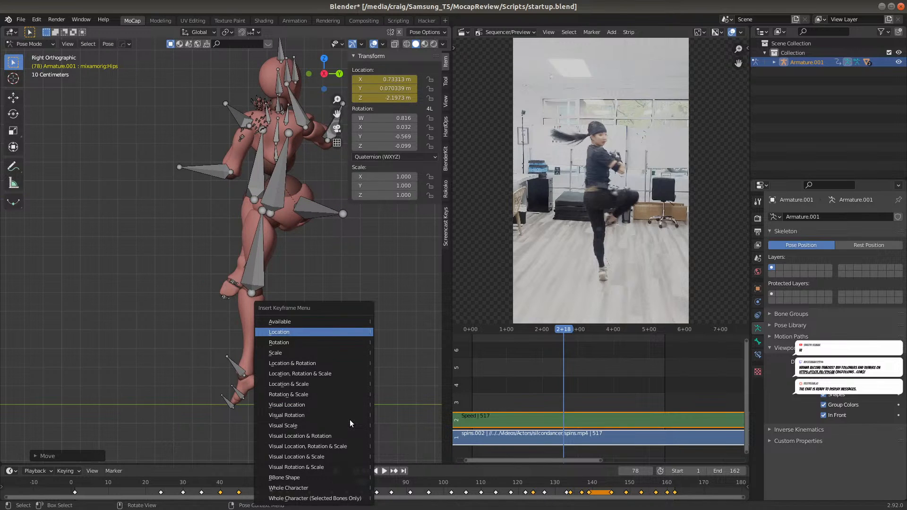
left_click(333, 333)
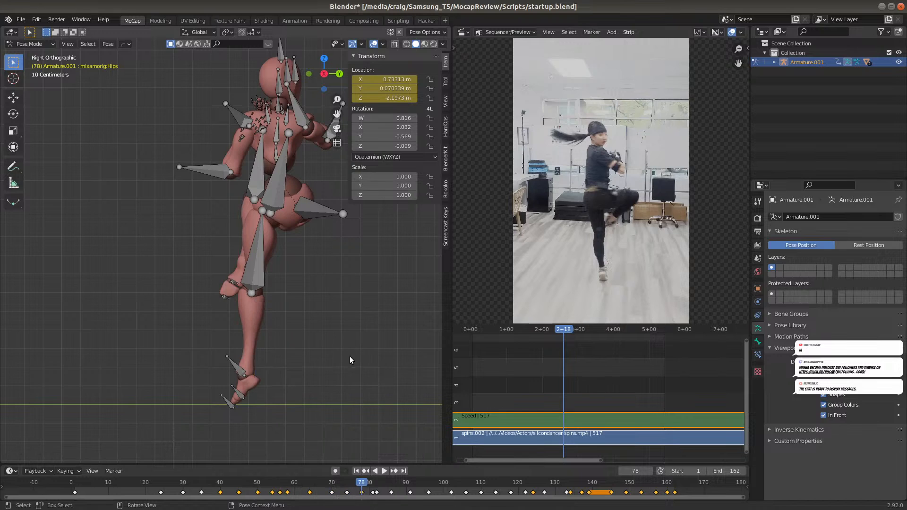
At frame 81, move the hips bone about 0.26 m along global Y and insert a Location keyframe
left_click(372, 492)
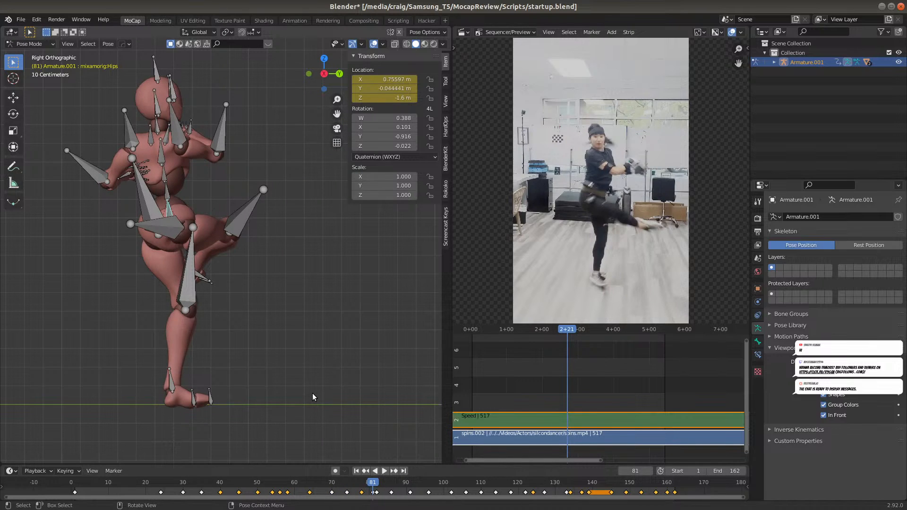
key("g")
key("y")
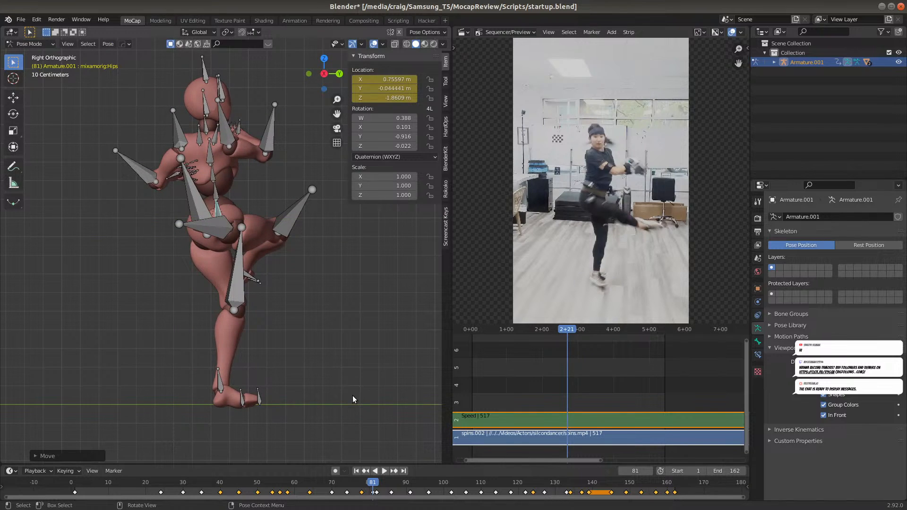
key("i")
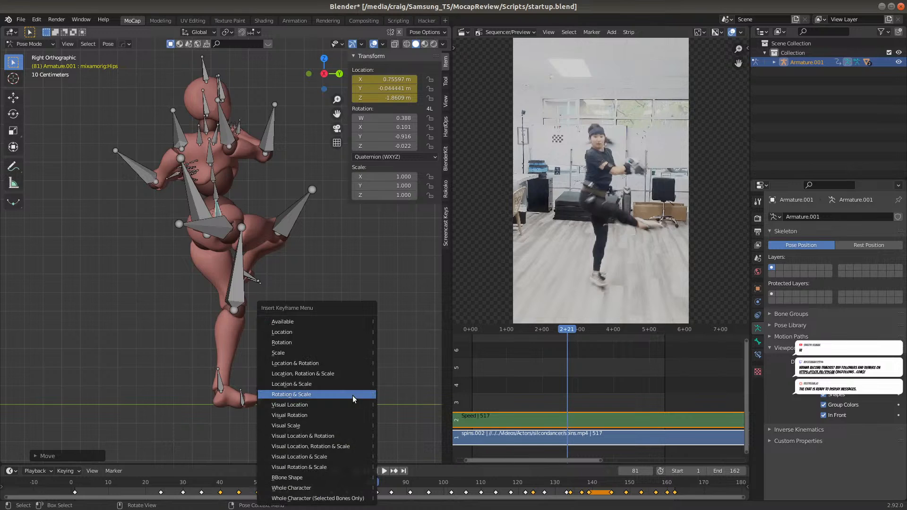
left_click(339, 332)
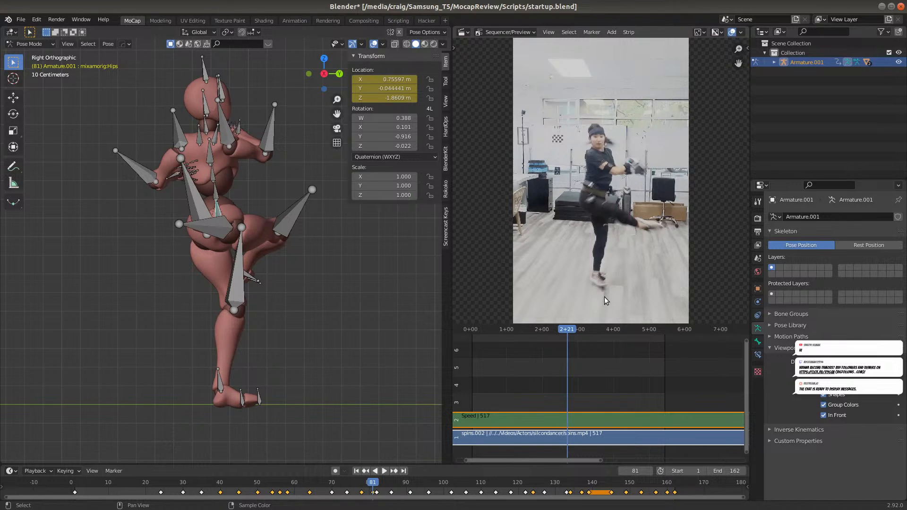
At frame 82, move the hips bone about 0.20 m along global Y and insert a Location keyframe
left_click(376, 486)
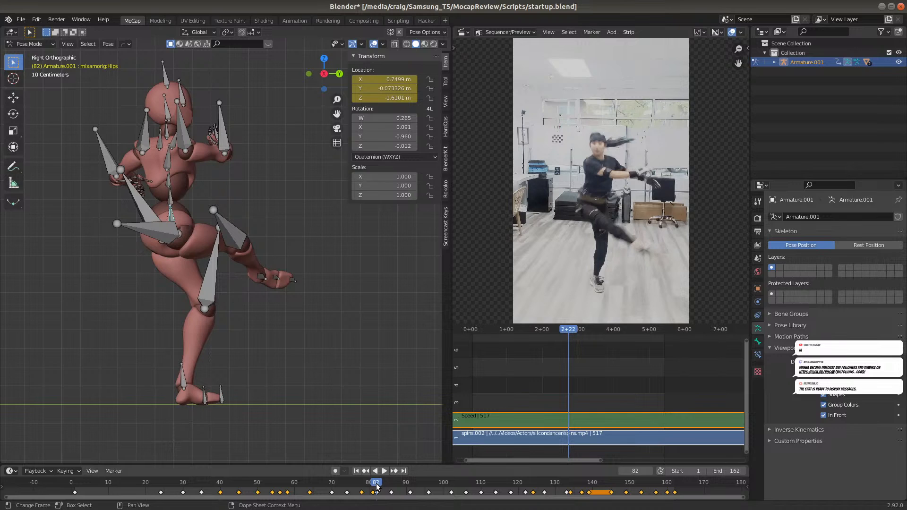
key("g")
key("y")
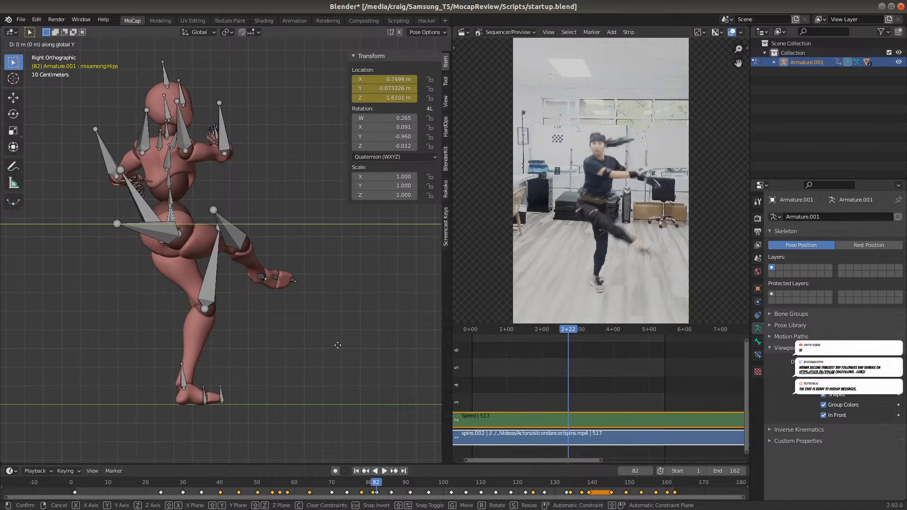
left_click(370, 348)
key("i")
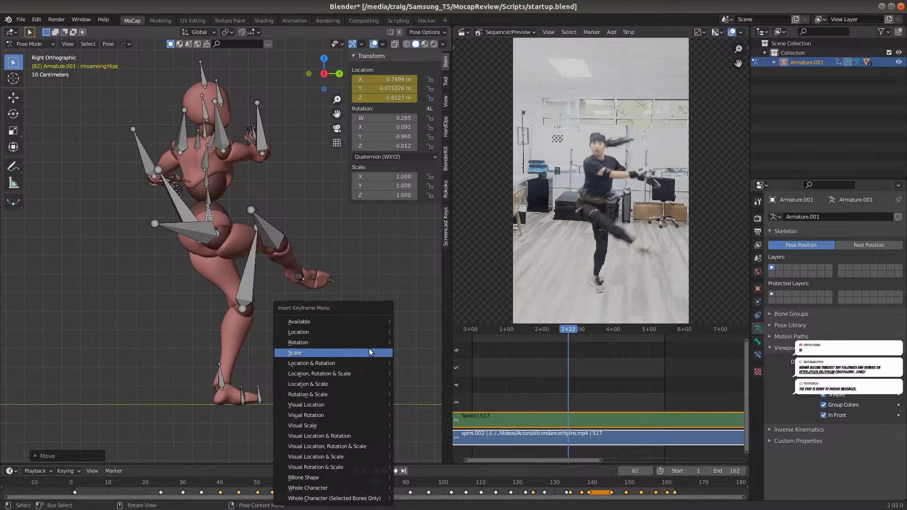
left_click(358, 333)
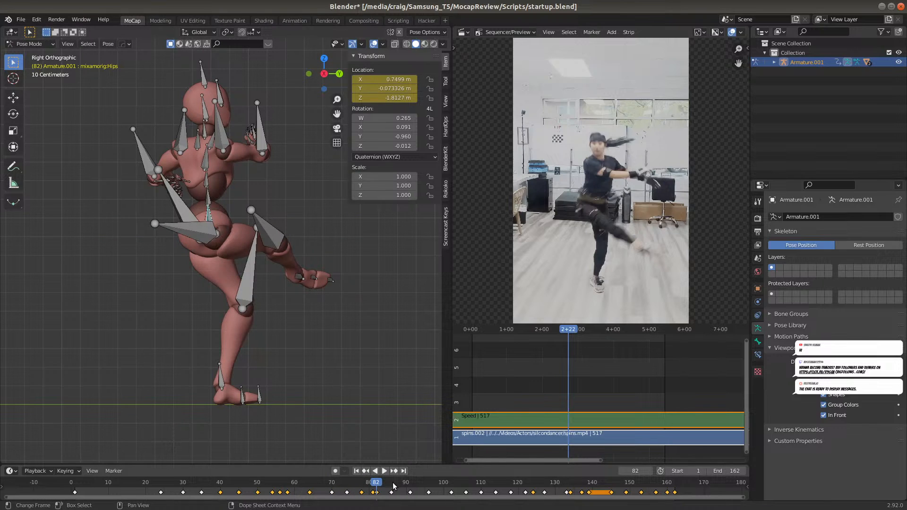
At frame 86, move the hips bone about 0.25 m along global Y and insert a Location keyframe
left_click(392, 484)
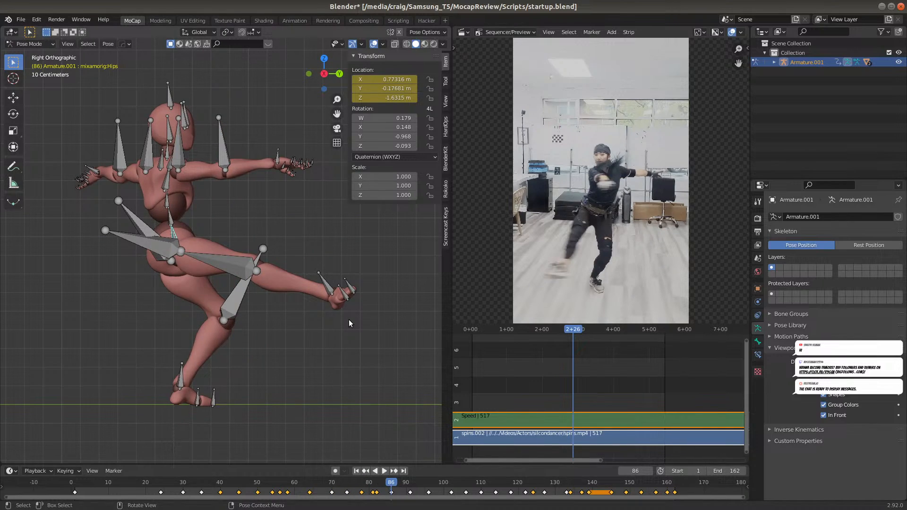
key("g")
key("y")
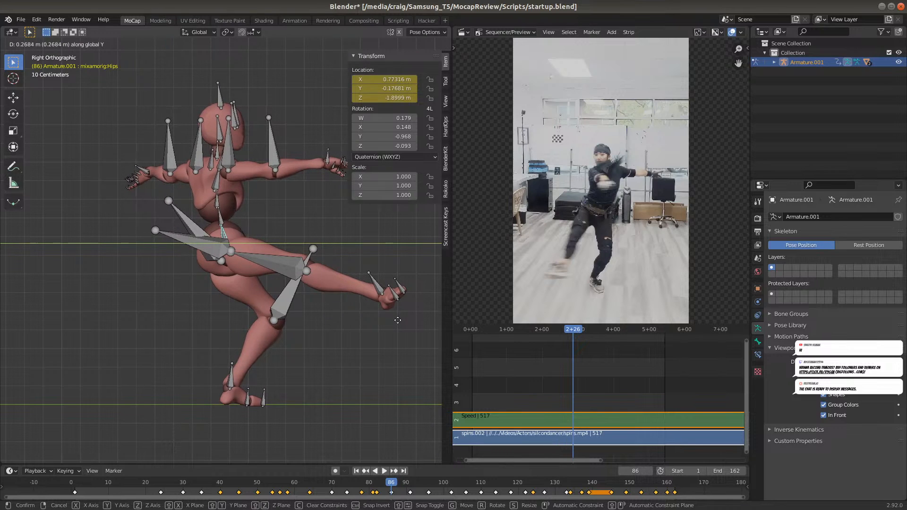
left_click(385, 329)
key("i")
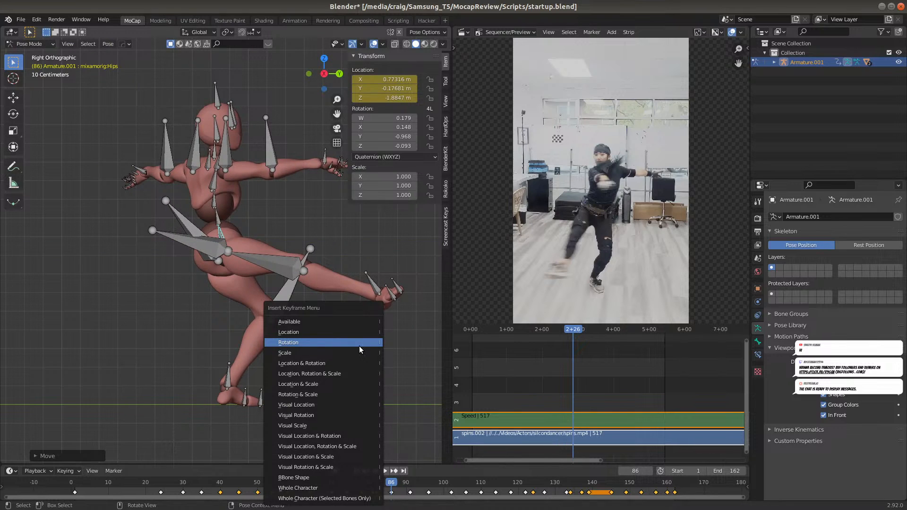
left_click(353, 332)
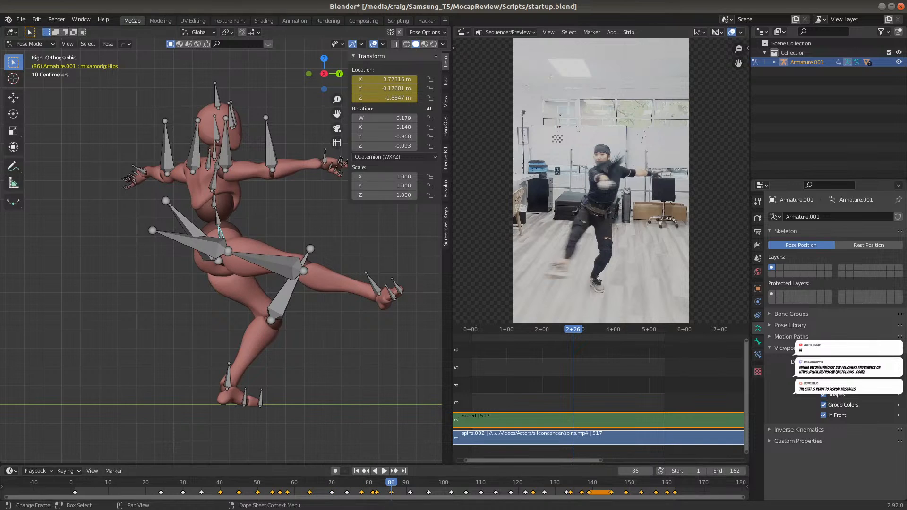
Step past frame 91 to frame 96, move the hips bone about -0.10 m along global Y and insert a Location keyframe
left_click(409, 492)
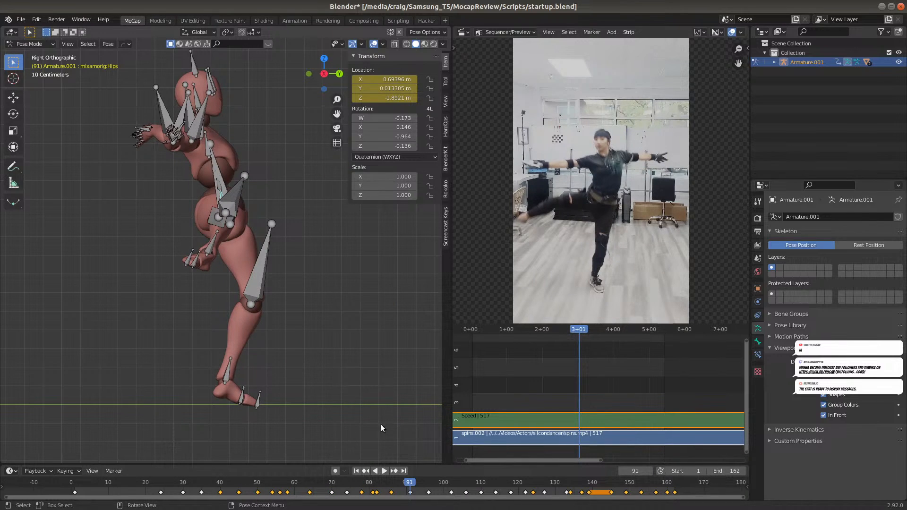
left_click(428, 481)
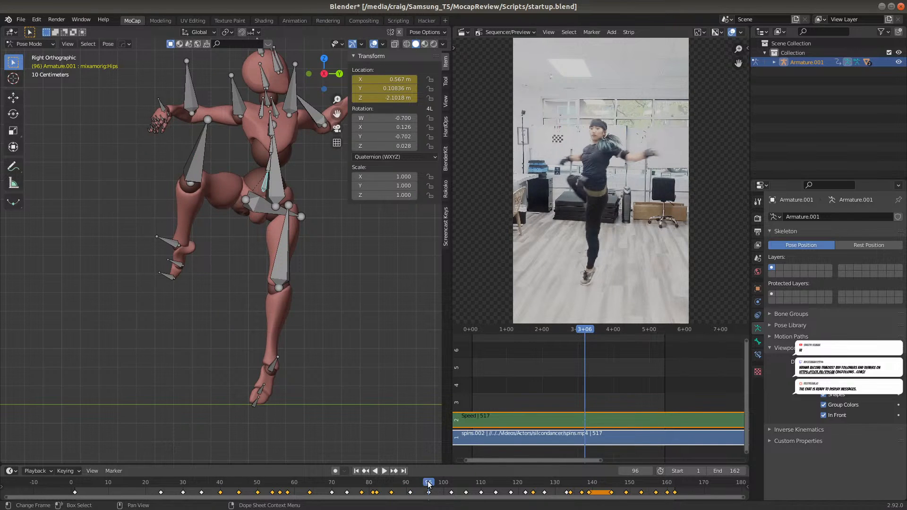
key("g")
key("y")
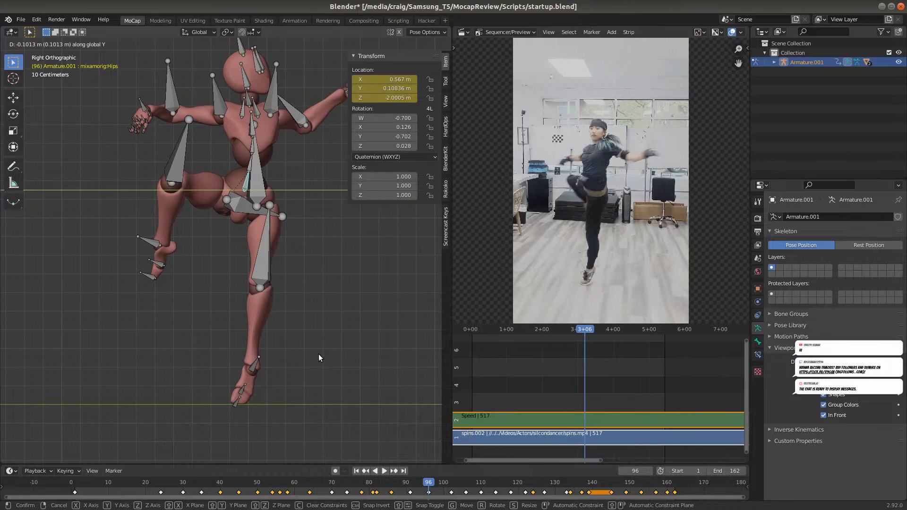
left_click(318, 353)
key("i")
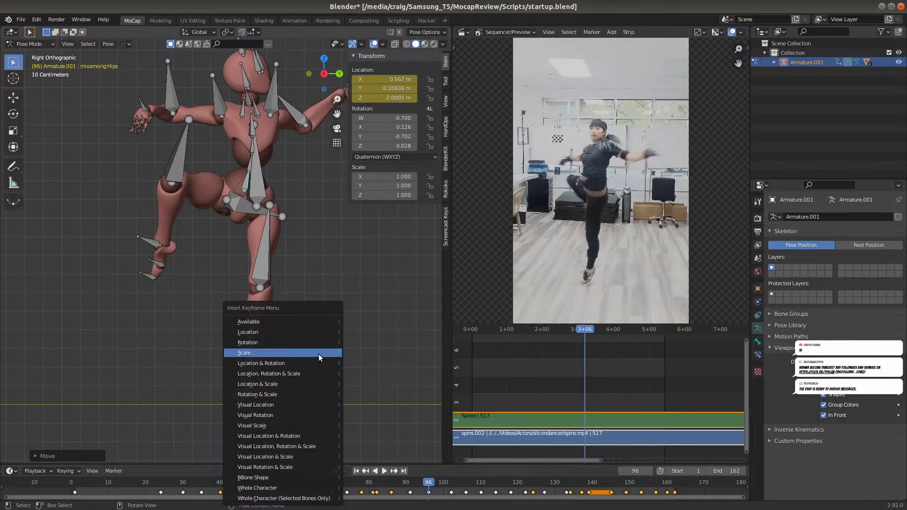
left_click(316, 329)
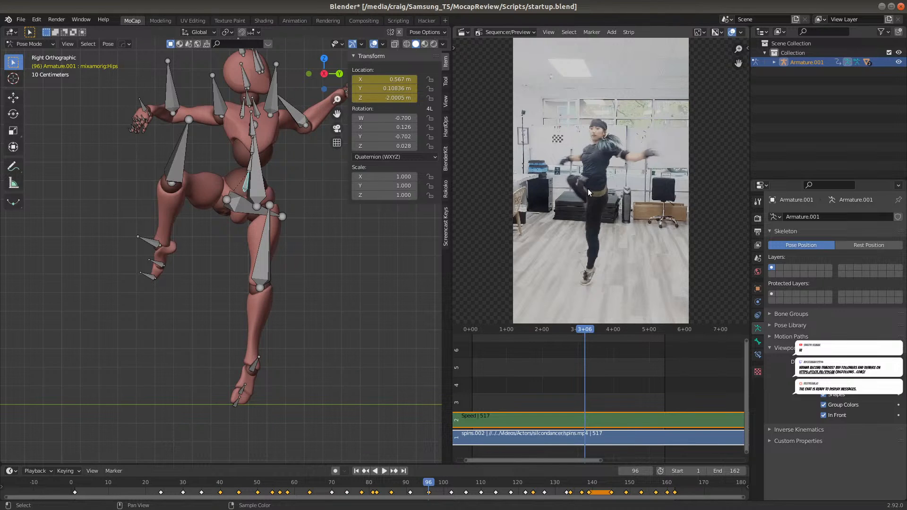
At frame 102, move the hips bone about 0.11 m along global Y and insert a Location keyframe
left_click(450, 482)
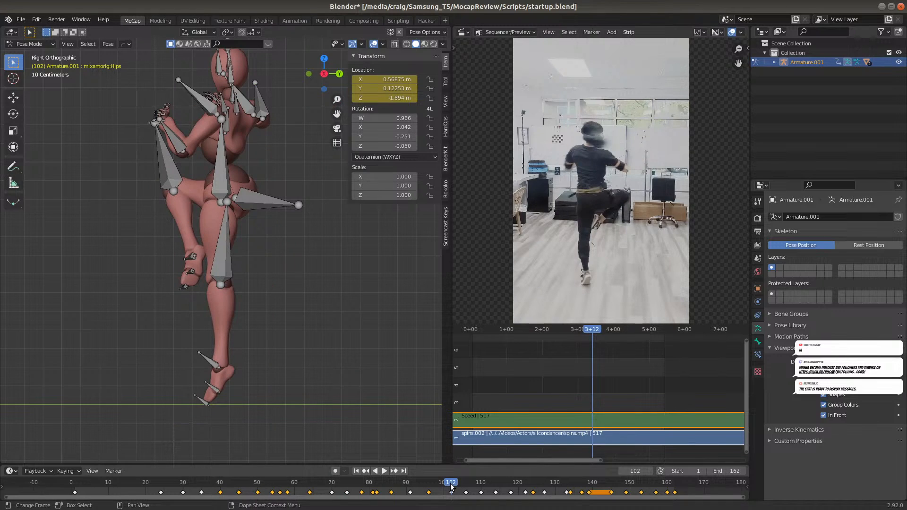
key("g")
key("y")
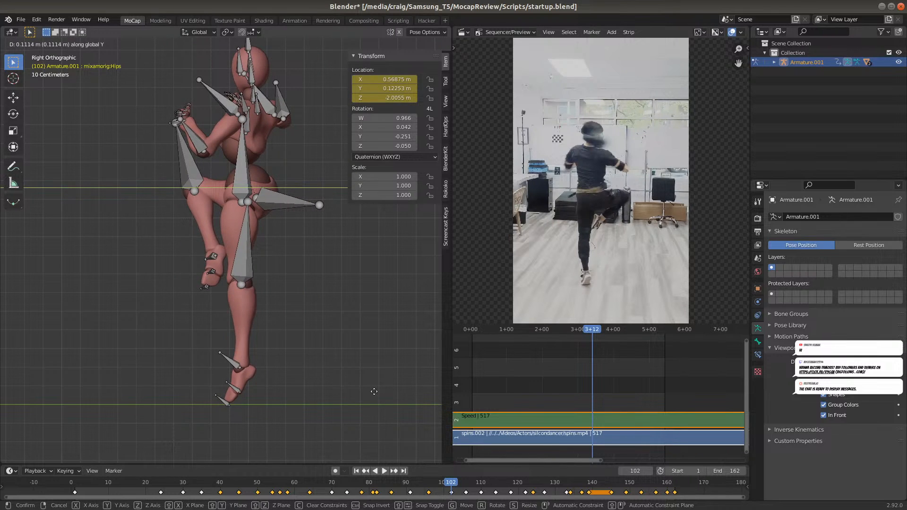
left_click(373, 395)
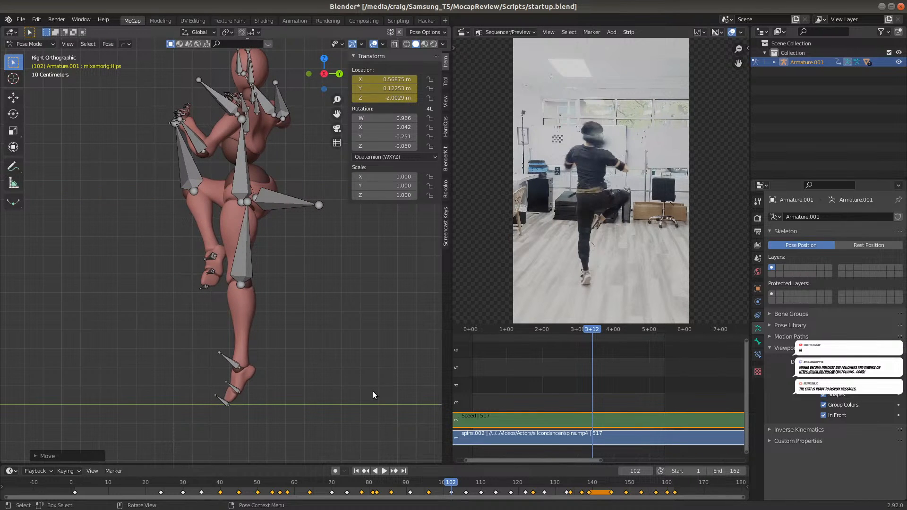
key("i")
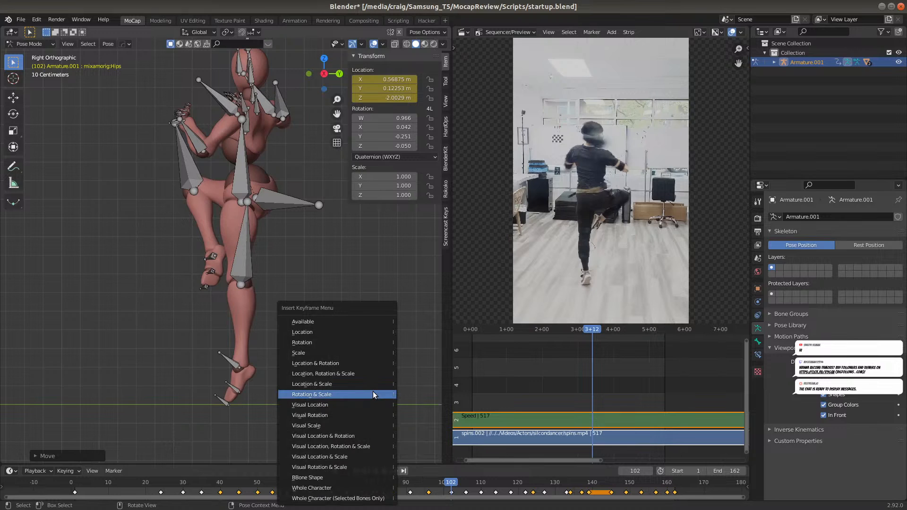
left_click(369, 330)
At frame 106, move the hips bone about 0.42 m along global Y and insert a Location keyframe
left_click(465, 484)
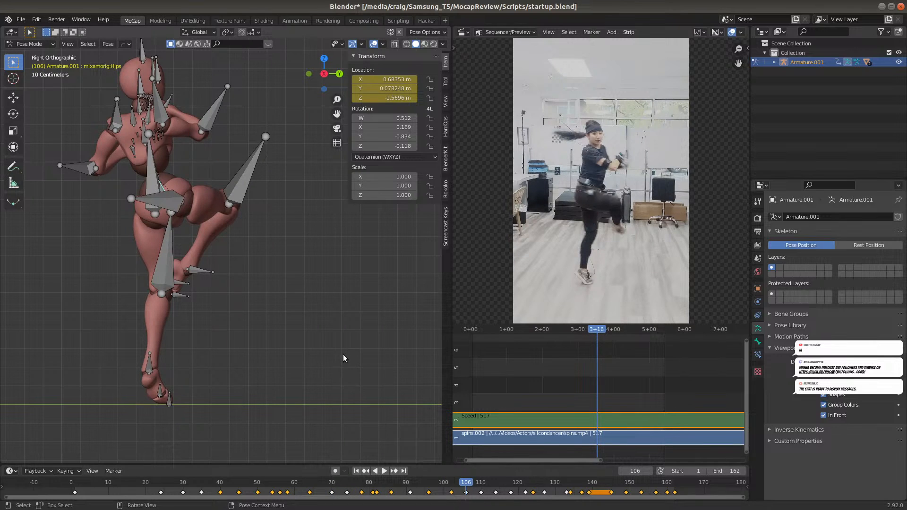
key("g")
key("y")
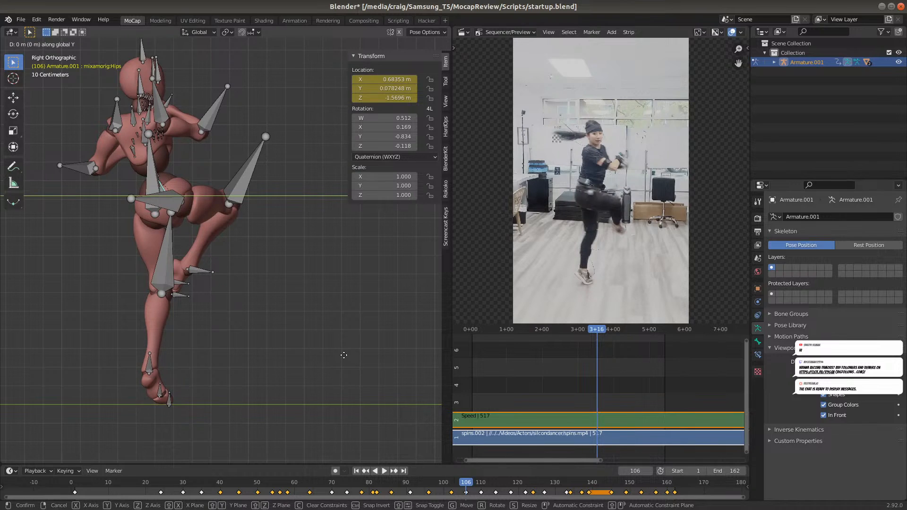
left_click(409, 352)
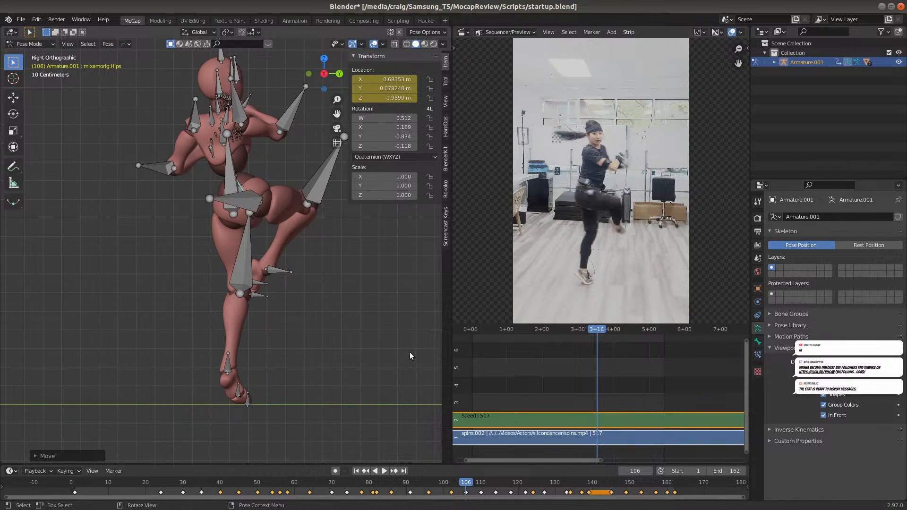
key("i")
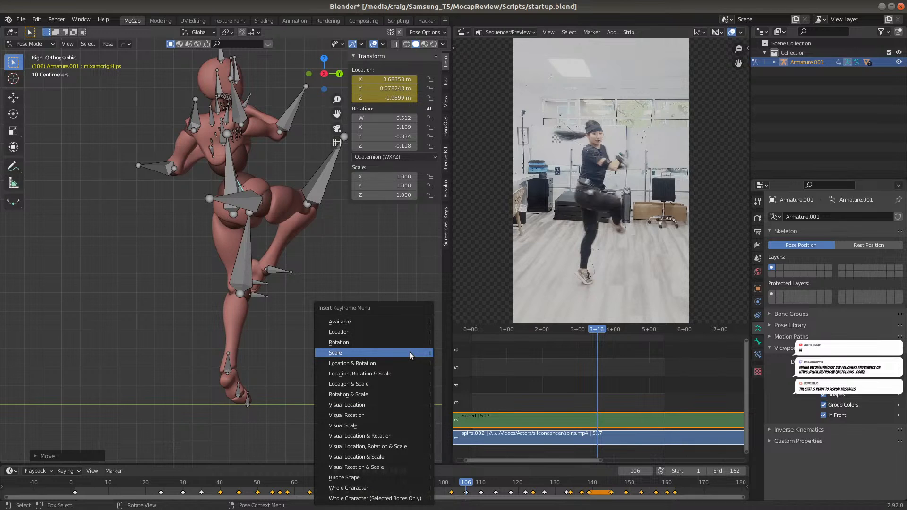
left_click(403, 334)
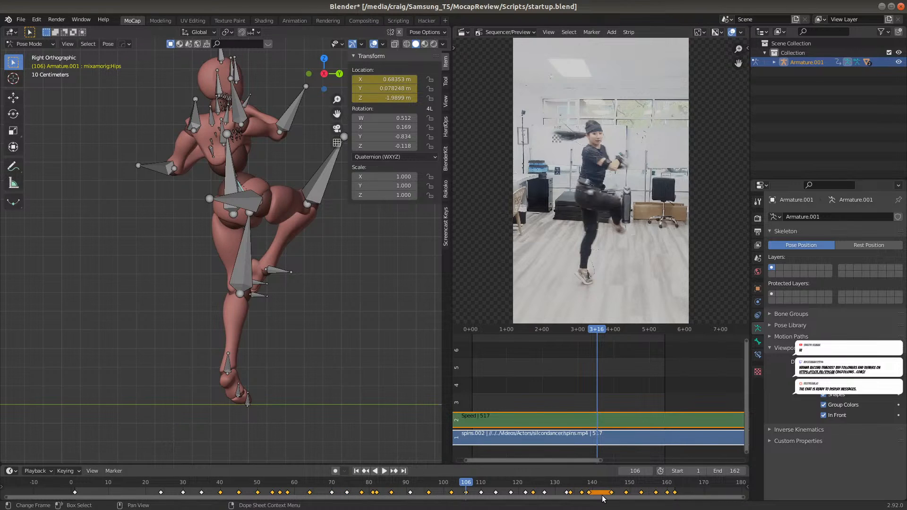
At frame 110, move the hips bone about 0.31 m along global Y and insert a Location keyframe
left_click(482, 487)
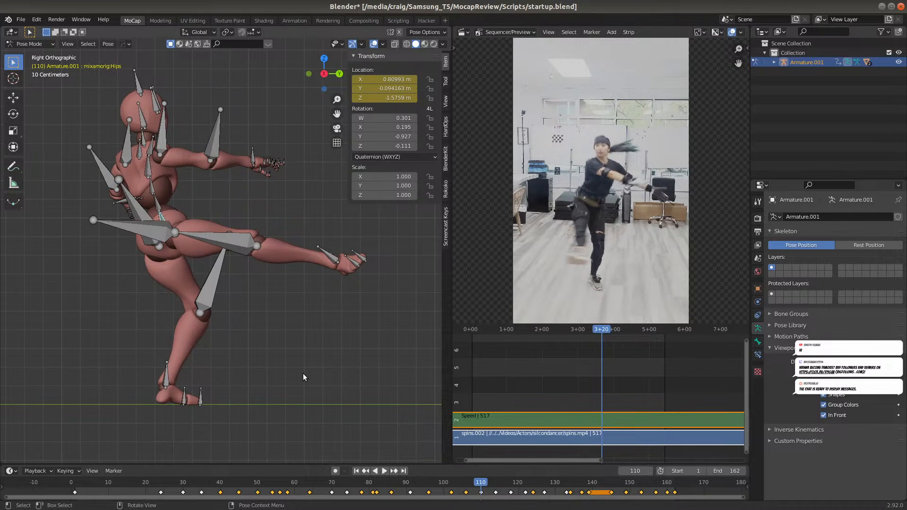
key("g")
key("y")
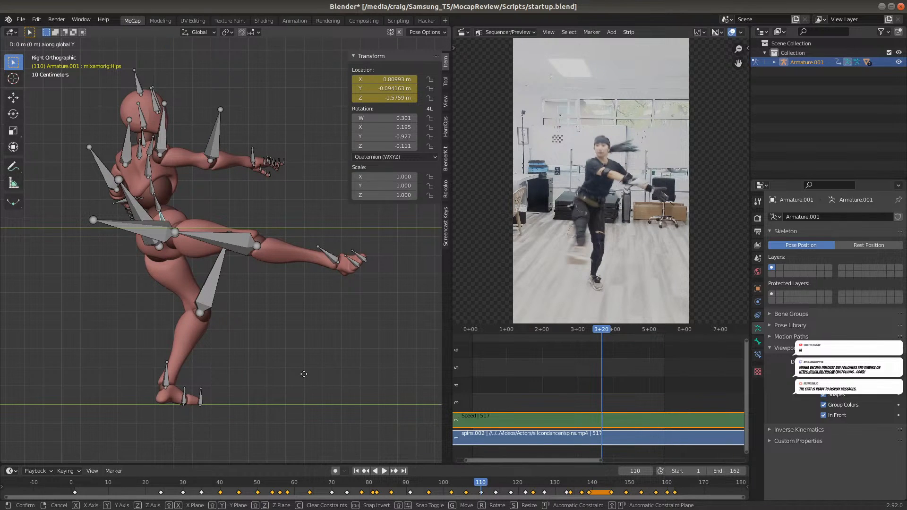
left_click(361, 371)
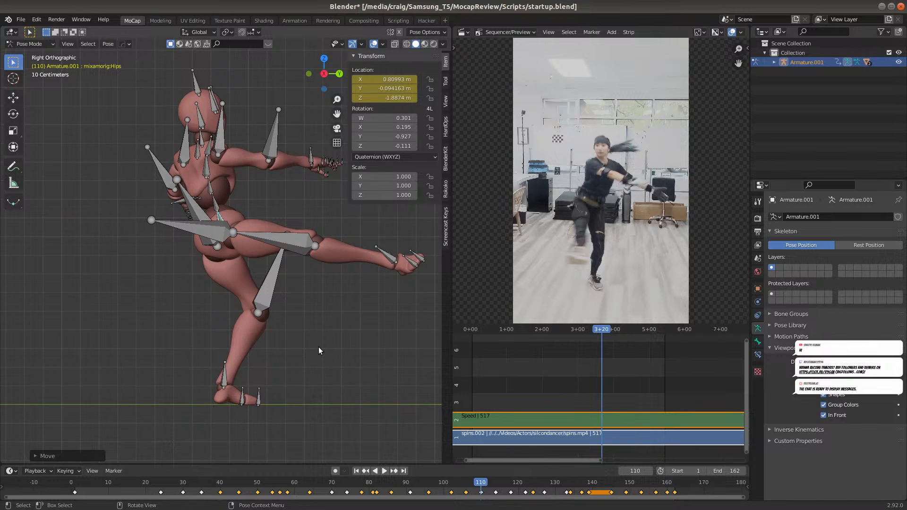
key("i")
left_click(309, 330)
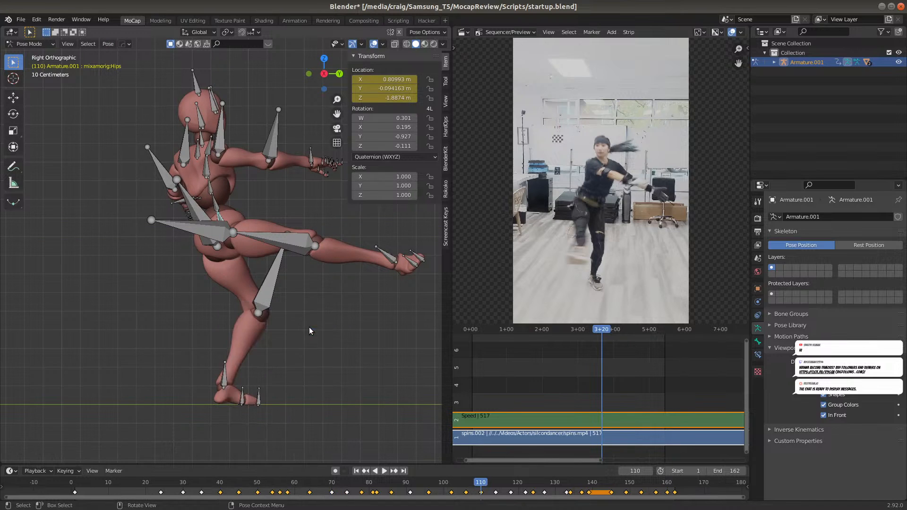
At frame 114, move the hips bone about 0.13 m along global Y and insert a Location keyframe
key("space")
key("space")
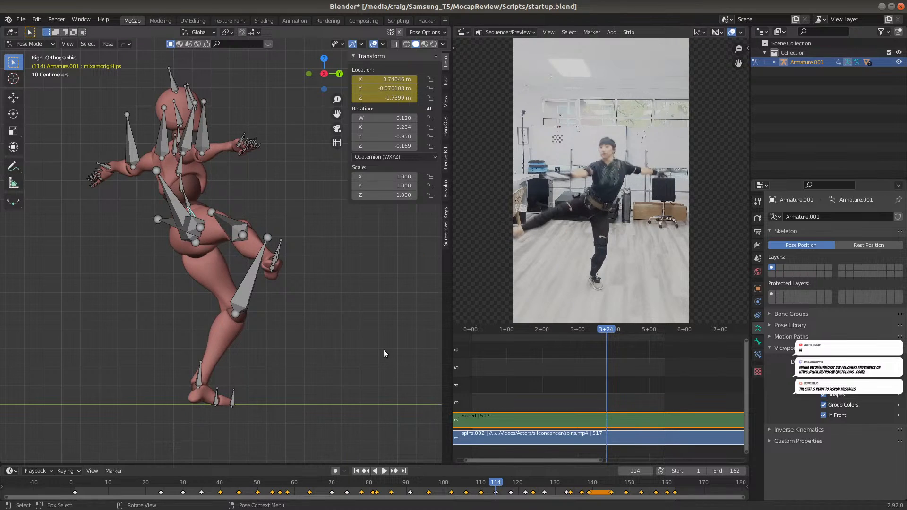
key("g")
key("y")
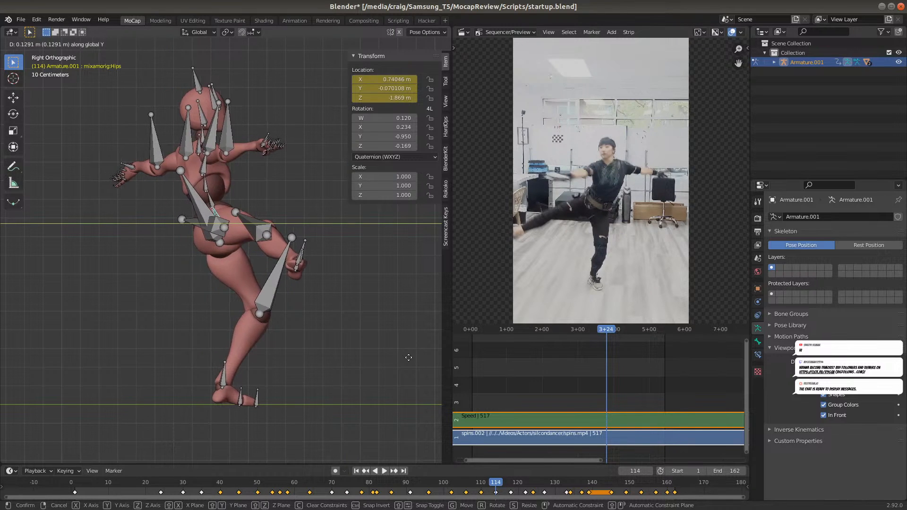
left_click(408, 357)
key("i")
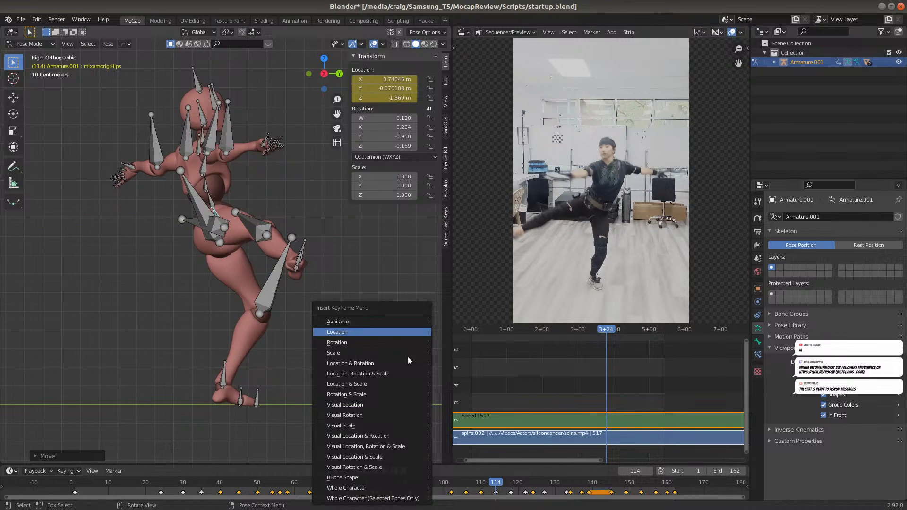
left_click(369, 325)
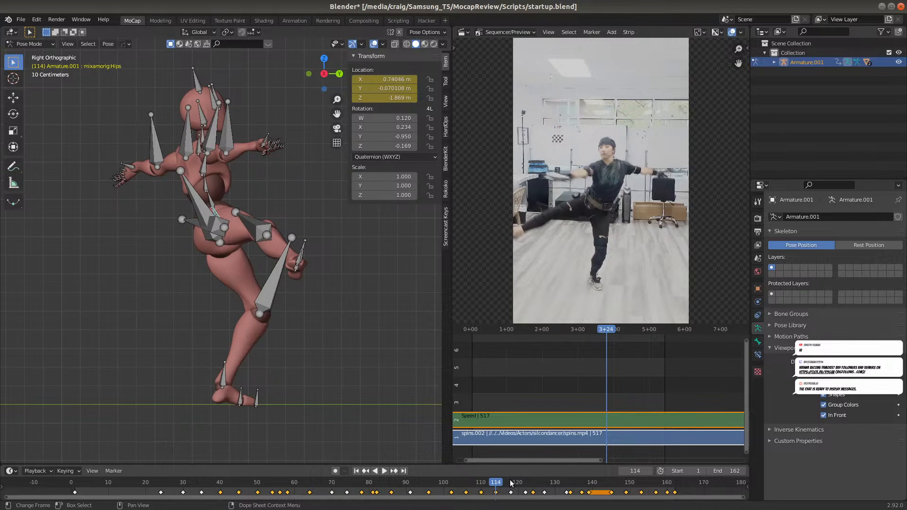
Step past frame 118 to frame 122, move the hips bone about -0.17 m along global Y and insert a Location keyframe
left_click(510, 482)
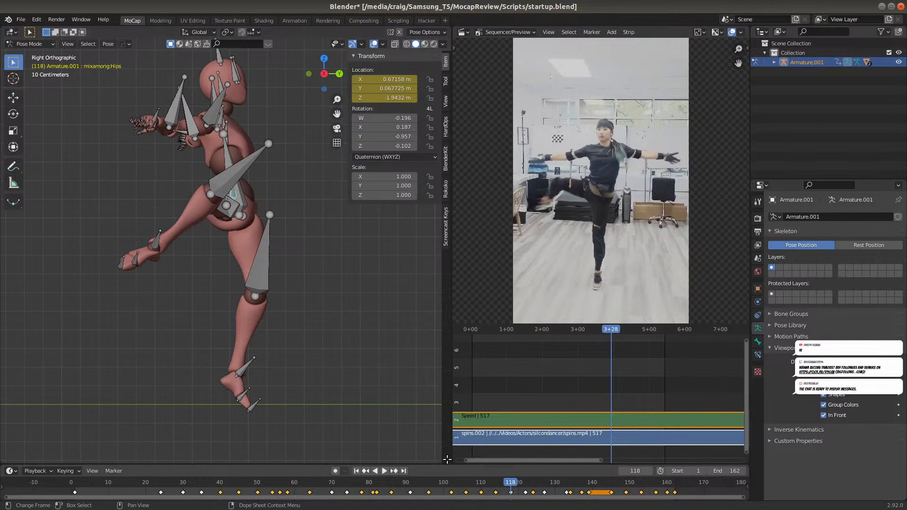
left_click(524, 487)
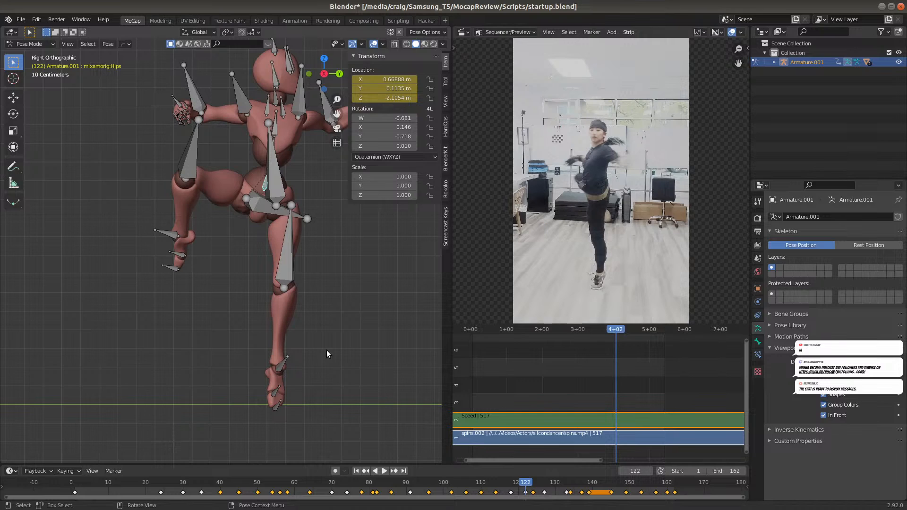
key("g")
key("y")
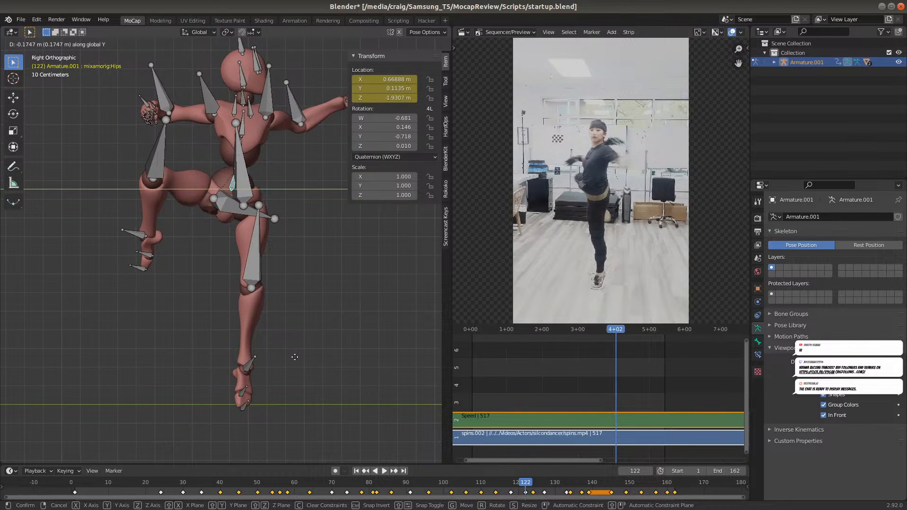
left_click(294, 356)
key("i")
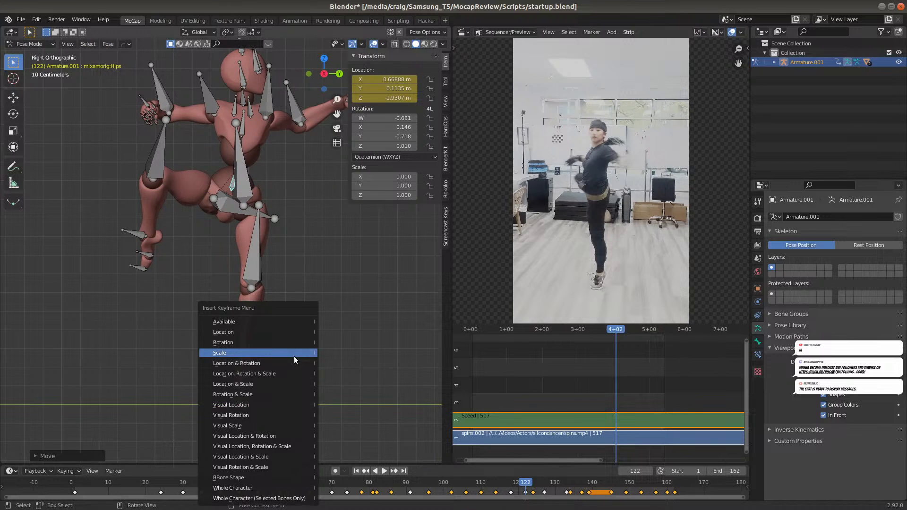
left_click(282, 334)
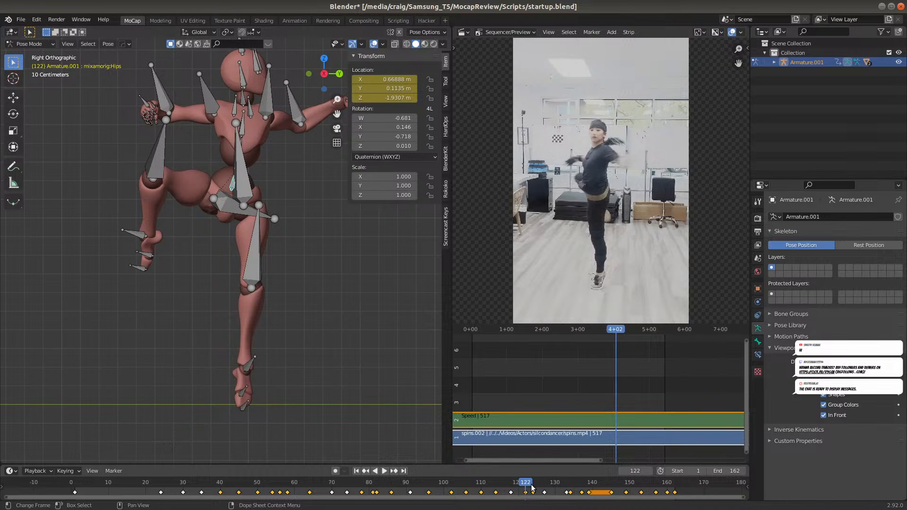
At frame 124, move the hips bone about -0.21 m along global Y and insert a Location keyframe
key("space")
key("g")
key("y")
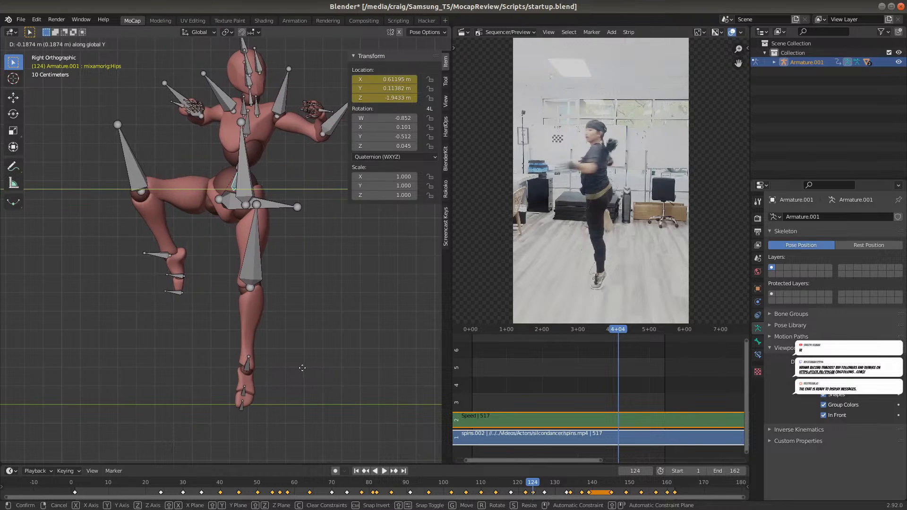
left_click(299, 373)
key("i")
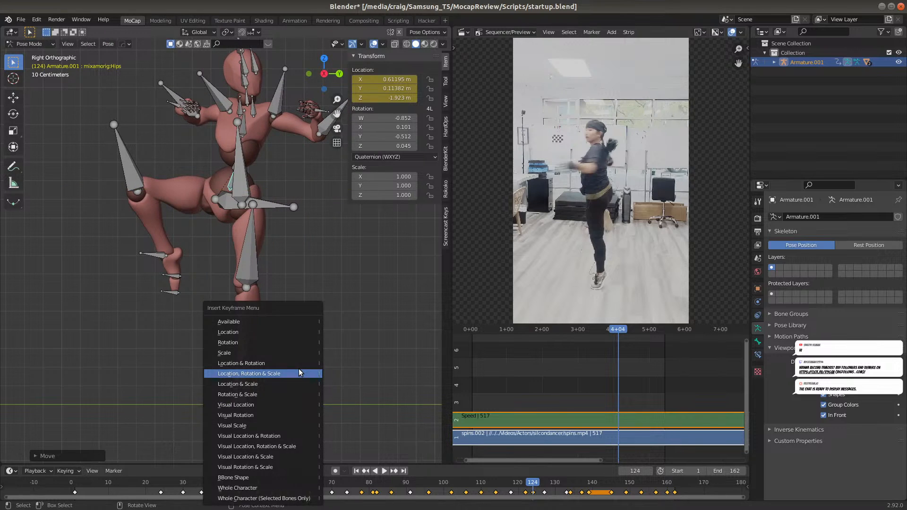
left_click(280, 331)
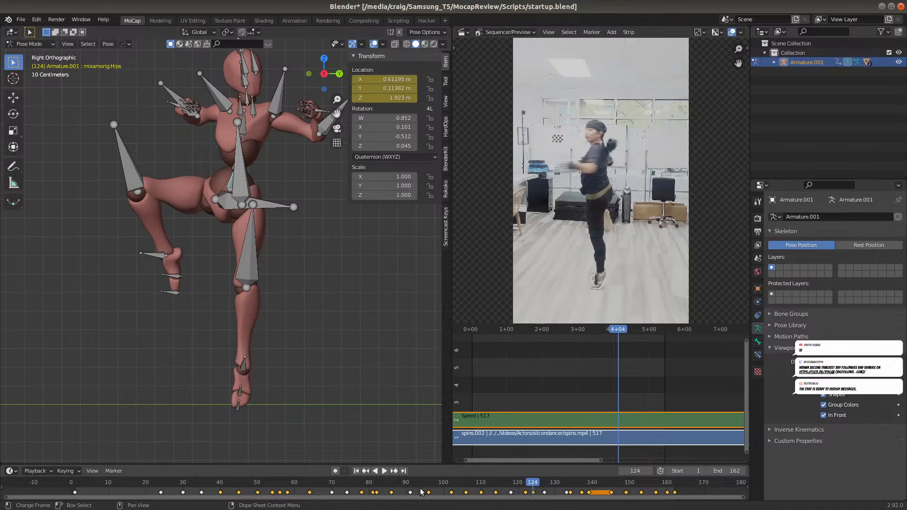
Step past frame 127 to frame 133, move the hips bone about 0.29 m along global Y and insert a Location keyframe
left_click(544, 485)
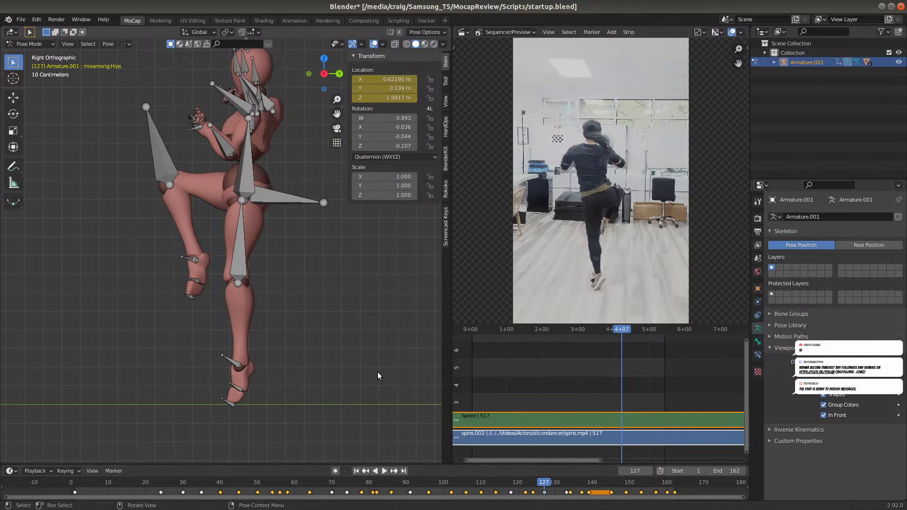
left_click(566, 484)
key("g")
key("y")
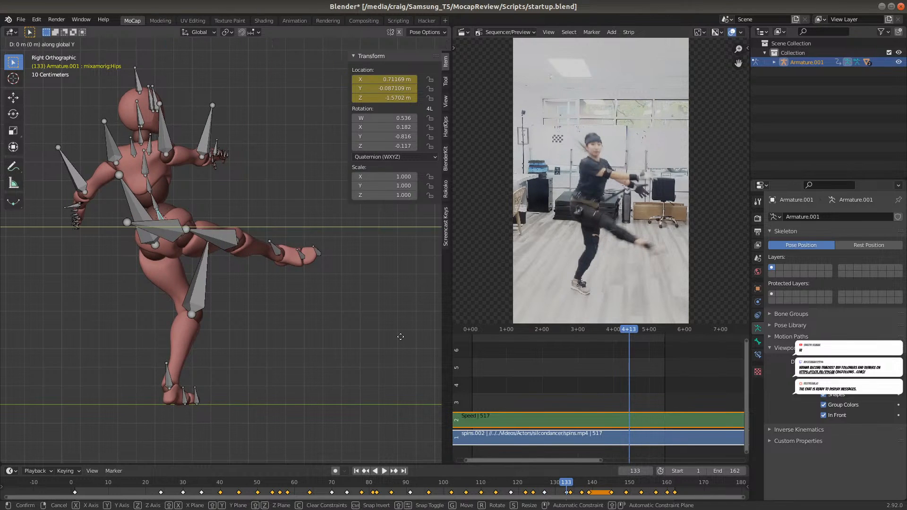
left_click(12, 351)
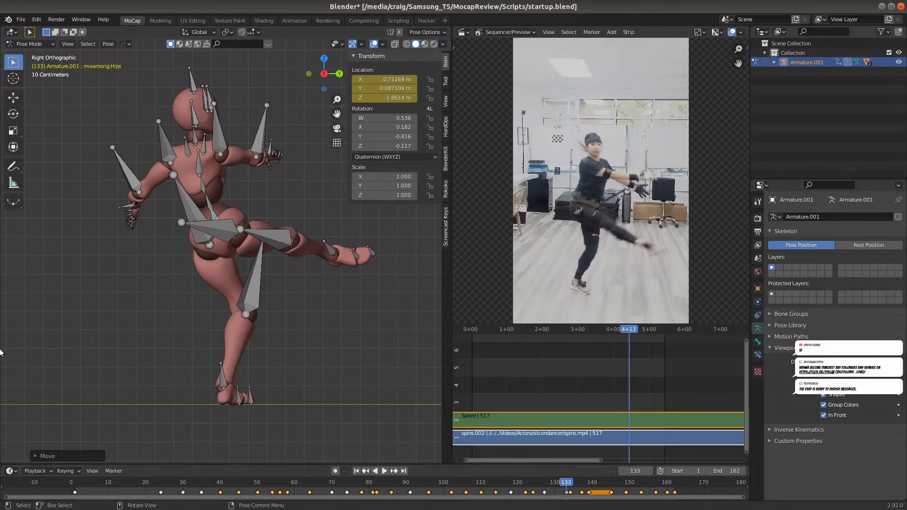
key("i")
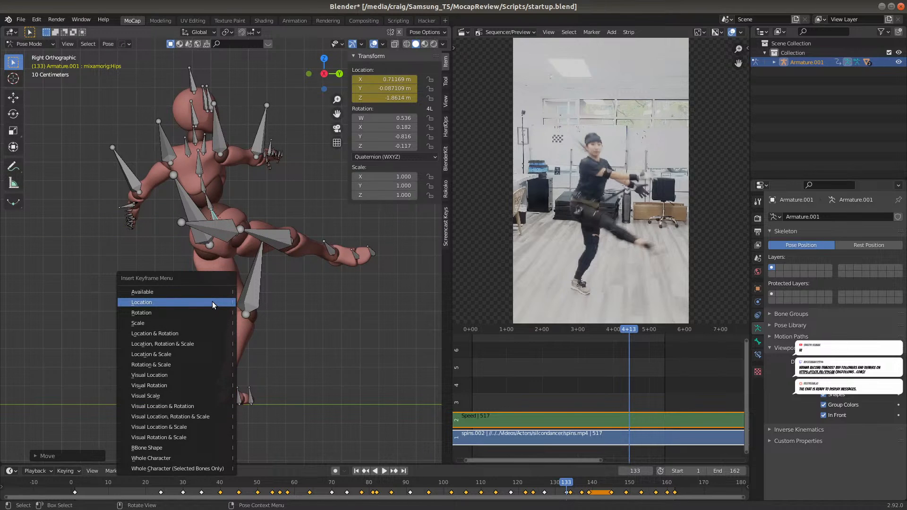
left_click(212, 301)
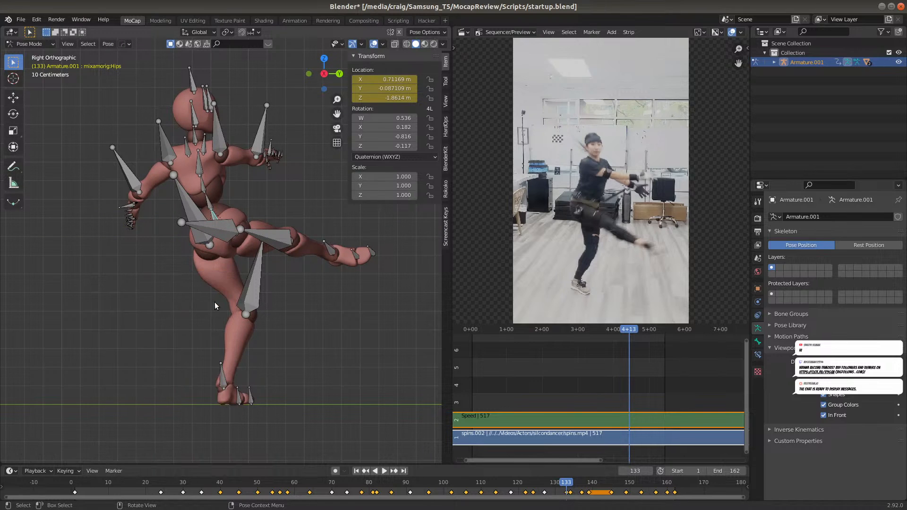
At frame 134, move the hips bone about 0.34 m along global Y and insert a Location keyframe
left_click(569, 482)
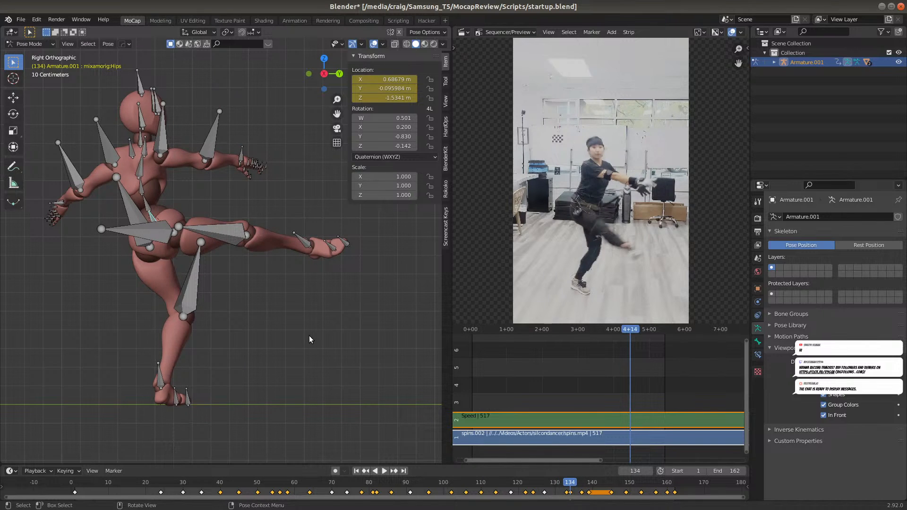
key("g")
key("y")
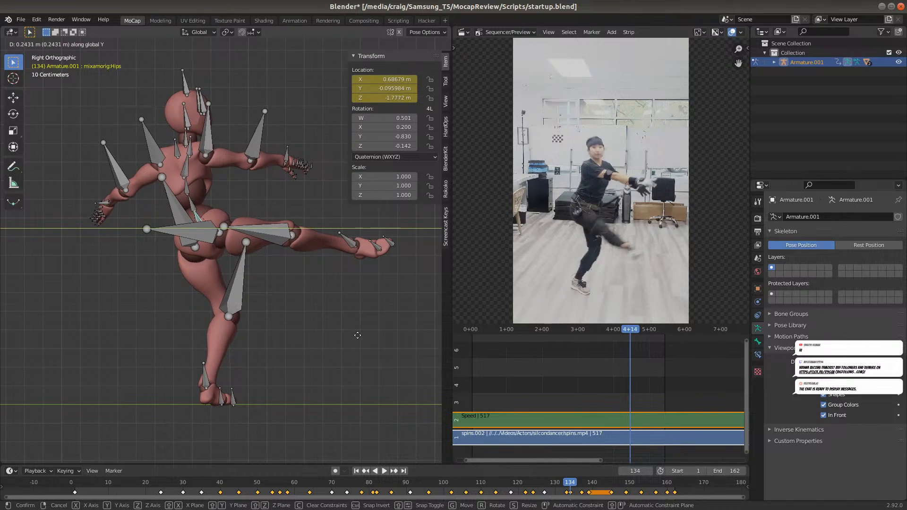
left_click(374, 337)
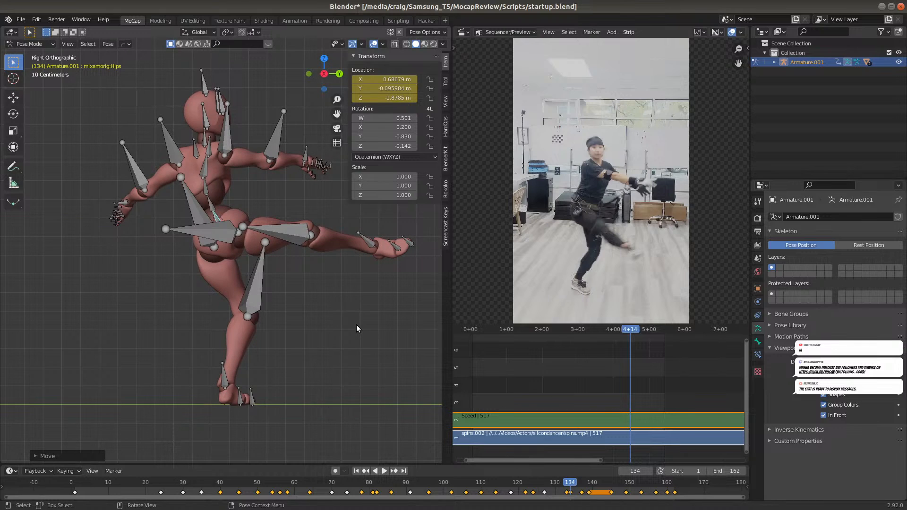
key("i")
left_click(356, 325)
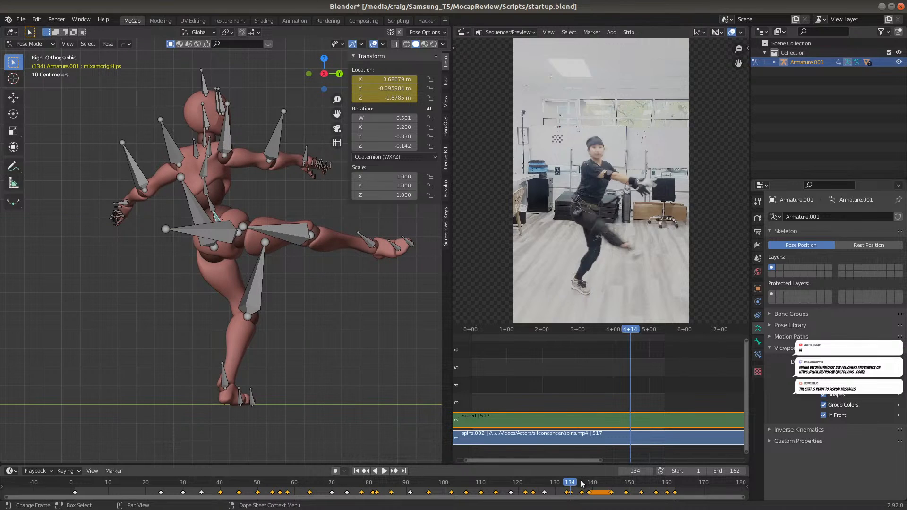
At frame 137, move the hips bone about 0.23 m along global Y and insert a Location keyframe
key("Up")
key("g")
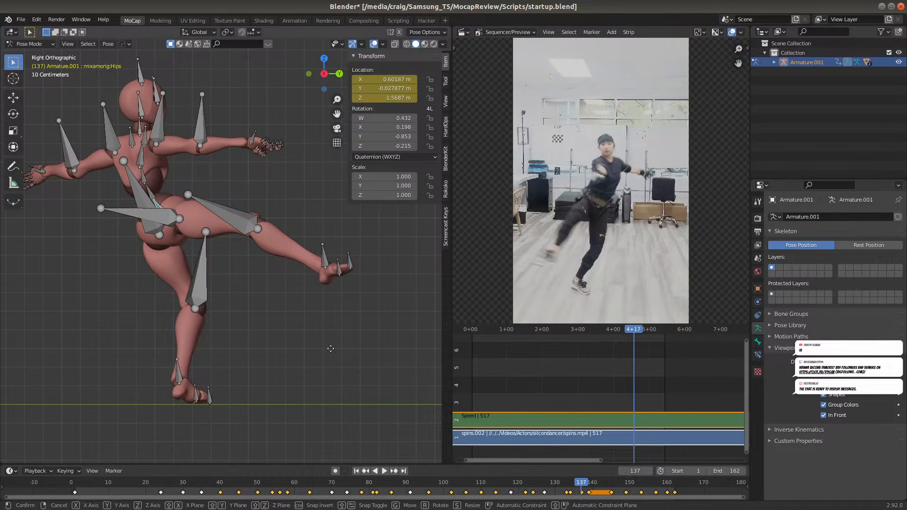
key("y")
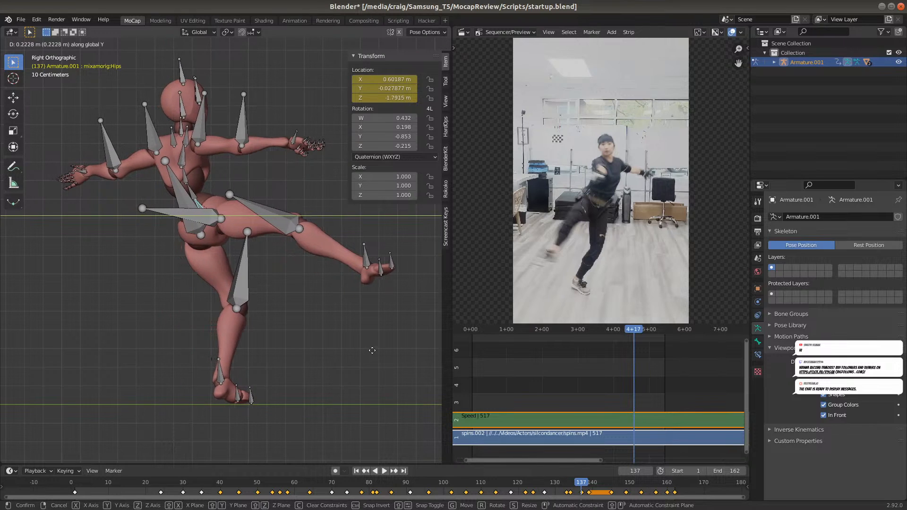
left_click(364, 349)
key("i")
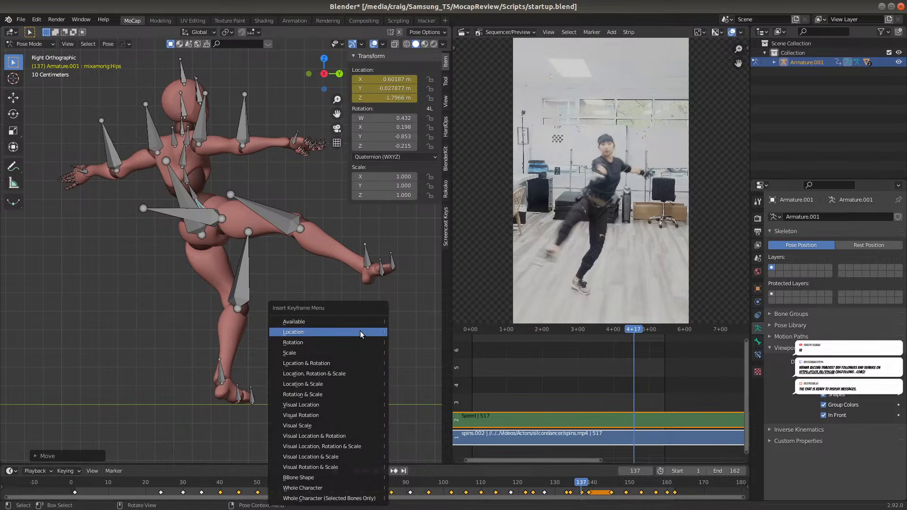
left_click(360, 332)
At frame 139, move the hips bone about 0.22 m along global Y and insert a Location keyframe
left_click(588, 486)
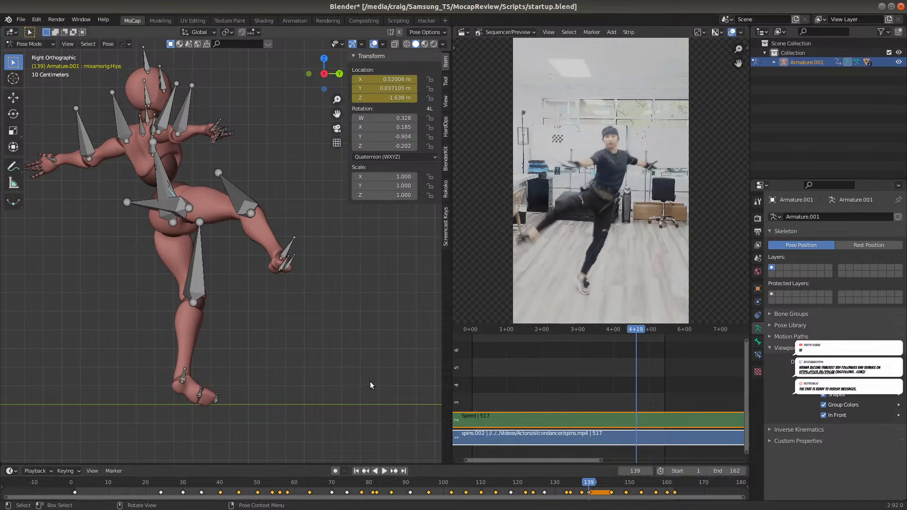
key("g")
key("y")
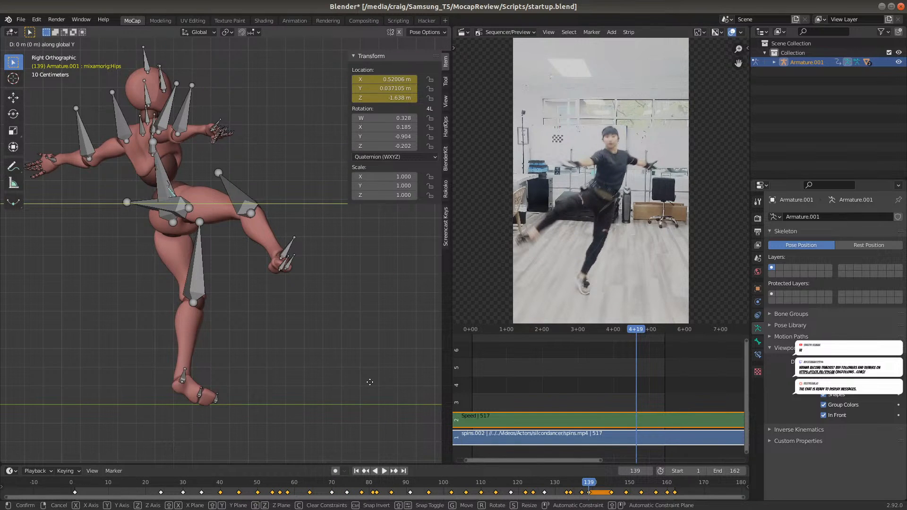
left_click(408, 385)
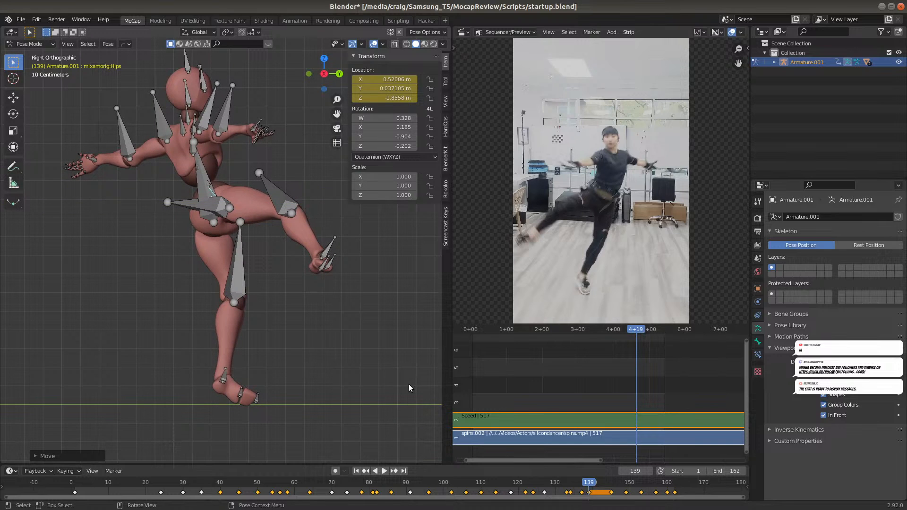
key("i")
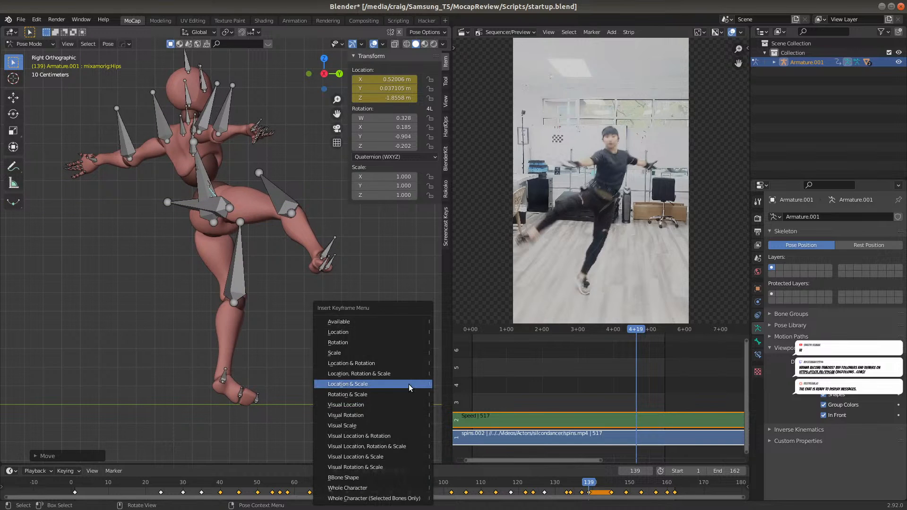
left_click(382, 330)
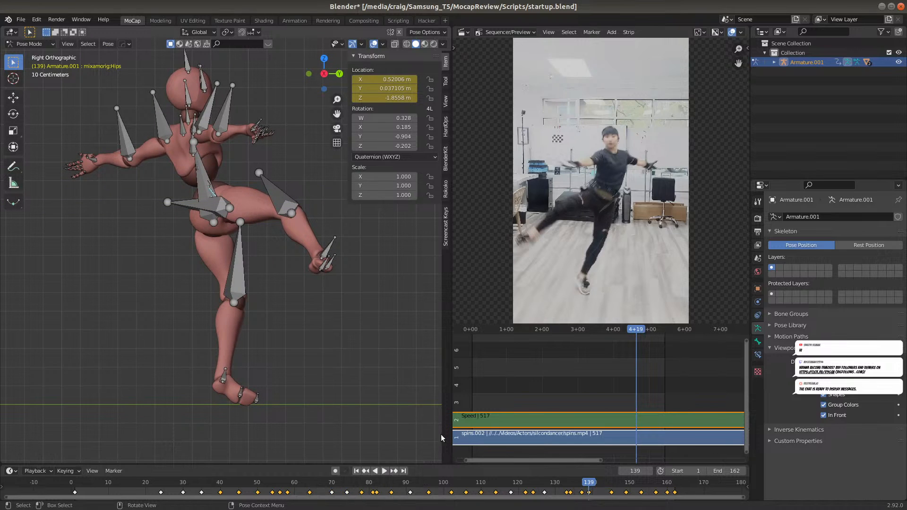
Play the take from frame 1 in the right view, replay the first spins and scrub back to frame 65
left_click(358, 470)
scroll(301, 342, "down", 3)
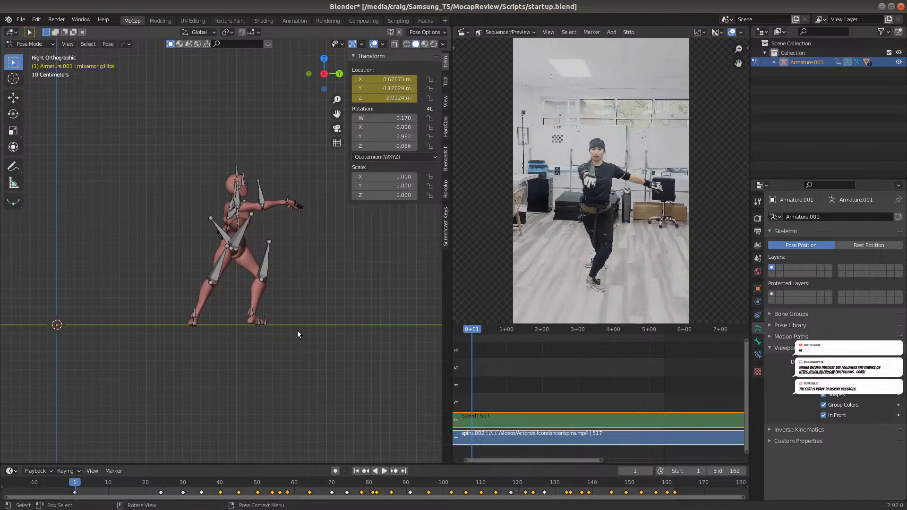
key("space")
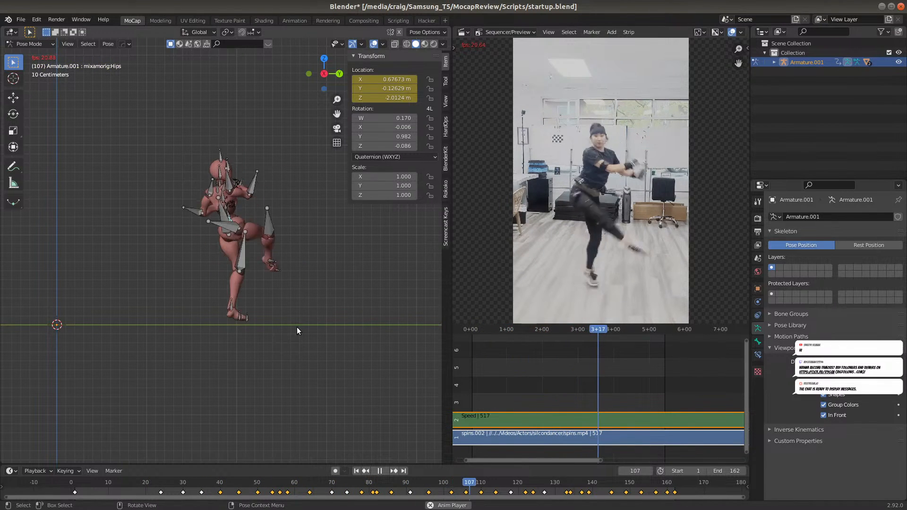
key("space")
left_click(228, 482)
key("space")
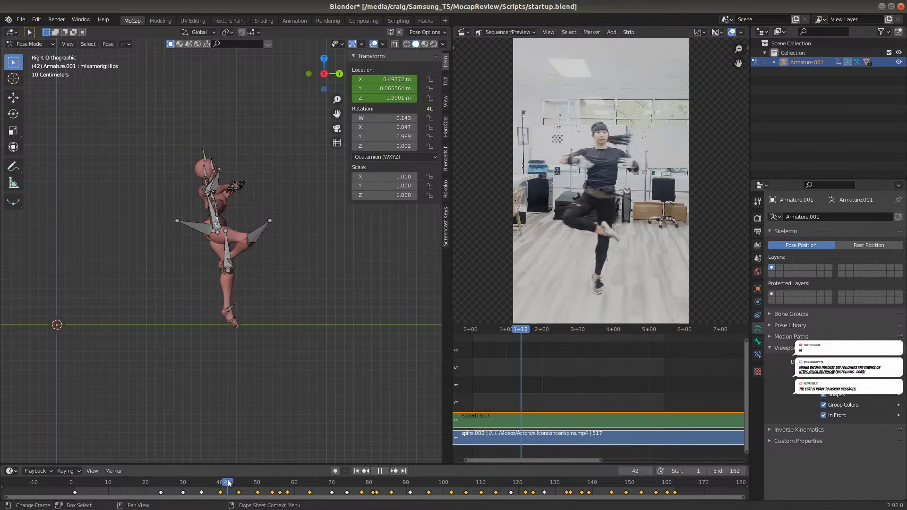
left_click(335, 476)
left_click_drag(337, 477, 313, 503)
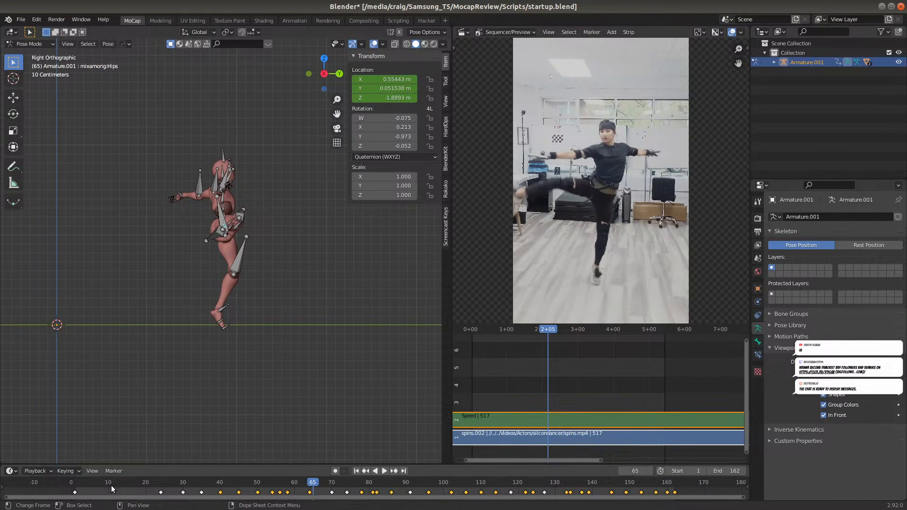
Replay the take from near its start in a perspective view to check the corrected spins from an angle
left_click(100, 480)
key("space")
middle_click_drag(205, 330, 202, 325)
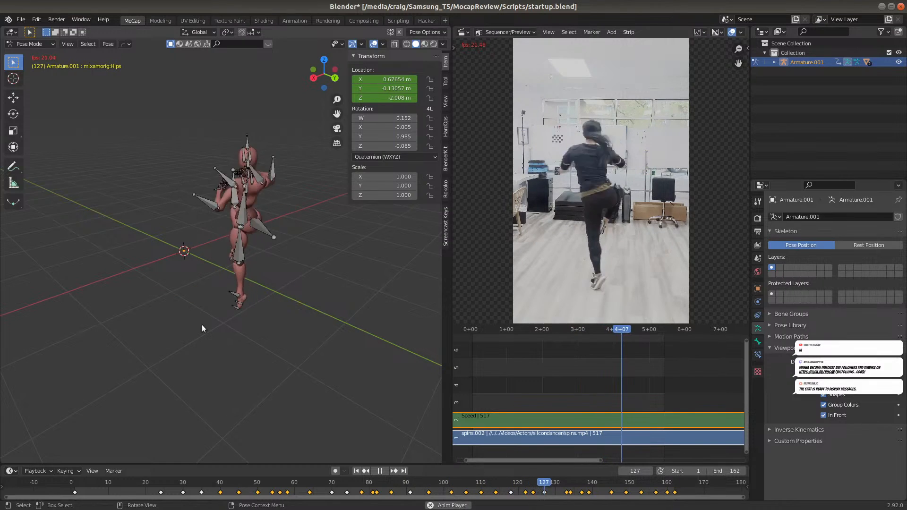
key("space")
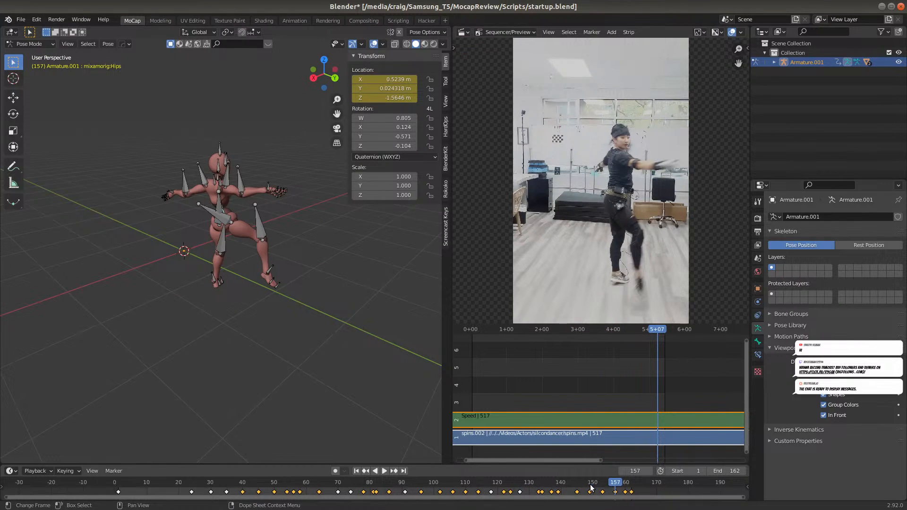
Scrub back to frame 125, replay the end of the take and the earlier spins, and stop at frame 101
scroll(591, 484, "up", 1)
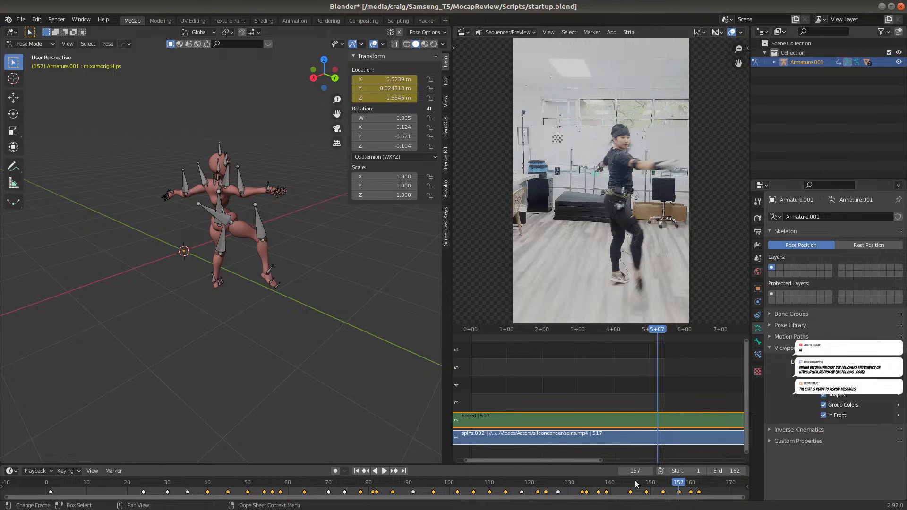
left_click_drag(647, 484, 549, 482)
middle_click_drag(588, 488, 565, 489)
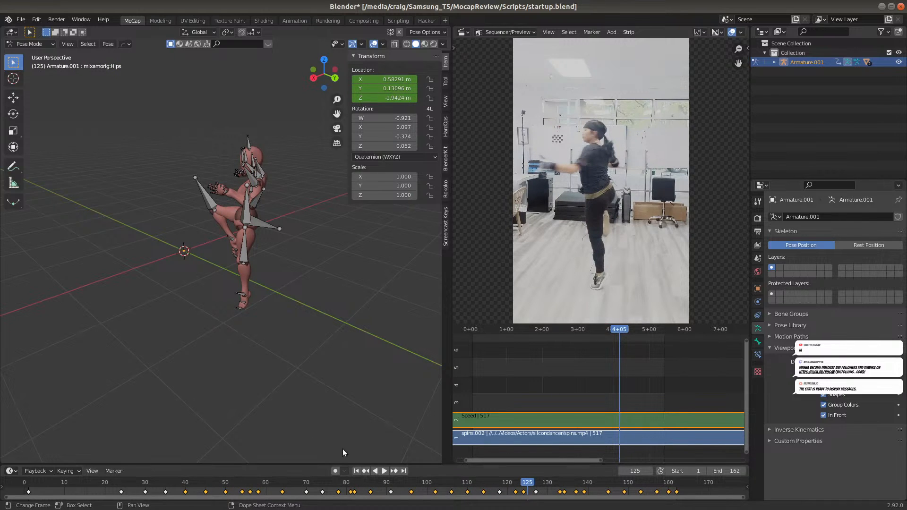
key("space")
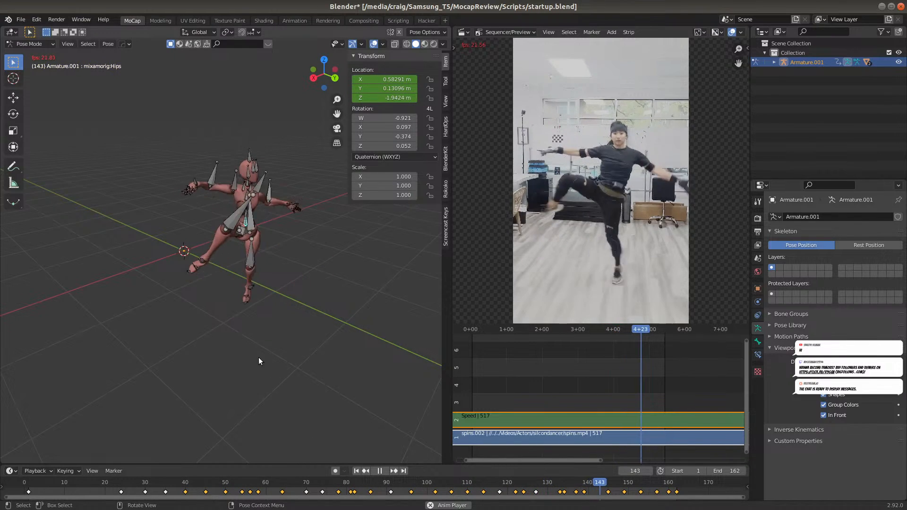
left_click(169, 484)
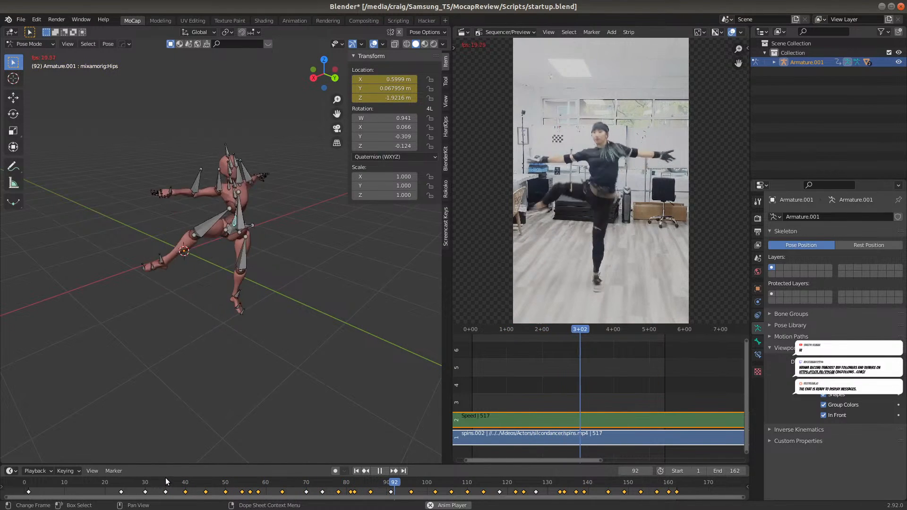
key("space")
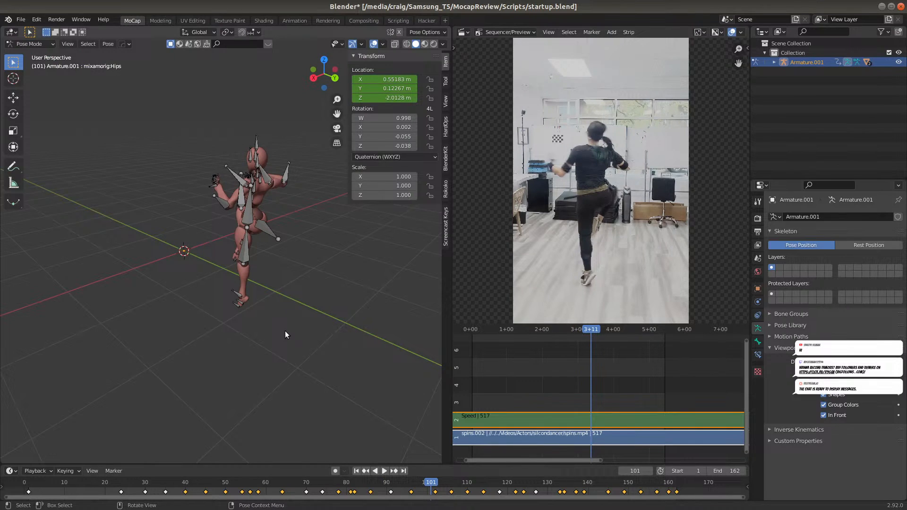
Return to a close right view and compare the supporting foot's position at frames 101, 127 and 134
key("KP_1")
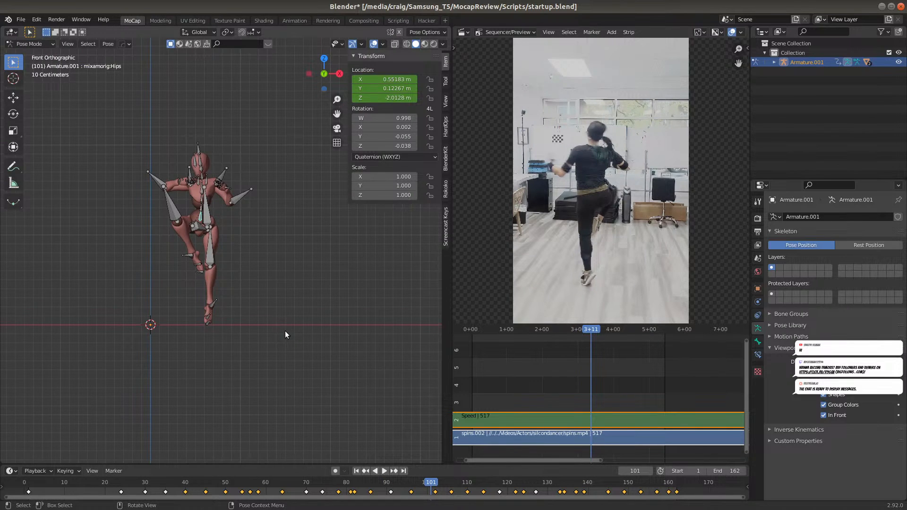
key("KP_3")
scroll(285, 331, "up", 3)
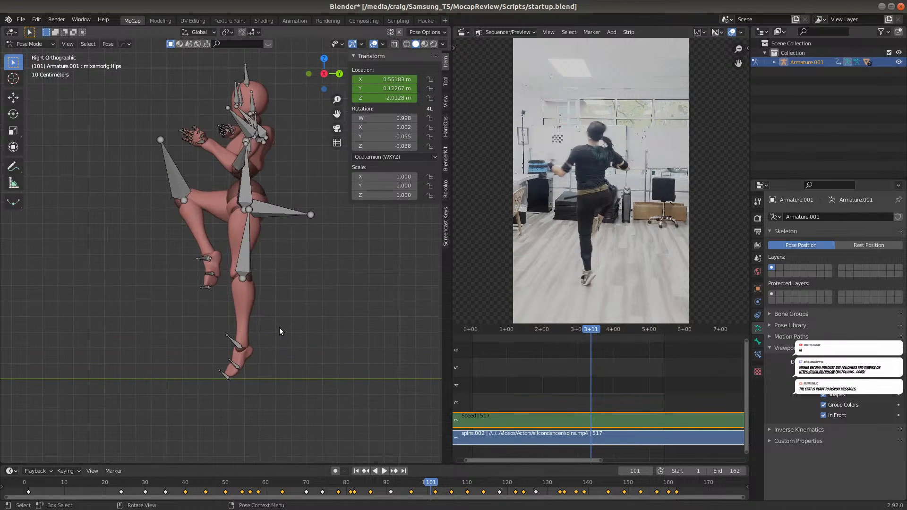
middle_click_drag(266, 343, 236, 348, "shift")
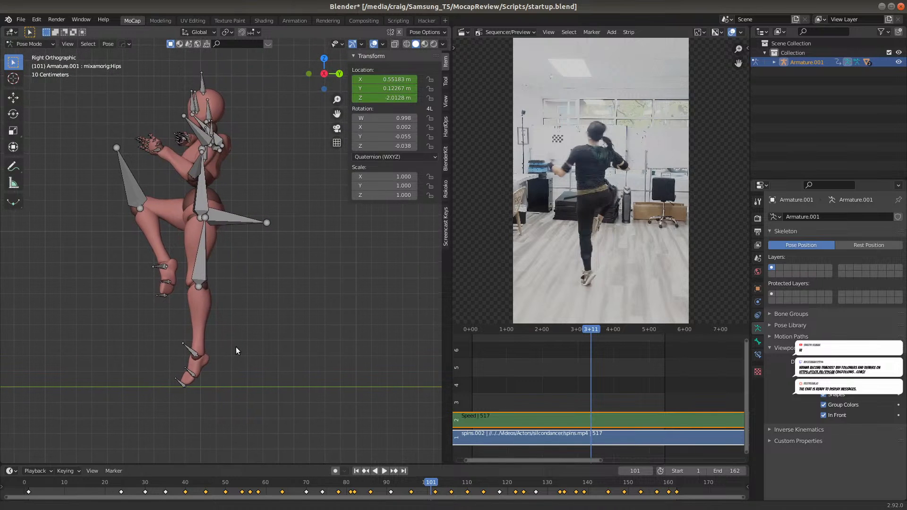
left_click(536, 485)
key("space")
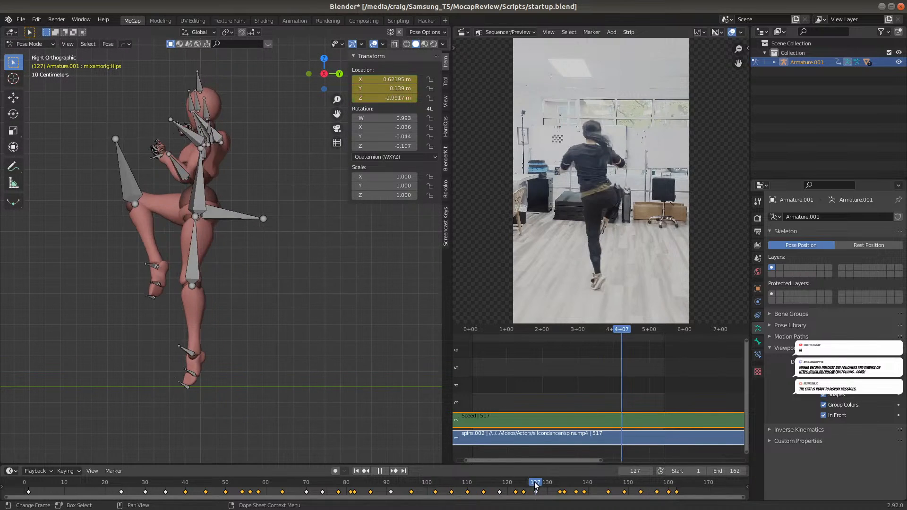
left_click(561, 486)
key("space")
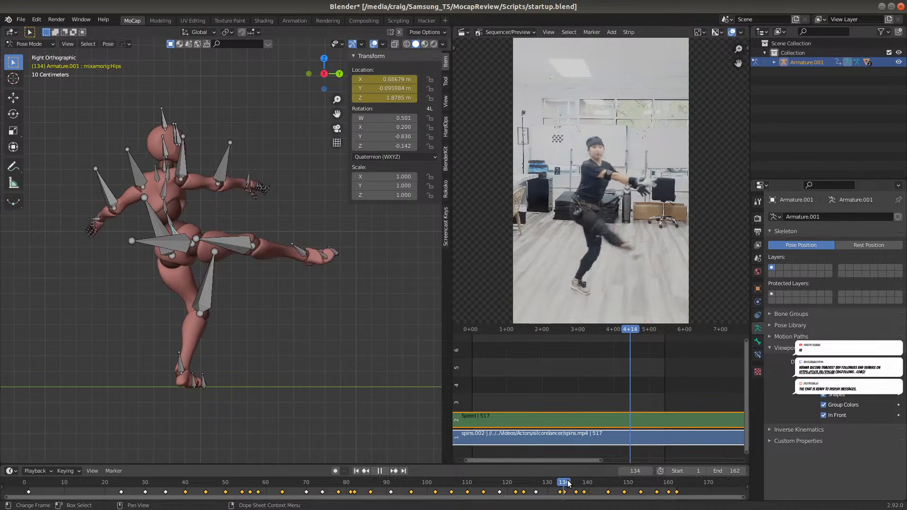
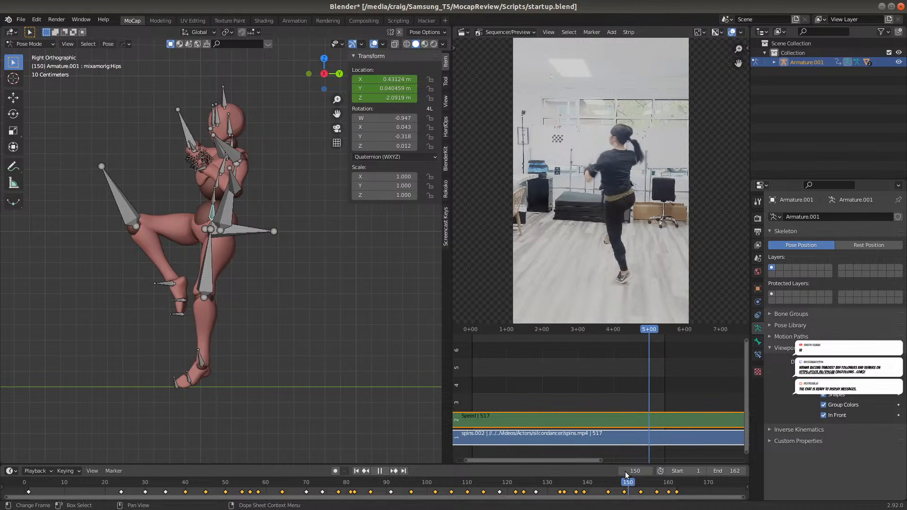
Compare the supporting foot's position at frames 134, 137 and 139, alternating between the front and right views
left_click(560, 482)
left_click_drag(559, 480, 564, 484)
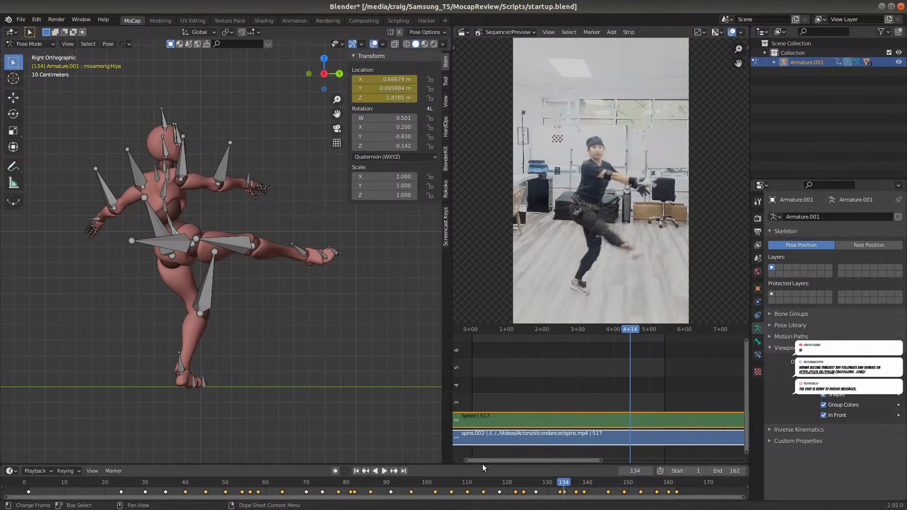
key("KP_1")
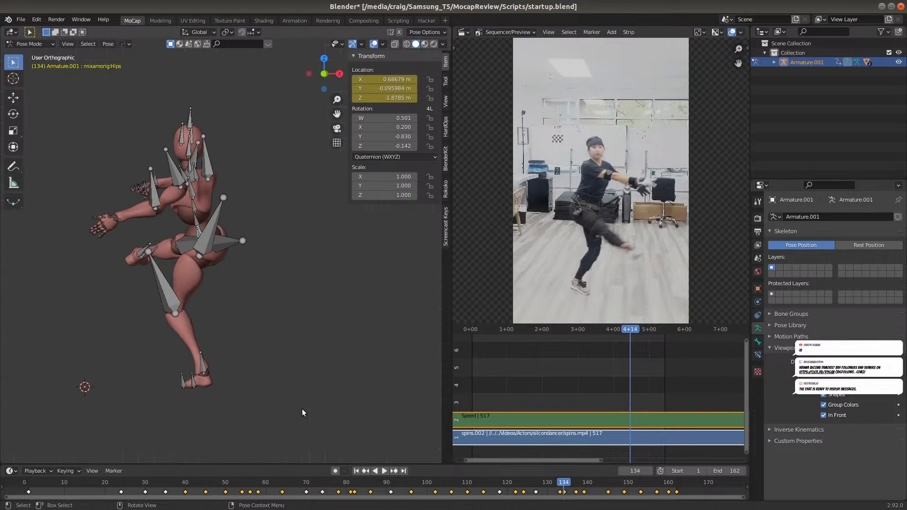
key("KP_3")
key("KP_1")
key("KP_3")
key("KP_1")
key("KP_3")
key("KP_1")
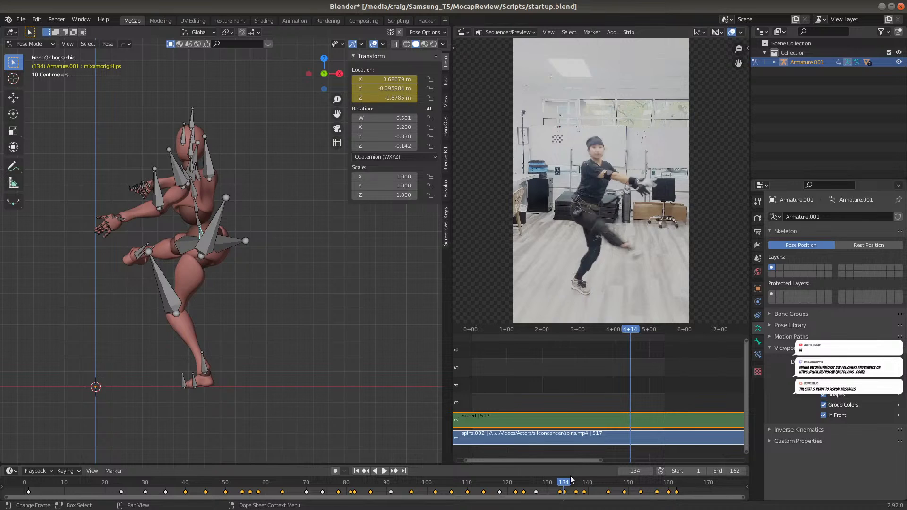
key("space")
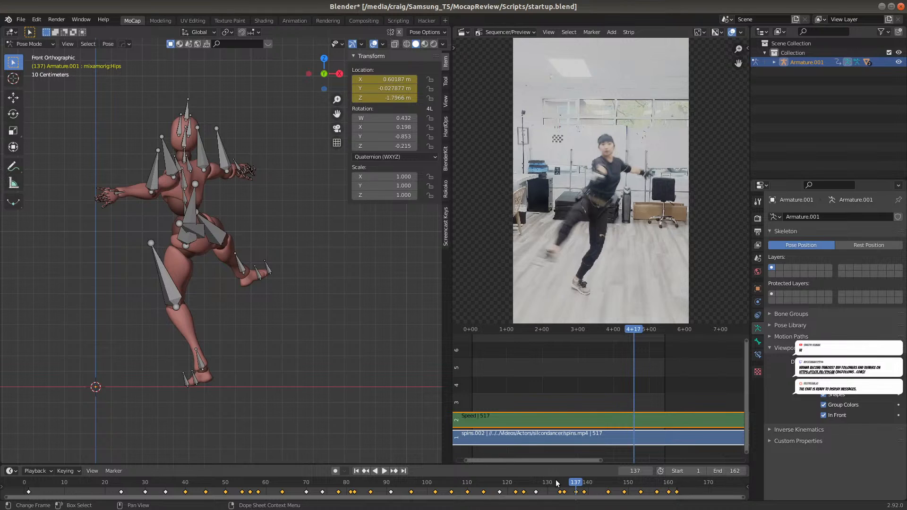
key("KP_3")
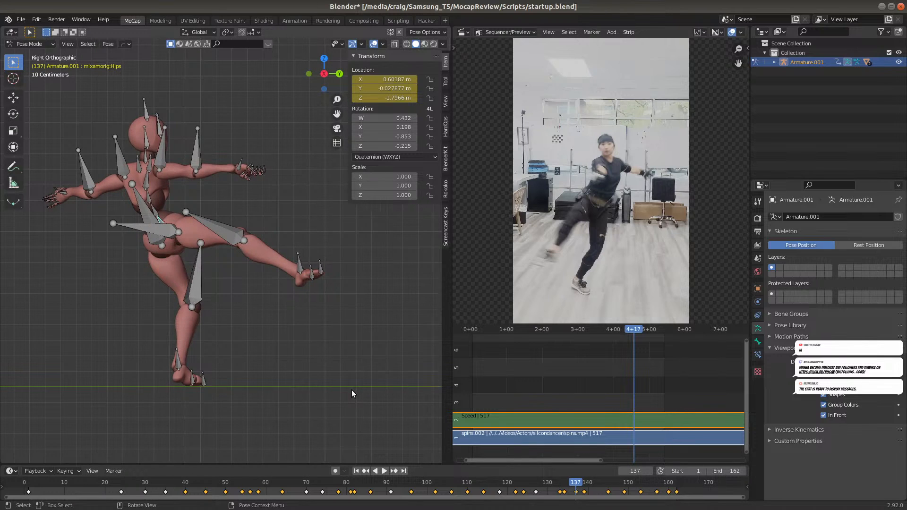
key("KP_1")
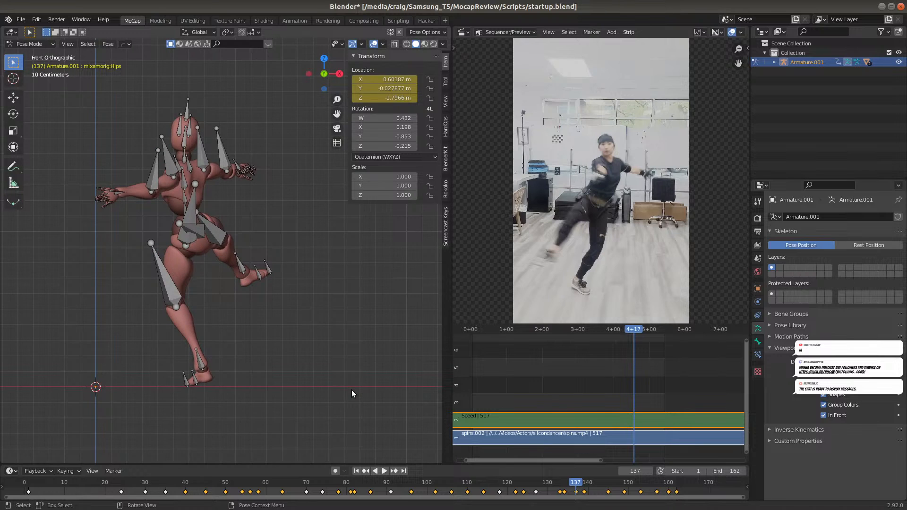
key("space")
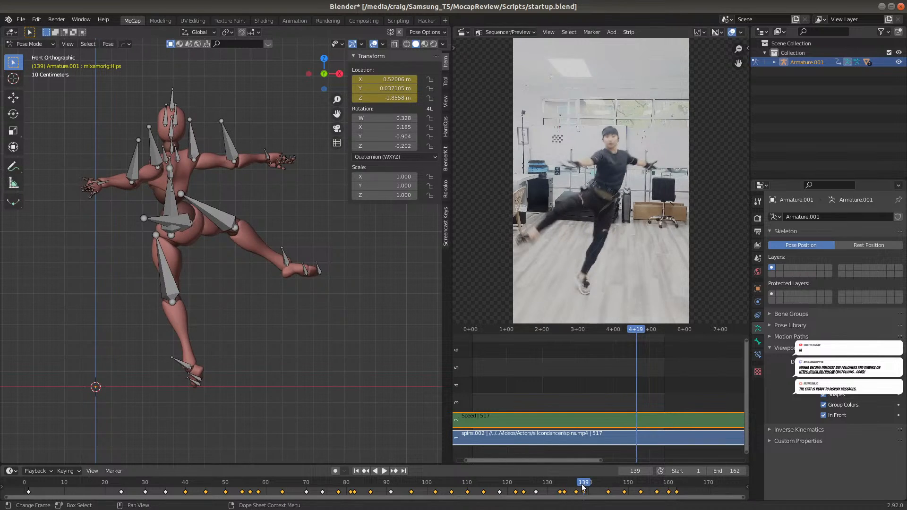
At frame 145, move the hips about 0.29 m along global X in the front view and insert a Location keyframe
left_click(609, 487)
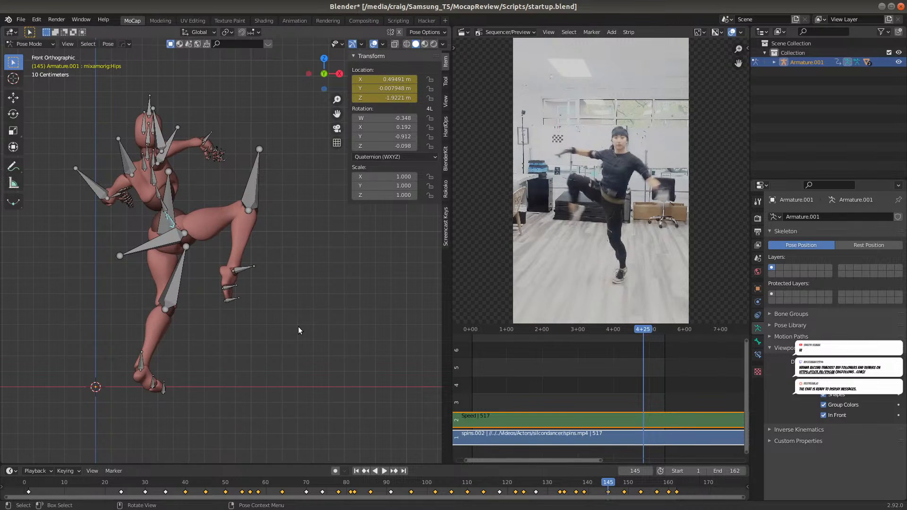
key("g")
key("x")
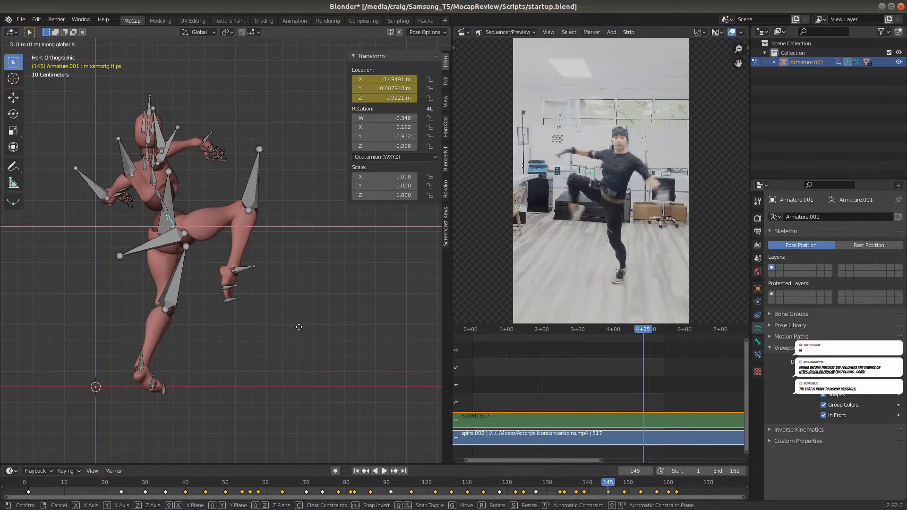
left_click(342, 327)
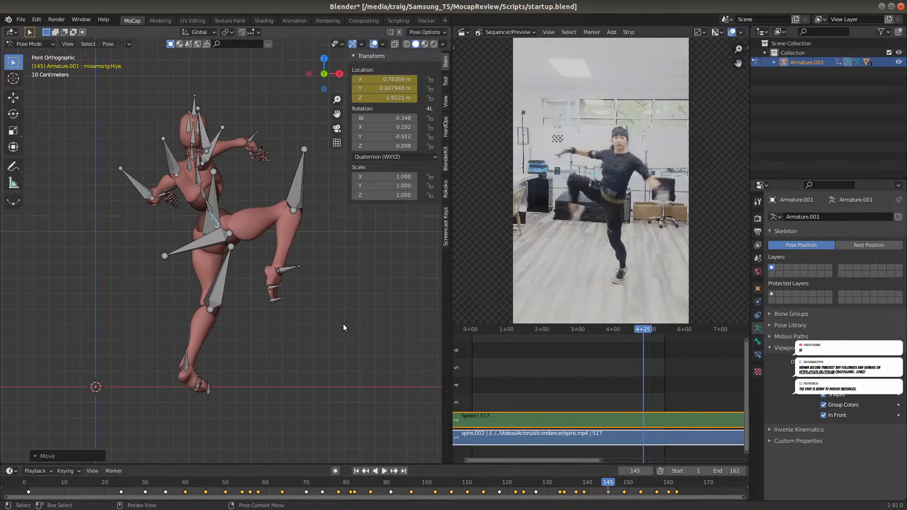
key("i")
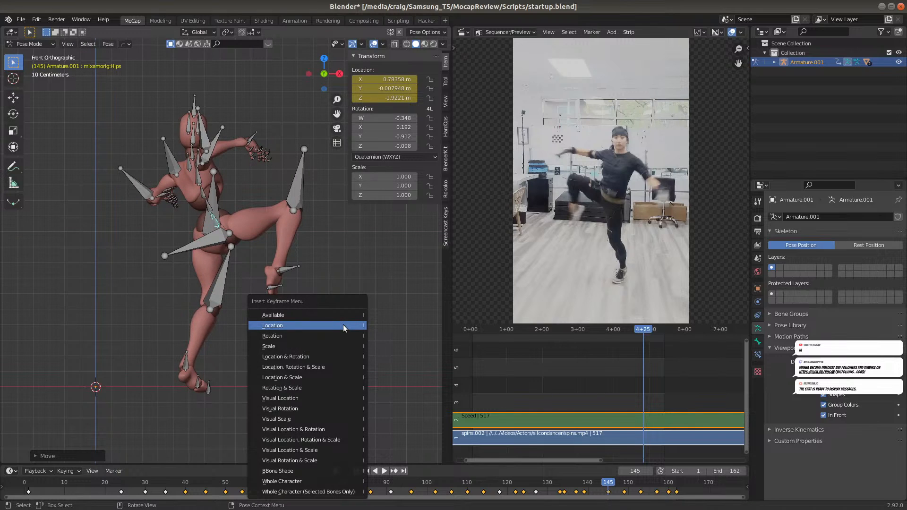
left_click(343, 324)
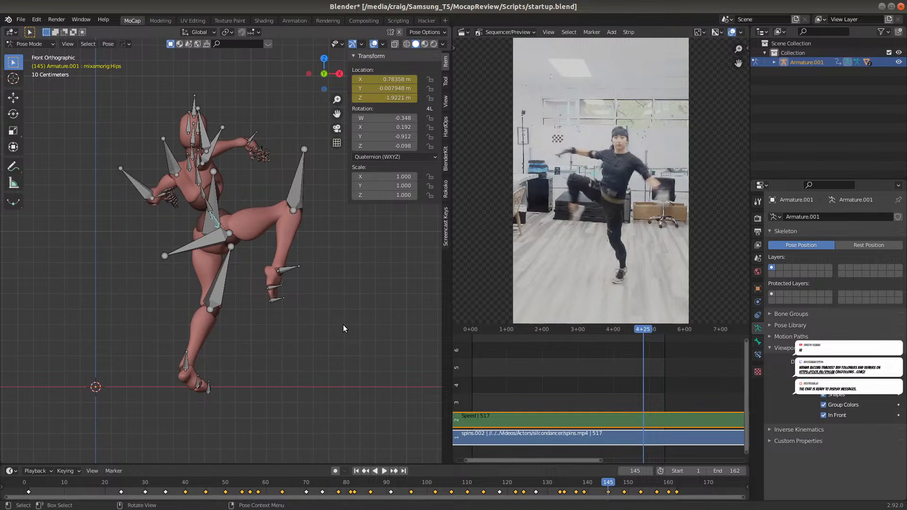
Using frame 139 as reference in the right view, move the hips about 0.12 m along global Y at frame 145 and keyframe Location
left_click(584, 484)
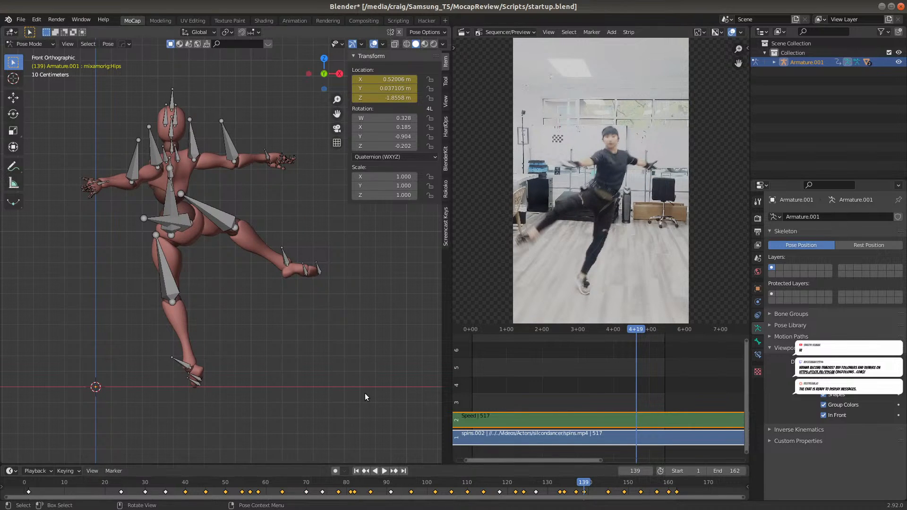
key("KP_3")
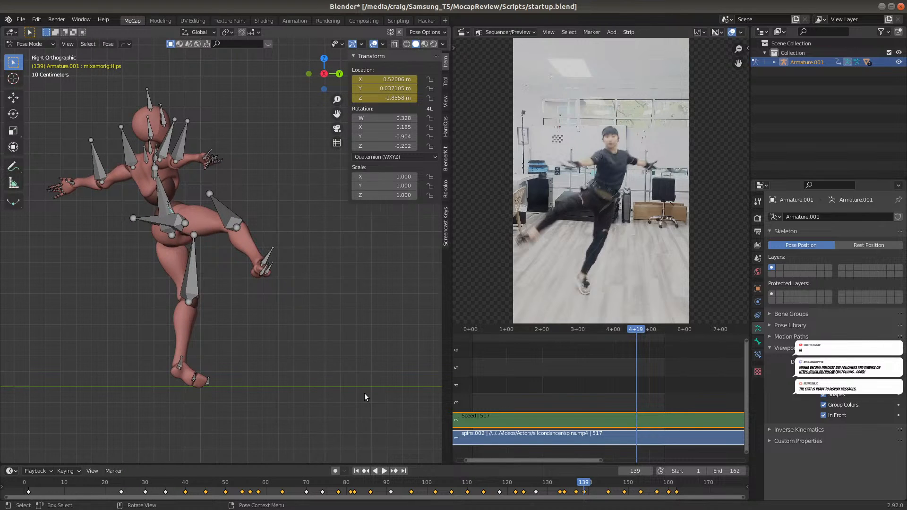
left_click(606, 484)
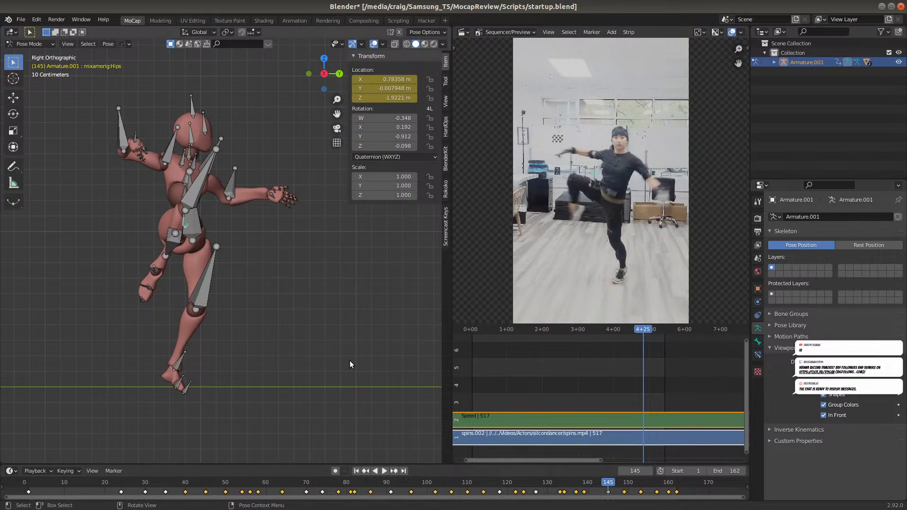
key("g")
key("y")
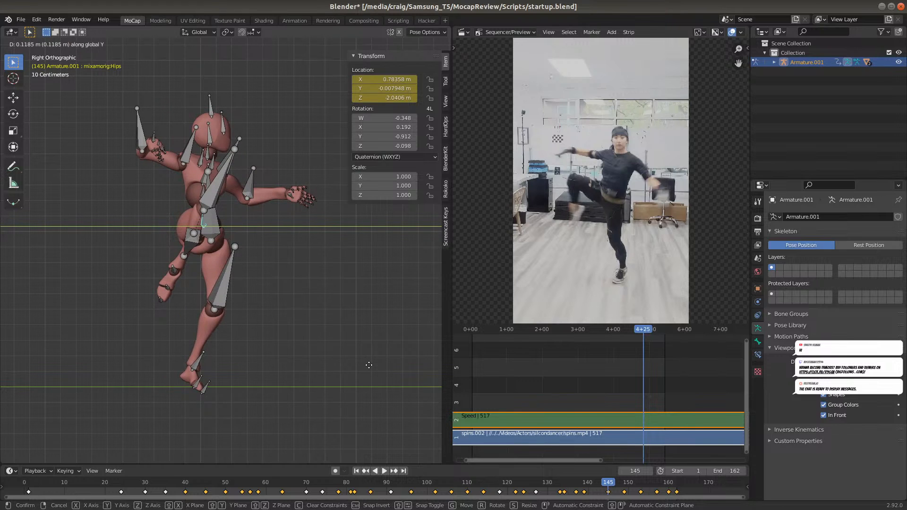
left_click(369, 368)
key("i")
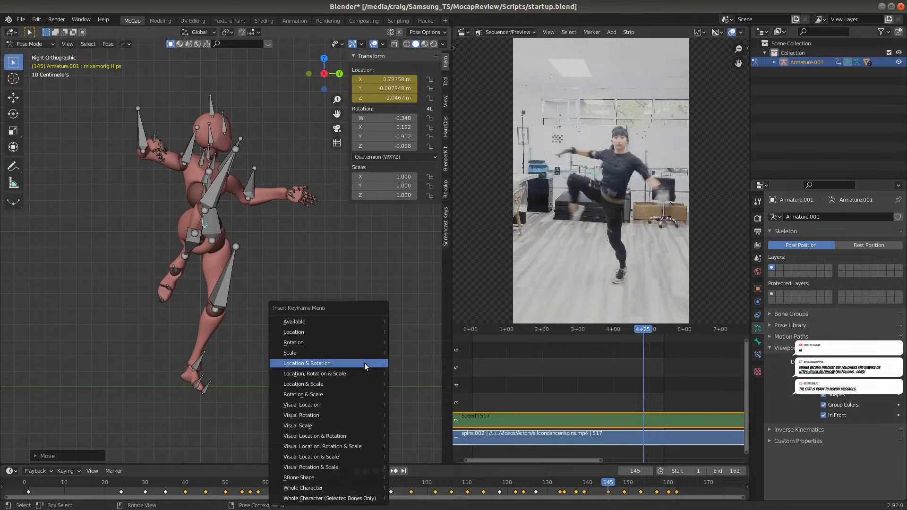
left_click(356, 333)
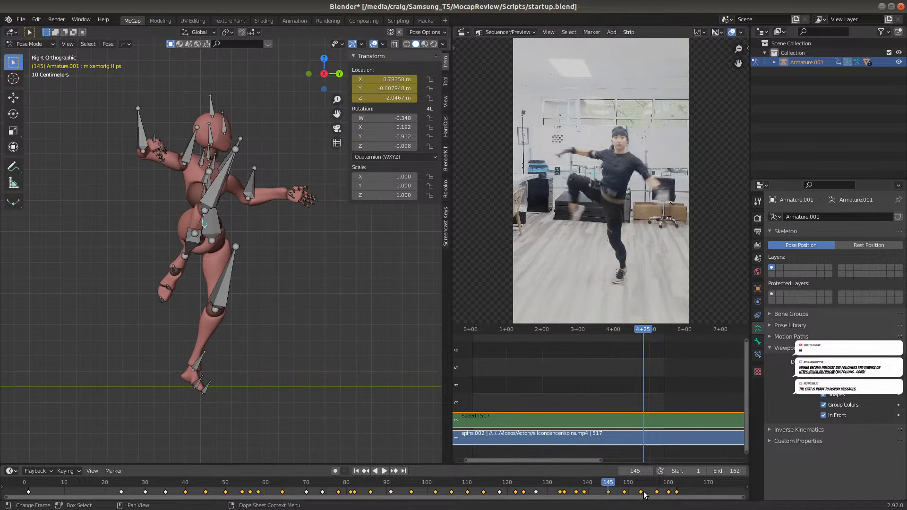
Check frame 149 against frame 145, move the hips about 0.30 m along global X at frame 149 and keyframe Location
left_click(624, 487)
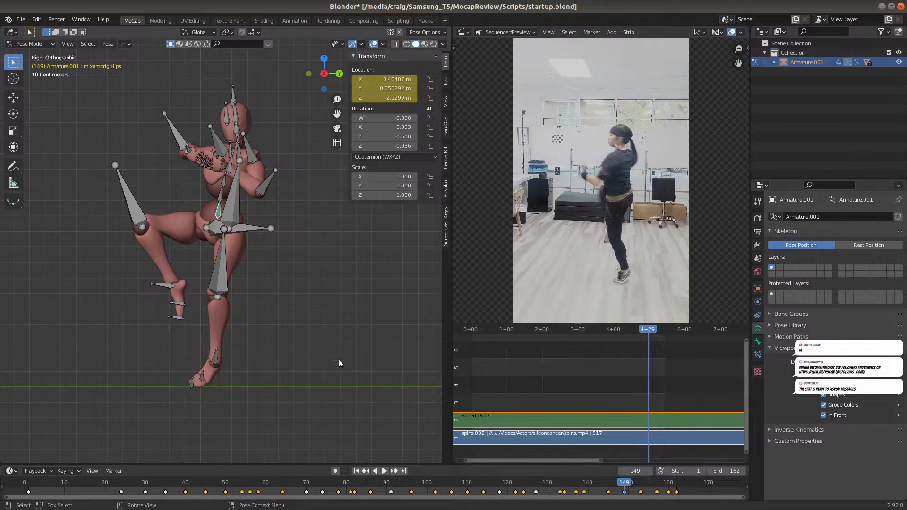
left_click(608, 487)
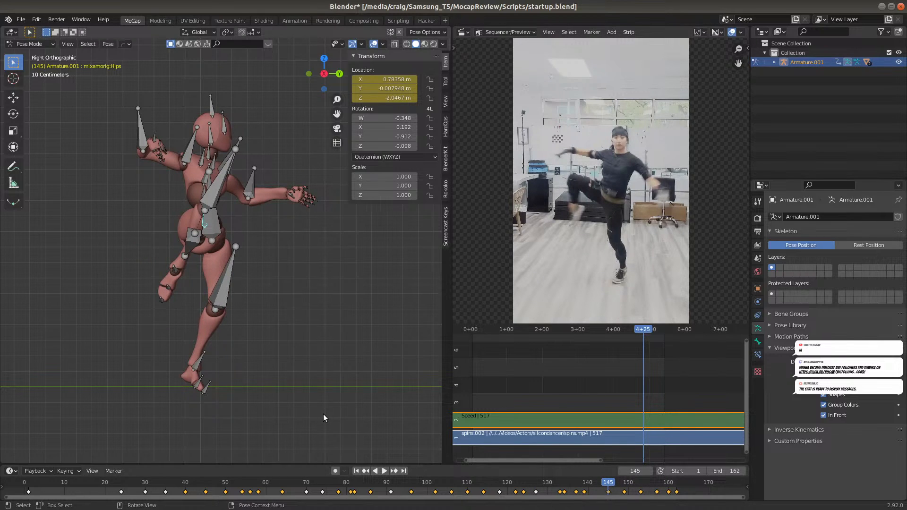
key("KP_1")
left_click(625, 486)
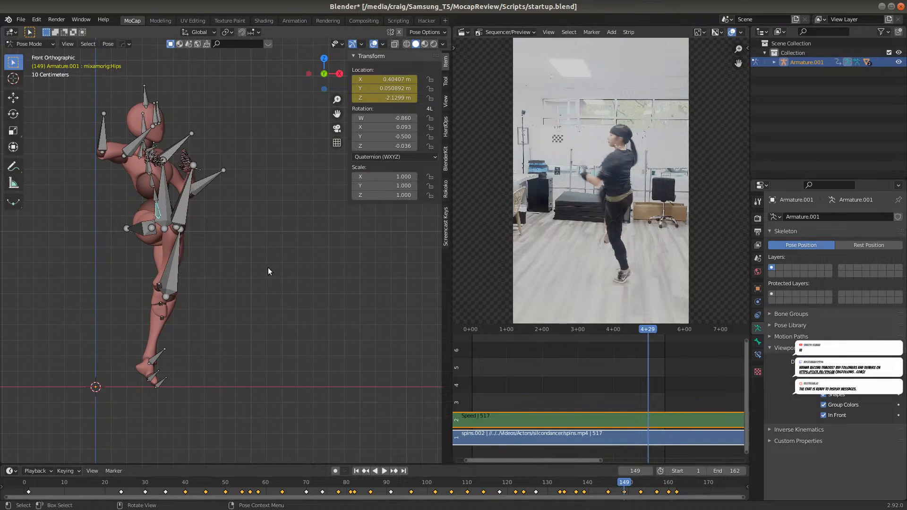
key("g")
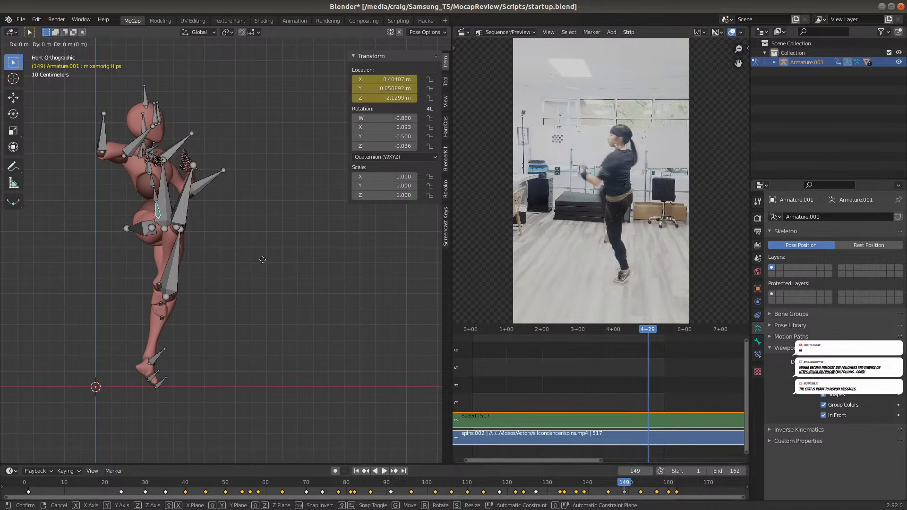
key("x")
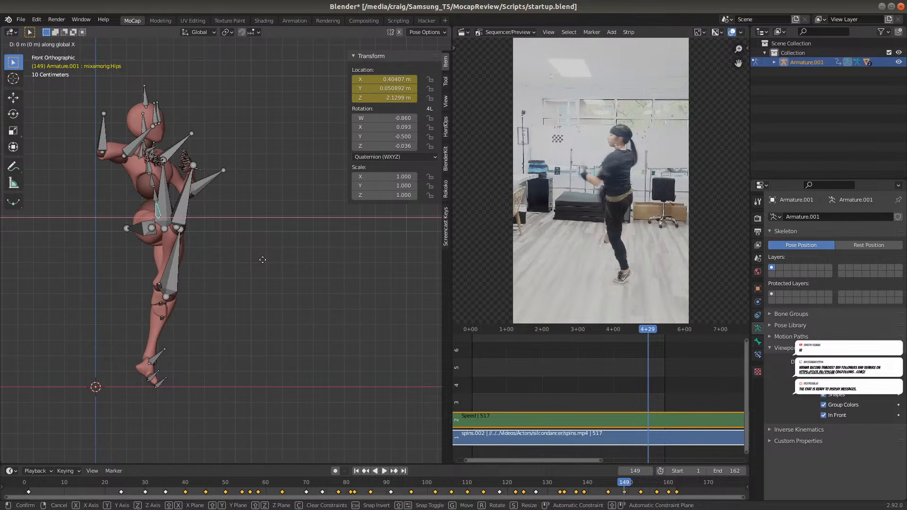
left_click(308, 261)
key("i")
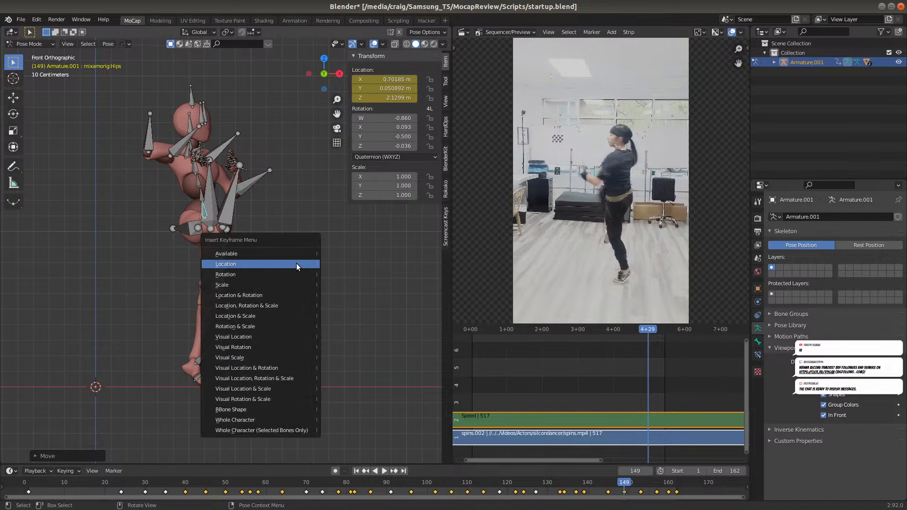
left_click(296, 263)
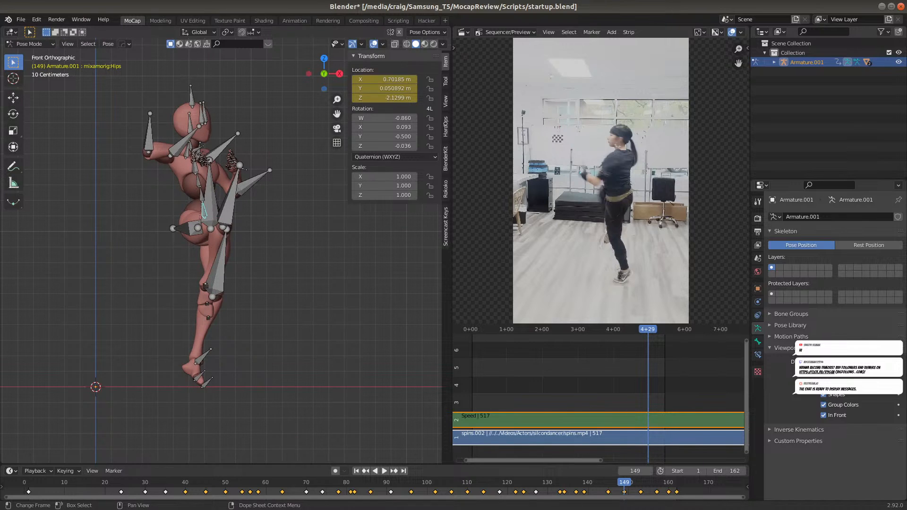
At frame 153, move the hips about 0.23 m along global X in the front view and insert a Location keyframe
left_click(608, 487)
left_click_drag(608, 486, 640, 488)
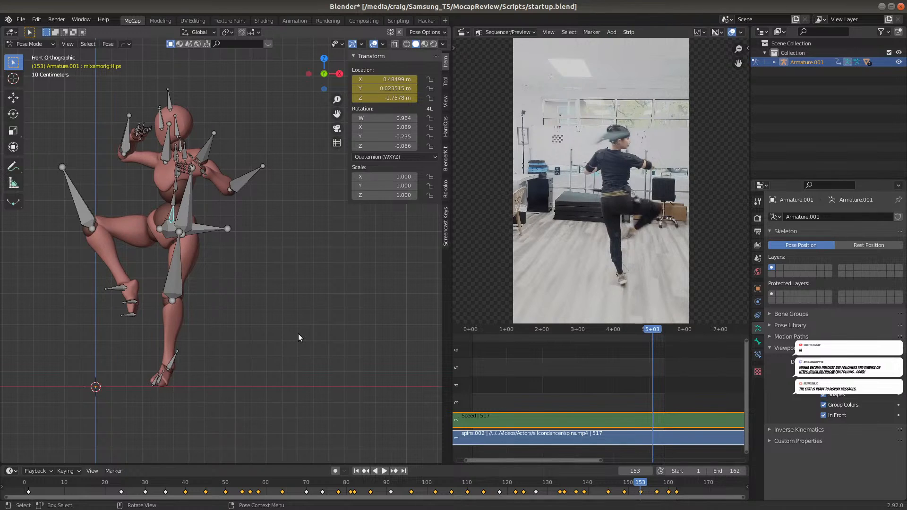
key("g")
key("x")
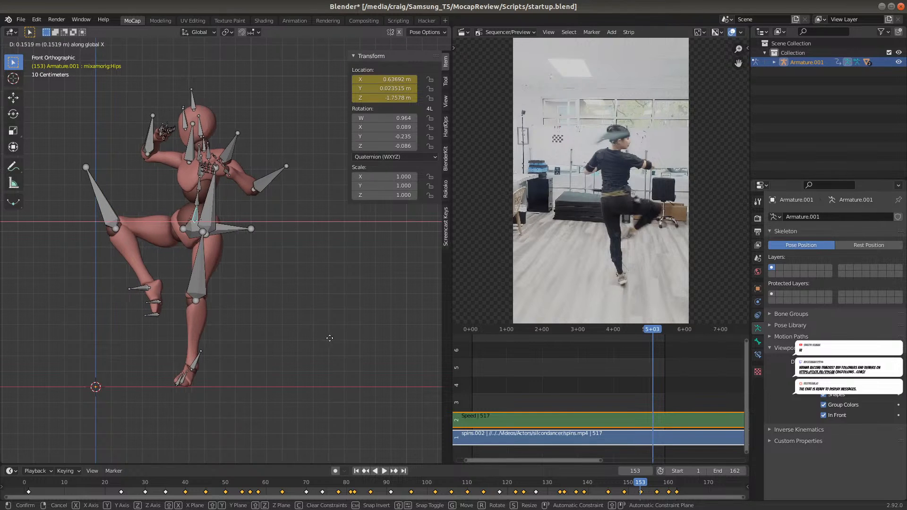
left_click(335, 340)
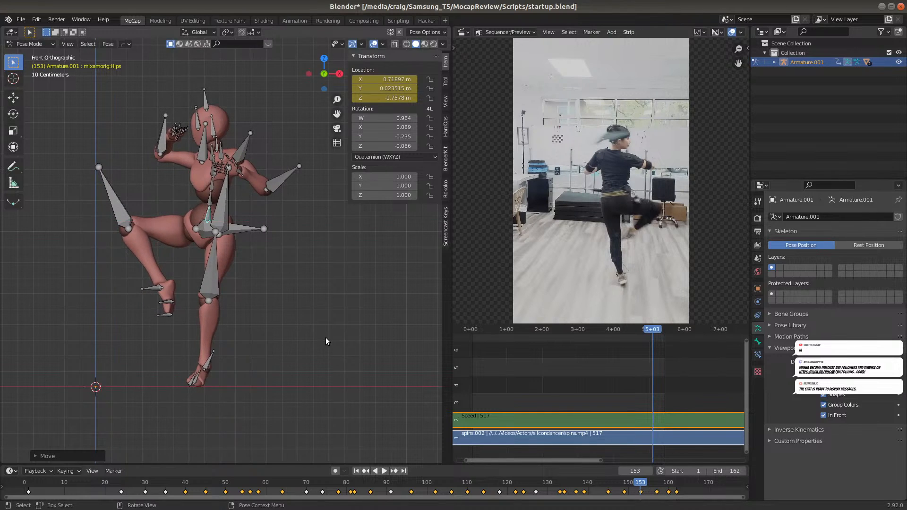
key("i")
left_click(326, 341)
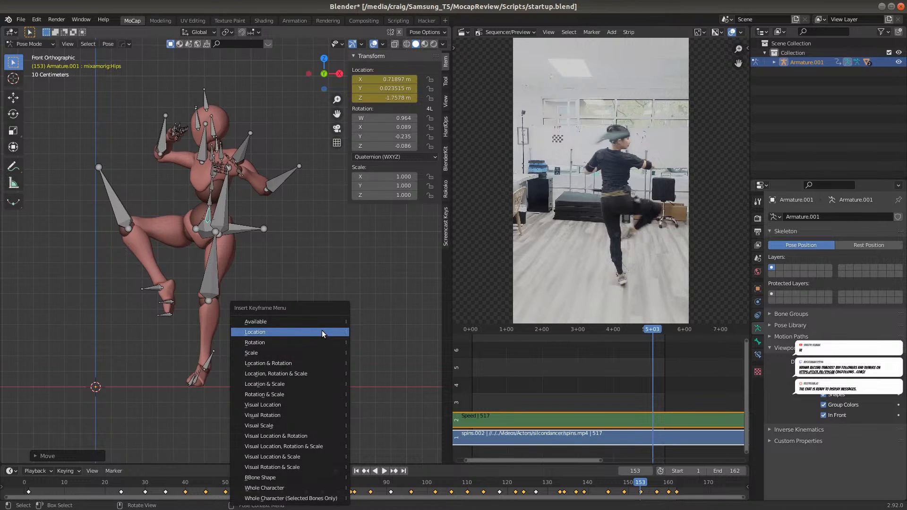
Using frame 149 as reference in the right view, move the hips about 0.41 m along global Y at frame 153 and keyframe Location
key("space")
left_click(623, 488)
key("space")
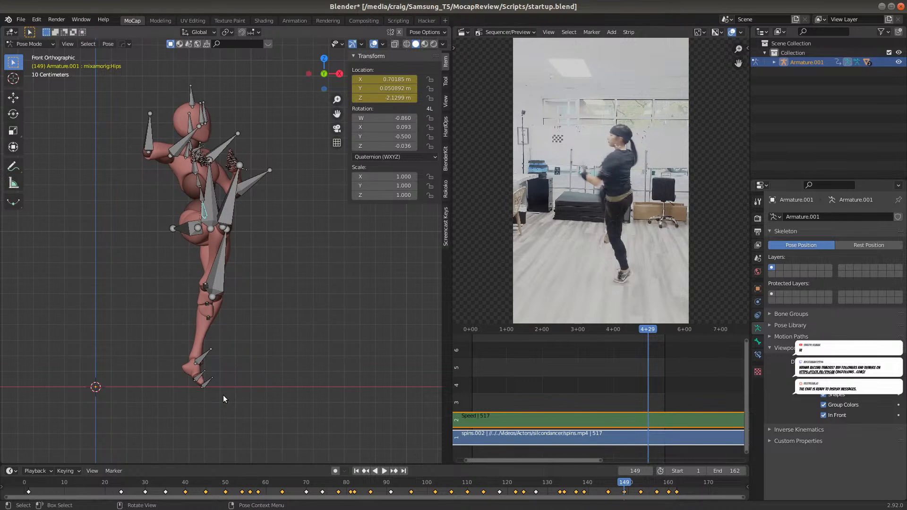
key("KP_3")
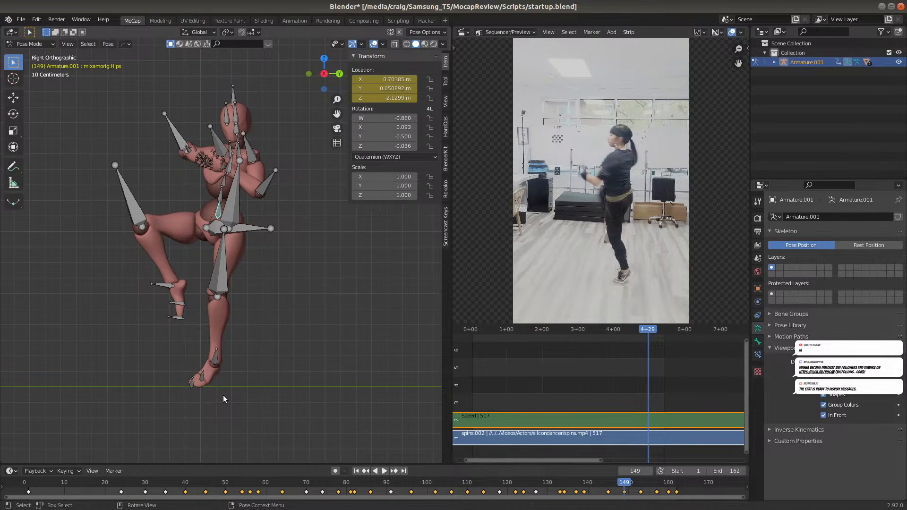
left_click(640, 485)
key("space")
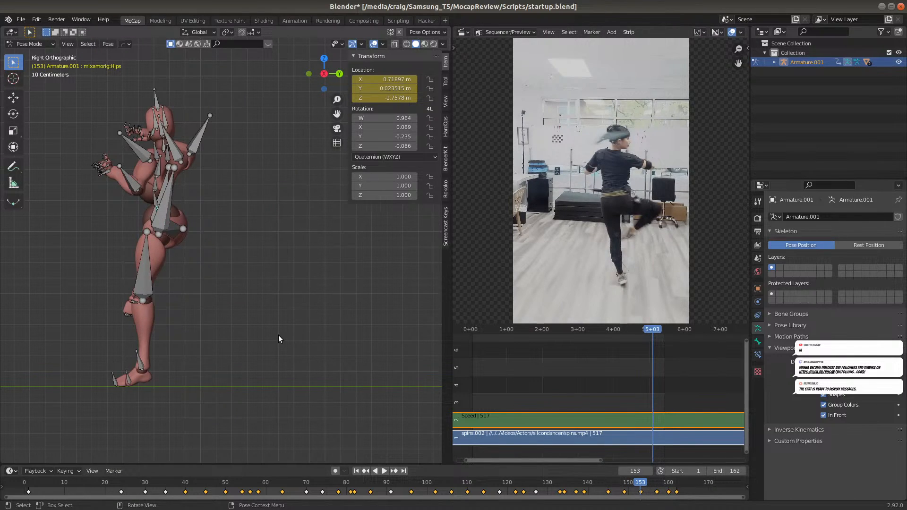
key("g")
key("y")
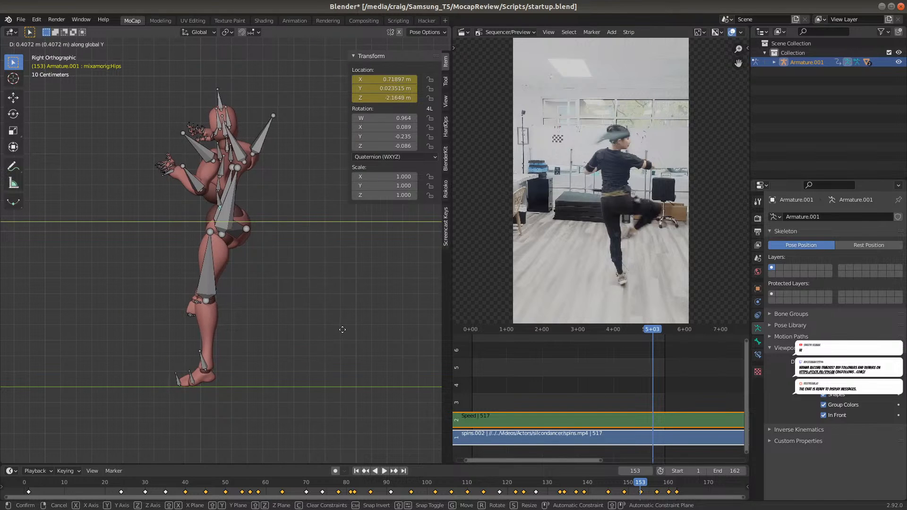
left_click(341, 328)
key("i")
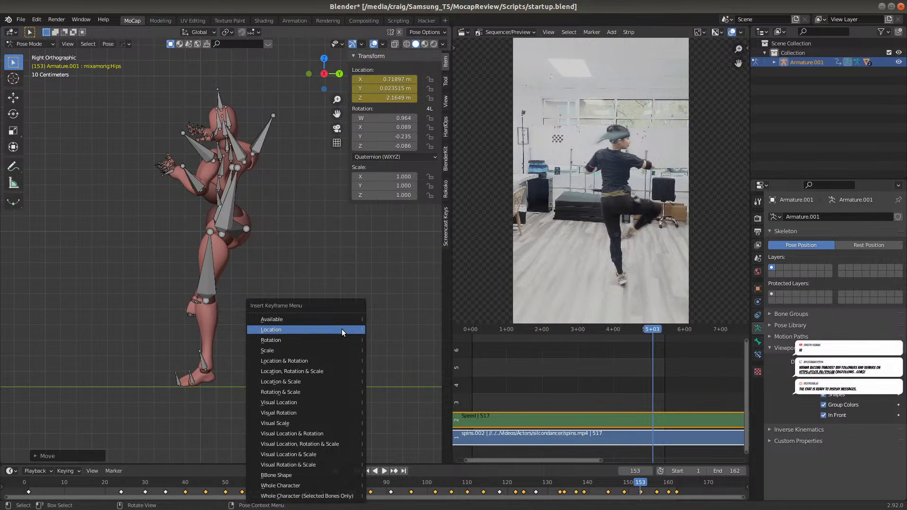
left_click(342, 328)
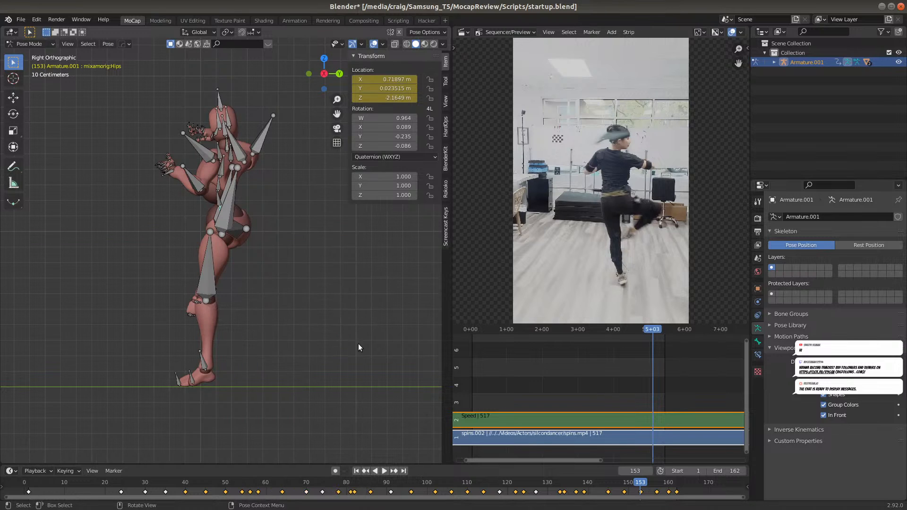
Check frame 153 against frame 149, move the hips about 0.20 m along global X at frame 157 in the front view and keyframe Location
left_click(625, 485)
left_click(638, 483)
key("KP_1")
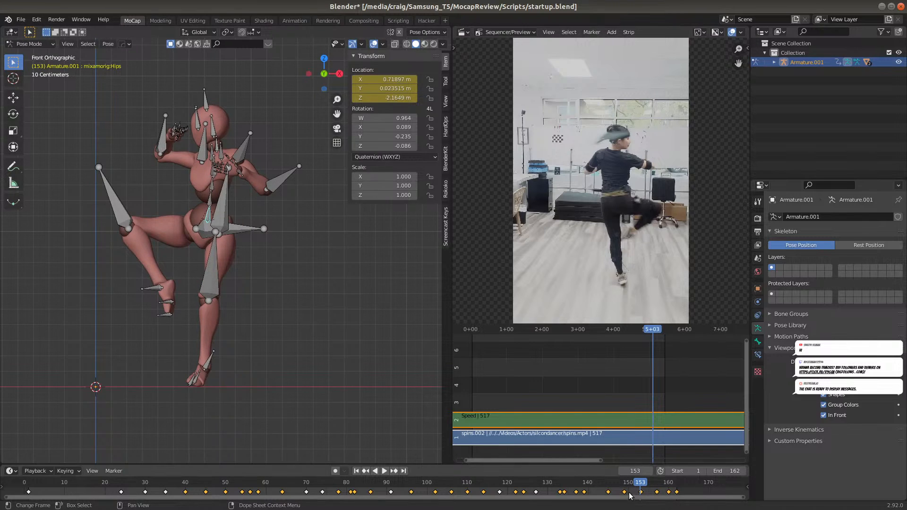
left_click(624, 483)
left_click(638, 488)
left_click_drag(638, 488, 656, 488)
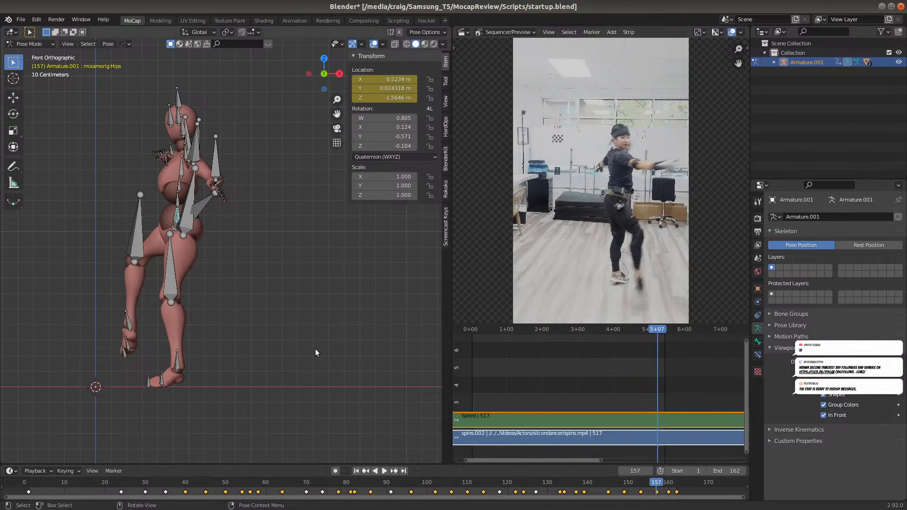
key("g")
key("x")
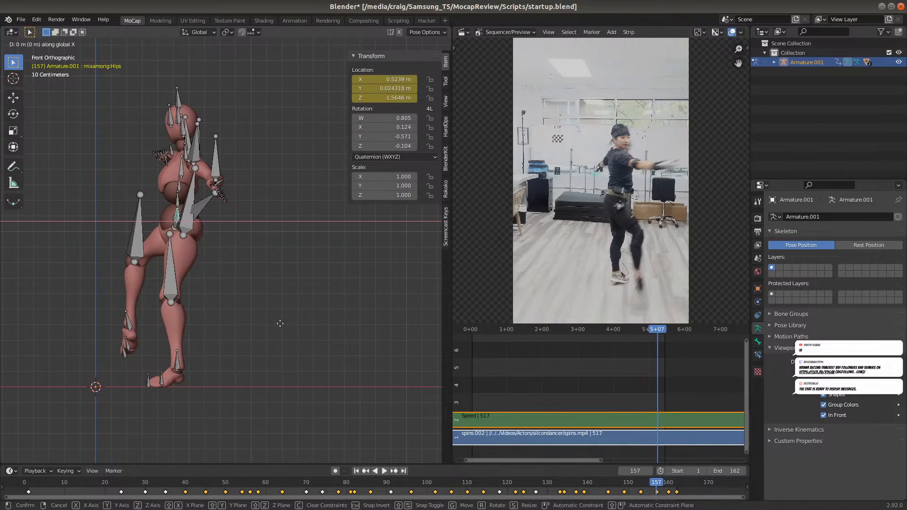
left_click(312, 330)
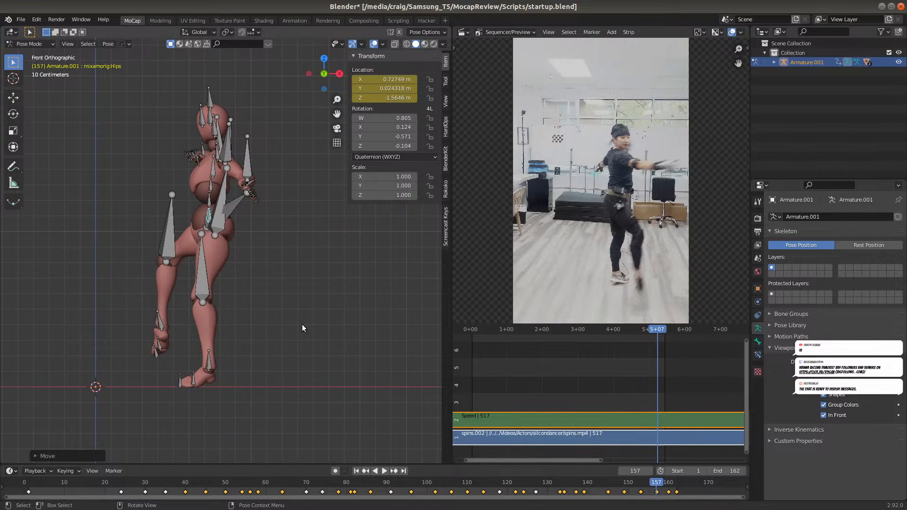
key("i")
left_click(301, 324)
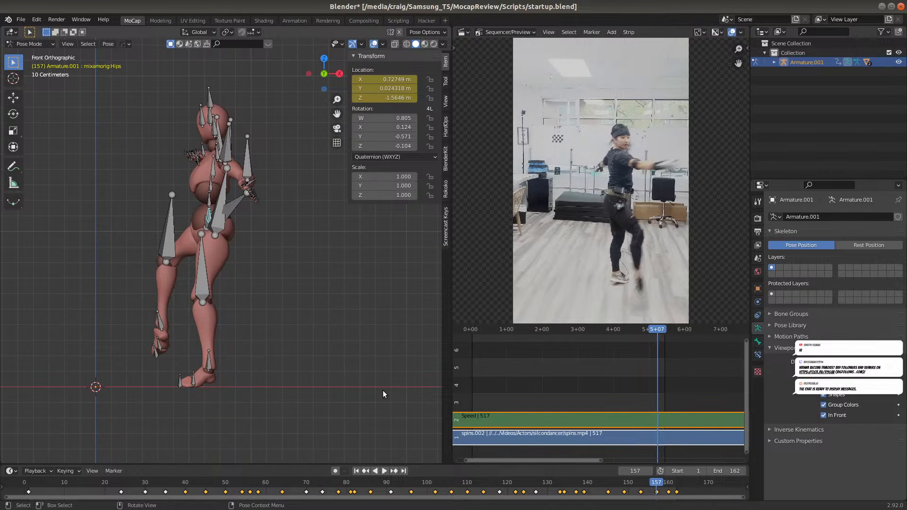
Using frame 153 as reference in the right view, move the hips about 0.59 m along global Y at frame 157 and keyframe Location
key("KP_3")
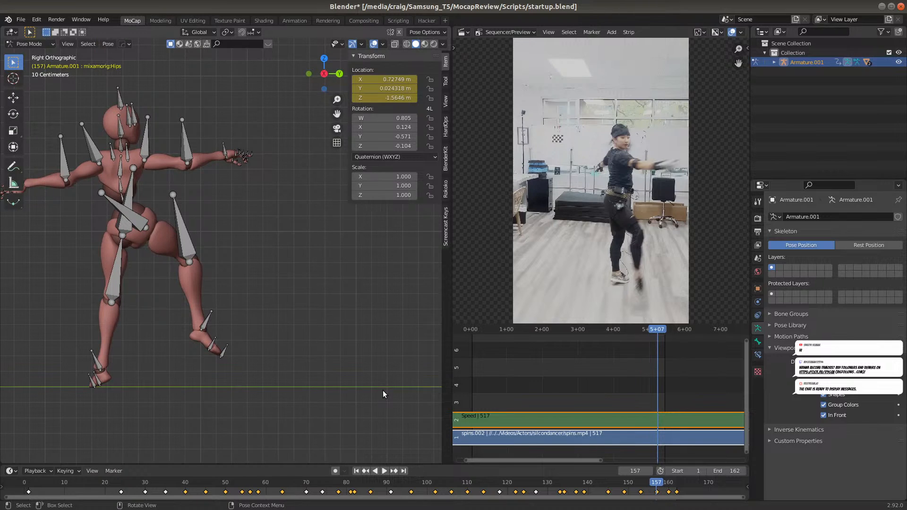
left_click(639, 489)
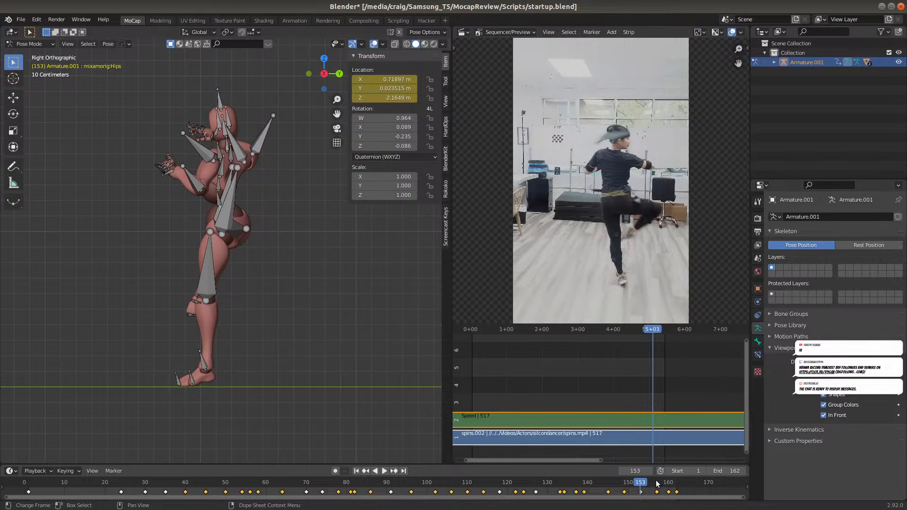
left_click(657, 484)
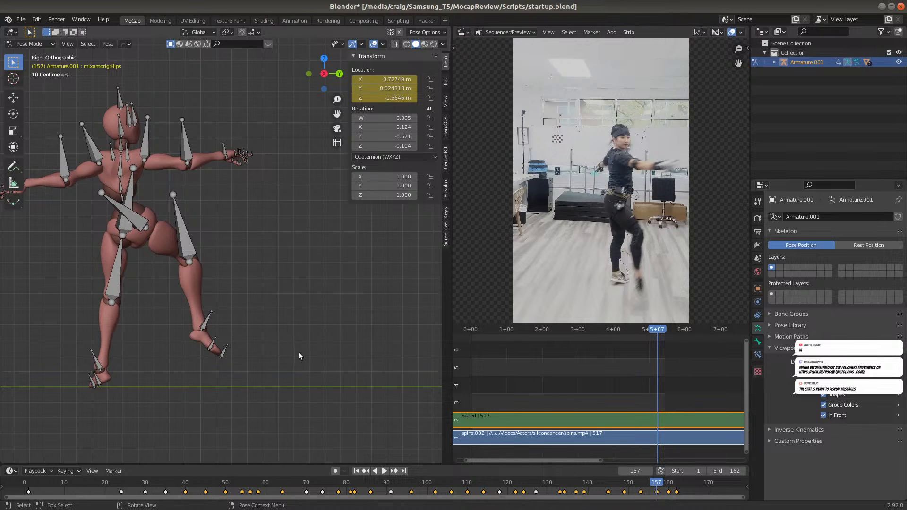
key("g")
key("y")
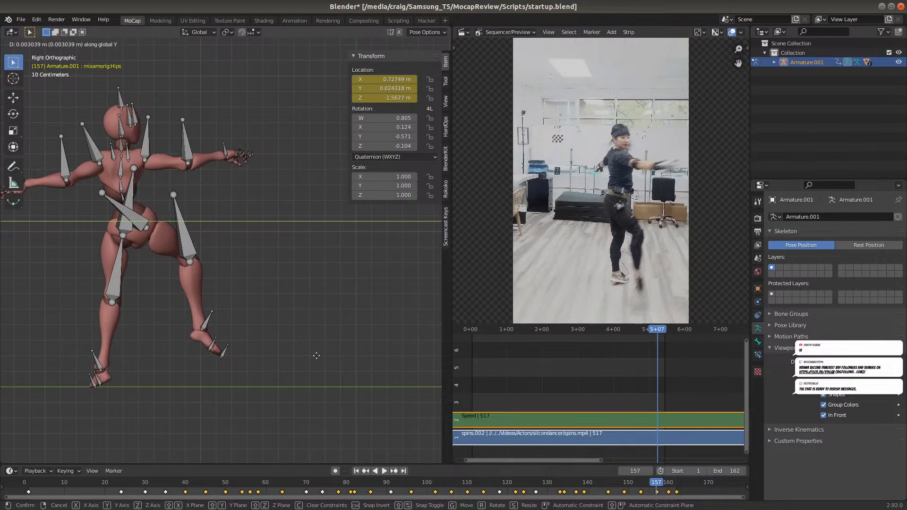
left_click(390, 366)
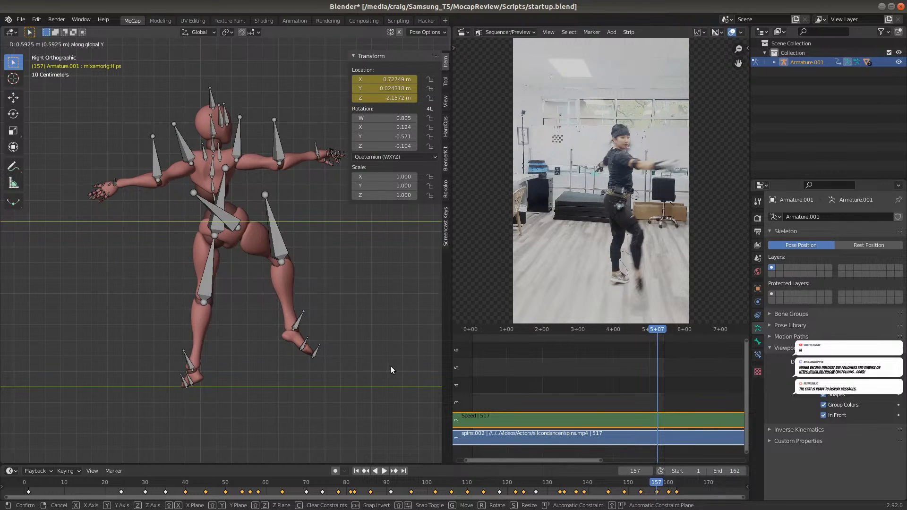
key("i")
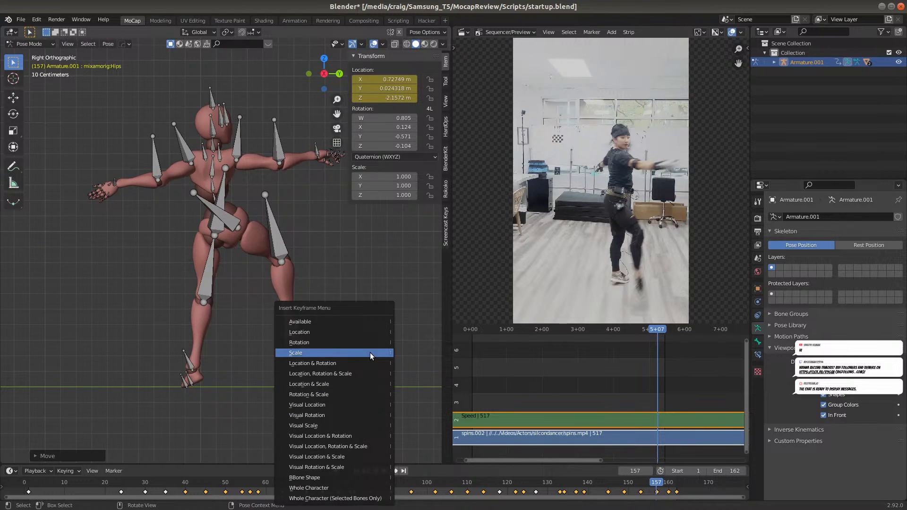
left_click(356, 334)
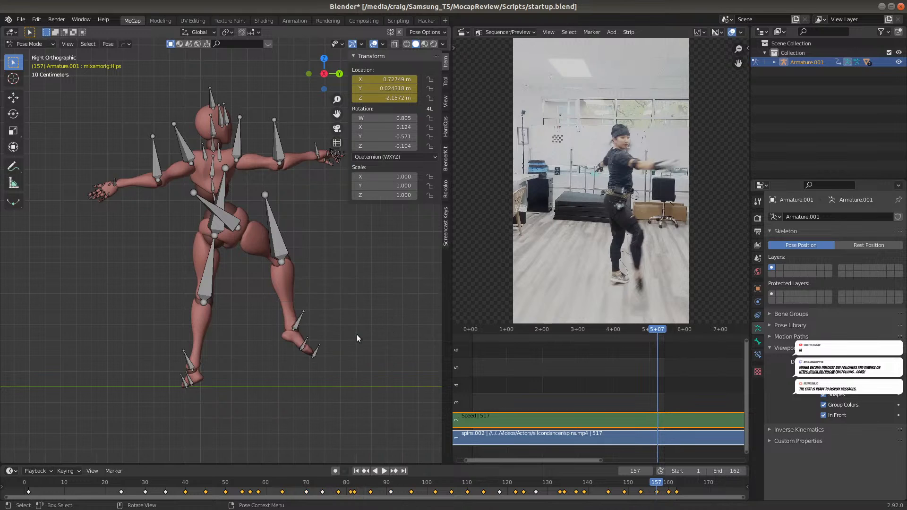
At frame 160, move the hips about 0.62 m along global Y in the right view and insert a Location keyframe
left_click(668, 483)
key("g")
key("y")
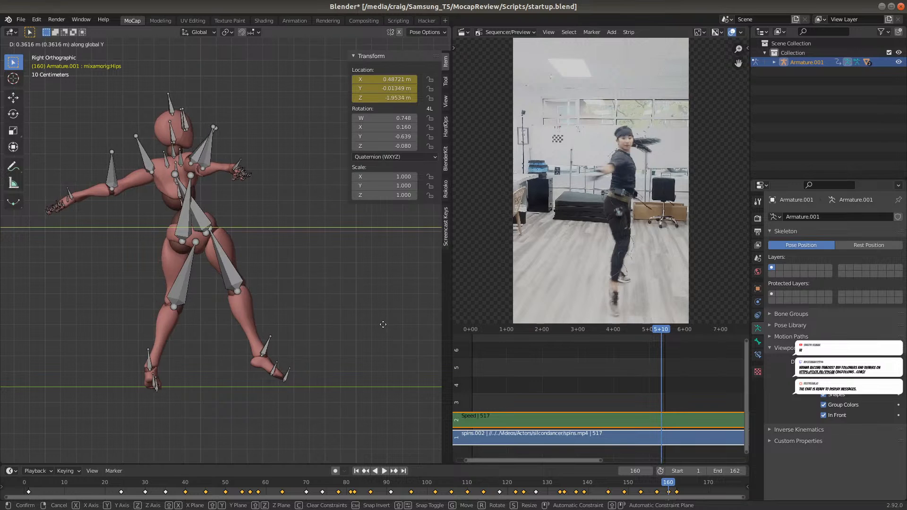
left_click(418, 315)
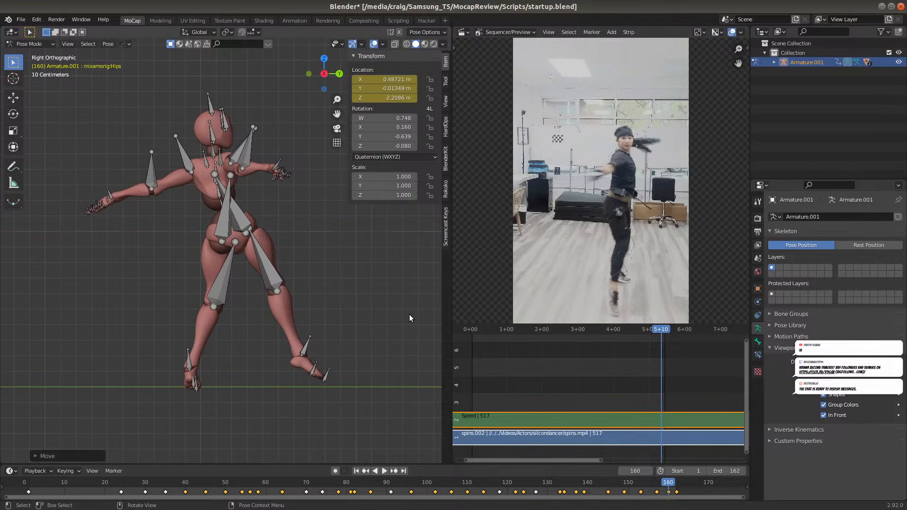
key("i")
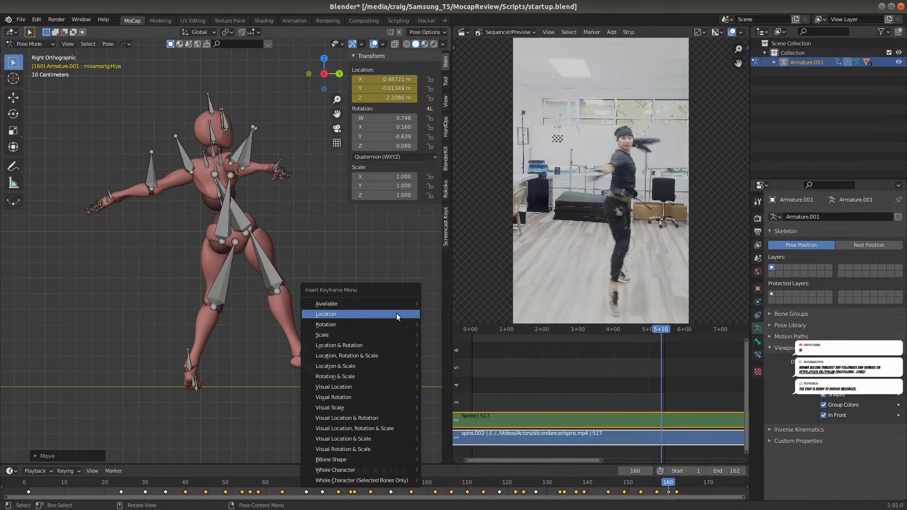
left_click(396, 313)
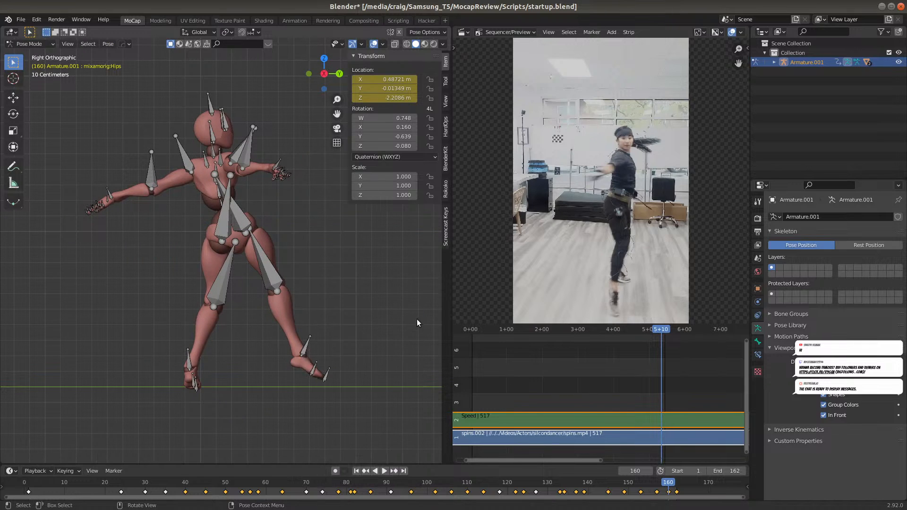
Using frame 157 as reference in the front view, move the hips about 0.22 m along global X at frame 160 and keyframe Location
left_click(657, 484)
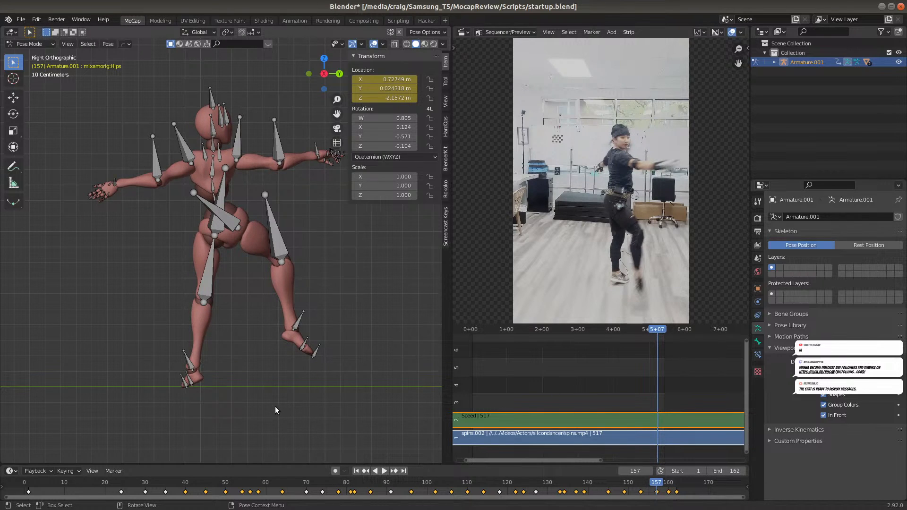
key("KP_1")
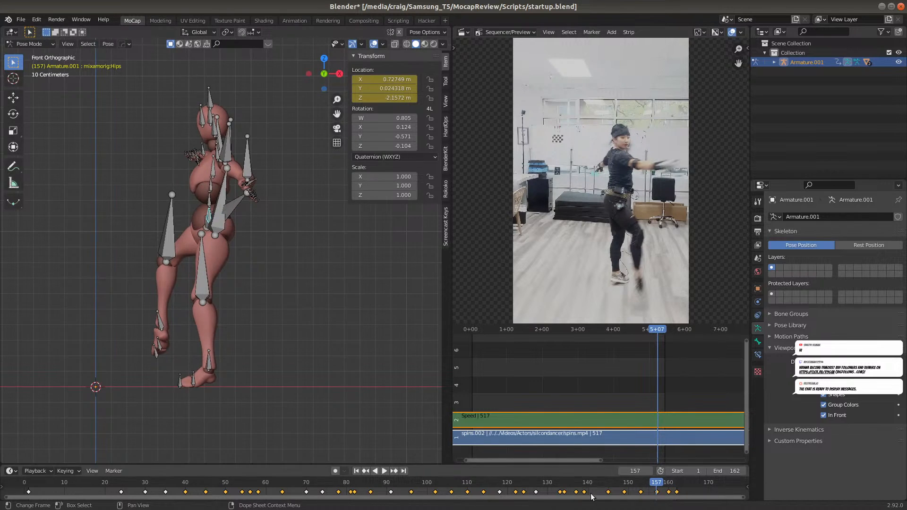
left_click(667, 484)
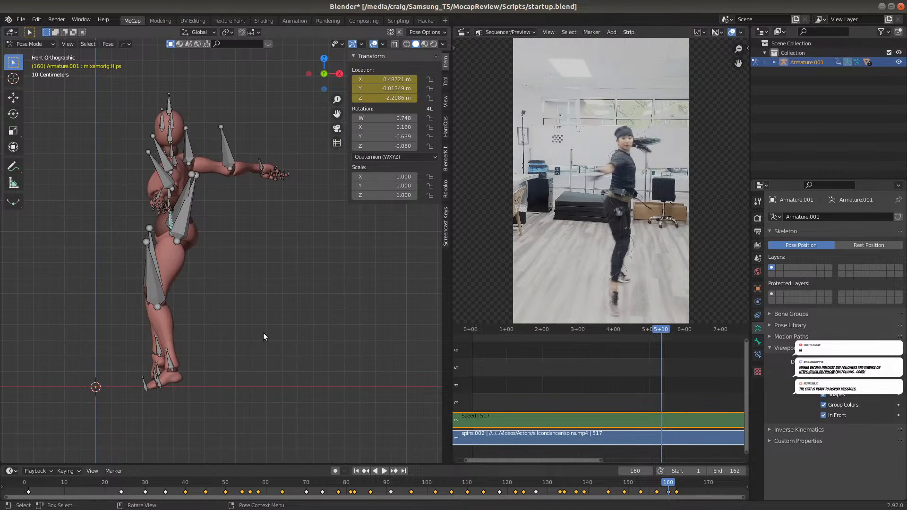
key("g")
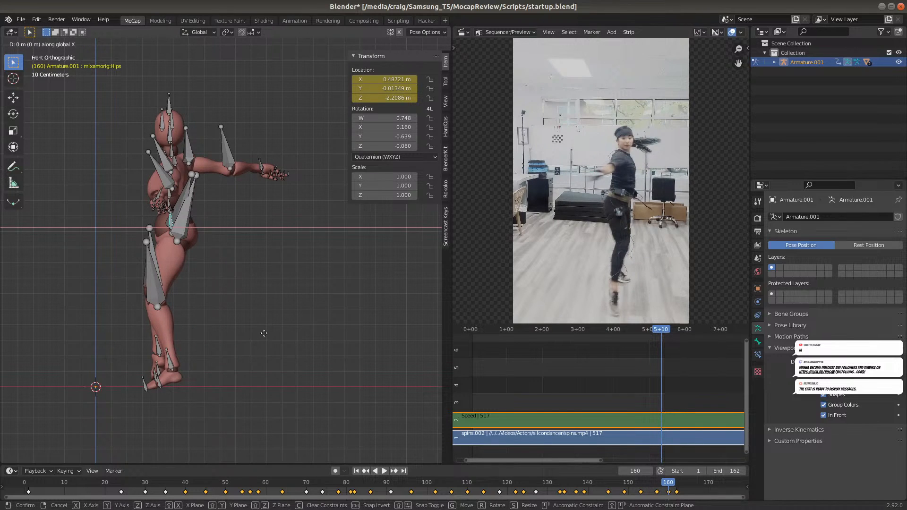
left_click(298, 338)
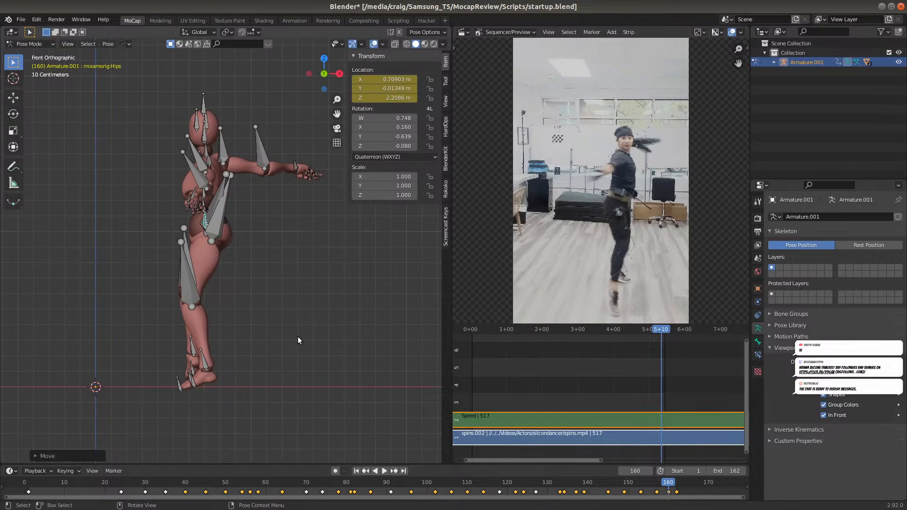
key("i")
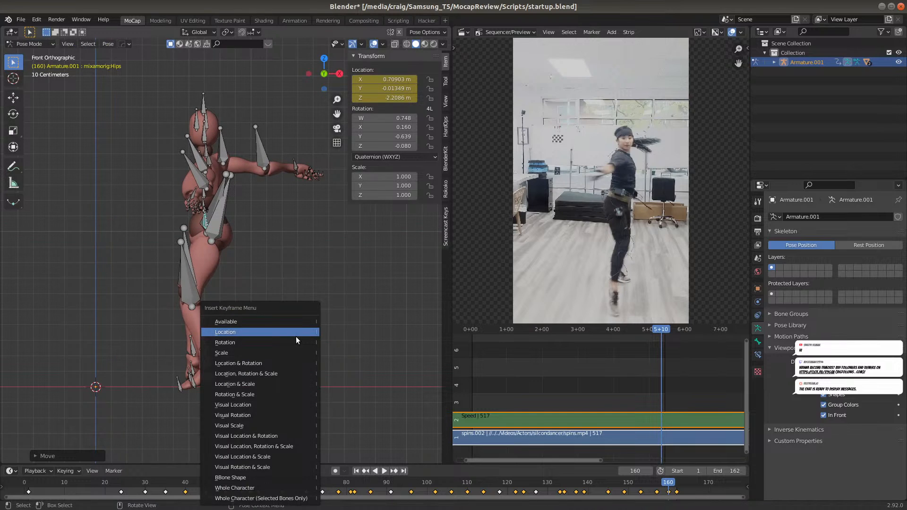
left_click(296, 336)
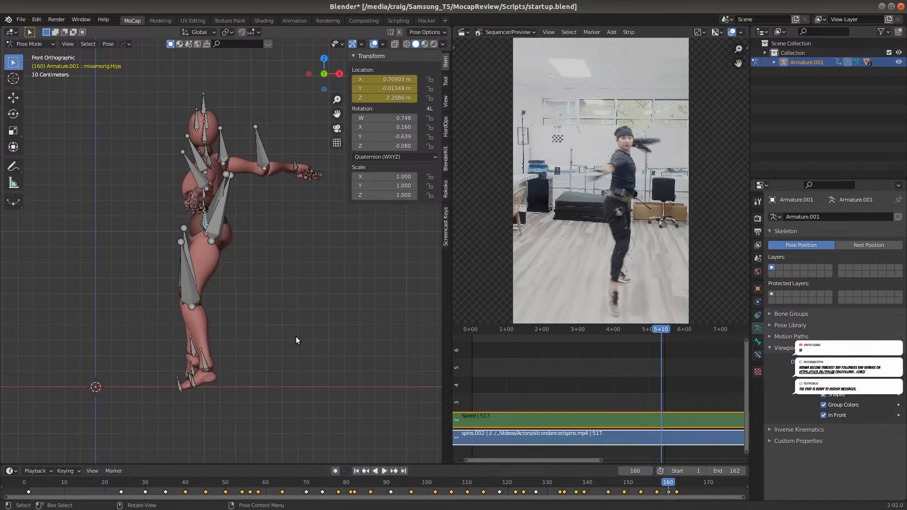
Move the hips about 0.21 m along global X at frame 162, keyframe Location, and compare the foot placement with frame 160
left_click_drag(657, 486, 653, 488)
left_click(668, 487)
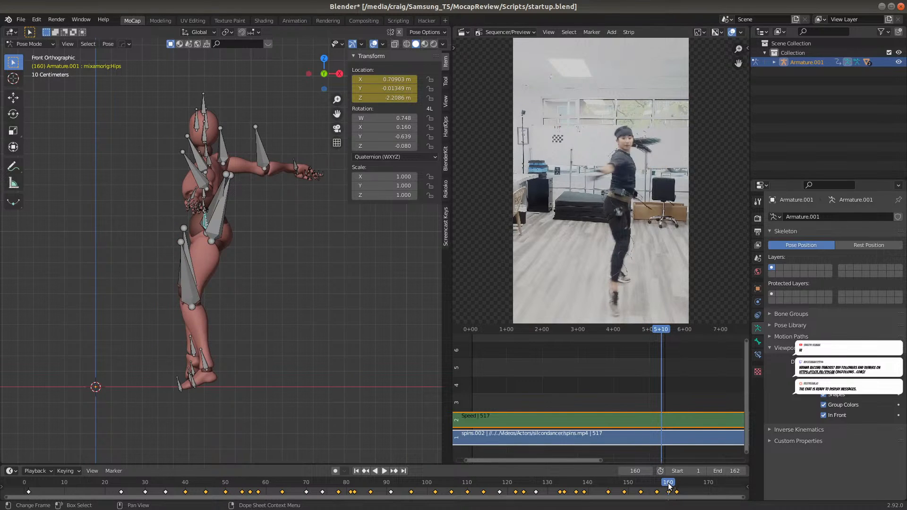
left_click(677, 484)
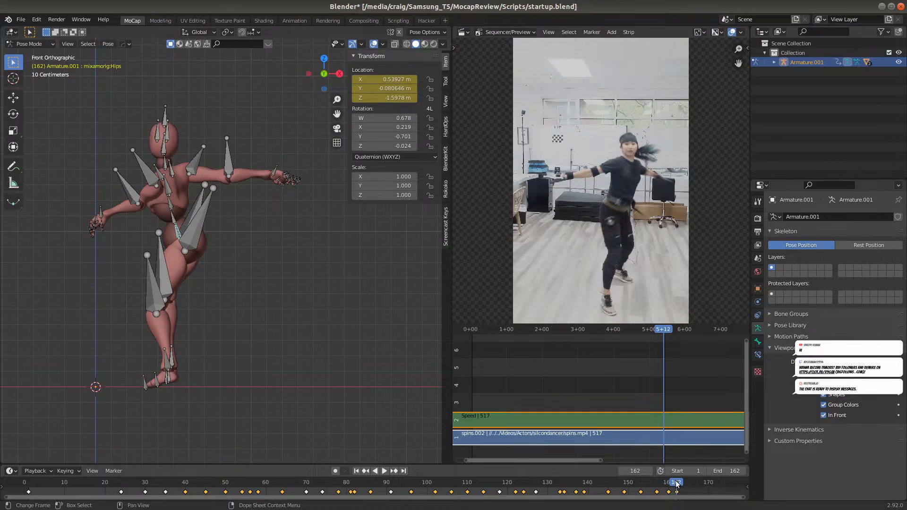
key("g")
key("x")
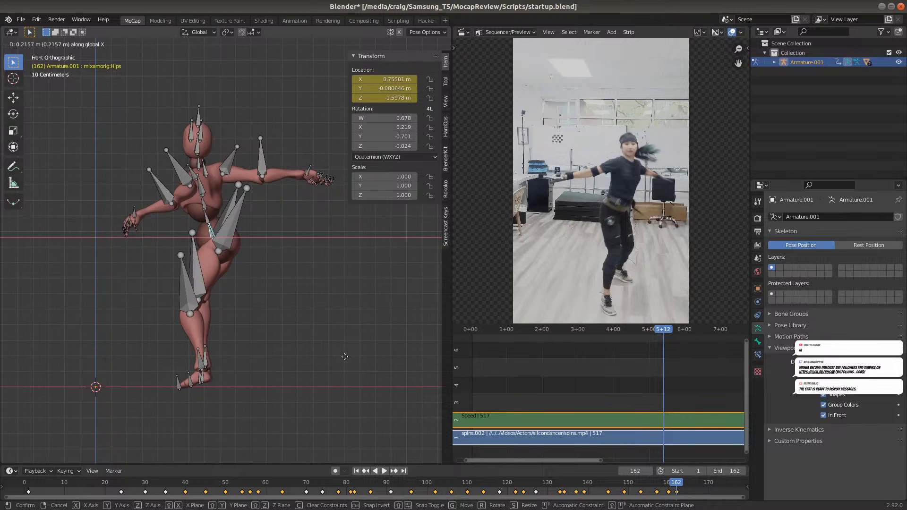
left_click(341, 362)
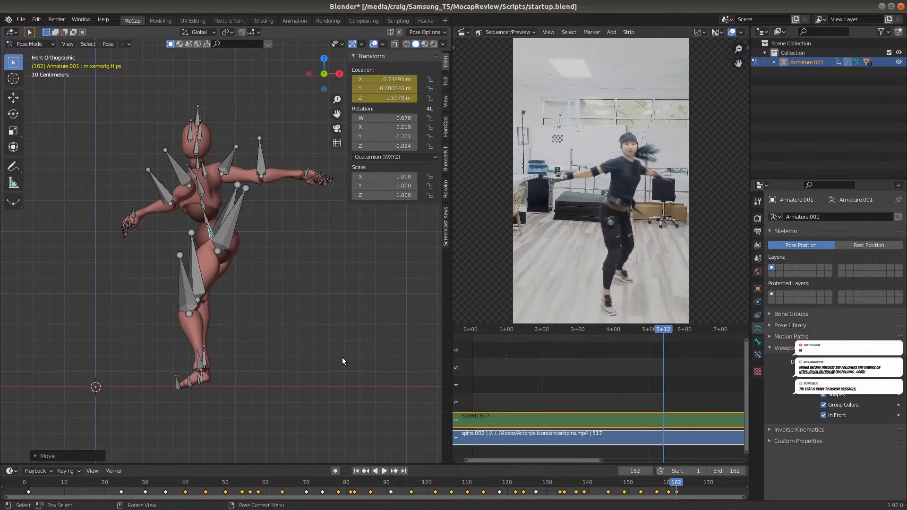
key("i")
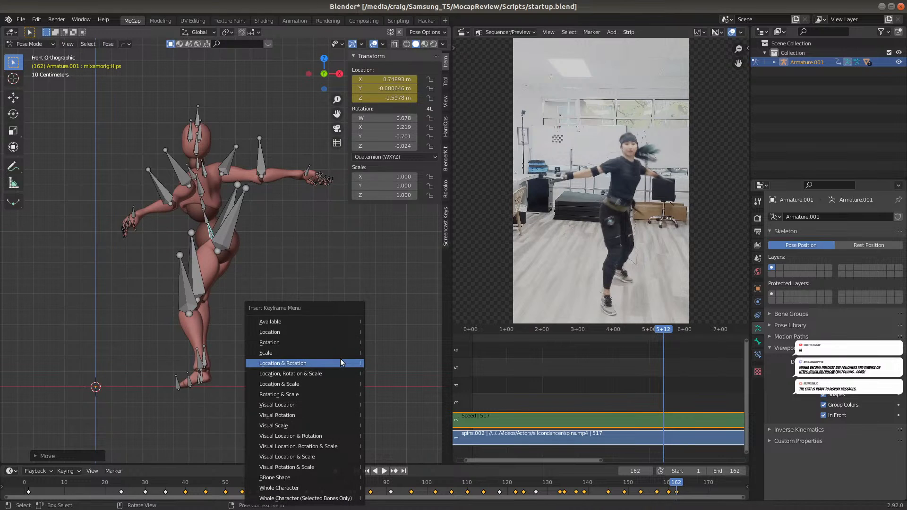
left_click(327, 334)
left_click(668, 484)
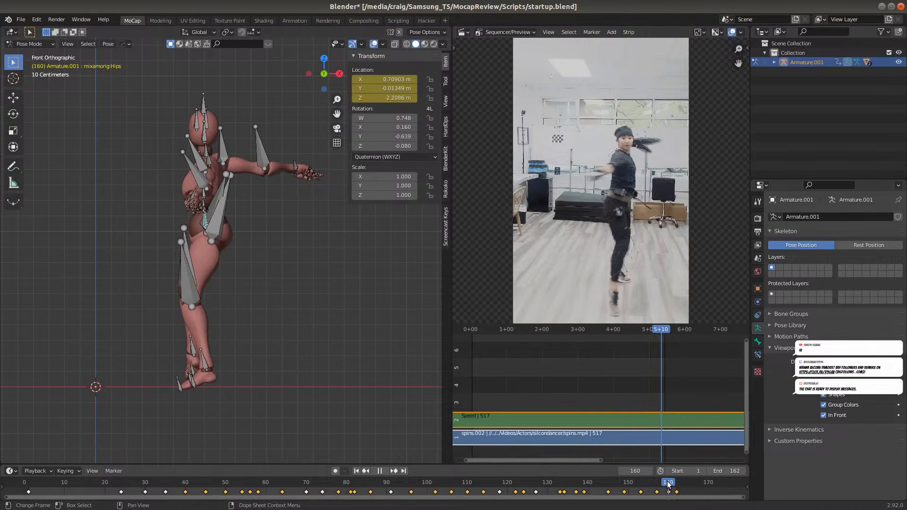
left_click(676, 486)
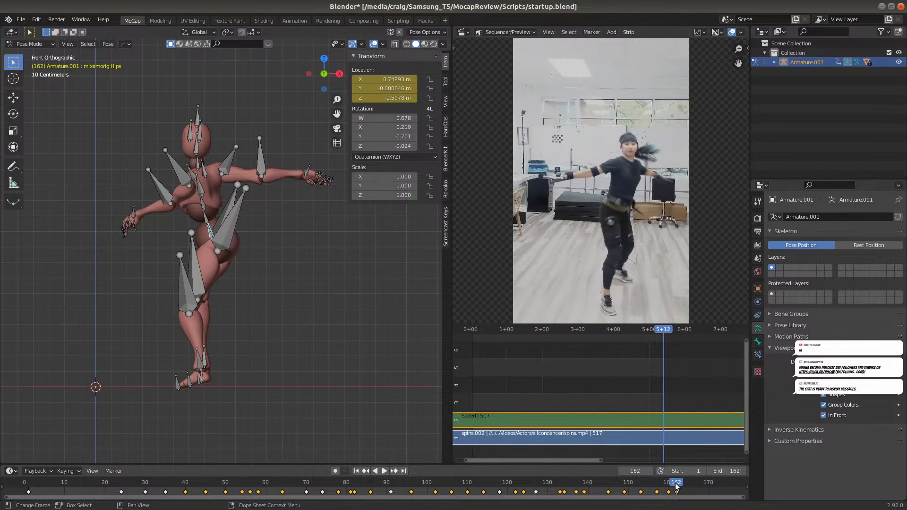
Using frame 160 as reference in the right view, move the hips about 0.63 m along global Y at frame 162 and keyframe Location
left_click(664, 484)
key("KP_3")
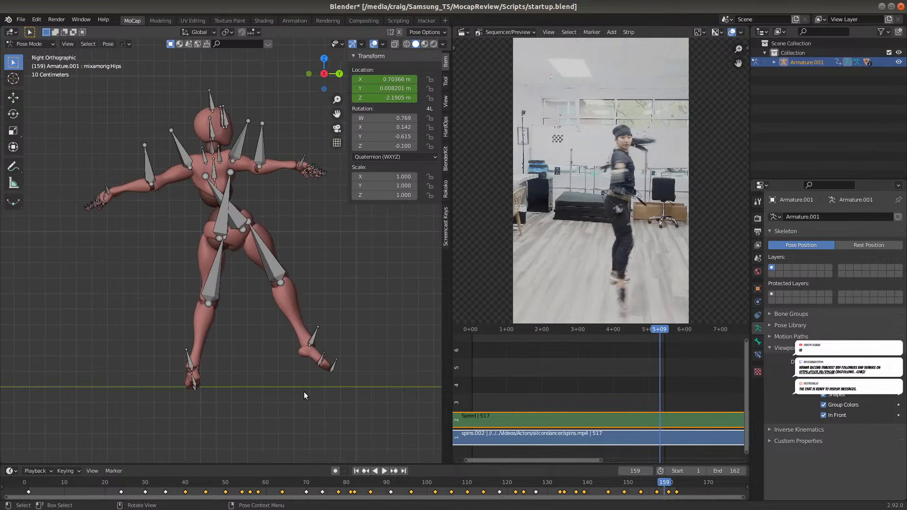
left_click(669, 486)
left_click(678, 487)
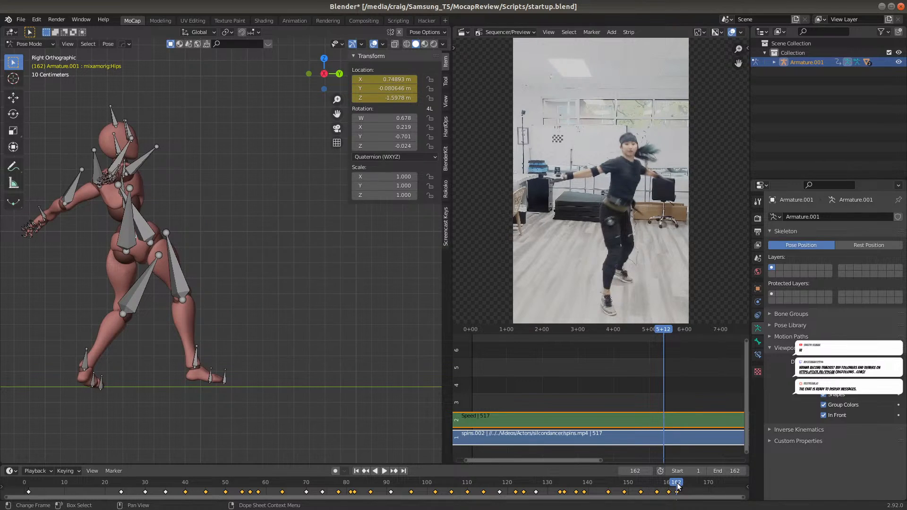
key("g")
key("y")
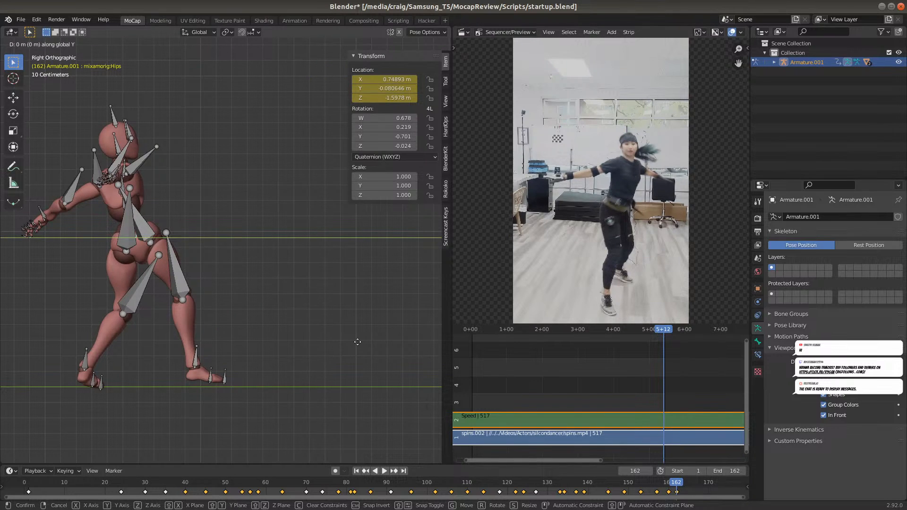
left_click(11, 347)
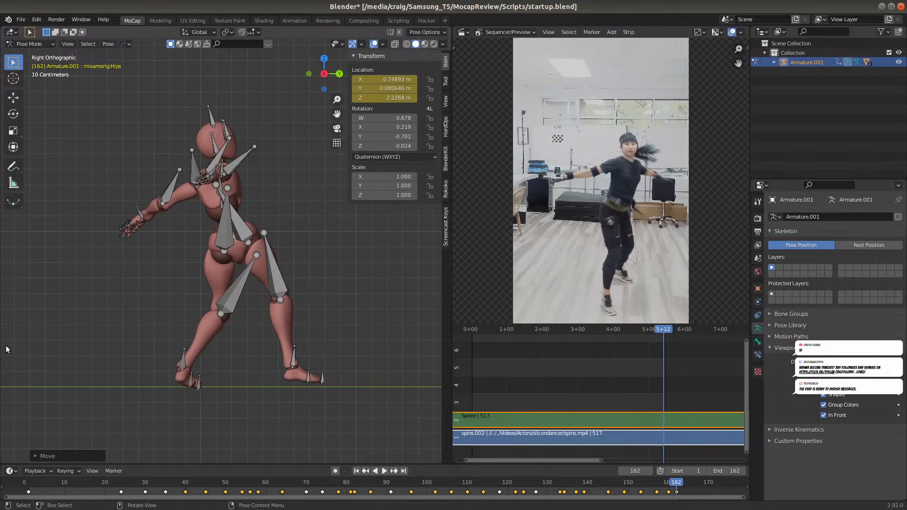
key("i")
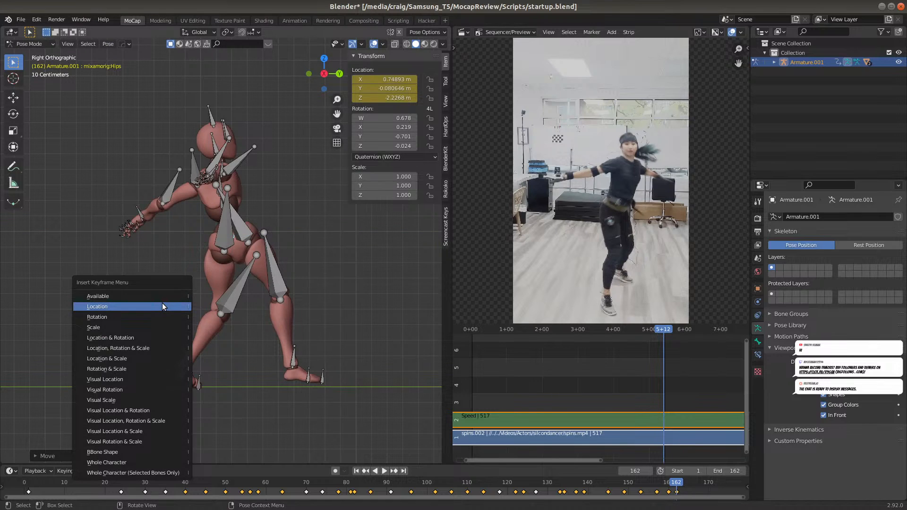
left_click(162, 306)
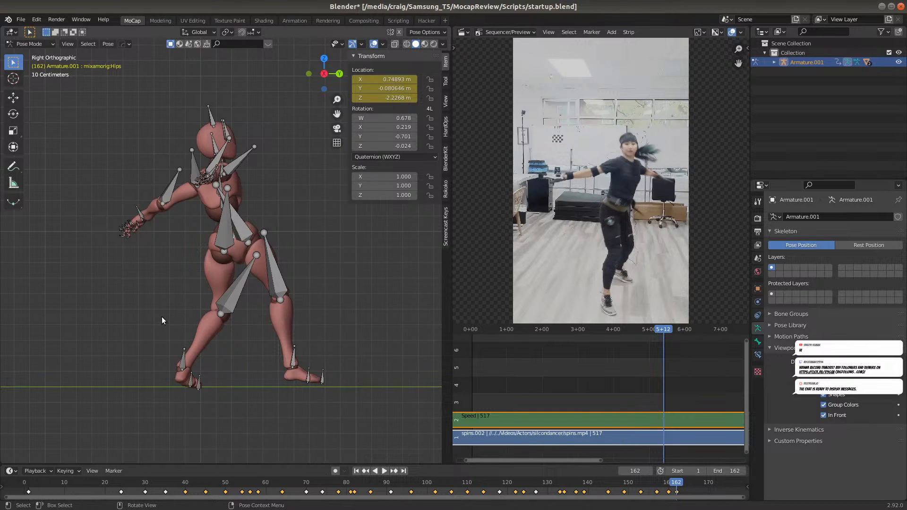
Play back the take from an angled perspective and examine the corrected motion up to frame 139
key("space")
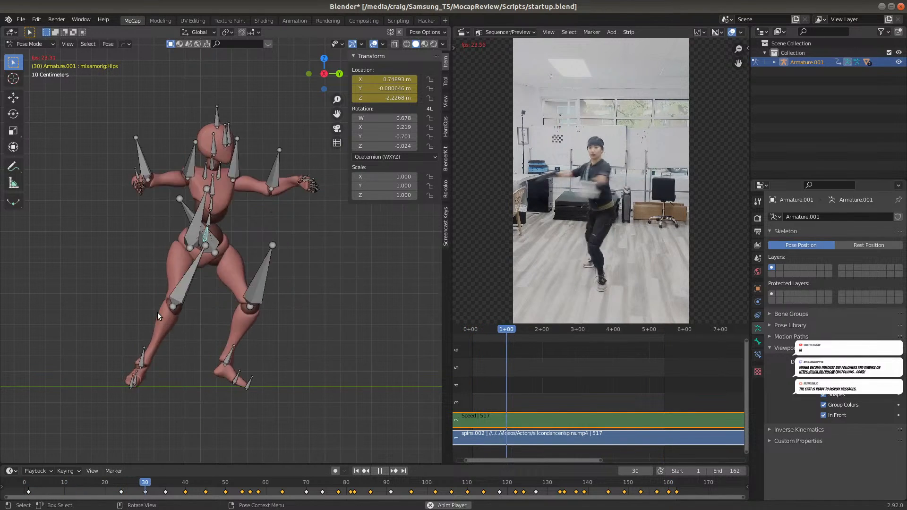
middle_click_drag(256, 291, 230, 311)
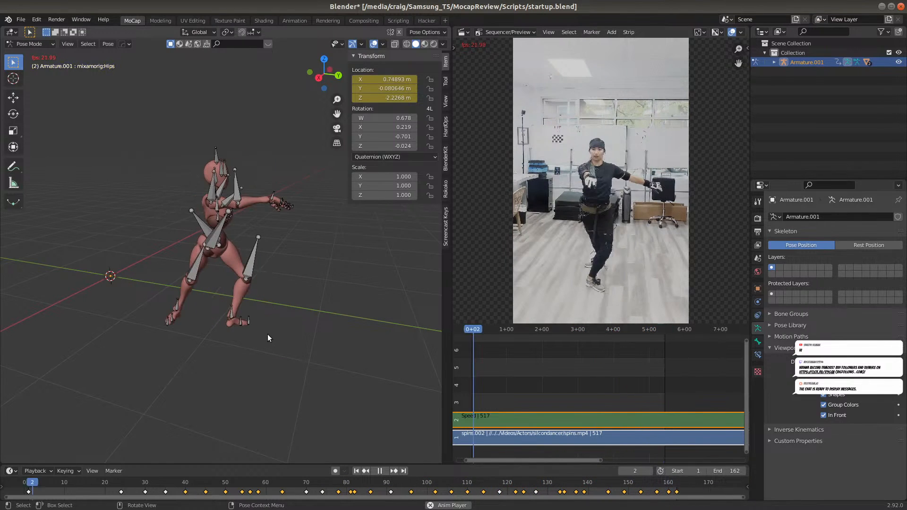
mouse_move(567, 487)
left_mouse_down()
mouse_move(528, 487)
mouse_move(550, 487)
left_mouse_up()
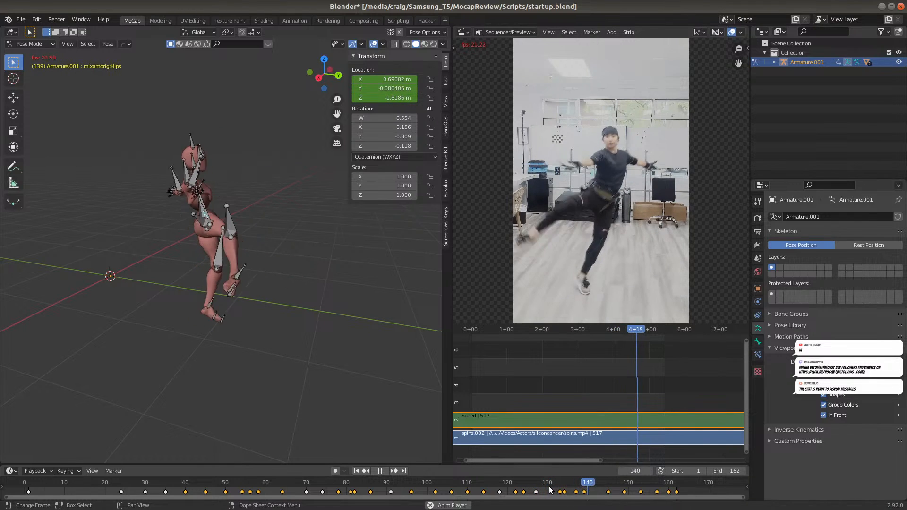
left_click(577, 487)
key("space")
mouse_move(580, 487)
left_mouse_down()
mouse_move(597, 484)
mouse_move(584, 487)
left_mouse_up()
key("space")
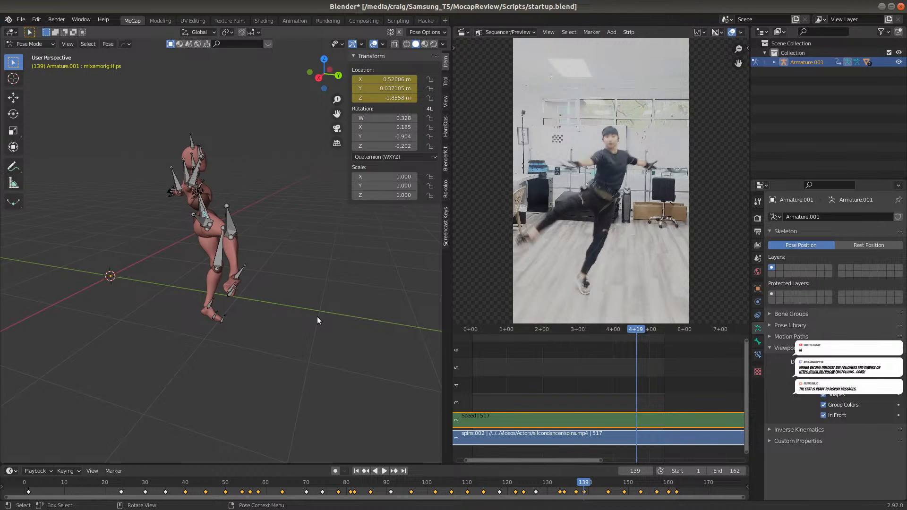
Scrub between frames 136 and 151 in front and perspective views to check whether the supporting foot slides
key("KP_1")
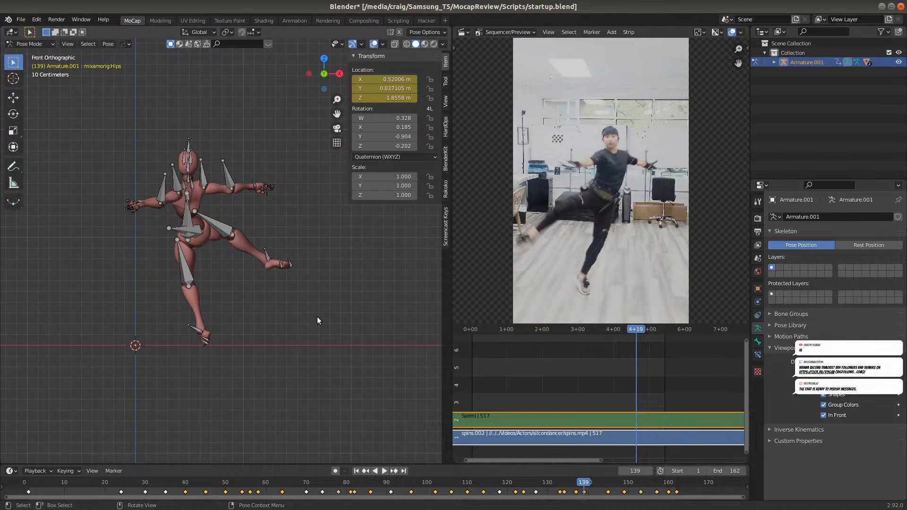
key("KP_3")
key("KP_1")
key("space")
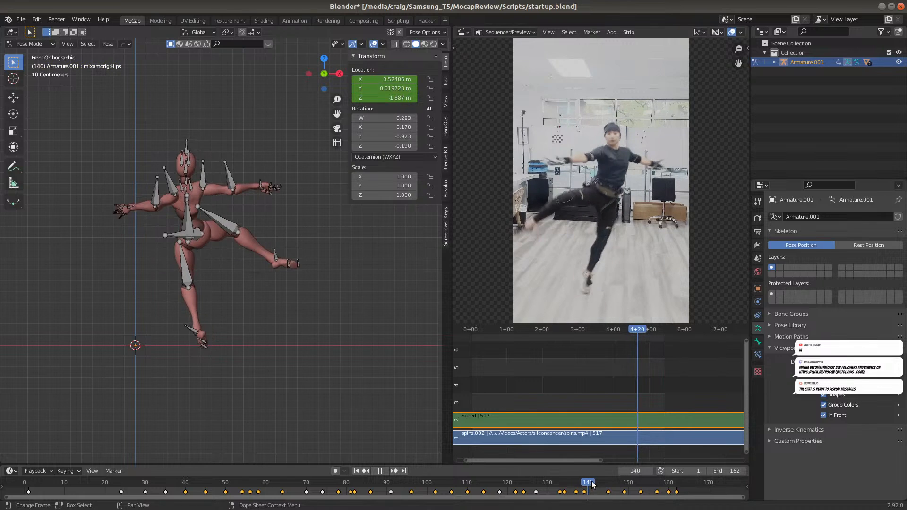
left_click_drag(598, 482, 571, 475)
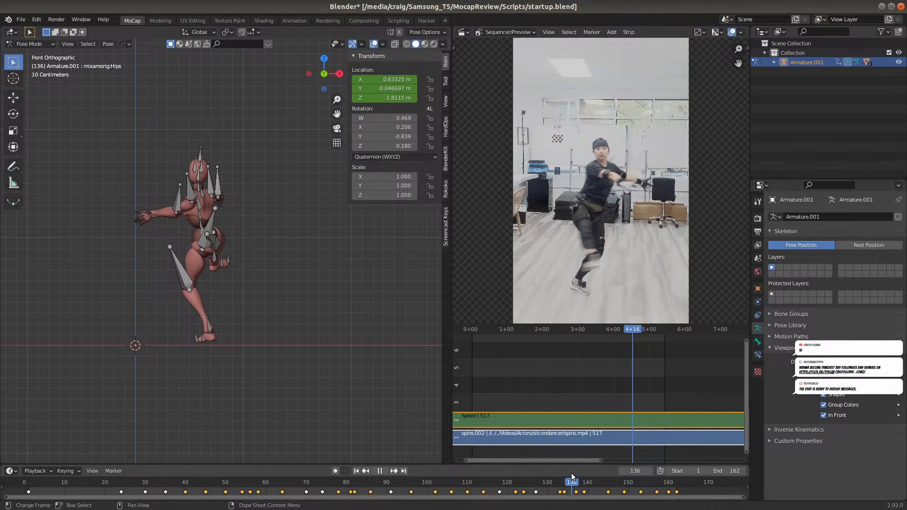
middle_click_drag(305, 325, 289, 374)
left_click_drag(571, 484, 576, 457)
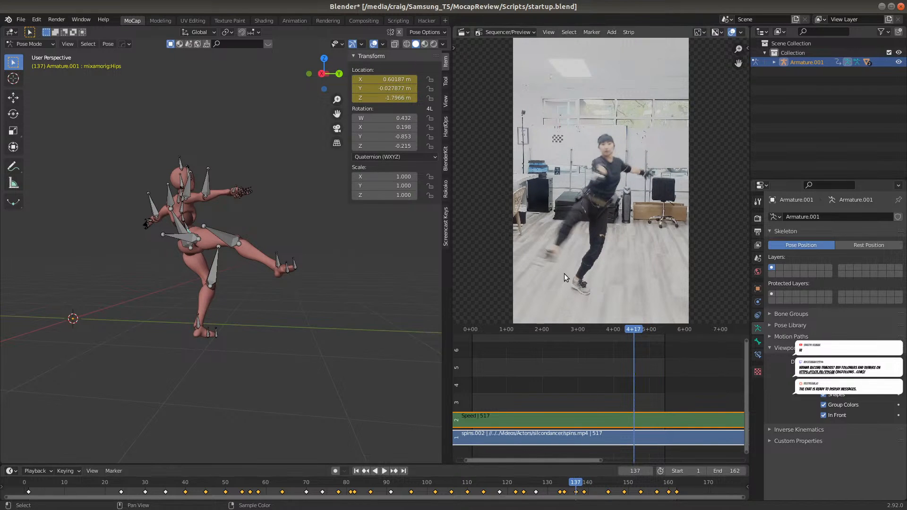
key("space")
left_click(575, 477)
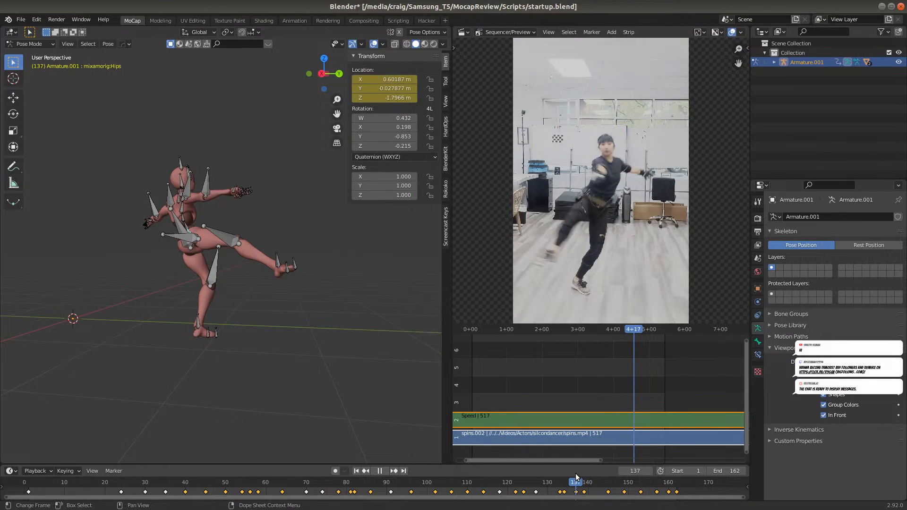
left_click_drag(579, 476, 658, 464)
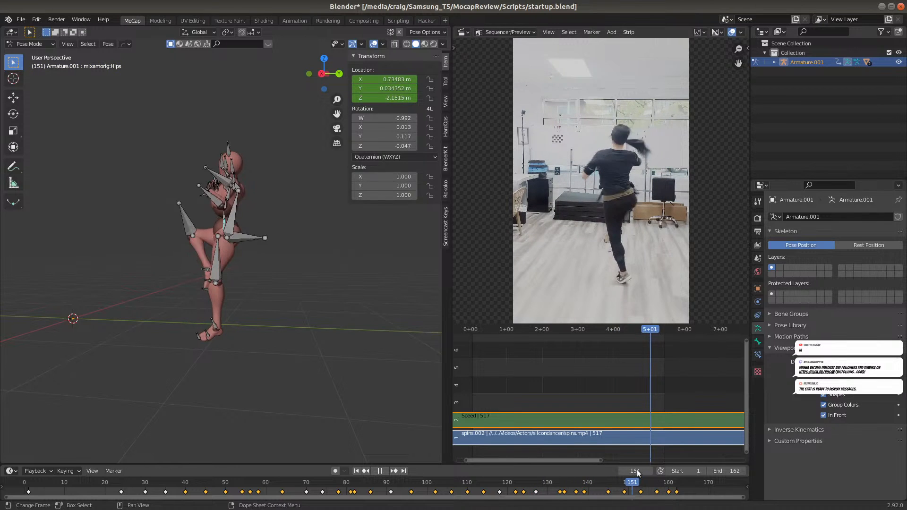
left_click_drag(657, 469, 595, 465)
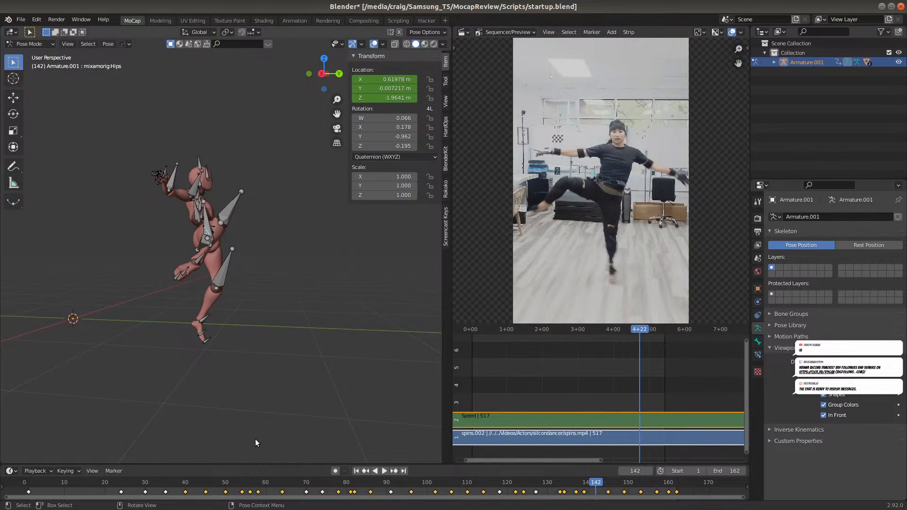
Replay the animation with the armature's In Front display turned off to examine the body without overlaid bones
left_click(29, 482)
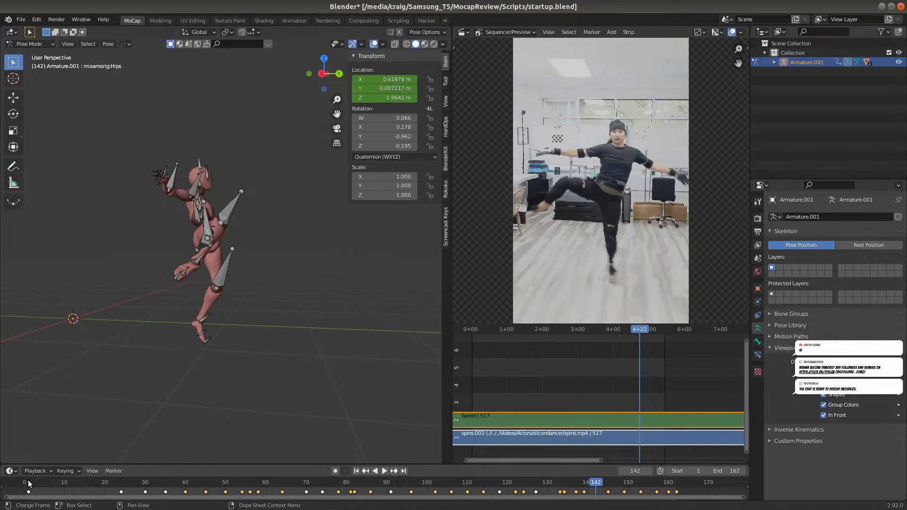
key("space")
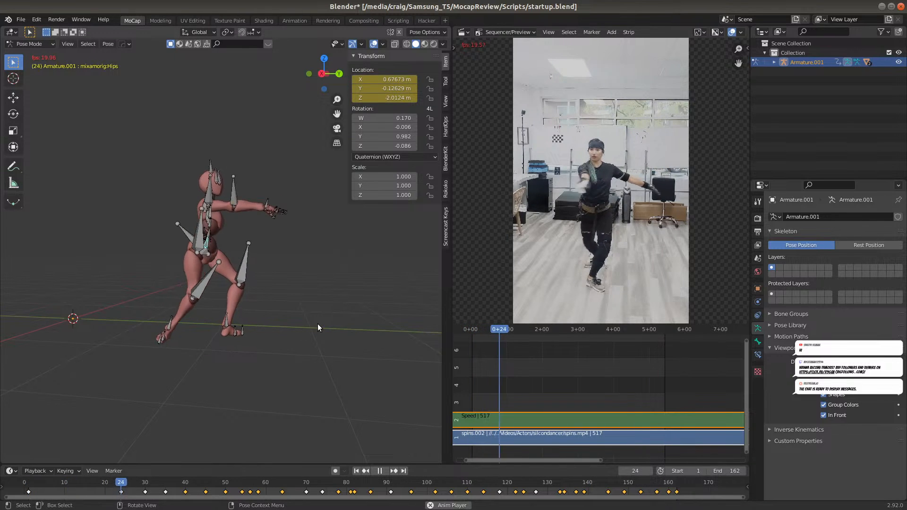
left_click(829, 414)
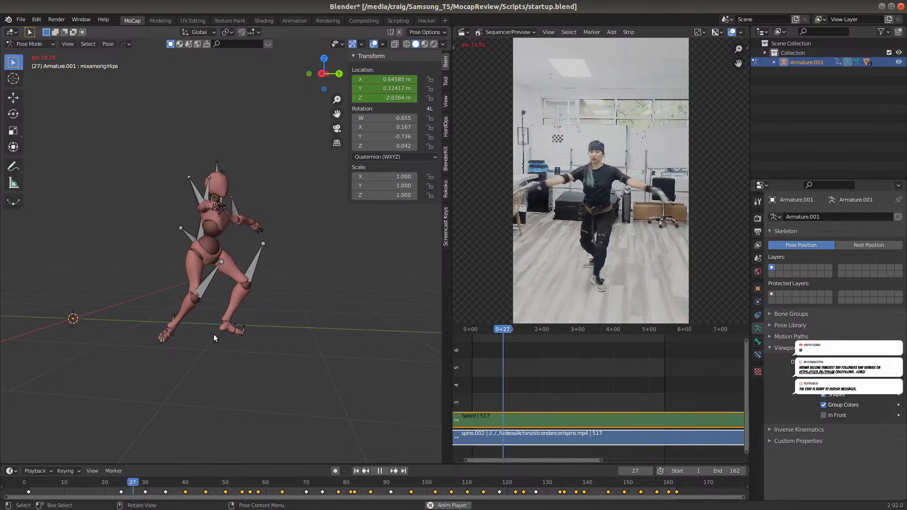
key("space")
Compare the supporting foot's position at frames 30, 35, 40 and 45 in the front and right views
left_click_drag(227, 485, 147, 499)
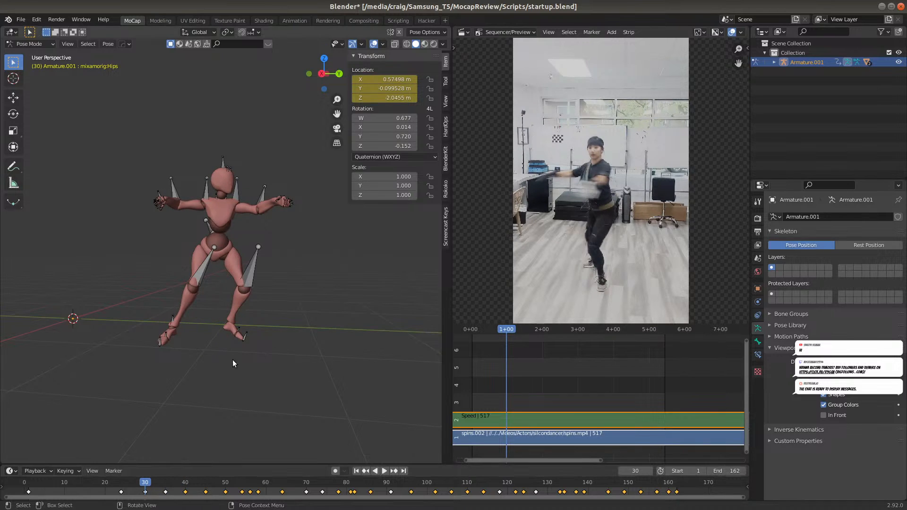
key("KP_1")
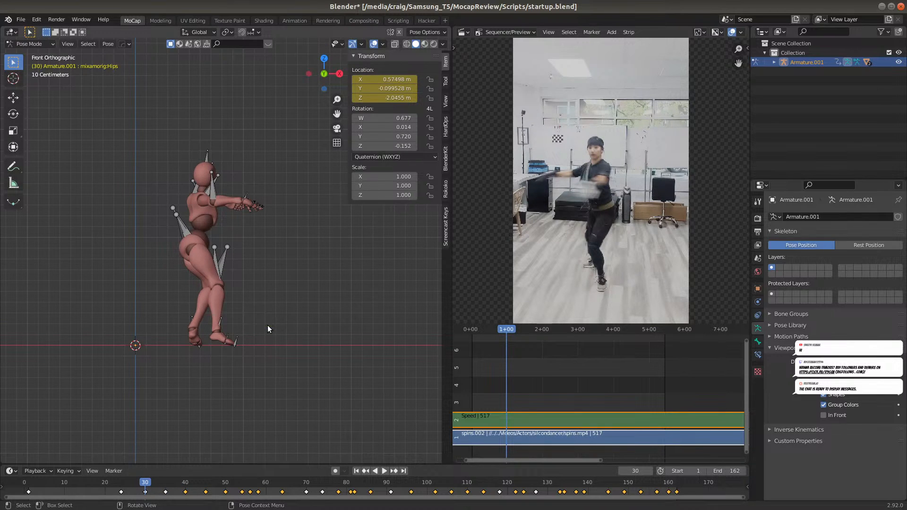
left_click(165, 483)
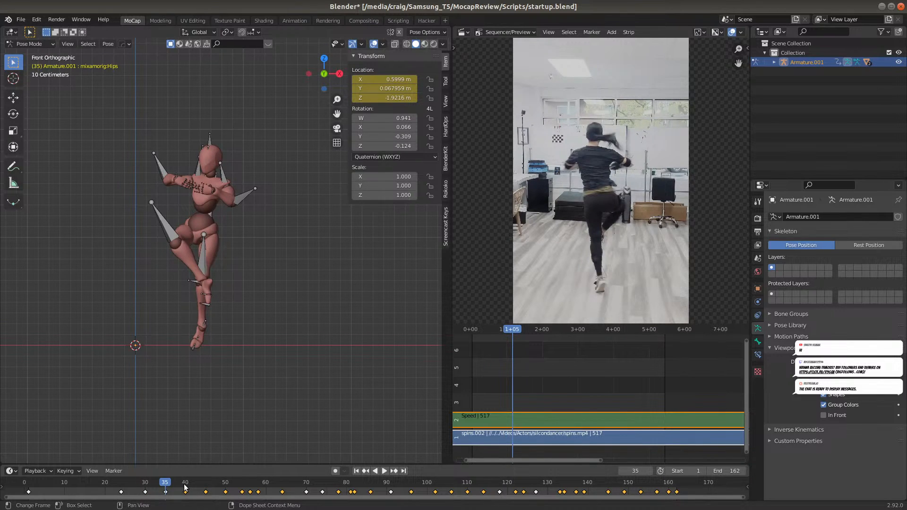
left_click(184, 487)
left_click(146, 487)
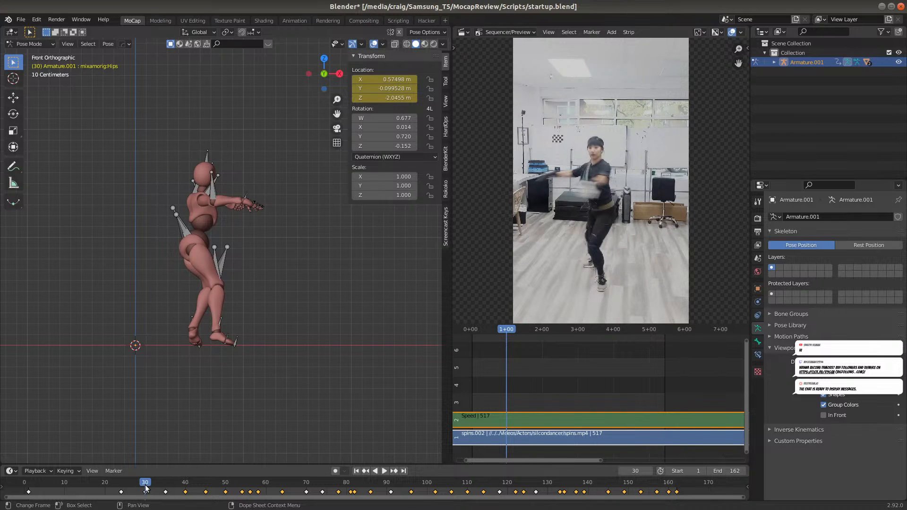
key("KP_3")
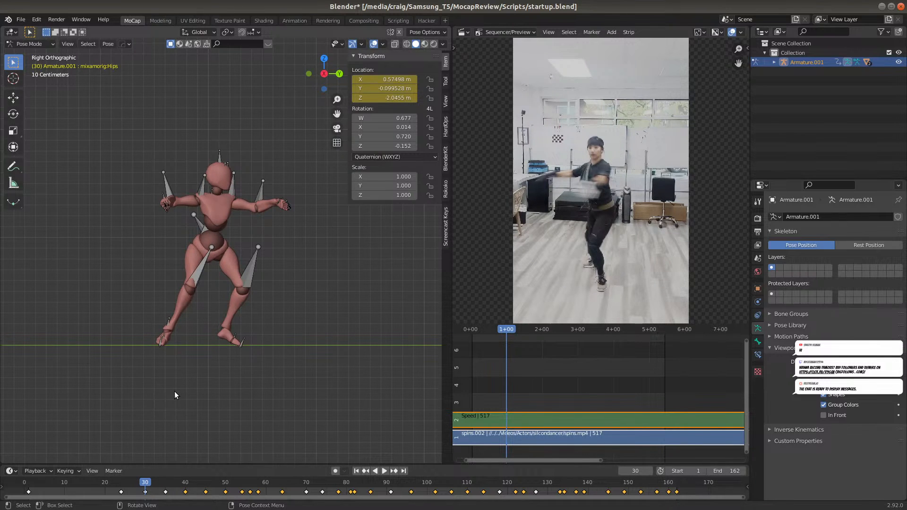
left_click(166, 484)
left_click_drag(165, 484, 189, 484)
left_click(146, 485)
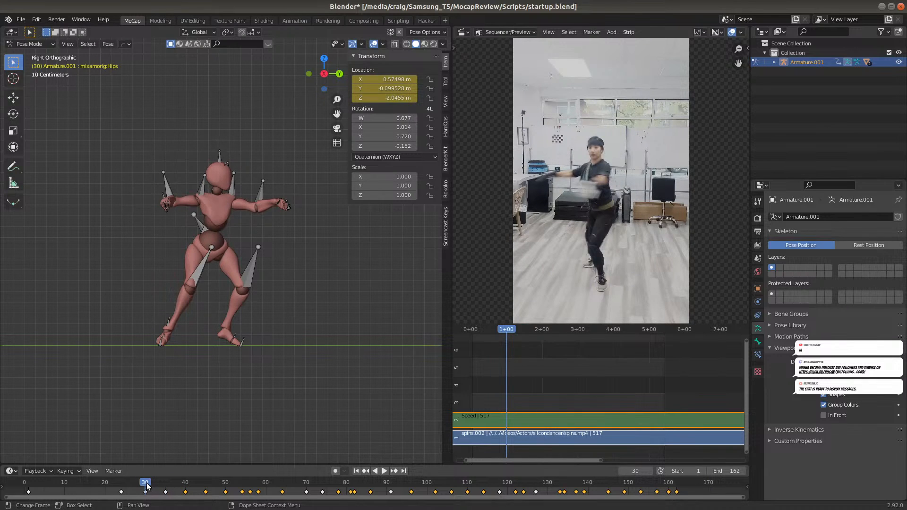
left_click(185, 485)
left_click(206, 485)
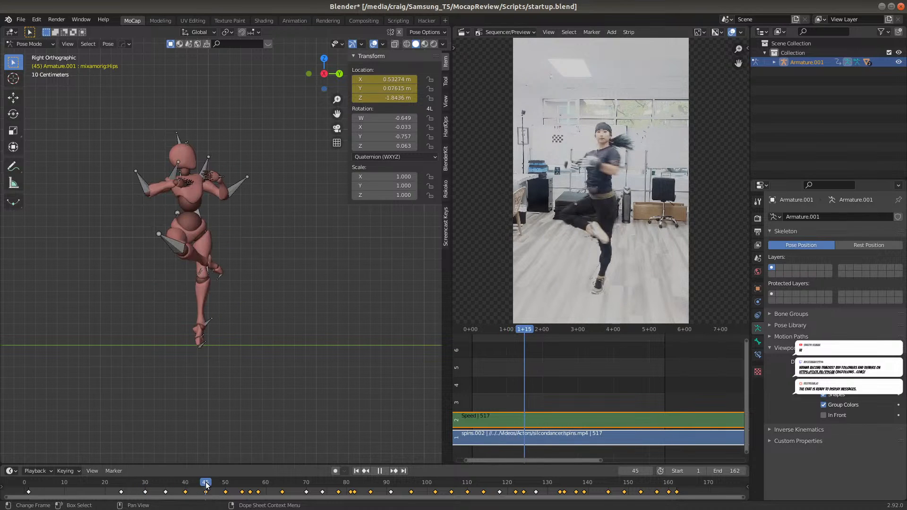
Turn the armature's In Front display back on and compare the foot at frames 45, 40 and 35 in a closer right view
scroll(200, 377, "up", 4)
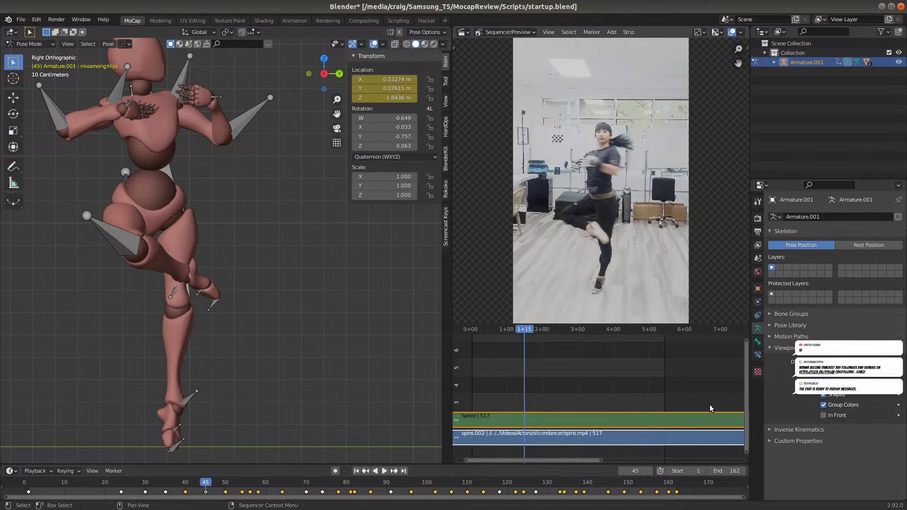
left_click(823, 416)
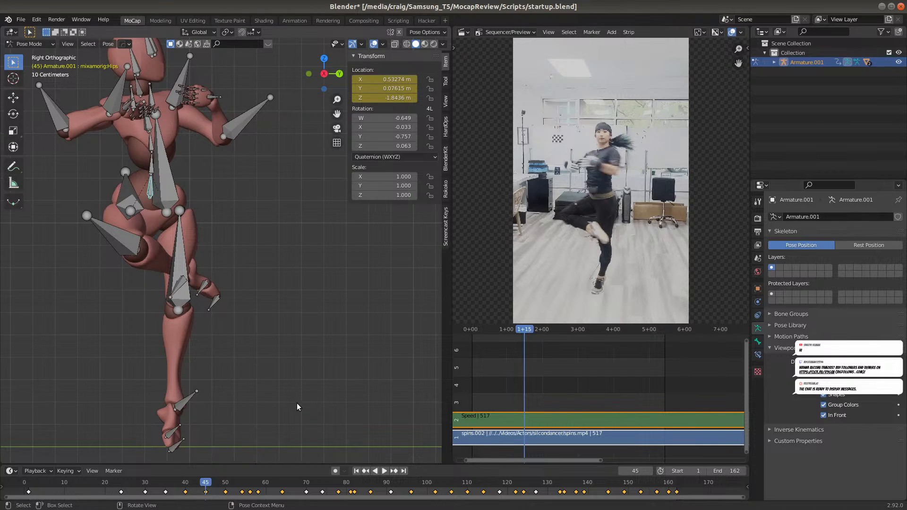
left_click(185, 483)
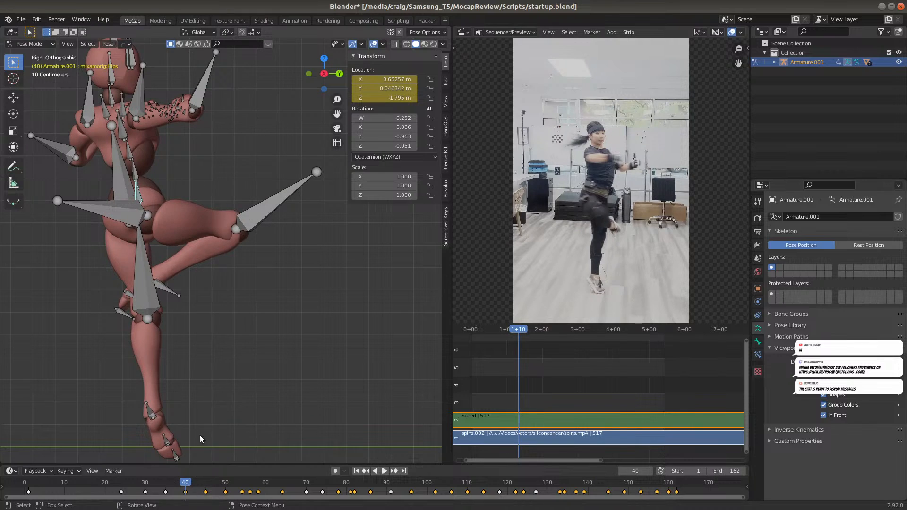
left_click(165, 482)
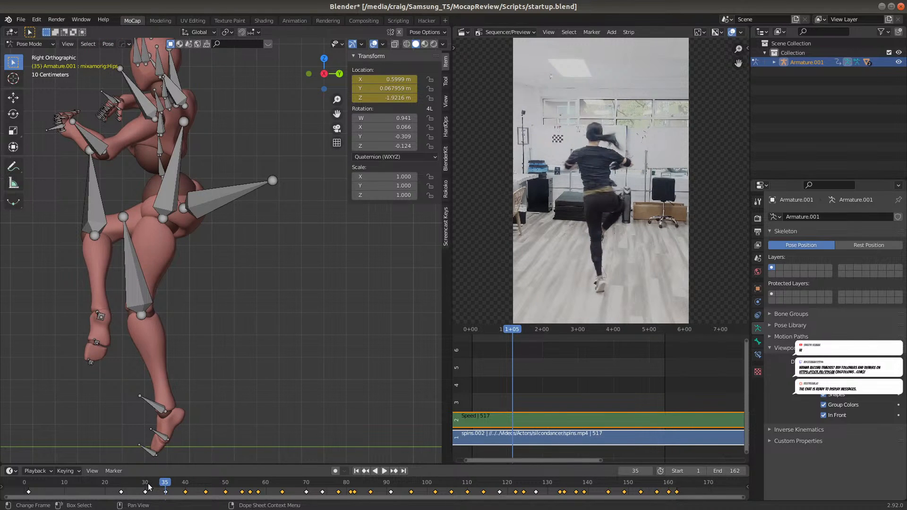
At frame 30, shift the hips about -0.32 m along global Y to match the foot at frame 35, and keyframe their location
left_click(145, 482)
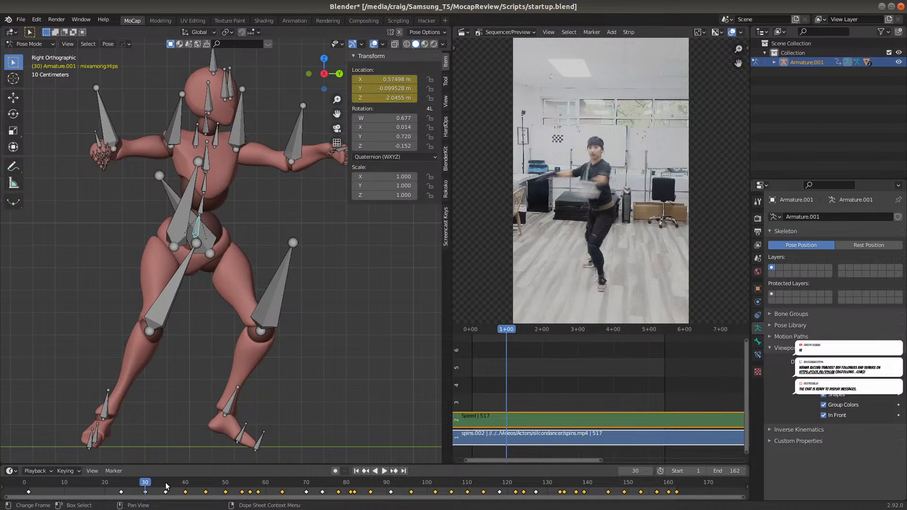
key("space")
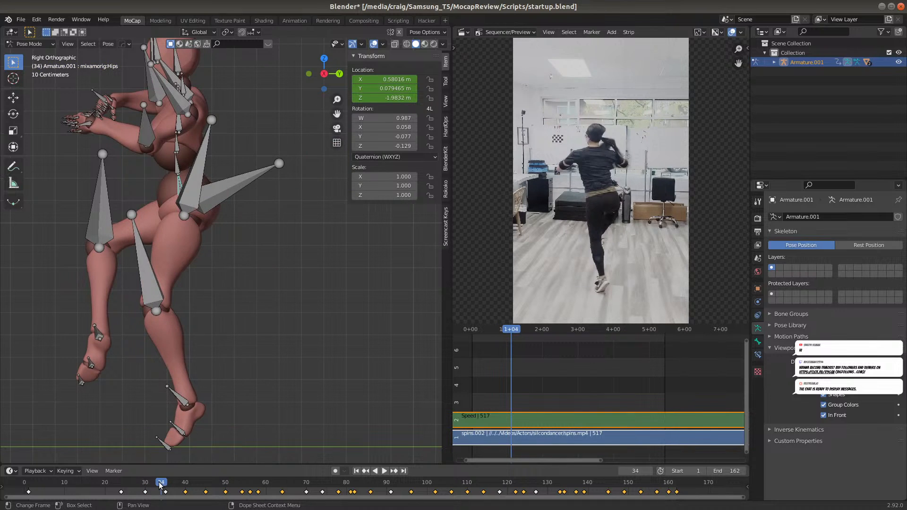
left_click(153, 484)
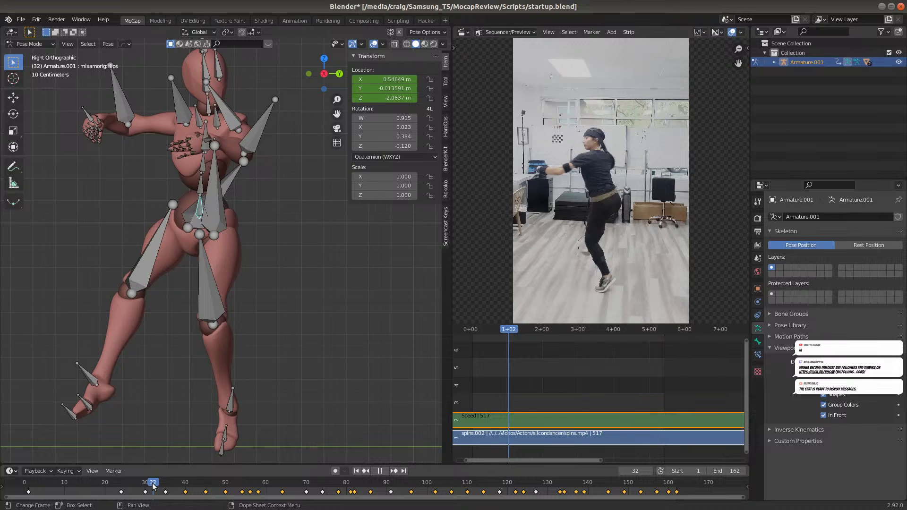
left_click(144, 486)
left_click(145, 487)
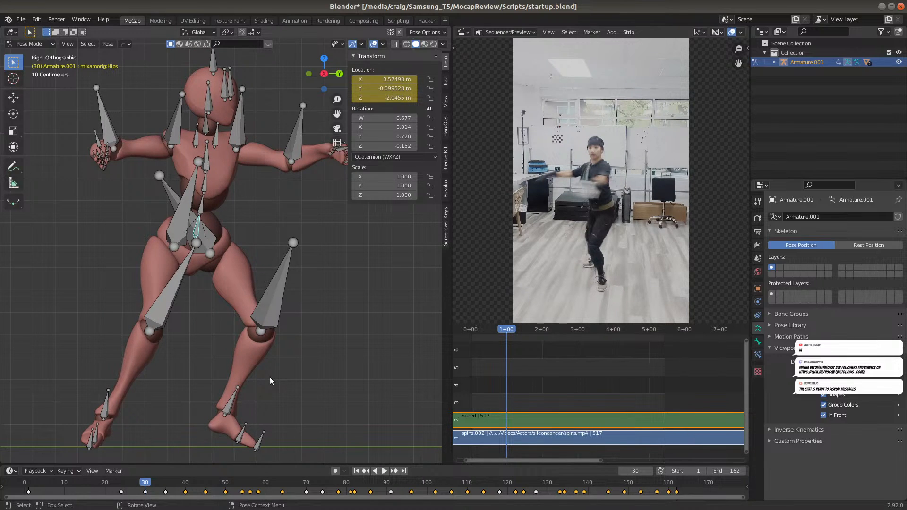
key("g")
key("y")
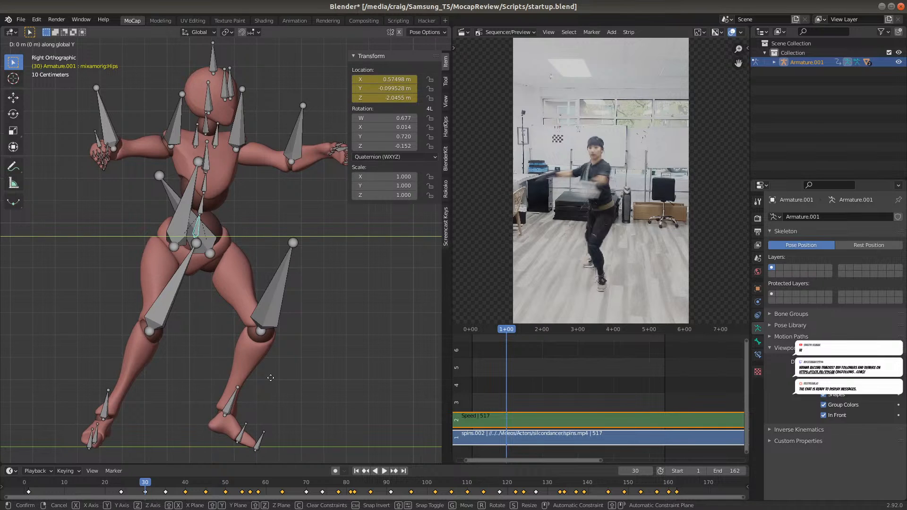
left_click(198, 409)
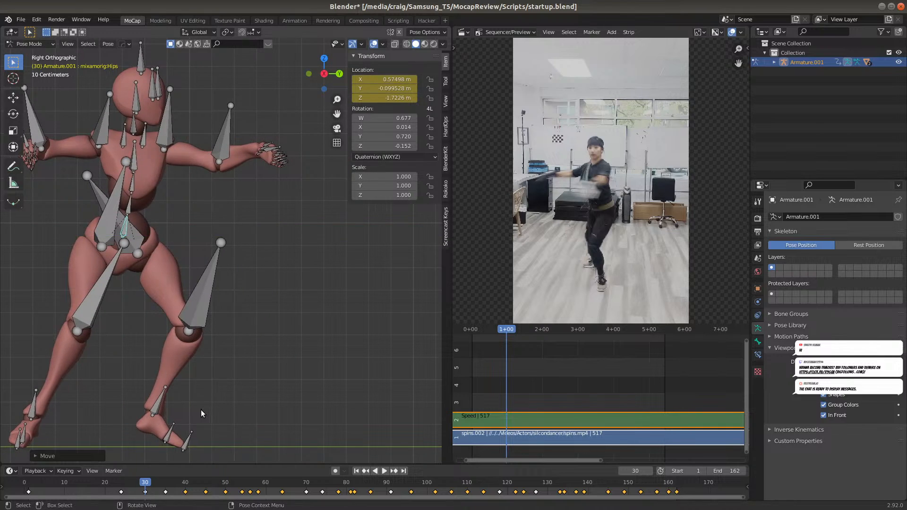
key("i")
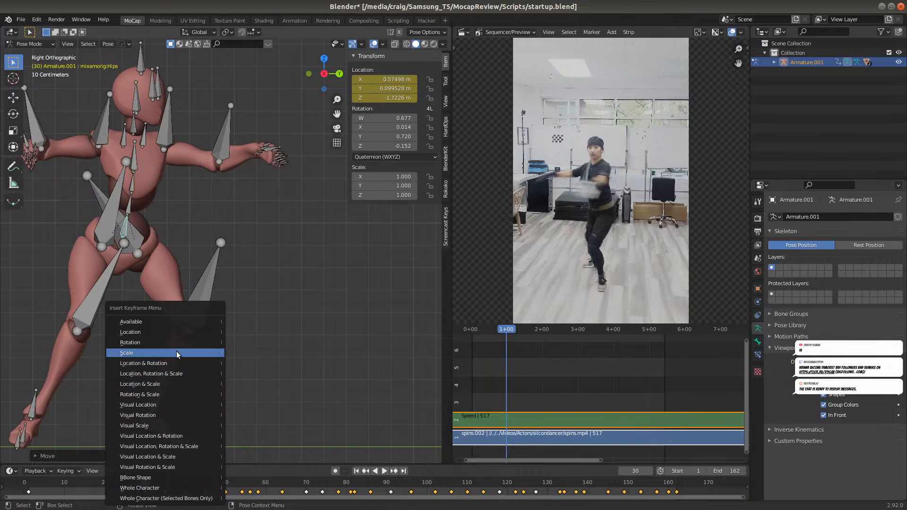
left_click(174, 333)
At frame 24, move the hips about -0.31 m along global Y and insert a Location keyframe
scroll(338, 491, "left", 2, "ctrl")
middle_click_drag(338, 492, 321, 483)
middle_click_drag(207, 489, 308, 482)
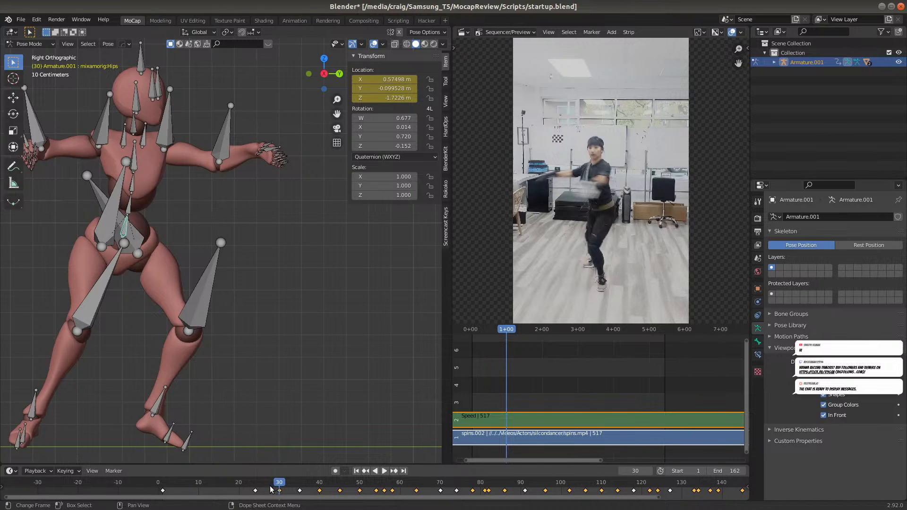
left_click(254, 480)
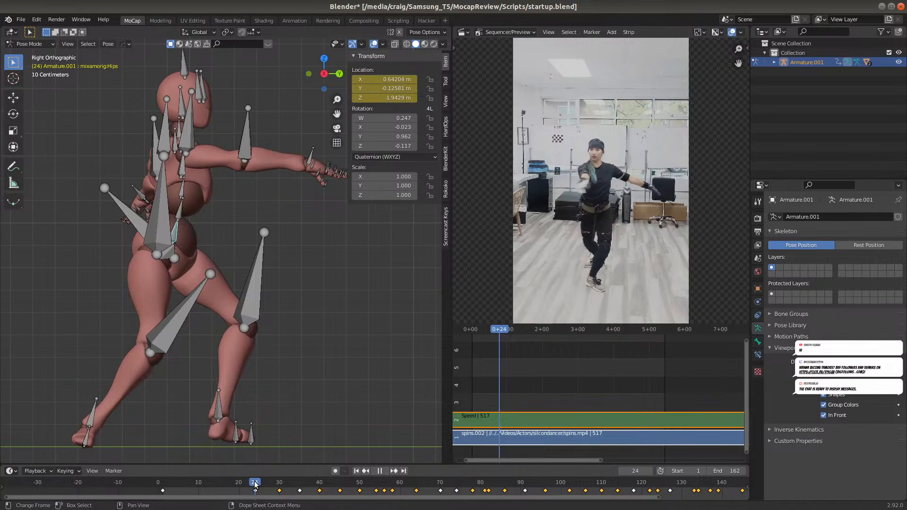
key("g")
key("y")
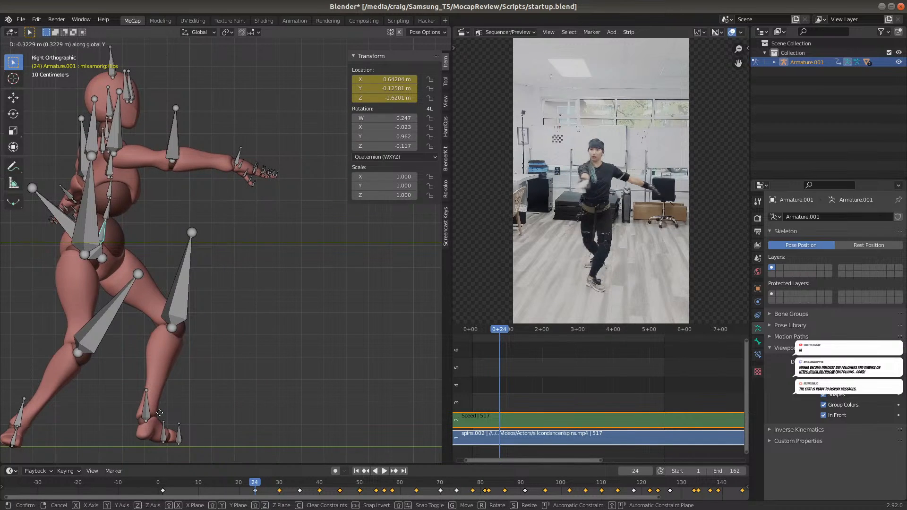
left_click(162, 415)
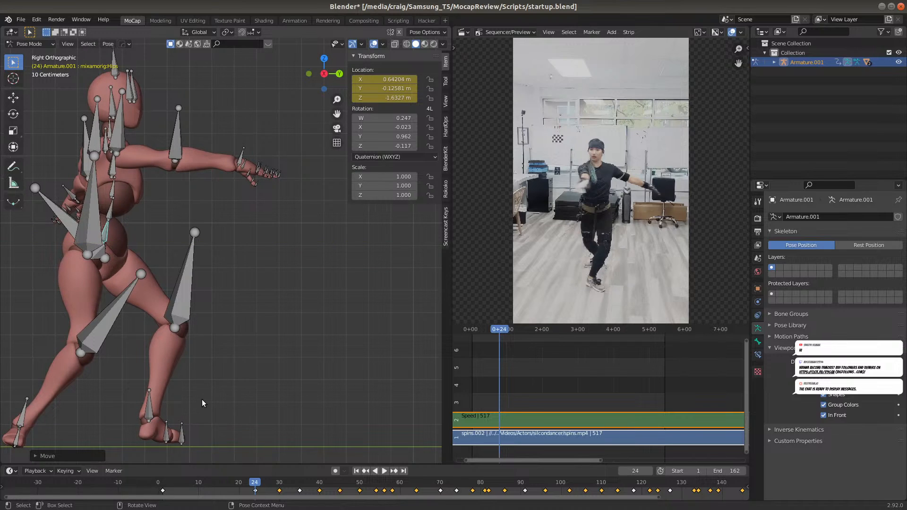
key("i")
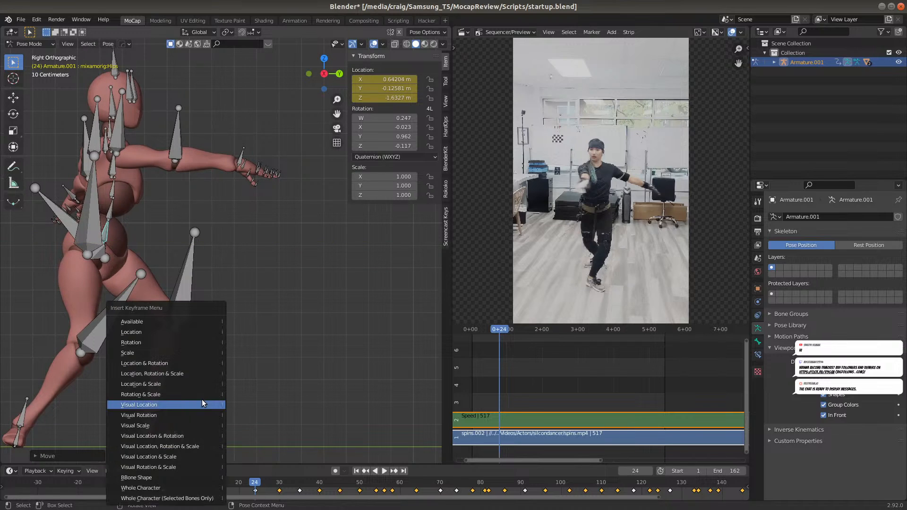
left_click(192, 333)
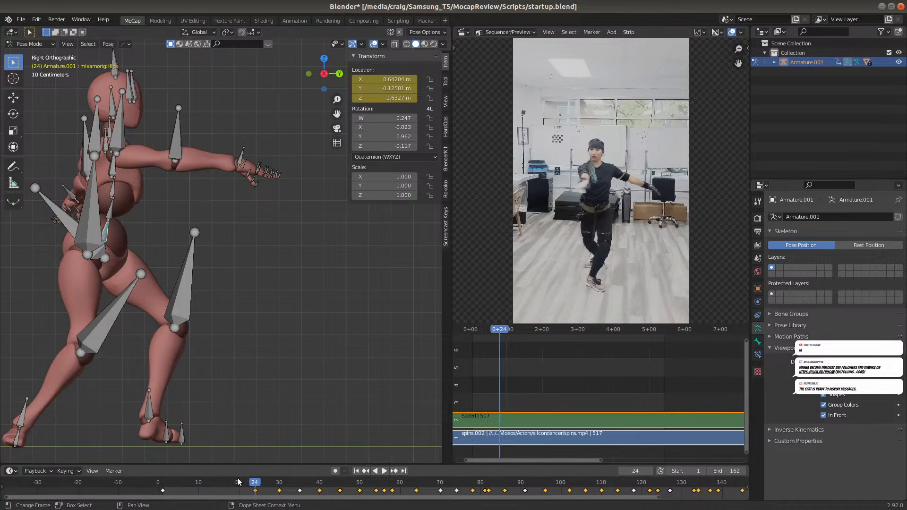
At frame 1, move the hips about -0.36 m along global Y and insert a Location keyframe
left_click(162, 485)
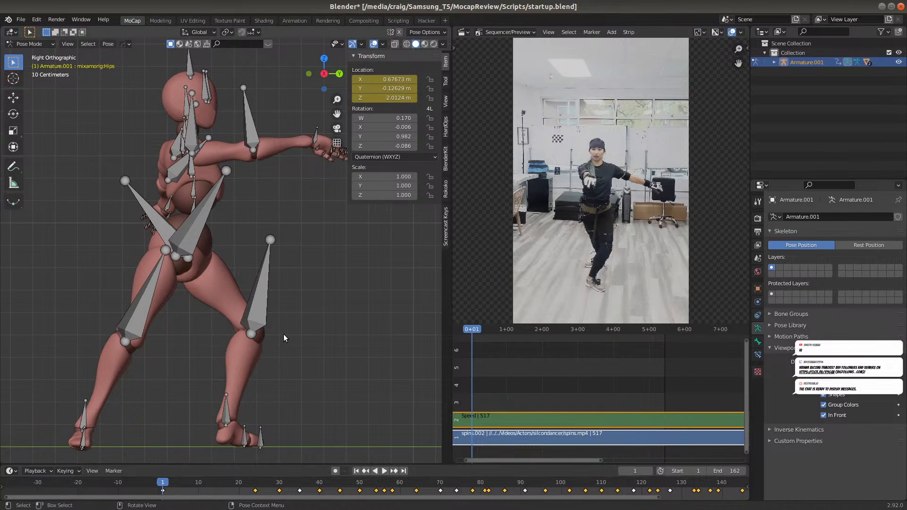
key("g")
key("y")
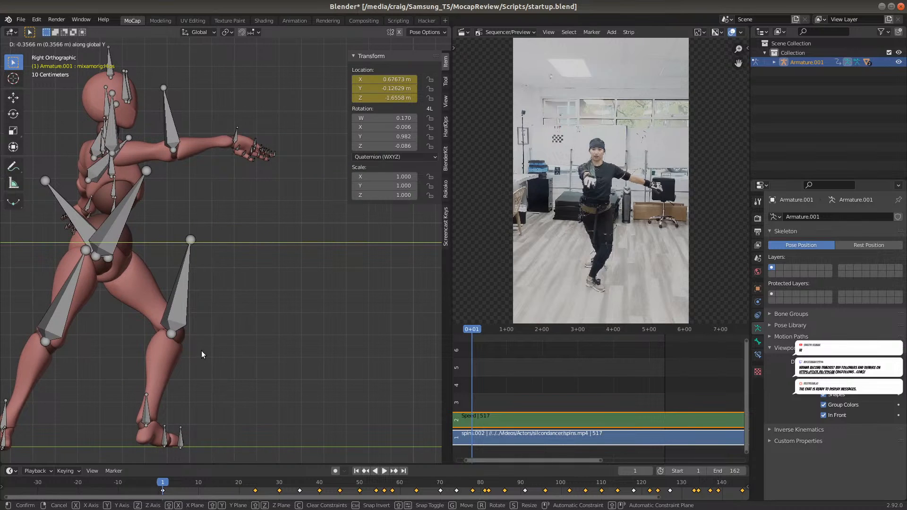
left_click(201, 351)
key("i")
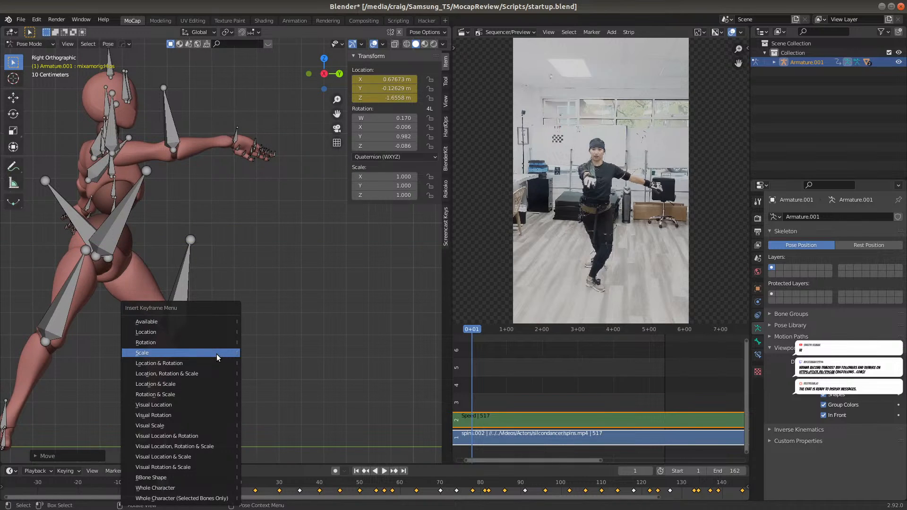
left_click(217, 329)
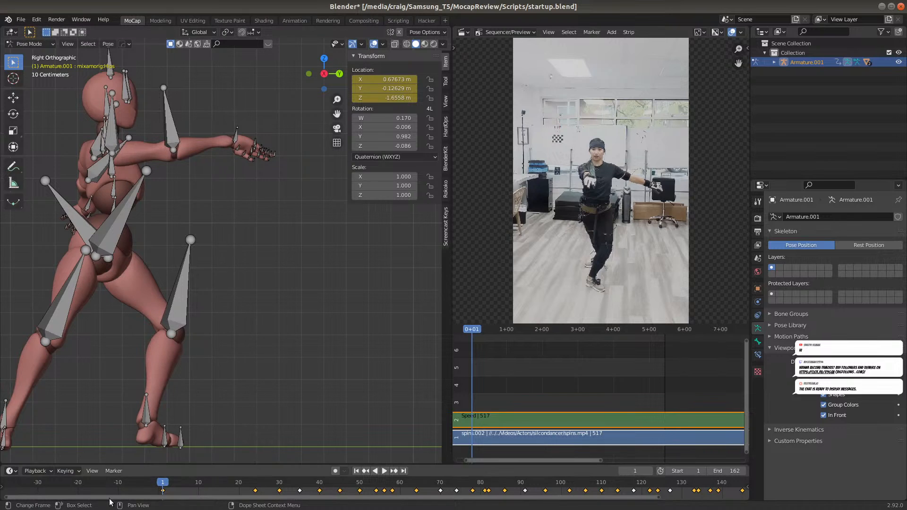
Replay the corrected animation in right and perspective views, and turn off the armature's In Front display
key("space")
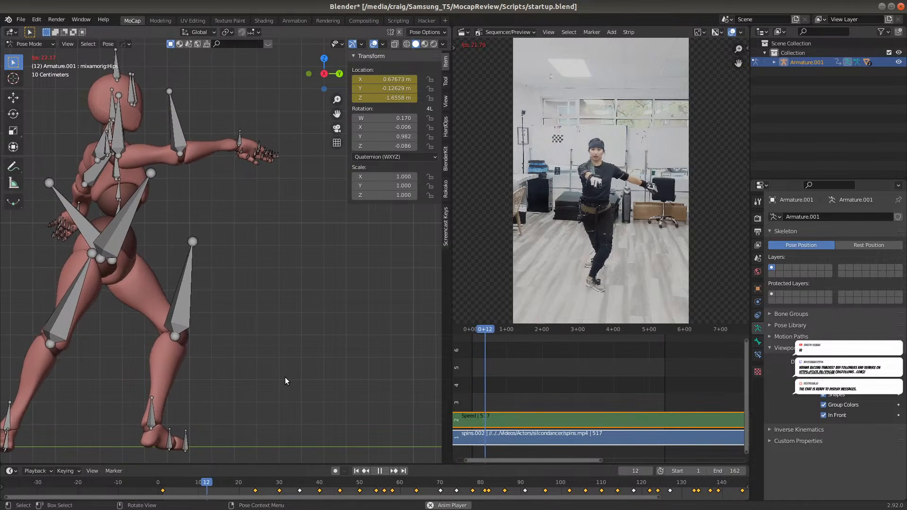
scroll(285, 370, "down", 3)
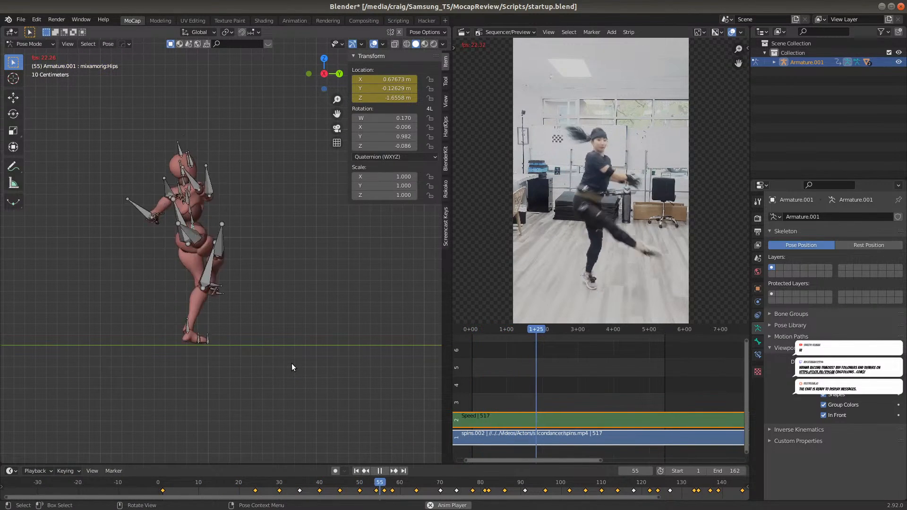
middle_click_drag(305, 323, 285, 344)
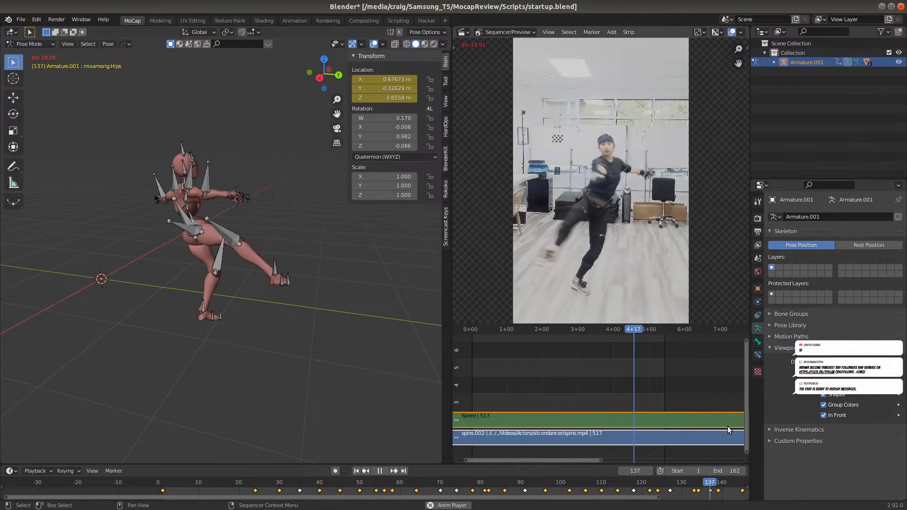
left_click(836, 415)
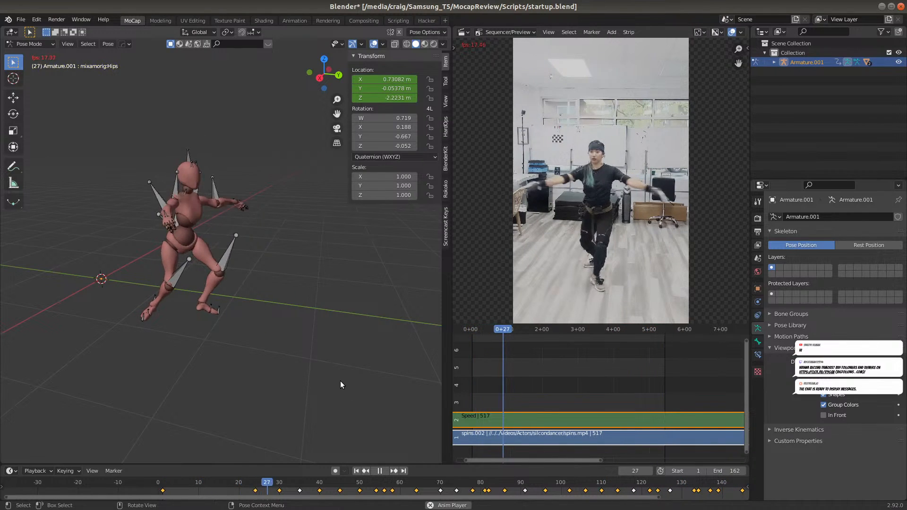
key("space")
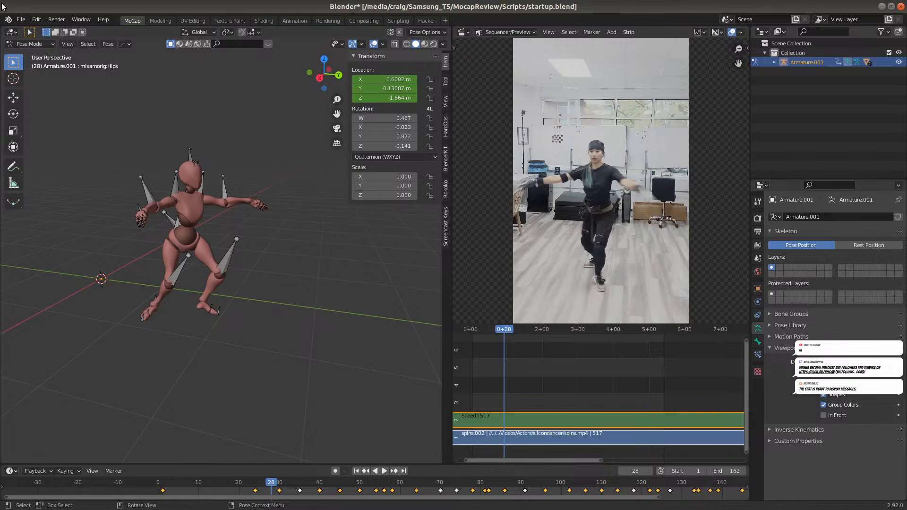
Save the file as spins.blend in the MocapReview/MocapEdits folder
left_click(21, 19)
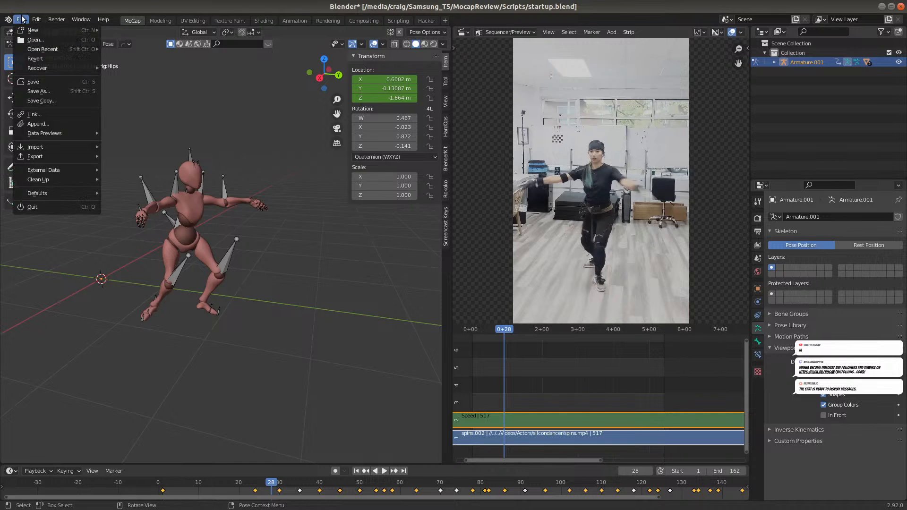
left_click(38, 91)
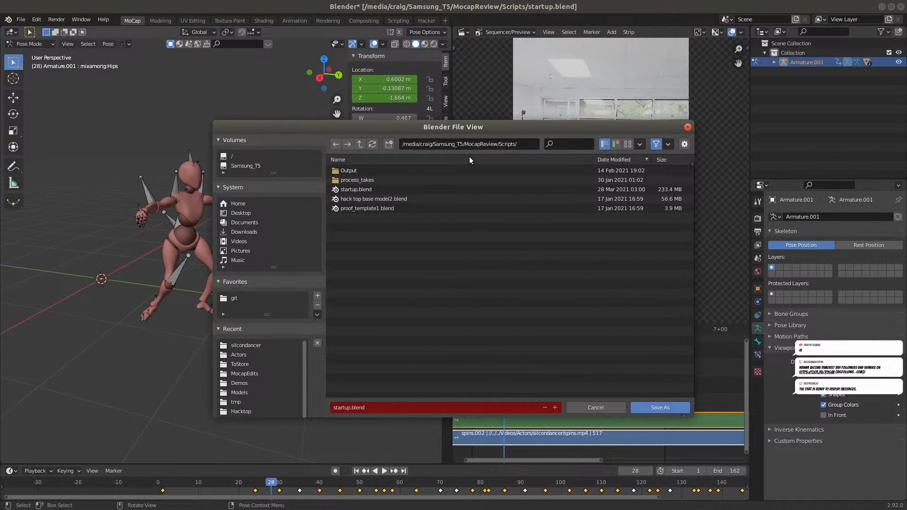
left_click(360, 143)
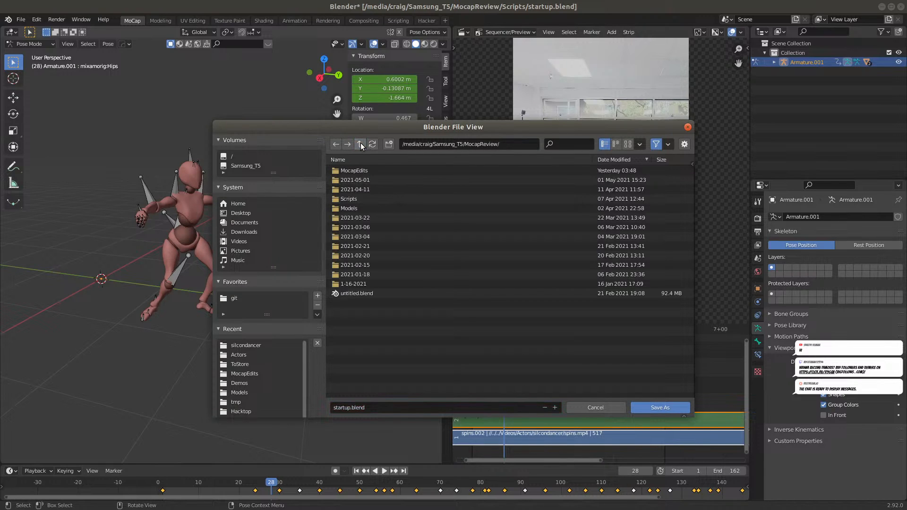
double_click(352, 170)
left_click(338, 407)
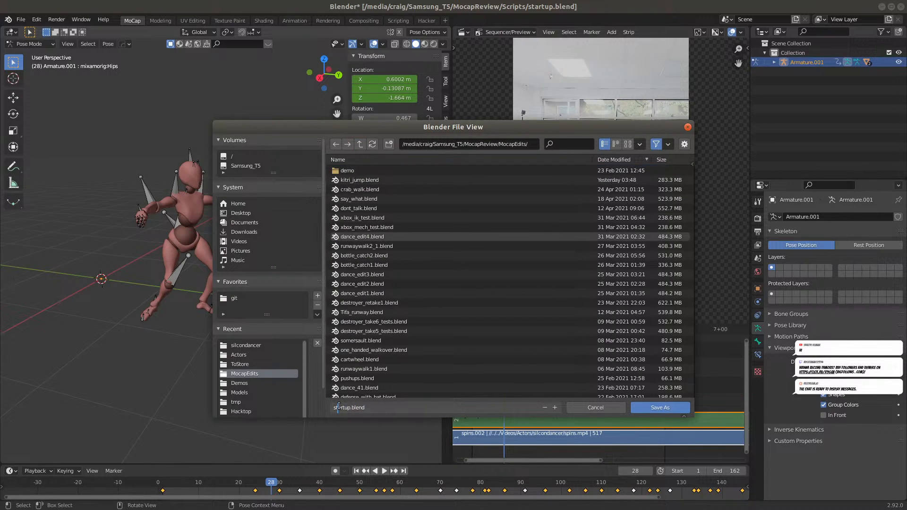
type("spins")
key("Return")
key("Return")
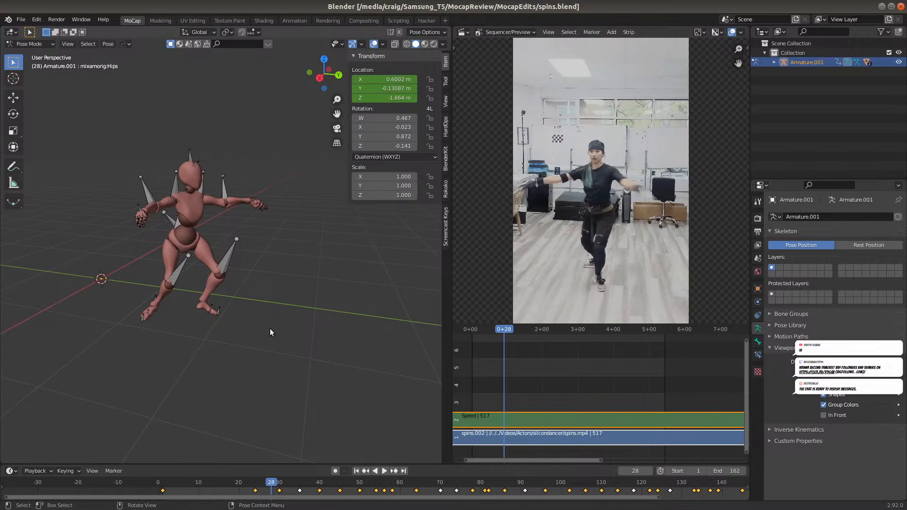
Examine the pose at frame 1 in front, back and perspective views, including a close-up of the raised hand and its fingers
left_click(162, 483)
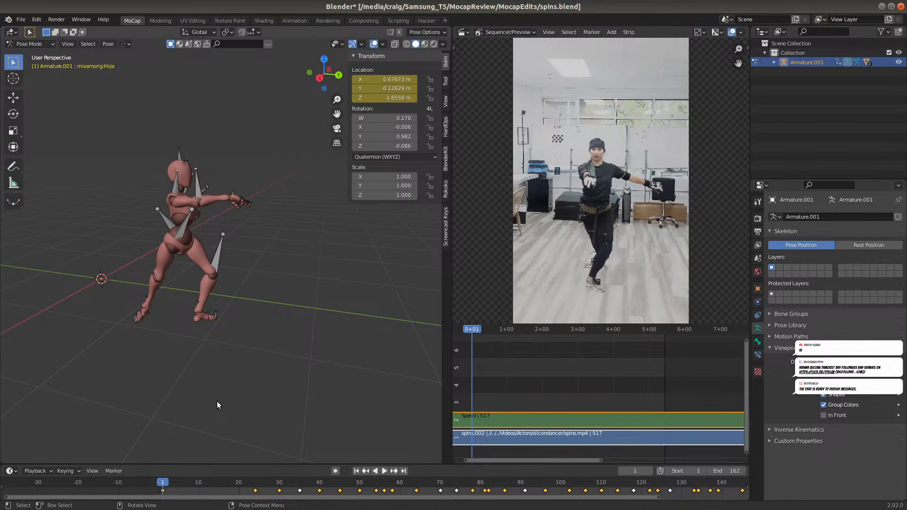
key("KP_1")
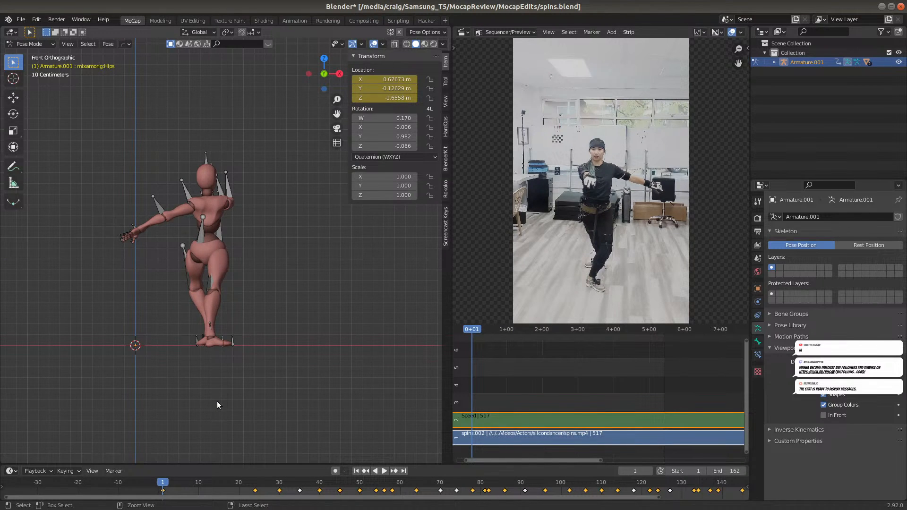
key("ctrl+KP_1")
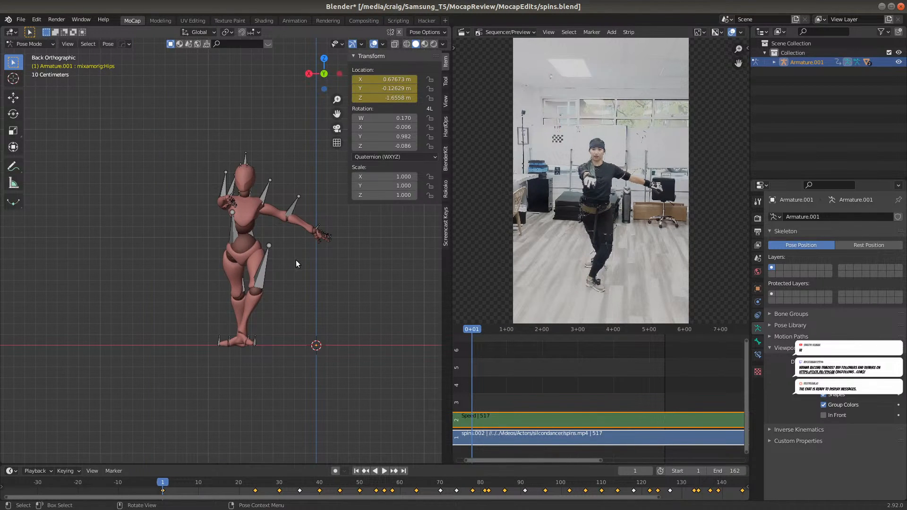
scroll(296, 263, "up", 2)
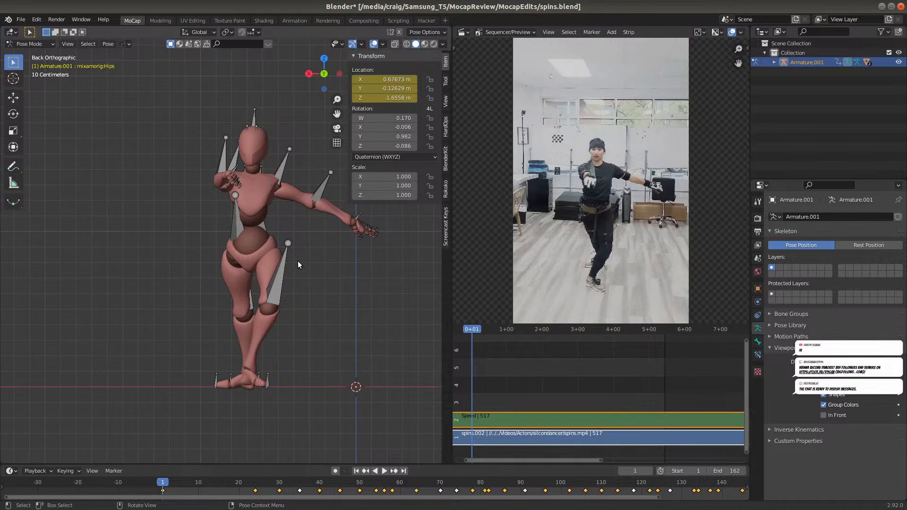
scroll(284, 250, "up", 2)
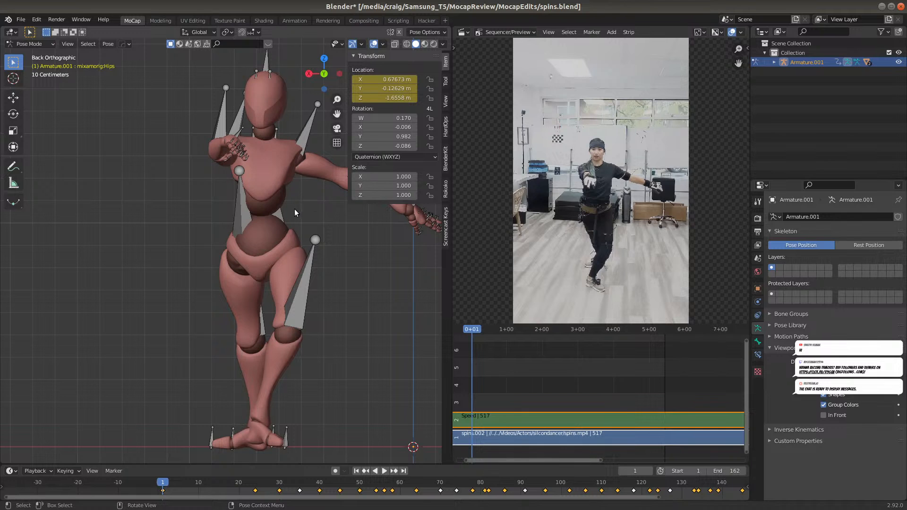
middle_click_drag(256, 254, 234, 297)
scroll(234, 188, "up", 3)
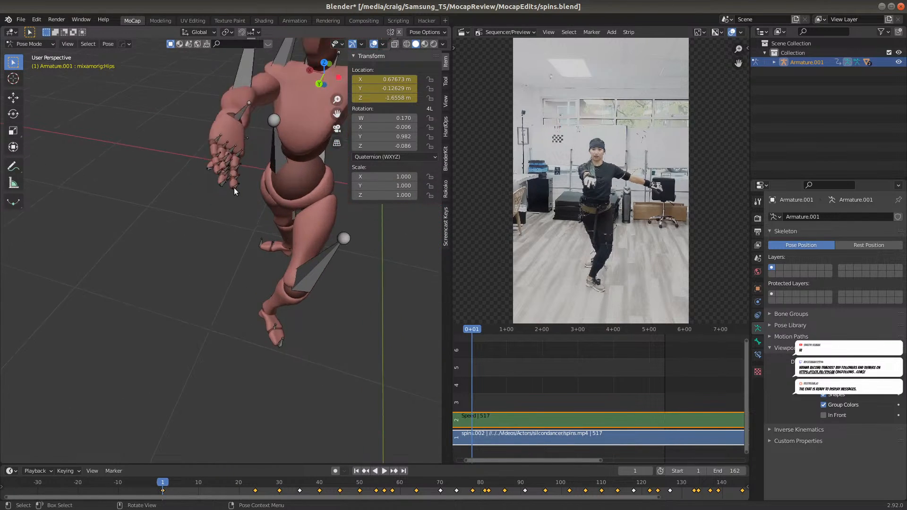
middle_click_drag(209, 114, 190, 134)
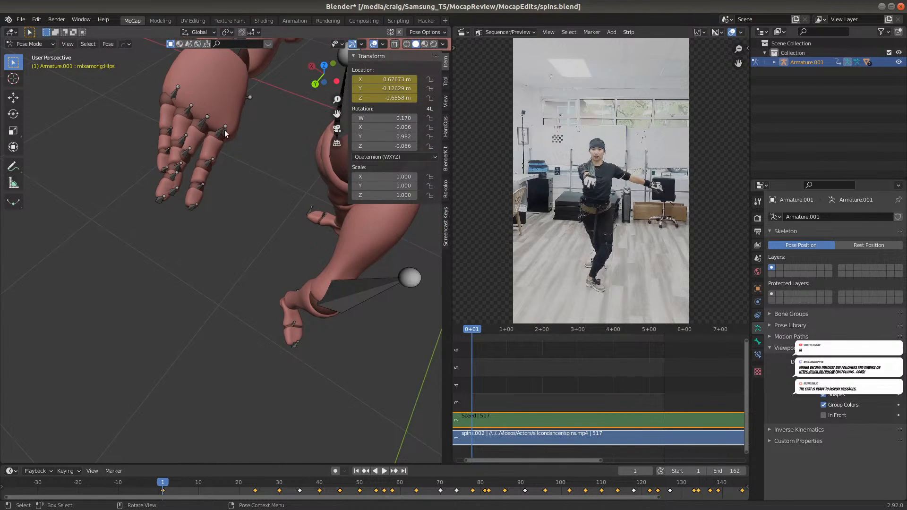
scroll(261, 119, "down", 4)
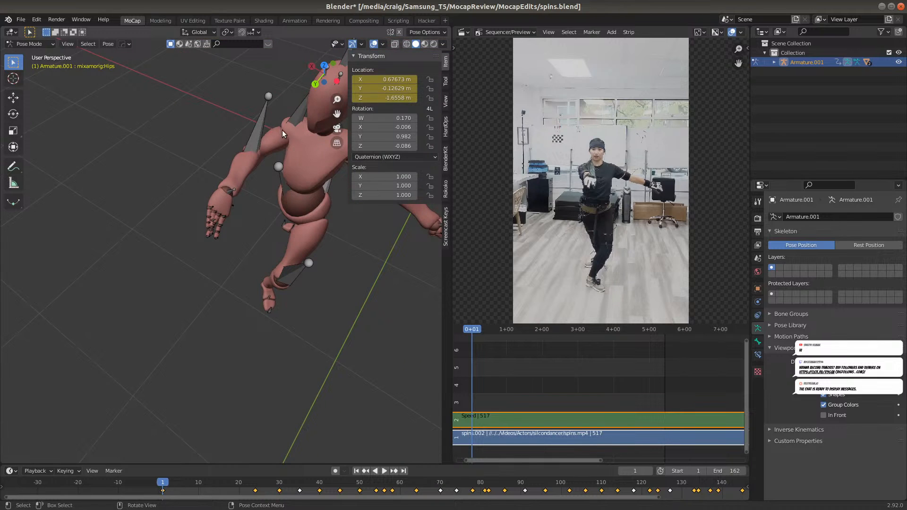
Examine the character's pose at frame 1 from several angles, with close-ups of the hand, torso and legs
middle_click_drag(353, 219, 289, 250, "shift")
scroll(289, 250, "up", 3)
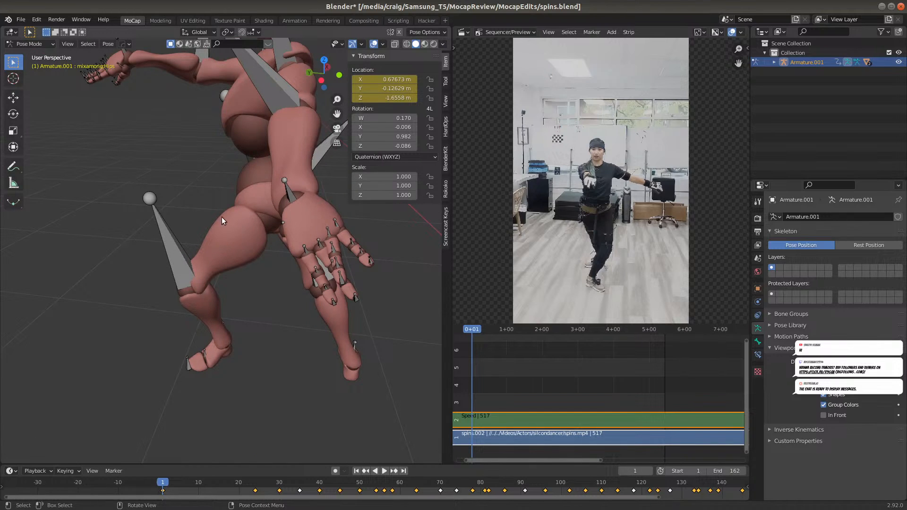
middle_click_drag(206, 218, 223, 201)
middle_click_drag(126, 217, 251, 217)
scroll(154, 226, "down", 1)
middle_click_drag(154, 226, 243, 254)
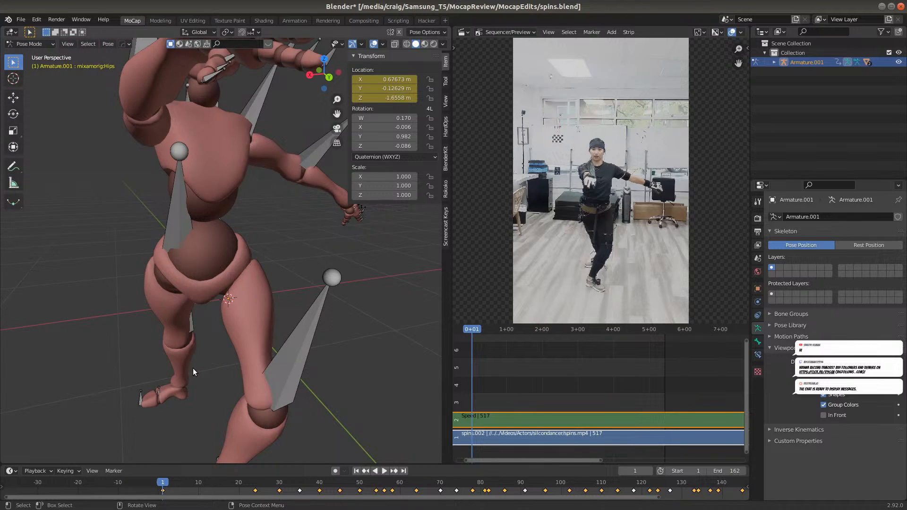
middle_click_drag(317, 199, 284, 225)
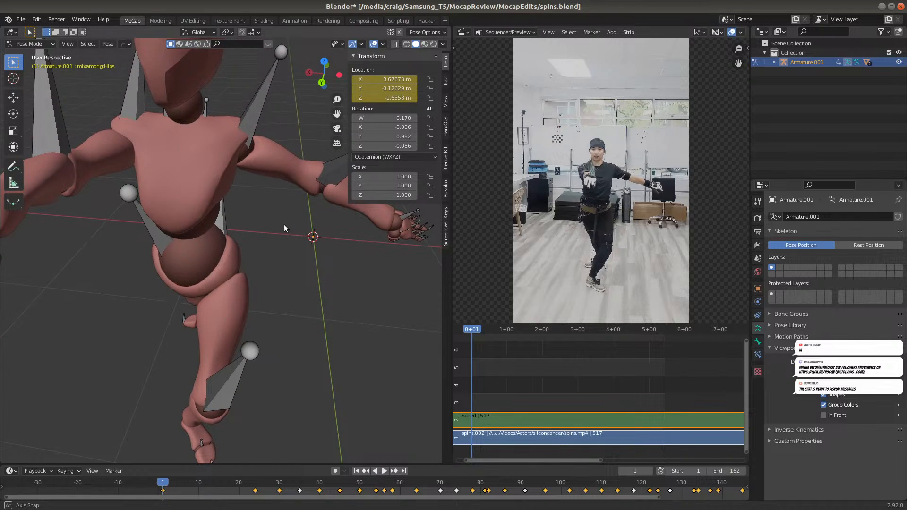
scroll(284, 225, "down", 3)
Play the animation to frames 32 and 41, comparing the leg and foot poses with the reference video from several angles
key("space")
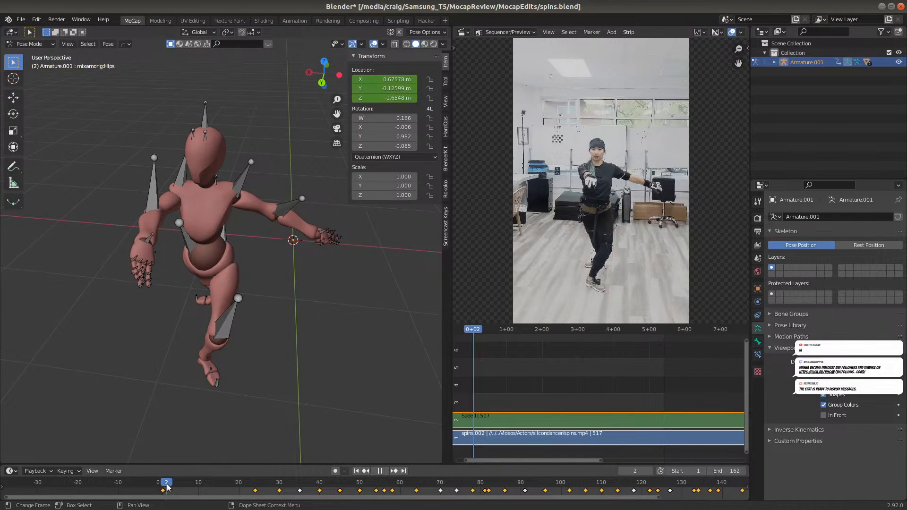
mouse_move(290, 487)
left_mouse_down()
mouse_move(271, 487)
mouse_move(285, 486)
left_mouse_up()
key("space")
middle_click_drag(205, 359, 218, 460)
middle_click_drag(239, 266, 301, 281)
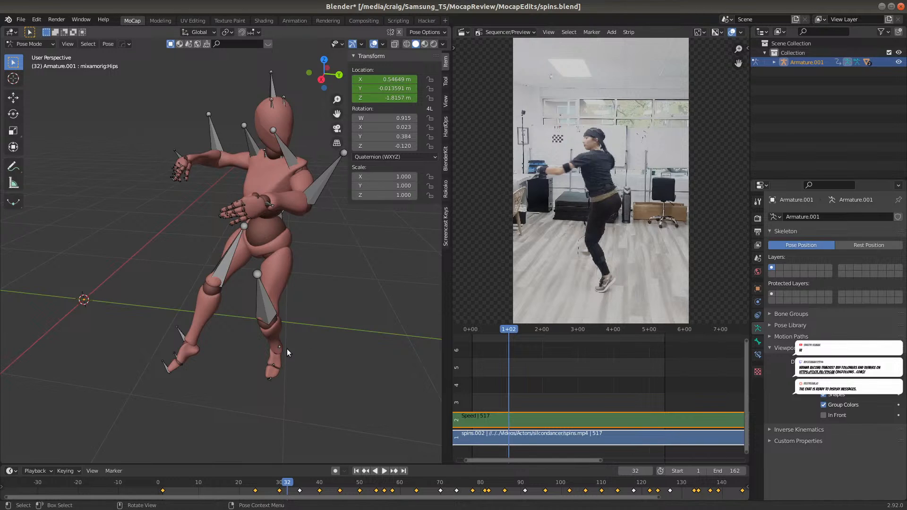
middle_click_drag(324, 336, 353, 330)
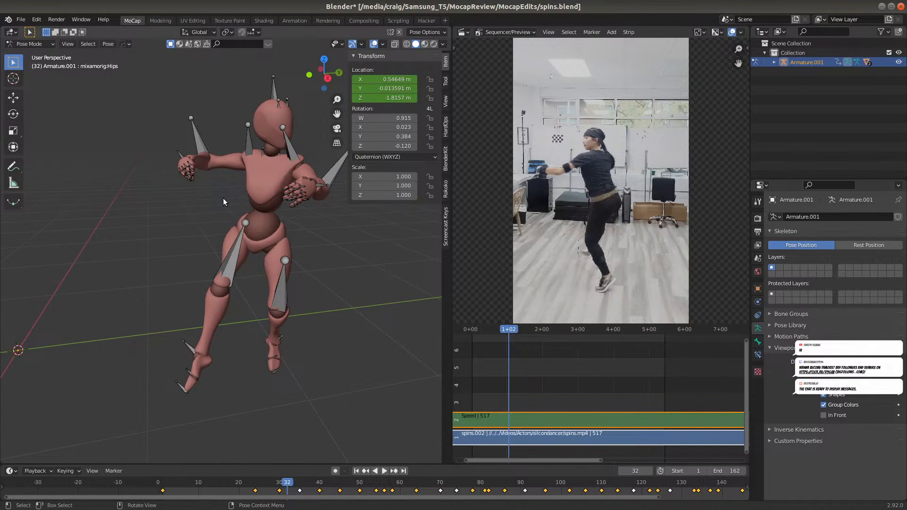
middle_click_drag(344, 241, 379, 372)
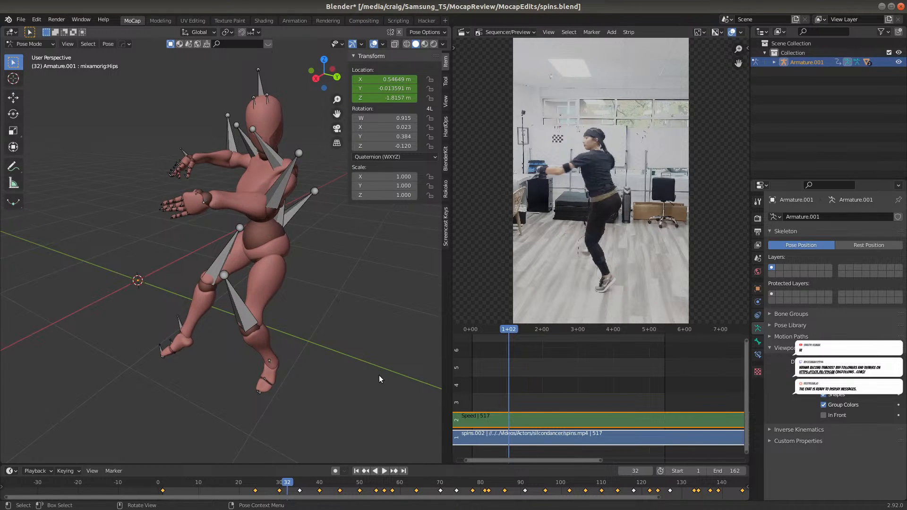
key("space")
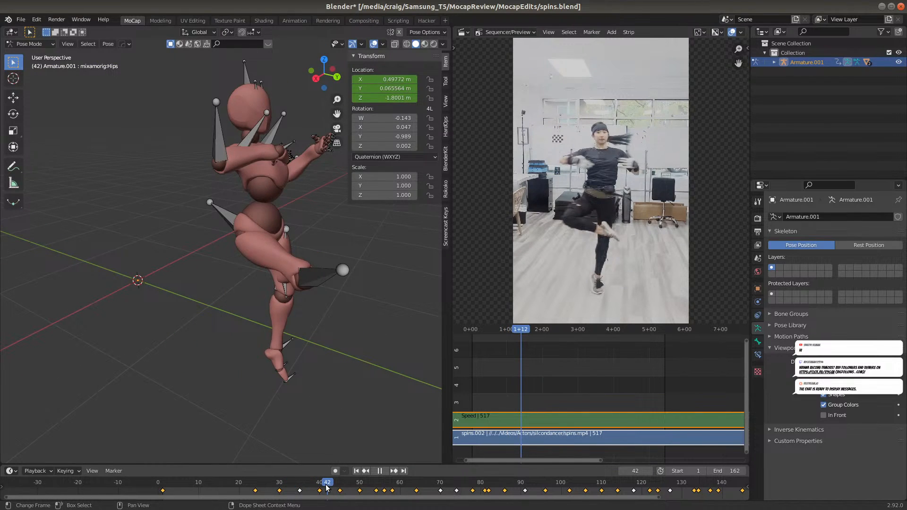
key("space")
middle_click_drag(346, 319, 216, 291)
mouse_move(225, 325)
middle_mouse_down()
mouse_move(241, 353)
mouse_move(276, 356)
mouse_move(275, 342)
mouse_move(237, 336)
middle_mouse_up()
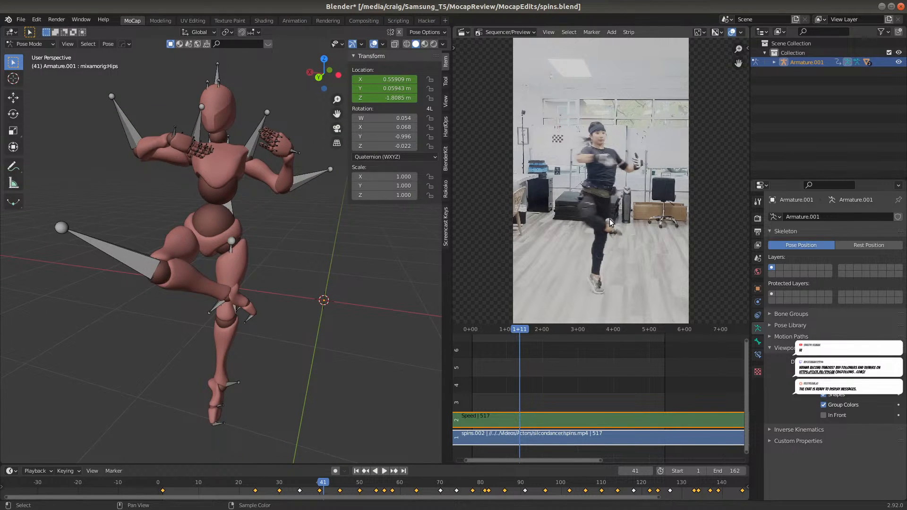
middle_click_drag(263, 311, 142, 325)
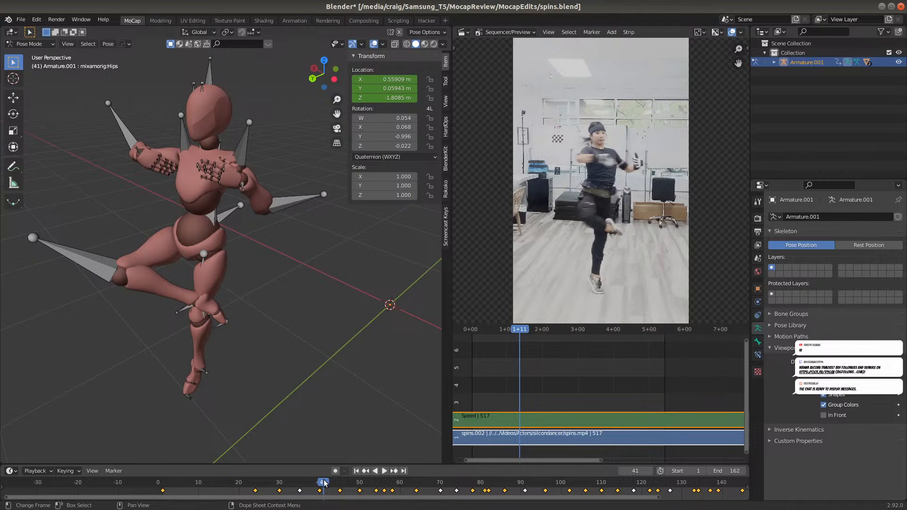
Replay the first spin, stop at frame 42, and select the RightLeg bone of the lifted leg
left_click(282, 485)
key("space")
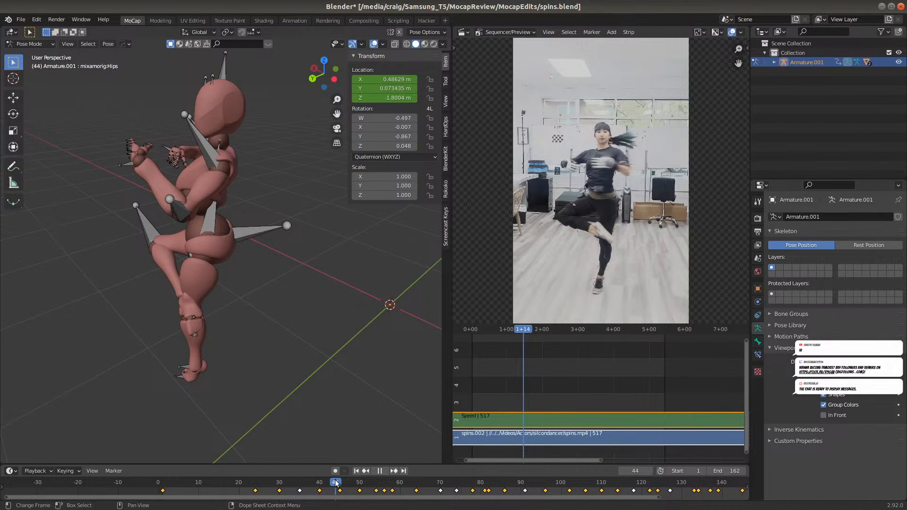
left_click(316, 484)
left_click(328, 482)
key("space")
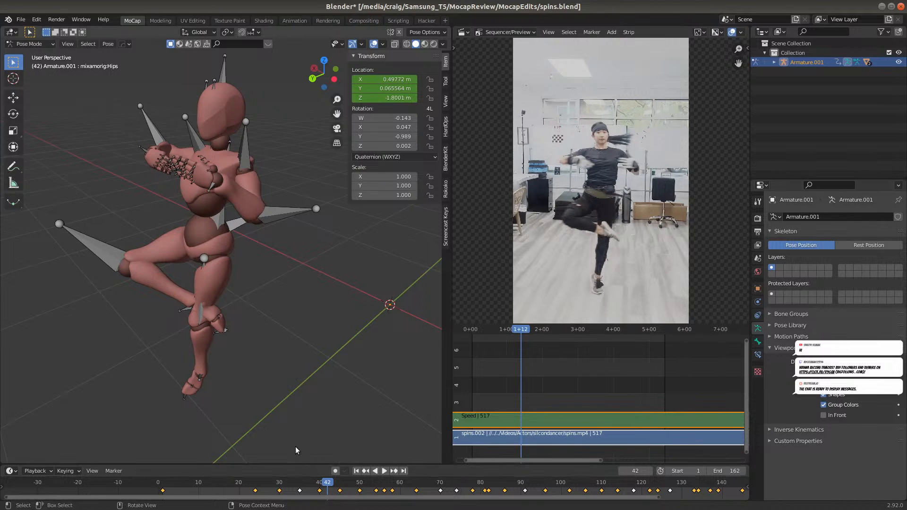
left_click(104, 263)
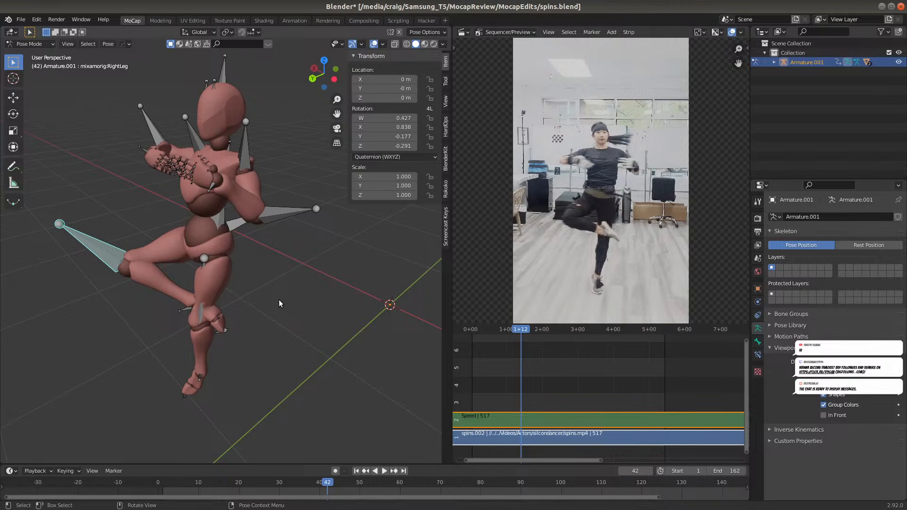
key("r")
key("x")
key("x")
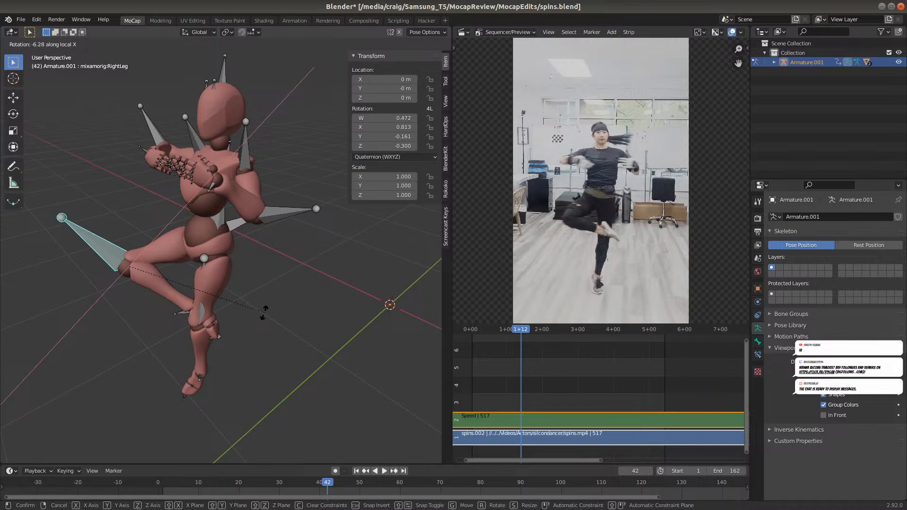
key("x")
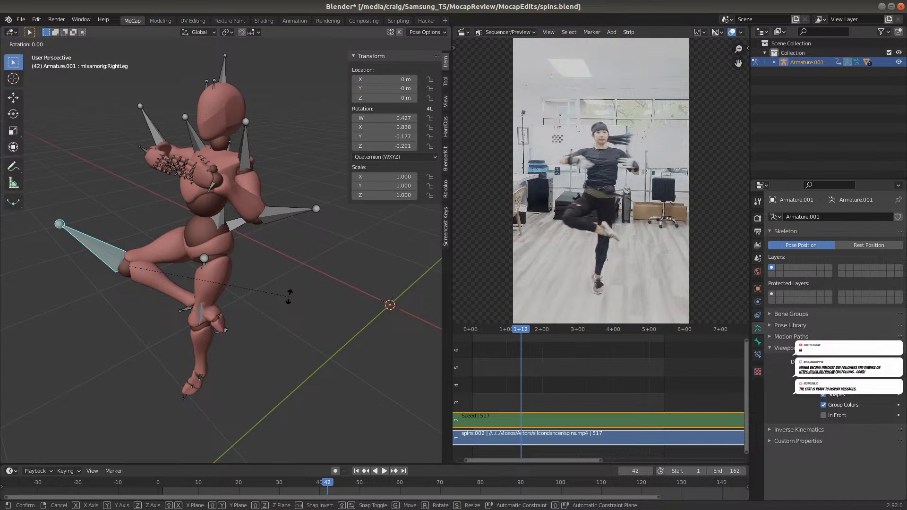
key("z")
key("z")
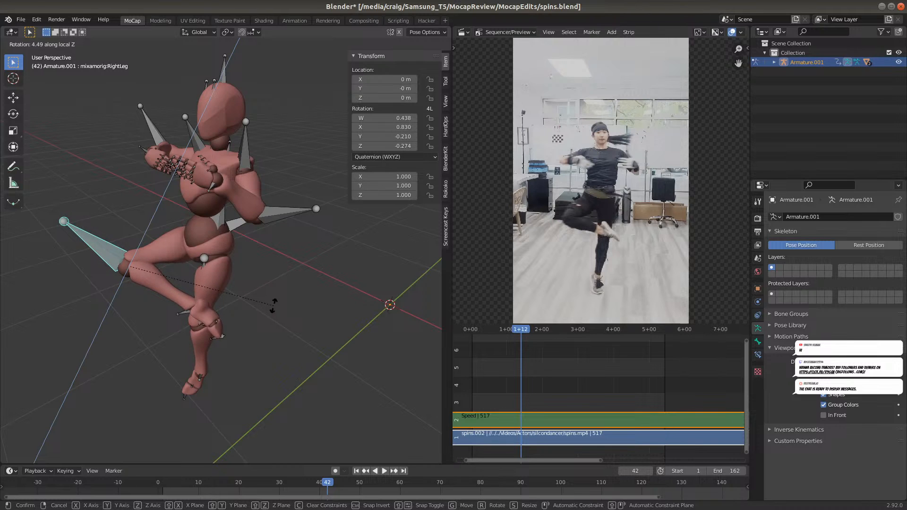
key("y")
key("y")
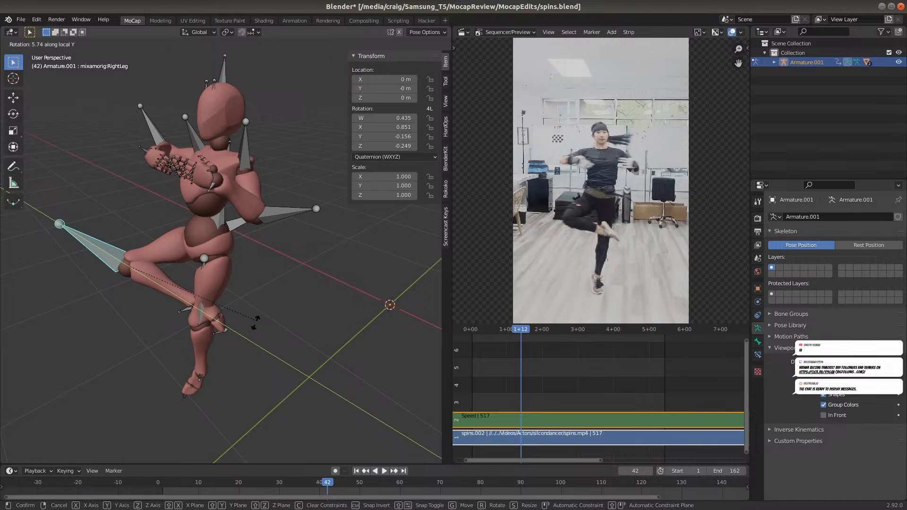
key("y")
key("z")
key("z")
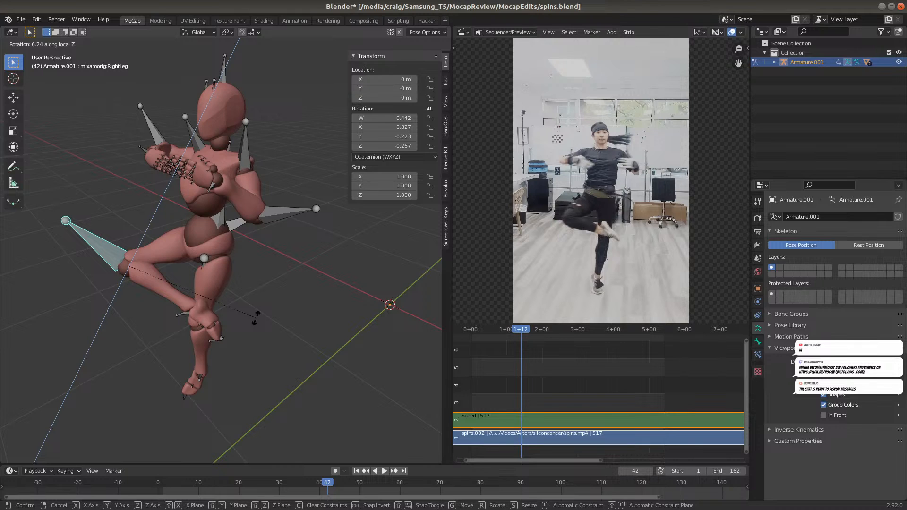
left_click(256, 321)
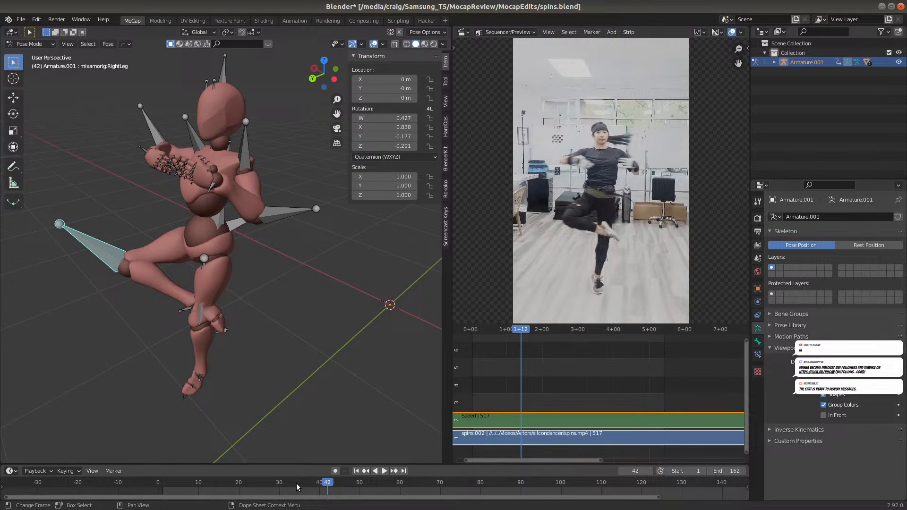
Key the RightLeg bone on either side of the first spin: a Location keyframe at frame 31 and a Rotation keyframe at frame 55
left_click(282, 484)
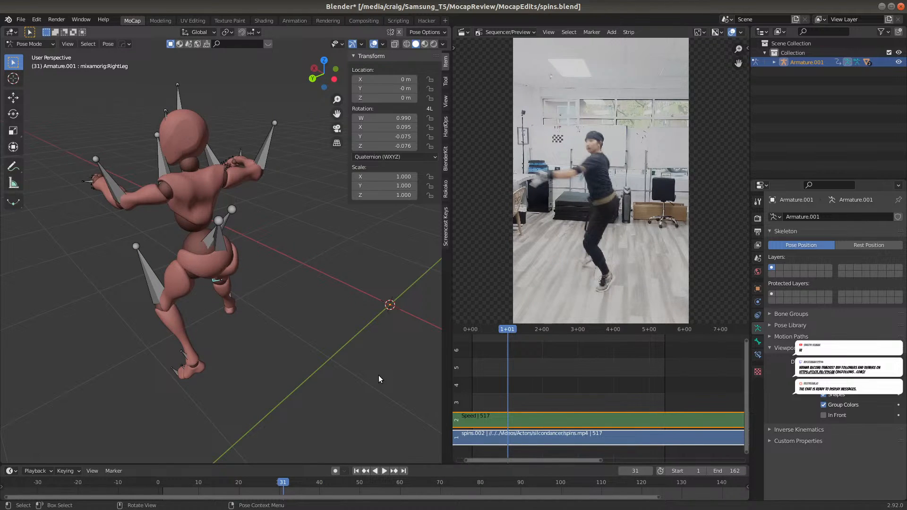
key("i")
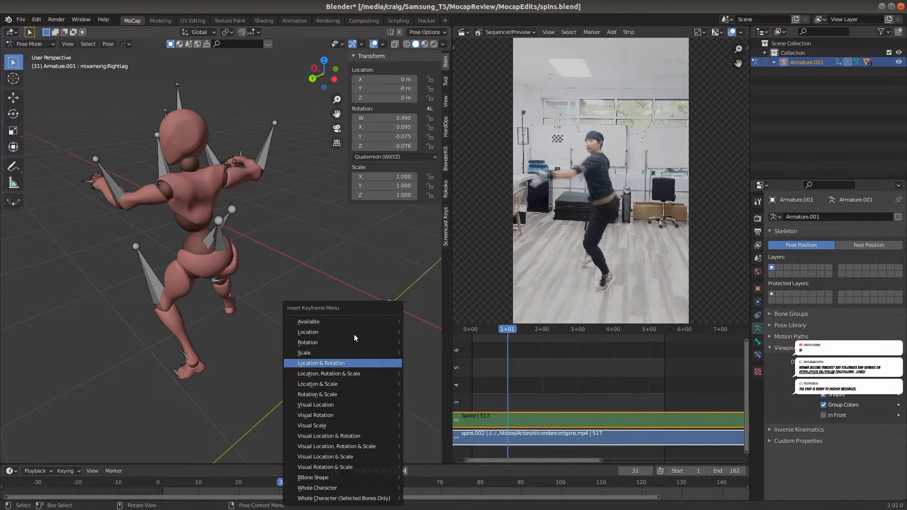
left_click(331, 335)
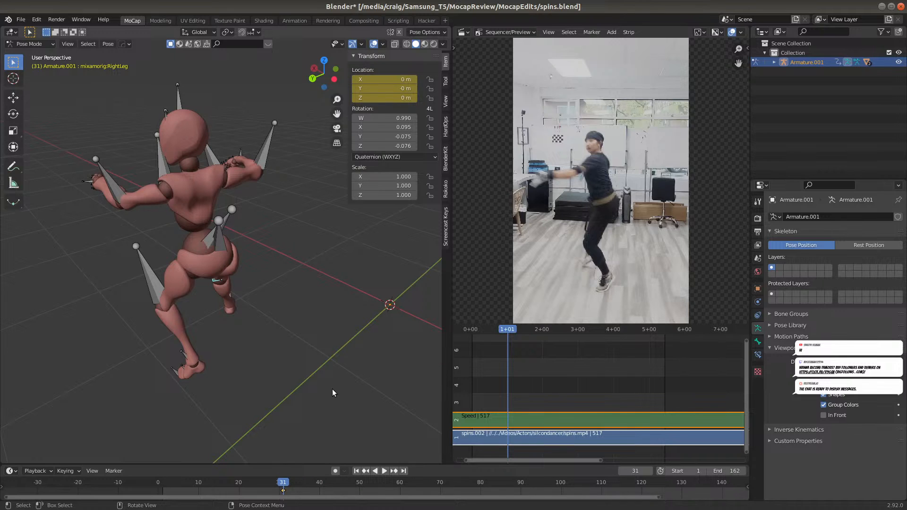
left_click(316, 485)
left_click_drag(316, 485, 382, 482)
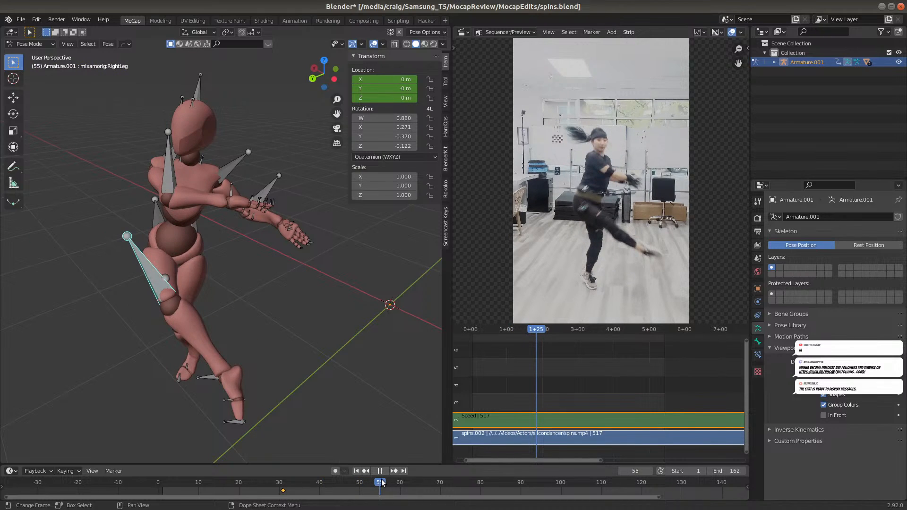
left_click_drag(381, 482, 382, 481)
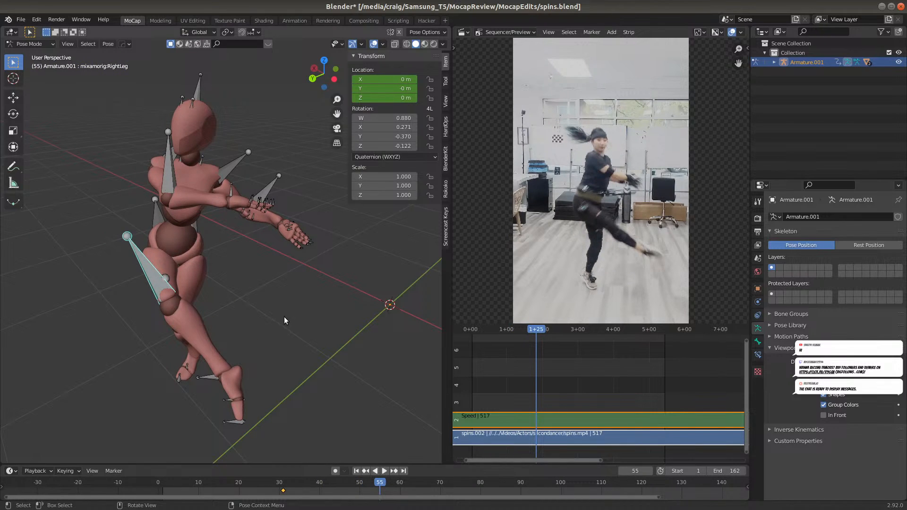
key("i")
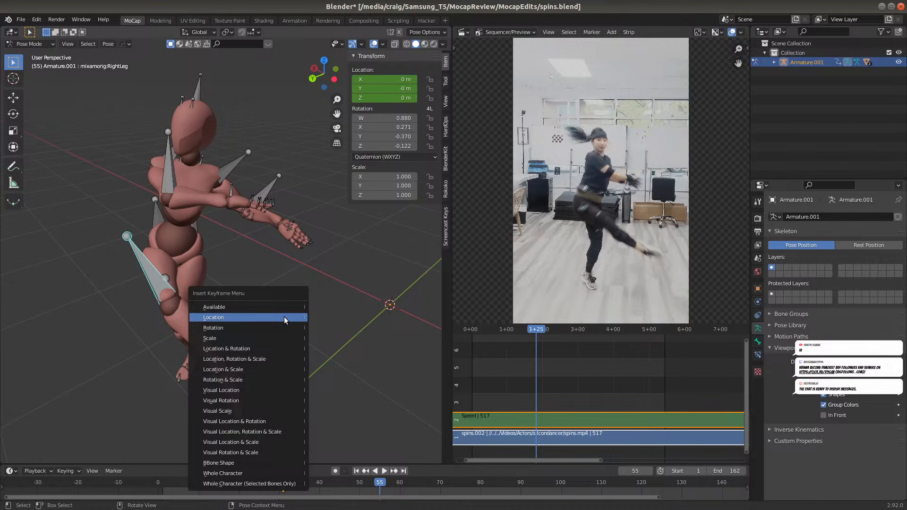
left_click(282, 326)
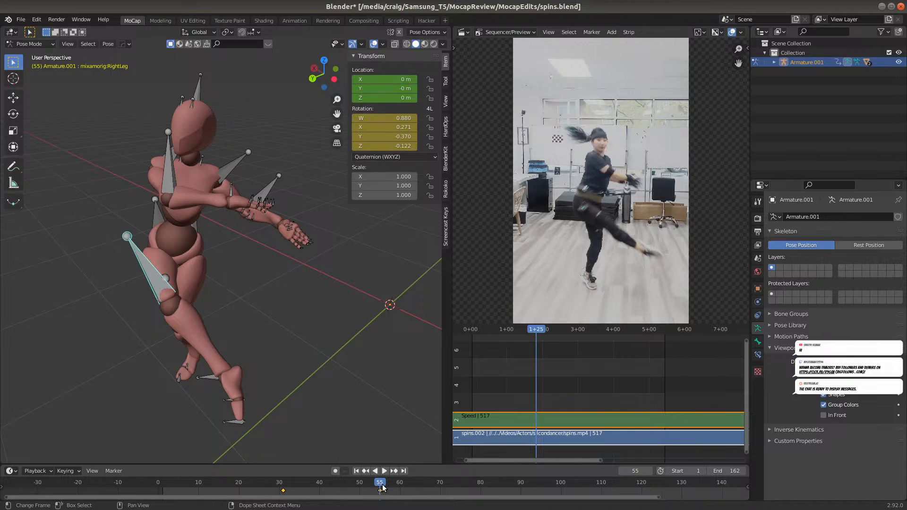
At frame 44, rotate the RightLeg bone about 7° around its local Z axis and insert a Rotation keyframe
left_click_drag(384, 485, 337, 488)
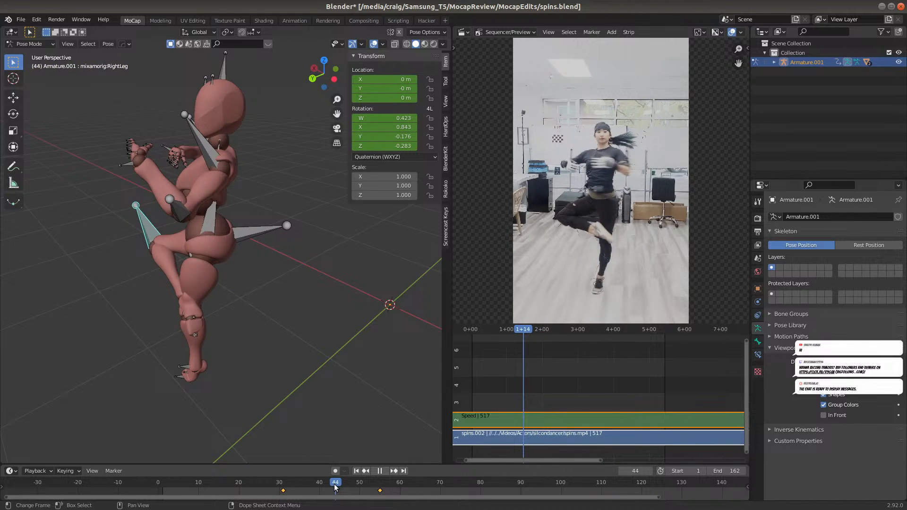
key("r")
key("z")
key("z")
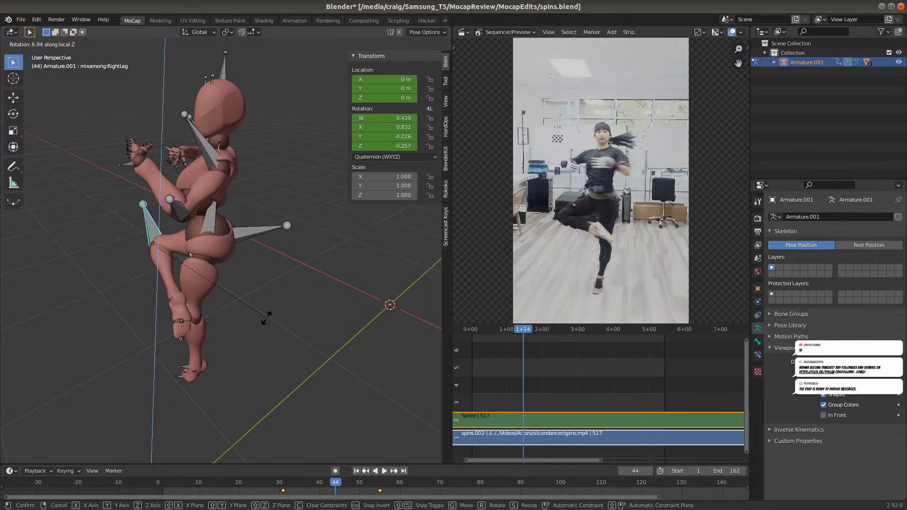
left_click(268, 318)
key("i")
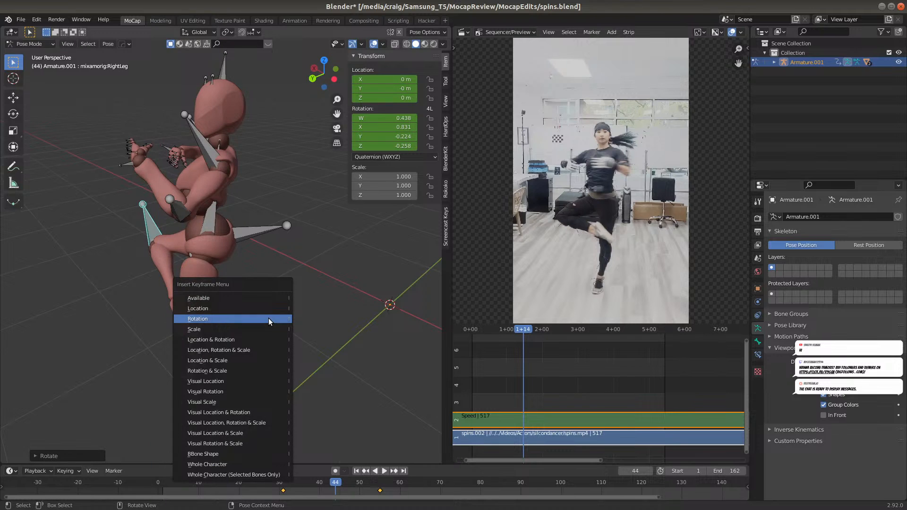
left_click(268, 318)
Replay the animation from frame 31 and review the lifted right leg through the remaining spins
left_click(284, 482)
key("space")
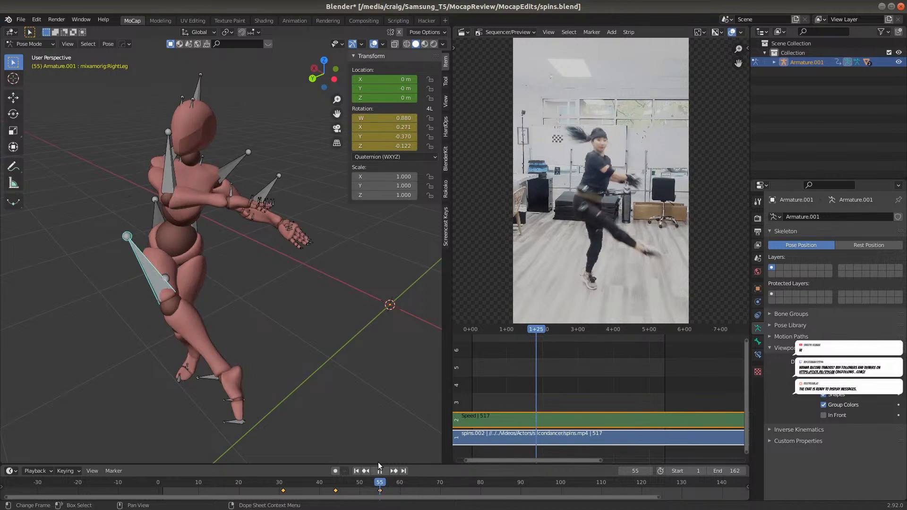
left_click(380, 470)
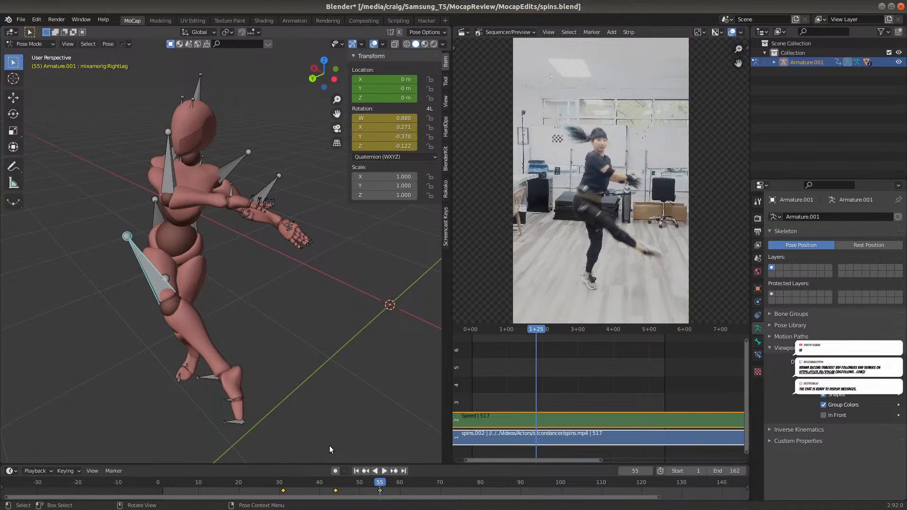
key("space")
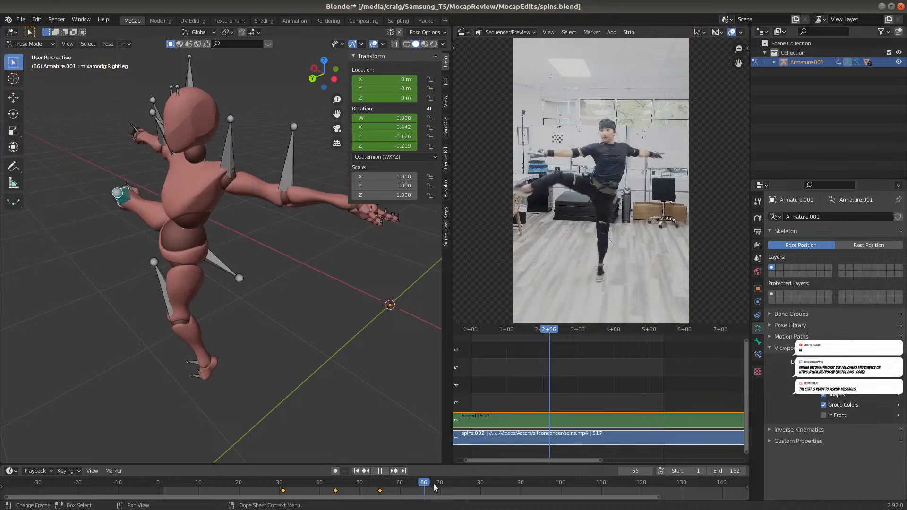
left_click_drag(457, 481, 471, 487)
middle_click_drag(253, 410, 231, 394)
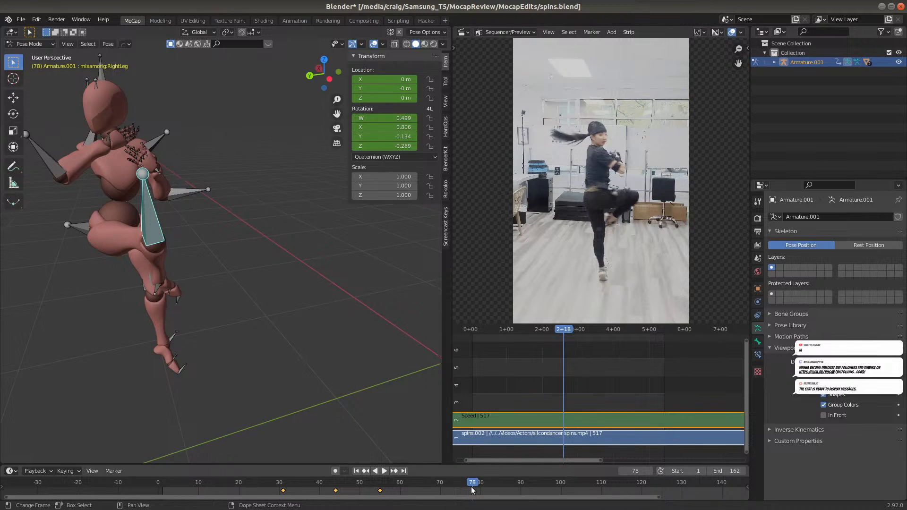
key("space")
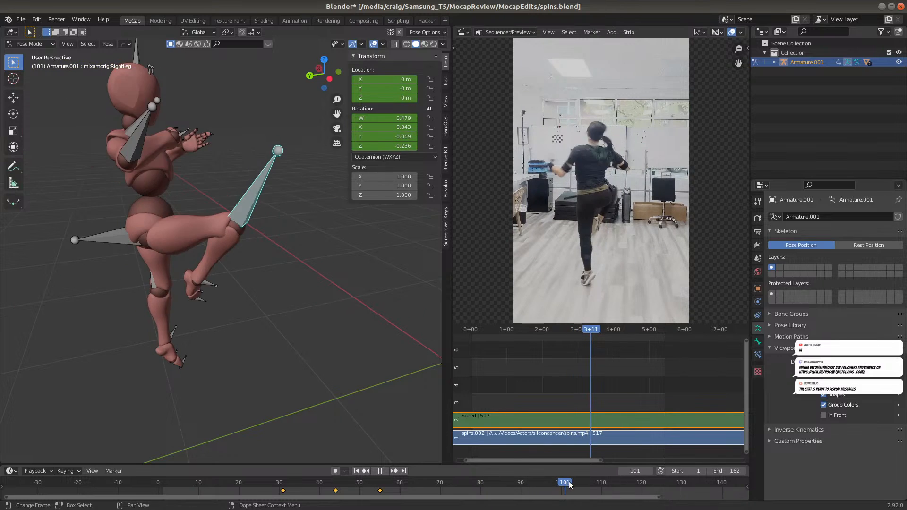
left_click_drag(588, 486, 583, 489)
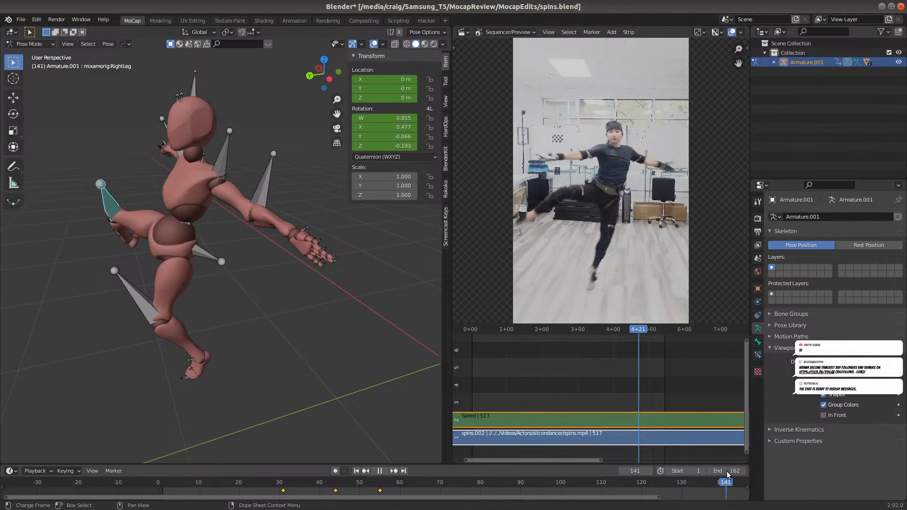
Examine the supporting leg from the back view between frames 133 and 140
left_click_drag(736, 471, 692, 471)
key("space")
middle_click_drag(304, 407, 324, 361)
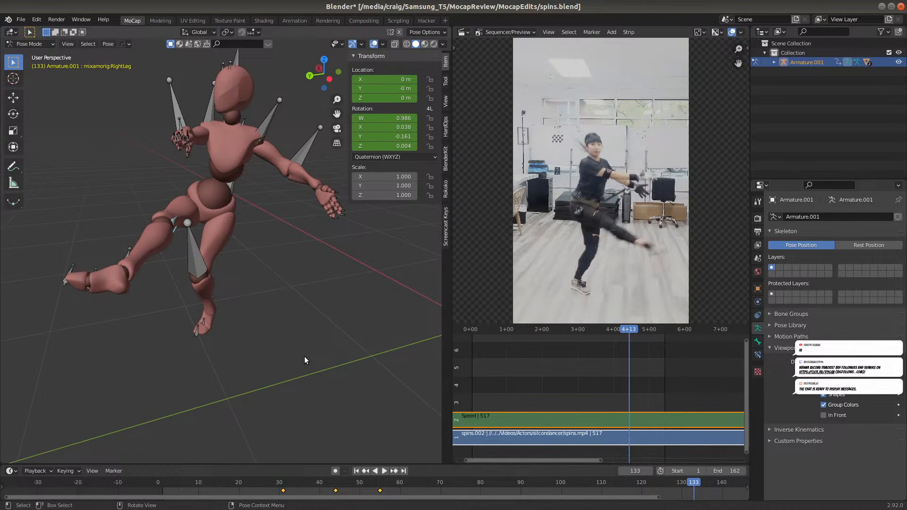
key("KP_1")
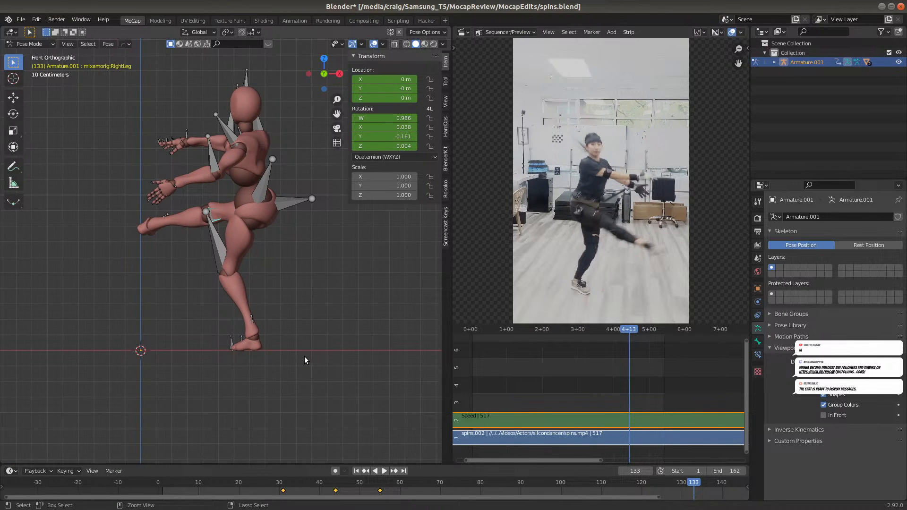
key("ctrl+KP_1")
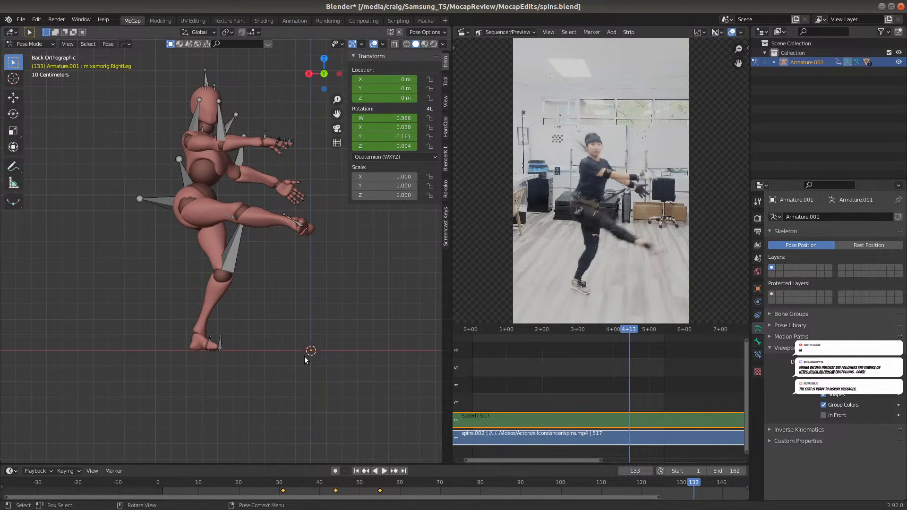
left_click_drag(448, 498, 635, 497)
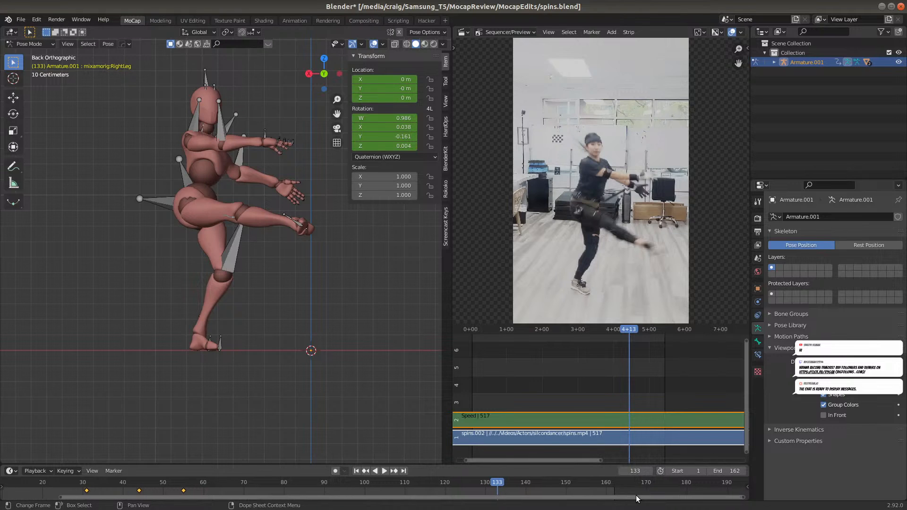
left_click_drag(497, 482, 526, 472)
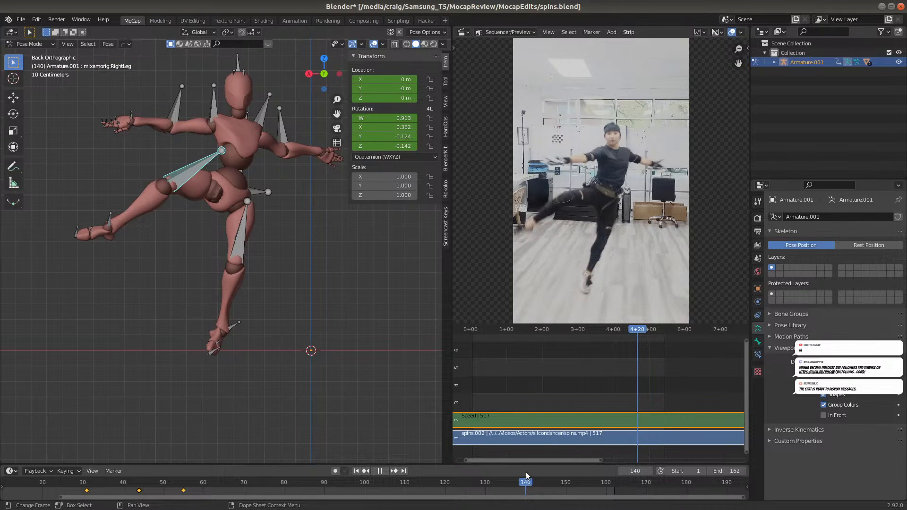
left_click_drag(526, 472, 497, 480)
Turn on In Front display for the armature and select the Hips bone at frame 136
left_click(822, 415)
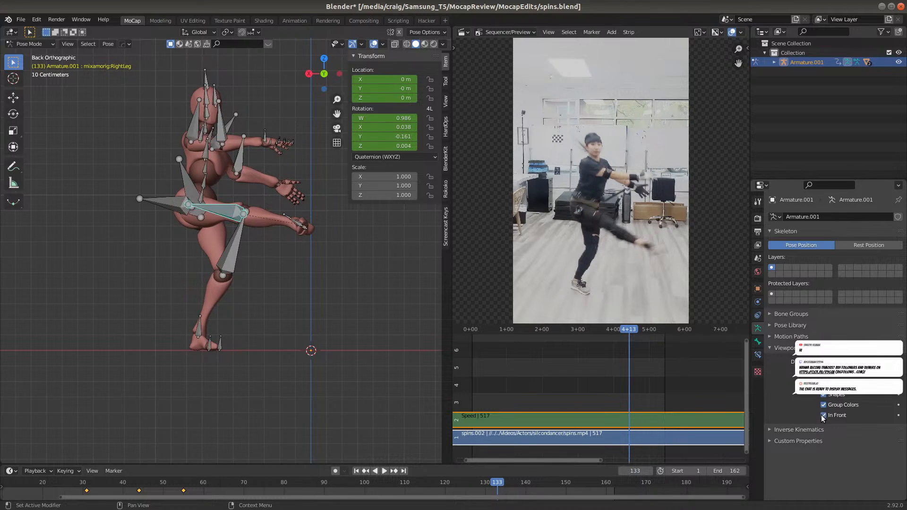
left_click(202, 200)
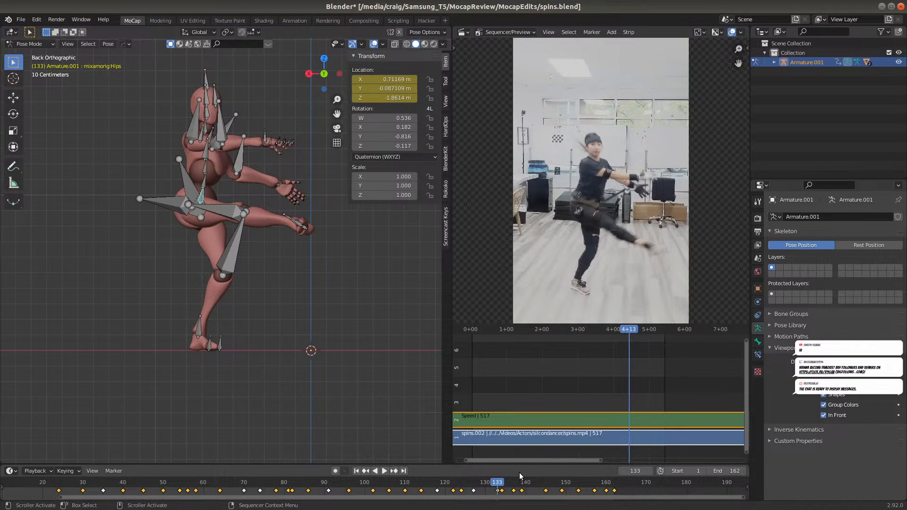
key("space")
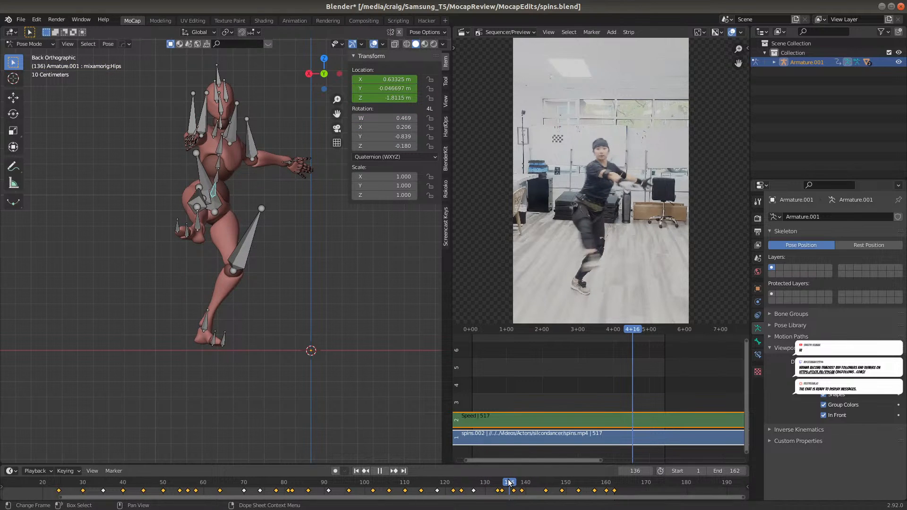
key("space")
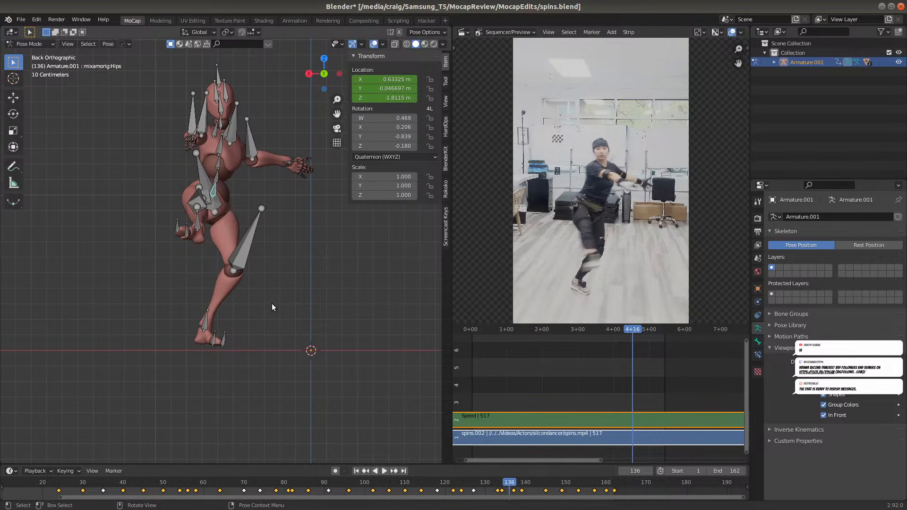
Lower the Hips bone about 0.03 m along global Z at frame 136 and insert a Rotation keyframe
key("g")
key("z")
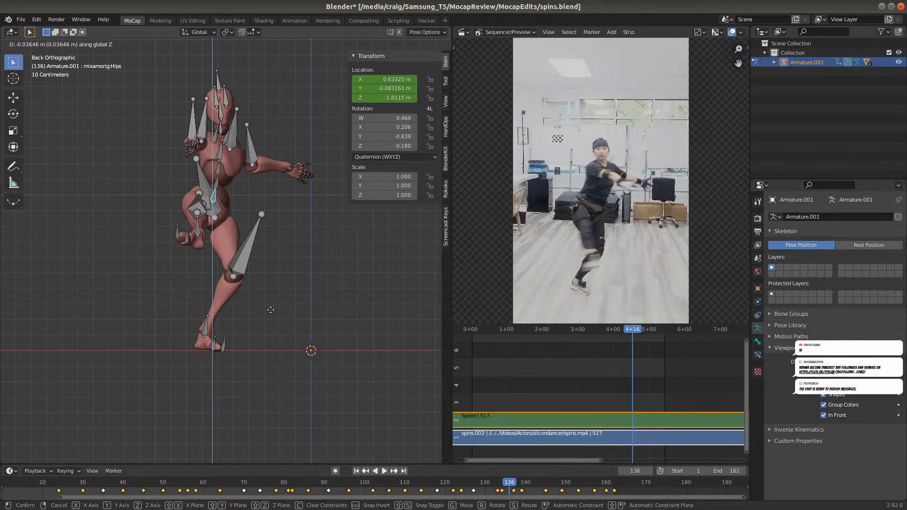
left_click(270, 311)
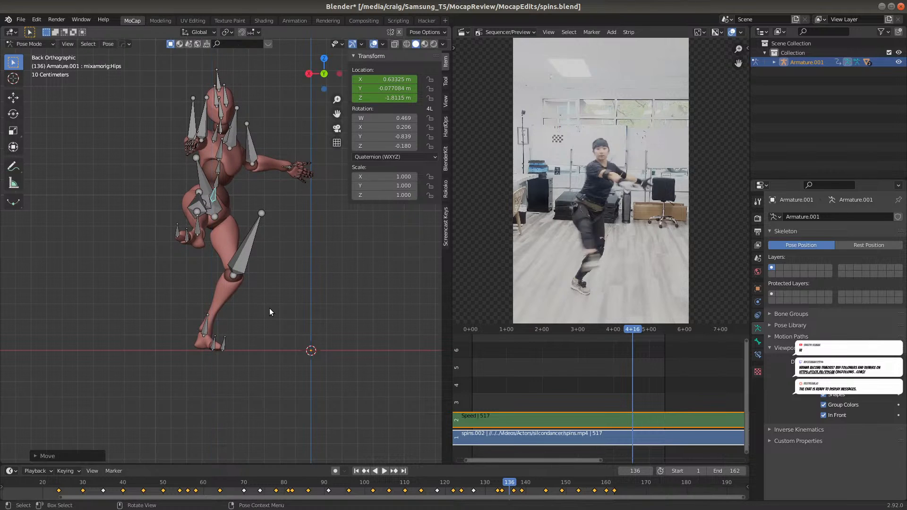
key("i")
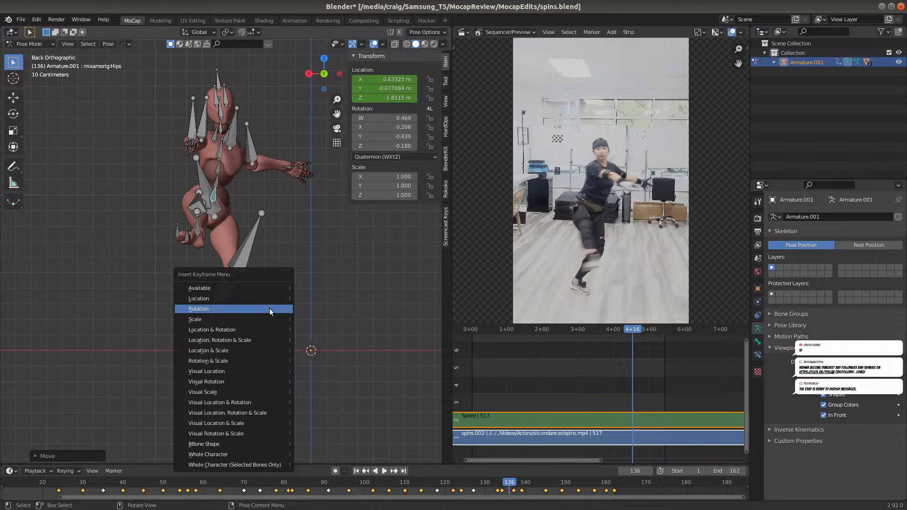
left_click(269, 308)
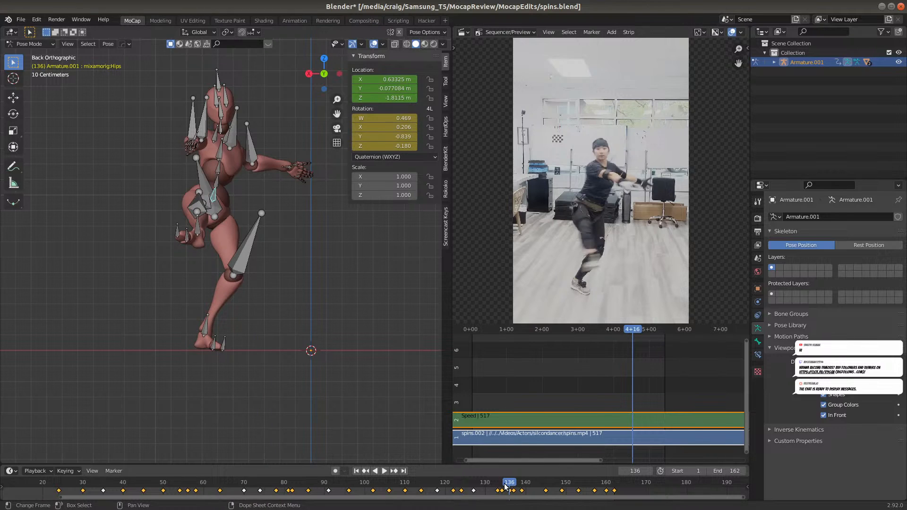
At frame 135, lower the Hips bone about 0.05 m along Z and insert a Location keyframe
left_click_drag(506, 481, 505, 480)
key("g")
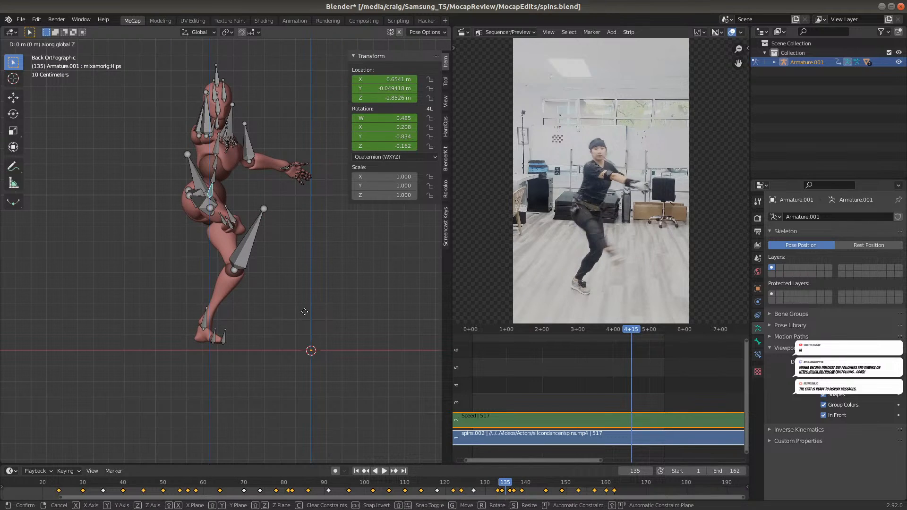
left_click(302, 318)
key("i")
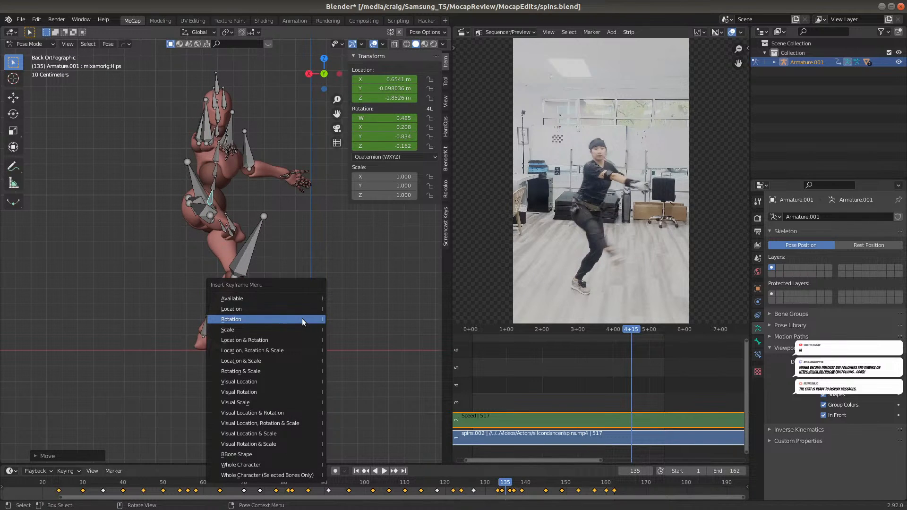
left_click(300, 310)
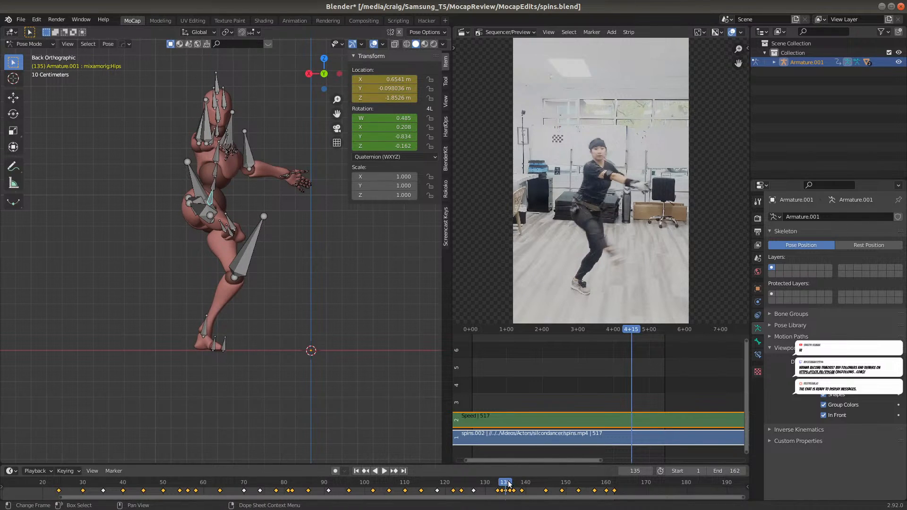
Insert a Location keyframe on the Hips bone at frame 136
key("space")
key("space")
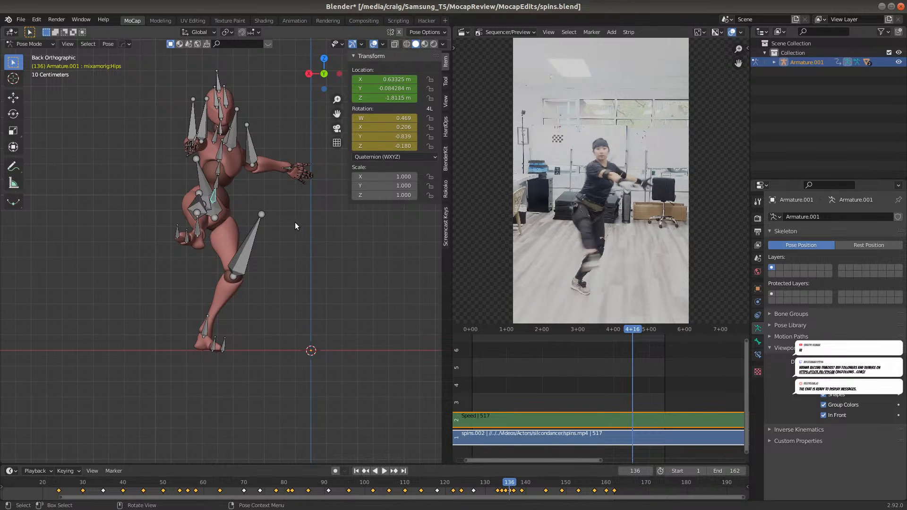
key("r")
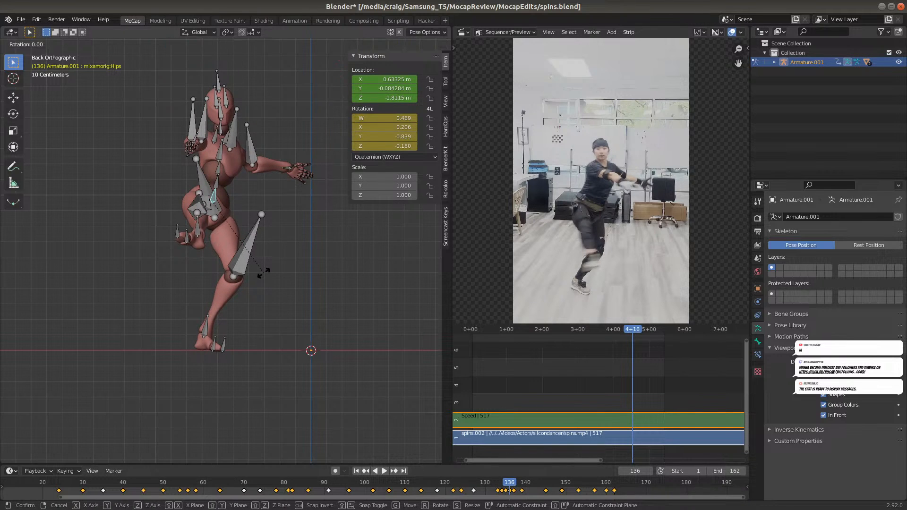
right_click(263, 272)
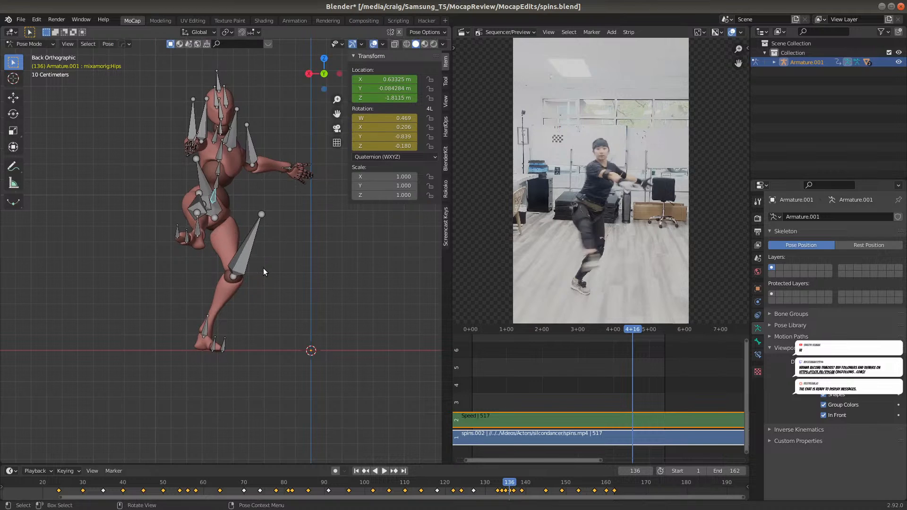
key("i")
left_click(263, 268)
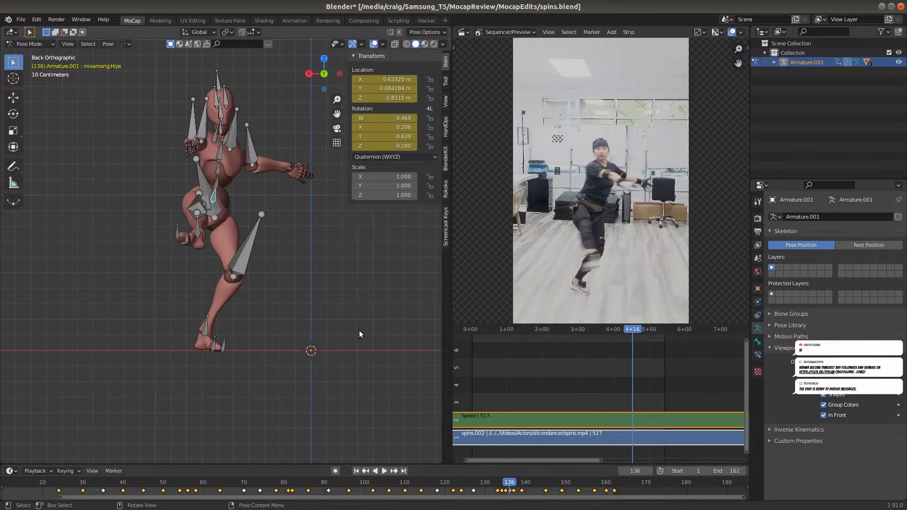
Examine the supporting foot's ground contact around frames 140 to 143 from the back, front and left views
left_click(507, 485)
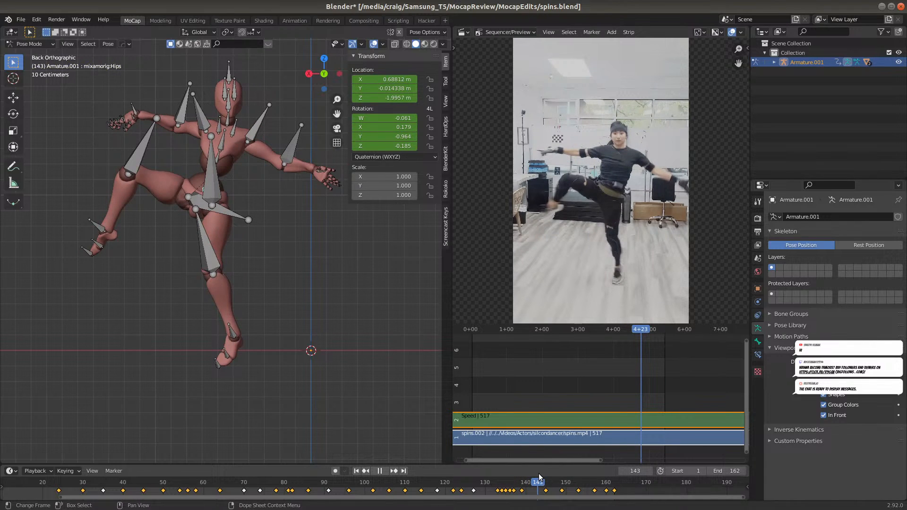
left_click_drag(538, 474, 529, 455)
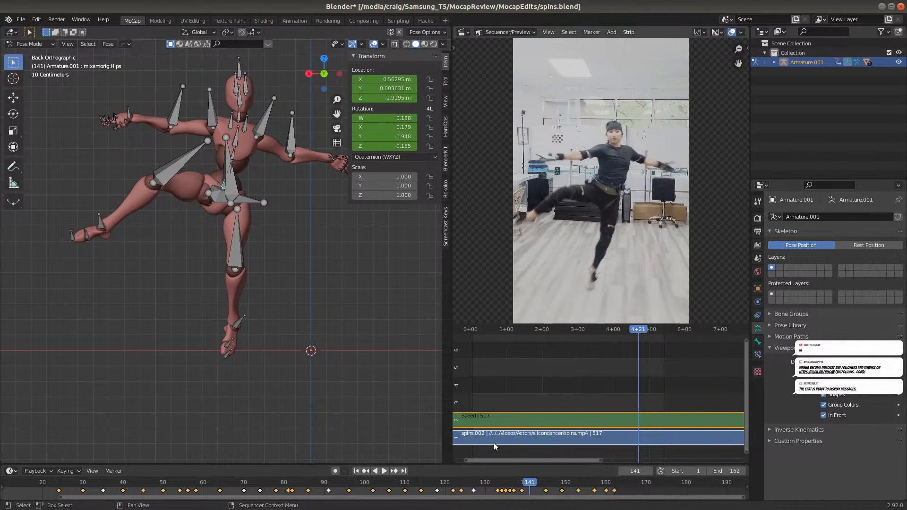
scroll(269, 341, "up", 3)
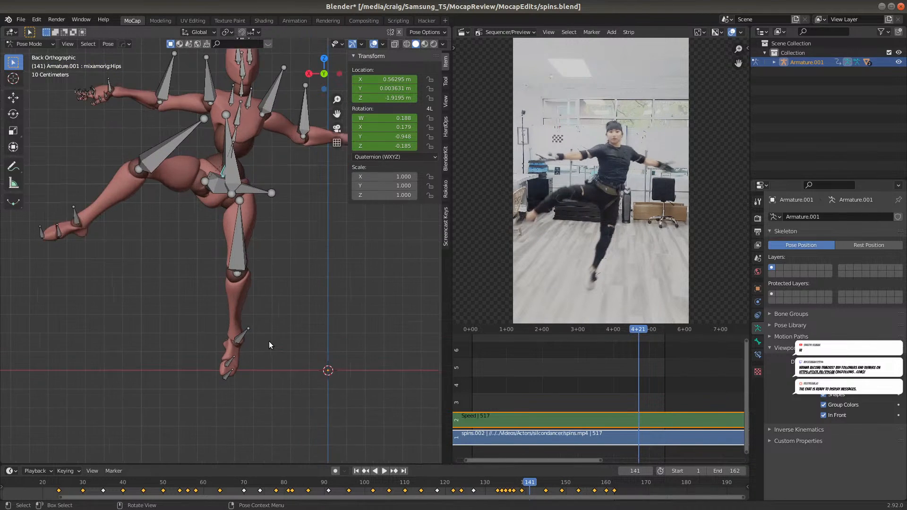
middle_click_drag(268, 402, 308, 325, "shift")
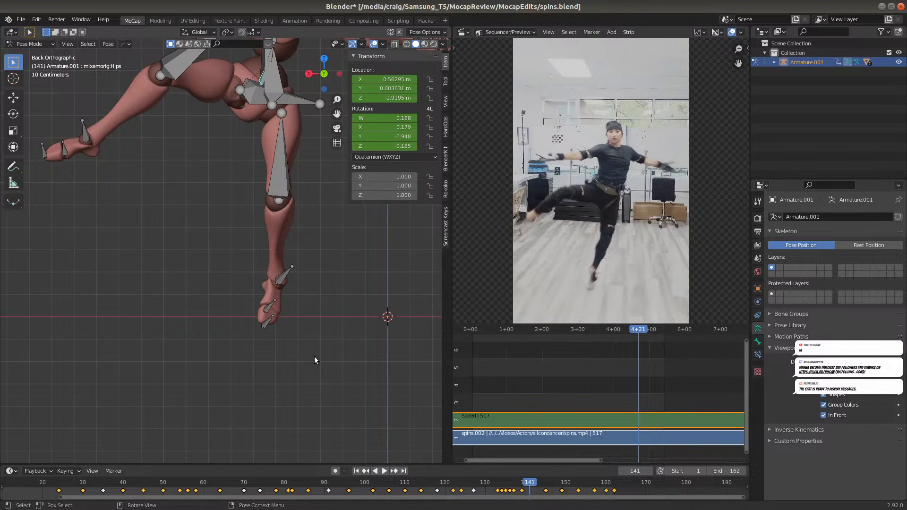
key("KP_1")
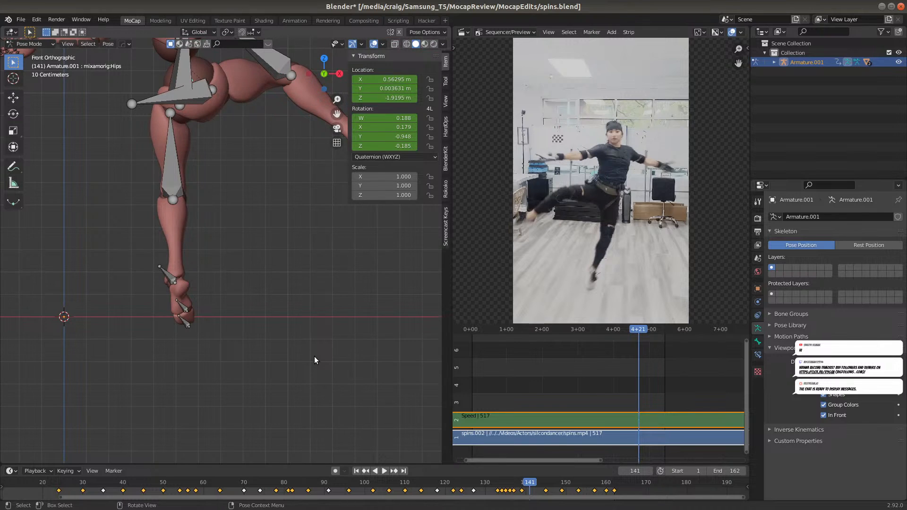
key("ctrl+KP_3")
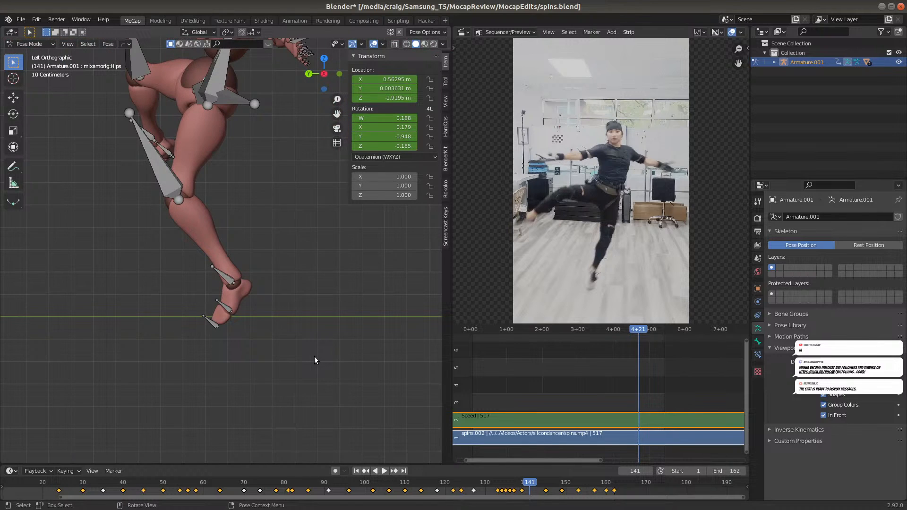
key("space")
mouse_move(526, 483)
left_mouse_down()
mouse_move(509, 483)
mouse_move(531, 482)
mouse_move(511, 489)
mouse_move(531, 479)
mouse_move(512, 485)
mouse_move(525, 475)
left_mouse_up()
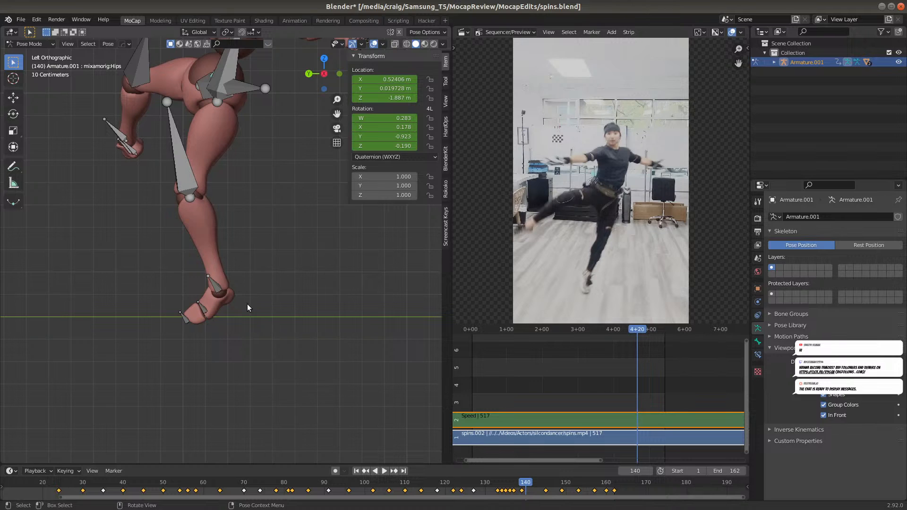
Select the LeftFoot bone and examine the supporting leg's twist between frames 131 and 143, mainly from the back view
left_click(220, 293)
left_click_drag(523, 481, 503, 483)
middle_click_drag(248, 381, 302, 380)
key("space")
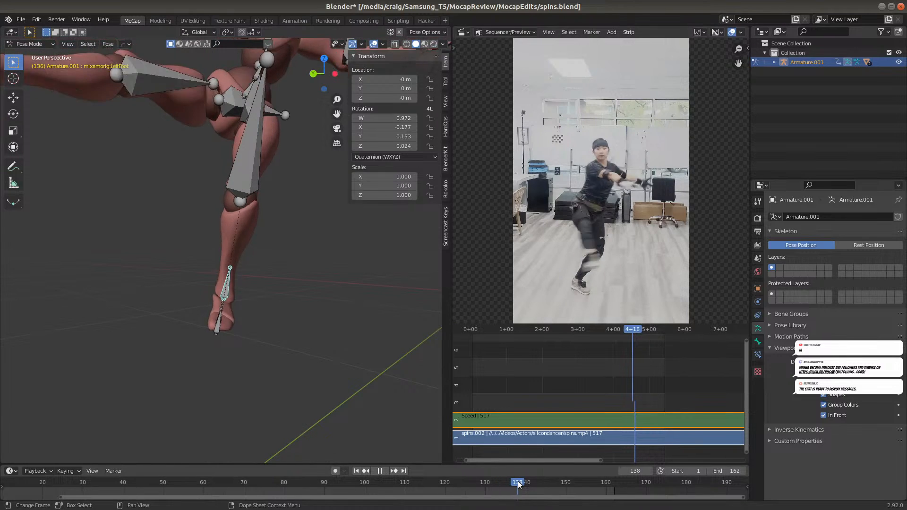
left_click_drag(531, 482, 518, 482)
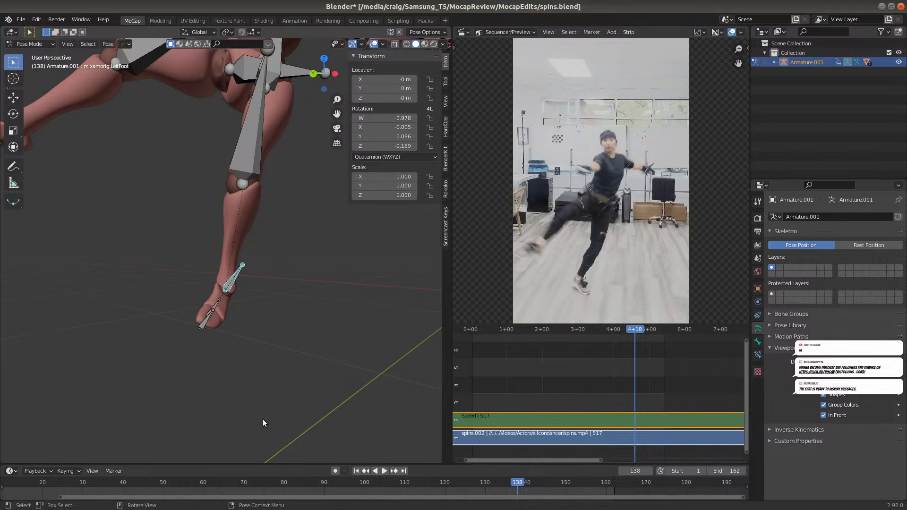
key("ctrl+KP_1")
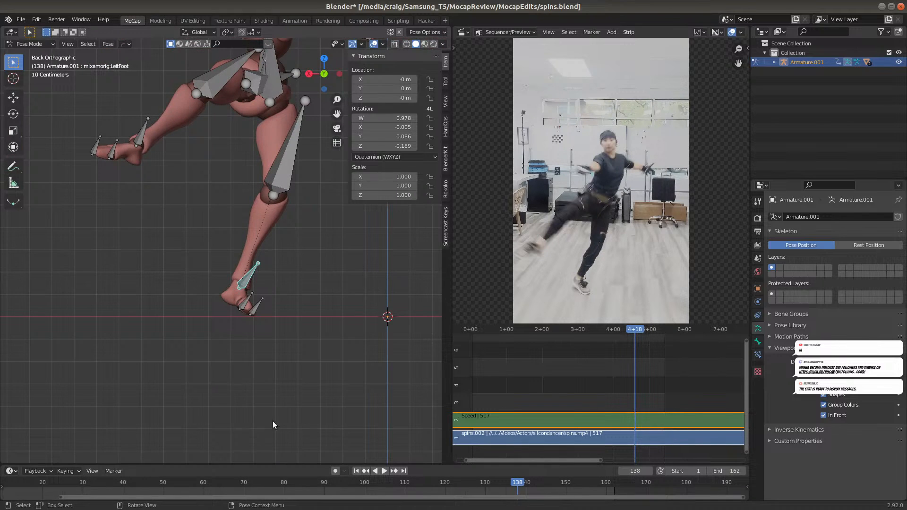
left_click(530, 482)
left_click_drag(531, 482, 488, 472)
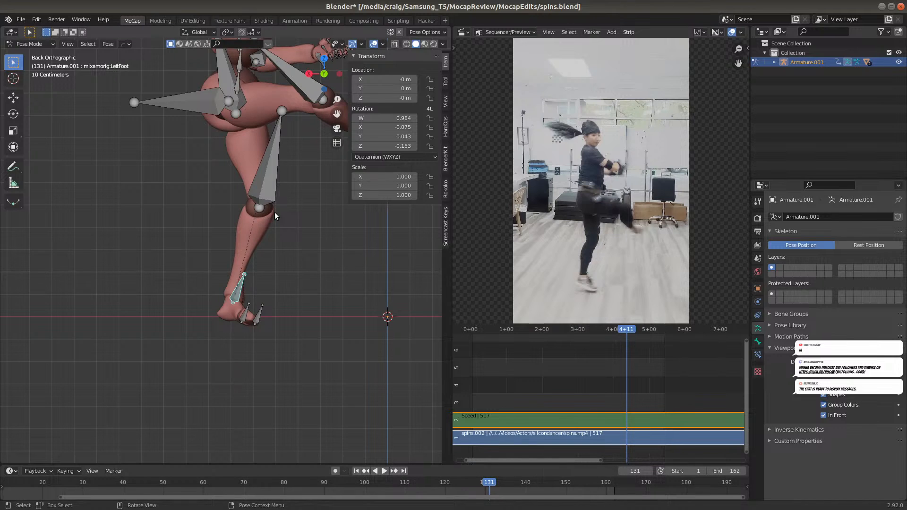
scroll(274, 213, "down", 2)
left_click_drag(509, 481, 536, 482)
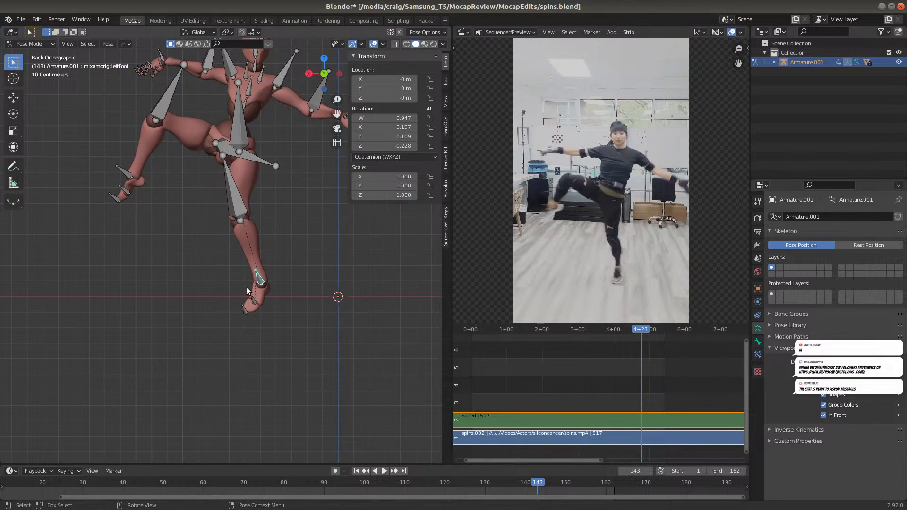
Try rotating the LeftUpLeg bone about 63° around its local Y axis at frame 143
left_click(237, 121)
key("r")
key("y")
key("y")
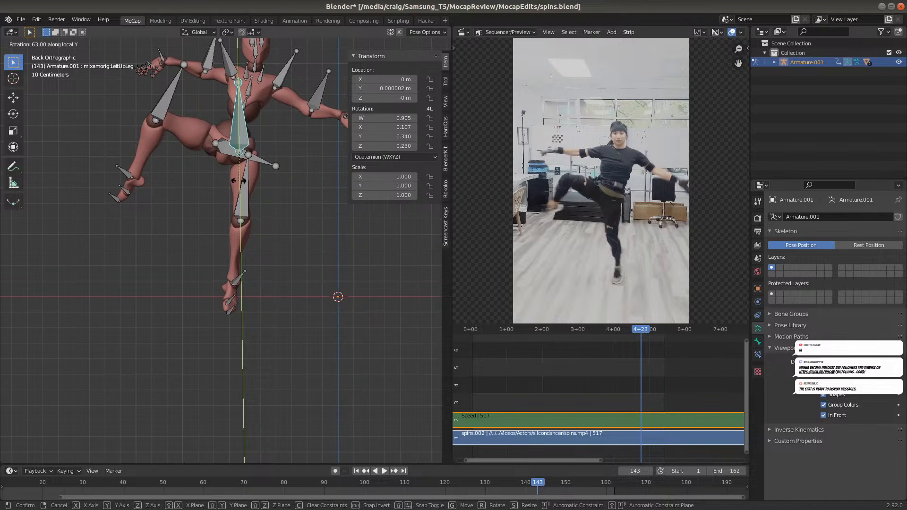
right_click(239, 180)
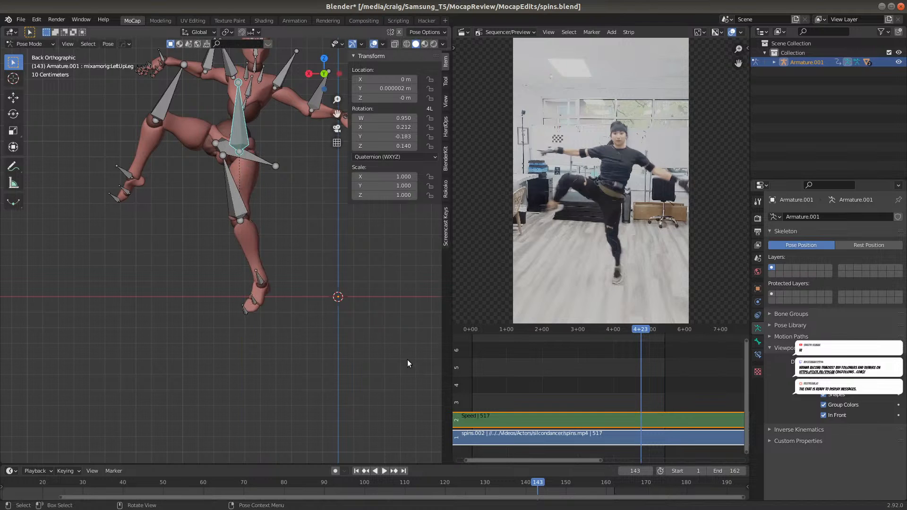
Insert Rotation keyframes on the LeftUpLeg bone at frames 134 and 151 to bracket the twist correction
left_click(505, 483)
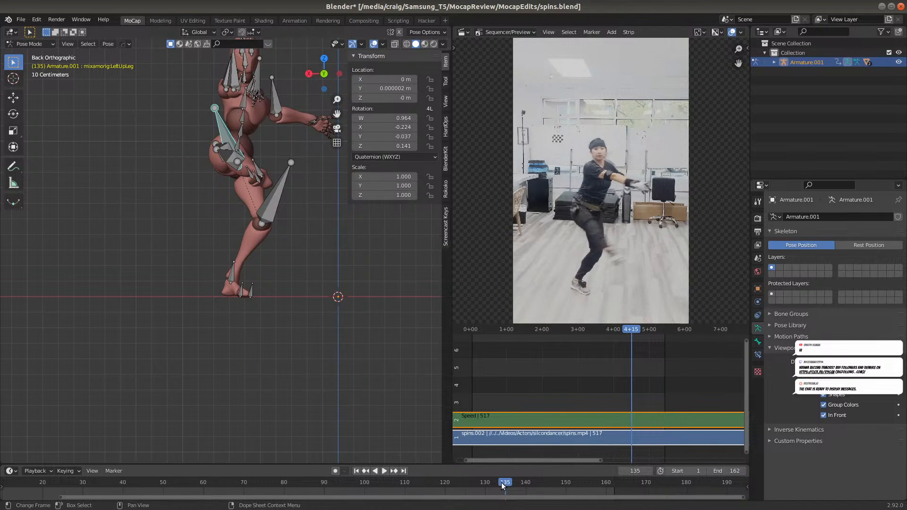
key("space")
key("i")
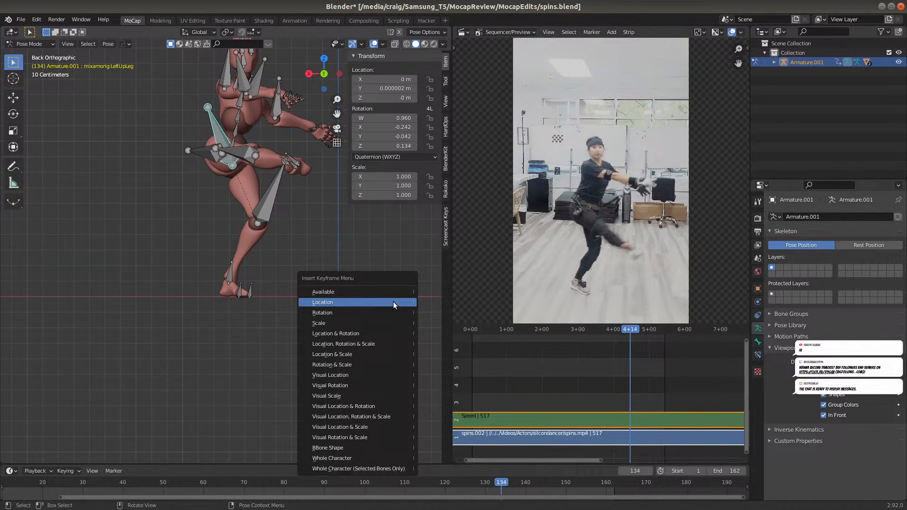
left_click(389, 310)
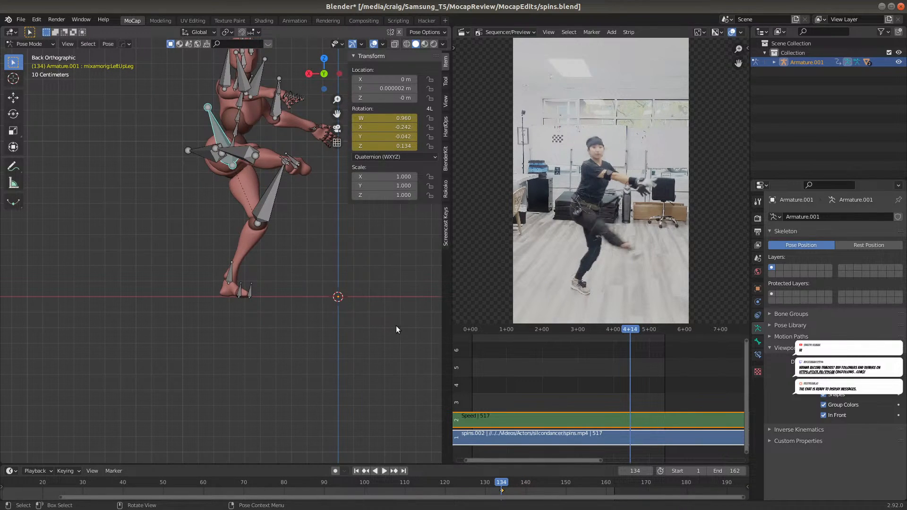
left_click_drag(514, 482, 568, 465)
key("i")
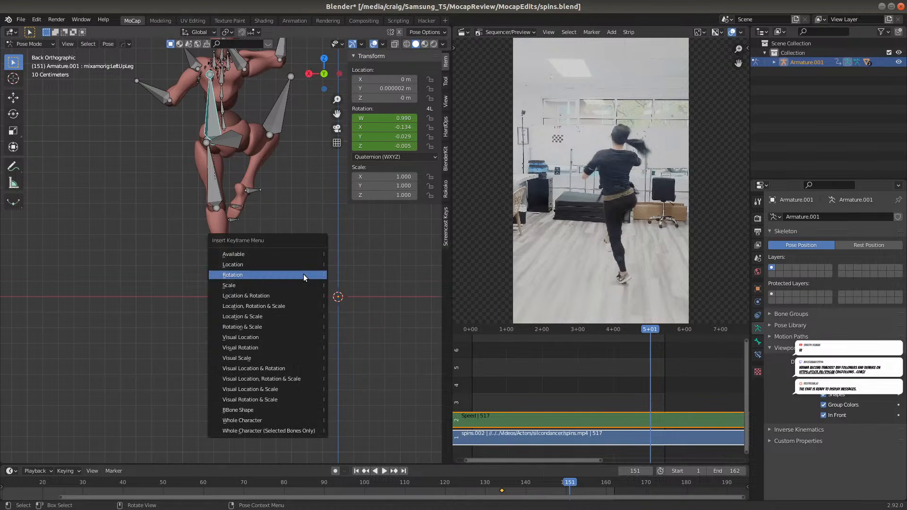
left_click(303, 274)
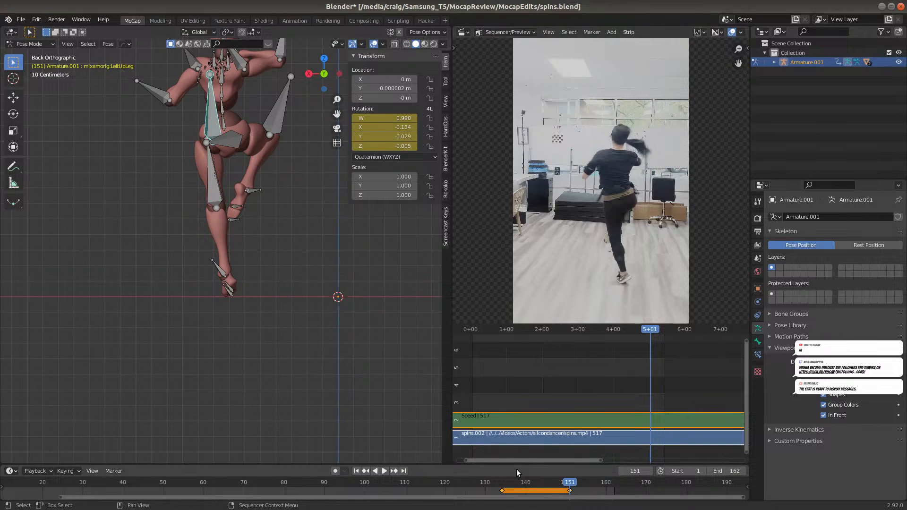
Try rotating the LeftUpLeg bone about 27° around its local Y axis at frame 140, and undo the rotation
left_click_drag(535, 480, 526, 480)
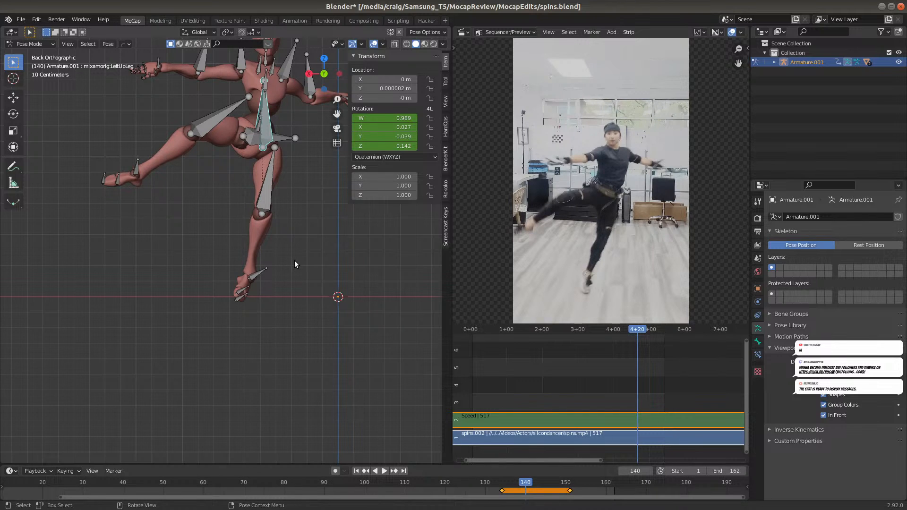
key("r")
key("y")
key("y")
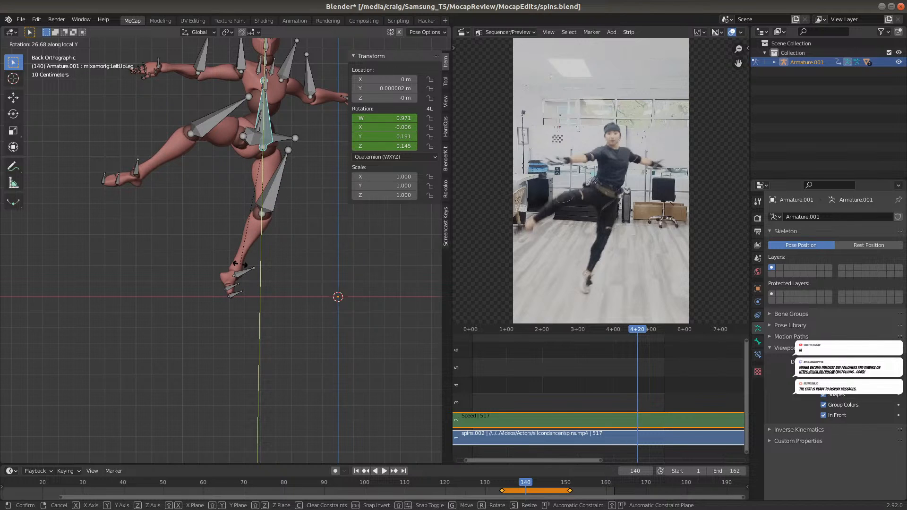
left_click(252, 266)
middle_click_drag(285, 268, 251, 274)
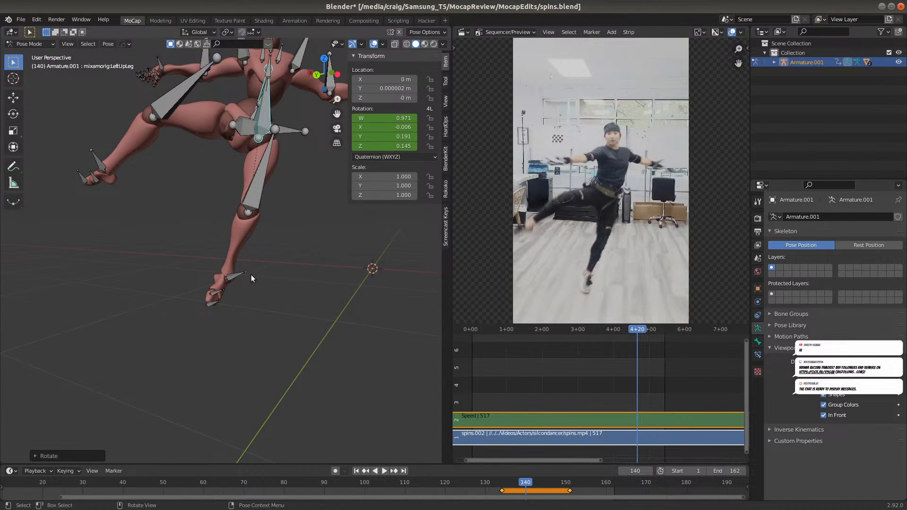
key("ctrl")
key("ctrl+z")
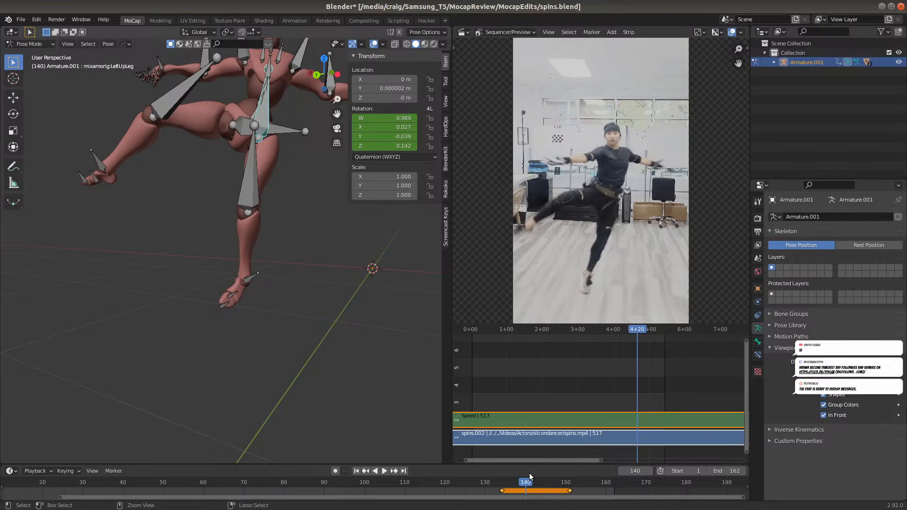
Rotate the LeftUpLeg bone about 31° around its local Y axis at frame 143 and insert a Rotation keyframe
key("Up")
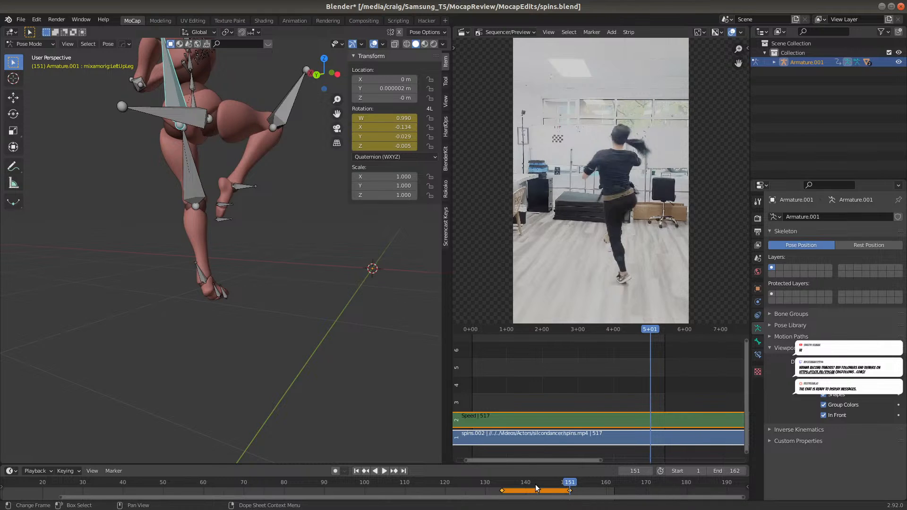
left_click(536, 487)
middle_click_drag(191, 316, 254, 335)
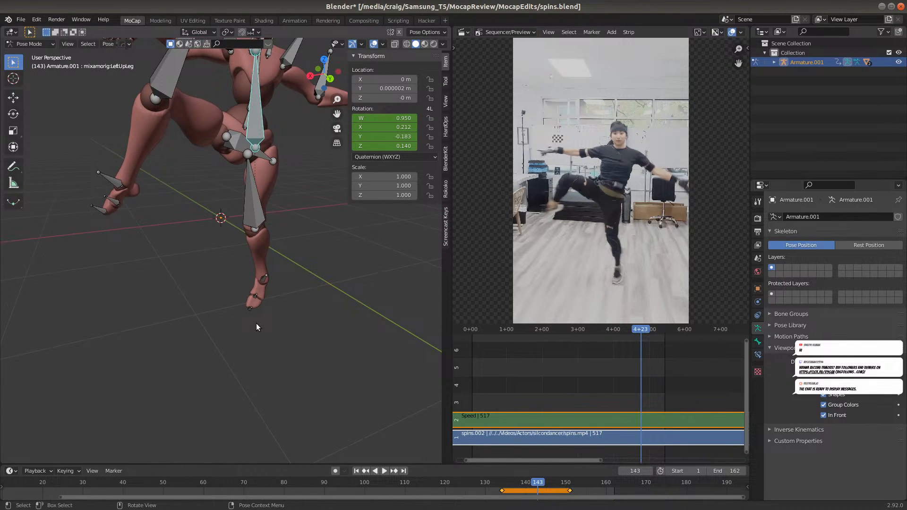
key("r")
key("y")
key("y")
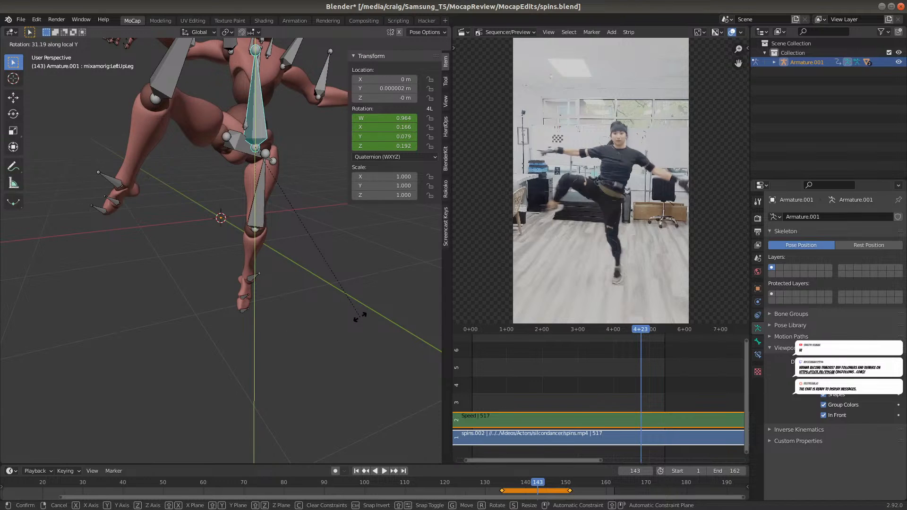
left_click(360, 317)
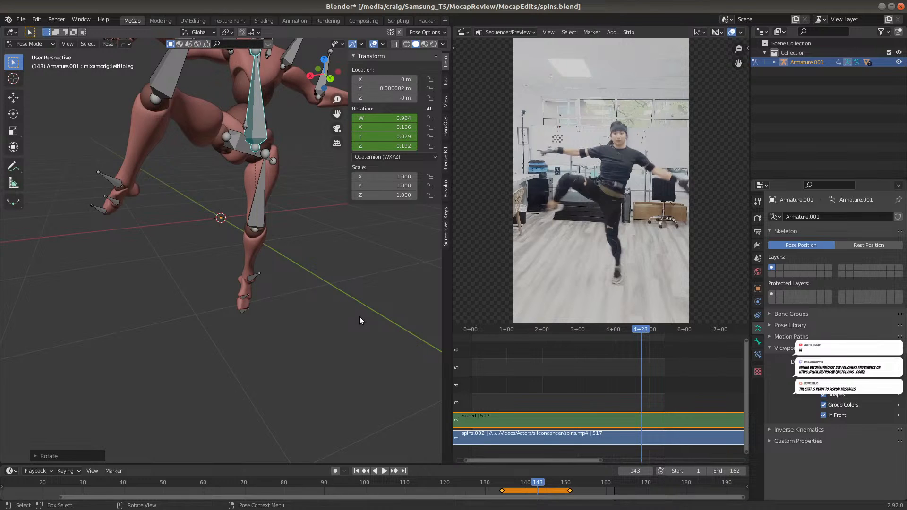
key("i")
left_click(359, 317)
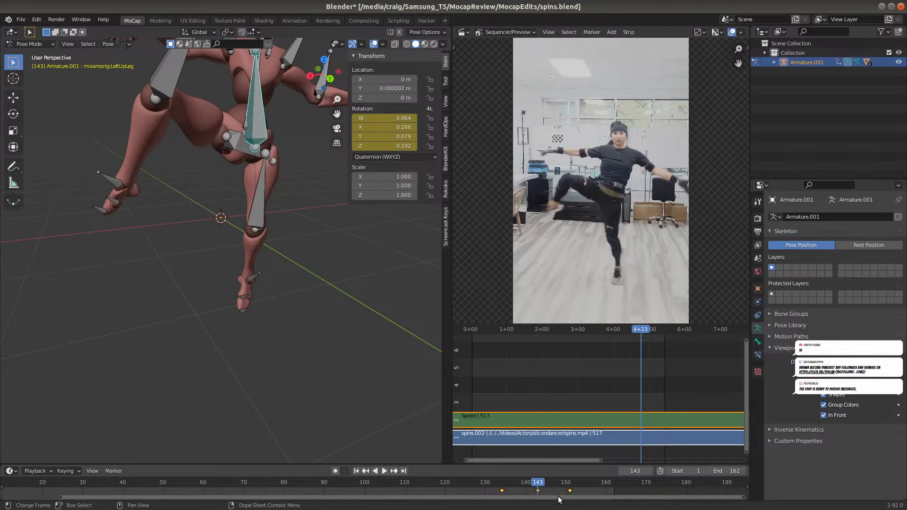
Examine the supporting leg's corrected twist between frames 135 and 152, comparing the pose with the reference video
left_click(496, 485)
key("space")
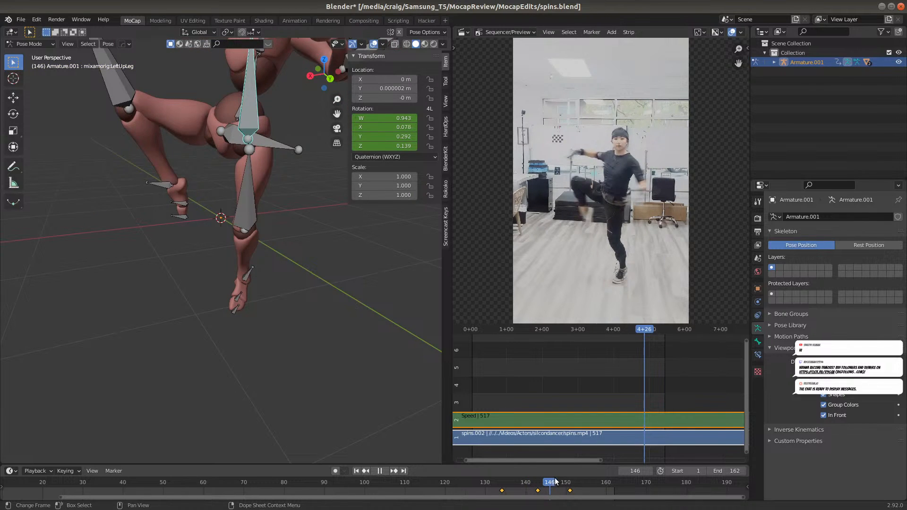
left_click_drag(546, 480, 505, 487)
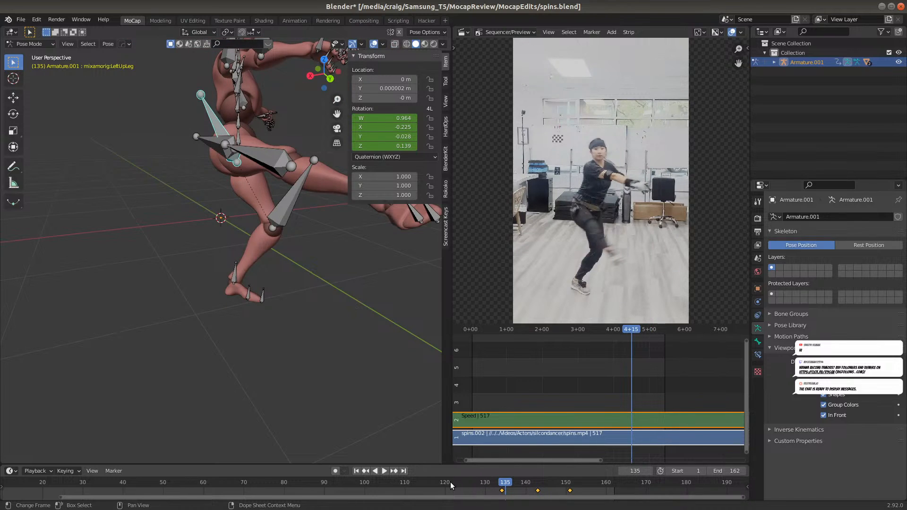
middle_click_drag(297, 356, 270, 344)
left_click_drag(525, 484, 531, 485)
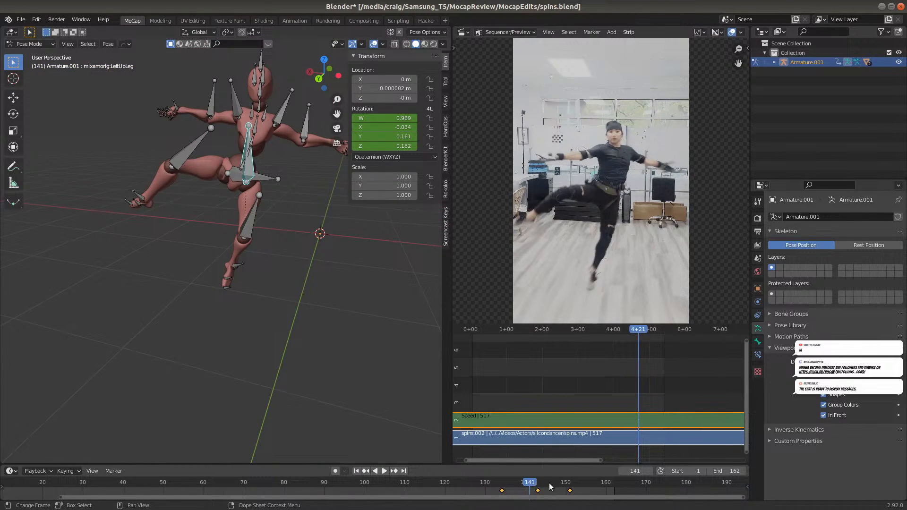
left_click(554, 483)
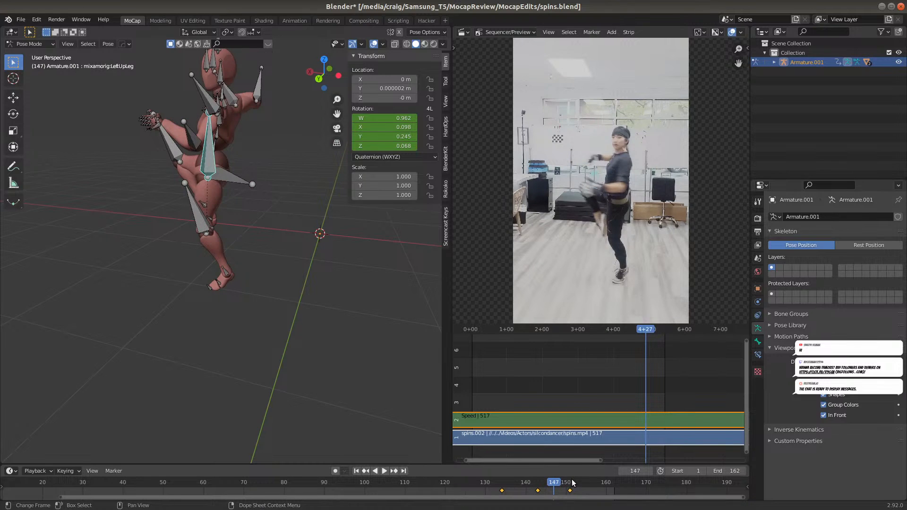
left_click(576, 484)
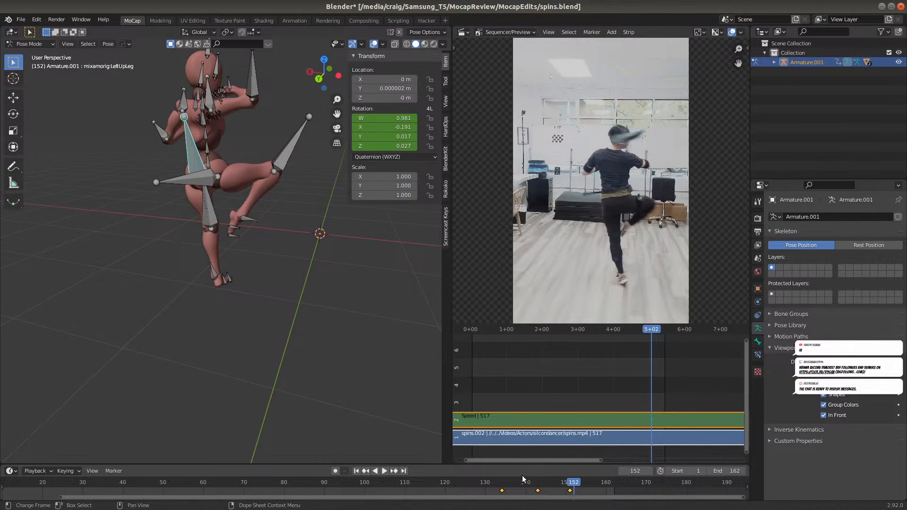
Play back the animation and turn off the armature's In Front display
left_click(479, 483)
key("space")
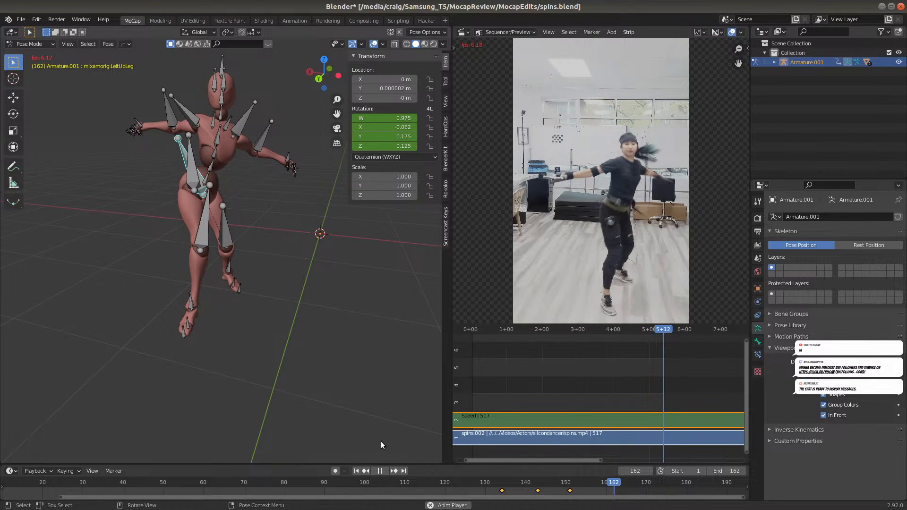
left_click(425, 481)
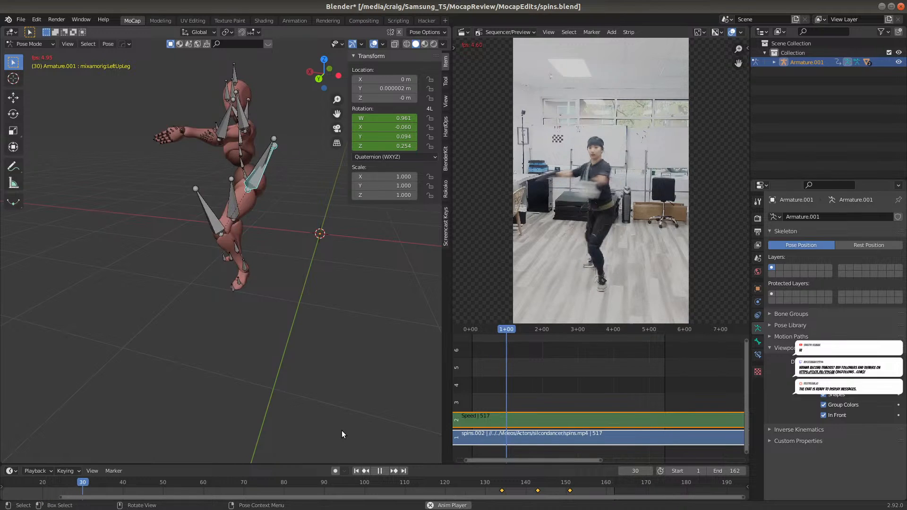
left_click(821, 415)
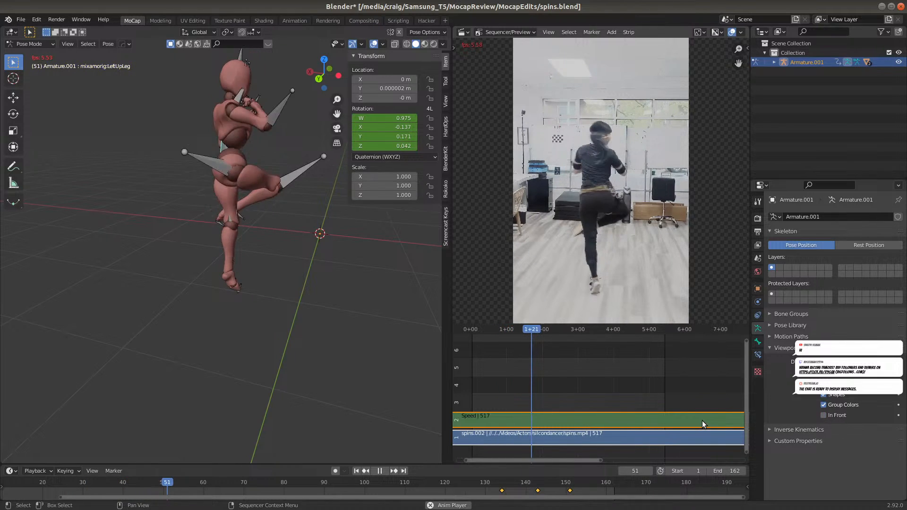
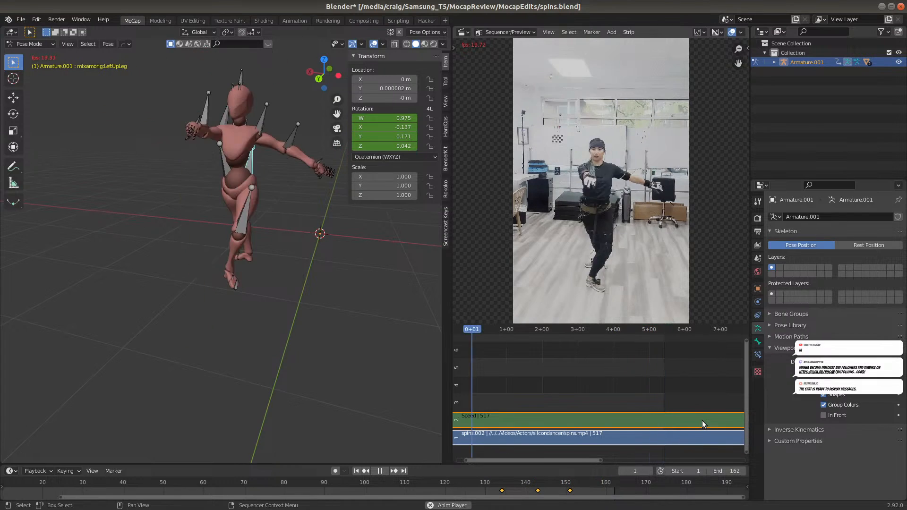
Select the LeftLeg bone of the supporting leg and insert a Rotation keyframe at frame 131
key("space")
left_click(489, 491)
key("space")
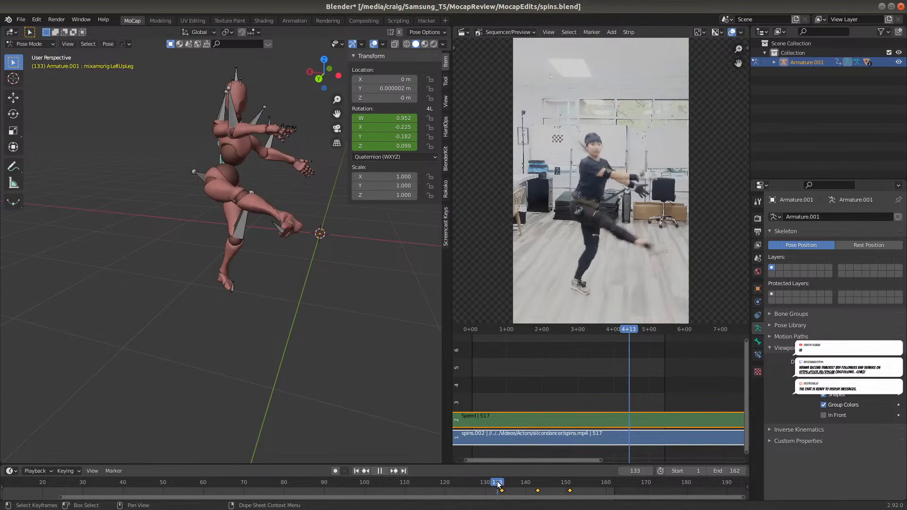
left_click_drag(541, 470, 522, 482)
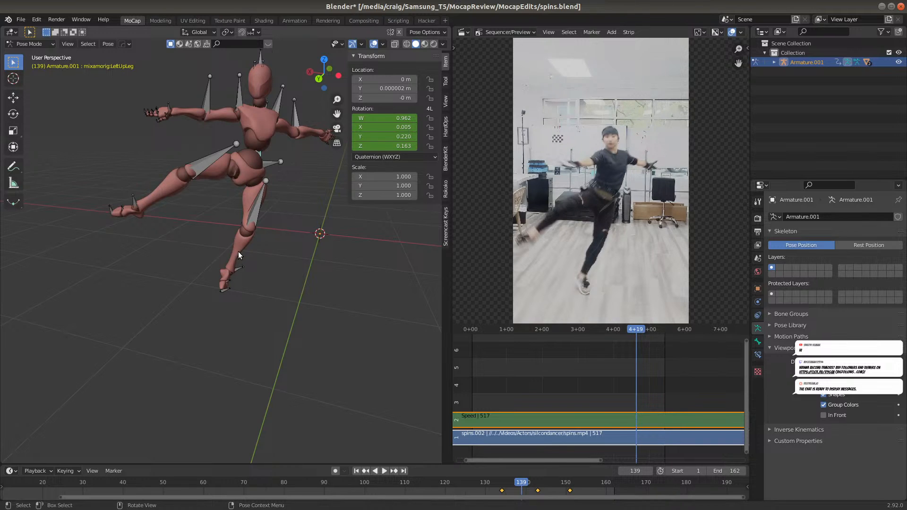
left_click_drag(521, 483, 525, 463)
left_click(256, 221)
left_click_drag(524, 481, 488, 488)
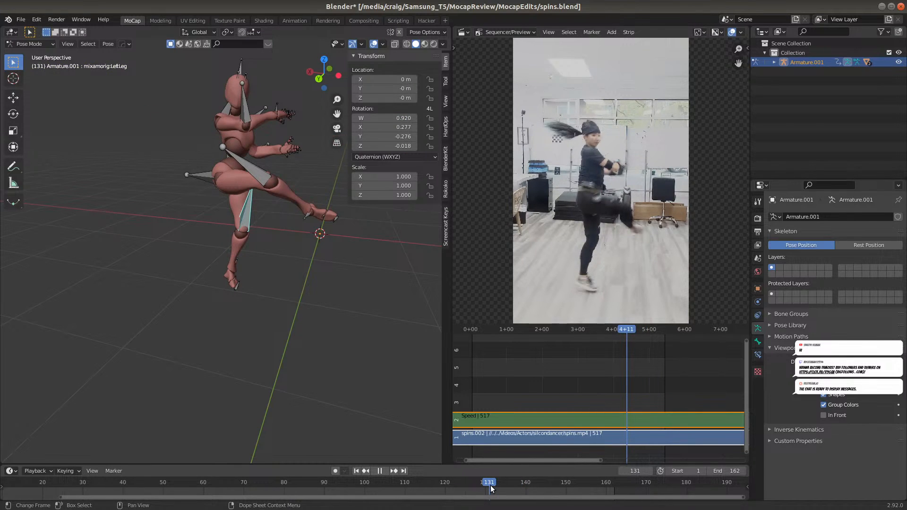
key("i")
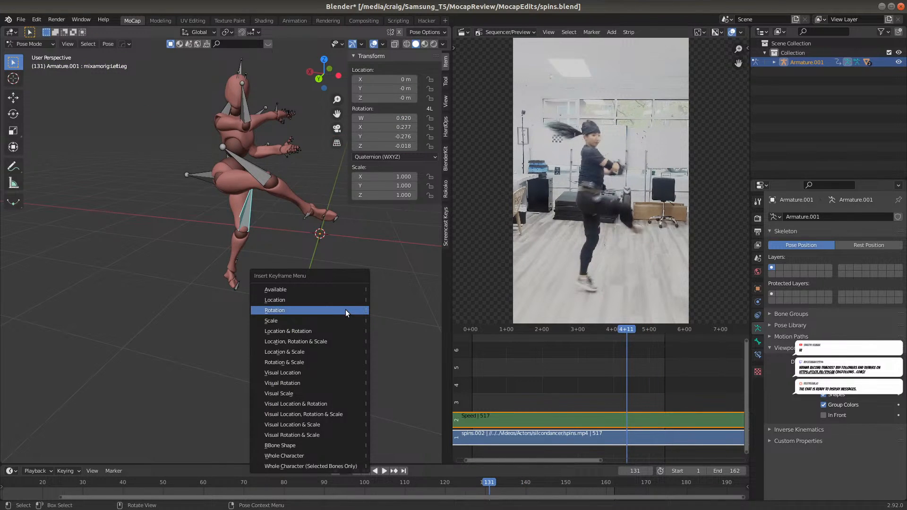
left_click(345, 310)
Insert a Rotation keyframe on the LeftLeg bone at frame 151 and go to frame 140
key("space")
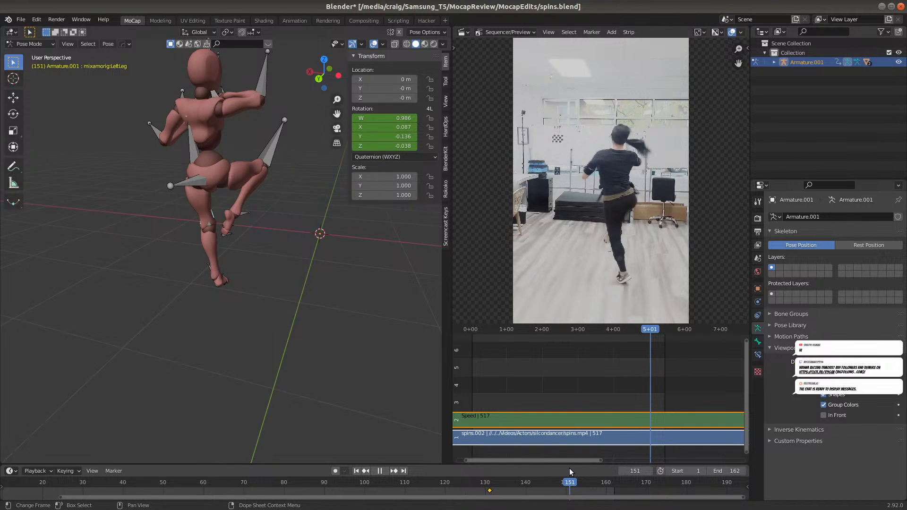
key("space")
key("i")
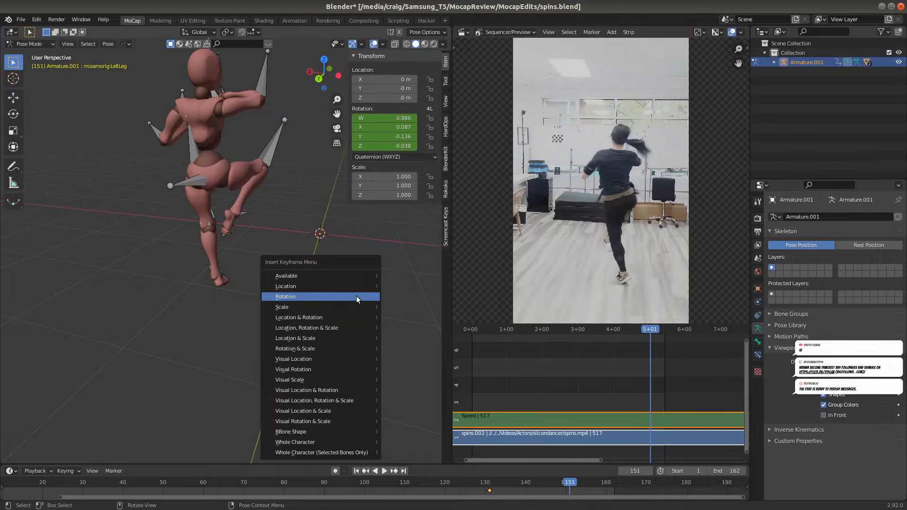
left_click(356, 296)
left_click(525, 482)
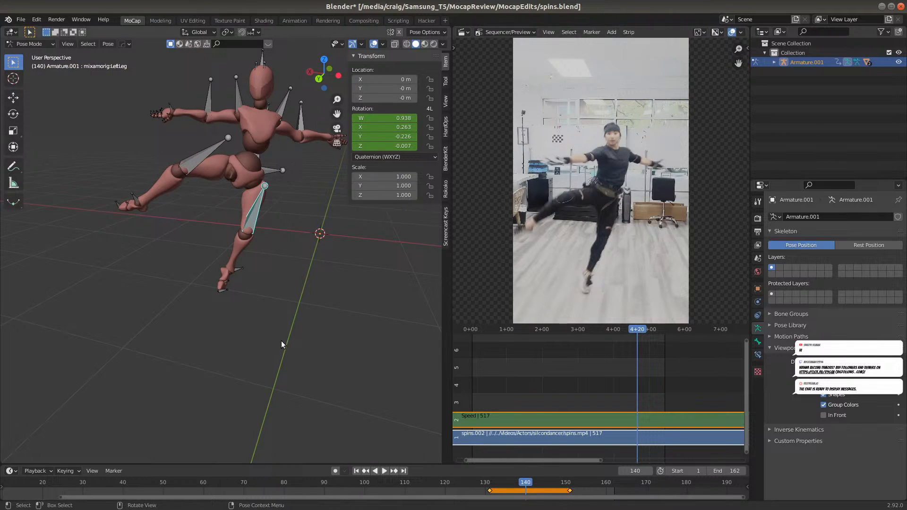
key("r")
key("y")
key("y")
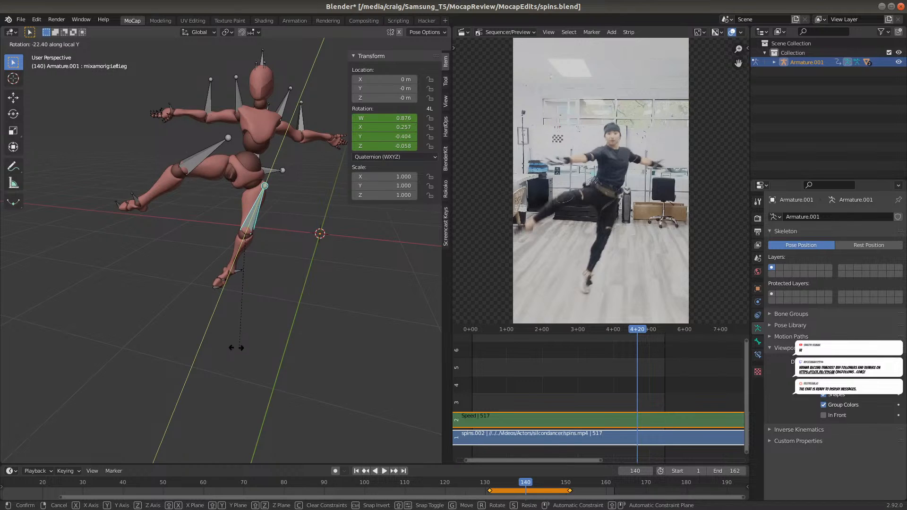
right_click(245, 348)
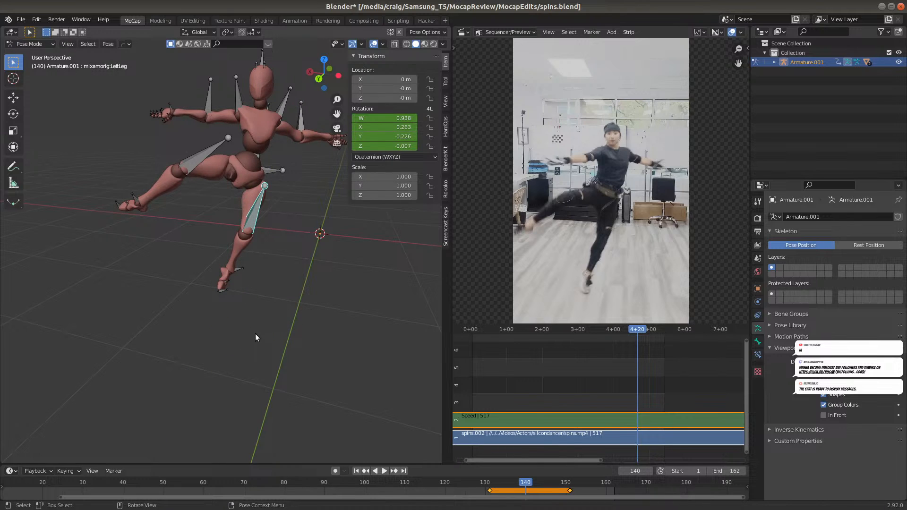
key("r")
key("z")
key("z")
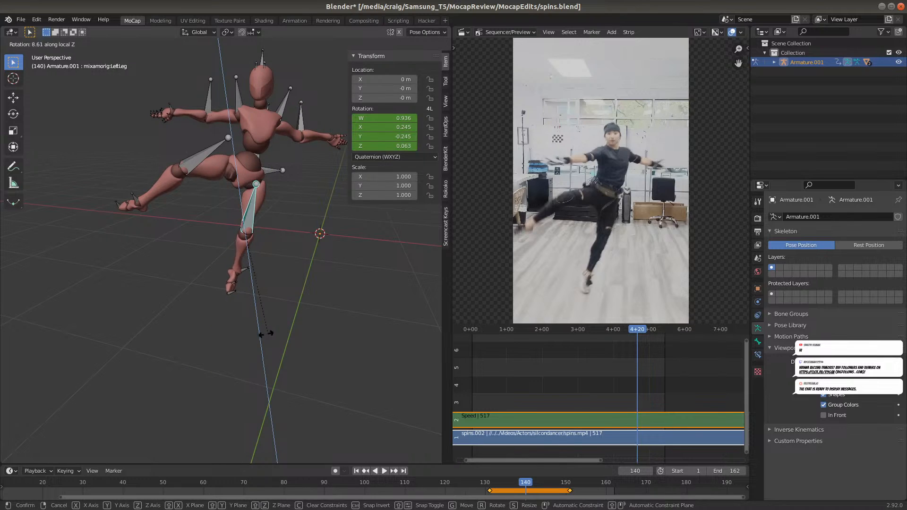
right_click(265, 333)
scroll(240, 317, "up", 5)
middle_click_drag(241, 317, 293, 323)
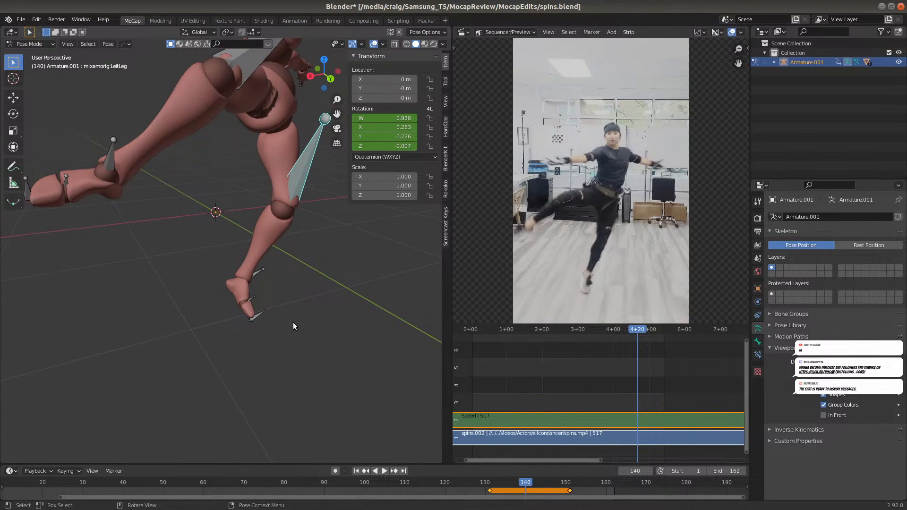
key("r")
key("z")
key("z")
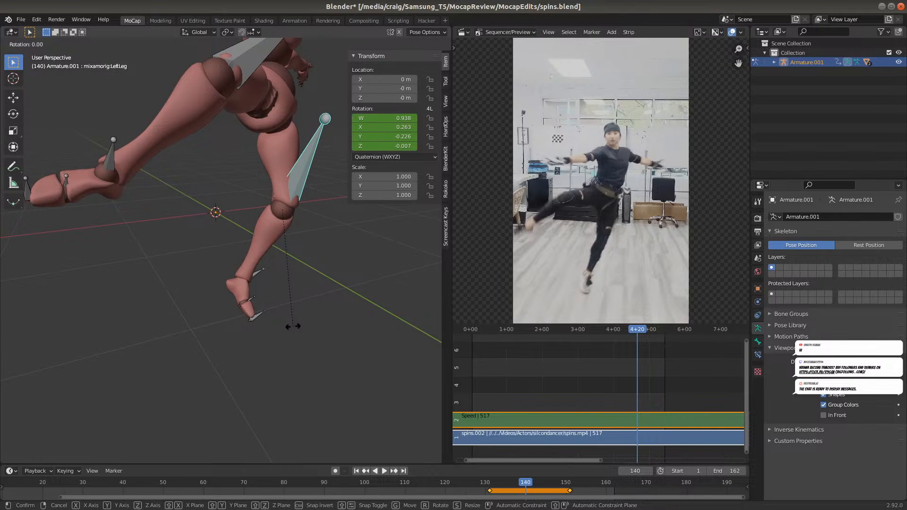
key("x")
key("x")
left_click(327, 324)
Rotate the LeftLeg bone around its local X axis at frame 140 to straighten the knee, and insert a Rotation keyframe
middle_click_drag(328, 325, 272, 327)
key("r")
key("x")
key("x")
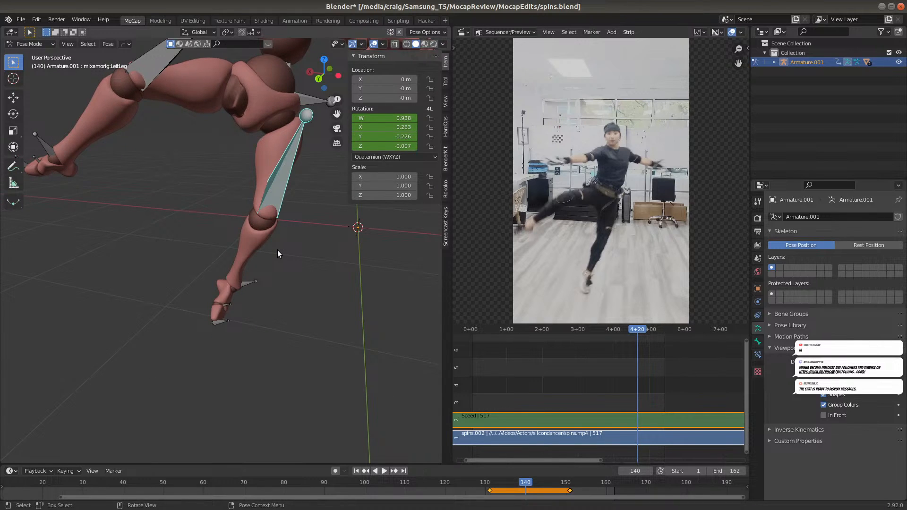
key("y")
key("y")
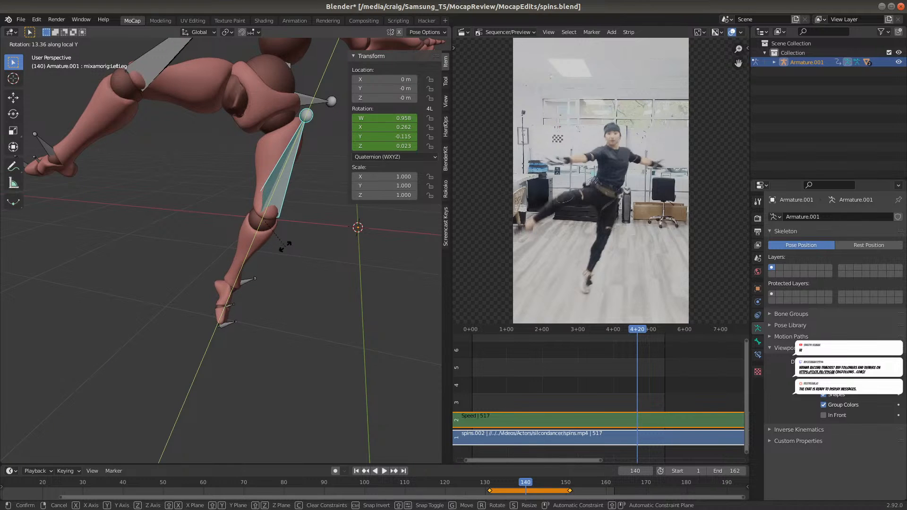
key("x")
key("x")
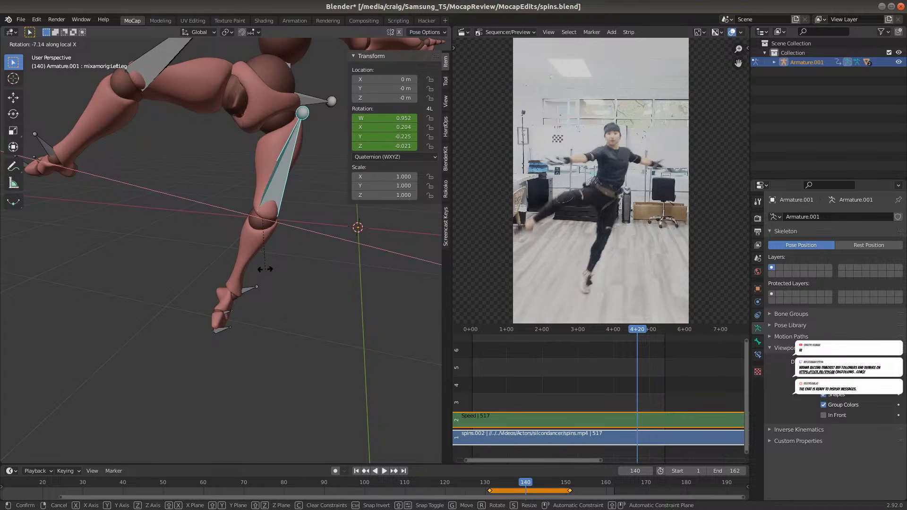
left_click(295, 290)
mouse_move(239, 300)
middle_mouse_down()
mouse_move(293, 305)
mouse_move(312, 319)
mouse_move(274, 325)
mouse_move(209, 286)
mouse_move(231, 296)
middle_mouse_up()
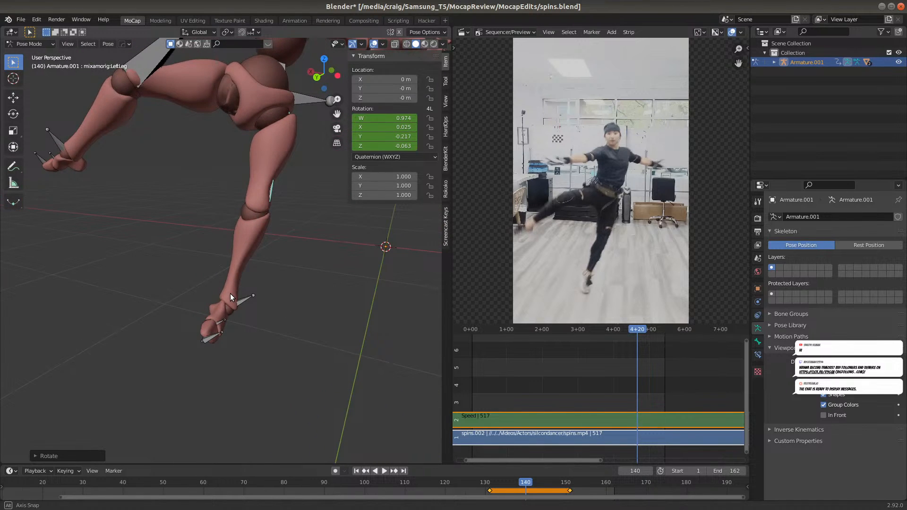
key("i")
left_click(257, 274)
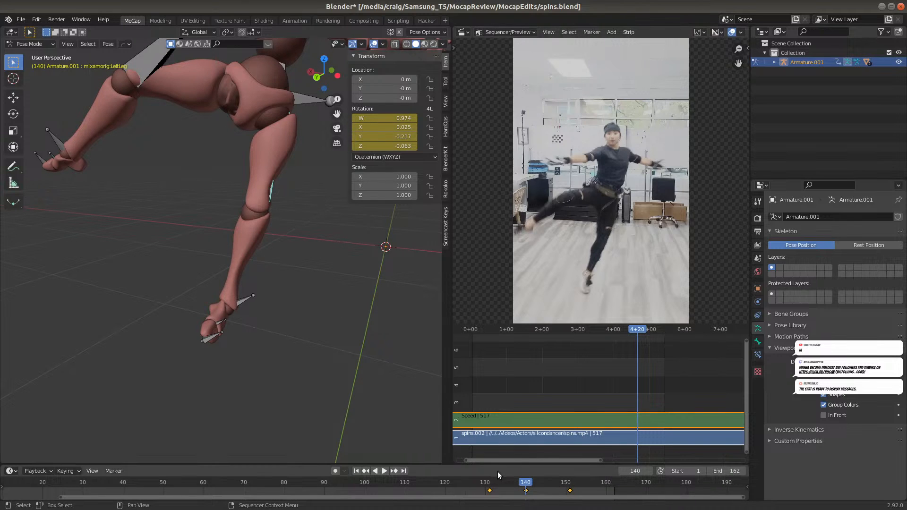
Play back the animation from around frame 116 to examine the corrected knee bend against the reference video
left_click_drag(496, 484, 428, 475)
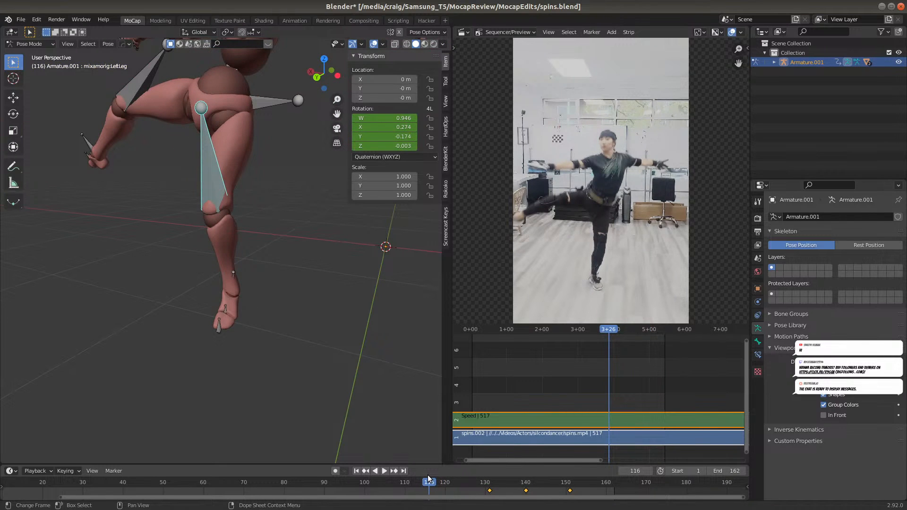
left_click(384, 471)
left_click(375, 471)
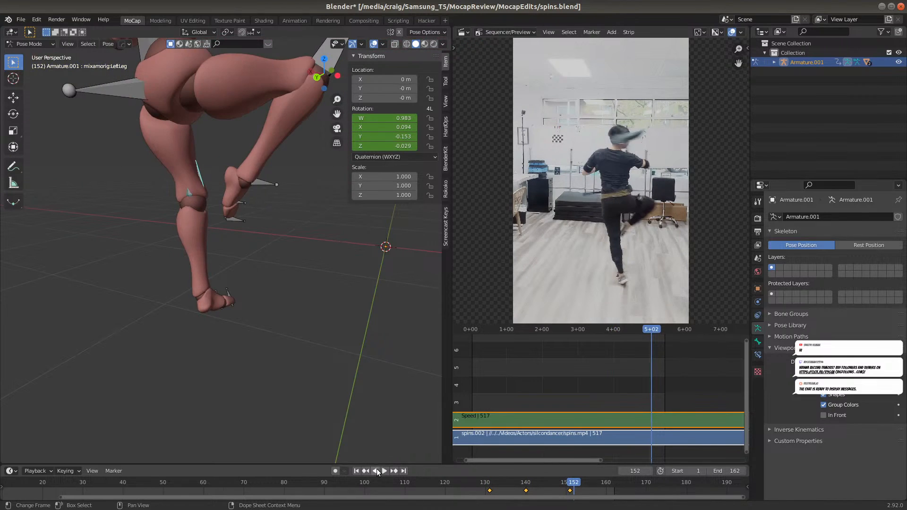
left_click(390, 480)
key("space")
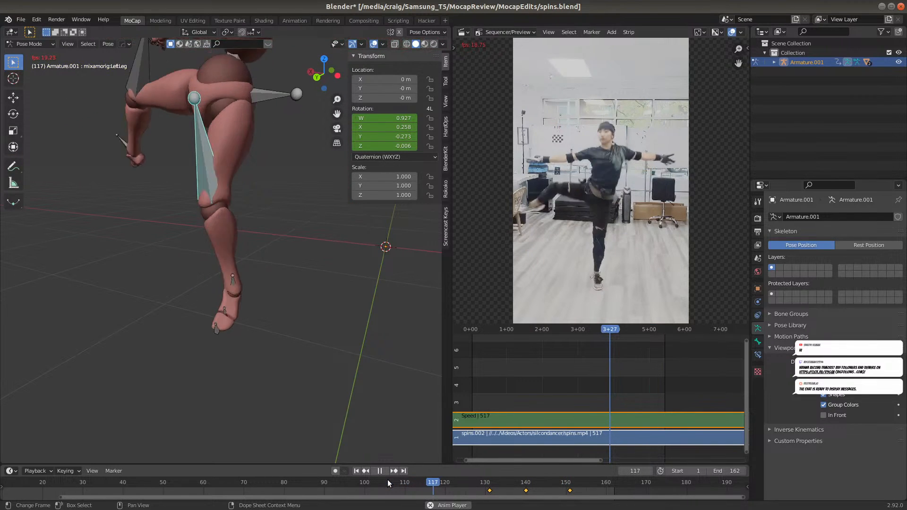
key("space")
Rotate the LeftLeg bone slightly around its local X axis at frame 141 to straighten the knee, and insert a Rotation keyframe
mouse_move(525, 483)
left_mouse_down()
mouse_move(590, 482)
mouse_move(511, 472)
mouse_move(530, 466)
left_mouse_up()
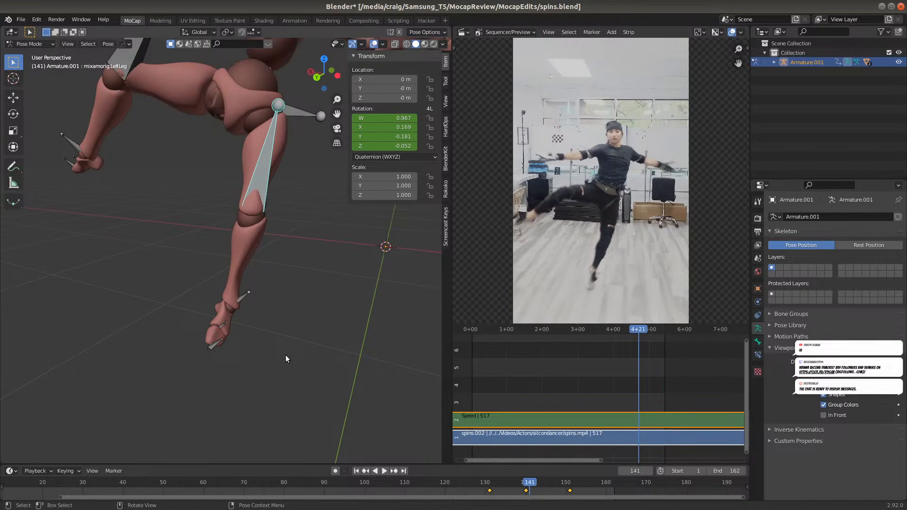
key("r")
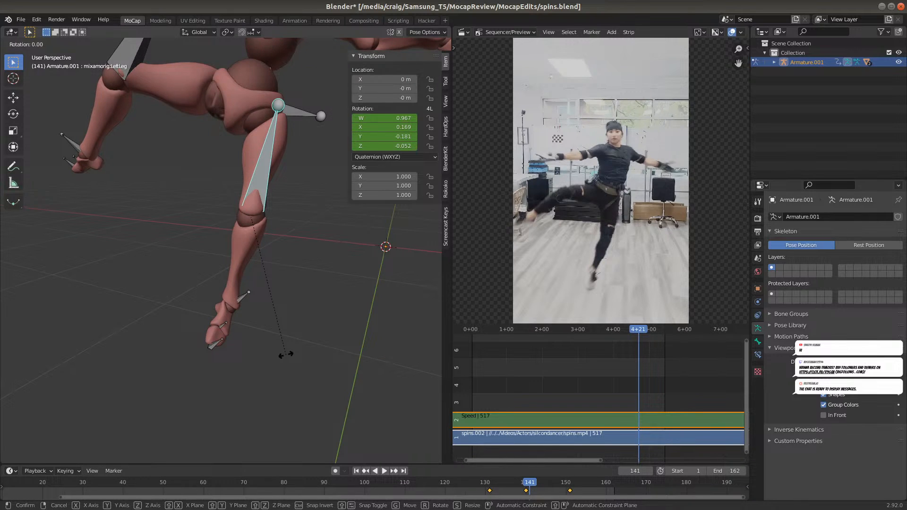
key("x")
key("x")
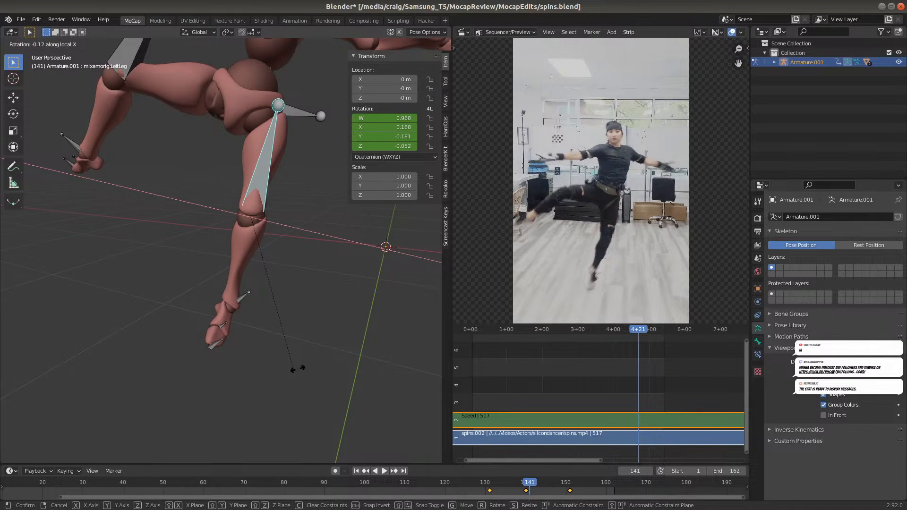
left_click(285, 396)
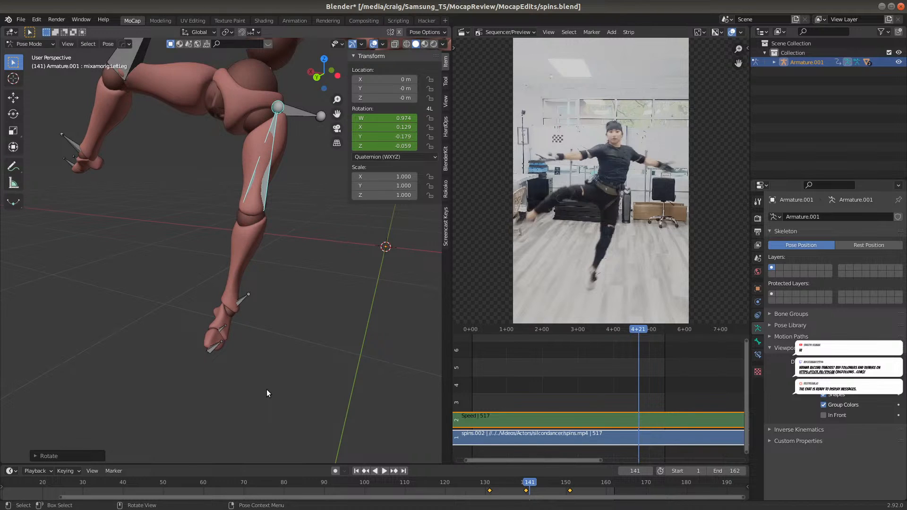
key("i")
left_click(263, 347)
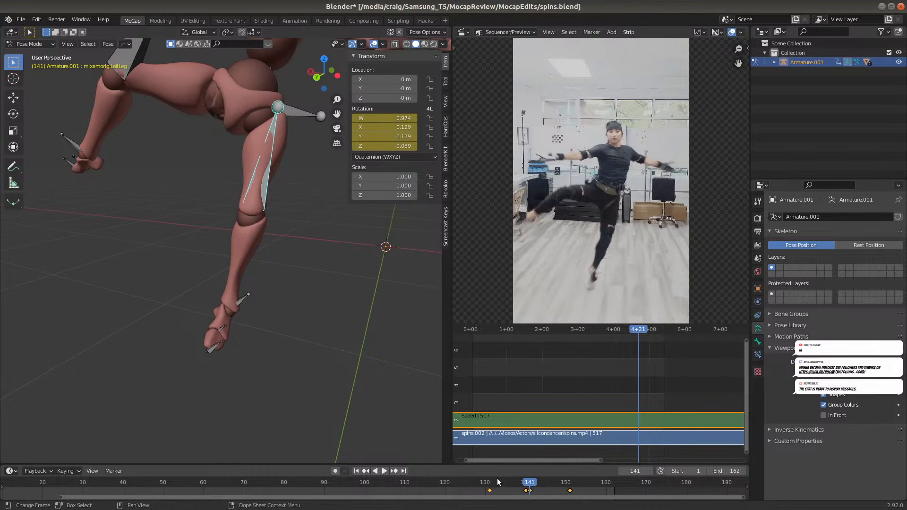
Turn on the armature's In Front display, select the Hips bone at frame 142, and switch to the front view
mouse_move(529, 484)
left_mouse_down()
mouse_move(519, 484)
mouse_move(557, 483)
mouse_move(495, 485)
mouse_move(546, 474)
mouse_move(505, 472)
mouse_move(577, 464)
mouse_move(471, 474)
mouse_move(532, 469)
left_mouse_up()
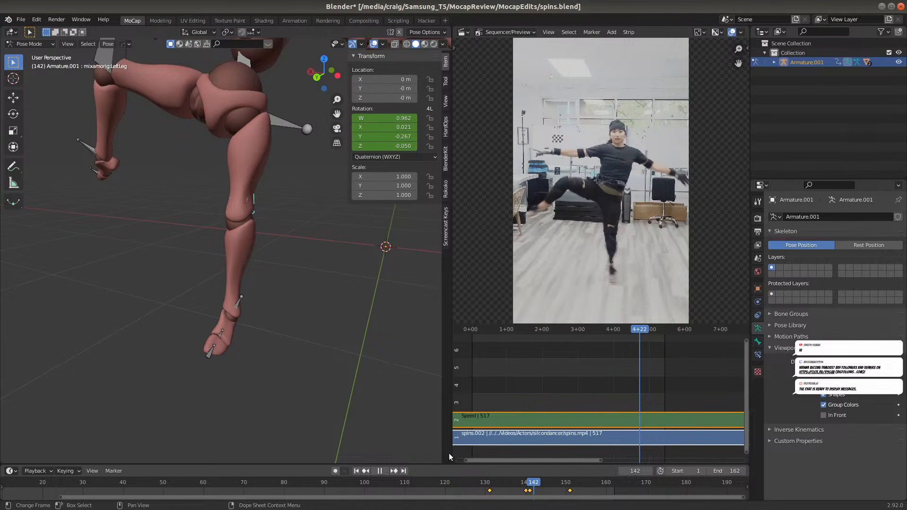
scroll(385, 435, "down", 3)
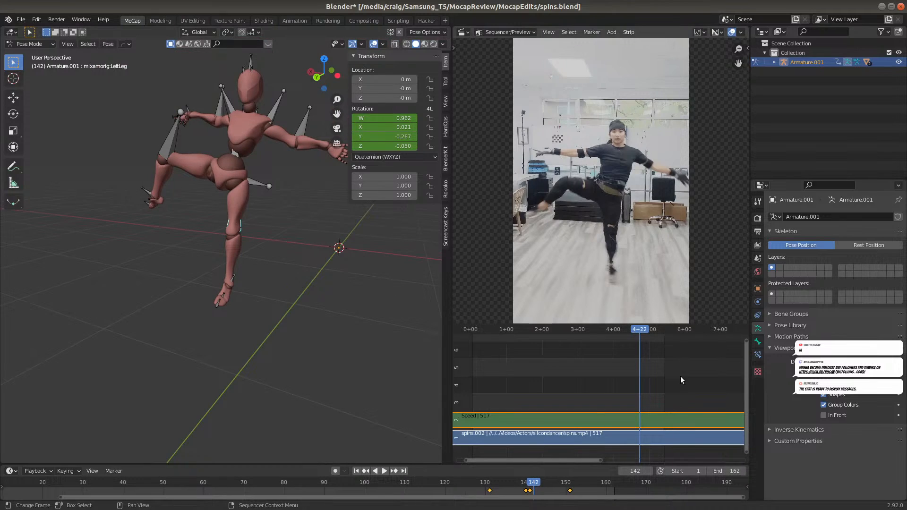
left_click(821, 416)
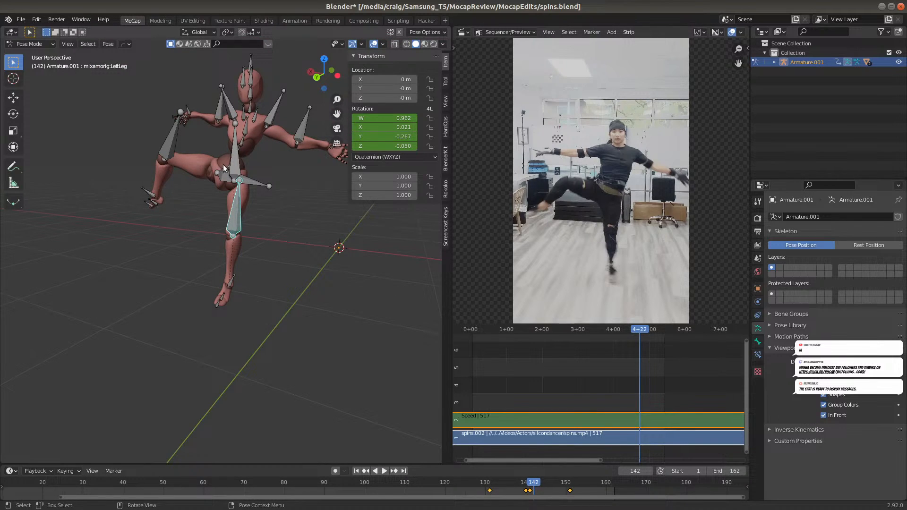
left_click(237, 181)
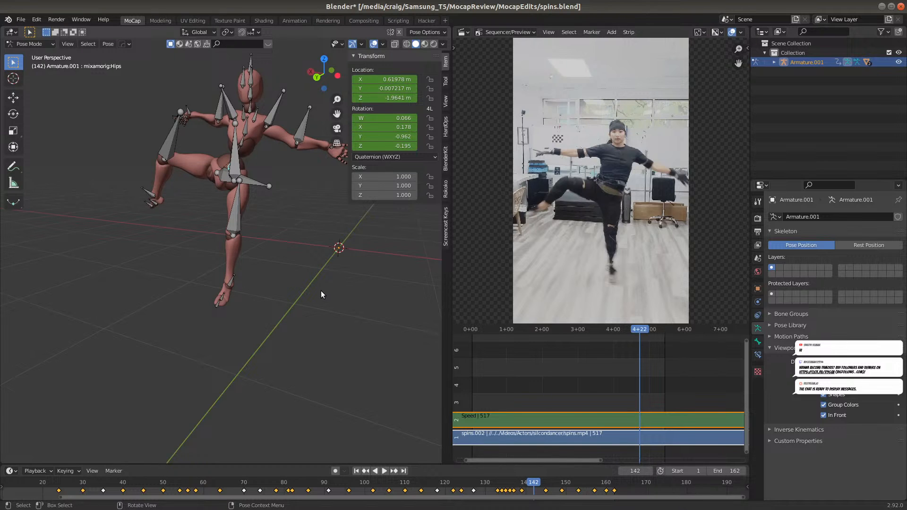
key("KP_1")
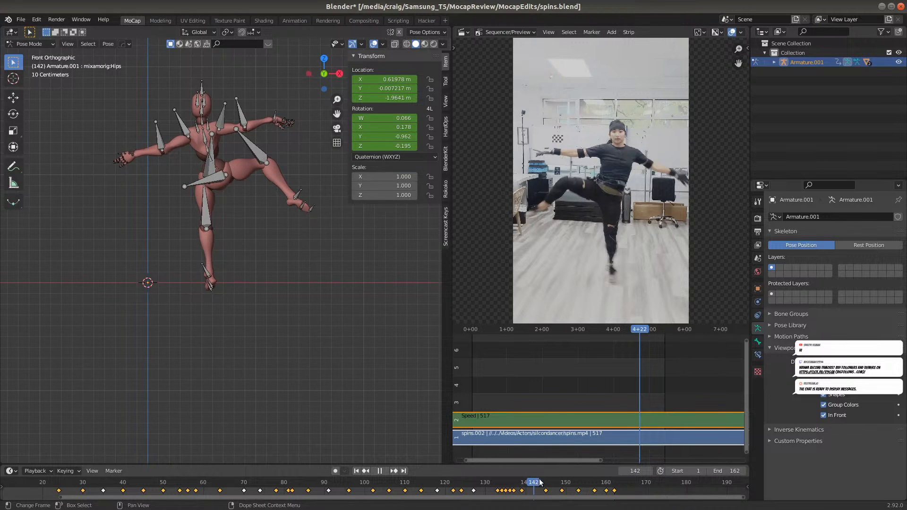
Move the Hips bone at frame 137 in the front view so the supporting foot rests on the ground line, and insert a Location keyframe
key("space")
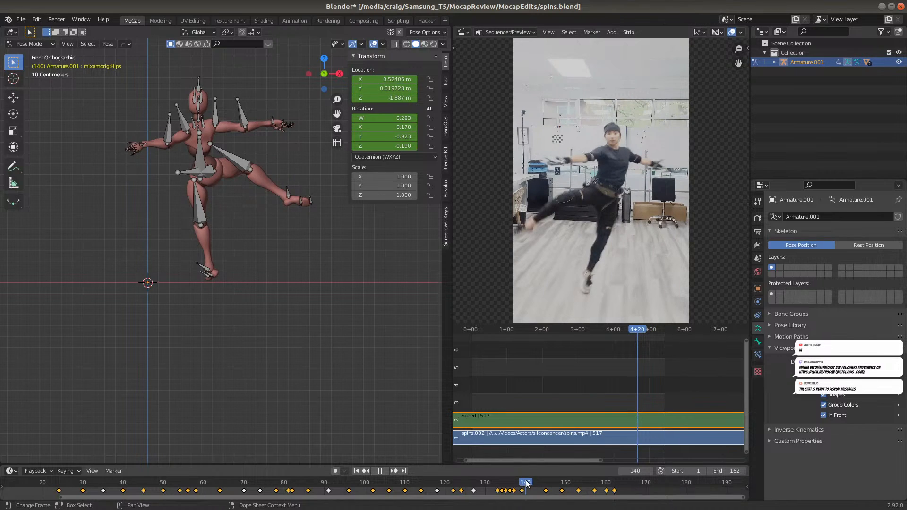
key("space")
scroll(217, 285, "up", 6)
middle_click_drag(268, 309, 267, 305, "shift")
key("space")
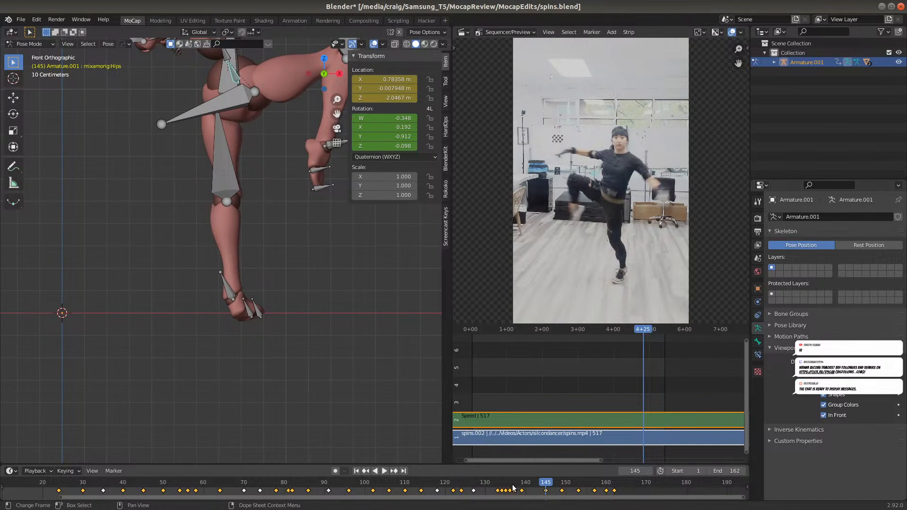
left_click(513, 486)
mouse_move(506, 486)
left_mouse_down()
mouse_move(524, 483)
mouse_move(509, 489)
left_mouse_up()
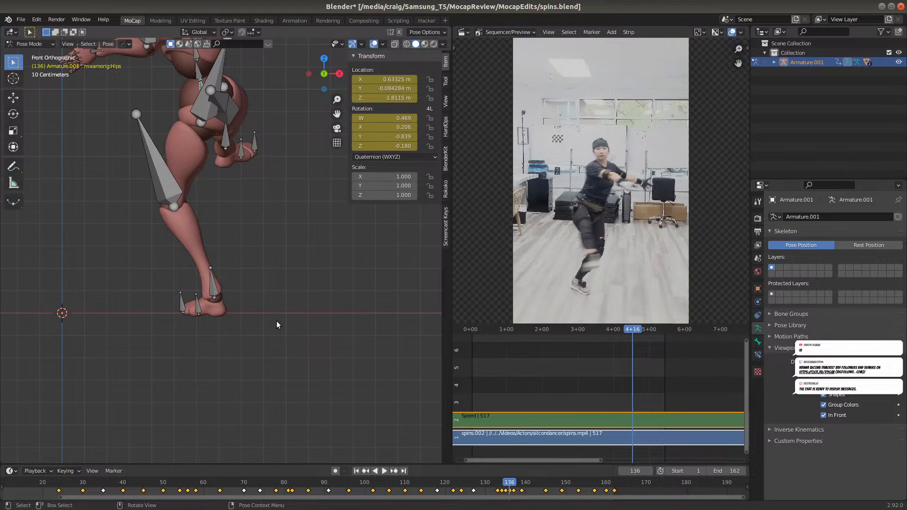
left_click(513, 486)
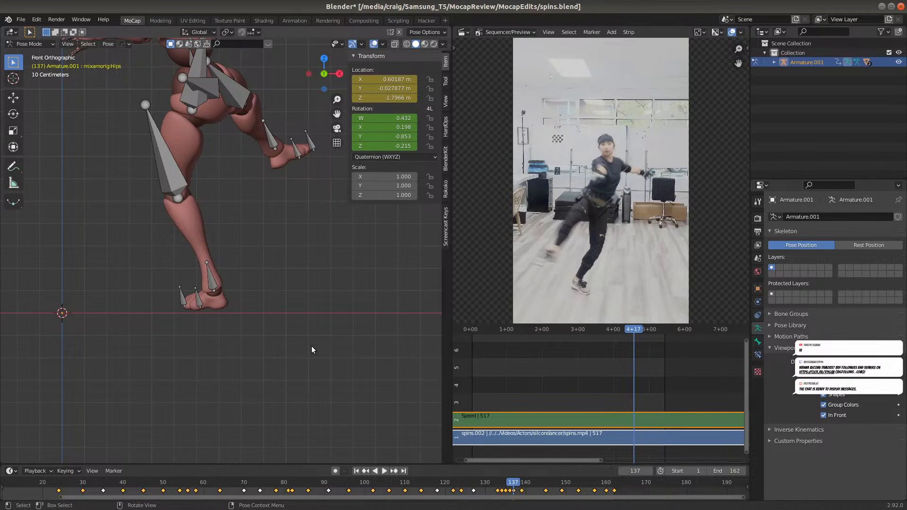
key("g")
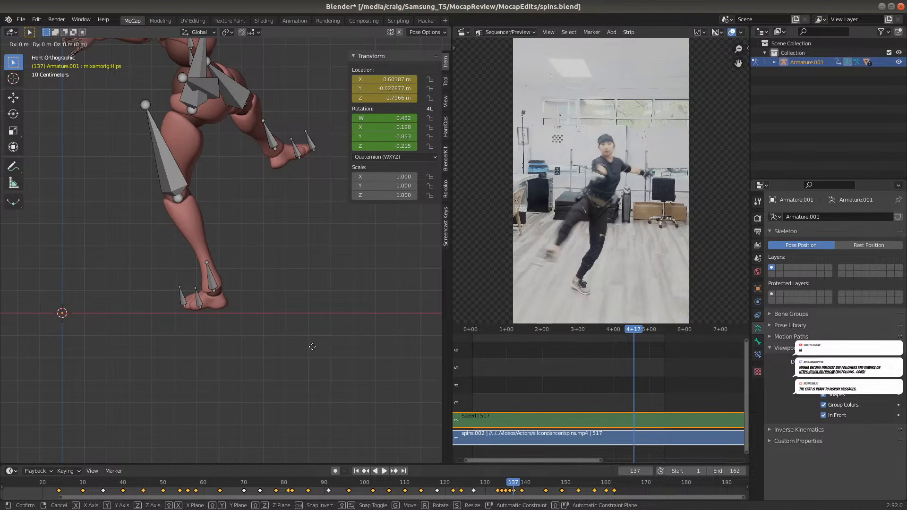
left_click(306, 354)
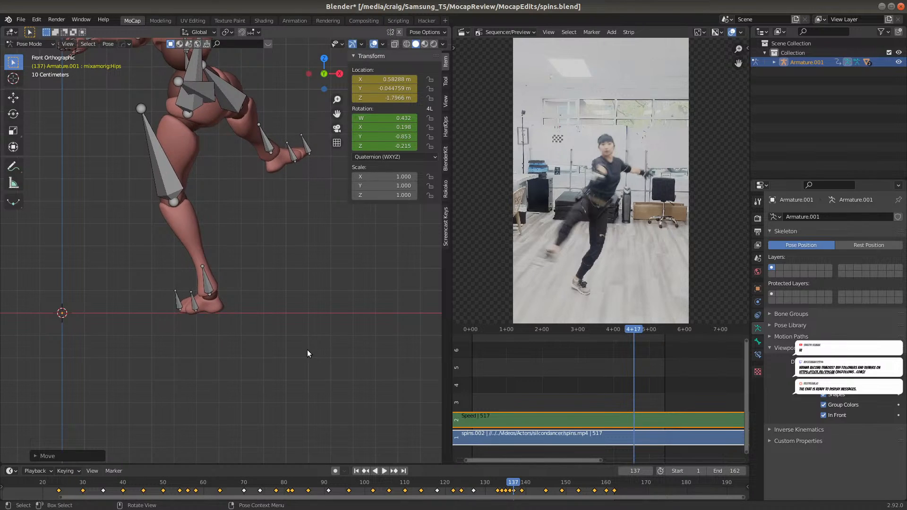
key("i")
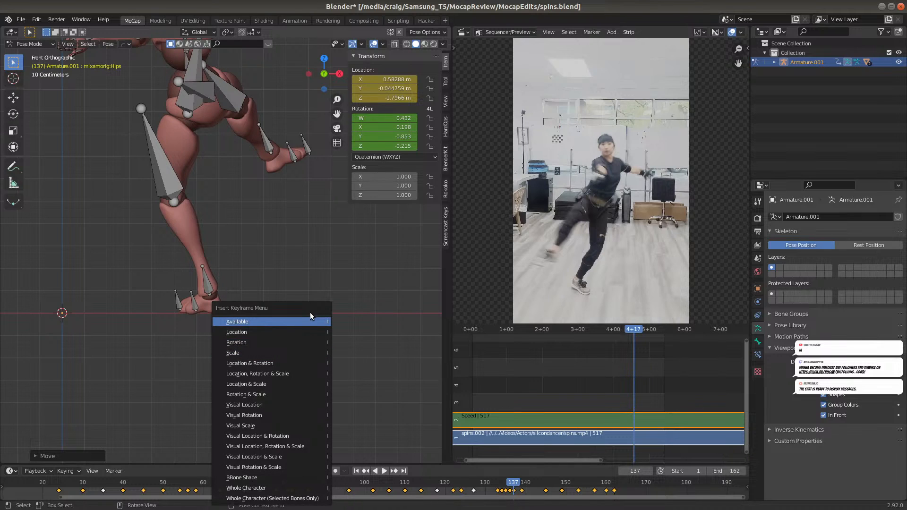
left_click(305, 331)
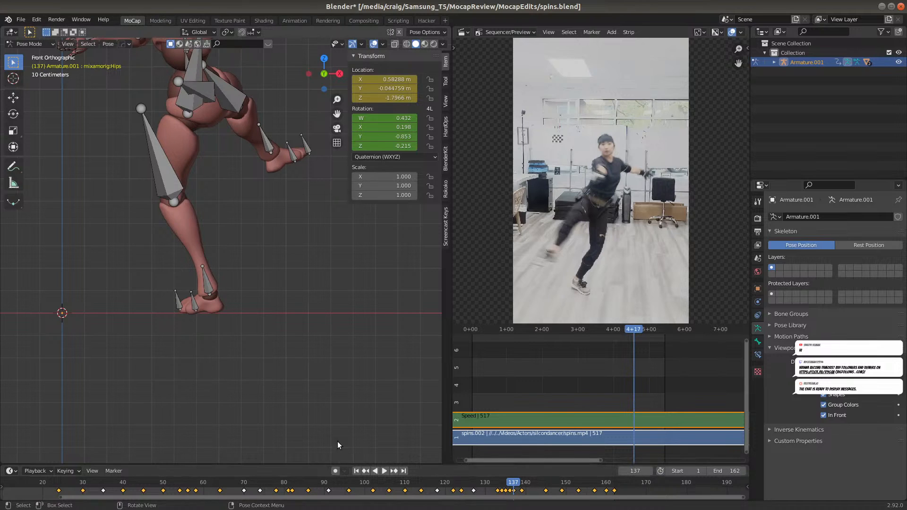
In the right view, move the Hips bone back and down at frame 139 to plant the supporting foot, and insert a Location keyframe
key("KP_3")
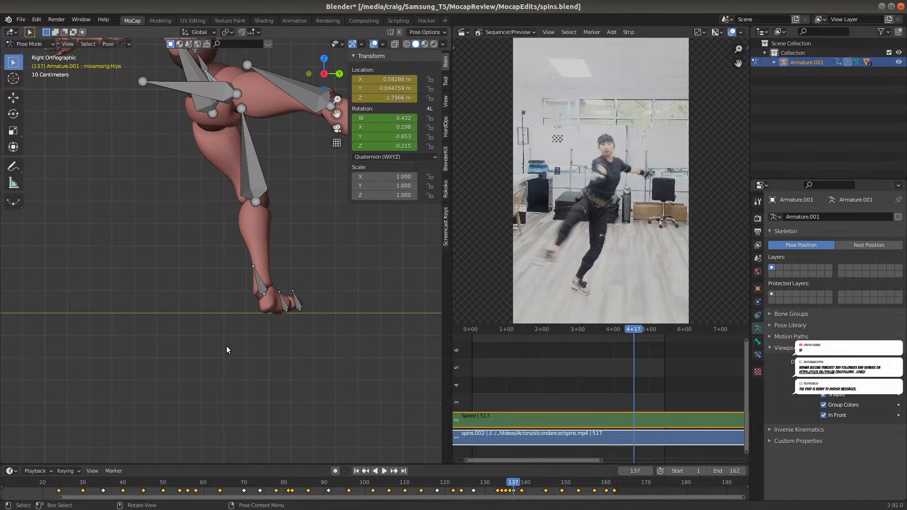
left_click(509, 482)
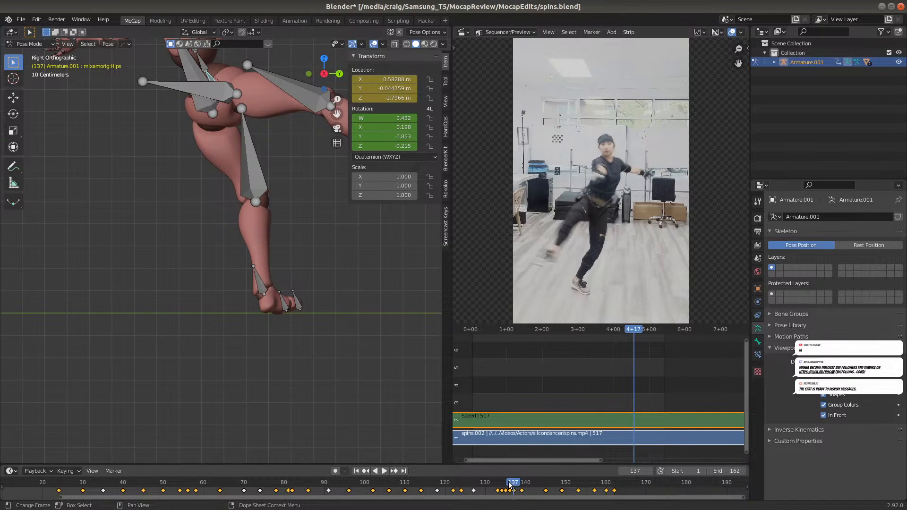
left_click_drag(508, 484, 514, 482)
left_click_drag(513, 482, 521, 480)
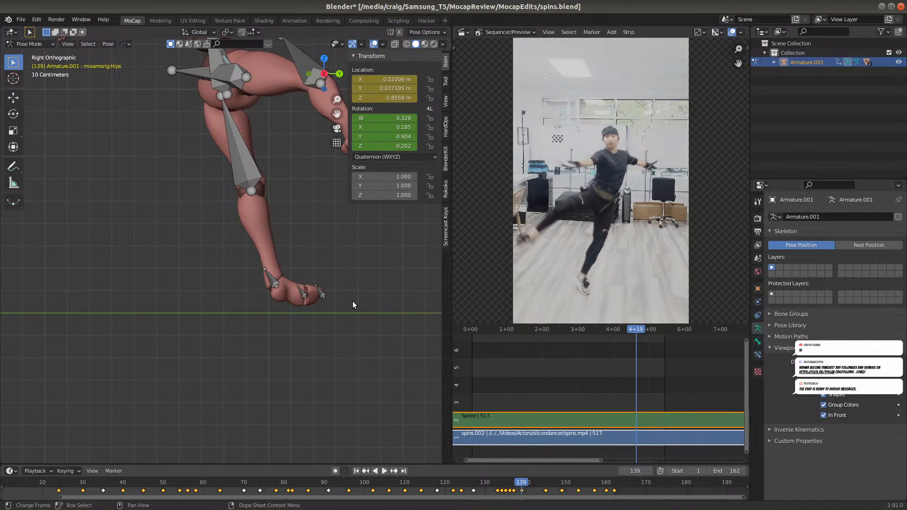
key("g")
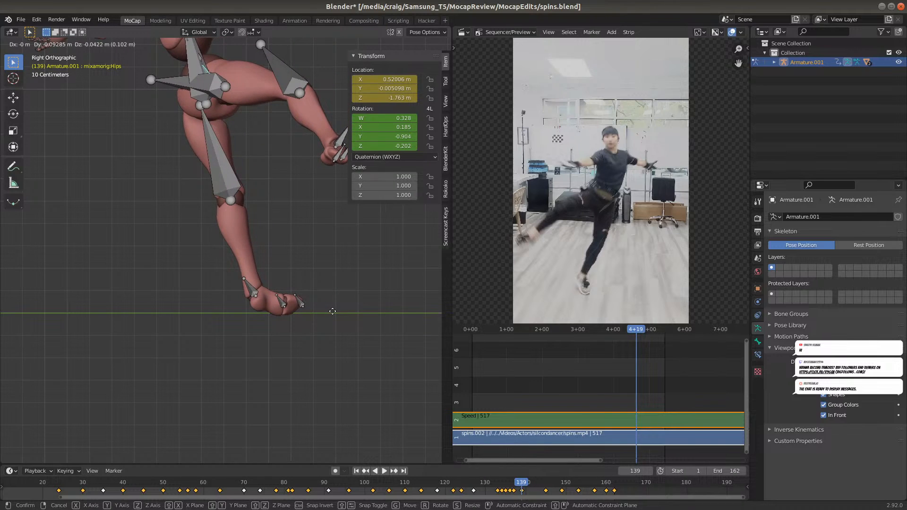
left_click(332, 313)
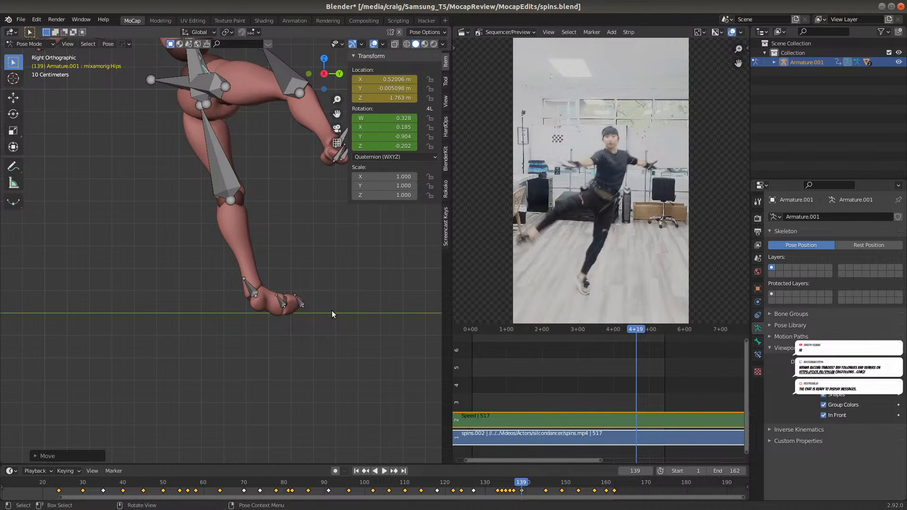
key("i")
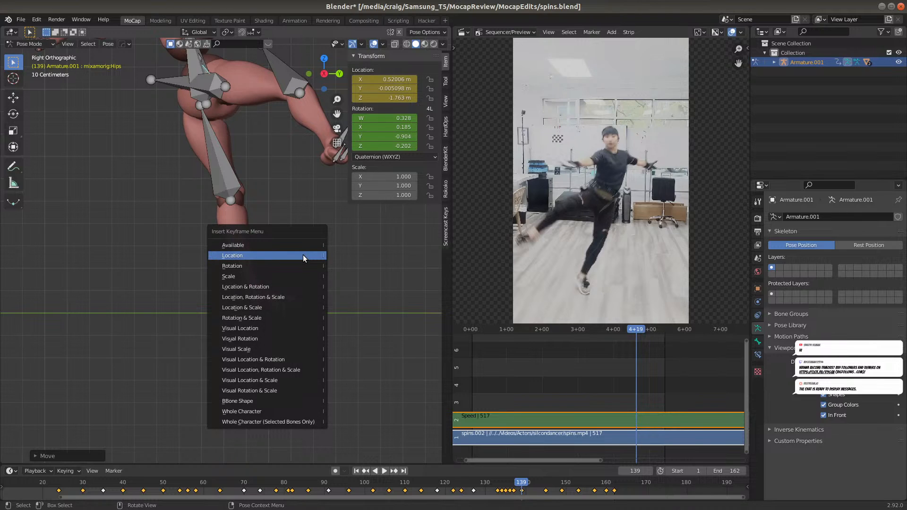
left_click(302, 255)
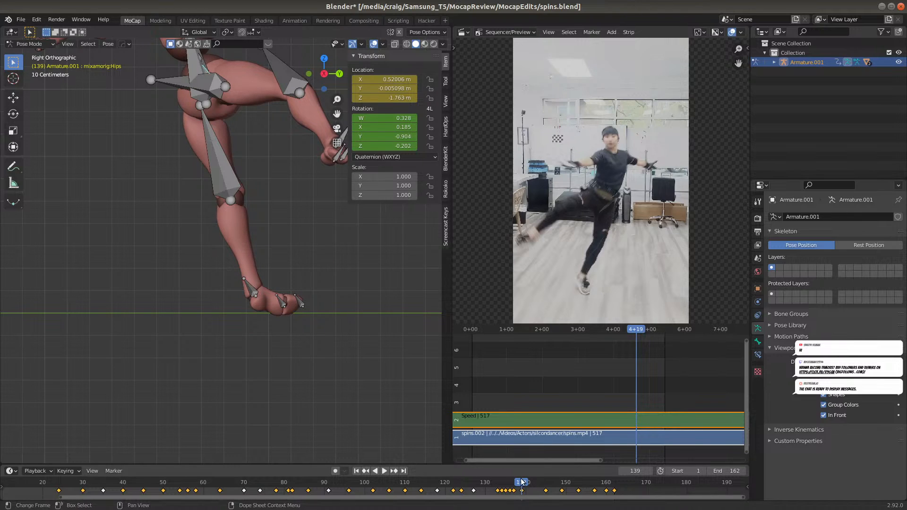
Move the Hips bone about 0.16 m along global Y at frame 130 to keep the supporting foot in place, and insert a Location keyframe
left_click_drag(516, 485, 545, 476)
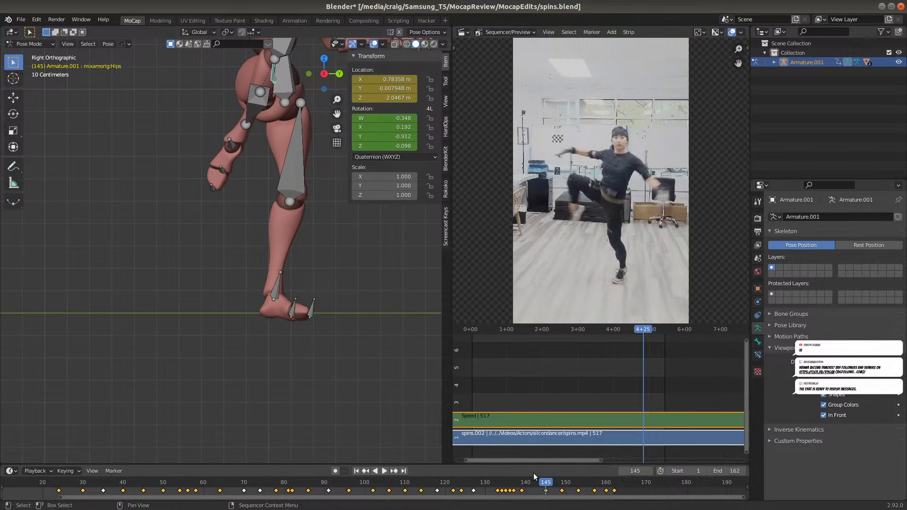
left_click_drag(528, 481, 462, 469)
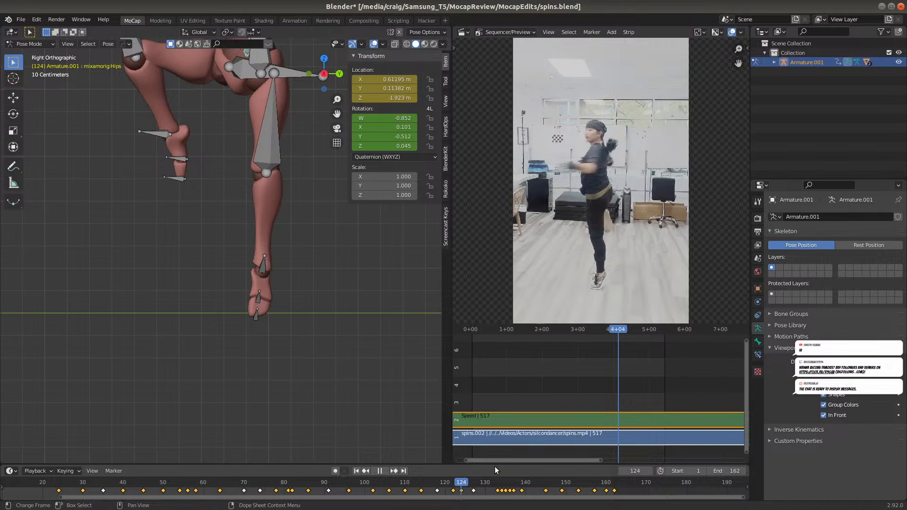
left_click_drag(484, 463, 486, 483)
key("g")
key("y")
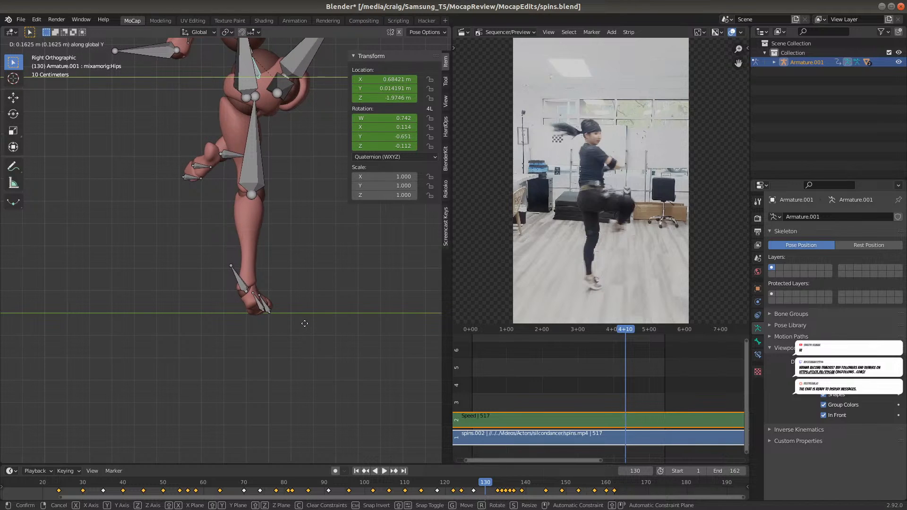
left_click(303, 325)
key("i")
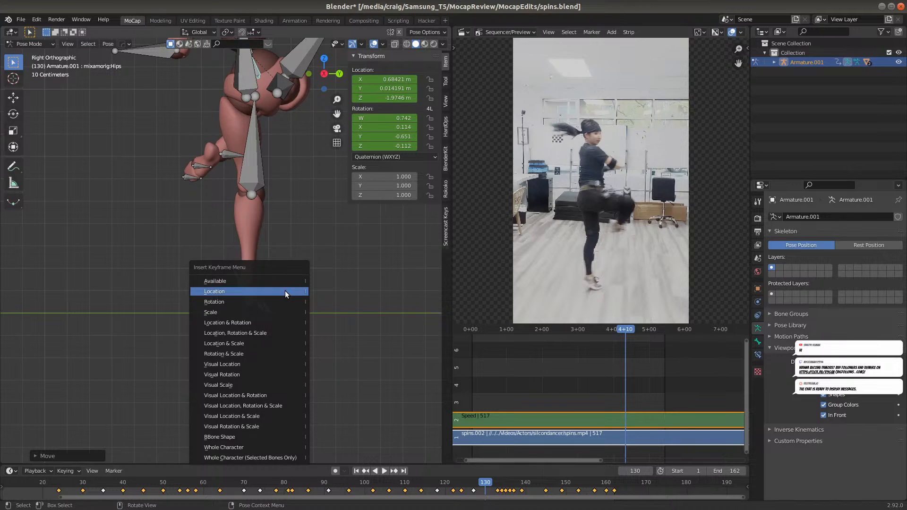
left_click(285, 291)
Review the spin between about frames 120 and 141, checking the supporting foot from the back view against the reference video
key("shift+ctrl+space")
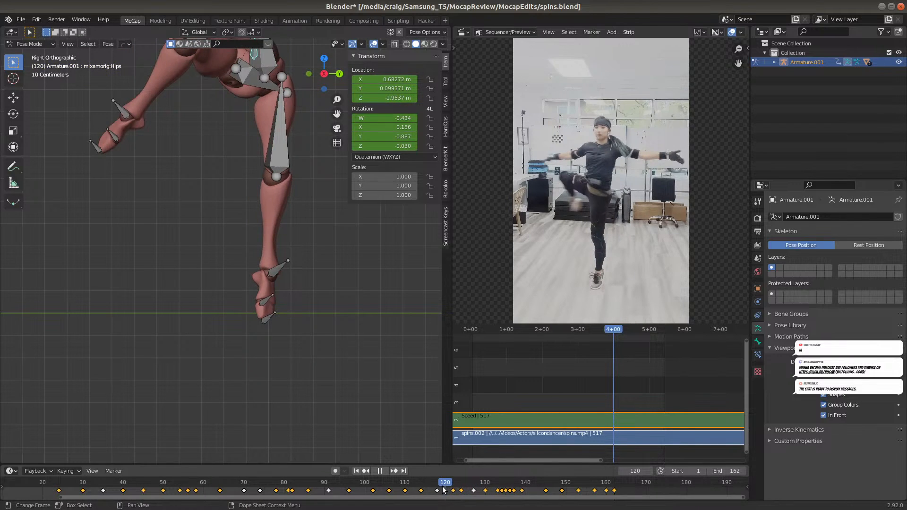
left_click_drag(474, 489, 456, 483)
key("ctrl+KP_1")
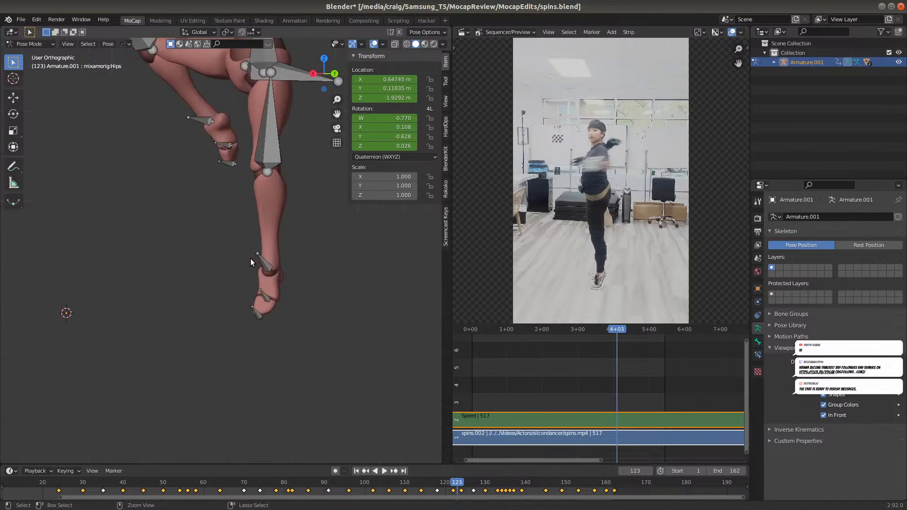
key("space")
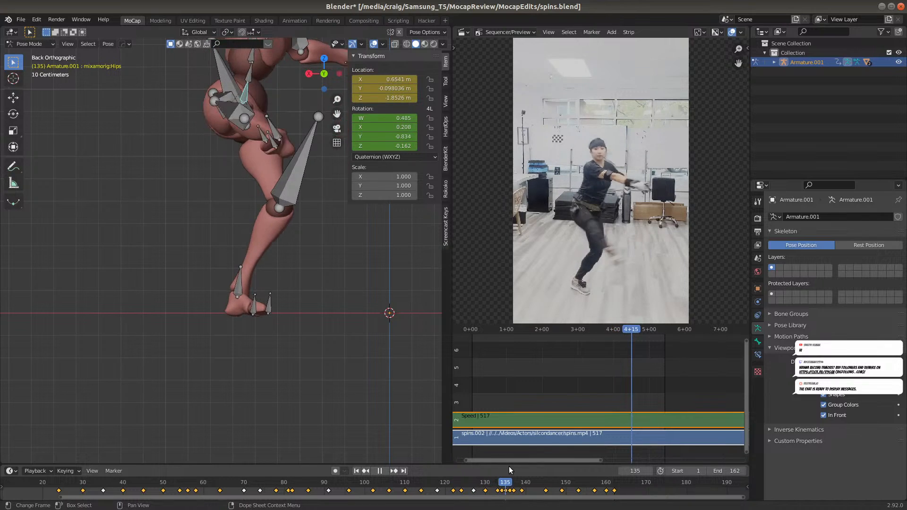
left_click_drag(533, 459, 511, 459)
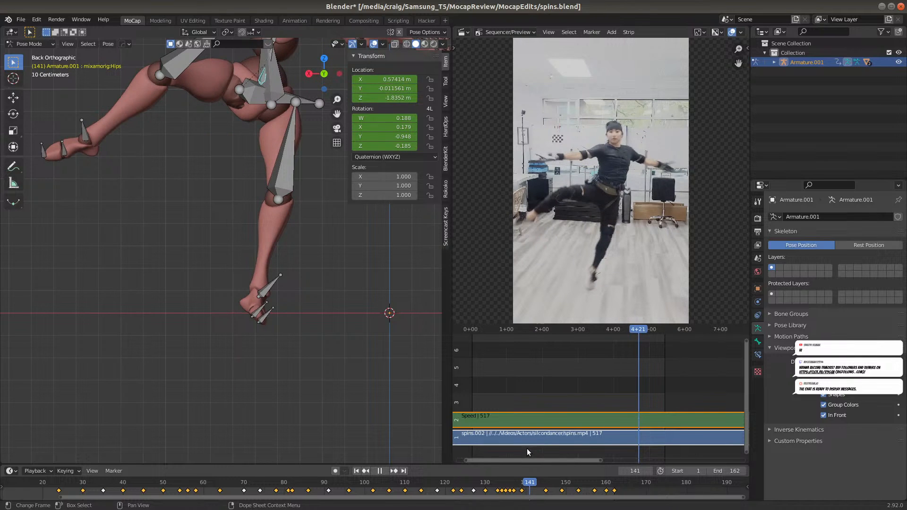
left_click_drag(517, 453, 513, 454)
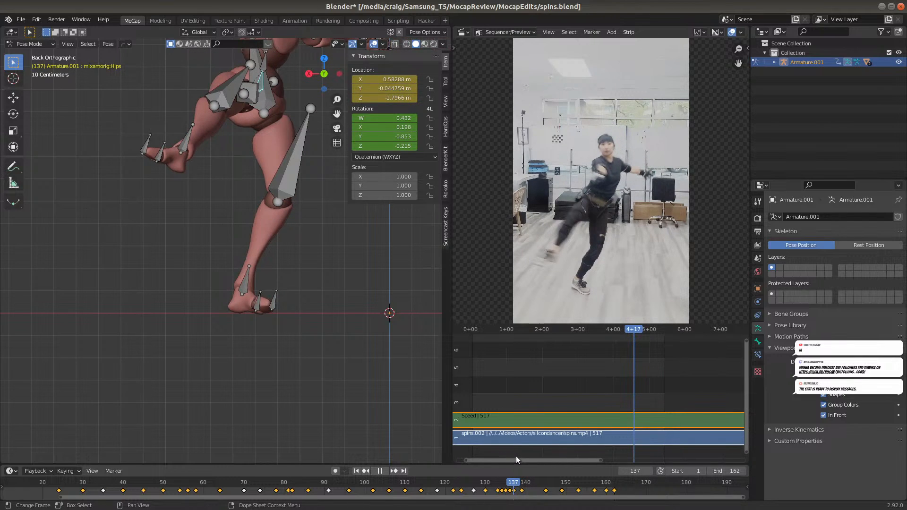
left_click_drag(524, 452, 513, 459)
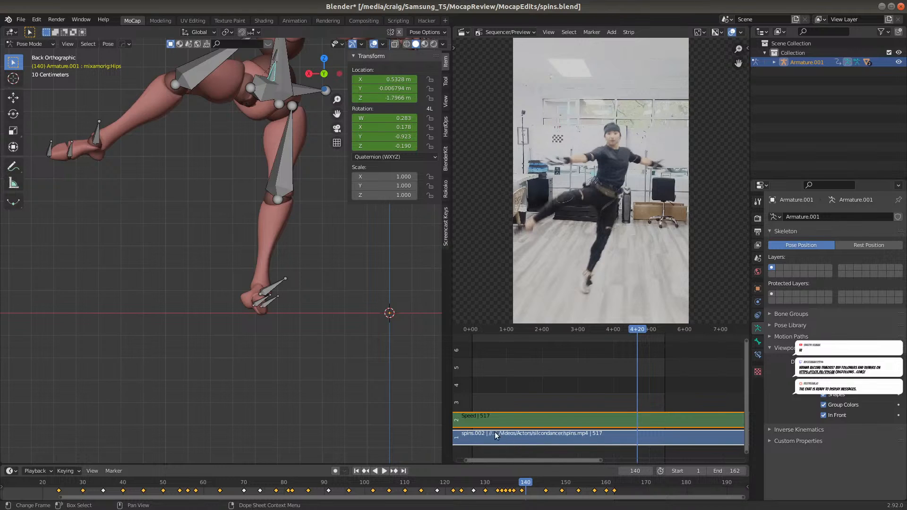
Select the LeftFoot bone at frame 137 and insert a Rotation keyframe
left_click(513, 484)
left_click(255, 284)
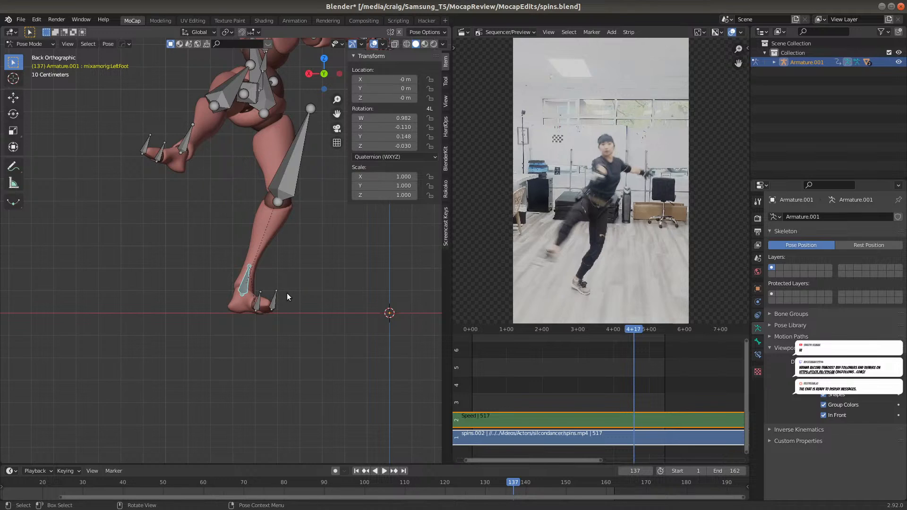
key("i")
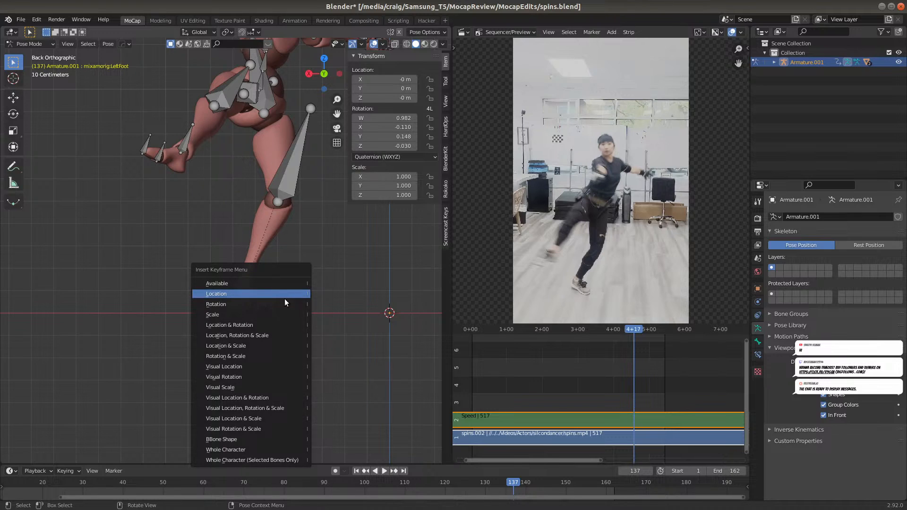
left_click(285, 304)
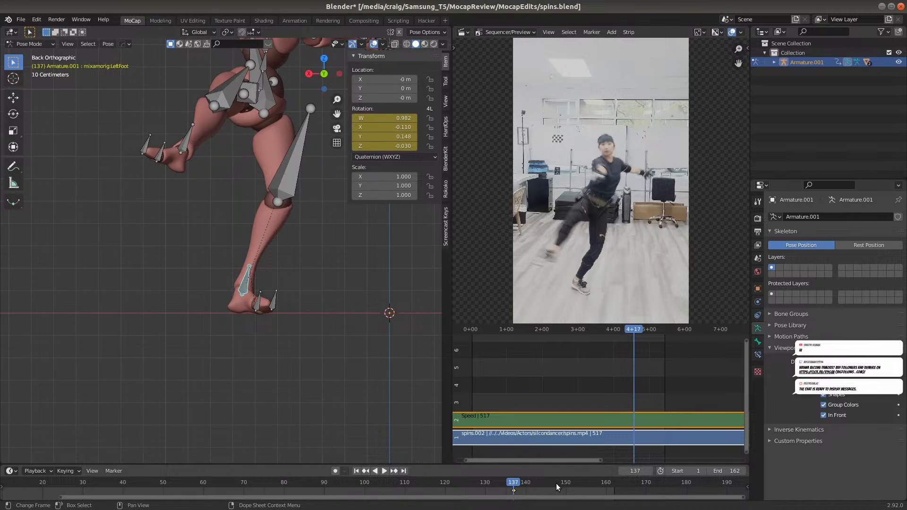
Insert a Rotation keyframe on the LeftFoot bone at frame 151, and return to around frame 138 to check the foot's motion
left_click_drag(559, 484, 548, 481)
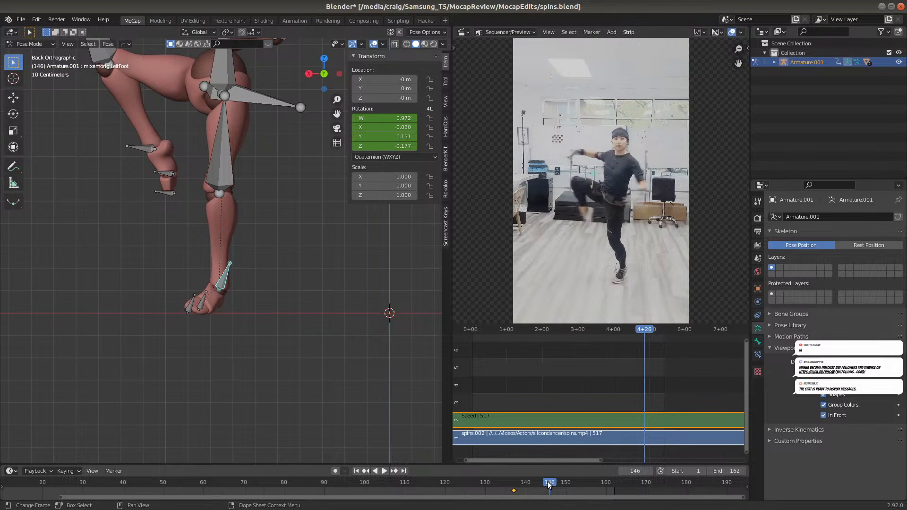
key("shift+ctrl+space")
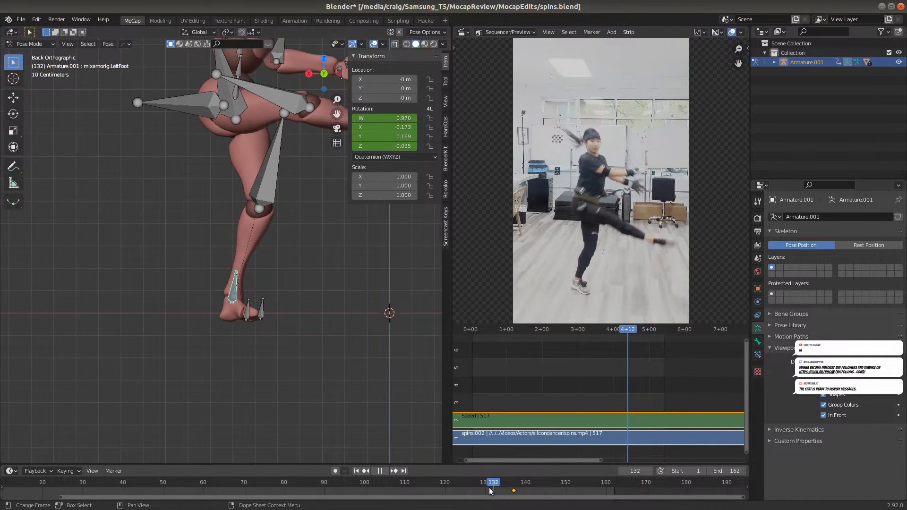
left_click_drag(506, 489, 601, 474)
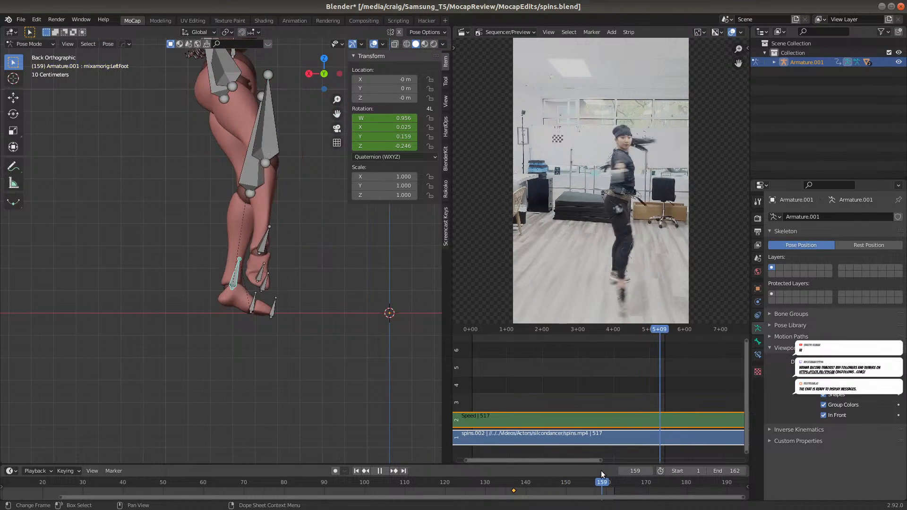
key("shift+ctrl+space")
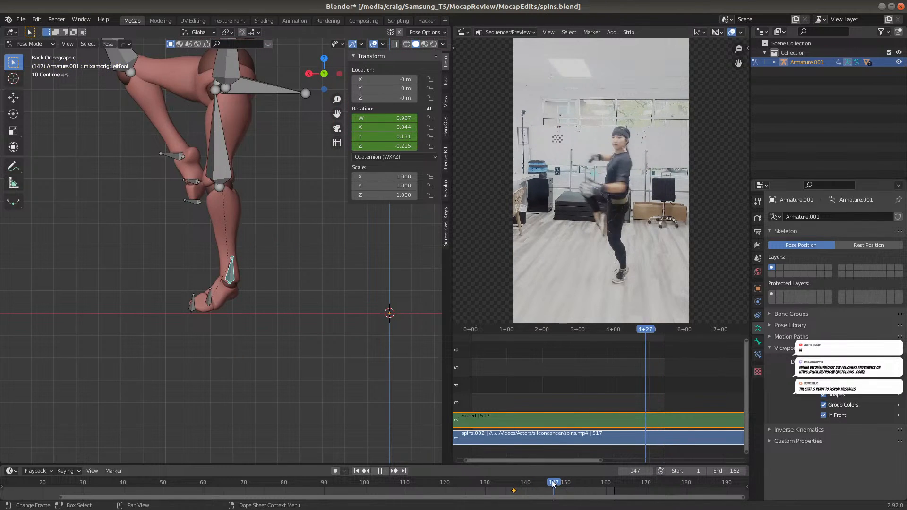
left_click_drag(545, 480, 571, 482)
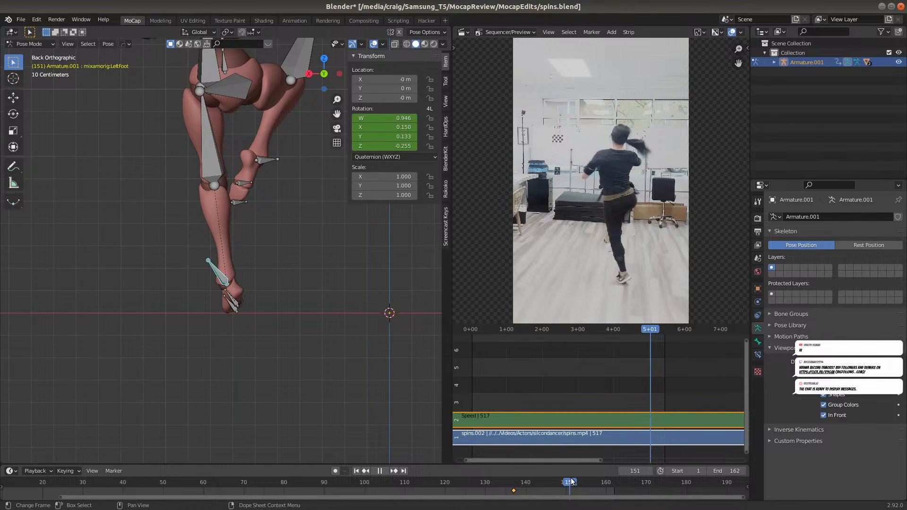
key("i")
left_click(325, 323)
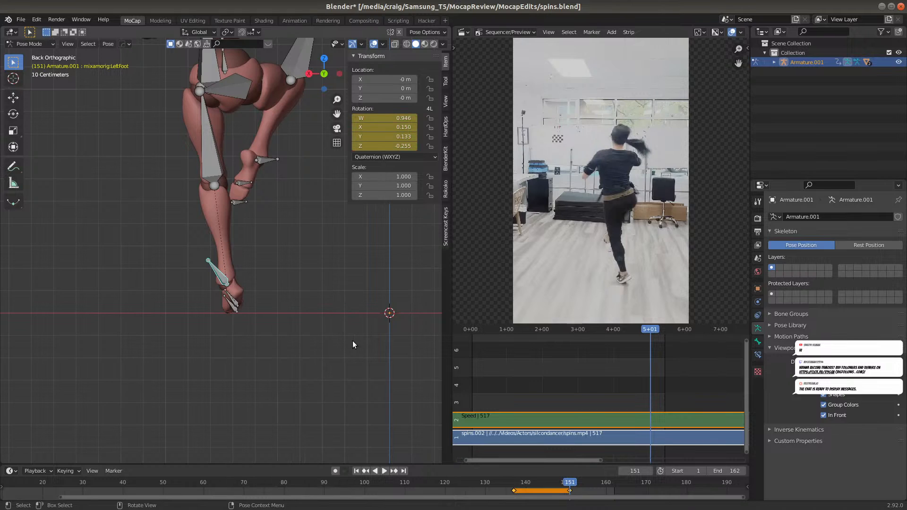
left_click(535, 478)
key("space")
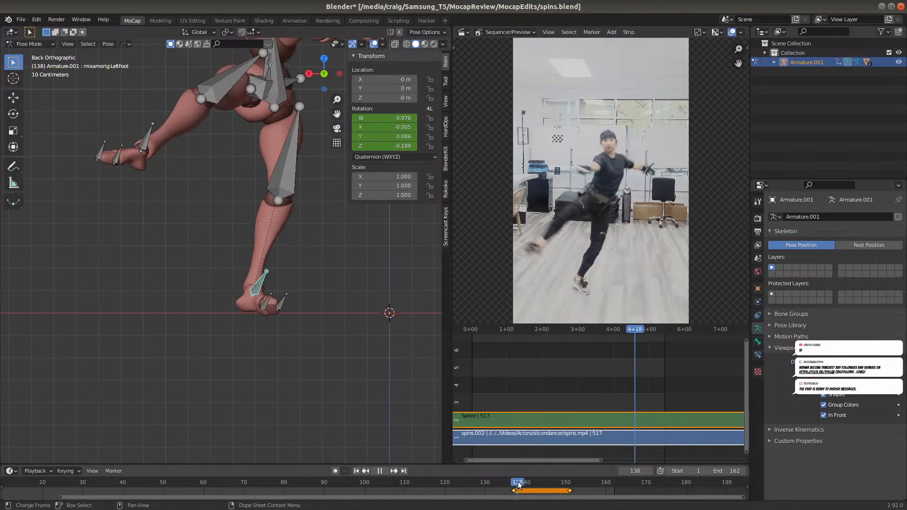
key("space")
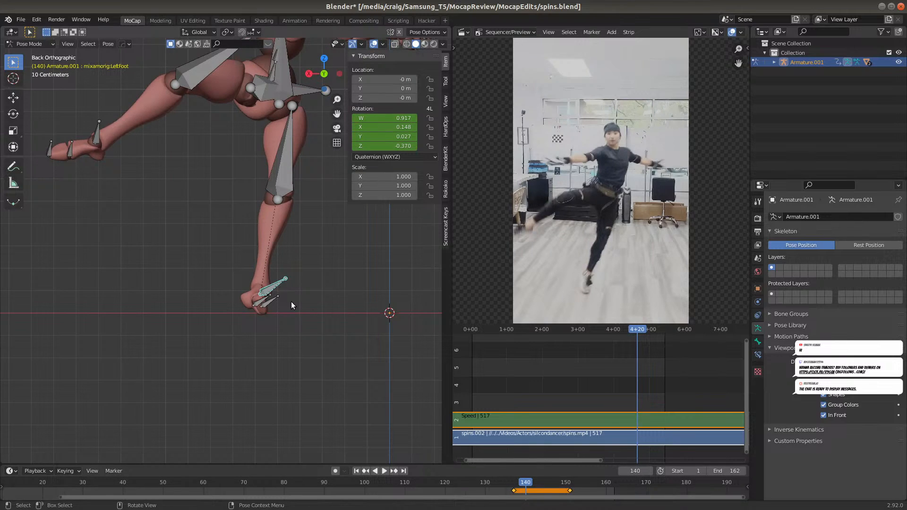
key("r")
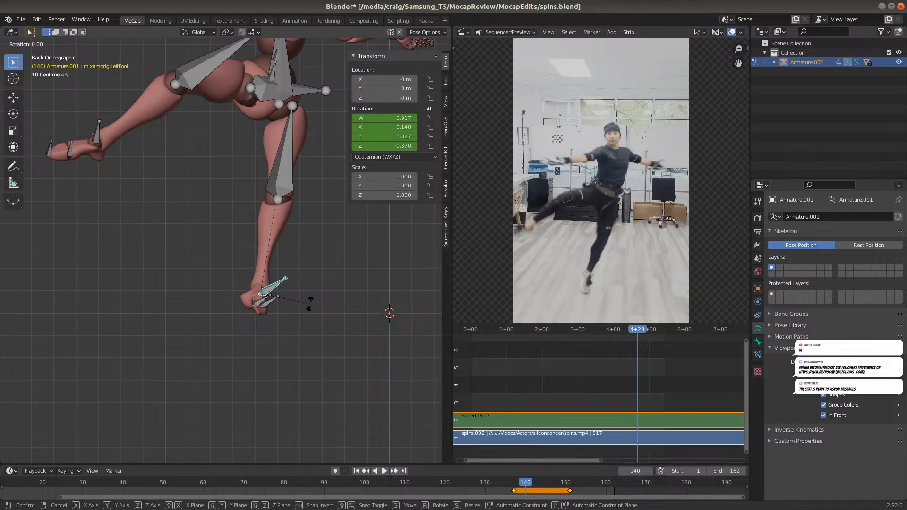
key("x")
key("x")
key("y")
key("y")
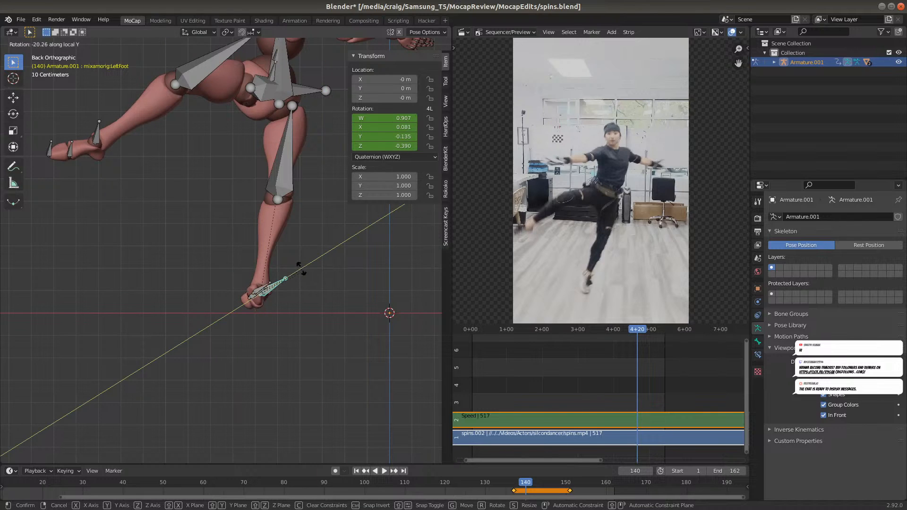
key("z")
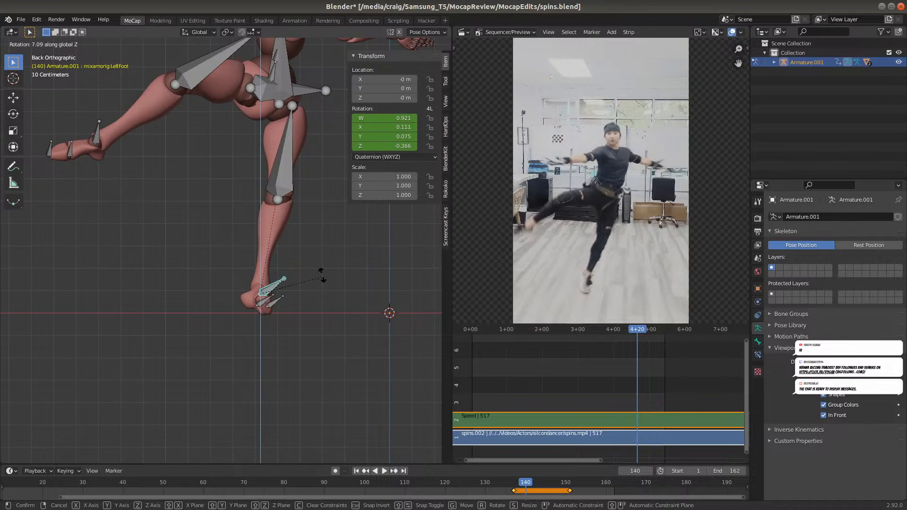
left_click(318, 279)
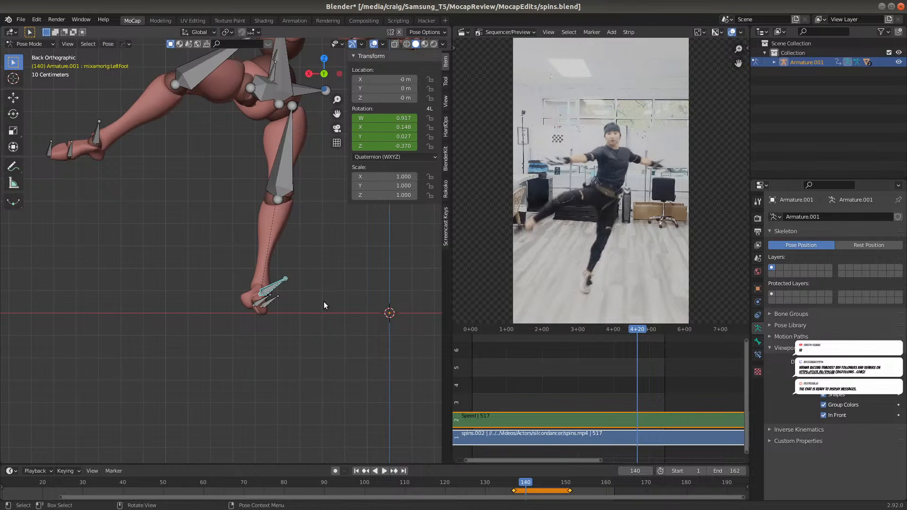
key("r")
key("y")
key("y")
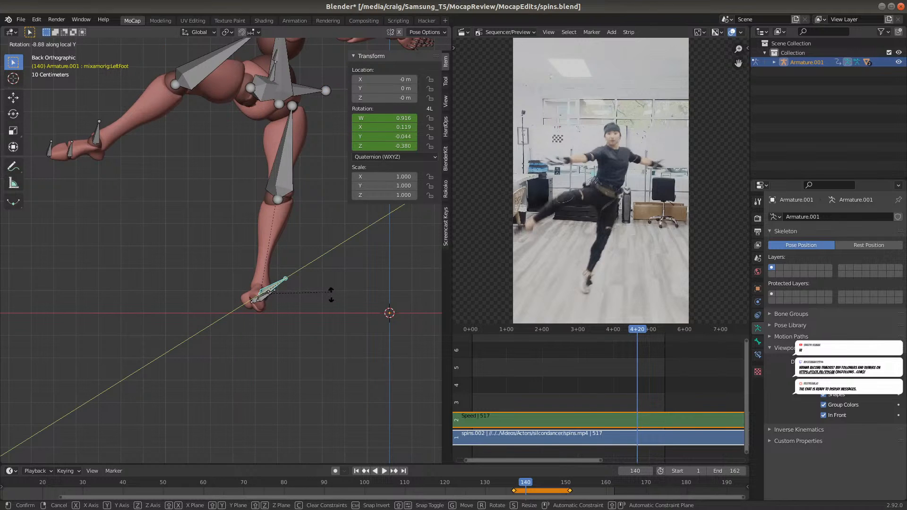
right_click(343, 307)
Rotate the LeftFoot bone about its local Z axis at frame 140 to a quaternion Z of about -0.068, and insert a Rotation keyframe
key("r")
key("z")
key("z")
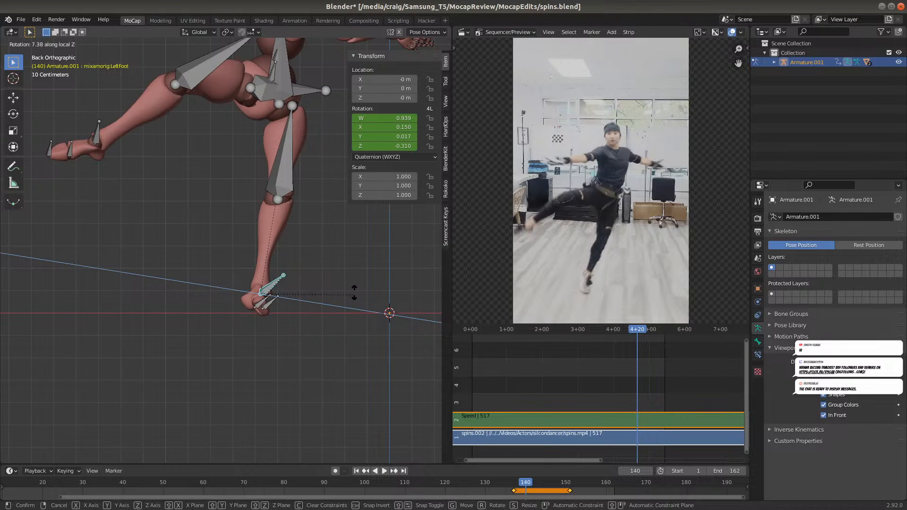
left_click(359, 260)
middle_click_drag(360, 260, 305, 273)
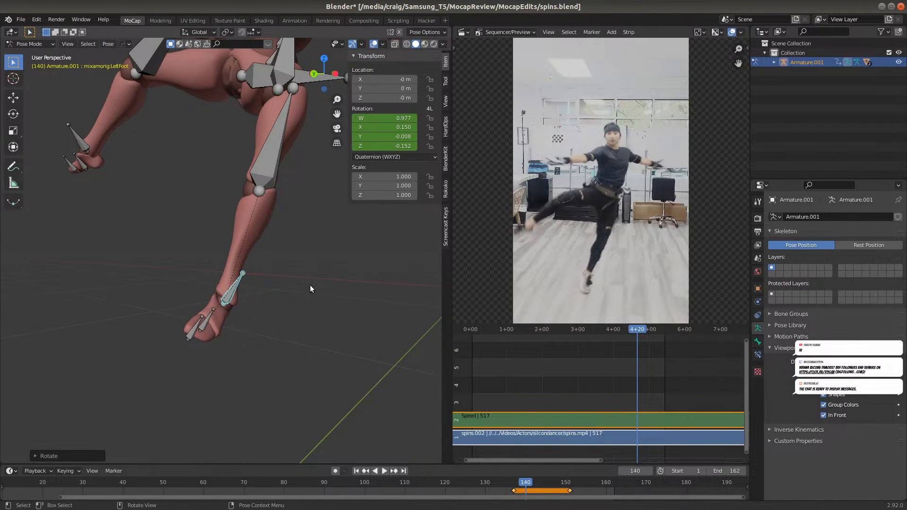
key("r")
key("z")
key("z")
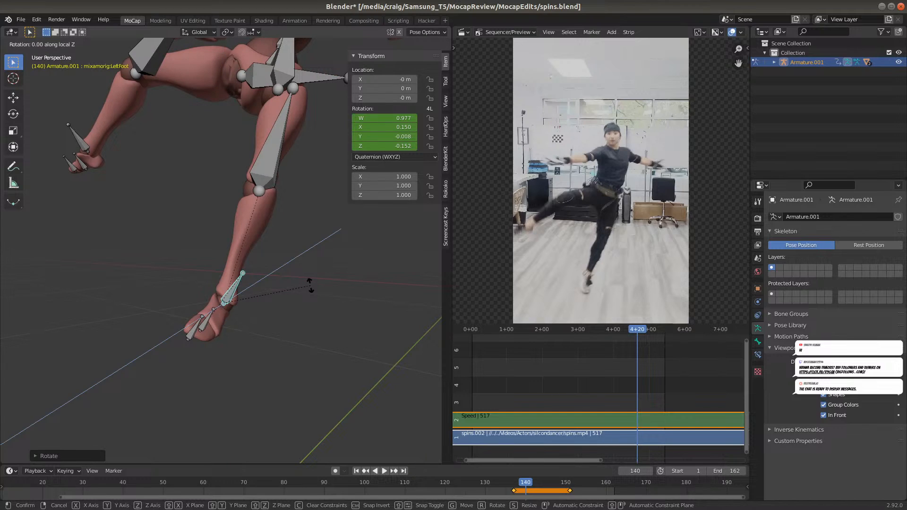
left_click(308, 270)
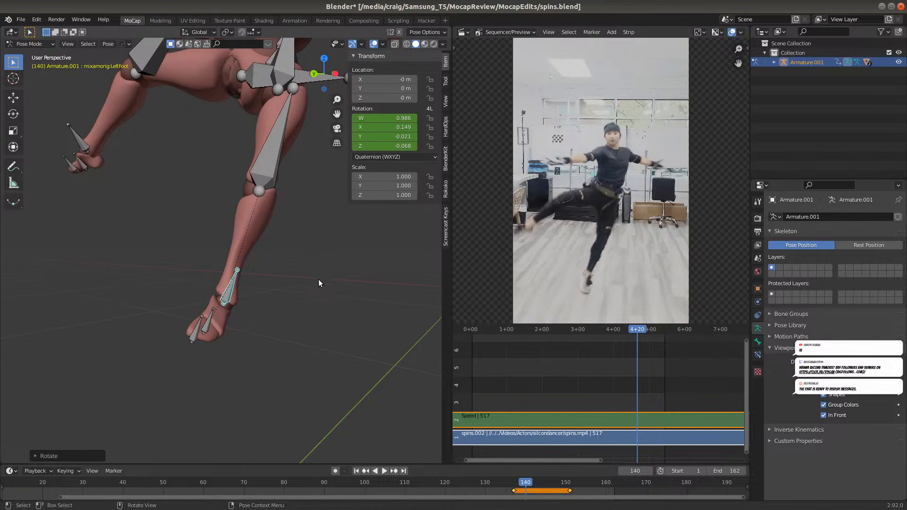
key("i")
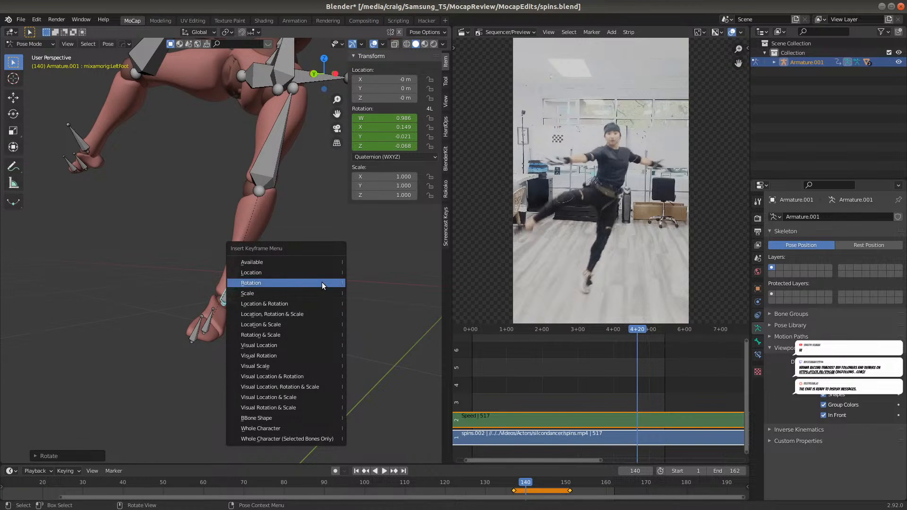
left_click(321, 282)
left_click(523, 482)
left_click_drag(523, 482, 568, 468)
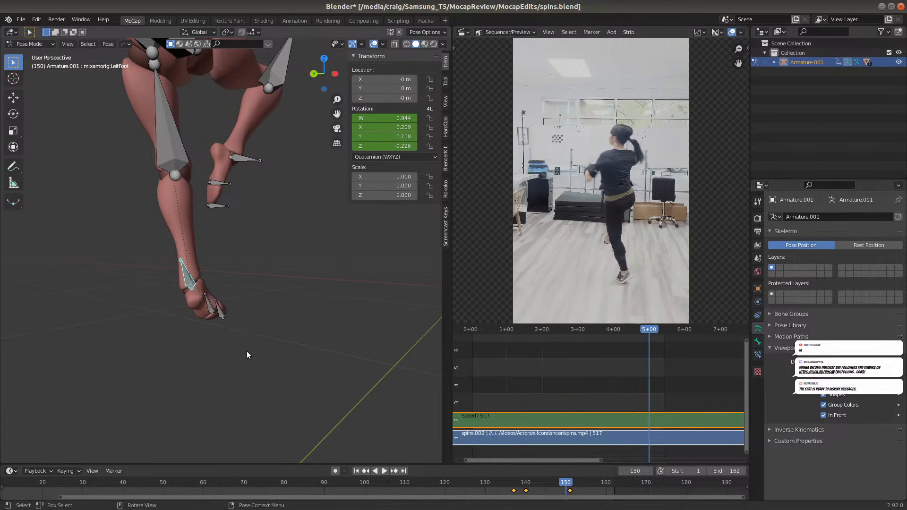
Select the Hips bone and, in the back view, move it about 0.078 m along X at frame 139, inserting a Location keyframe
left_click(480, 482)
middle_click_drag(211, 170, 240, 280, "shift")
left_click(234, 160)
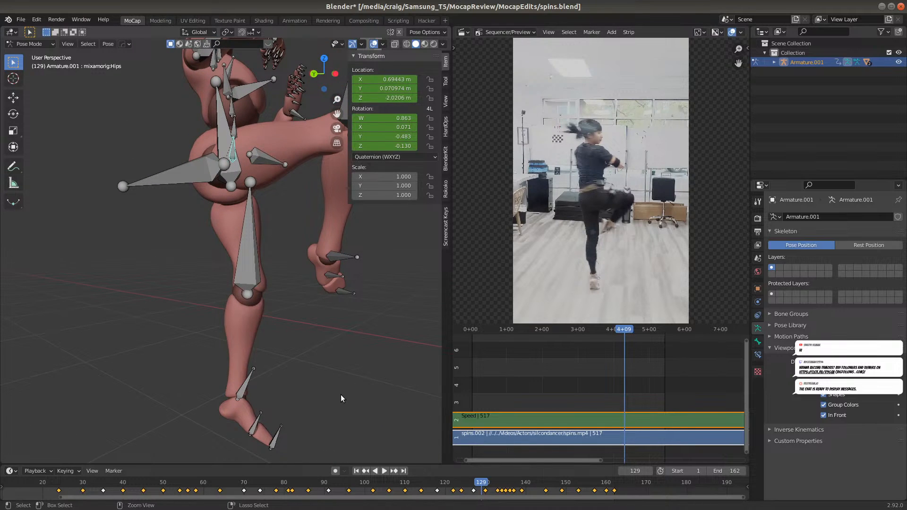
key("ctrl+KP_1")
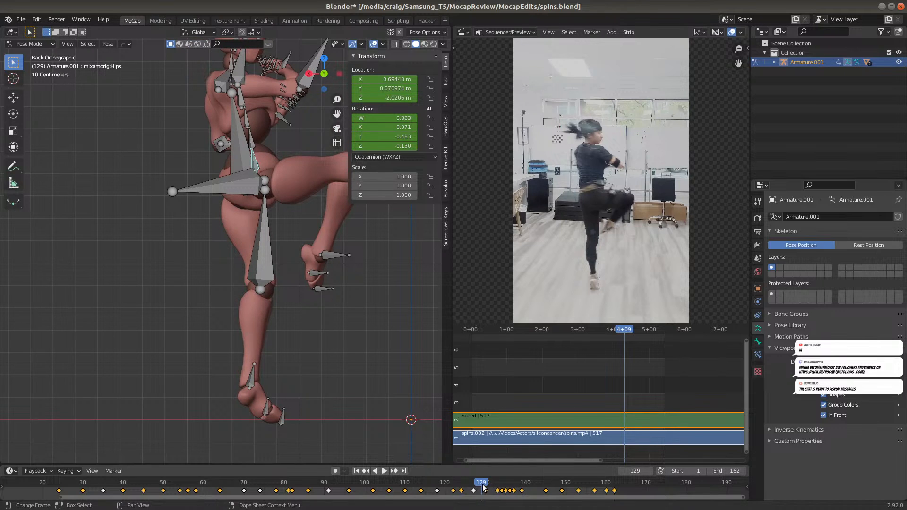
key("space")
left_click_drag(521, 478, 507, 494)
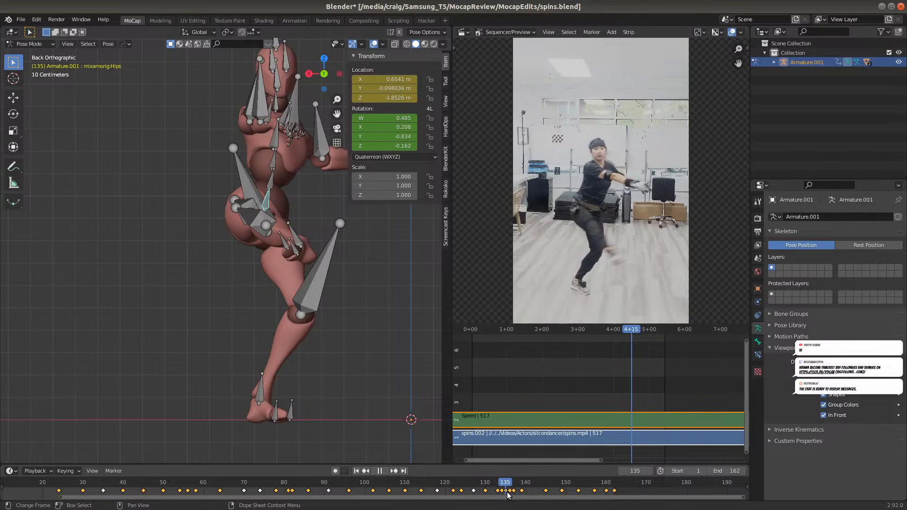
left_click_drag(508, 495, 521, 491)
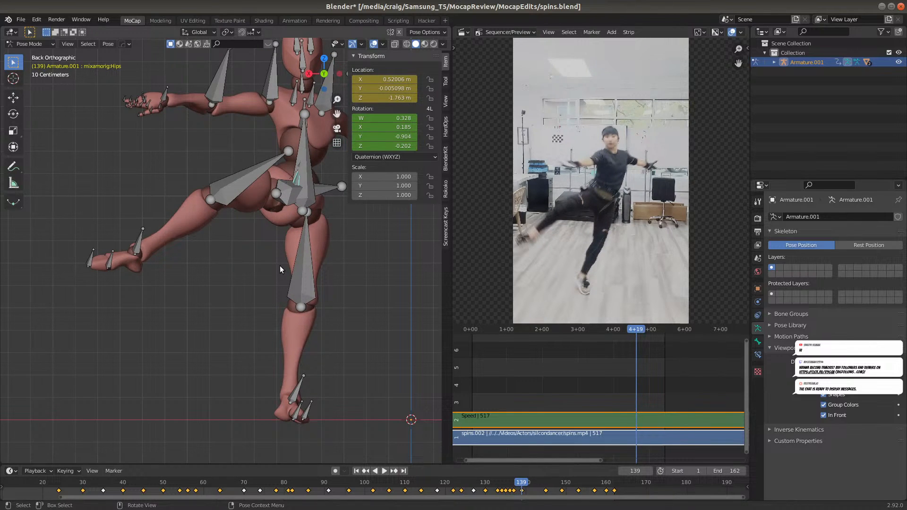
key("g")
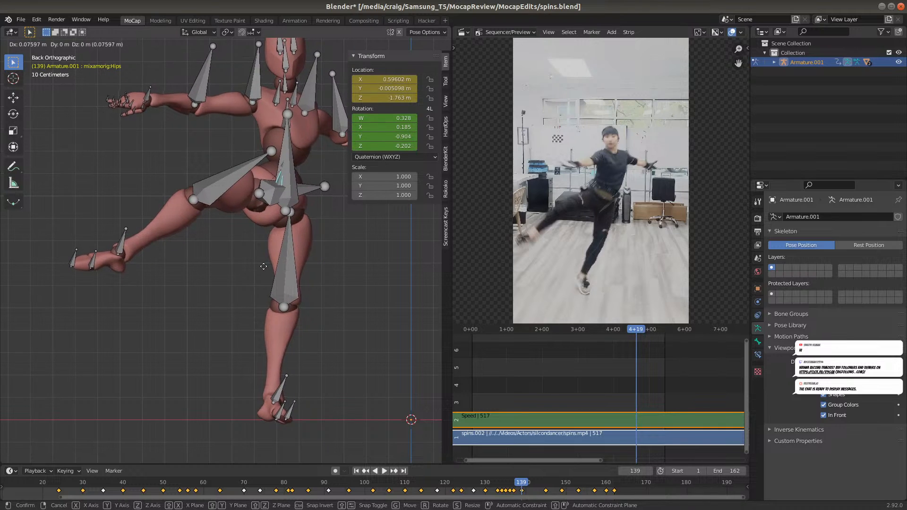
left_click(263, 266)
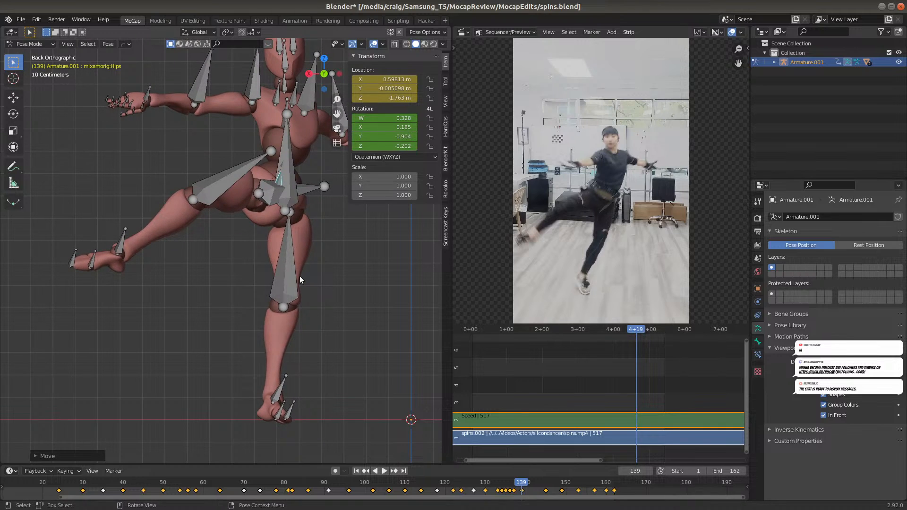
key("i")
left_click(287, 265)
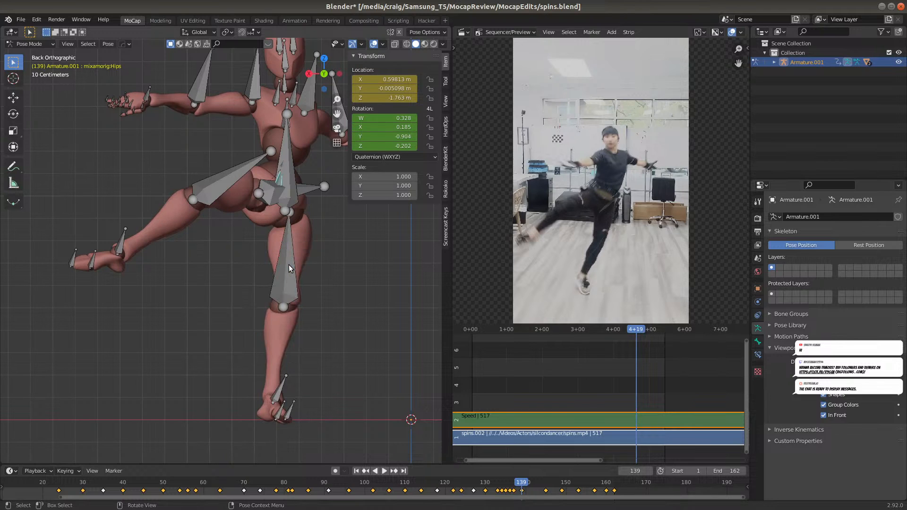
Try moving the Hips bone about -0.186 m in X and 0.023 m in Z at frame 145, comparing the foot with frame 139
key("space")
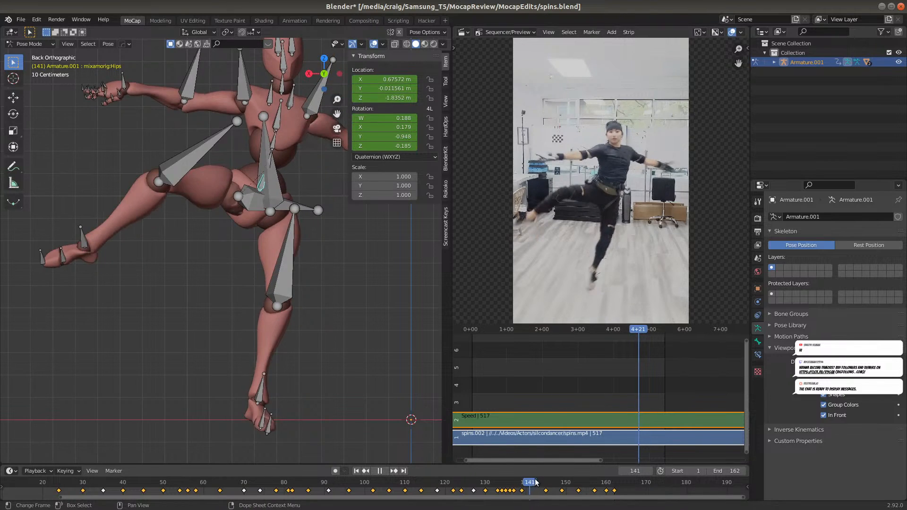
key("Escape")
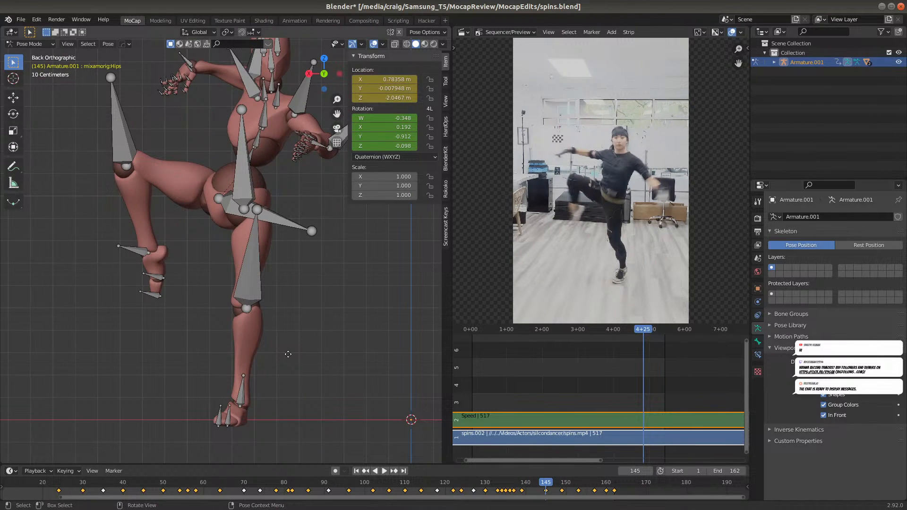
key("g")
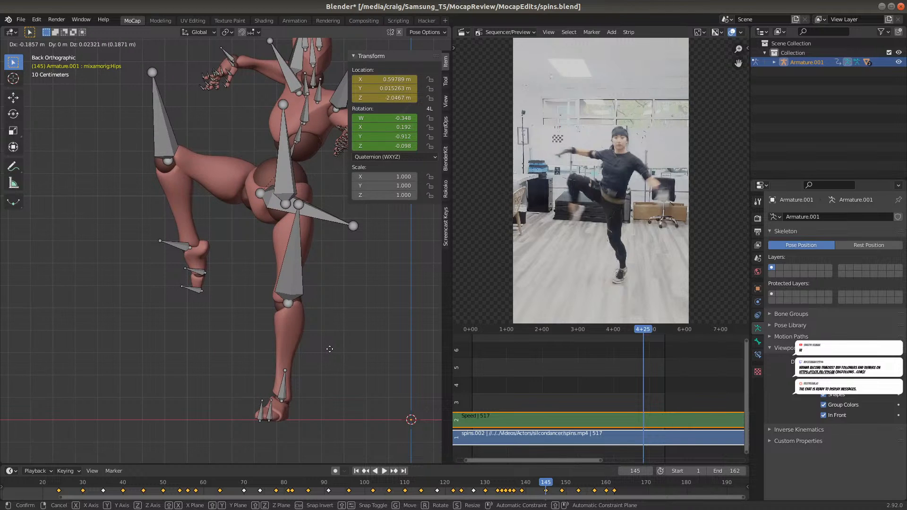
left_click(328, 351)
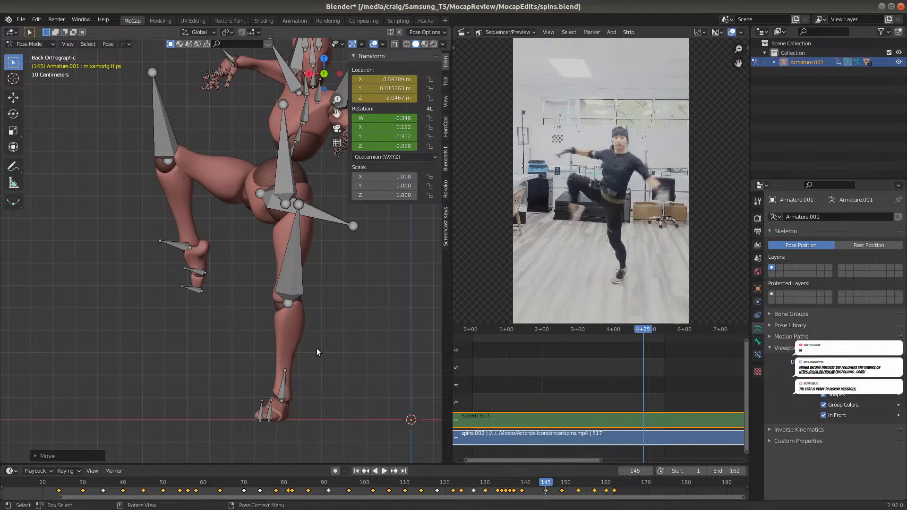
left_click(522, 486)
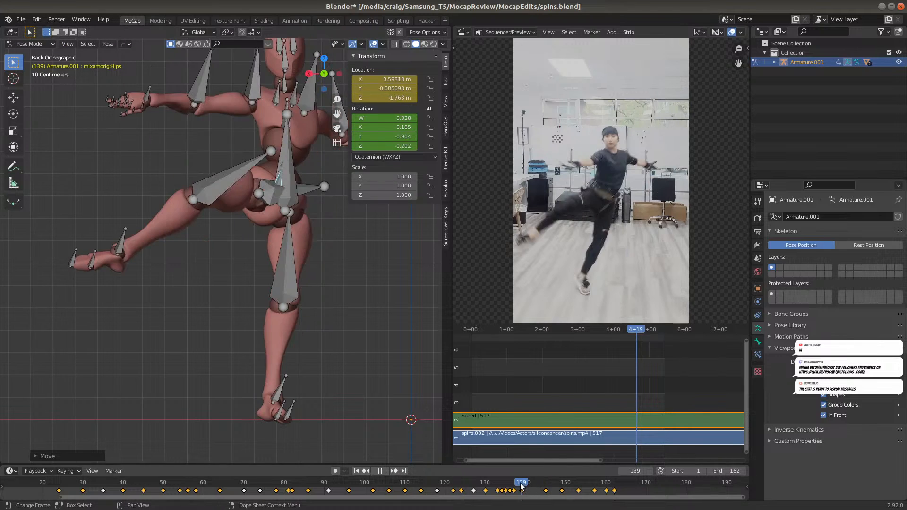
left_click(546, 482)
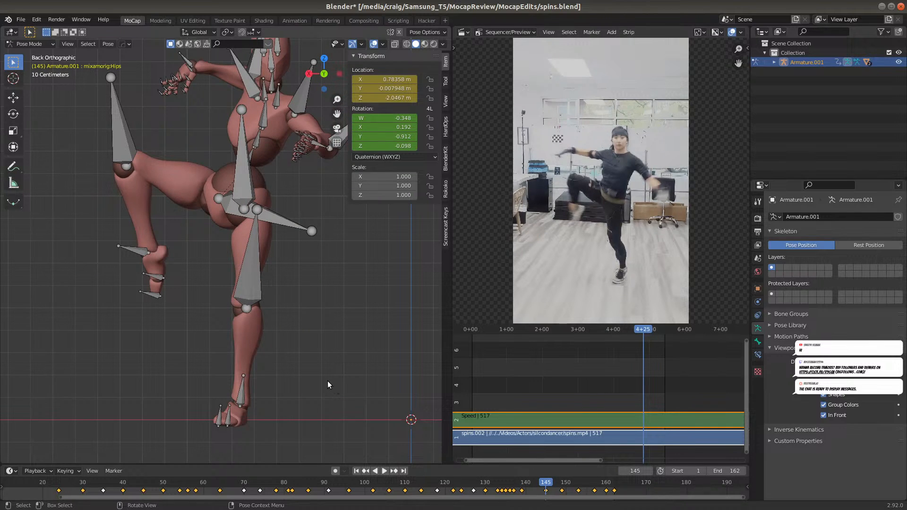
Move the Hips bone about -0.207 m along global X at frame 145, and insert Rotation and Location keyframes
key("g")
key("x")
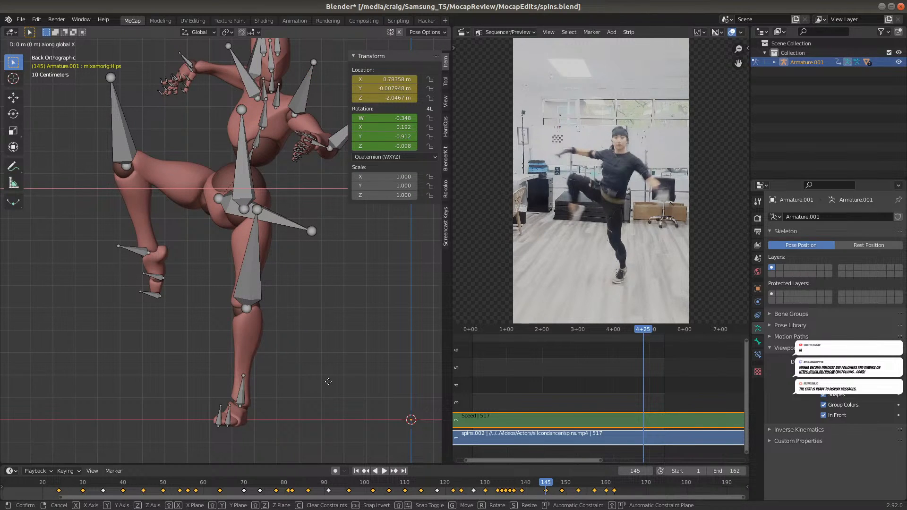
left_click(374, 382)
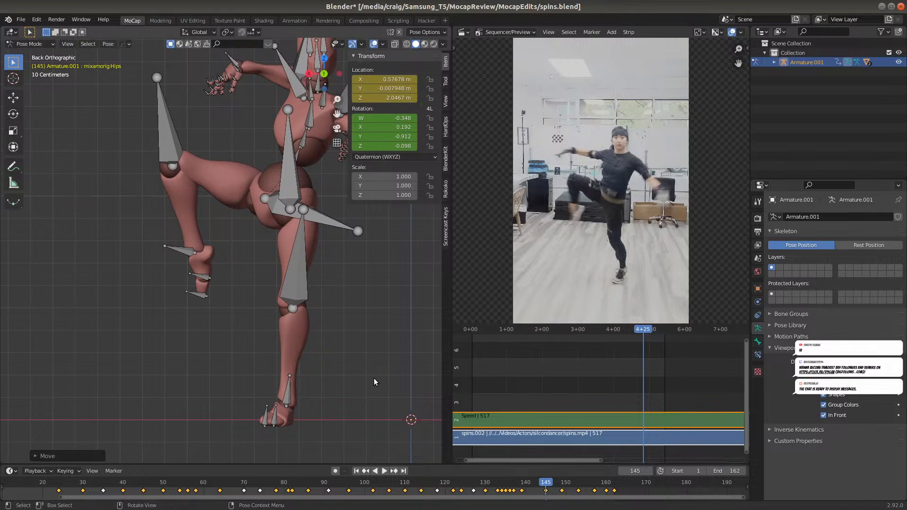
key("i")
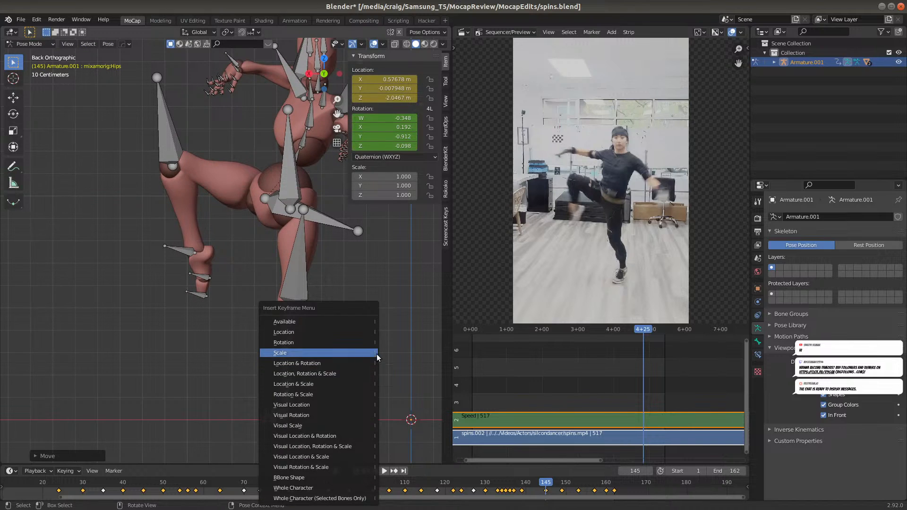
left_click(356, 342)
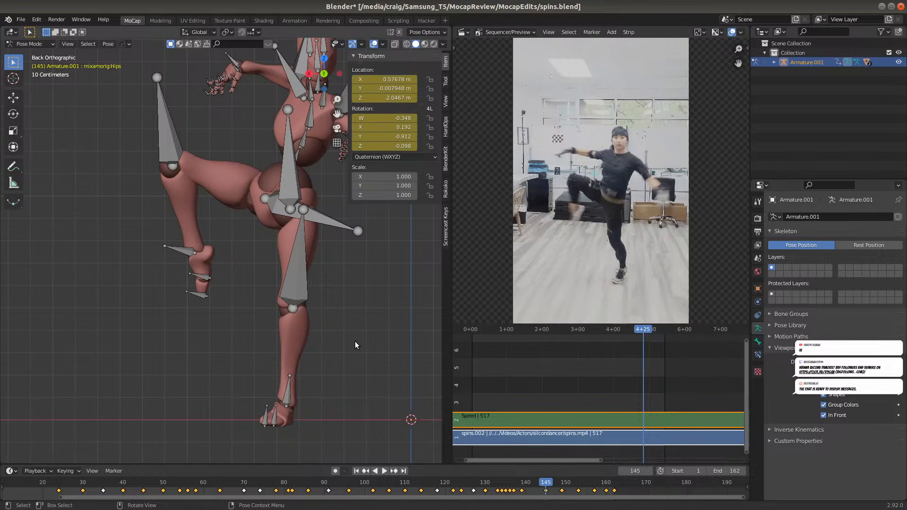
key("i")
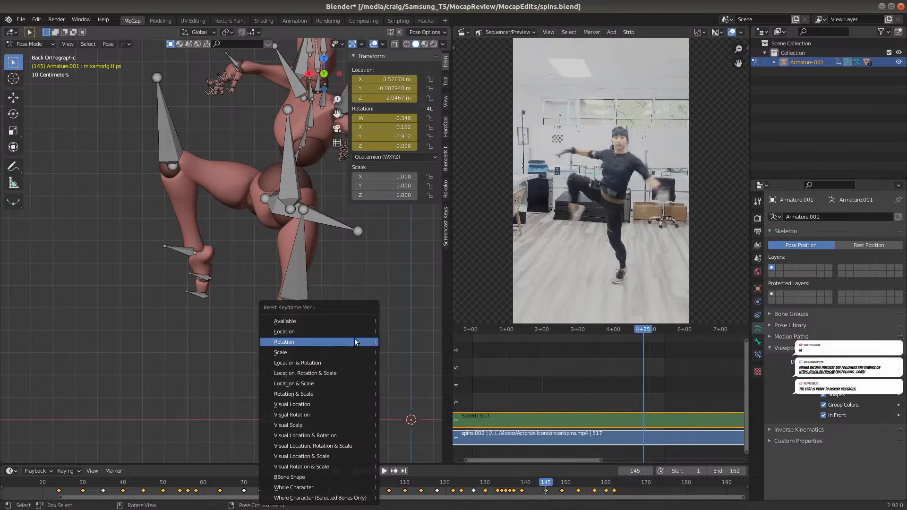
left_click(352, 329)
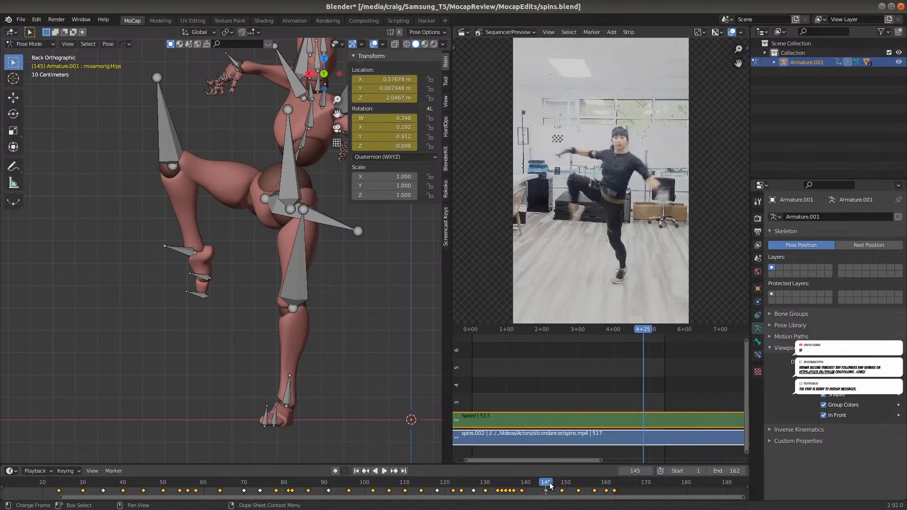
Move the Hips bone about 0.038 m up along global Z at frame 142, and insert a Location keyframe
left_click_drag(546, 485, 536, 502)
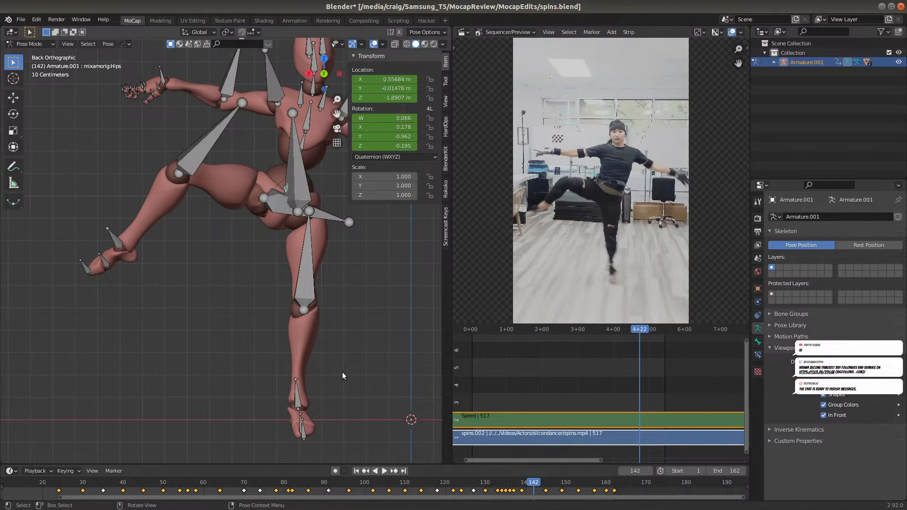
key("z")
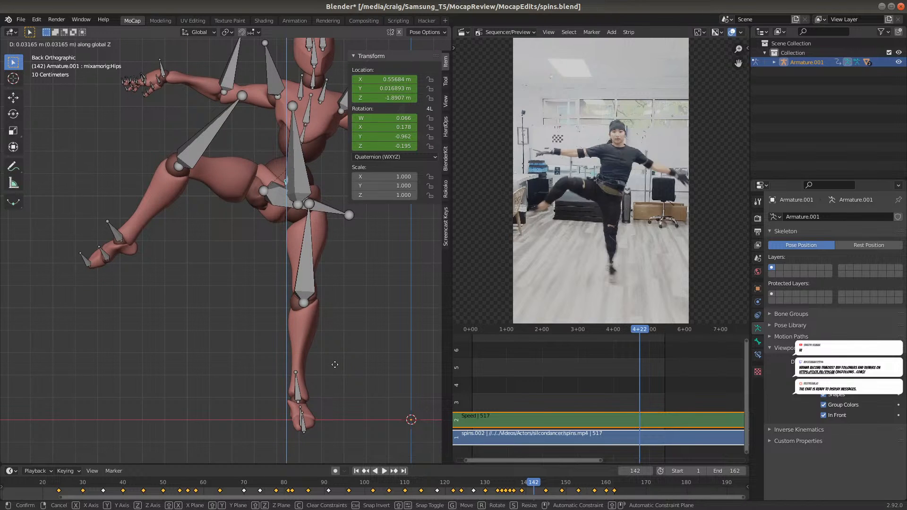
left_click(334, 365)
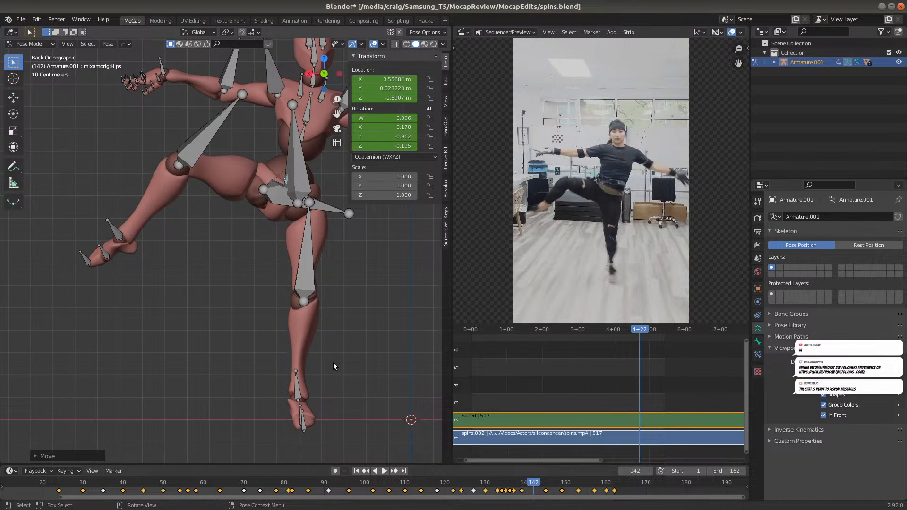
key("i")
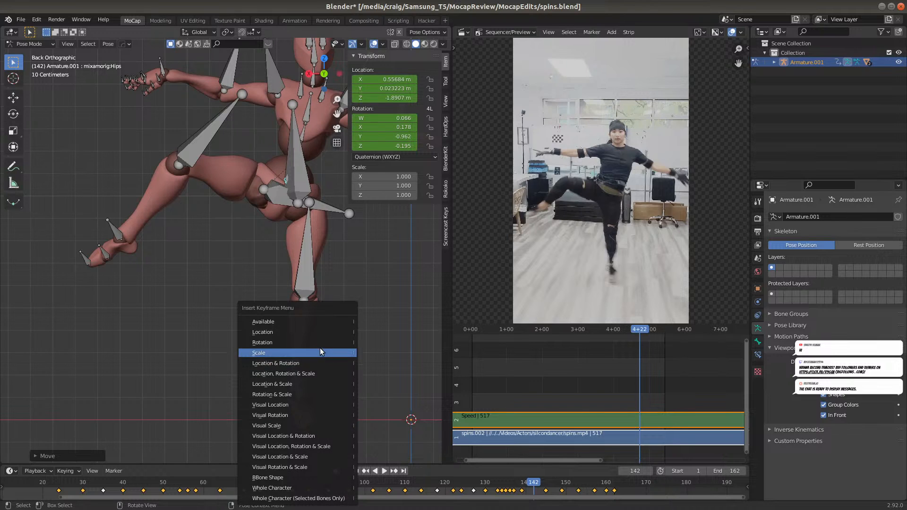
left_click(312, 331)
Turn off the armature's In Front display, and play the animation to review the motion from the back and in perspective
left_click_drag(534, 482, 514, 494)
scroll(393, 382, "down", 4)
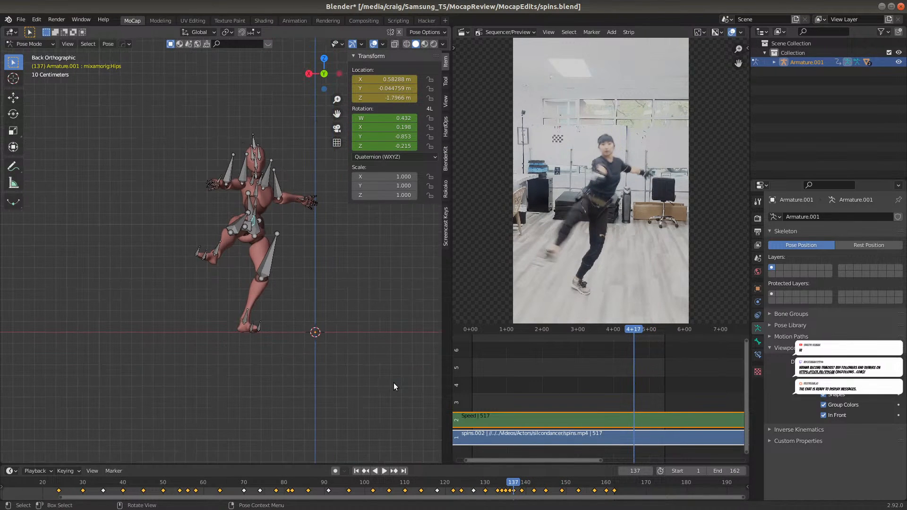
left_click(823, 415)
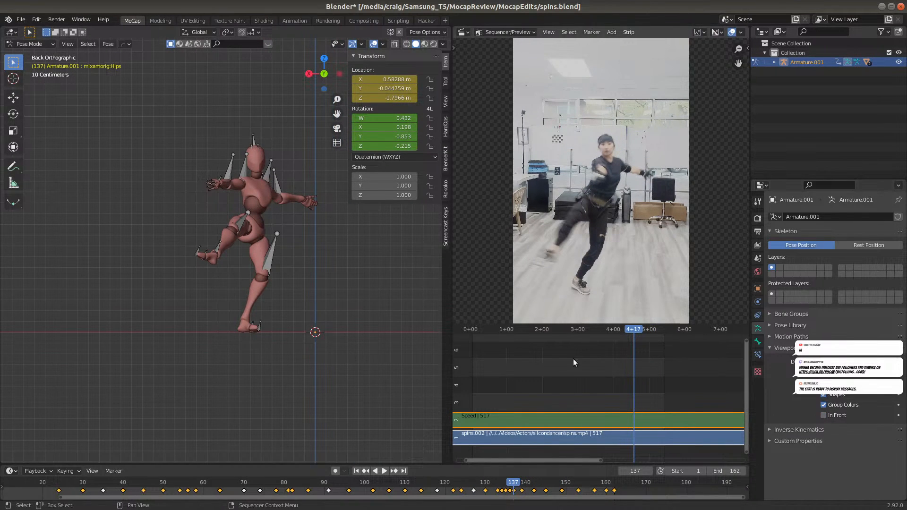
key("space")
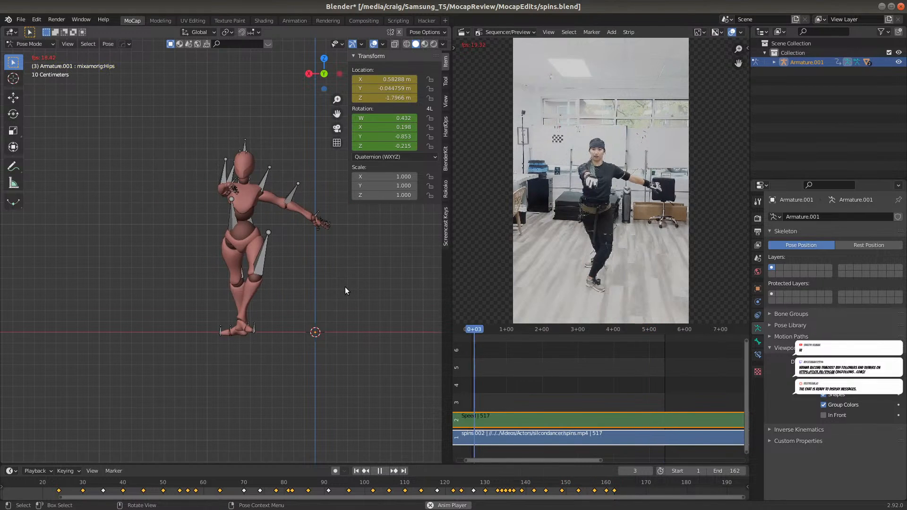
middle_click_drag(280, 255, 312, 290)
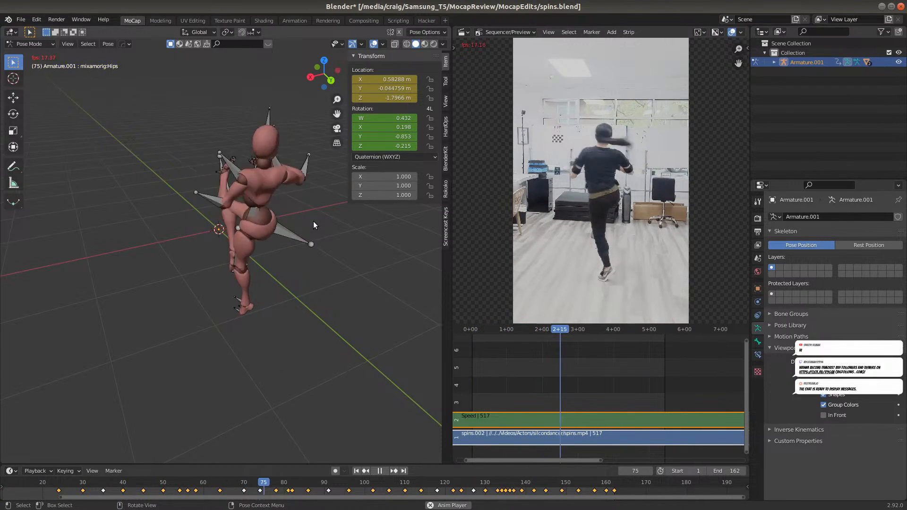
key("space")
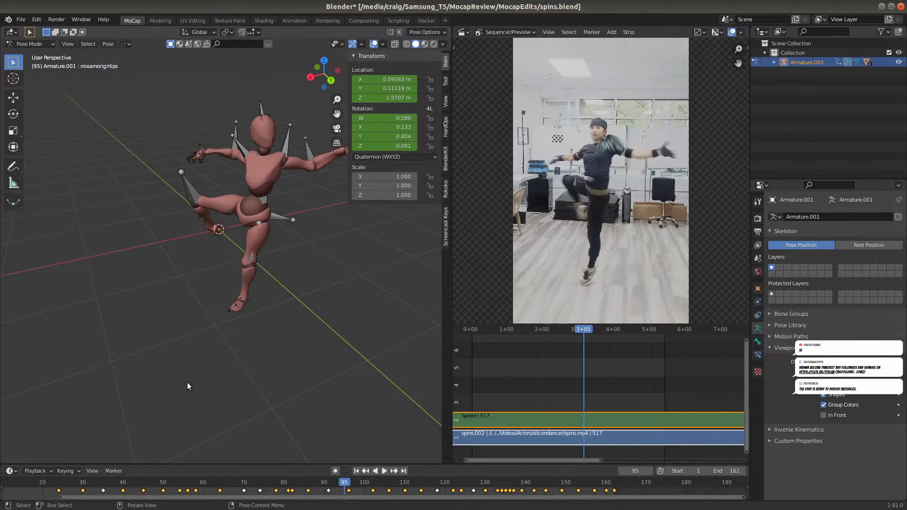
At frame 1, rotate the RightHandRing1 bone about -20.22° around its local Y axis, and insert a Rotation keyframe
left_click_drag(126, 497, 43, 490)
left_click(54, 484)
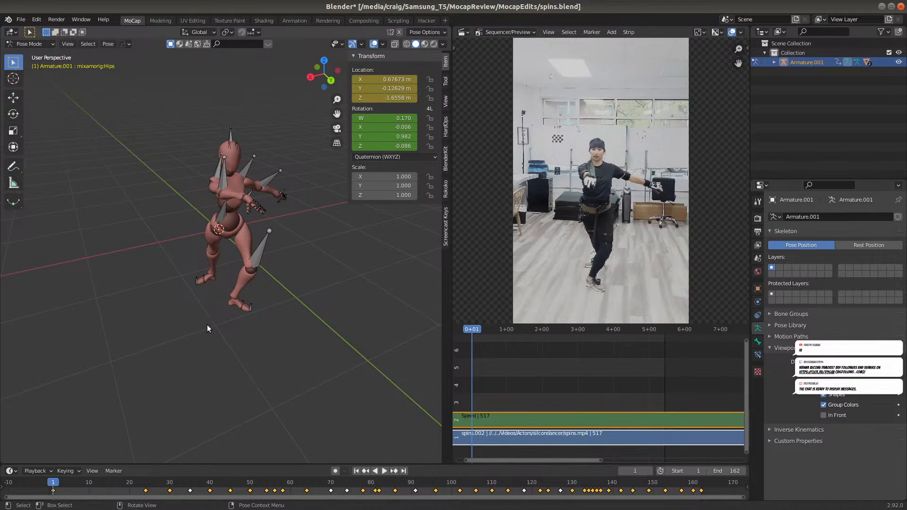
scroll(279, 211, "up", 4)
middle_click_drag(279, 210, 219, 303)
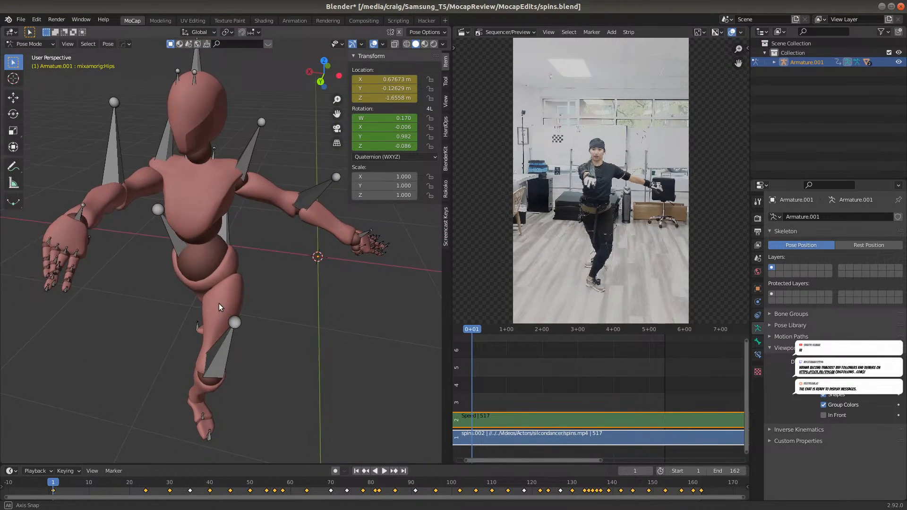
left_click(66, 251)
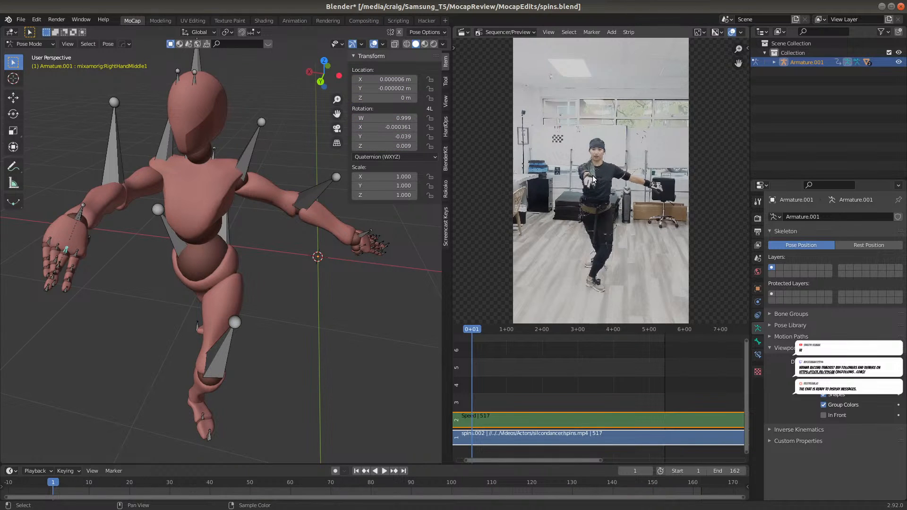
scroll(98, 282, "up", 2)
middle_click_drag(64, 285, 190, 313, "shift")
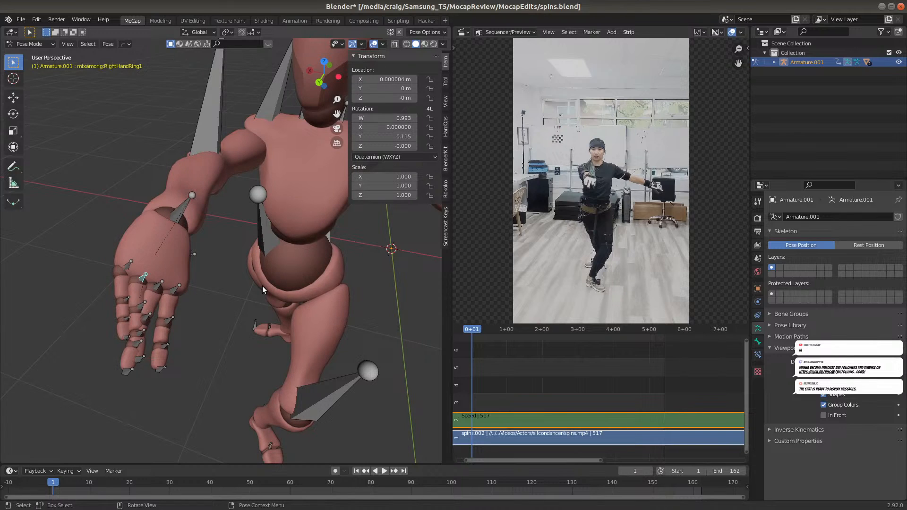
key("r")
key("x")
key("x")
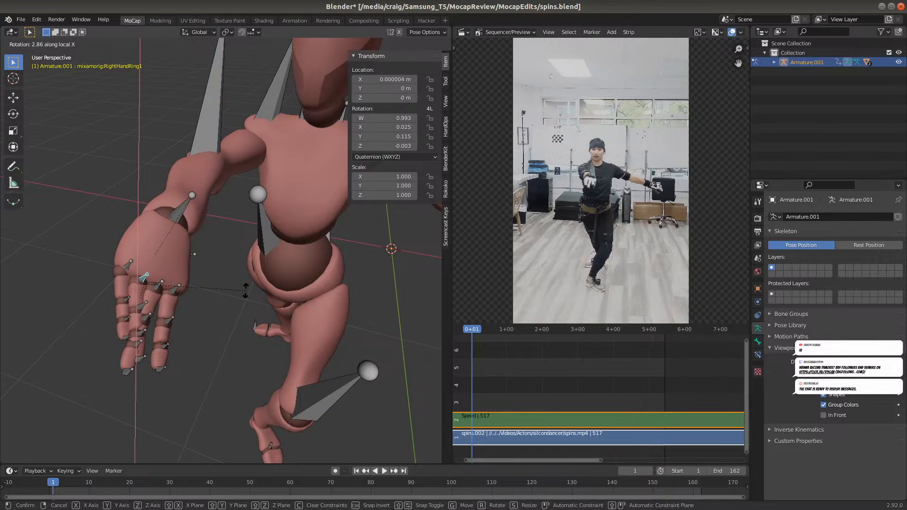
key("y")
key("y")
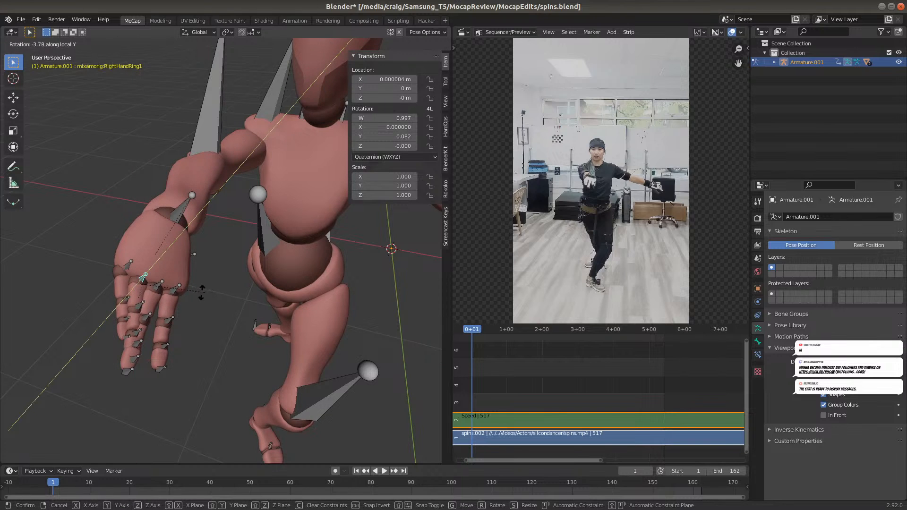
left_click(164, 297)
key("i")
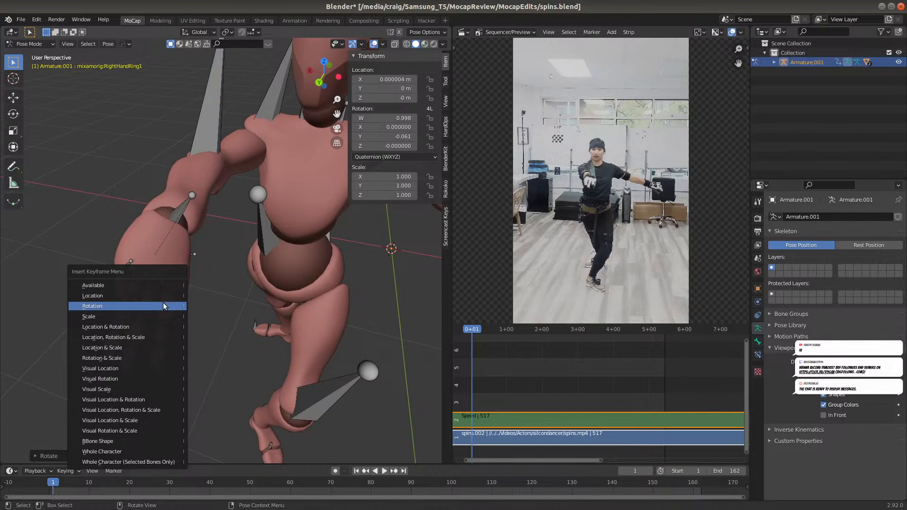
left_click(163, 305)
Rotate the RightHandPinky1 bone about -29.45° around its local Y axis at frame 1, and insert a Rotation keyframe
left_click(129, 267)
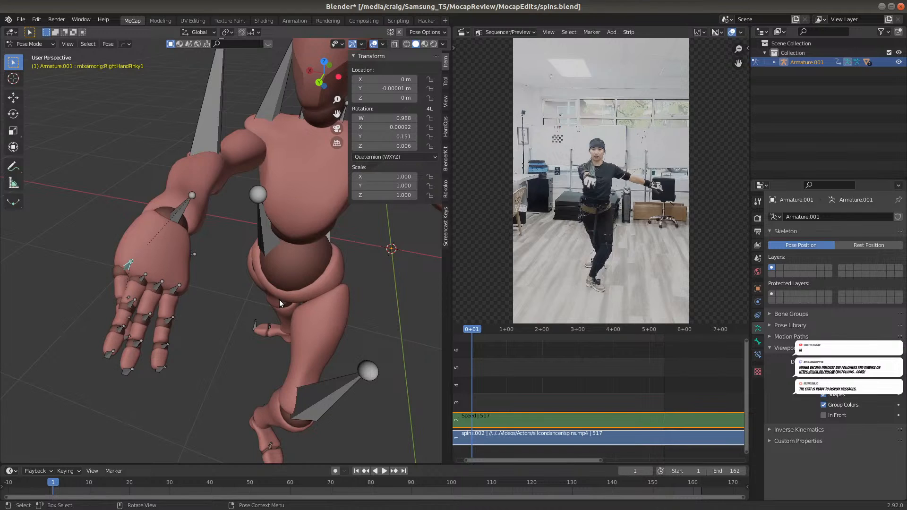
key("r")
key("y")
key("y")
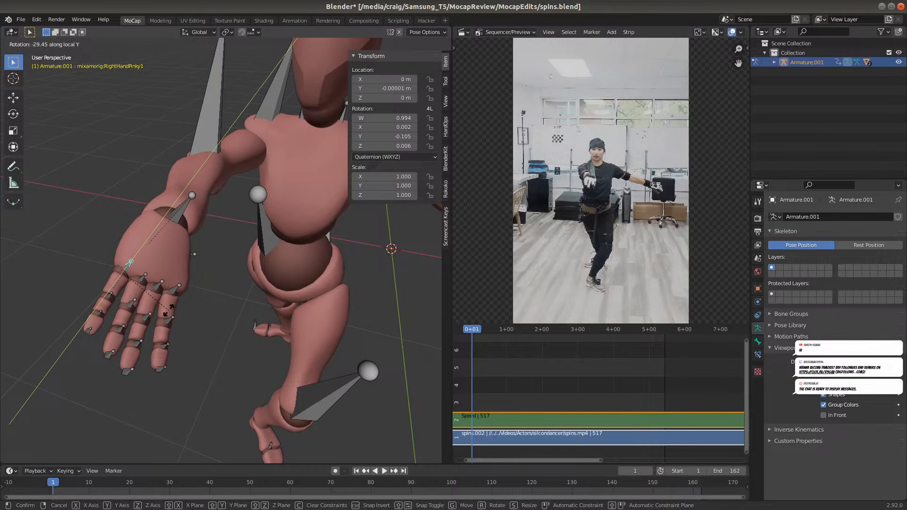
left_click(168, 310)
key("i")
left_click(168, 310)
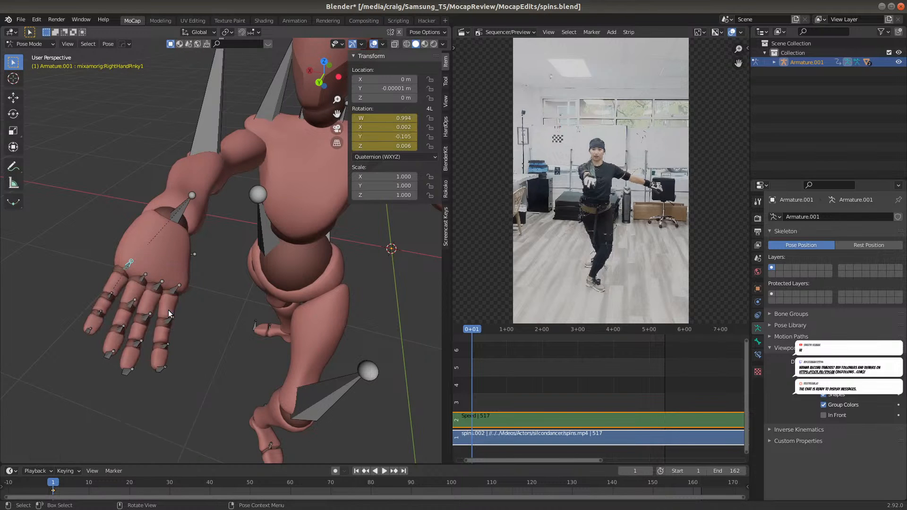
Rotate the LeftHandRing1 bone at frame 1 to a quaternion Y of about 0.059, and insert a Rotation keyframe
scroll(313, 312, "down", 2)
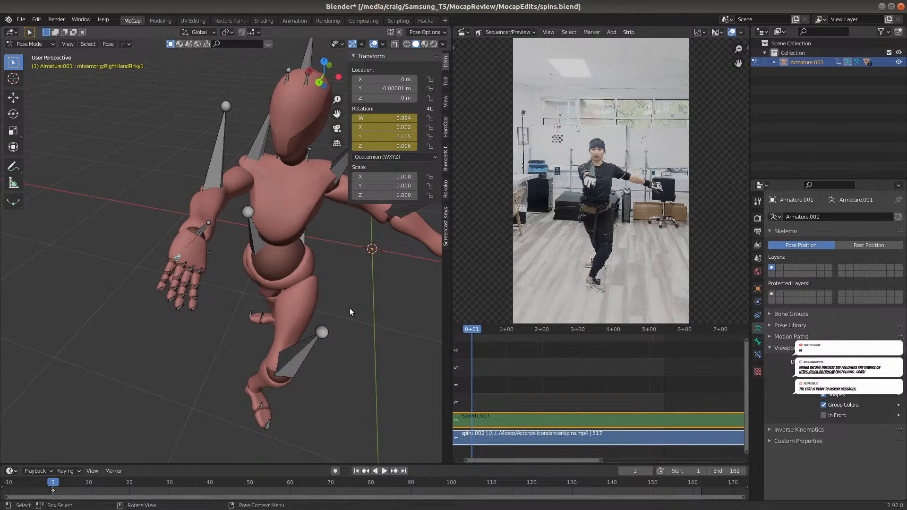
middle_click_drag(368, 334, 190, 285)
scroll(342, 331, "up", 3)
middle_click_drag(346, 331, 297, 324, "shift")
left_click(256, 355)
key("r")
key("y")
key("y")
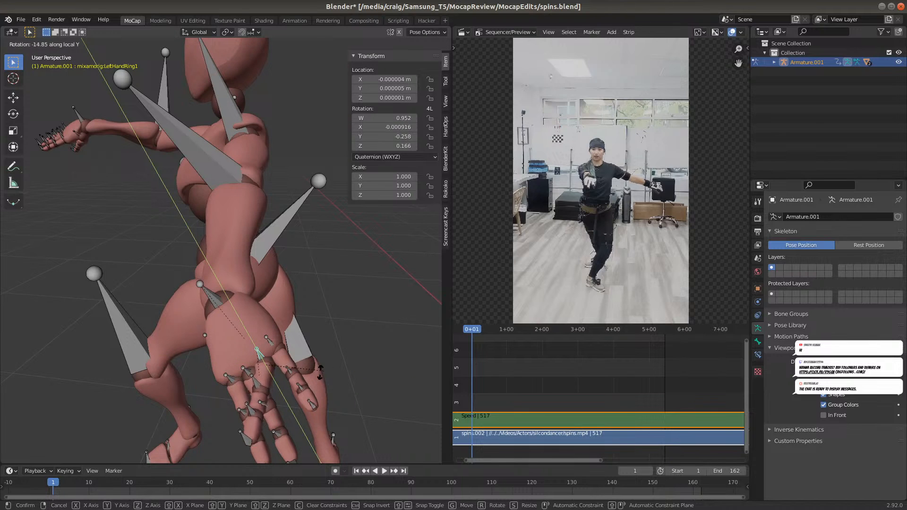
left_click(323, 328)
middle_click_drag(316, 370, 302, 353)
key("i")
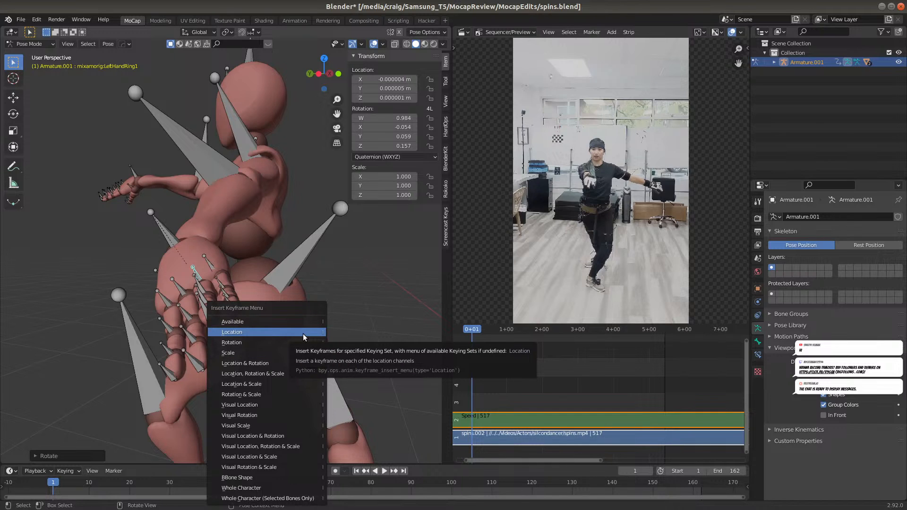
left_click(299, 340)
Examine the finger poses of both hands at frame 1 and up close at frame 162
scroll(130, 346, "up", 4)
middle_click_drag(129, 346, 155, 350)
scroll(168, 359, "down", 5)
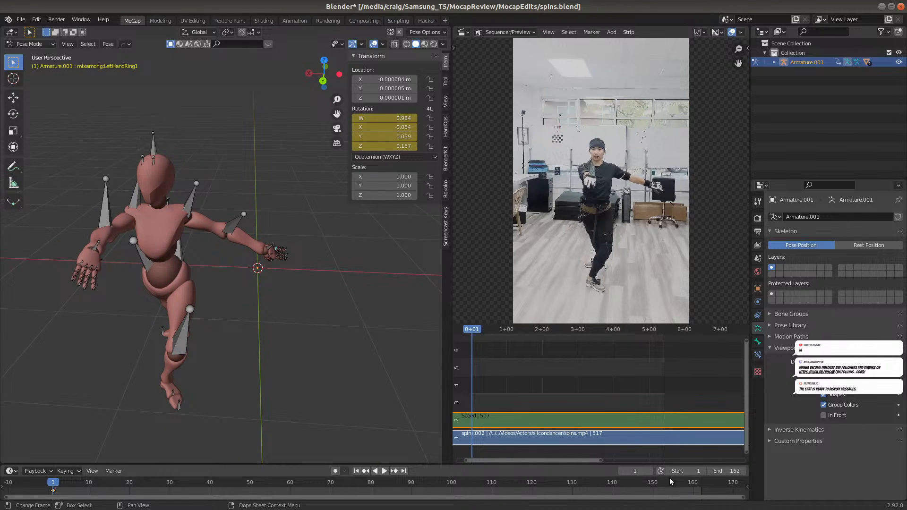
left_click(699, 482)
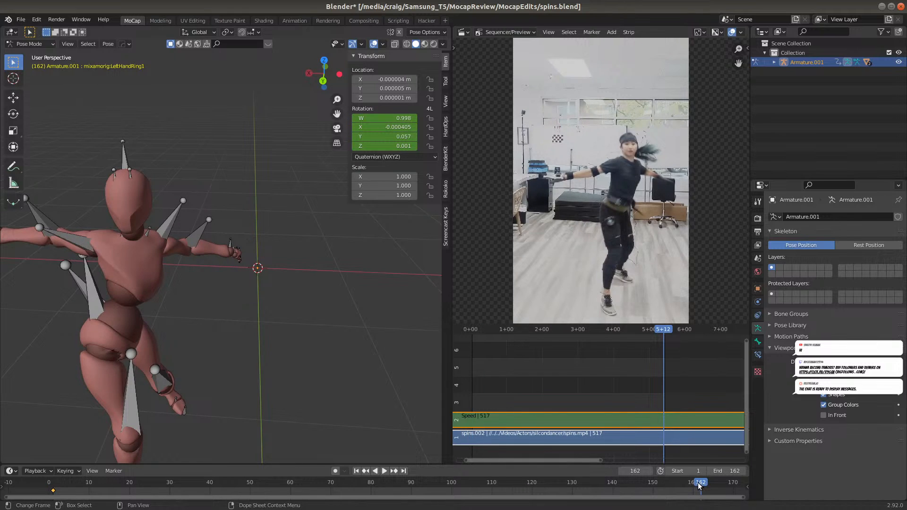
middle_click_drag(86, 355, 182, 300)
scroll(237, 315, "up", 3)
mouse_move(320, 319)
middle_mouse_down()
mouse_move(372, 320)
mouse_move(320, 320)
middle_mouse_up()
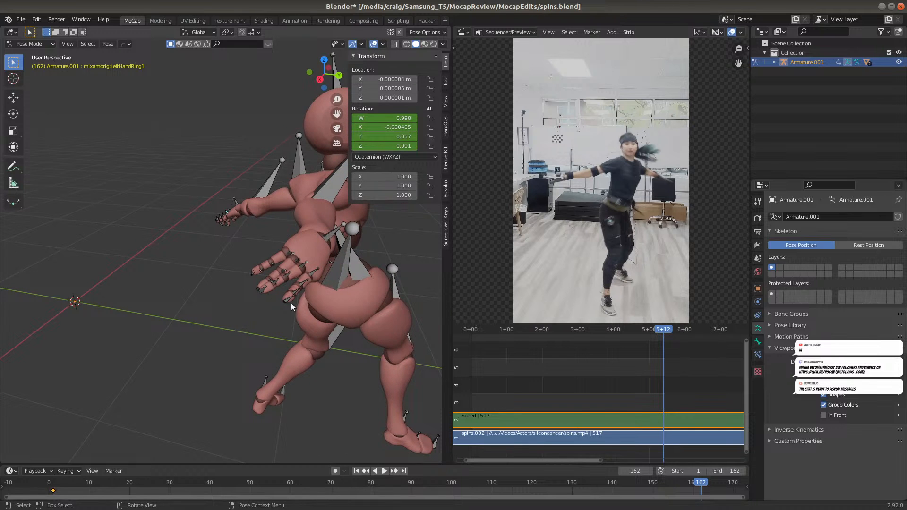
middle_click_drag(225, 293, 392, 294)
middle_click_drag(137, 326, 66, 282)
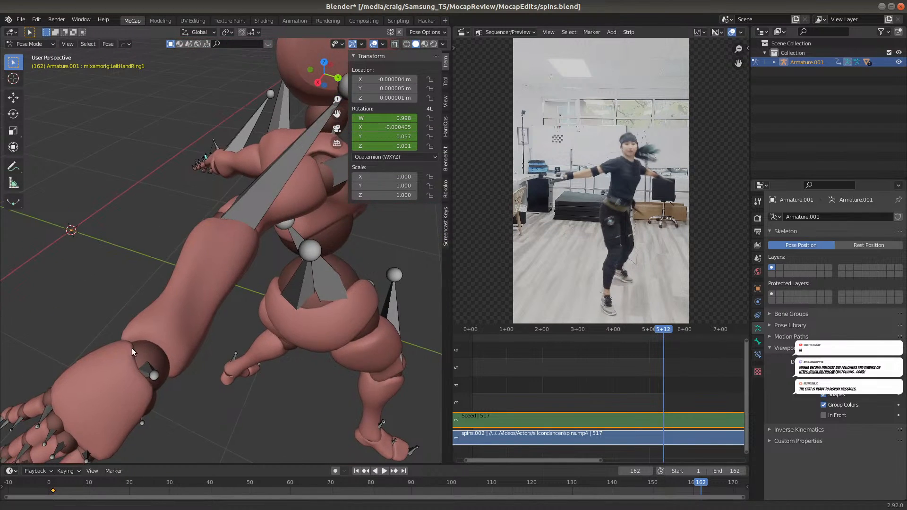
middle_click_drag(128, 353, 151, 305)
middle_click_drag(65, 341, 78, 344)
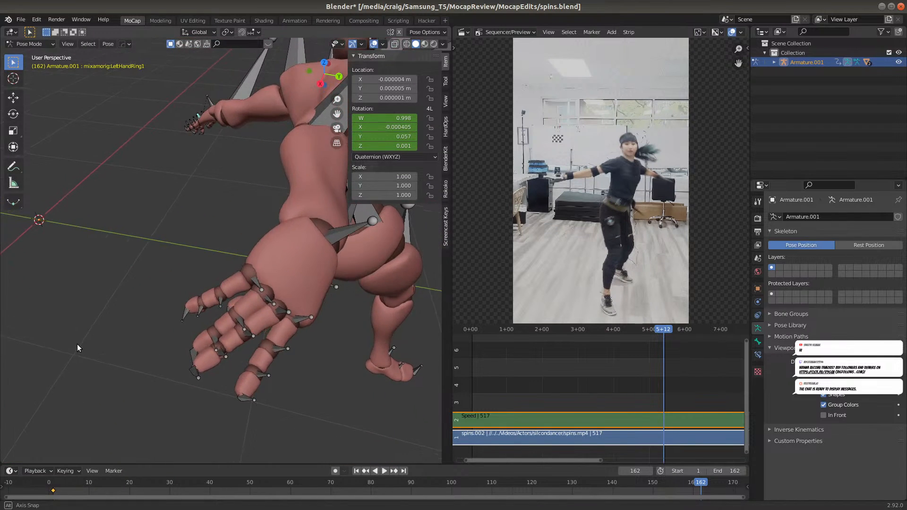
Examine the hands and fingers from several angles at frames 103, 50, 25, 84, 104, 119 and 149
left_click(462, 483)
middle_click_drag(226, 316, 361, 209)
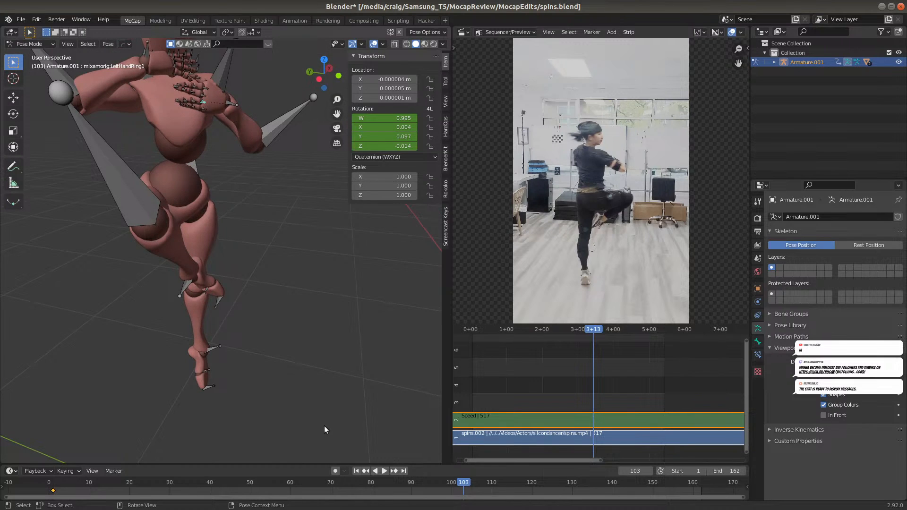
left_click(252, 481)
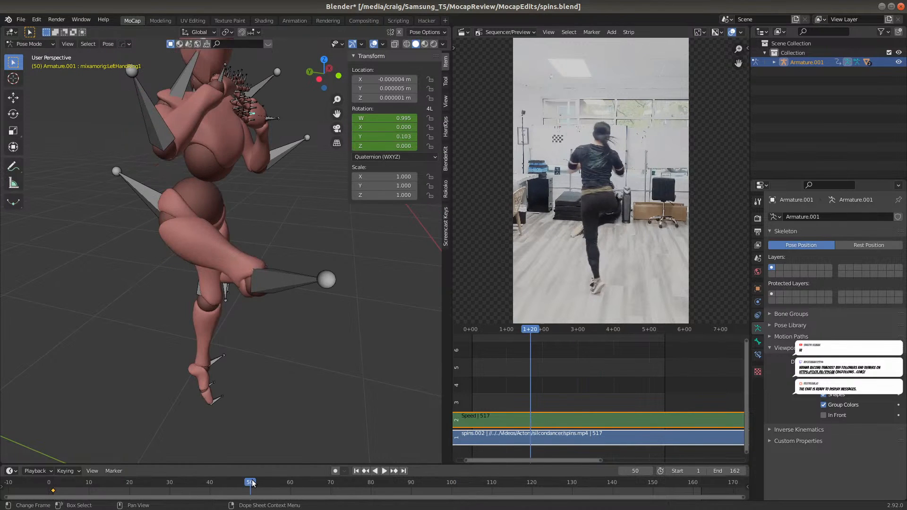
left_click(149, 480)
middle_click_drag(300, 457, 265, 415)
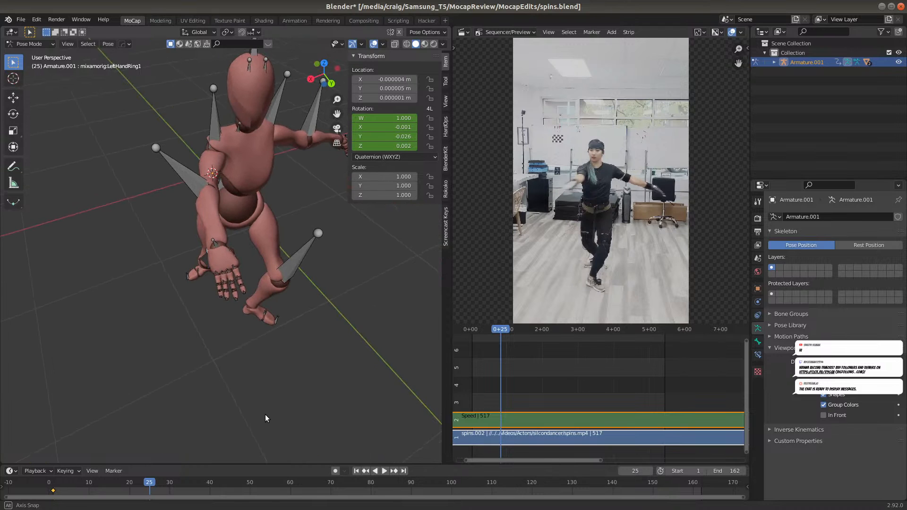
left_click(387, 481)
middle_click_drag(342, 401, 167, 350)
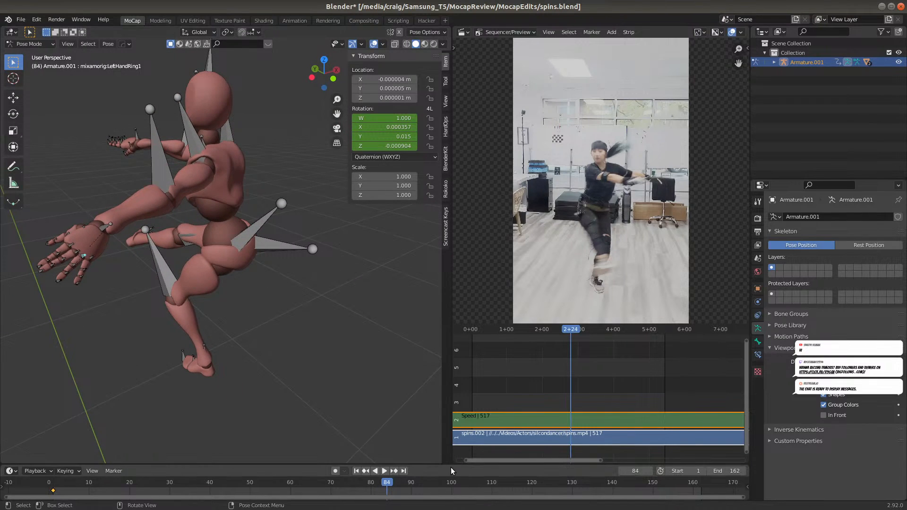
left_click(467, 485)
mouse_move(164, 336)
middle_mouse_down()
mouse_move(113, 309)
mouse_move(172, 319)
mouse_move(175, 350)
mouse_move(166, 287)
mouse_move(154, 340)
middle_mouse_up()
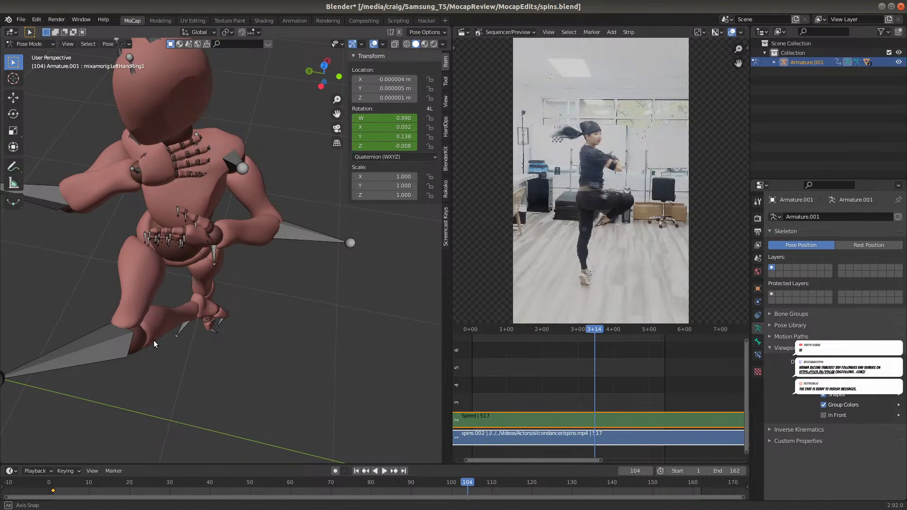
left_click(526, 483)
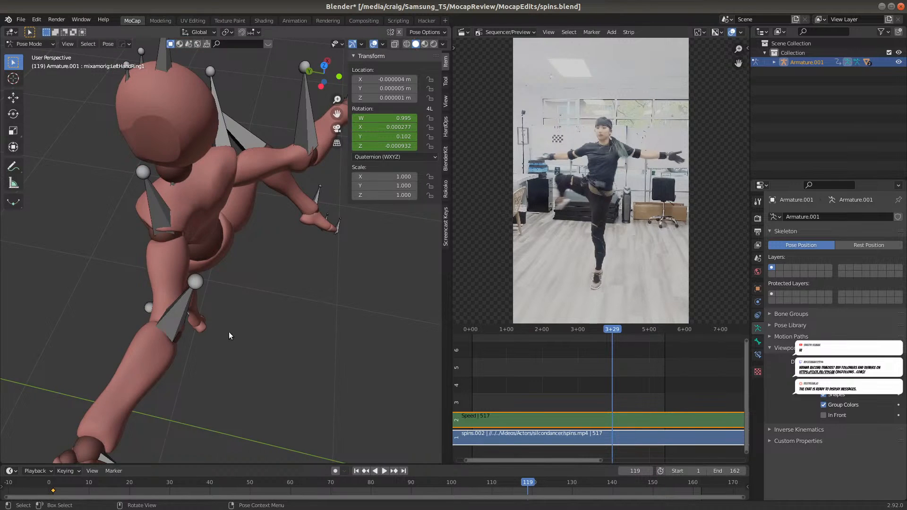
middle_click_drag(229, 332, 270, 333)
scroll(270, 333, "down", 5)
middle_click_drag(219, 316, 57, 312)
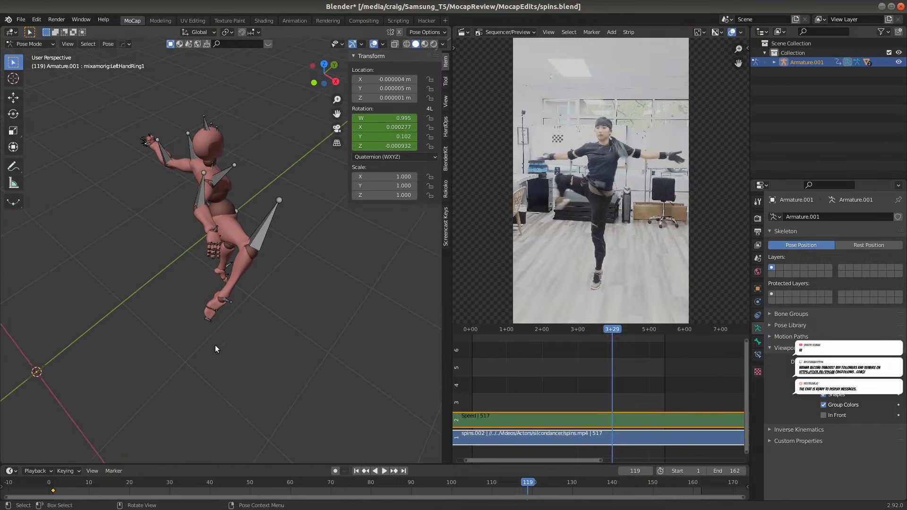
left_click(596, 482)
left_click(648, 484)
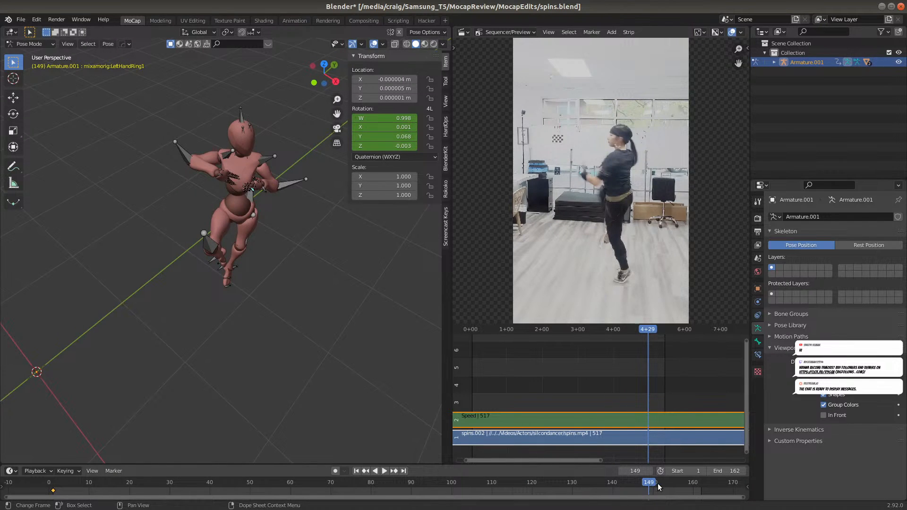
Play back the end of the take, return to frame 1, and select the RightHand bone
key("space")
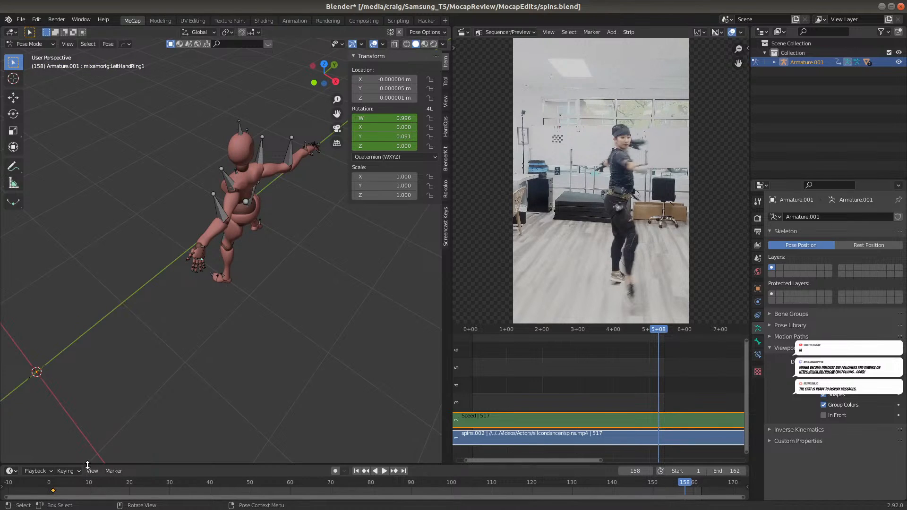
left_click(56, 484)
key("space")
left_click_drag(55, 485, 53, 485)
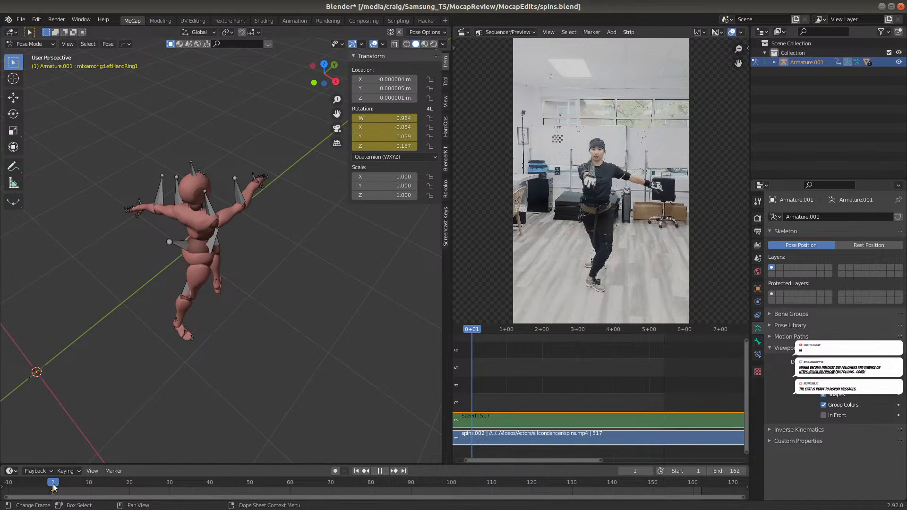
middle_click_drag(134, 304, 373, 268)
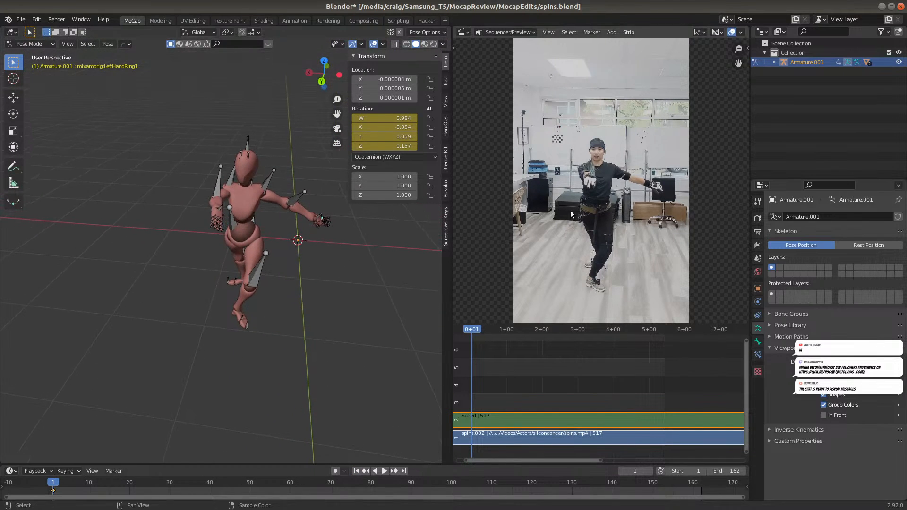
left_click(221, 212)
scroll(237, 259, "up", 3)
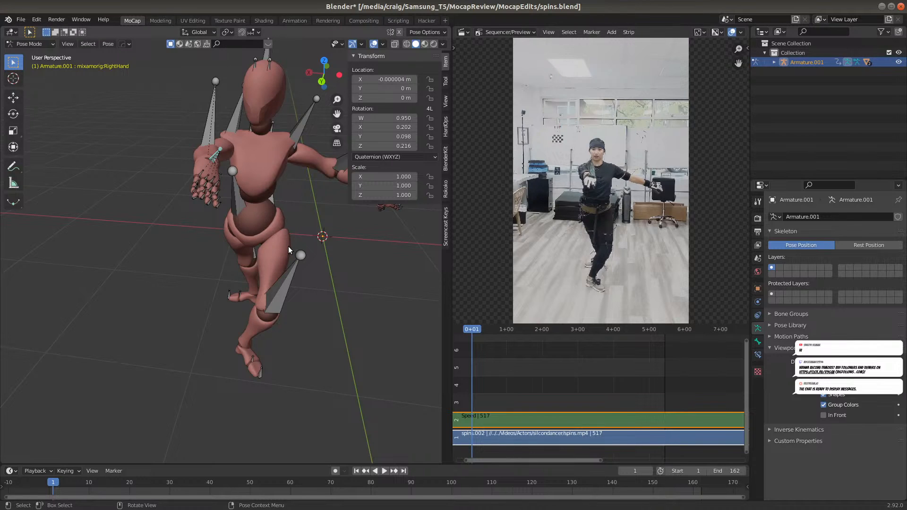
key("r")
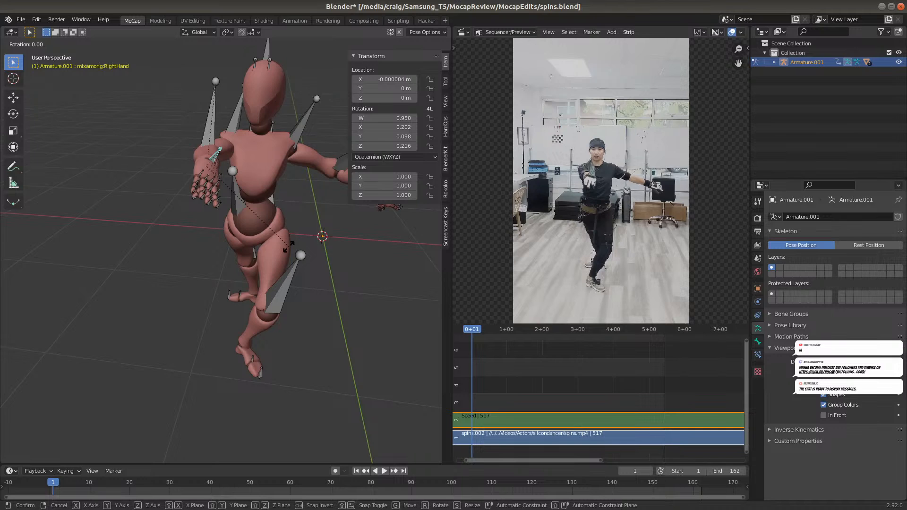
key("y")
key("y")
right_click(295, 216)
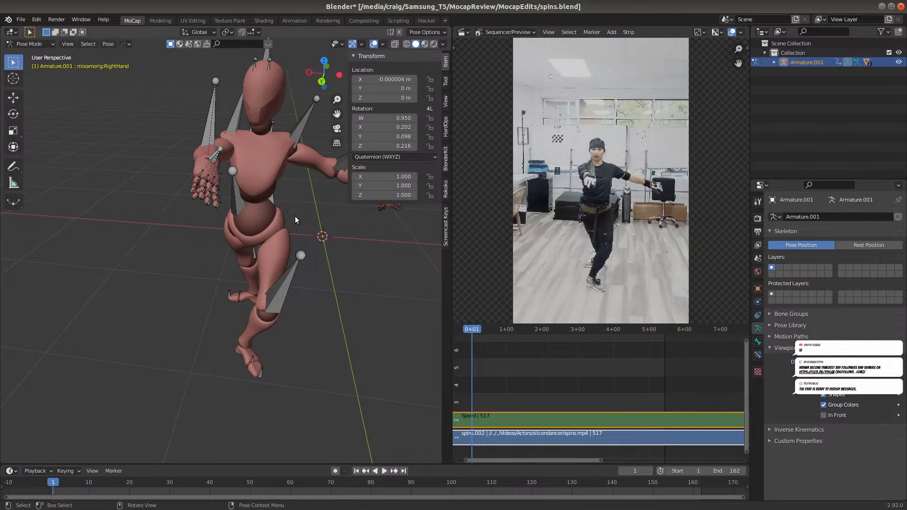
Rotate the RightHand bone about -27.84° around its local X axis at frame 1, and insert a Rotation keyframe
key("r")
key("x")
key("x")
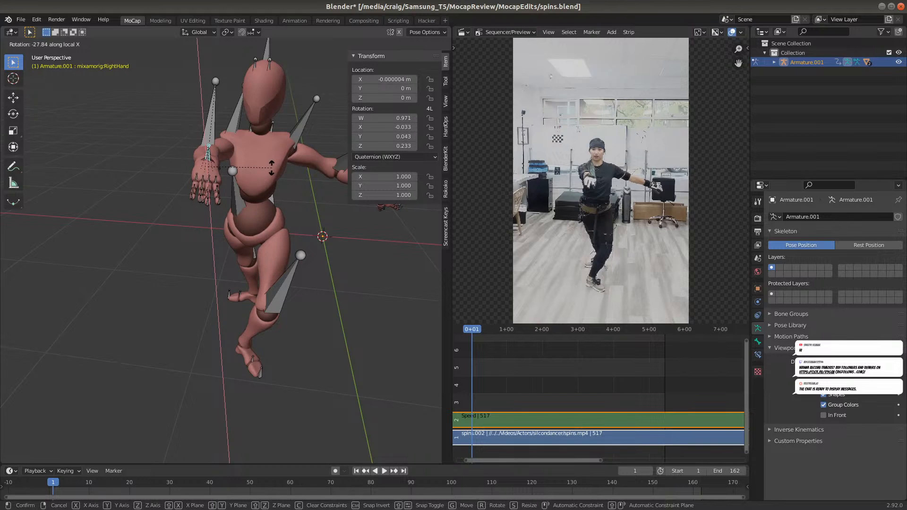
left_click(272, 168)
key("i")
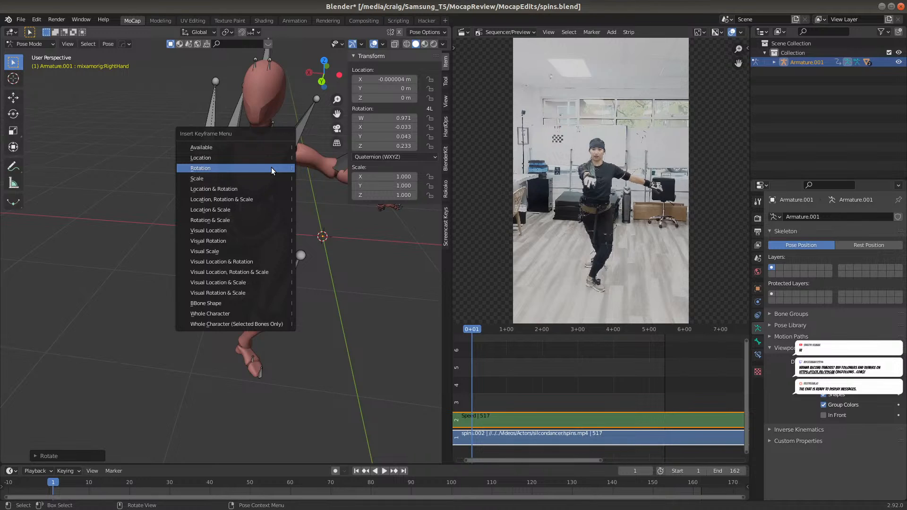
left_click(271, 168)
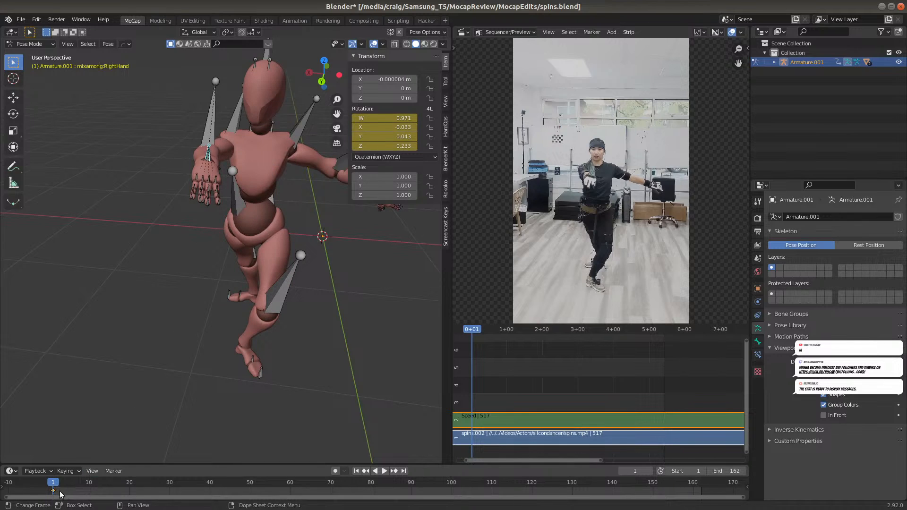
Play the take from frame 1 and examine the hand and finger poses up close at frame 162
key("space")
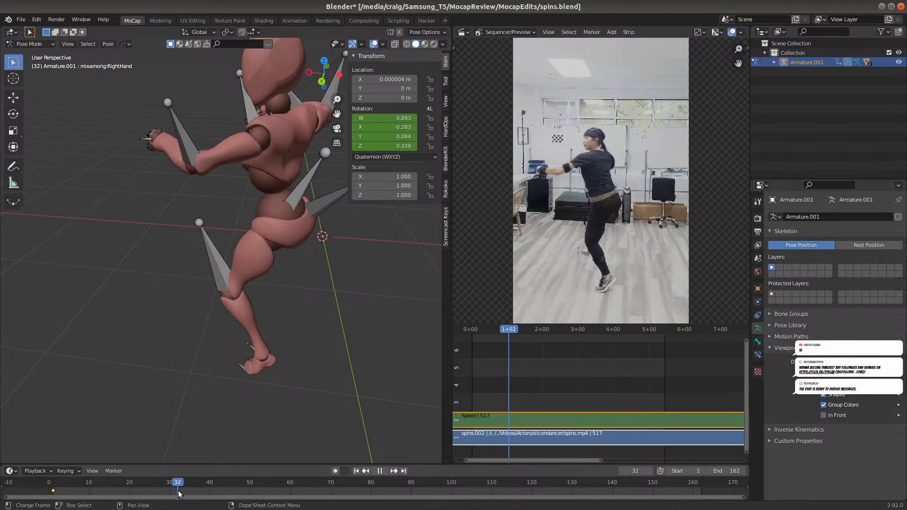
key("space")
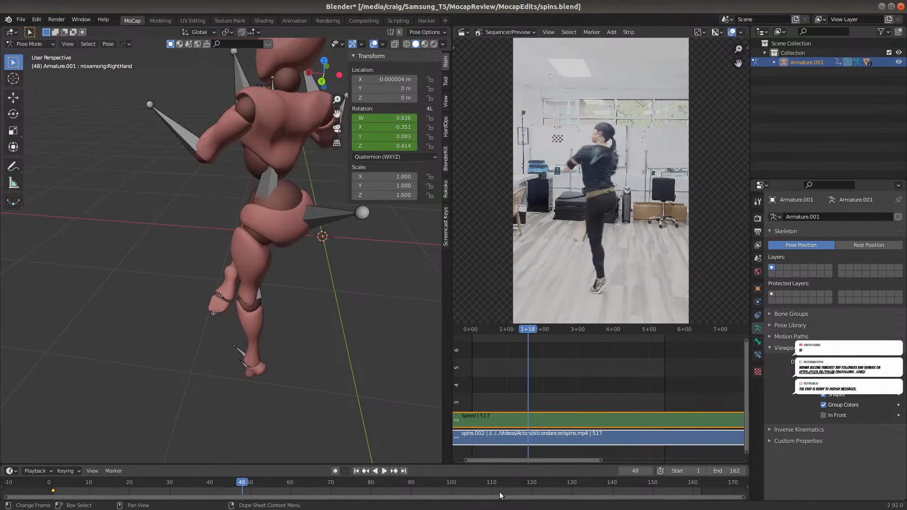
left_click(701, 482)
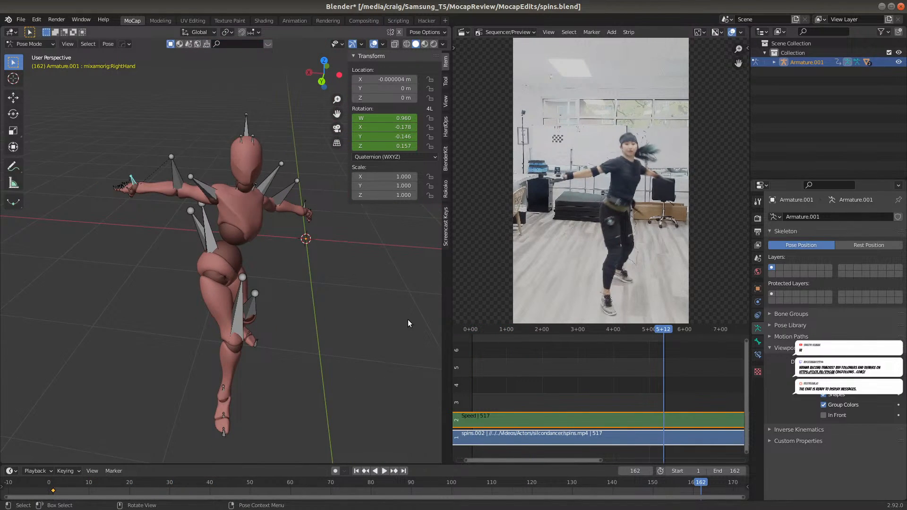
middle_click_drag(357, 312, 228, 298)
scroll(229, 298, "up", 5)
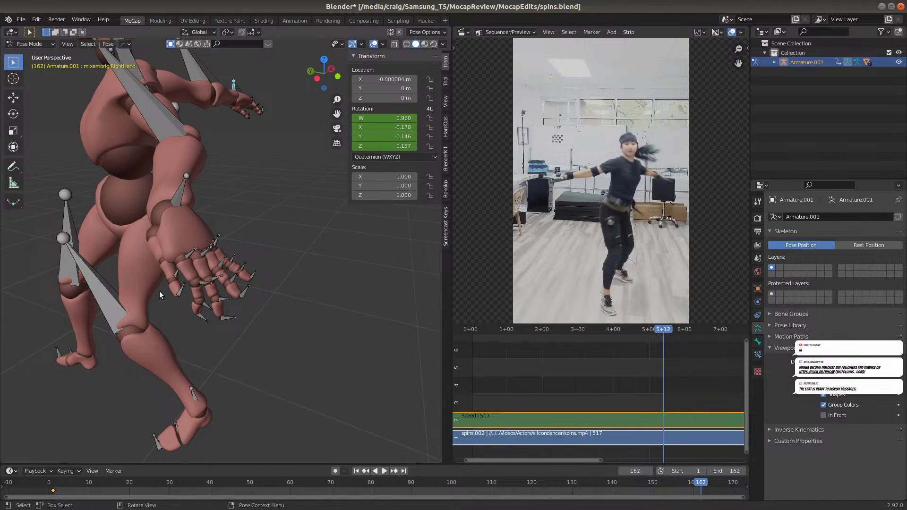
scroll(160, 291, "up", 3)
scroll(181, 301, "down", 6)
middle_click_drag(162, 292, 183, 294)
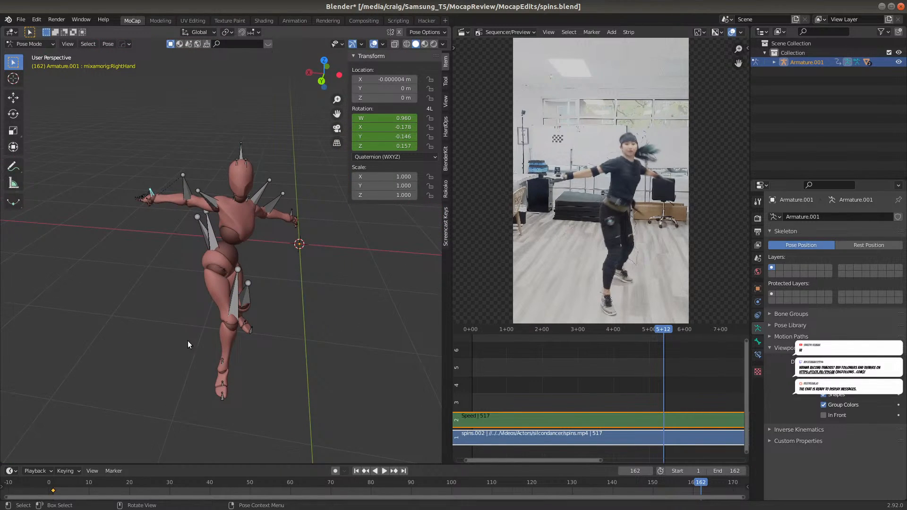
Examine the pose at frames 29 and 70, and play the whole take while viewing the figure from several angles
left_click(165, 487)
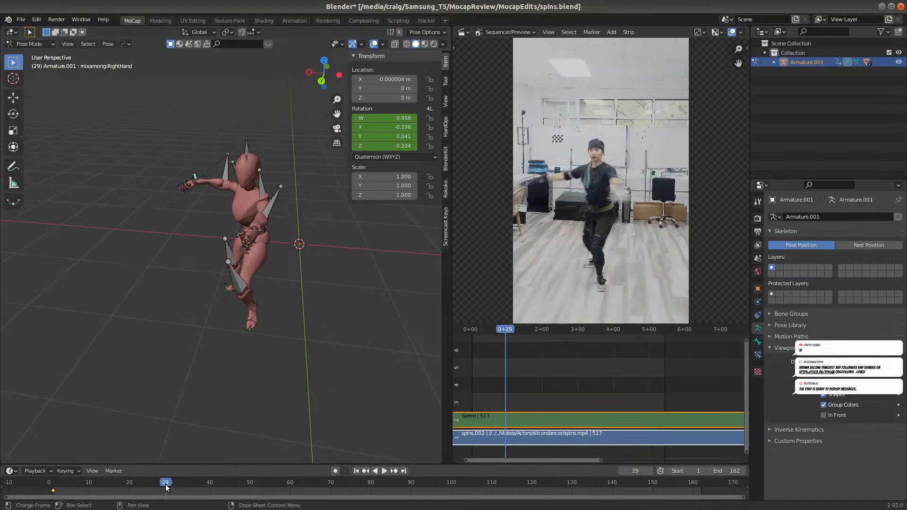
left_click(332, 481)
middle_click_drag(166, 190, 163, 418)
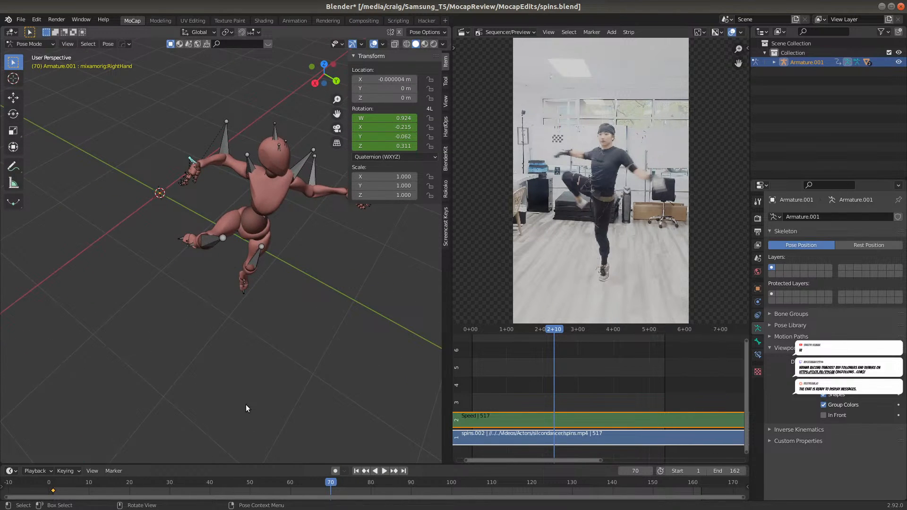
scroll(250, 404, "down", 3)
key("space")
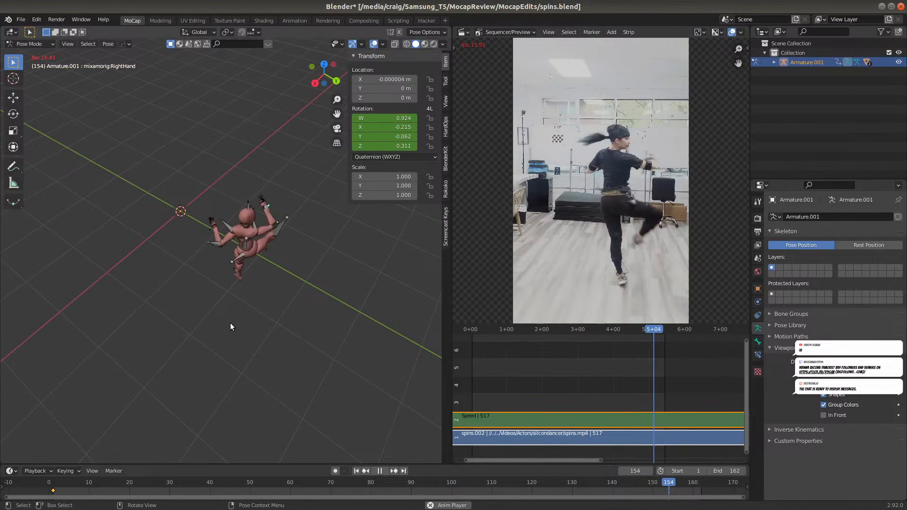
scroll(243, 341, "up", 5)
middle_click_drag(245, 339, 228, 325)
scroll(205, 332, "up", 1)
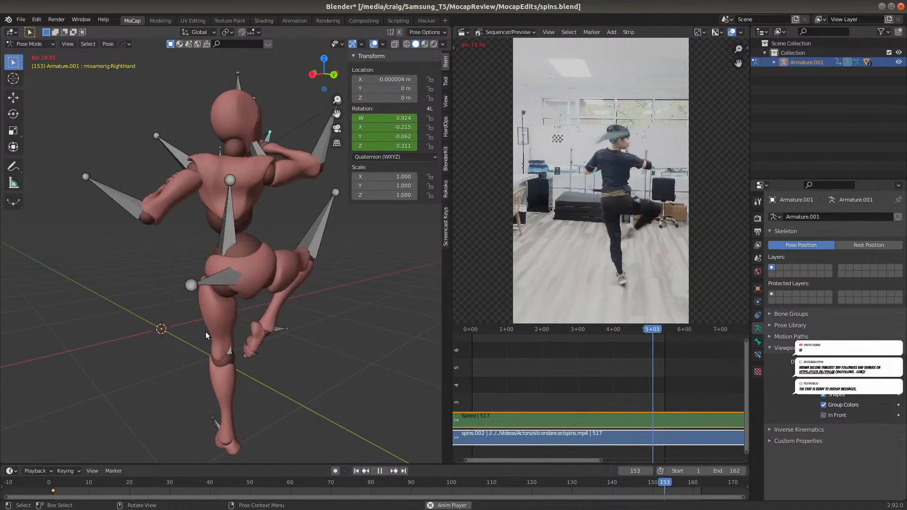
scroll(214, 301, "down", 1)
middle_click_drag(245, 324, 222, 357)
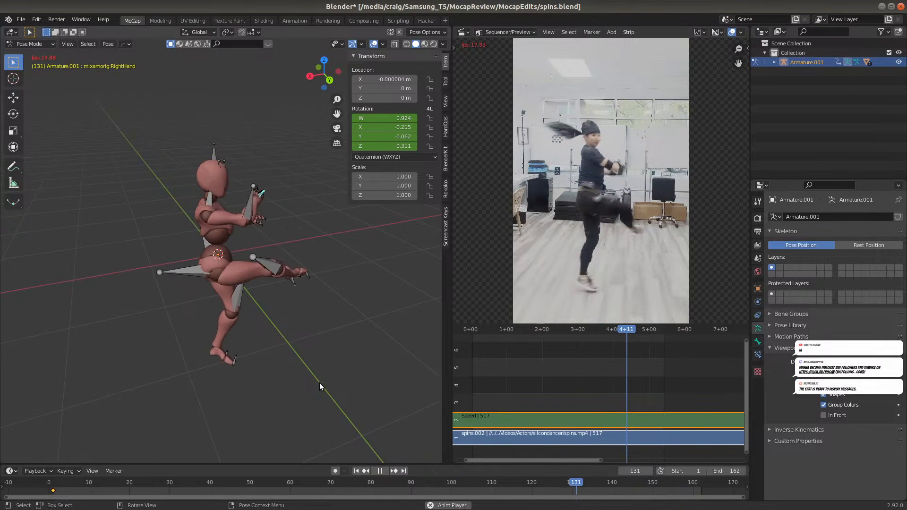
key("space")
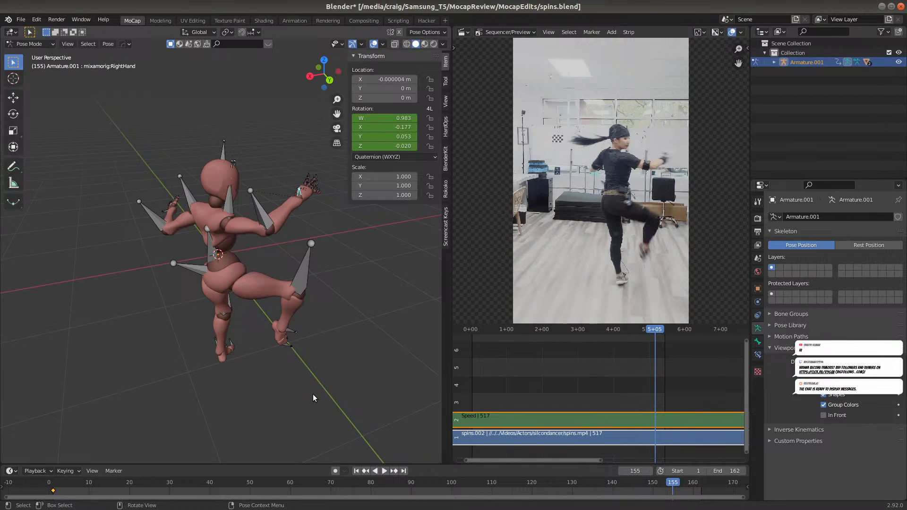
Save spins.blend at frame 14, and run the Hacktop Stage 2 Export on the armature in Object Mode
left_click(103, 483)
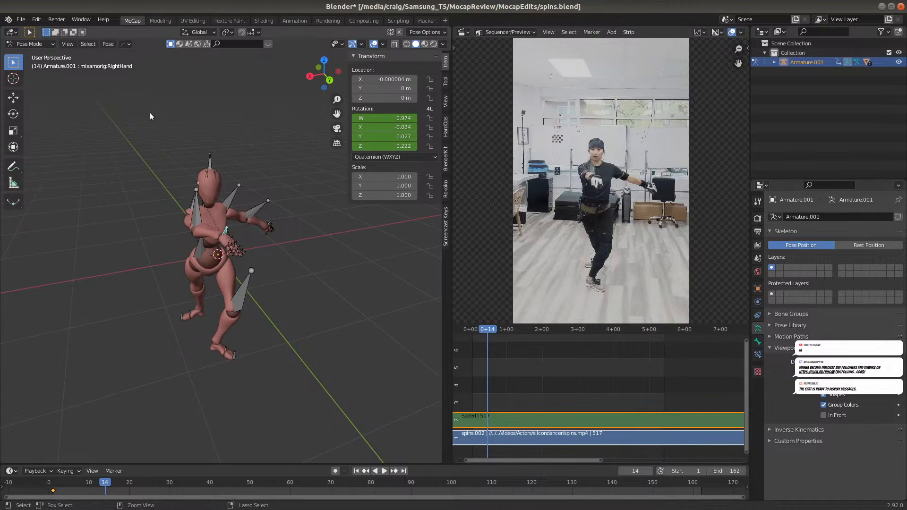
key("ctrl+s")
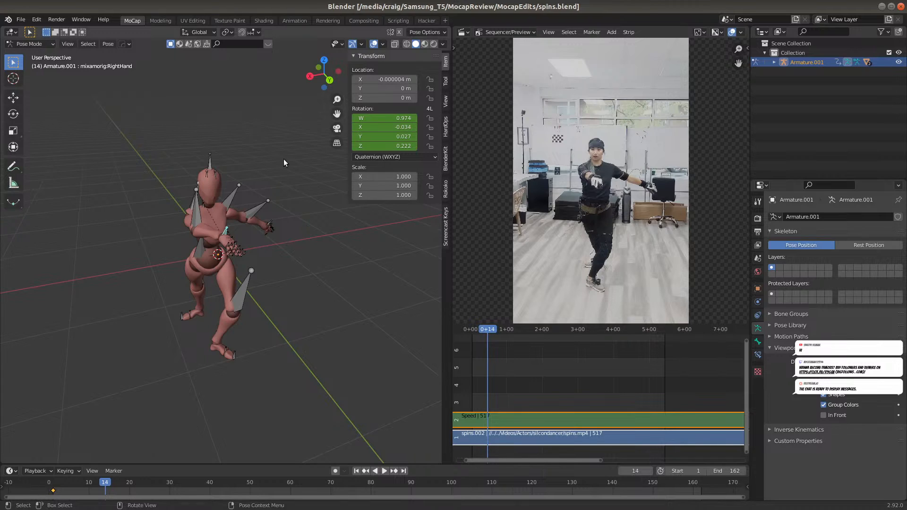
left_click(36, 47)
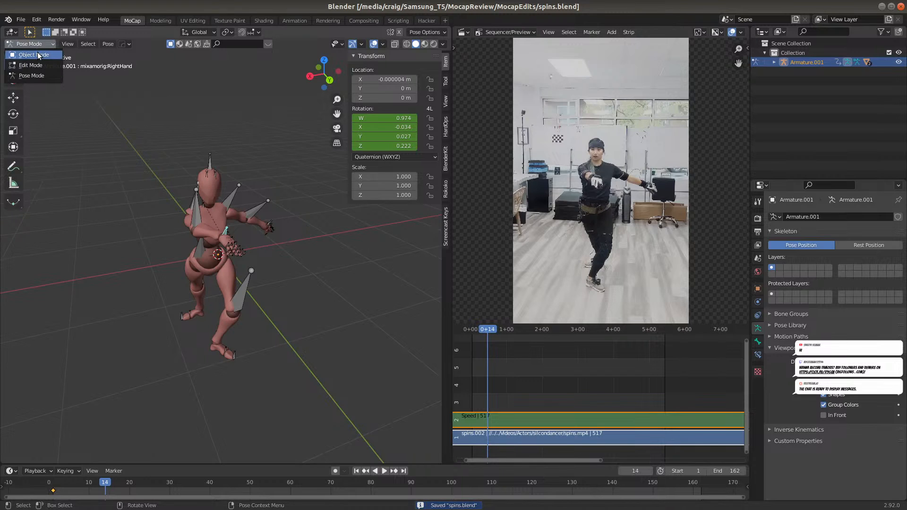
left_click(26, 54)
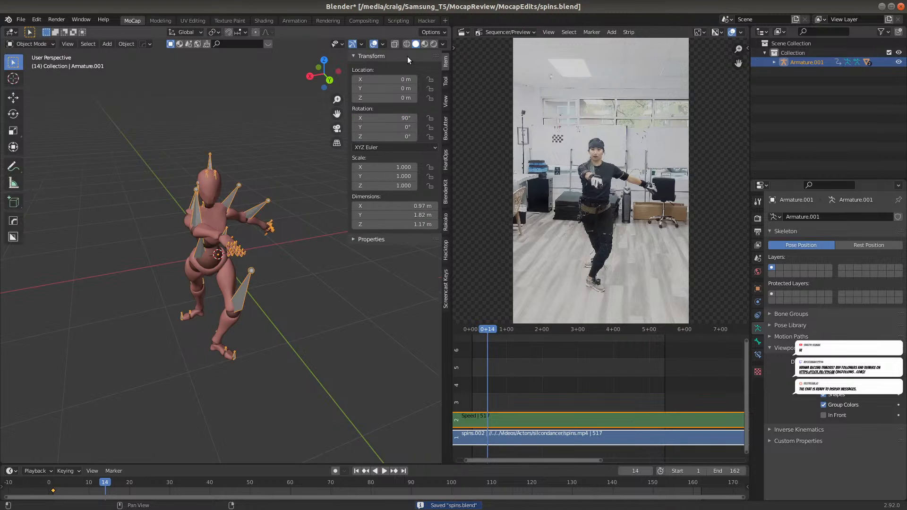
left_click(446, 248)
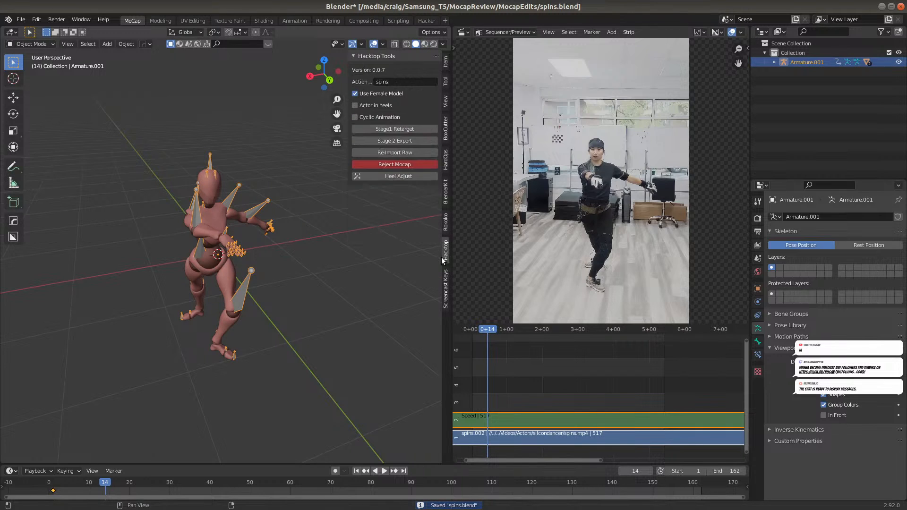
left_click(415, 139)
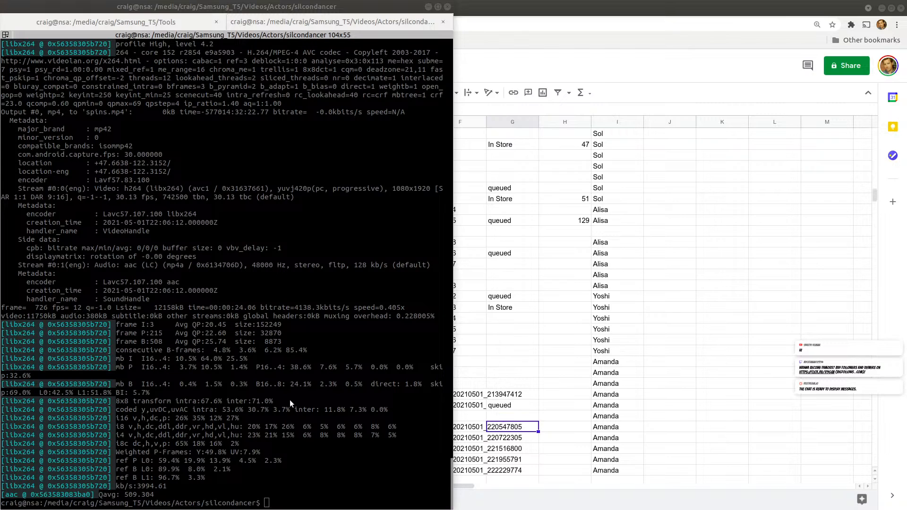
Bring up the Hacktop Processor, switch to the Takes to record spreadsheet, and check the spins row, ending on cell E210
key("alt+Tab")
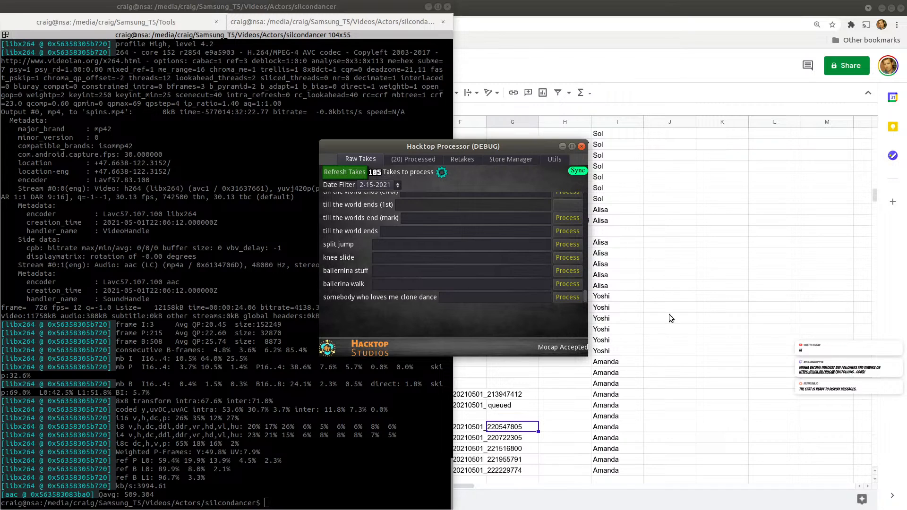
left_click_drag(521, 150, 462, 155)
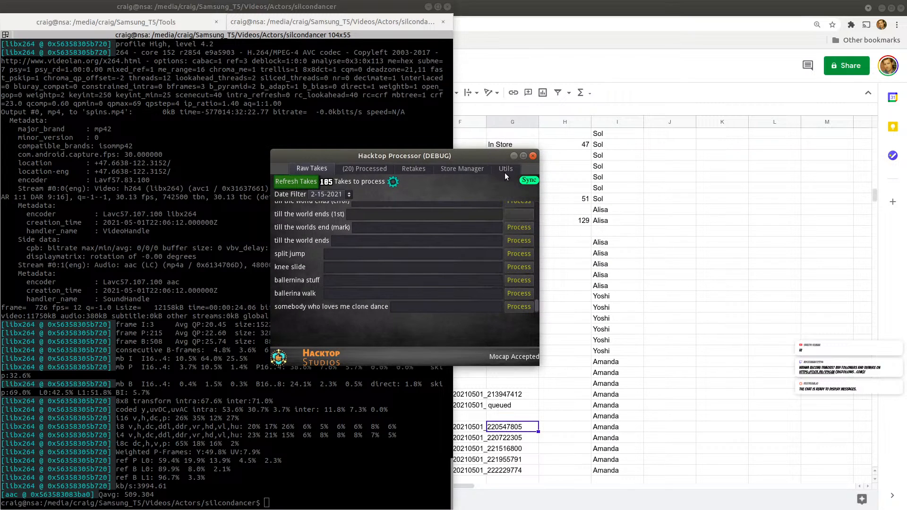
left_click(627, 73)
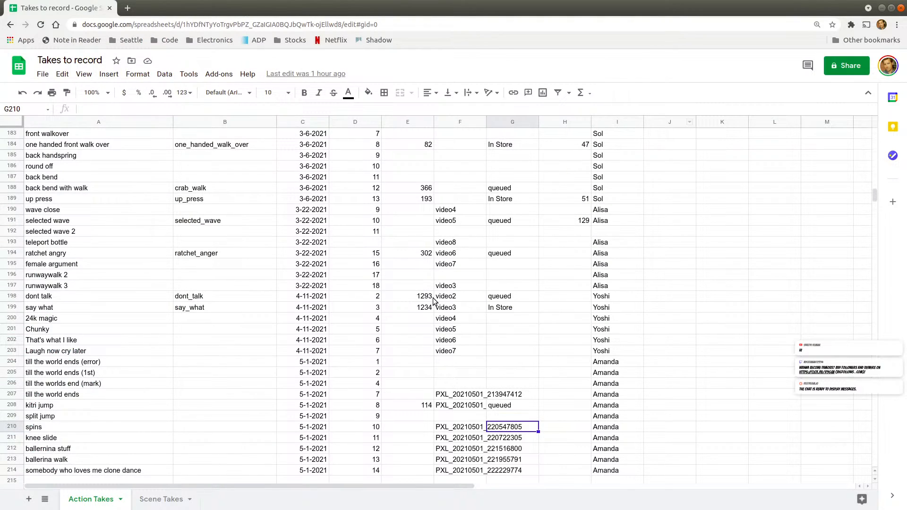
left_click(336, 428)
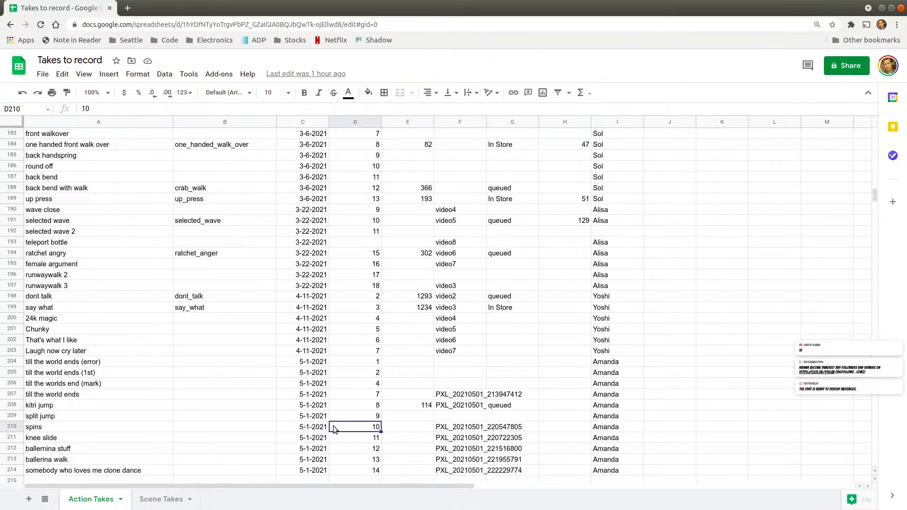
left_click(230, 419)
left_click(115, 428)
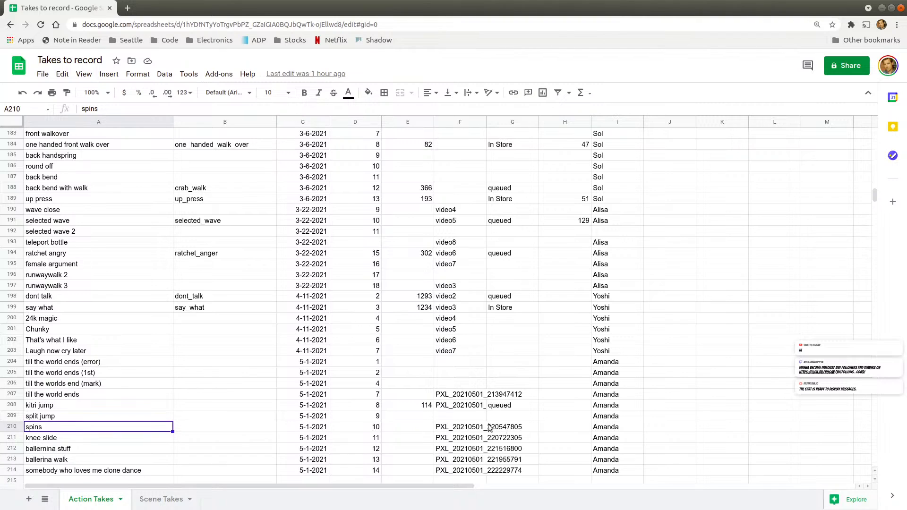
left_click(504, 428)
left_click(407, 427)
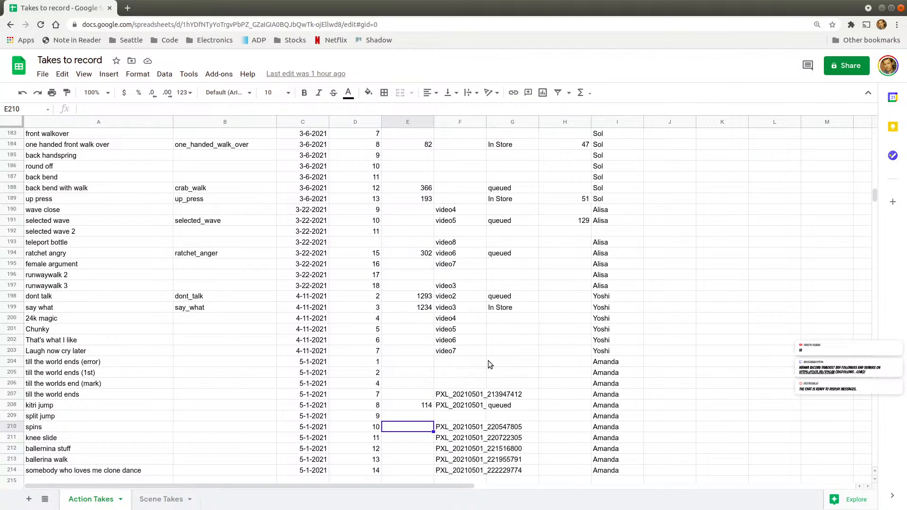
Switch to the terminal session in the Tools folder and highlight the last line of the processing log
key("alt+Tab")
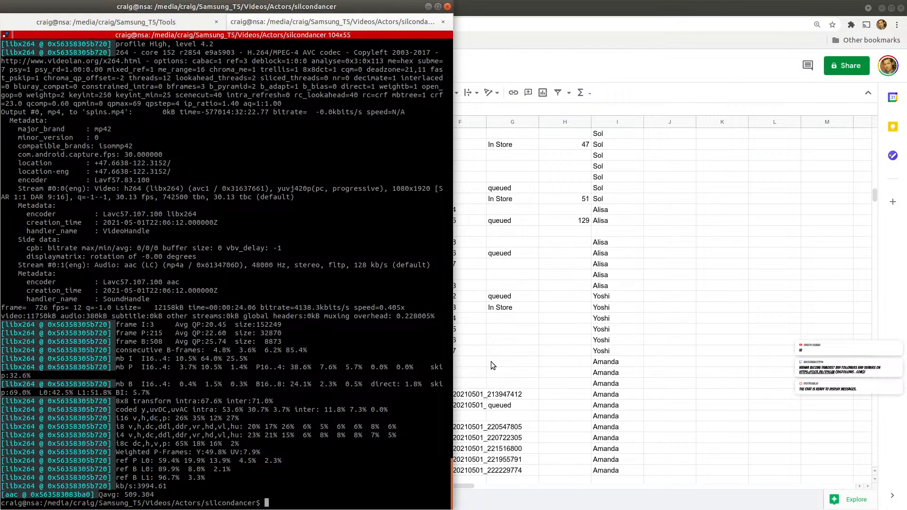
left_click(106, 22)
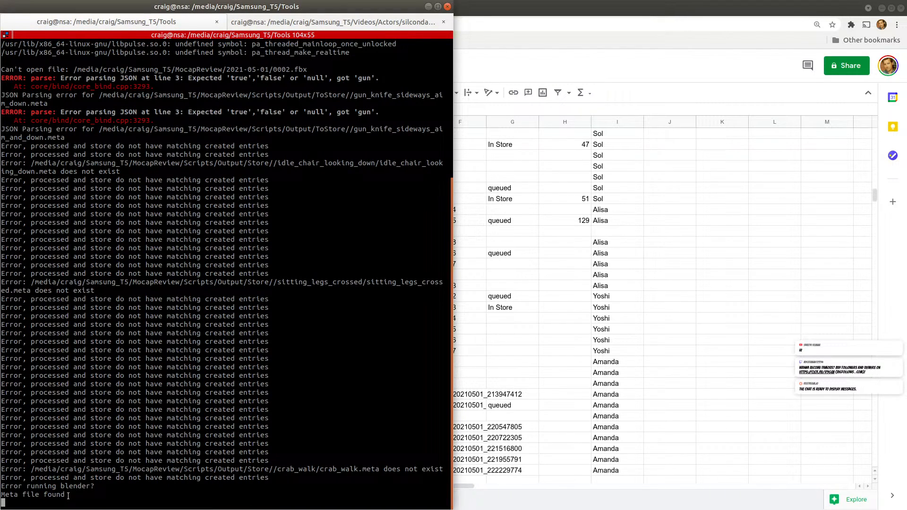
left_click_drag(68, 495, 27, 490)
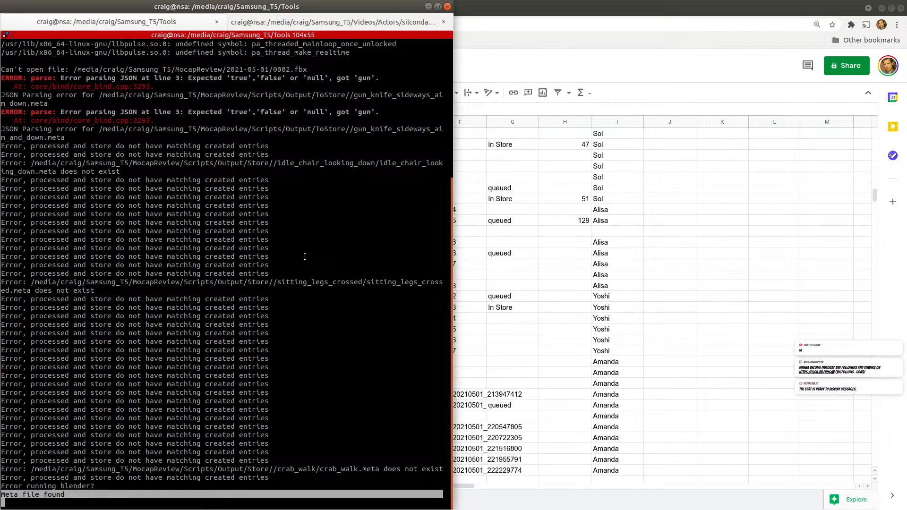
Switch to Godot Engine, examine the Hacktop Processor's debugger errors and output log, and return to the running processor window
key("alt+Tab")
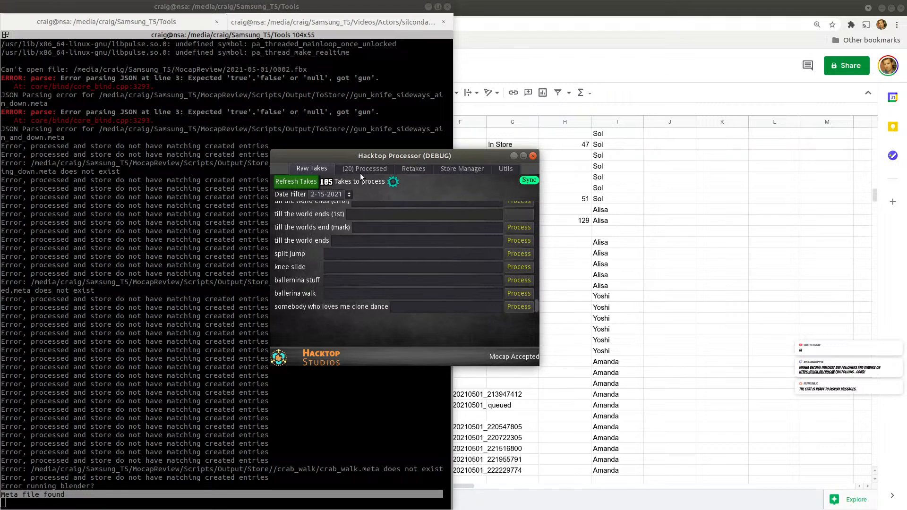
key("alt+Tab")
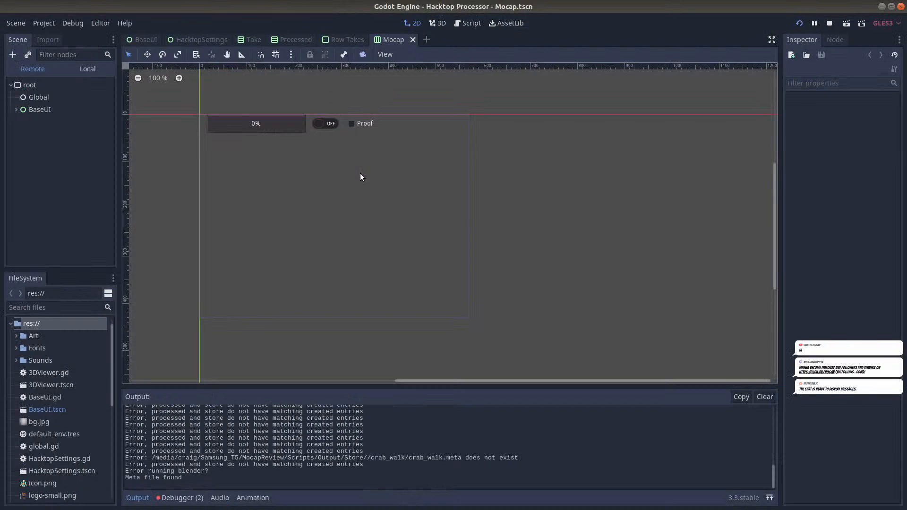
left_click(181, 500)
left_click(187, 378)
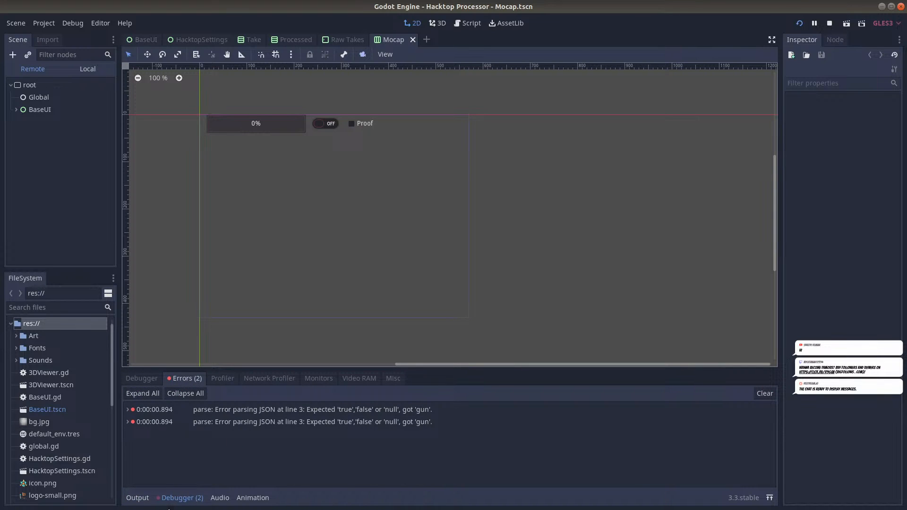
left_click(137, 498)
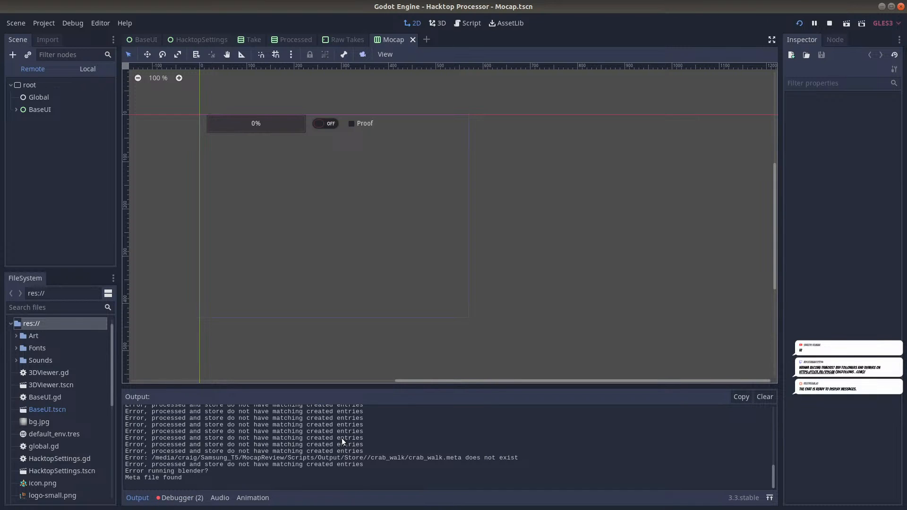
scroll(341, 438, "up", 3)
scroll(342, 438, "down", 3)
key("alt+Tab")
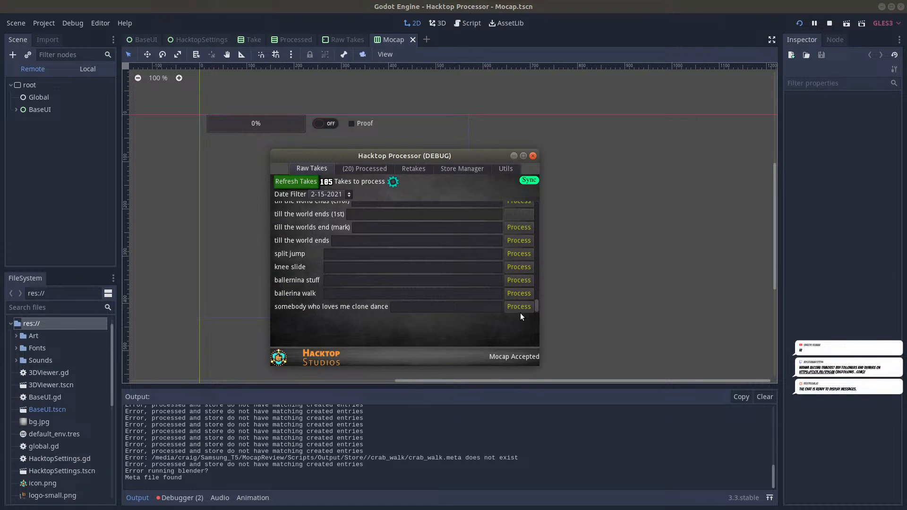